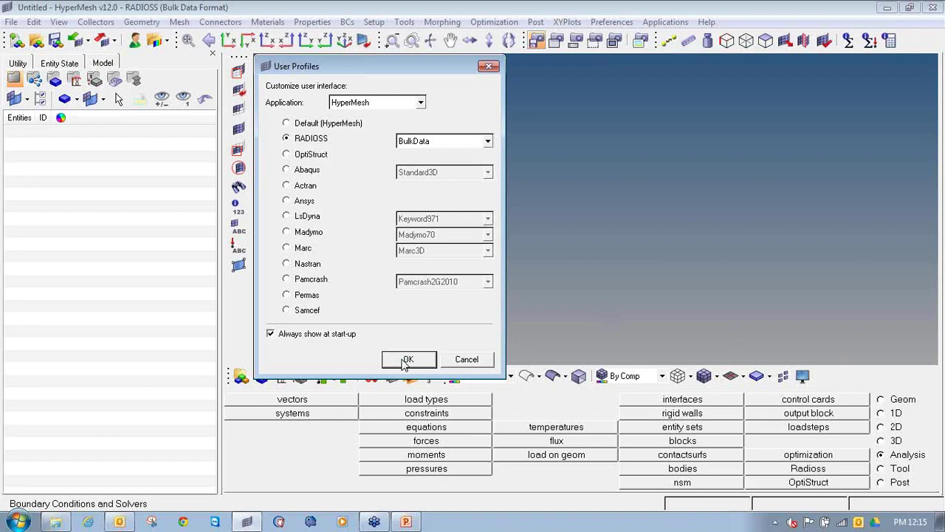
# - Accept the RADIOSS BulkData profile and open Roll_cage_2D_meshing.hm from the tutorial's For Meshing folder under Roll_cage_2D_meshing_advance
pyautogui.click(407, 360)
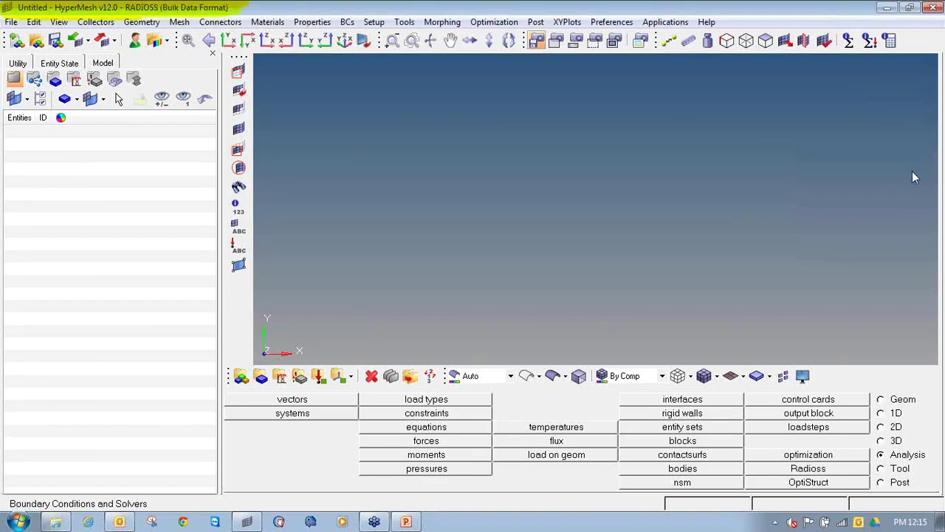
pyautogui.click(37, 40)
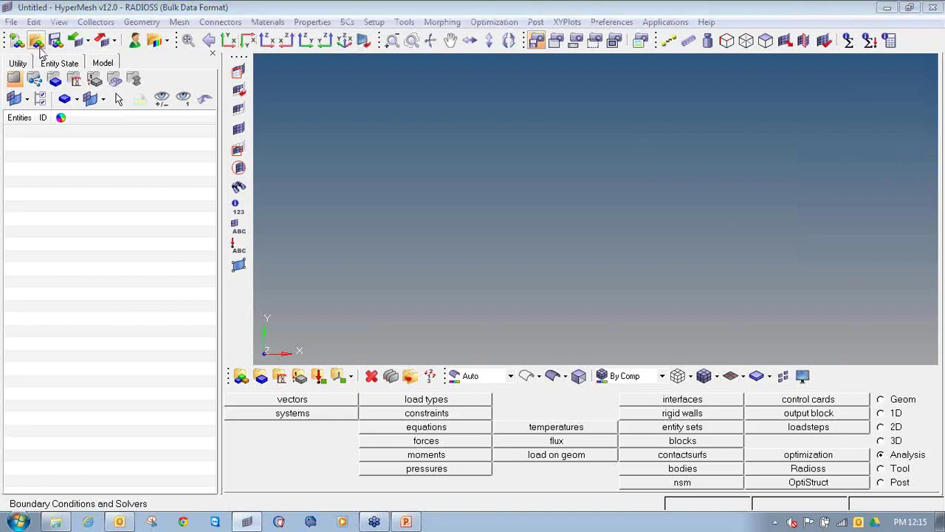
pyautogui.click(147, 36)
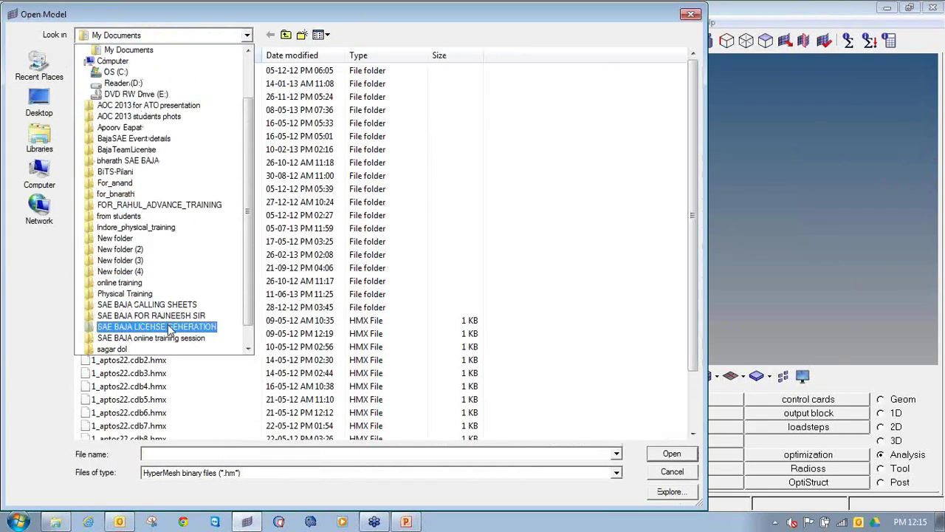
pyautogui.click(183, 338)
pyautogui.doubleClick(157, 71)
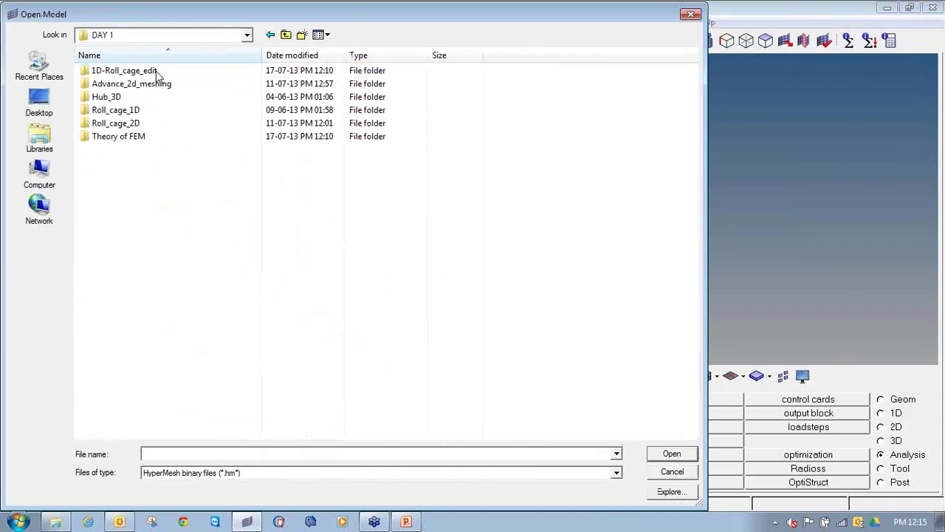
pyautogui.doubleClick(170, 124)
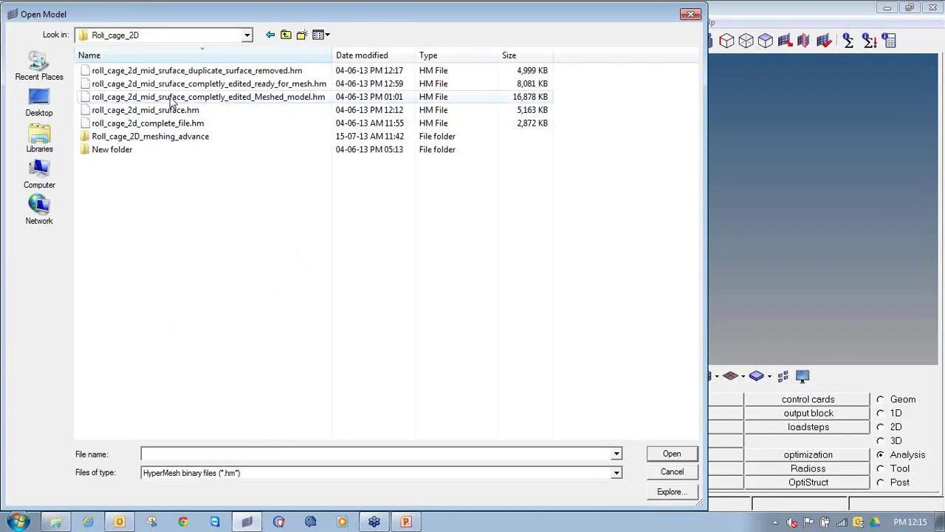
pyautogui.doubleClick(166, 145)
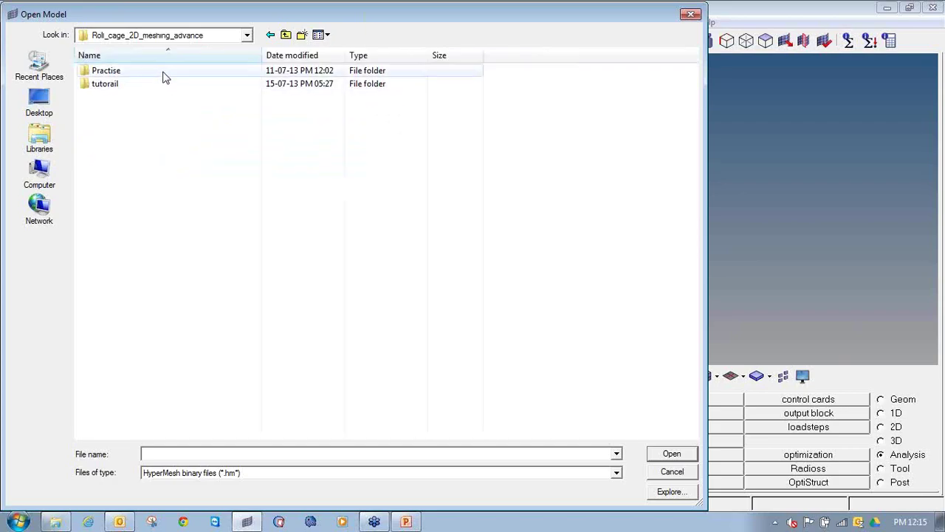
pyautogui.doubleClick(158, 87)
pyautogui.doubleClick(159, 74)
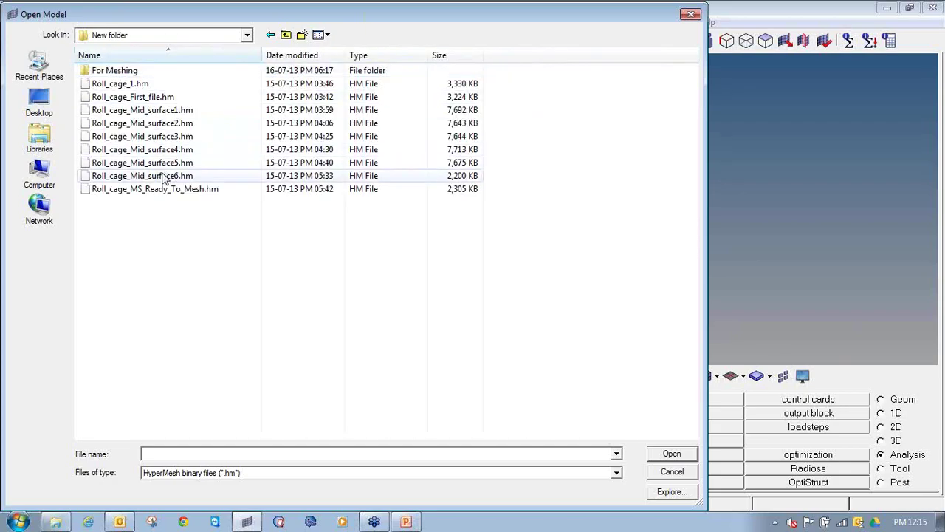
pyautogui.doubleClick(169, 70)
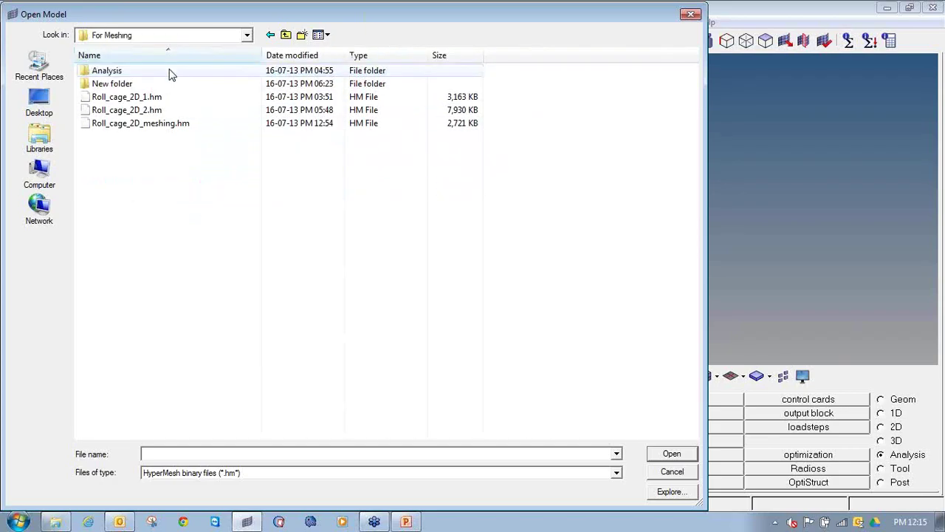
pyautogui.doubleClick(183, 123)
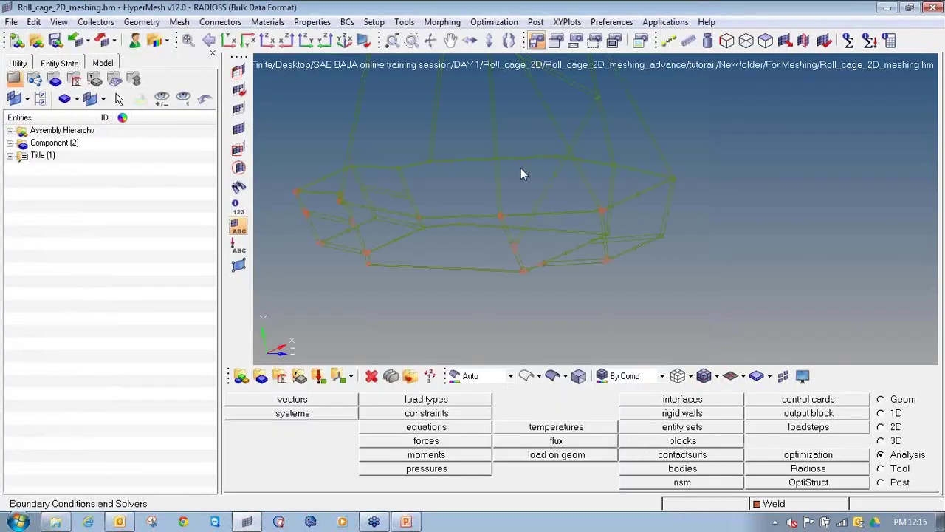
# - Display the elements shaded and examine the roll cage mesh, especially the weld regions at the front pipe joints
pyautogui.click(551, 378)
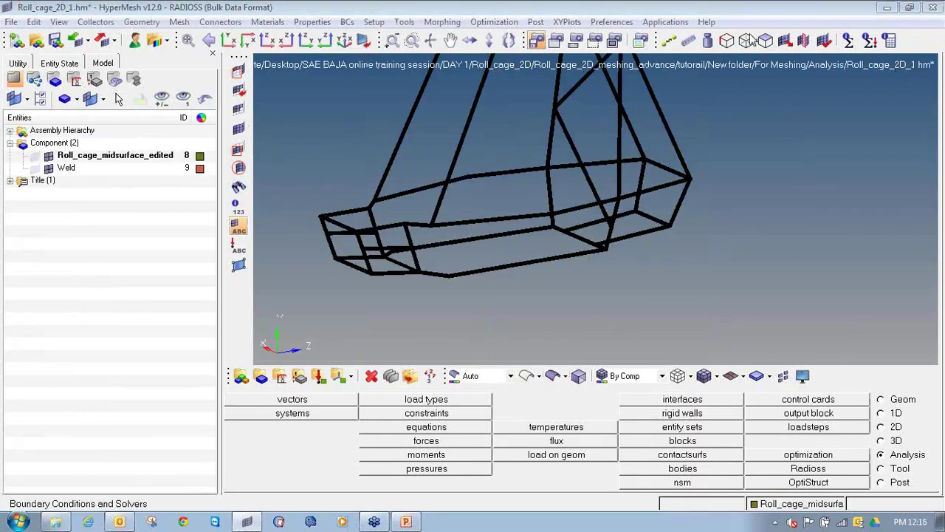
pyautogui.keyDown('ctrl'); pyautogui.moveTo(531, 170); pyautogui.dragTo(327, 270); pyautogui.keyUp('ctrl')
pyautogui.keyDown('ctrl'); pyautogui.scroll(8, 329, 263); pyautogui.keyUp('ctrl')
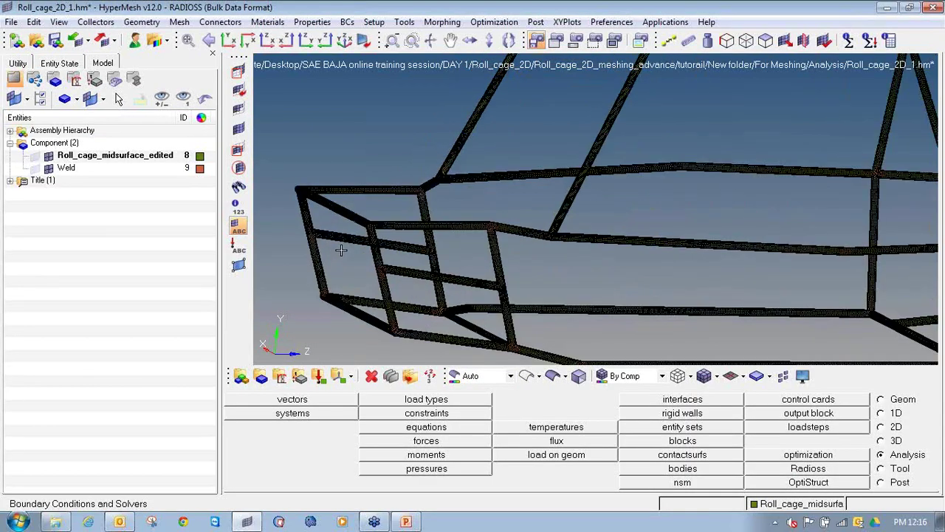
pyautogui.keyDown('ctrl'); pyautogui.moveTo(405, 168); pyautogui.dragTo(416, 207, button='right'); pyautogui.keyUp('ctrl')
pyautogui.keyDown('ctrl'); pyautogui.scroll(-4, 415, 206); pyautogui.keyUp('ctrl')
pyautogui.keyDown('ctrl'); pyautogui.moveTo(477, 231); pyautogui.dragTo(601, 175); pyautogui.keyUp('ctrl')
pyautogui.keyDown('ctrl'); pyautogui.scroll(6, 600, 175); pyautogui.keyUp('ctrl')
pyautogui.keyDown('ctrl'); pyautogui.scroll(-7, 600, 175); pyautogui.keyUp('ctrl')
pyautogui.keyDown('ctrl'); pyautogui.moveTo(765, 152); pyautogui.dragTo(665, 160, button='right'); pyautogui.keyUp('ctrl')
pyautogui.keyDown('ctrl'); pyautogui.scroll(1, 665, 160); pyautogui.keyUp('ctrl')
pyautogui.moveTo(665, 160)
pyautogui.keyDown('ctrl'); pyautogui.mouseDown()
pyautogui.moveTo(776, 214)
pyautogui.moveTo(844, 220)
pyautogui.moveTo(568, 218)
pyautogui.moveTo(728, 243)
pyautogui.moveTo(480, 295)
pyautogui.moveTo(543, 319)
pyautogui.mouseUp(); pyautogui.keyUp('ctrl')
pyautogui.keyDown('ctrl'); pyautogui.scroll(-1, 544, 320); pyautogui.keyUp('ctrl')
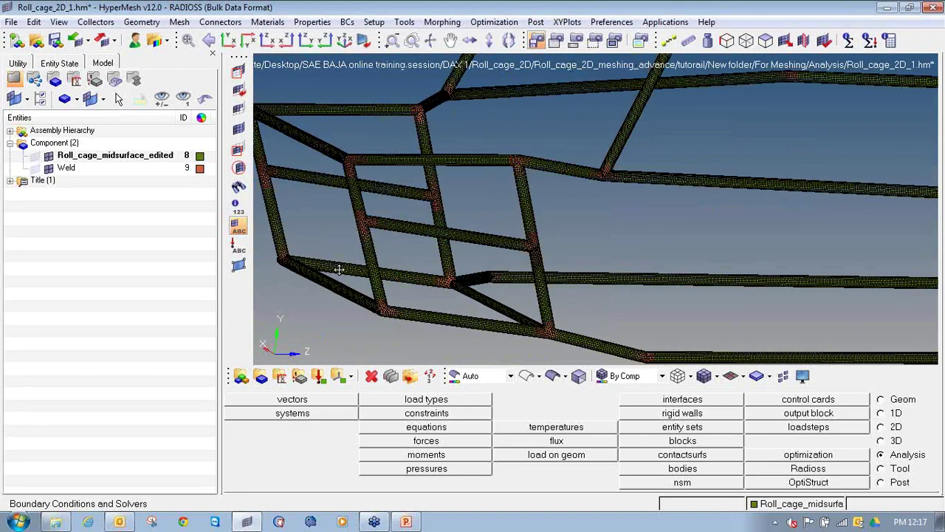
pyautogui.keyDown('ctrl'); pyautogui.scroll(5, 337, 268); pyautogui.keyUp('ctrl')
pyautogui.keyDown('ctrl'); pyautogui.scroll(-3, 433, 215); pyautogui.keyUp('ctrl')
pyautogui.keyDown('ctrl'); pyautogui.scroll(-3, 433, 215); pyautogui.keyUp('ctrl')
pyautogui.keyDown('ctrl'); pyautogui.moveTo(479, 239); pyautogui.dragTo(482, 275, button='right'); pyautogui.keyUp('ctrl')
pyautogui.keyDown('ctrl'); pyautogui.scroll(6, 507, 154); pyautogui.keyUp('ctrl')
pyautogui.keyDown('ctrl'); pyautogui.scroll(-5, 506, 154); pyautogui.keyUp('ctrl')
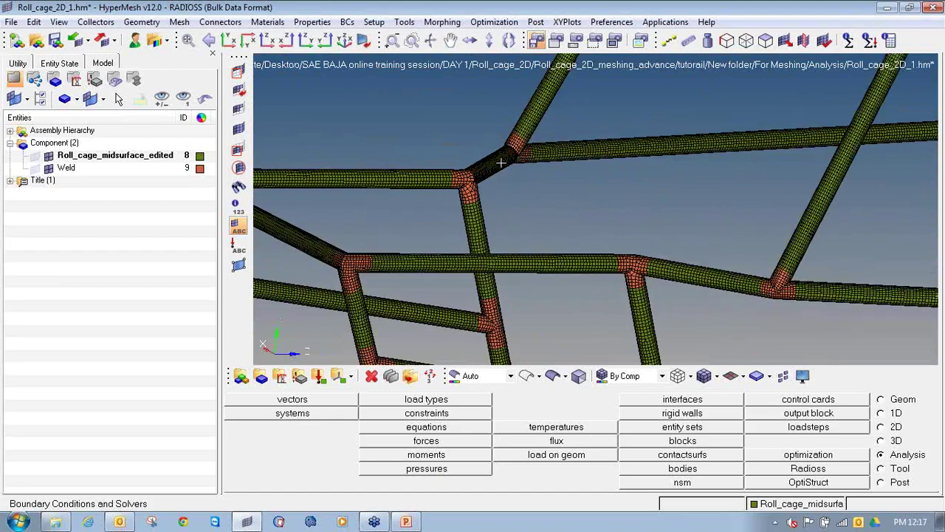
pyautogui.keyDown('ctrl'); pyautogui.scroll(-3, 527, 205); pyautogui.keyUp('ctrl')
pyautogui.moveTo(527, 204)
pyautogui.keyDown('ctrl'); pyautogui.mouseDown()
pyautogui.moveTo(488, 203)
pyautogui.moveTo(567, 238)
pyautogui.moveTo(577, 152)
pyautogui.mouseUp(); pyautogui.keyUp('ctrl')
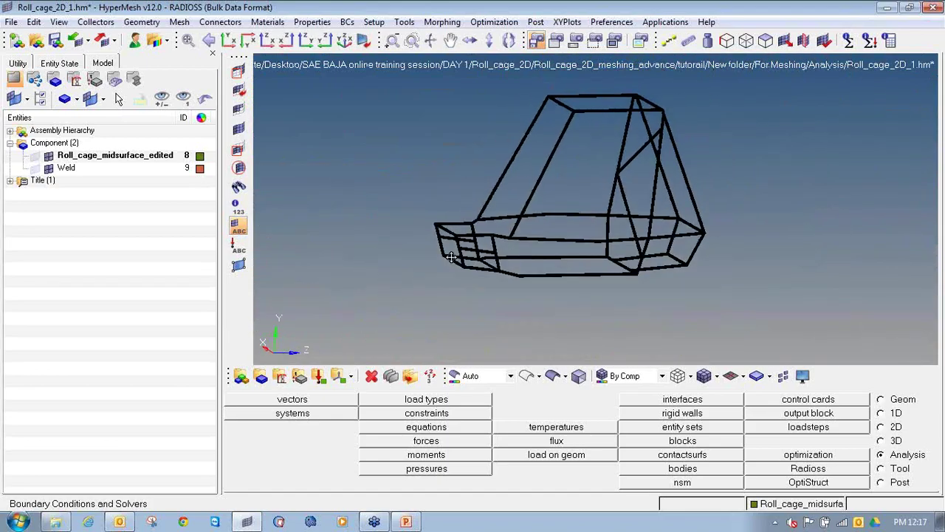
pyautogui.keyDown('ctrl'); pyautogui.moveTo(448, 256); pyautogui.dragTo(441, 293, button='right'); pyautogui.keyUp('ctrl')
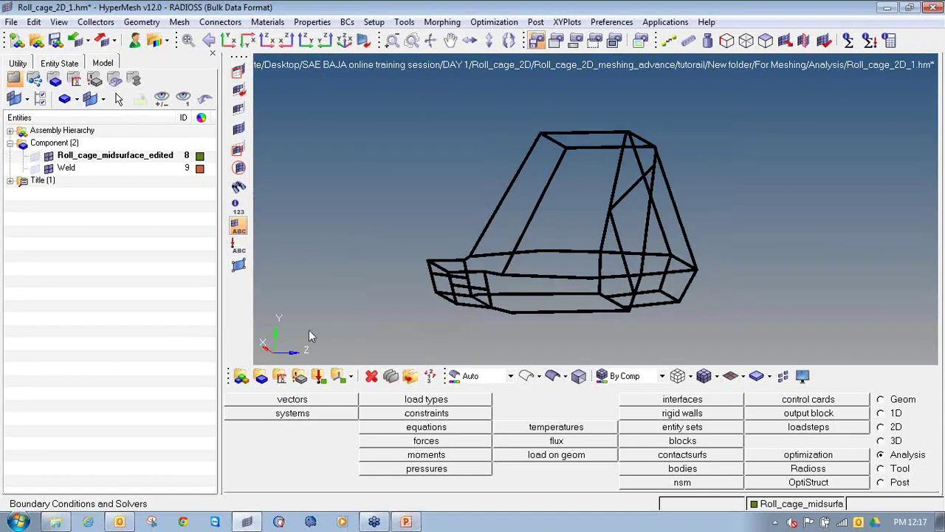
# - Create a green isotropic material named Steel with the MAT1 card image and open its card for editing
pyautogui.click(280, 375)
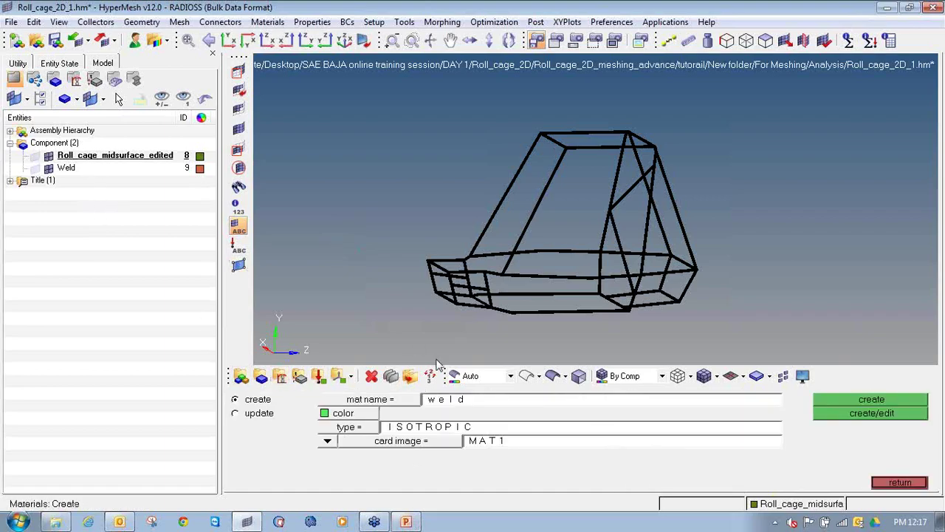
pyautogui.click(470, 401)
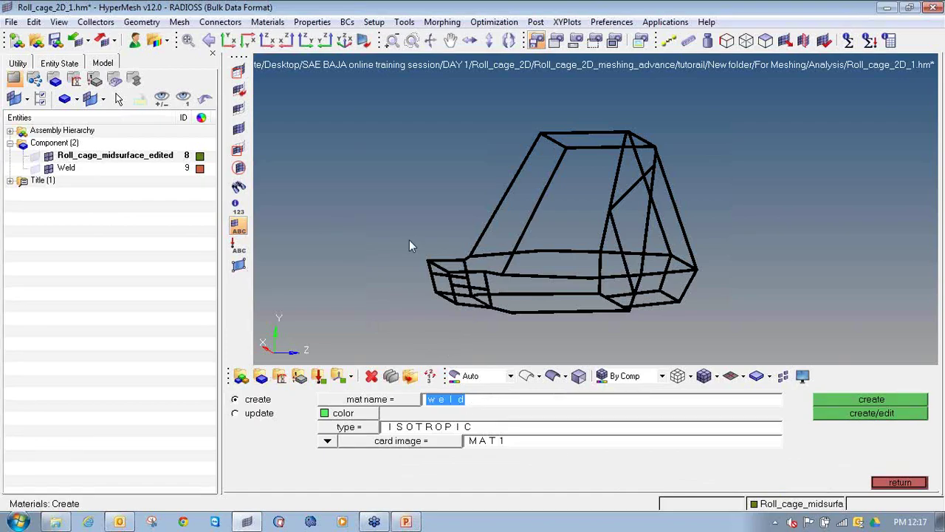
pyautogui.write('Ste')
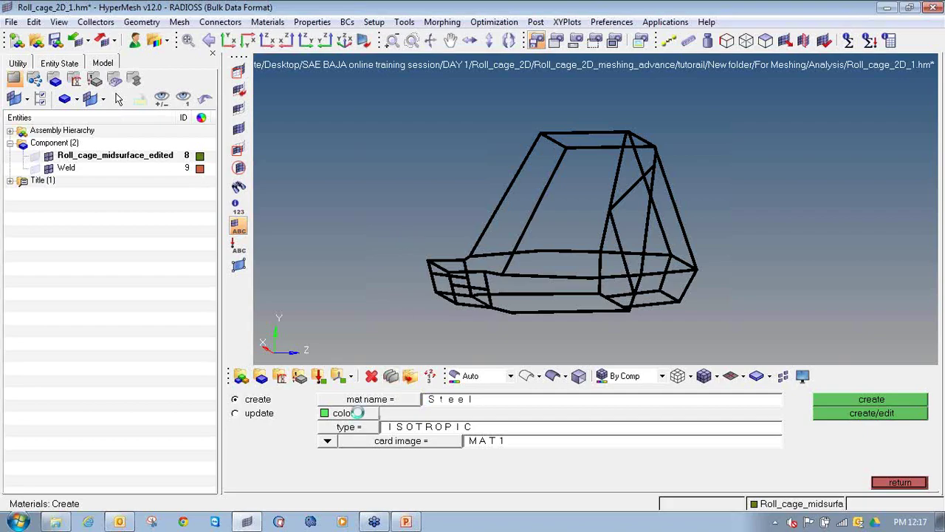
pyautogui.click(358, 413)
pyautogui.click(375, 442)
pyautogui.click(374, 429)
pyautogui.click(399, 462)
pyautogui.click(466, 441)
pyautogui.click(466, 442)
pyautogui.click(848, 416)
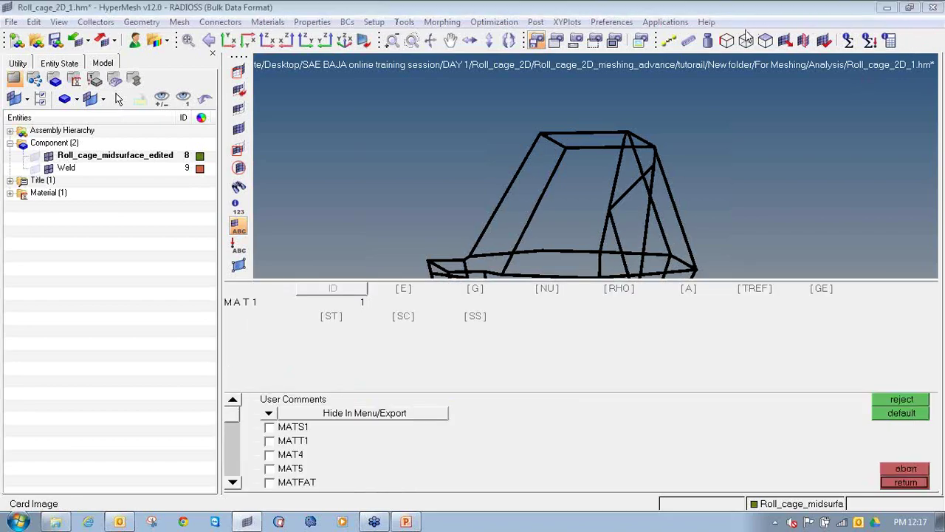
# - Activate Young's modulus, Poisson's ratio and density on the Steel material card and accept the card
pyautogui.click(406, 291)
pyautogui.click(547, 290)
pyautogui.click(619, 288)
pyautogui.click(906, 482)
# - Create an orange isotropic material named Weld with the MAT1 card image and open its card for editing
pyautogui.click(507, 401)
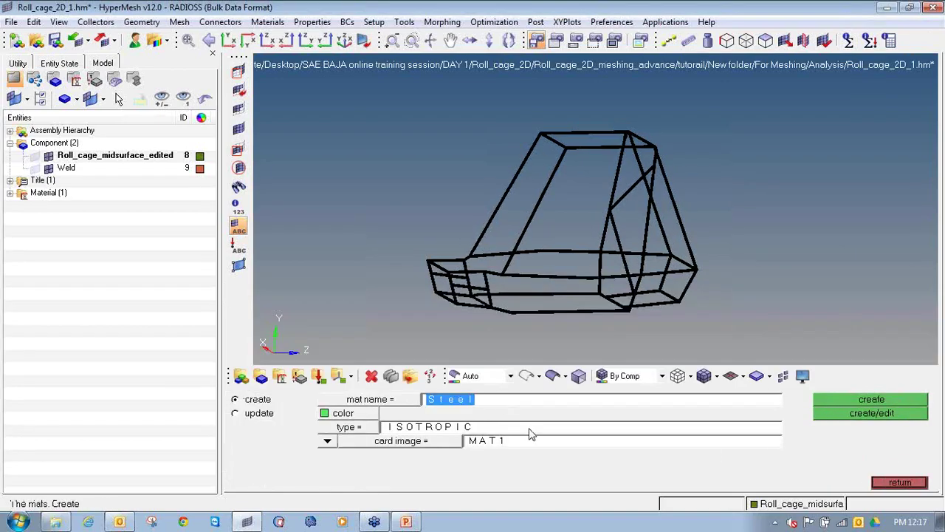
pyautogui.write('Weld')
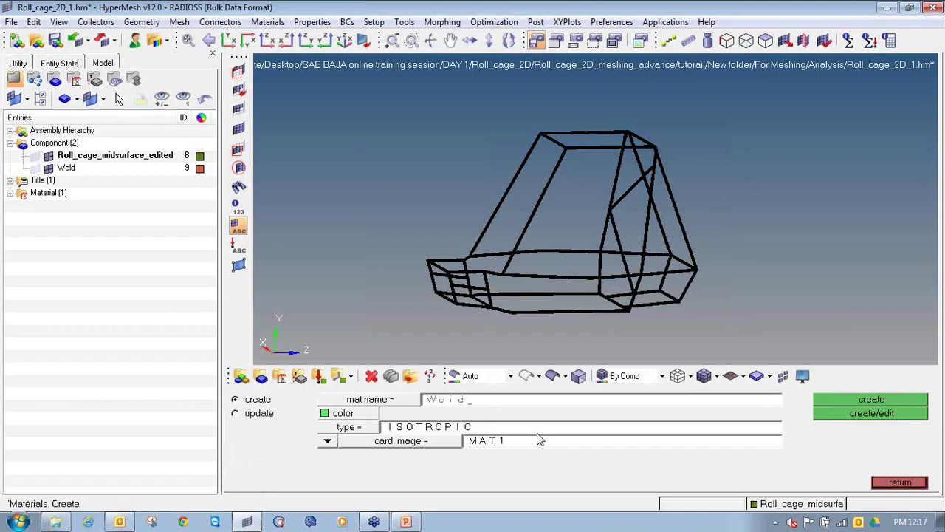
pyautogui.press('Return')
pyautogui.click(342, 413)
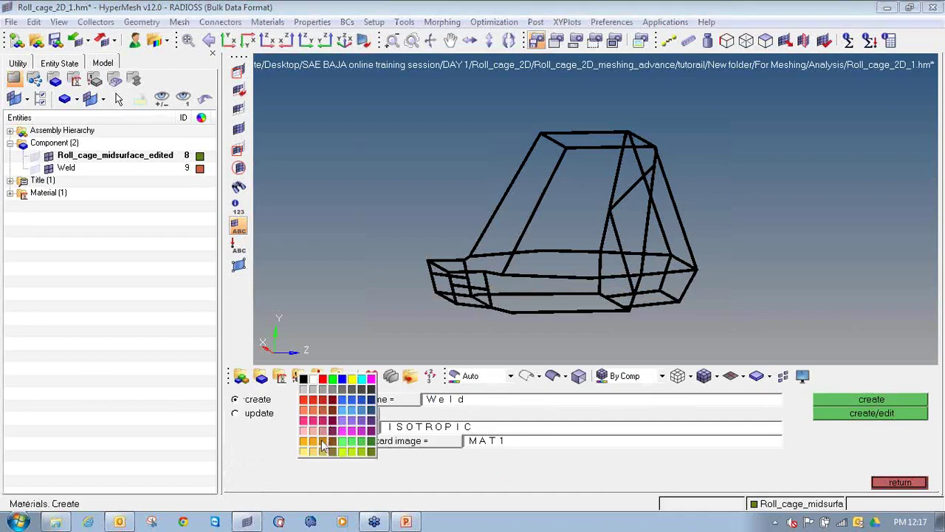
pyautogui.click(322, 443)
pyautogui.click(347, 427)
pyautogui.click(401, 467)
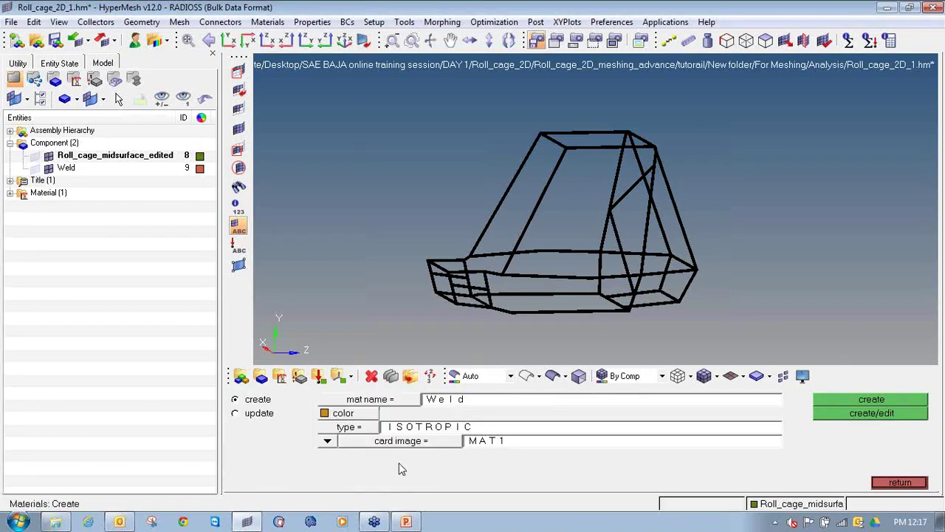
pyautogui.click(407, 442)
pyautogui.click(480, 440)
pyautogui.click(868, 413)
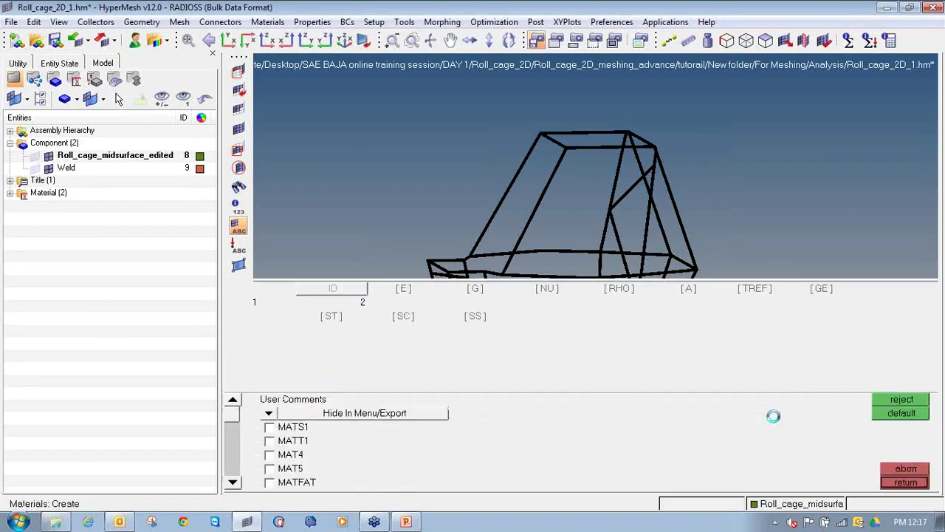
# - Activate E, NU and RHO on the Weld material card with values 2.1e+05, 0.3 and 7.9e-09
pyautogui.click(412, 292)
pyautogui.write('2.1e+05')
pyautogui.click(547, 296)
pyautogui.write('0.3')
pyautogui.click(617, 294)
pyautogui.write('7.9e-09')
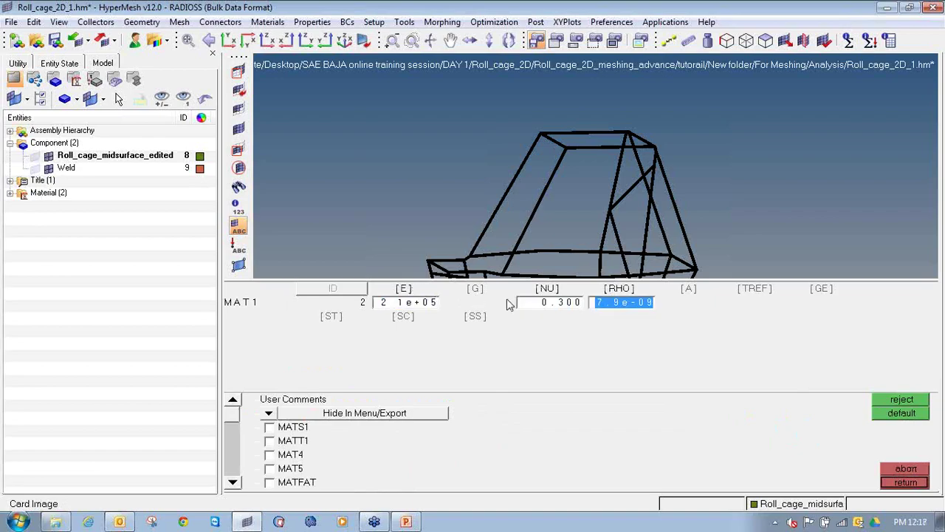
# - Set the Weld material's Young's modulus to 2.5e5 and Poisson's ratio to 0.28, revise its density, and accept the card
pyautogui.click(425, 305)
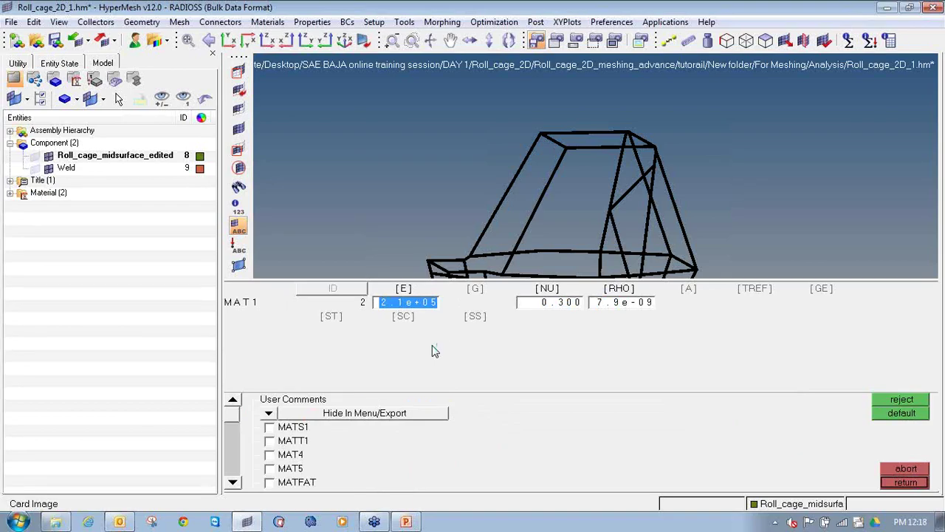
pyautogui.write('2.5')
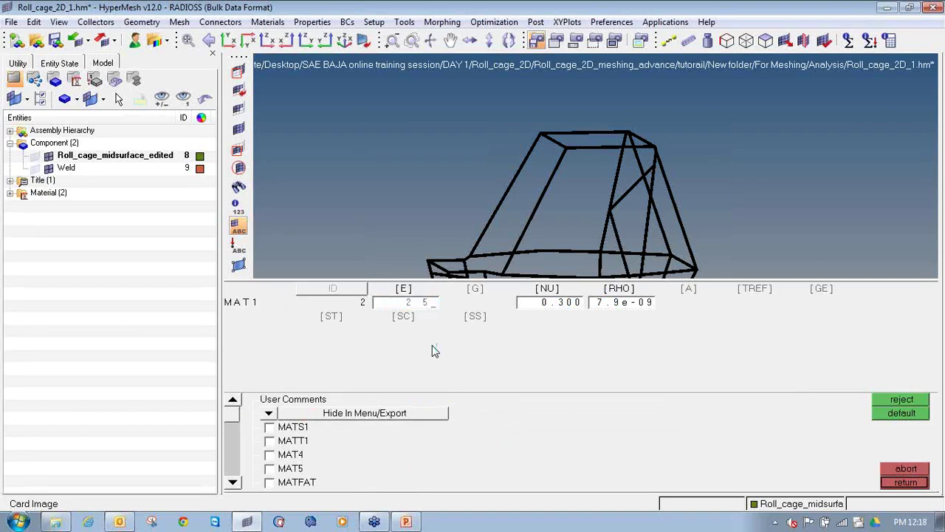
pyautogui.write('e5')
pyautogui.press('Return')
pyautogui.click(538, 304)
pyautogui.write('0.28')
pyautogui.click(596, 304)
pyautogui.press('BackSpace')
pyautogui.write('8')
pyautogui.click(901, 482)
# - Expand the Material folder in the model tree to review the created materials, and leave material creation
pyautogui.click(10, 193)
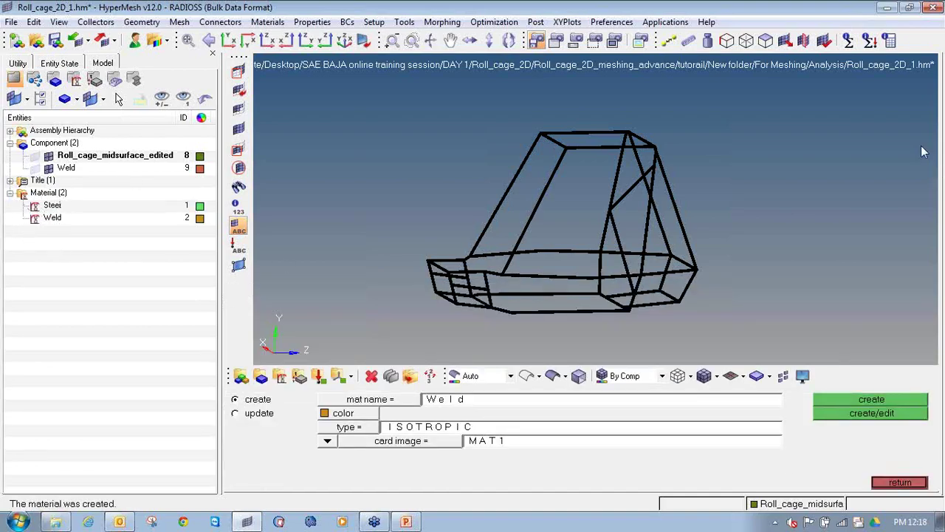
pyautogui.click(936, 163)
pyautogui.moveTo(46, 184)
pyautogui.mouseDown()
pyautogui.moveTo(2, 194)
pyautogui.moveTo(97, 224)
pyautogui.moveTo(212, 219)
pyautogui.moveTo(216, 189)
pyautogui.moveTo(32, 188)
pyautogui.mouseUp()
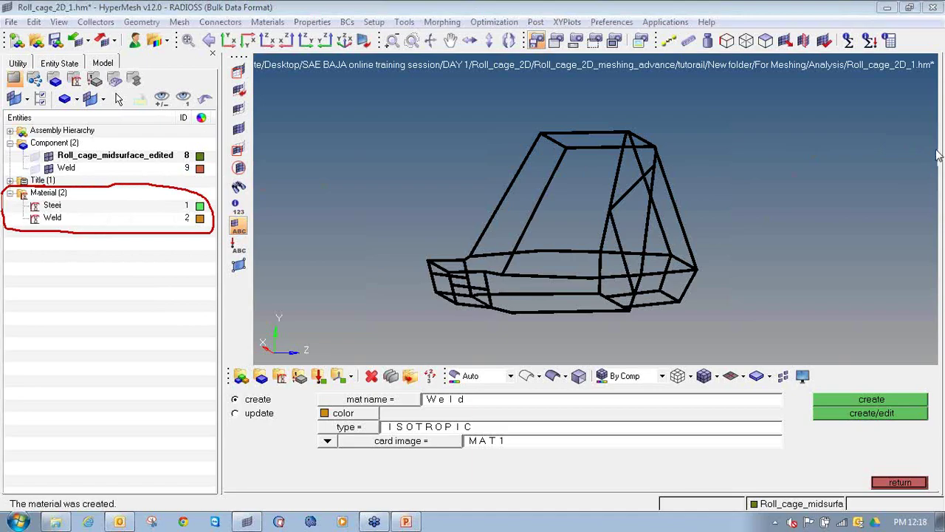
pyautogui.click(900, 482)
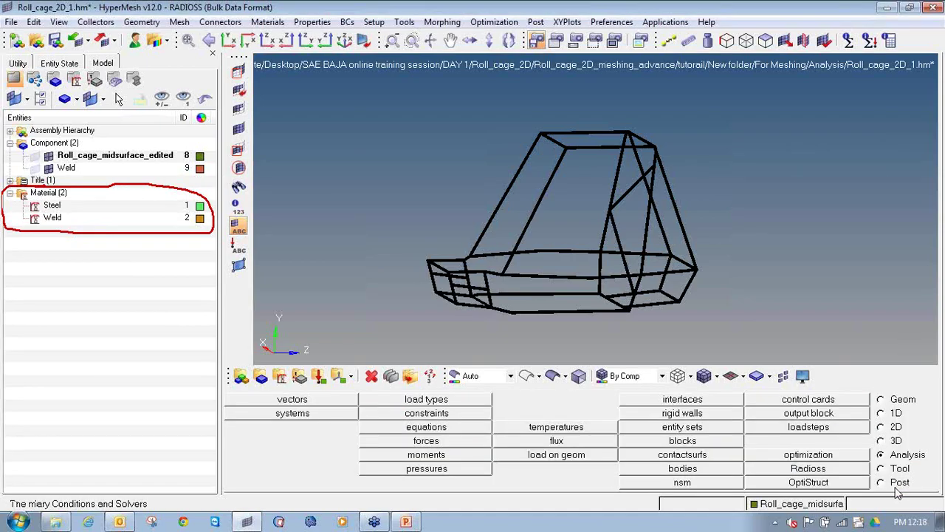
# - Begin creating a property and name it Roll_Cage_pipes
pyautogui.click(299, 376)
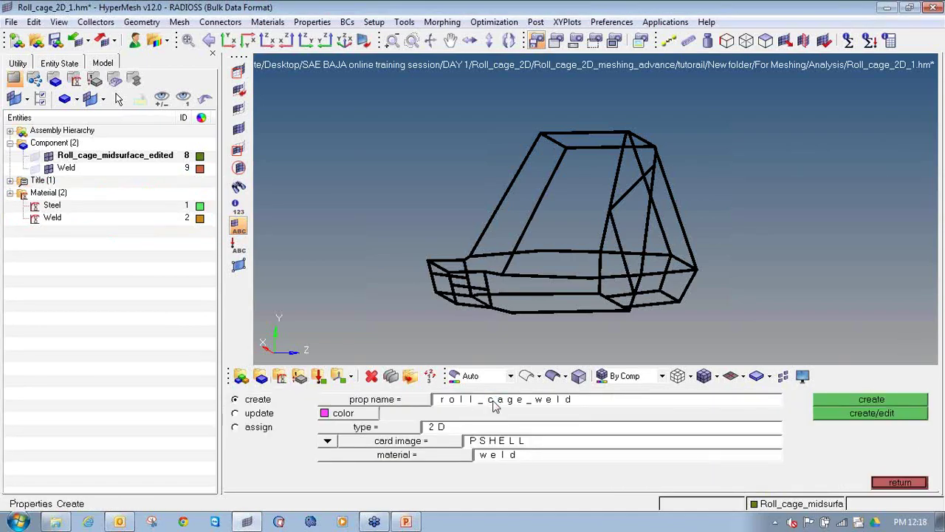
pyautogui.click(524, 403)
pyautogui.click(523, 404)
pyautogui.press('BackSpace')
pyautogui.press('BackSpace')
pyautogui.press('BackSpace')
pyautogui.press('BackSpace')
pyautogui.press('BackSpace')
pyautogui.press('BackSpace')
pyautogui.press('BackSpace')
pyautogui.press('BackSpace')
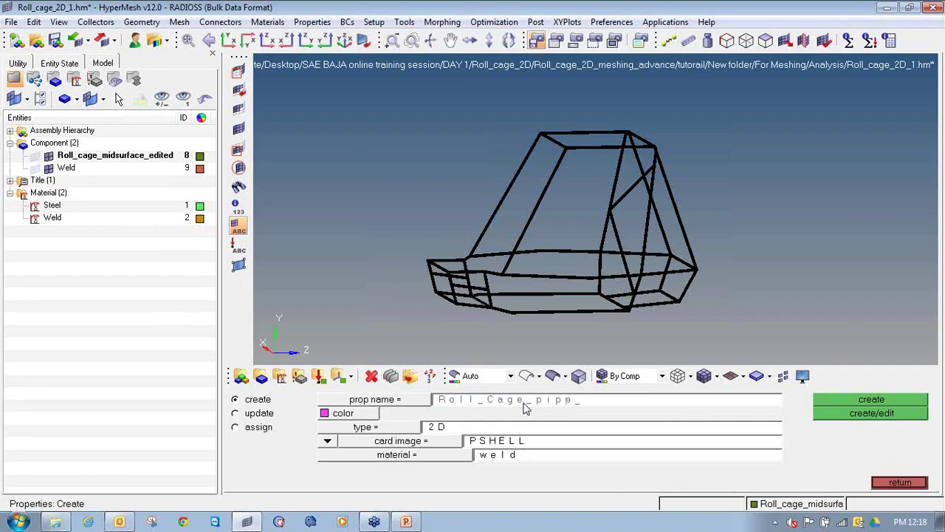
# - Give the new pipe property an orange-red color and the 2D type
pyautogui.click(344, 413)
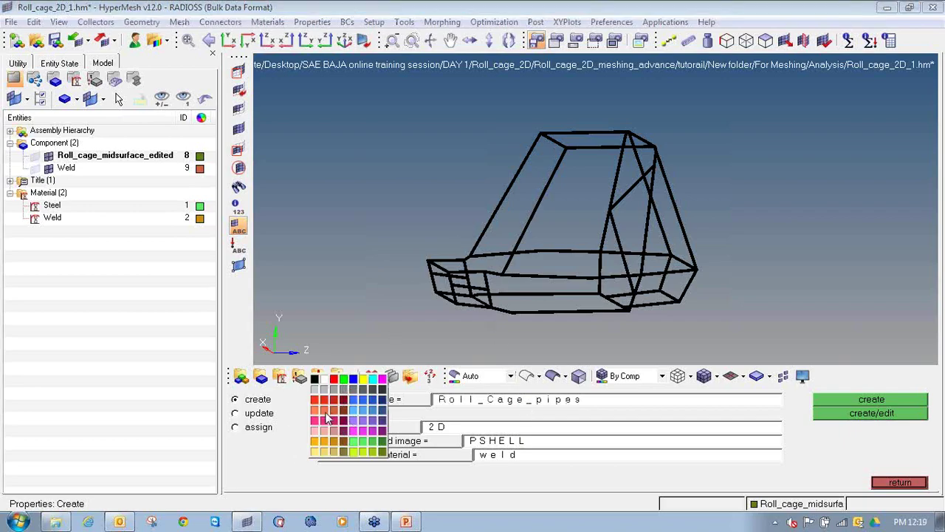
pyautogui.click(331, 418)
pyautogui.click(362, 441)
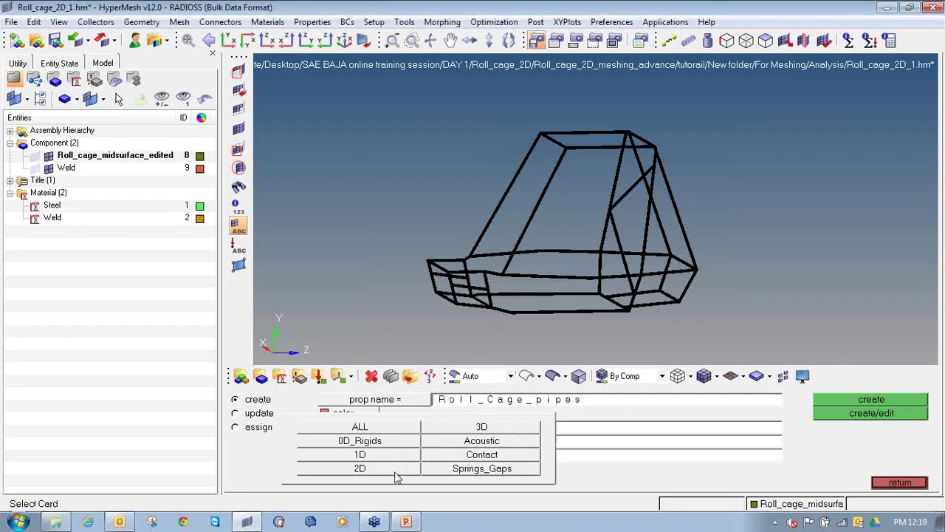
pyautogui.click(393, 471)
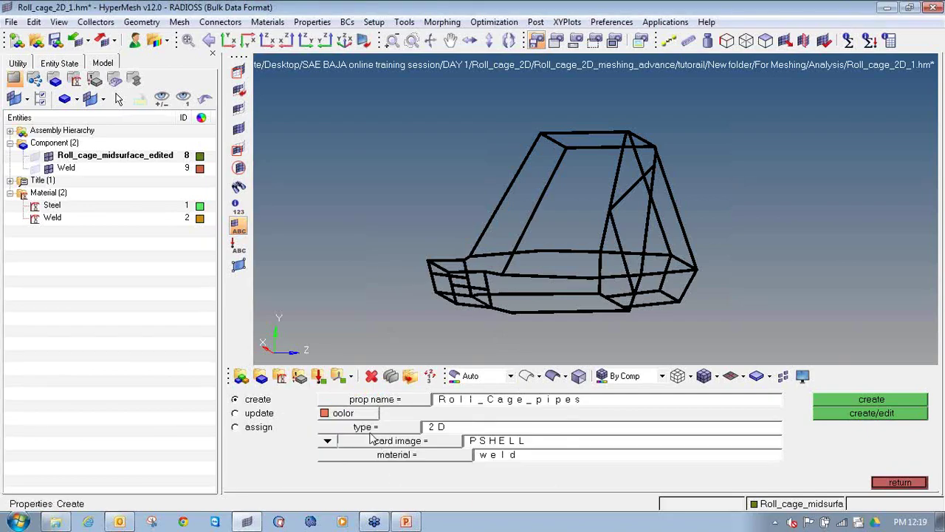
# - Give the Roll_Cage_pipes property a PSHELL card image and the Steel material
pyautogui.click(414, 447)
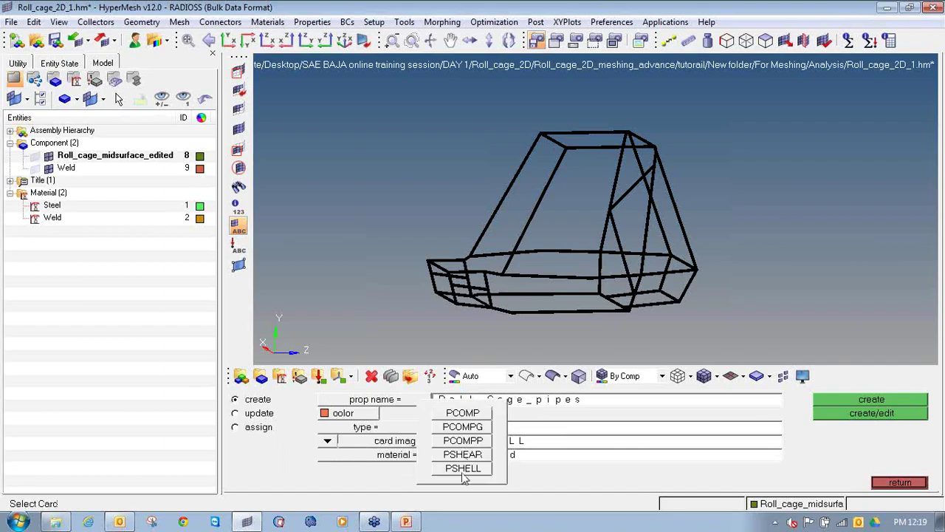
pyautogui.click(463, 476)
pyautogui.click(456, 461)
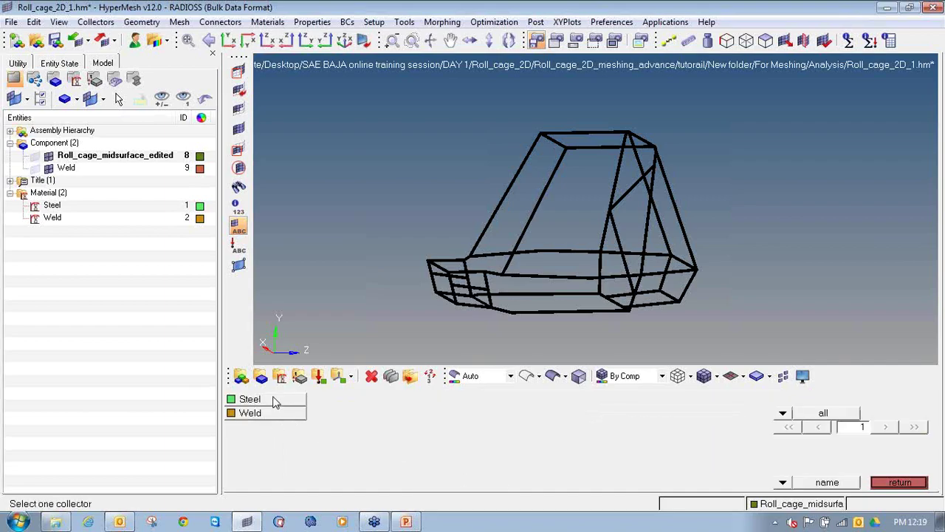
pyautogui.click(250, 399)
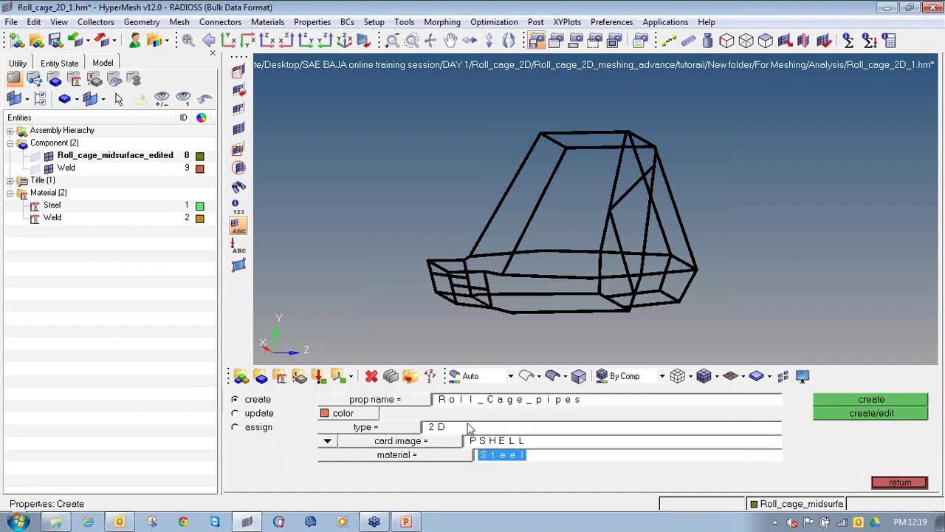
# - Create the pipe property and set its shell thickness T to 3 on the card
pyautogui.click(832, 417)
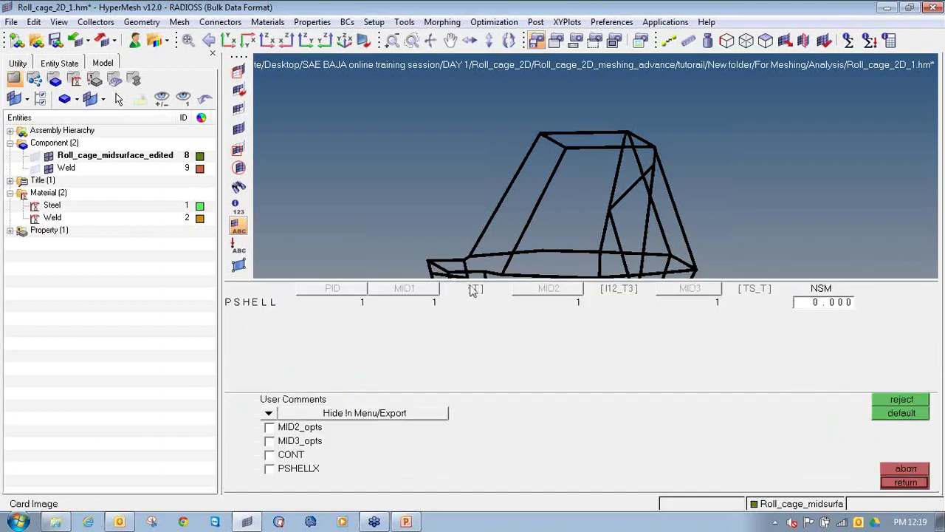
pyautogui.write('3')
pyautogui.press('Return')
pyautogui.click(905, 482)
# - Start a second property named Roll_Cage_weld with a blue color and the 2D type
pyautogui.click(589, 409)
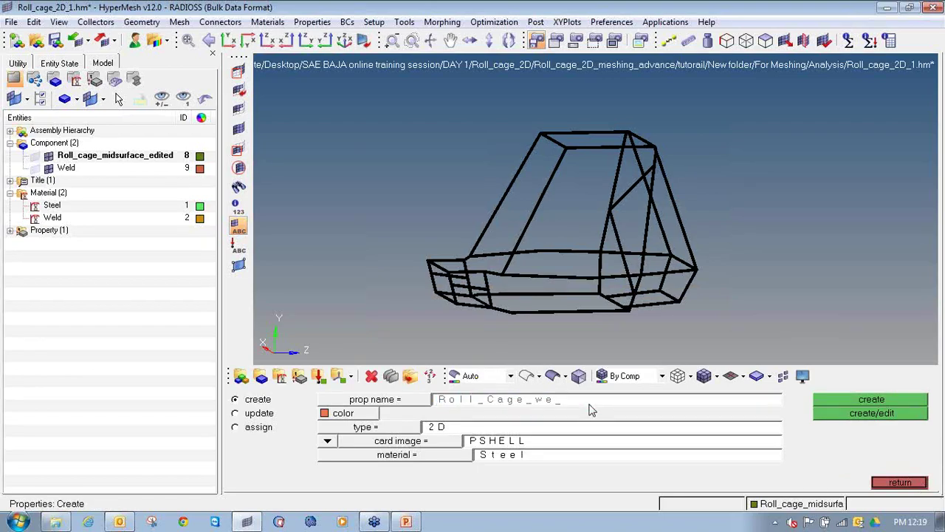
pyautogui.click(338, 415)
pyautogui.click(359, 413)
pyautogui.click(370, 426)
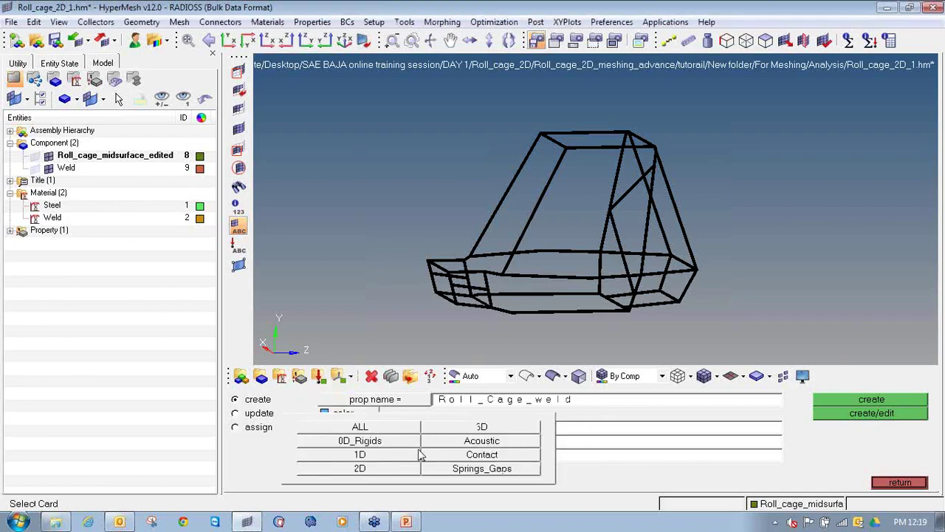
pyautogui.click(390, 473)
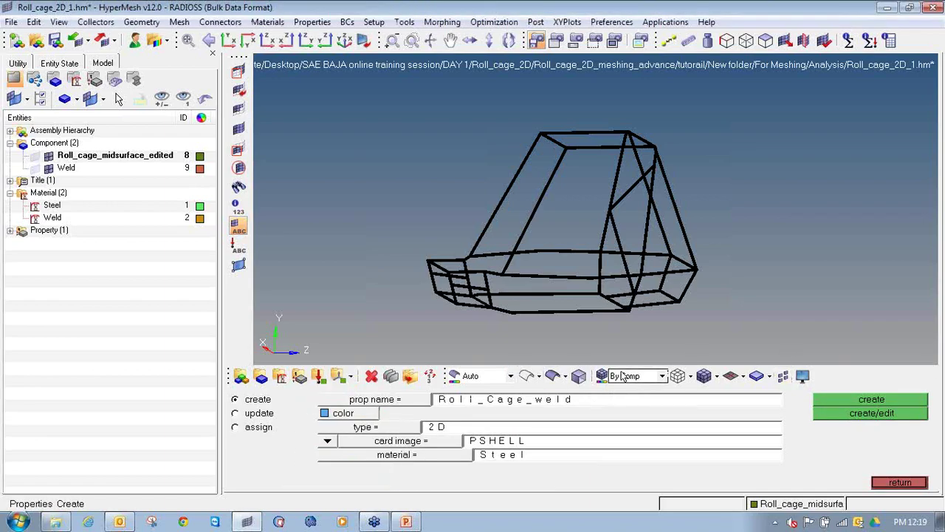
# - Give the Roll_Cage_weld property a PSHELL card image and the Weld material
pyautogui.click(412, 441)
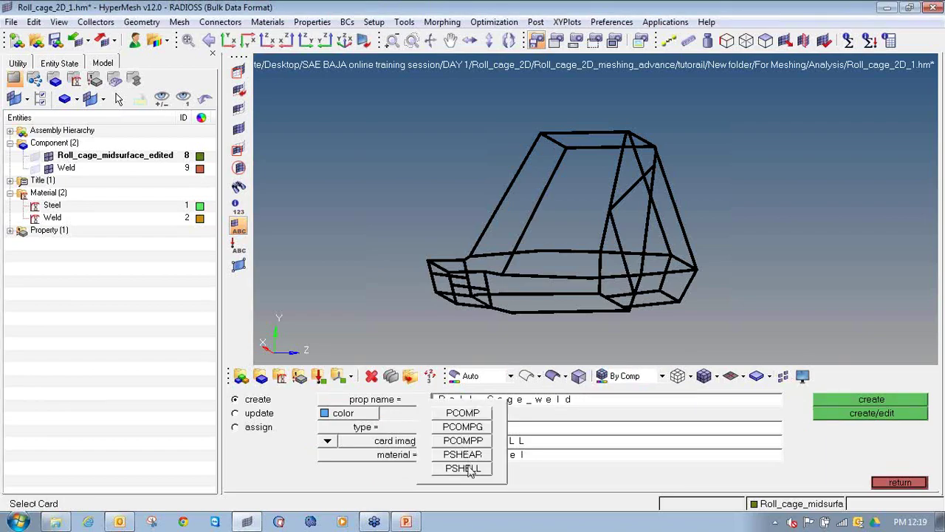
pyautogui.click(467, 470)
pyautogui.click(452, 455)
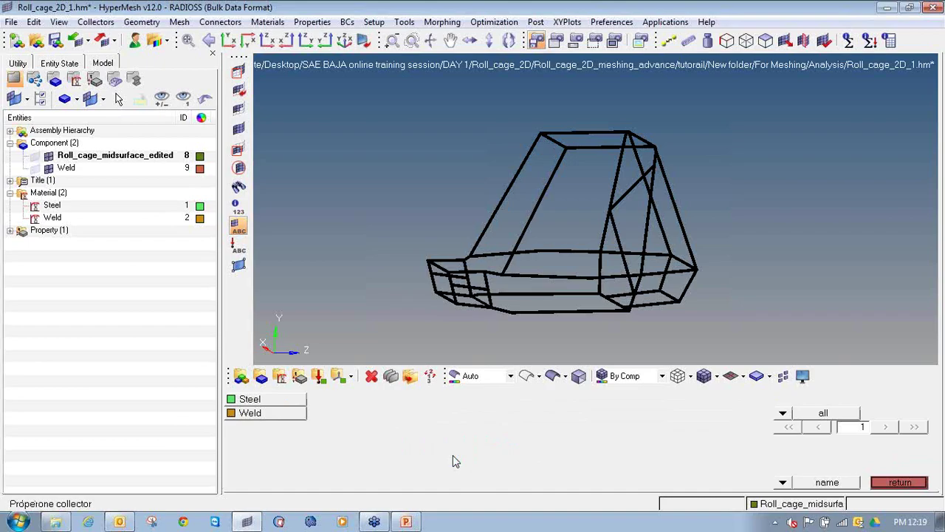
pyautogui.click(264, 421)
# - Create the weld property with a shell thickness T of 3.2 on its card, and leave property creation
pyautogui.click(844, 418)
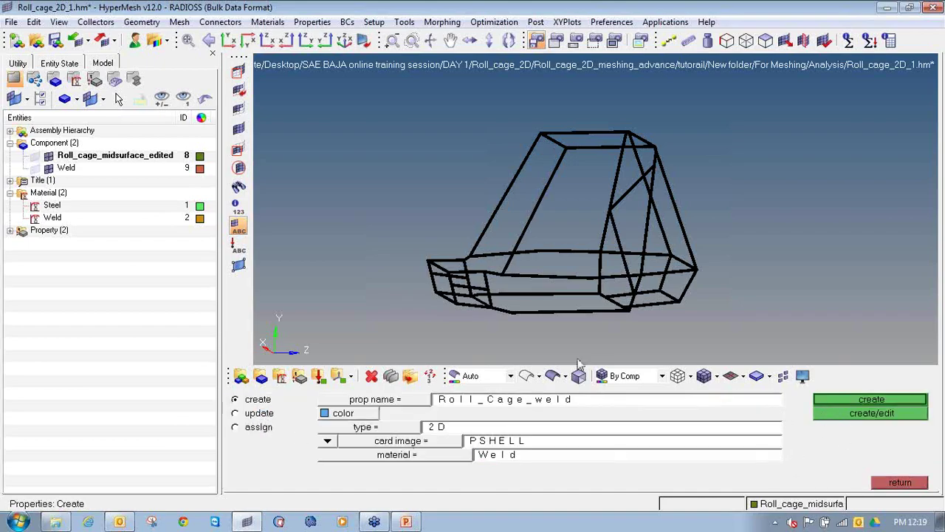
pyautogui.click(480, 290)
pyautogui.write('3')
pyautogui.press('Return')
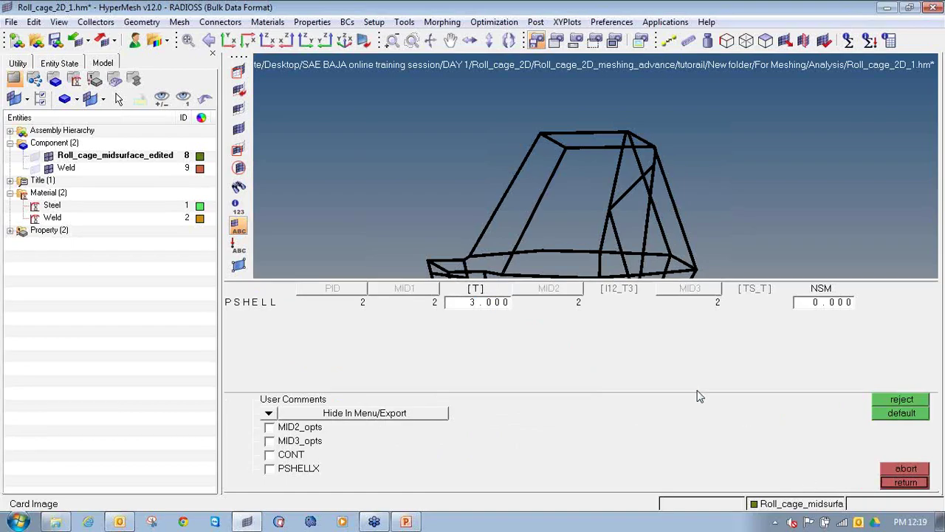
pyautogui.click(489, 301)
pyautogui.write('3.2')
pyautogui.press('Return')
pyautogui.click(919, 482)
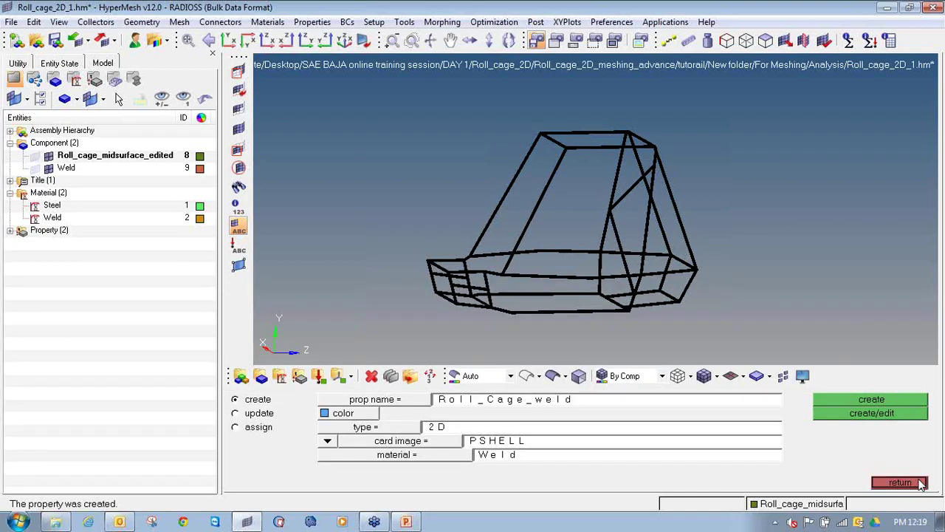
pyautogui.click(921, 482)
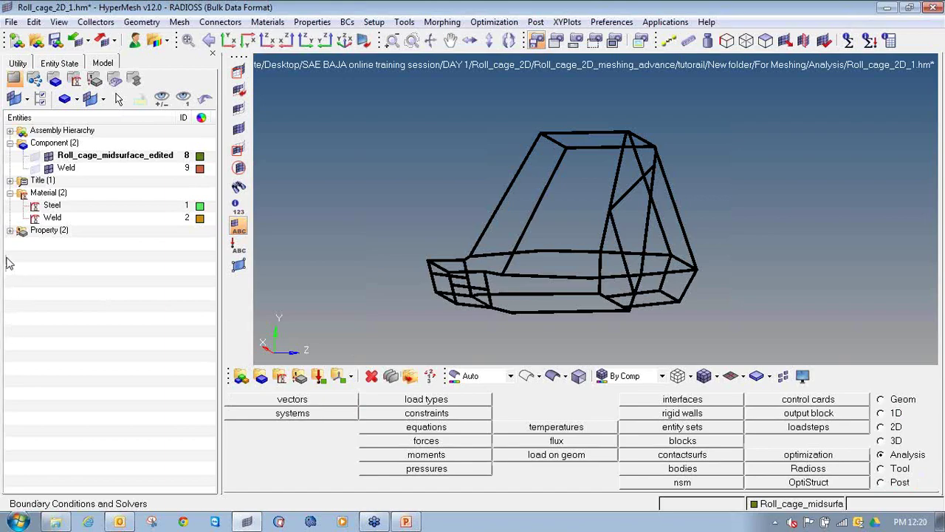
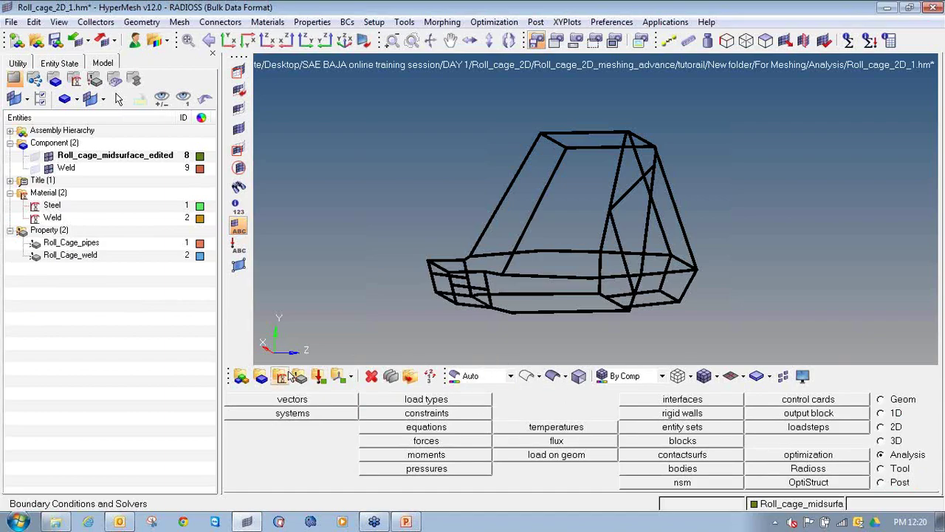
# - Update the Roll_cage_midsurface_edited component to use the Roll_Cage_pipes property
pyautogui.click(260, 376)
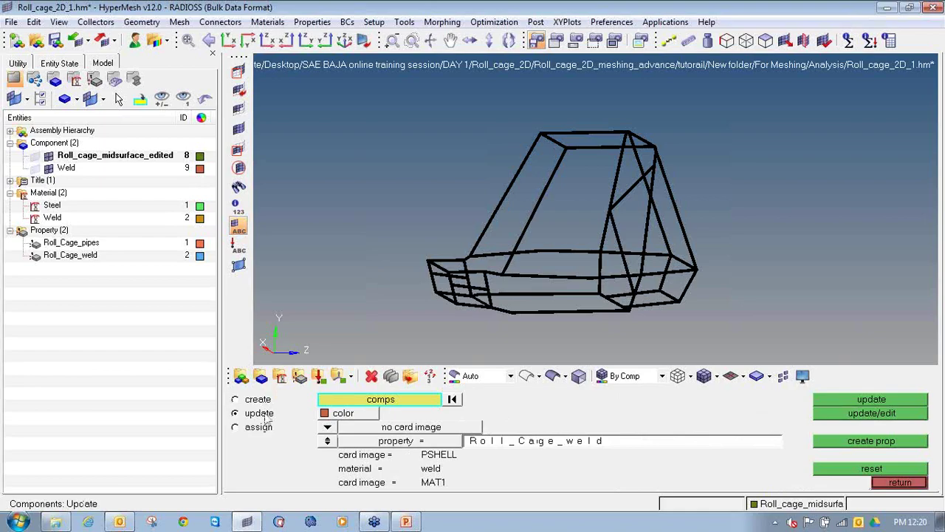
pyautogui.click(361, 402)
pyautogui.click(234, 400)
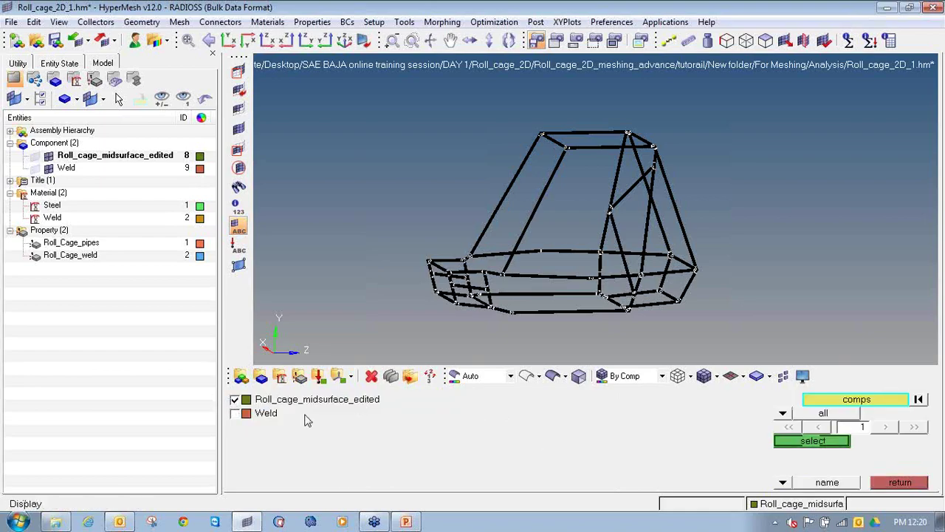
pyautogui.click(801, 442)
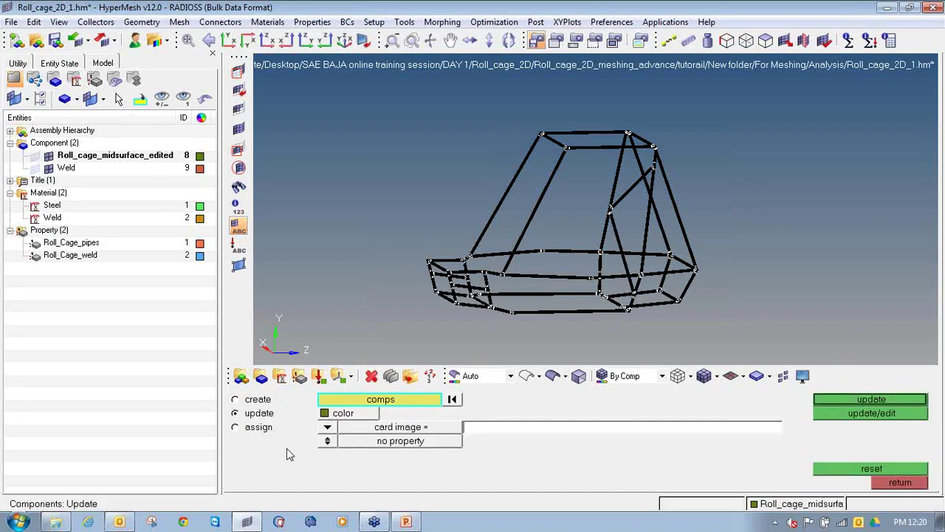
pyautogui.click(327, 442)
pyautogui.click(345, 443)
pyautogui.click(365, 443)
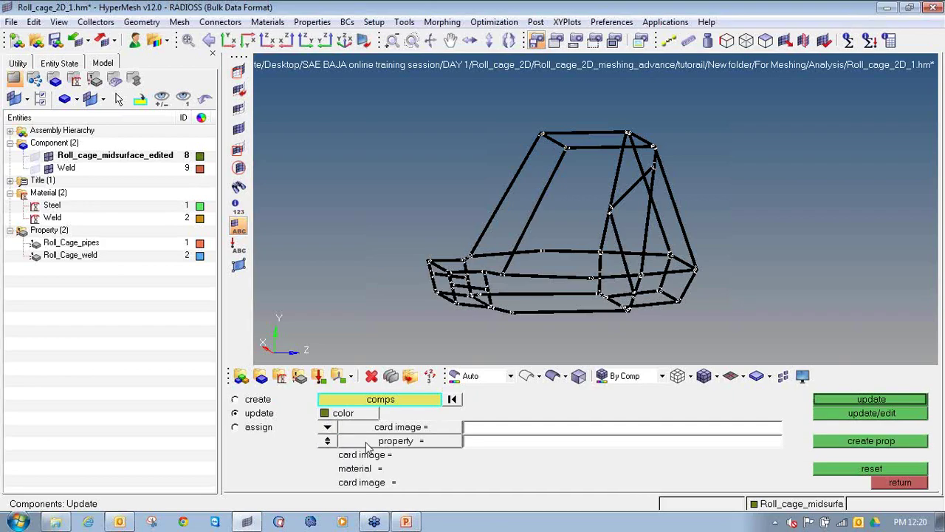
pyautogui.click(367, 443)
pyautogui.click(330, 400)
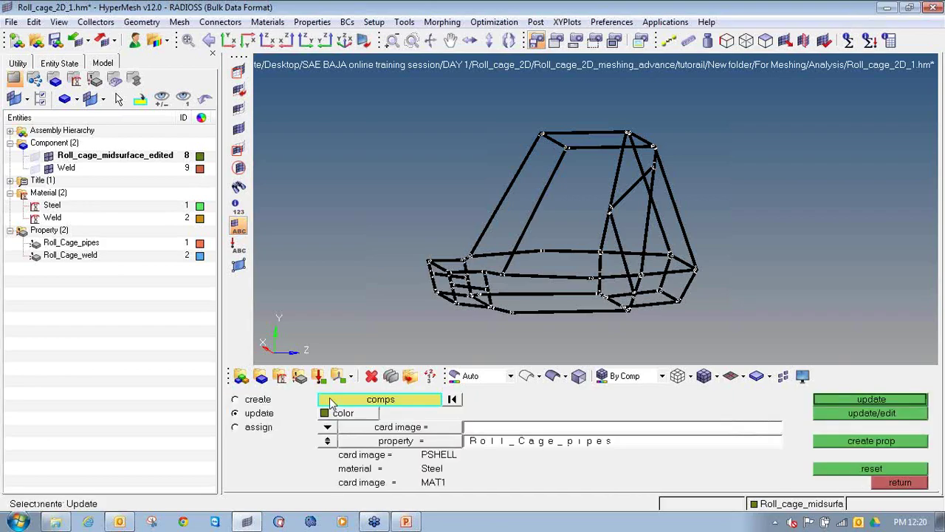
pyautogui.click(848, 399)
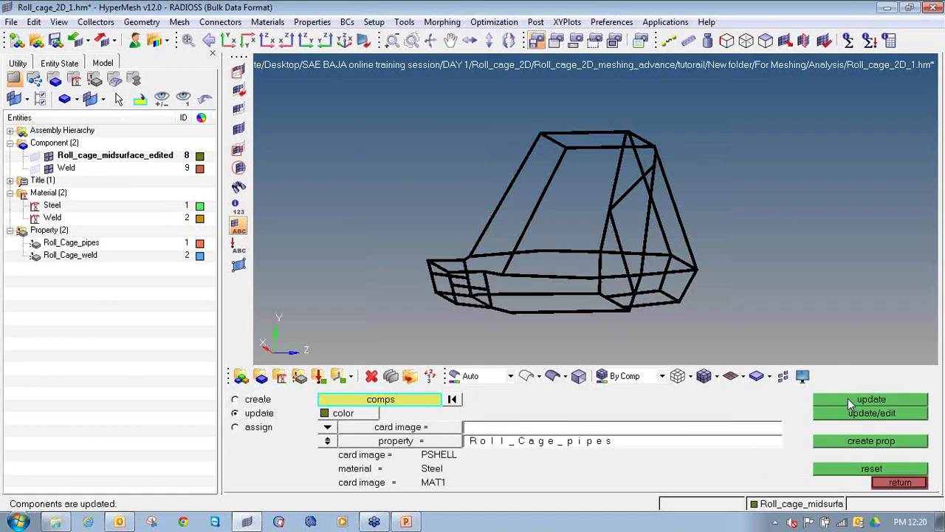
# - Update the Weld component to use the Roll_Cage_weld property, and leave component updating
pyautogui.click(407, 403)
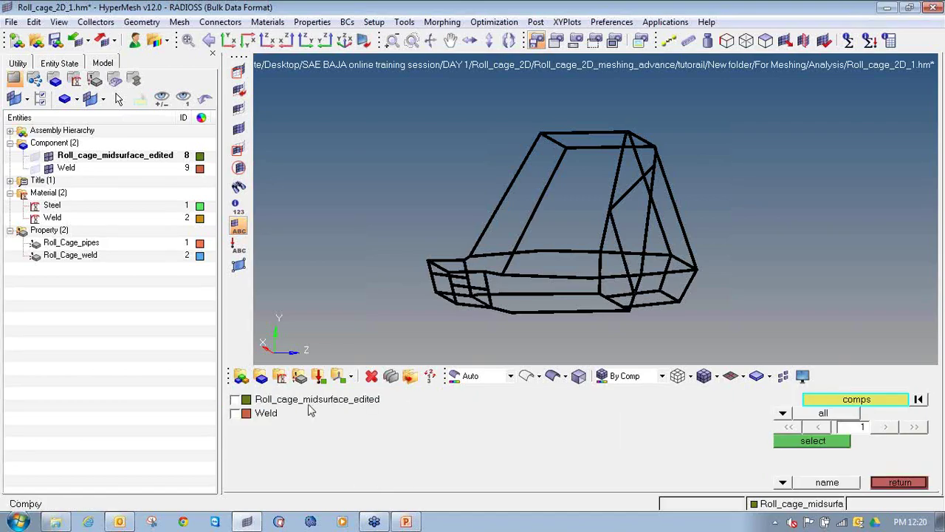
pyautogui.click(247, 414)
pyautogui.click(808, 442)
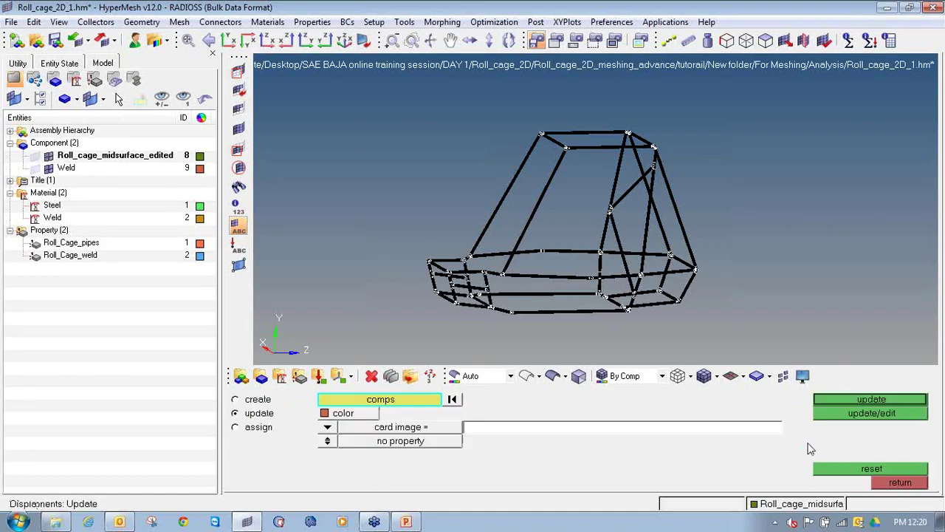
pyautogui.click(329, 442)
pyautogui.click(378, 443)
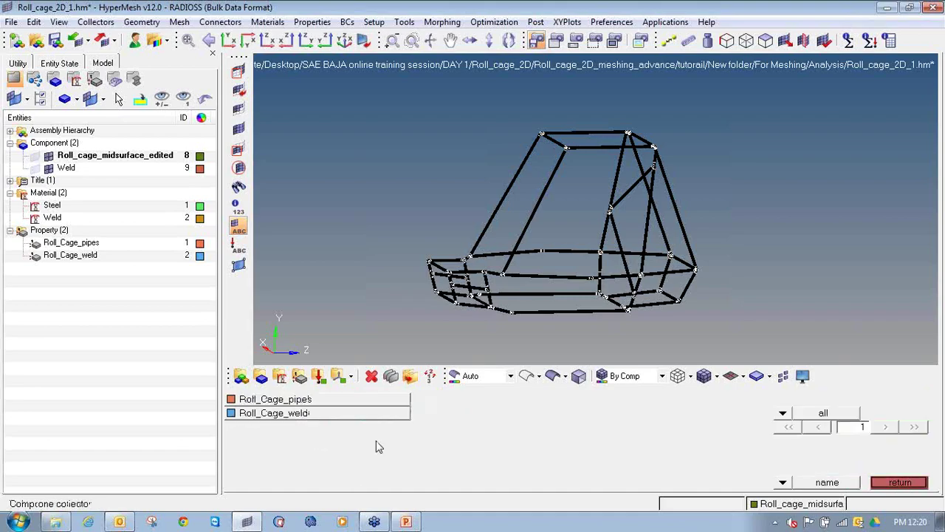
pyautogui.click(308, 412)
pyautogui.click(846, 401)
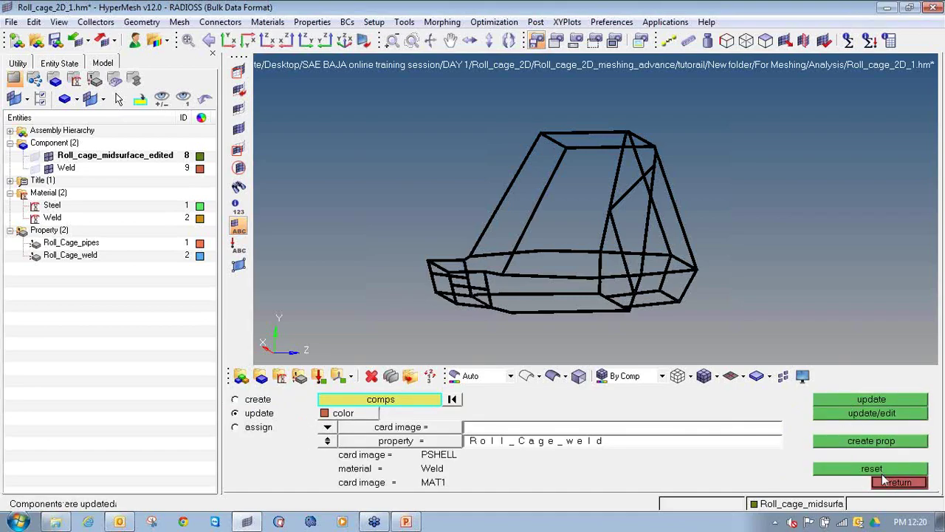
pyautogui.click(886, 481)
# - Check the assignments on the front pipe joints by coloring the mesh by property and by material, and return to component coloring
pyautogui.scroll(5, 480, 261)
pyautogui.scroll(5, 480, 261)
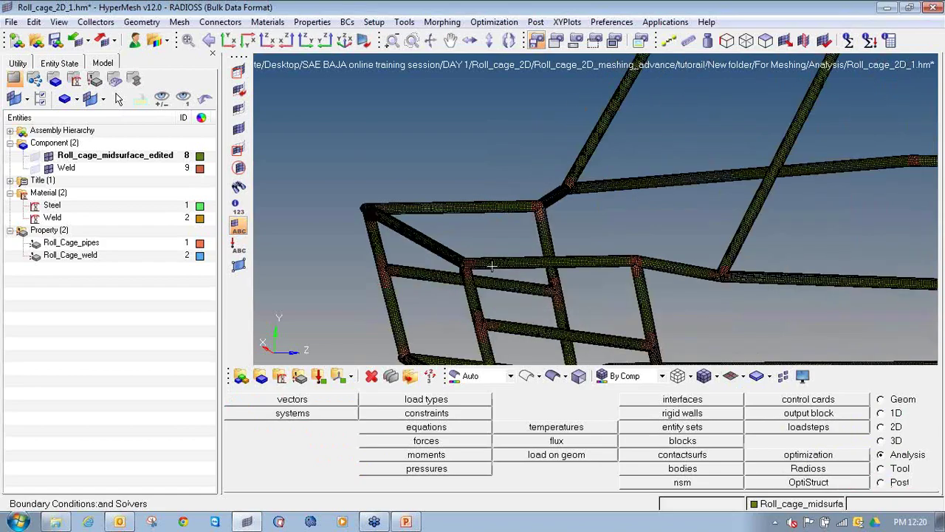
pyautogui.click(641, 377)
pyautogui.click(624, 399)
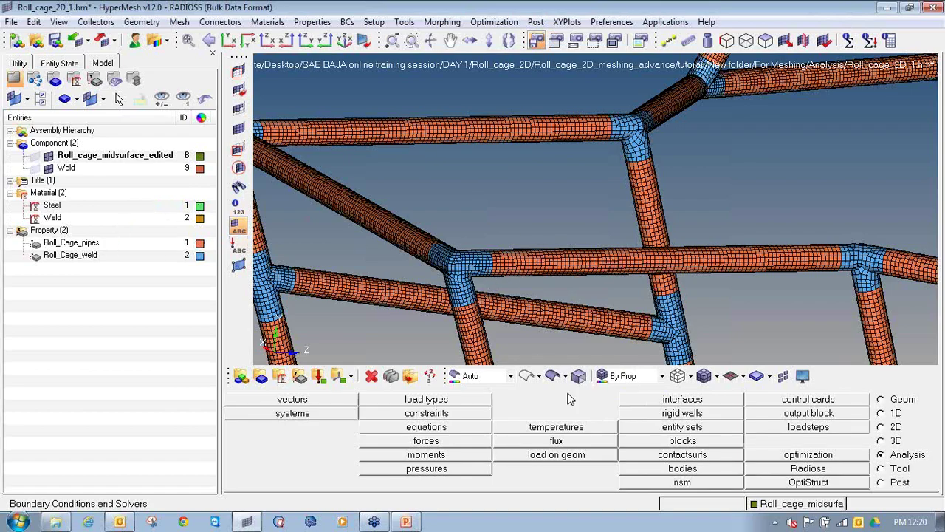
pyautogui.click(617, 378)
pyautogui.click(624, 408)
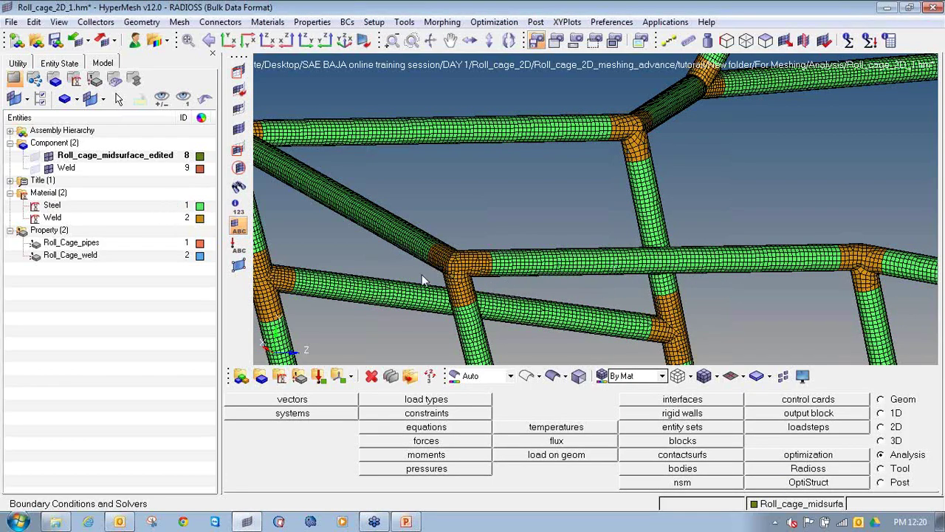
pyautogui.click(635, 377)
pyautogui.click(626, 389)
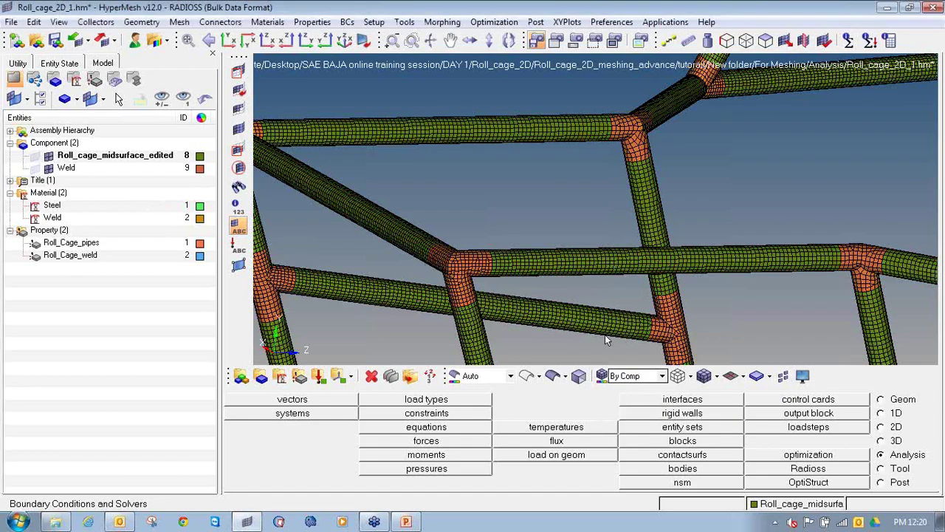
pyautogui.scroll(-5, 550, 226)
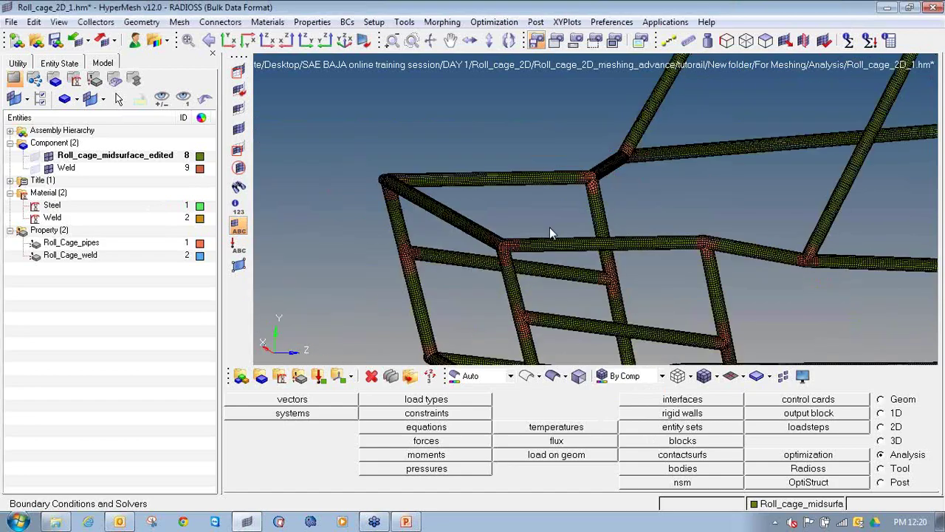
pyautogui.keyDown('ctrl'); pyautogui.scroll(3, 527, 244); pyautogui.keyUp('ctrl')
pyautogui.keyDown('ctrl'); pyautogui.scroll(-3, 528, 244); pyautogui.keyUp('ctrl')
pyautogui.moveTo(529, 243)
pyautogui.keyDown('ctrl'); pyautogui.mouseDown()
pyautogui.moveTo(512, 239)
pyautogui.moveTo(519, 246)
pyautogui.moveTo(649, 204)
pyautogui.mouseUp(); pyautogui.keyUp('ctrl')
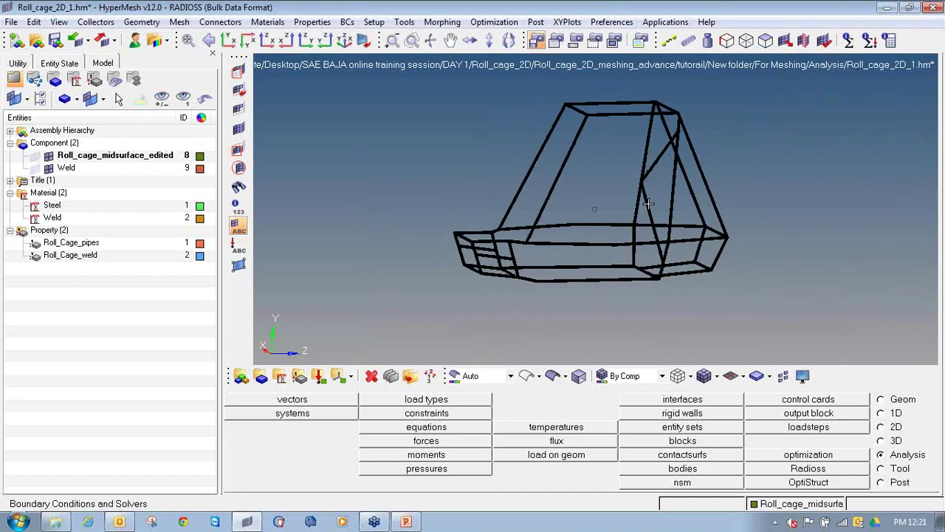
# - Create a load collector named Front_impact_force with no card image
pyautogui.click(317, 376)
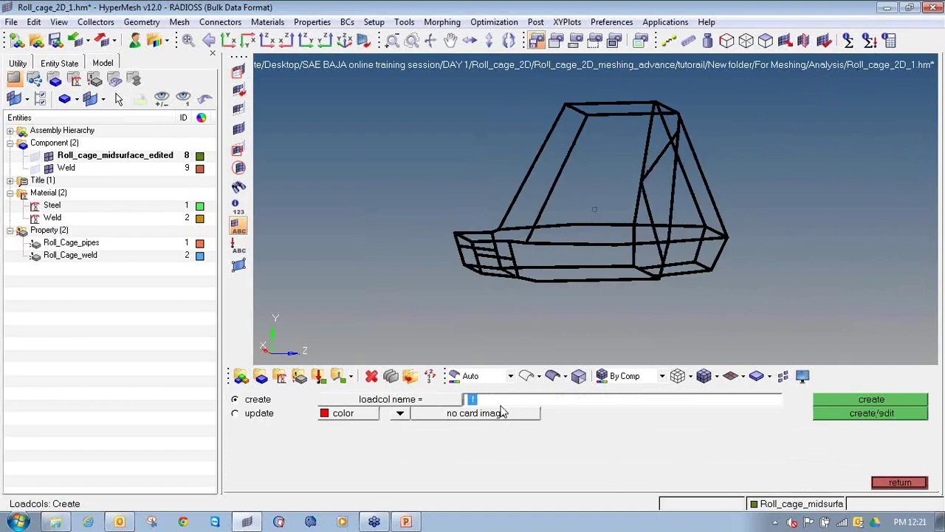
pyautogui.write('Front_impact_force')
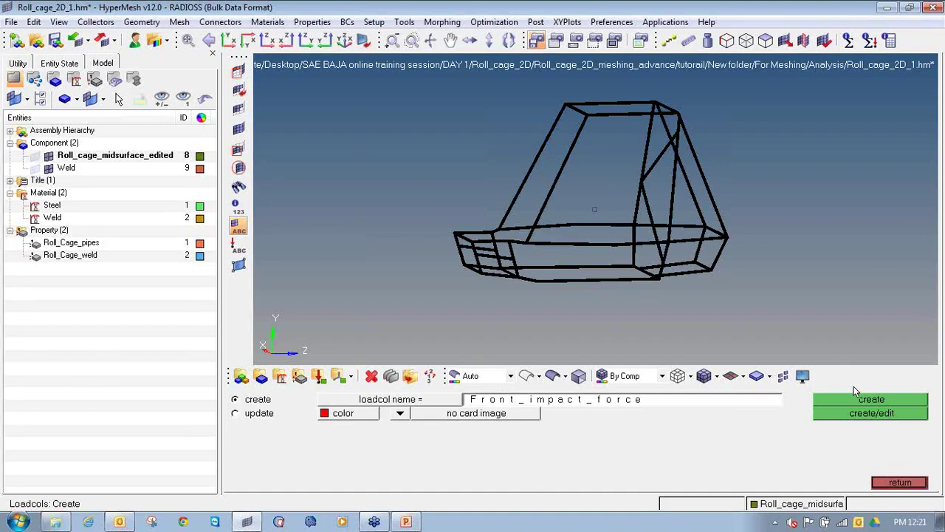
pyautogui.click(899, 401)
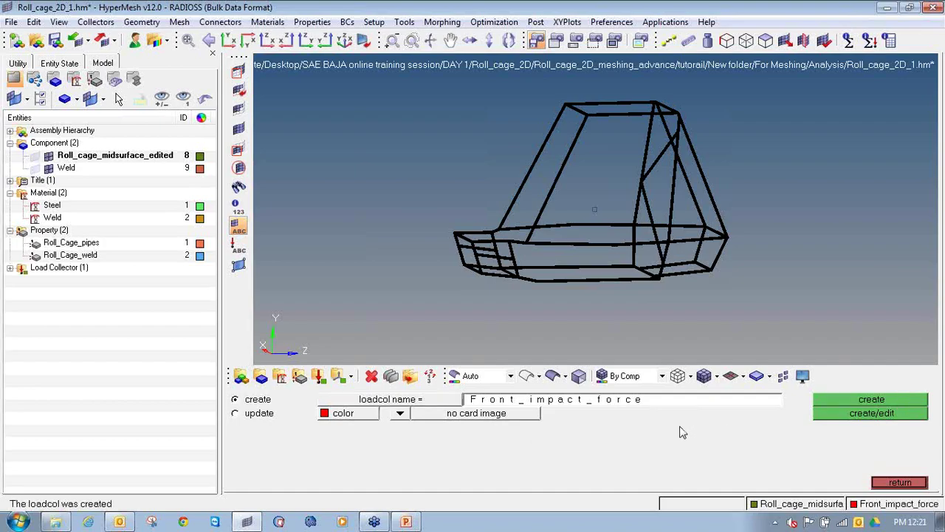
# - Create a blue load collector named Front_impact_SPC with no card image, and list the load collectors in the model tree
pyautogui.click(654, 403)
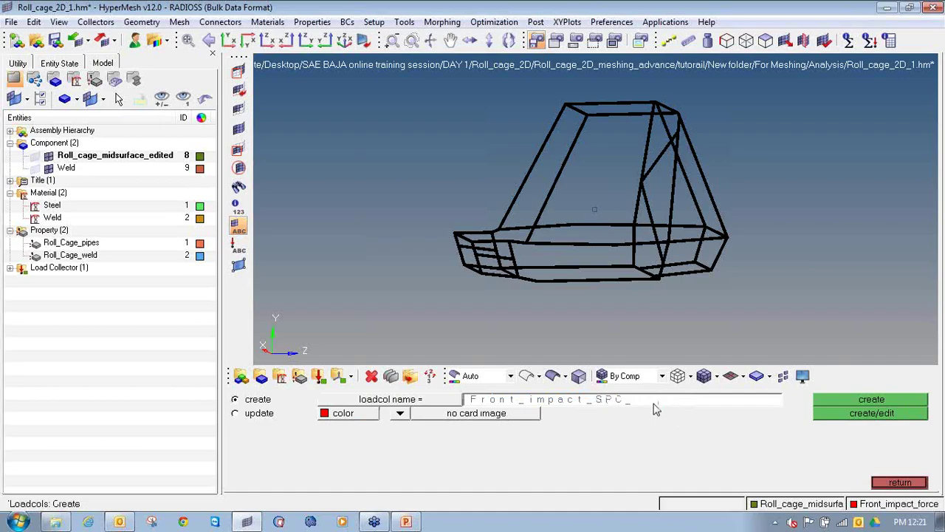
pyautogui.press('BackSpace')
pyautogui.click(330, 413)
pyautogui.click(344, 381)
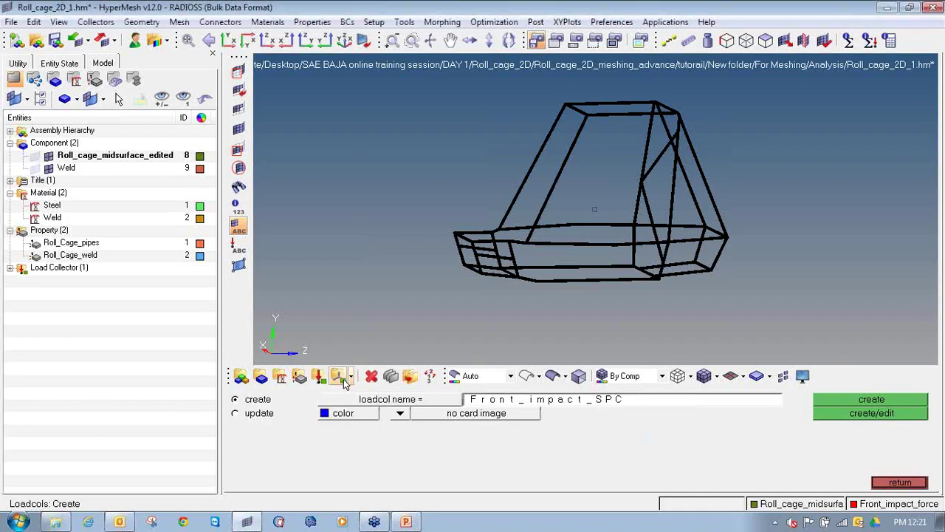
pyautogui.click(896, 399)
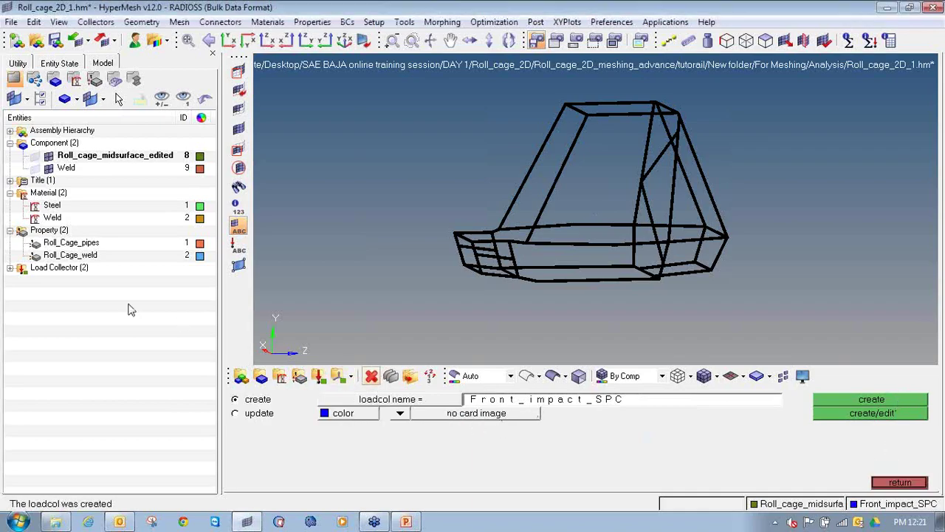
pyautogui.click(11, 267)
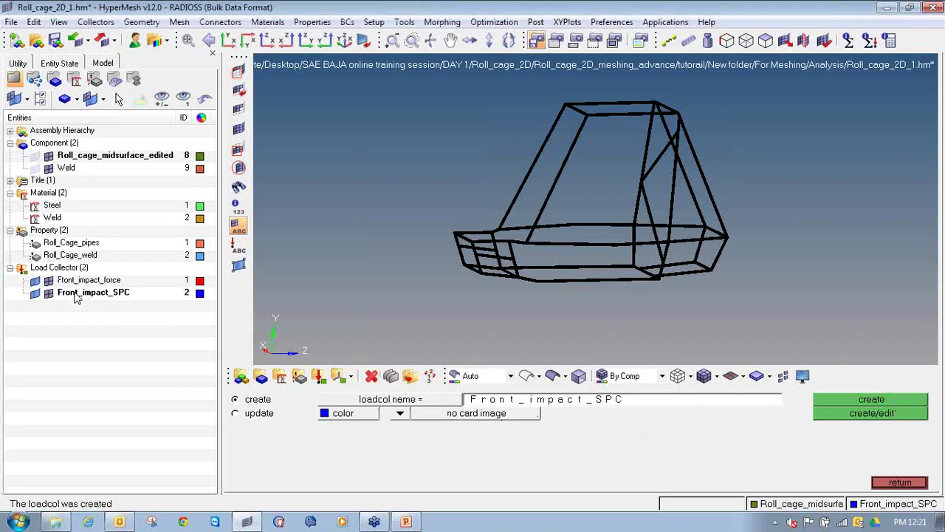
pyautogui.click(893, 484)
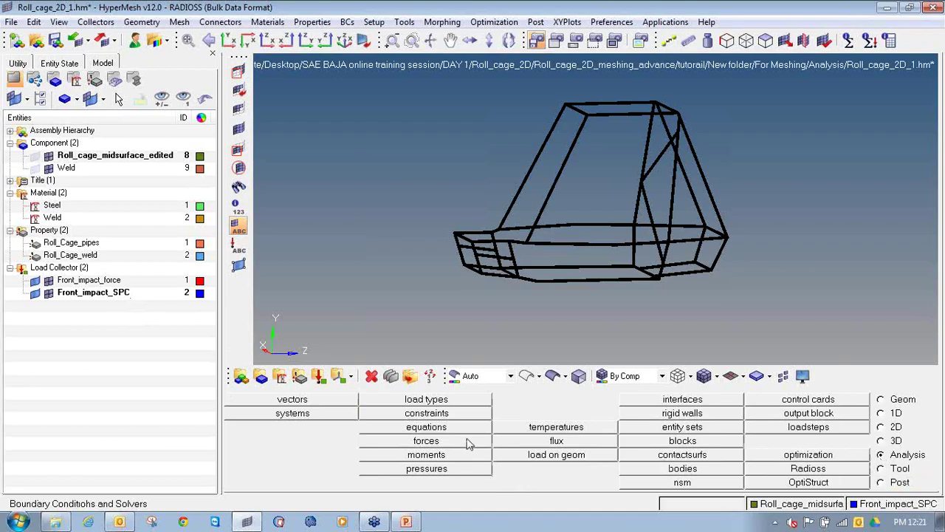
# - Set up SPC constraint creation for the front of the cage with only dof2 fixed
pyautogui.click(457, 414)
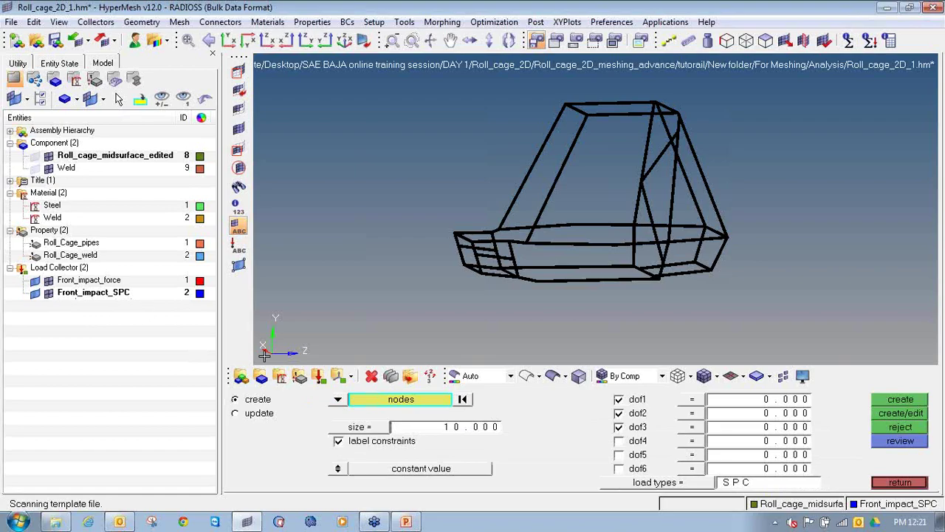
pyautogui.keyDown('ctrl'); pyautogui.moveTo(553, 242); pyautogui.dragTo(516, 239); pyautogui.keyUp('ctrl')
pyautogui.keyDown('ctrl'); pyautogui.scroll(5, 404, 234); pyautogui.keyUp('ctrl')
pyautogui.keyDown('ctrl'); pyautogui.scroll(4, 492, 244); pyautogui.keyUp('ctrl')
pyautogui.keyDown('ctrl'); pyautogui.click(565, 262); pyautogui.keyUp('ctrl')
pyautogui.moveTo(625, 274)
pyautogui.keyDown('ctrl'); pyautogui.mouseDown()
pyautogui.moveTo(635, 271)
pyautogui.moveTo(621, 270)
pyautogui.mouseUp(); pyautogui.keyUp('ctrl')
pyautogui.keyDown('ctrl'); pyautogui.scroll(-4, 620, 270); pyautogui.keyUp('ctrl')
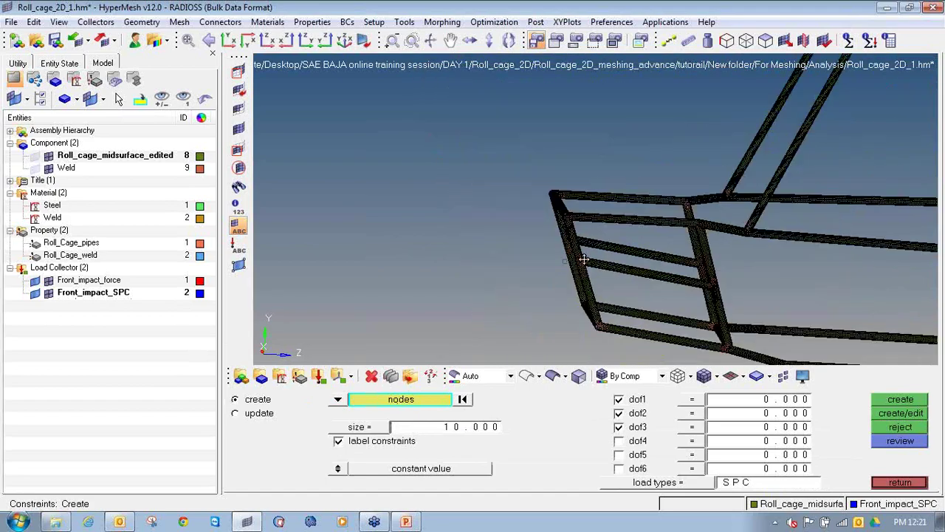
pyautogui.keyDown('ctrl'); pyautogui.moveTo(587, 258); pyautogui.dragTo(521, 250, button='right'); pyautogui.keyUp('ctrl')
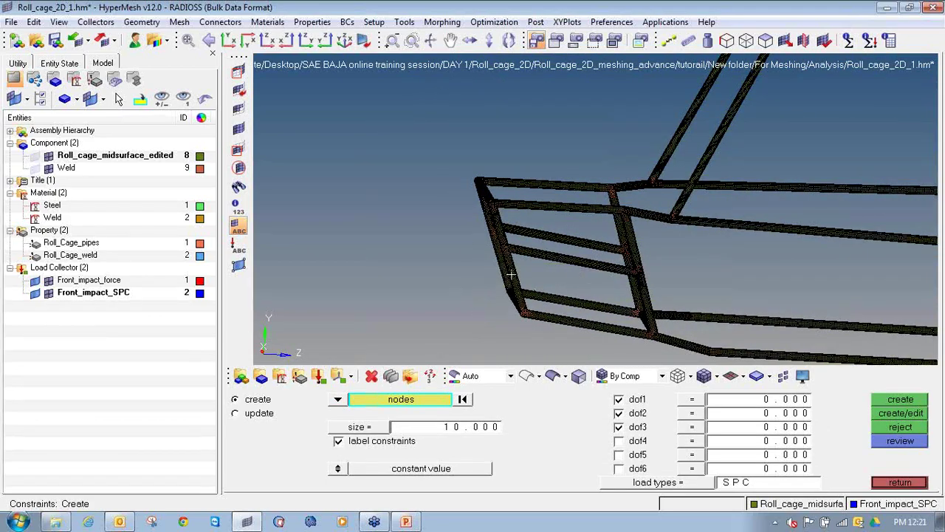
pyautogui.keyDown('ctrl'); pyautogui.moveTo(566, 282); pyautogui.dragTo(488, 282, button='right'); pyautogui.keyUp('ctrl')
pyautogui.keyDown('ctrl'); pyautogui.scroll(-4, 527, 271); pyautogui.keyUp('ctrl')
pyautogui.moveTo(499, 276)
pyautogui.keyDown('ctrl'); pyautogui.mouseDown()
pyautogui.moveTo(494, 267)
pyautogui.moveTo(487, 276)
pyautogui.mouseUp(); pyautogui.keyUp('ctrl')
pyautogui.keyDown('ctrl'); pyautogui.moveTo(618, 226); pyautogui.dragTo(512, 271); pyautogui.keyUp('ctrl')
pyautogui.keyDown('ctrl'); pyautogui.scroll(4, 431, 269); pyautogui.keyUp('ctrl')
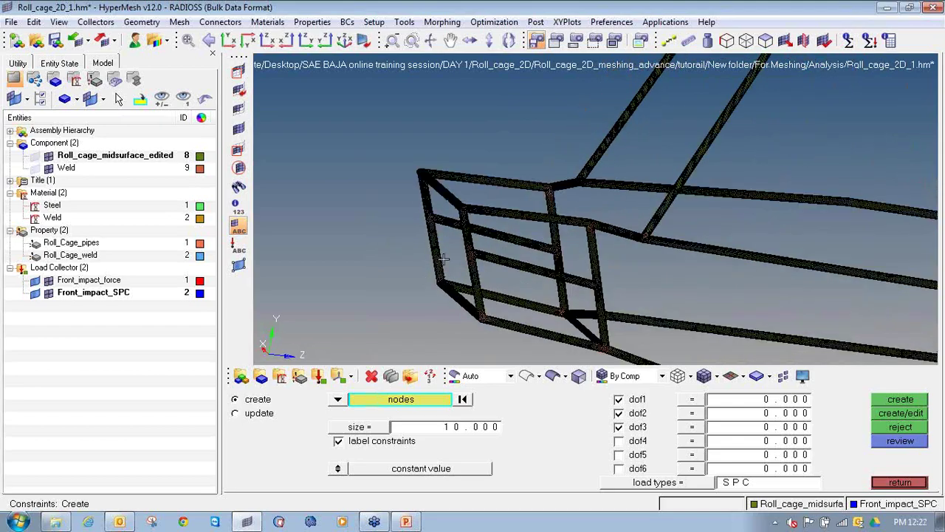
pyautogui.scroll(2, 444, 258)
pyautogui.click(628, 402)
pyautogui.click(624, 429)
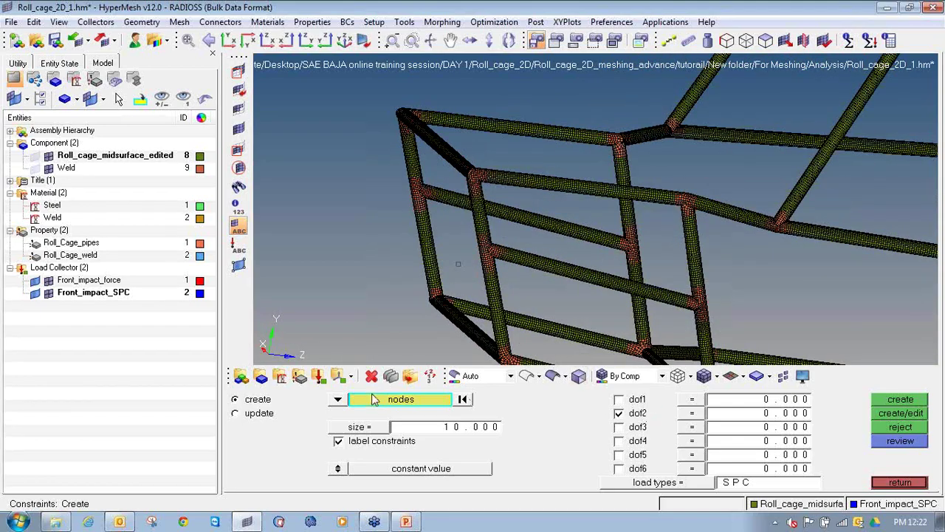
# - Hide the pipe mesh and create dof2 SPC constraints on the nodes of the front section's middle and lower welds
pyautogui.click(48, 156)
pyautogui.keyDown('ctrl'); pyautogui.scroll(3, 486, 259); pyautogui.keyUp('ctrl')
pyautogui.keyDown('ctrl'); pyautogui.scroll(3, 484, 262); pyautogui.keyUp('ctrl')
pyautogui.keyDown('ctrl'); pyautogui.scroll(-2, 483, 262); pyautogui.keyUp('ctrl')
pyautogui.keyDown('shift'); pyautogui.moveTo(469, 211); pyautogui.dragTo(520, 301); pyautogui.keyUp('shift')
pyautogui.keyDown('ctrl'); pyautogui.scroll(-4, 502, 283); pyautogui.keyUp('ctrl')
pyautogui.keyDown('ctrl'); pyautogui.moveTo(700, 248); pyautogui.dragTo(717, 222); pyautogui.keyUp('ctrl')
pyautogui.keyDown('ctrl'); pyautogui.moveTo(493, 246); pyautogui.dragTo(503, 212, button='right'); pyautogui.keyUp('ctrl')
pyautogui.keyDown('shift'); pyautogui.moveTo(437, 200); pyautogui.dragTo(464, 249); pyautogui.keyUp('shift')
pyautogui.click(467, 296)
pyautogui.keyDown('shift'); pyautogui.moveTo(455, 287); pyautogui.dragTo(538, 348); pyautogui.keyUp('shift')
pyautogui.keyDown('ctrl'); pyautogui.moveTo(468, 314); pyautogui.dragTo(418, 282, button='right'); pyautogui.keyUp('ctrl')
pyautogui.keyDown('shift'); pyautogui.moveTo(459, 277); pyautogui.dragTo(512, 335); pyautogui.keyUp('shift')
pyautogui.keyDown('ctrl'); pyautogui.moveTo(604, 306); pyautogui.dragTo(570, 257); pyautogui.keyUp('ctrl')
pyautogui.keyDown('shift'); pyautogui.moveTo(527, 215); pyautogui.dragTo(590, 260); pyautogui.keyUp('shift')
pyautogui.keyDown('ctrl'); pyautogui.moveTo(525, 270); pyautogui.dragTo(604, 341); pyautogui.keyUp('ctrl')
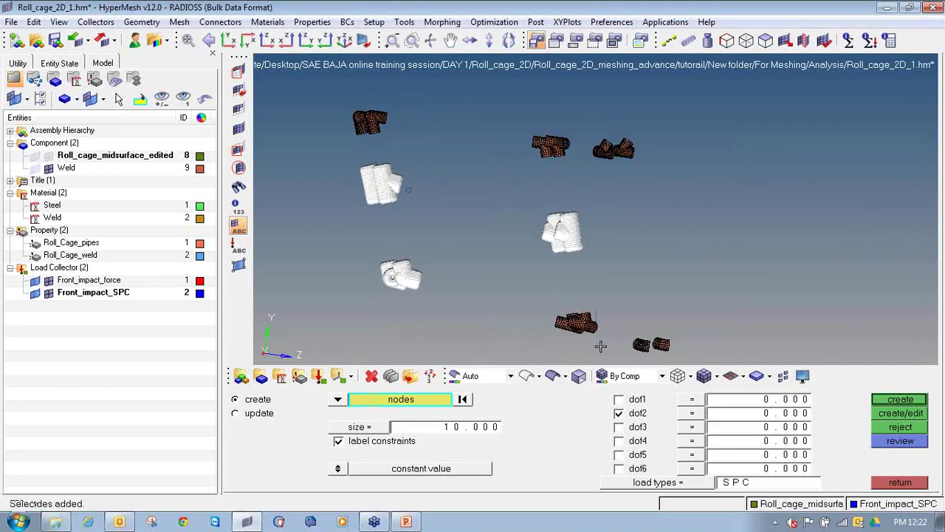
pyautogui.click(900, 400)
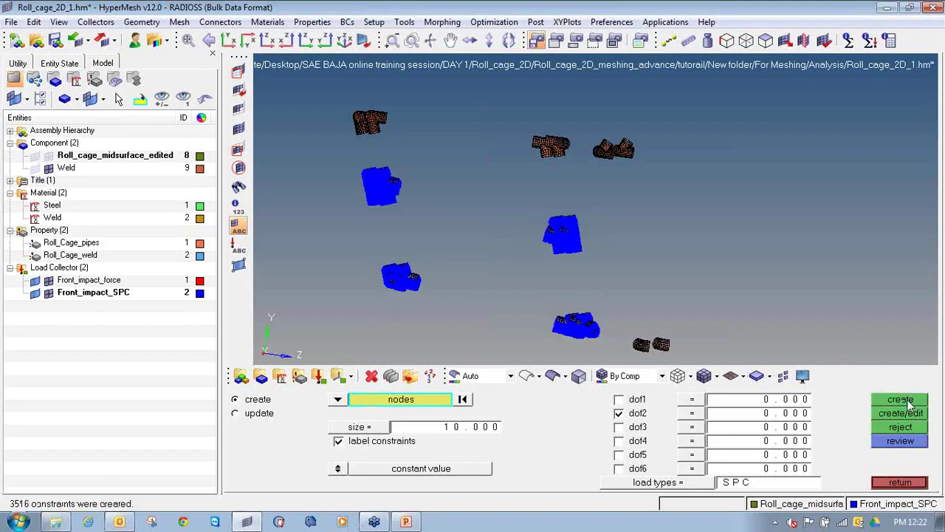
# - Turn on load labels, inspect the front weld constraints, and show the pipe mesh again
pyautogui.keyDown('ctrl'); pyautogui.moveTo(296, 230); pyautogui.dragTo(308, 245); pyautogui.keyUp('ctrl')
pyautogui.click(240, 247)
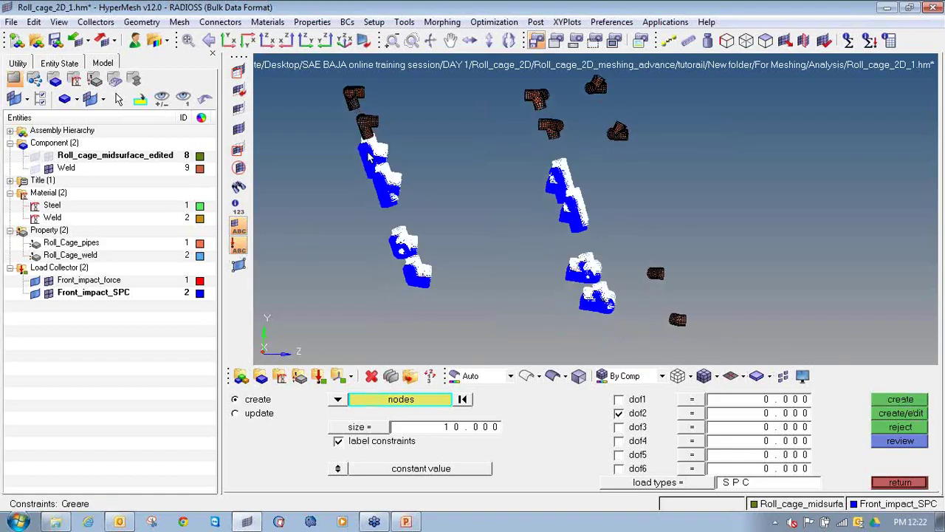
pyautogui.keyDown('ctrl'); pyautogui.moveTo(384, 146); pyautogui.dragTo(410, 197, button='right'); pyautogui.keyUp('ctrl')
pyautogui.keyDown('ctrl'); pyautogui.scroll(12, 409, 197); pyautogui.keyUp('ctrl')
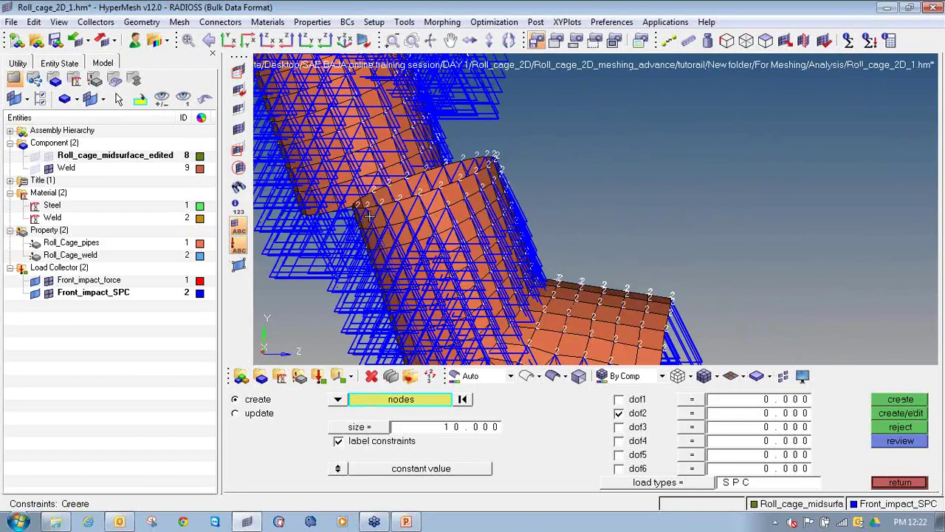
pyautogui.keyDown('ctrl'); pyautogui.scroll(-4, 358, 224); pyautogui.keyUp('ctrl')
pyautogui.click(49, 157)
pyautogui.keyDown('ctrl'); pyautogui.moveTo(469, 206); pyautogui.dragTo(484, 246, button='right'); pyautogui.keyUp('ctrl')
pyautogui.scroll(-8, 484, 246)
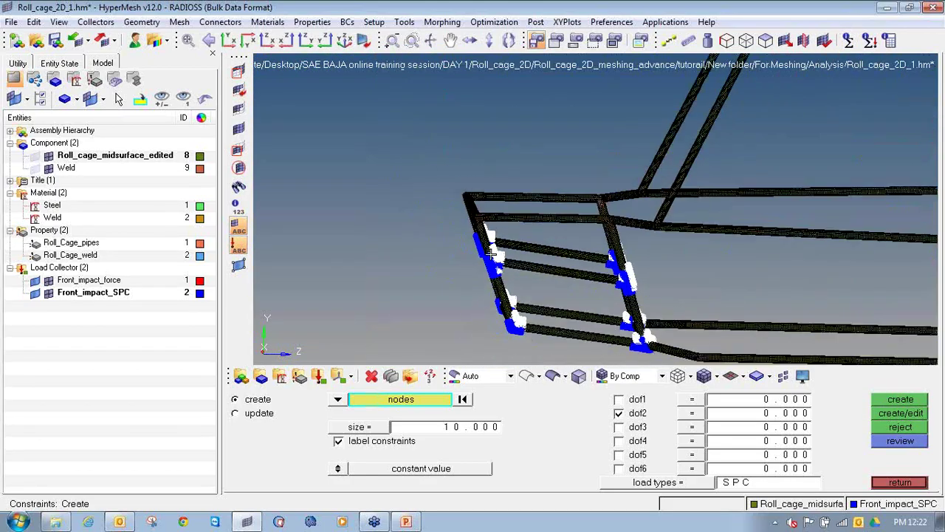
# - Hide the pipe mesh at the rear of the cage and enable dof1 and dof3 alongside dof2 for the constraints
pyautogui.keyDown('ctrl'); pyautogui.moveTo(507, 266); pyautogui.dragTo(490, 264); pyautogui.keyUp('ctrl')
pyautogui.keyDown('ctrl'); pyautogui.moveTo(827, 270); pyautogui.dragTo(635, 225, button='right'); pyautogui.keyUp('ctrl')
pyautogui.keyDown('ctrl'); pyautogui.moveTo(731, 235); pyautogui.dragTo(621, 234, button='right'); pyautogui.keyUp('ctrl')
pyautogui.keyDown('ctrl'); pyautogui.scroll(4, 621, 234); pyautogui.keyUp('ctrl')
pyautogui.keyDown('ctrl'); pyautogui.moveTo(624, 241); pyautogui.dragTo(219, 186); pyautogui.keyUp('ctrl')
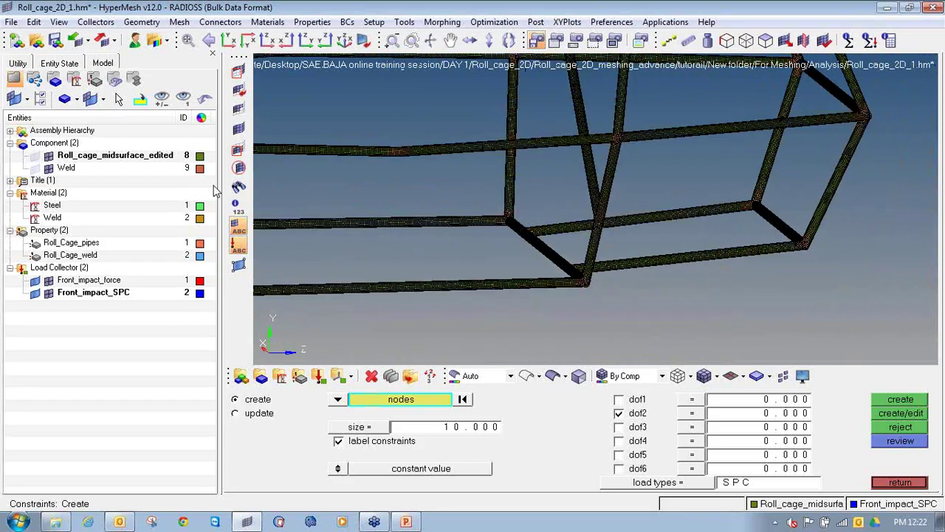
pyautogui.click(50, 156)
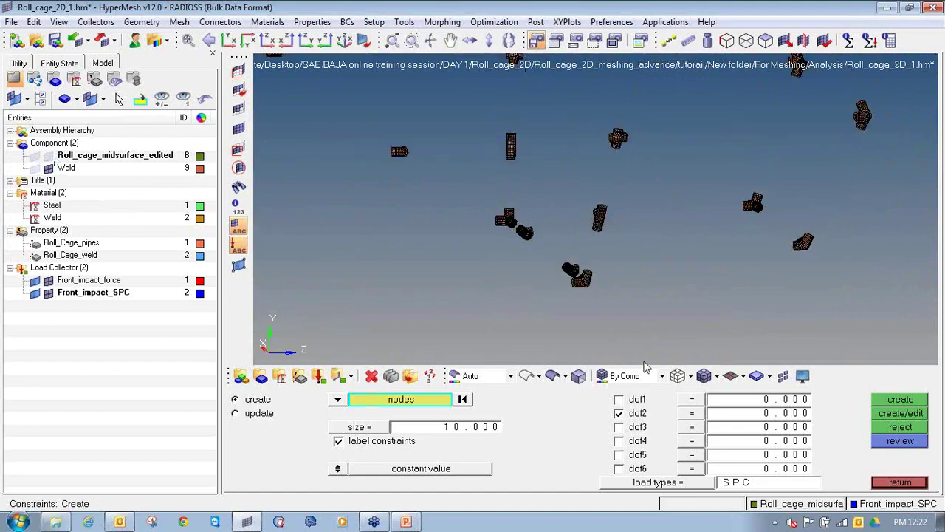
pyautogui.click(620, 399)
pyautogui.click(620, 427)
# - Select the nodes of the four lower weld joints at the rear of the cage
pyautogui.keyDown('shift'); pyautogui.moveTo(731, 175); pyautogui.dragTo(827, 279); pyautogui.keyUp('shift')
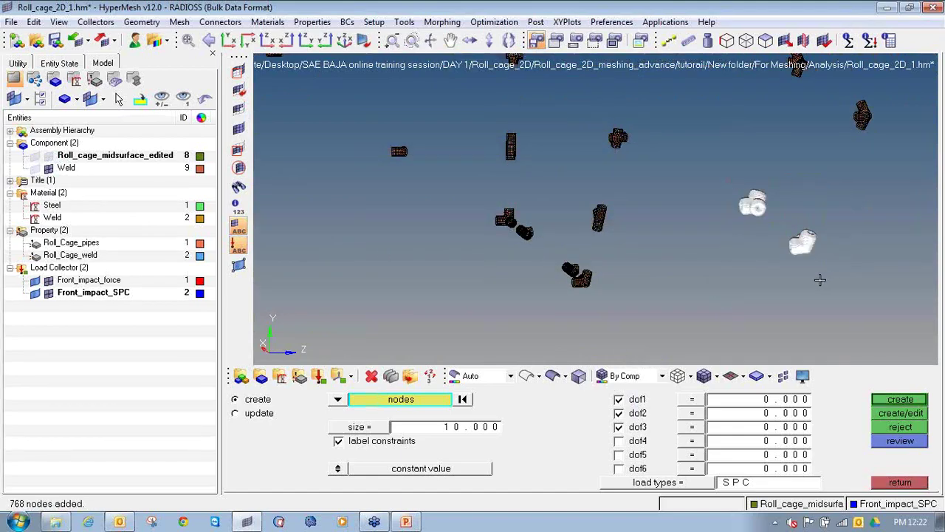
pyautogui.scroll(5, 569, 286)
pyautogui.keyDown('ctrl'); pyautogui.moveTo(607, 285); pyautogui.dragTo(794, 334); pyautogui.keyUp('ctrl')
pyautogui.scroll(-5, 676, 268)
pyautogui.keyDown('ctrl'); pyautogui.moveTo(463, 145); pyautogui.dragTo(505, 203, button='right'); pyautogui.keyUp('ctrl')
pyautogui.scroll(5, 488, 193)
pyautogui.keyDown('shift'); pyautogui.moveTo(530, 207); pyautogui.dragTo(667, 320); pyautogui.keyUp('shift')
pyautogui.keyDown('shift'); pyautogui.moveTo(540, 167); pyautogui.dragTo(652, 326); pyautogui.keyUp('shift')
pyautogui.keyDown('ctrl'); pyautogui.scroll(-7, 573, 195); pyautogui.keyUp('ctrl')
pyautogui.keyDown('ctrl'); pyautogui.moveTo(577, 215); pyautogui.dragTo(629, 241); pyautogui.keyUp('ctrl')
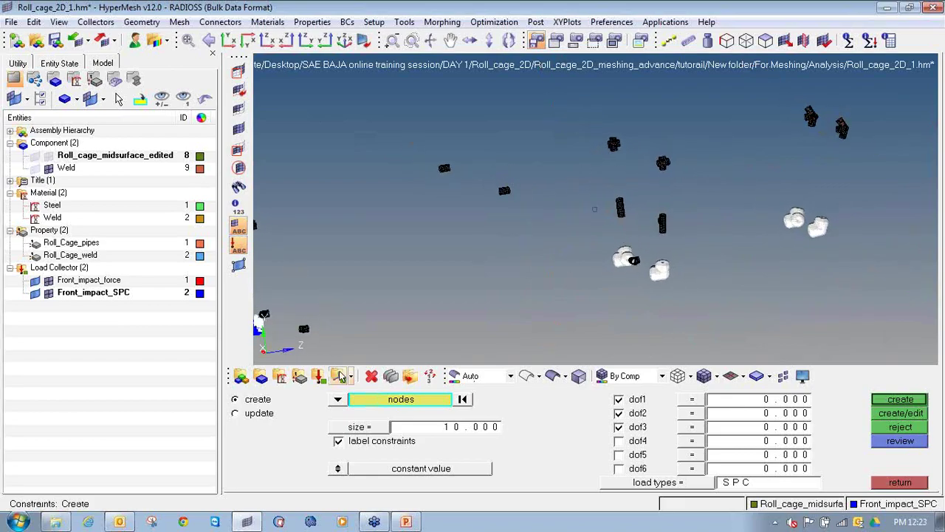
# - Add the nodes of the four rear welds on the upper side rails and create SPC constraints in dof1, dof2 and dof3
pyautogui.click(48, 157)
pyautogui.keyDown('ctrl'); pyautogui.moveTo(586, 223); pyautogui.dragTo(496, 246); pyautogui.keyUp('ctrl')
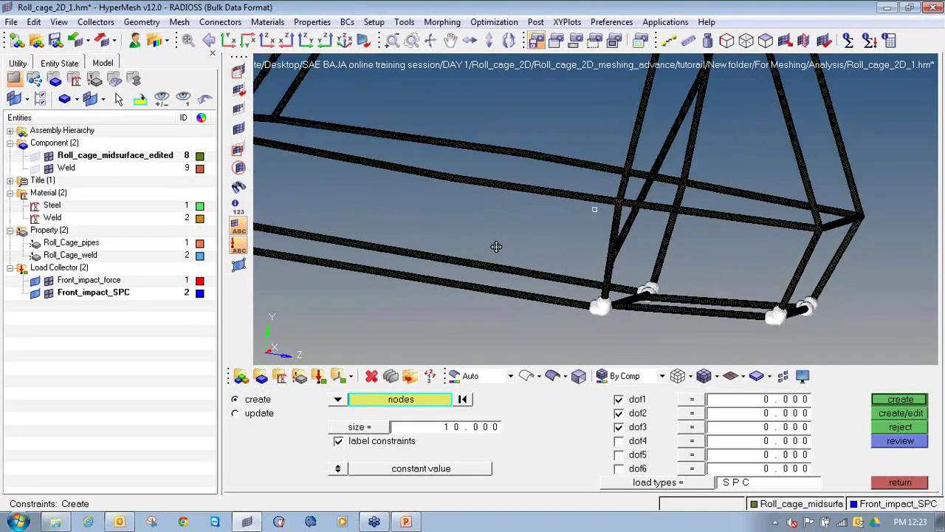
pyautogui.keyDown('ctrl'); pyautogui.moveTo(845, 194); pyautogui.dragTo(834, 192); pyautogui.keyUp('ctrl')
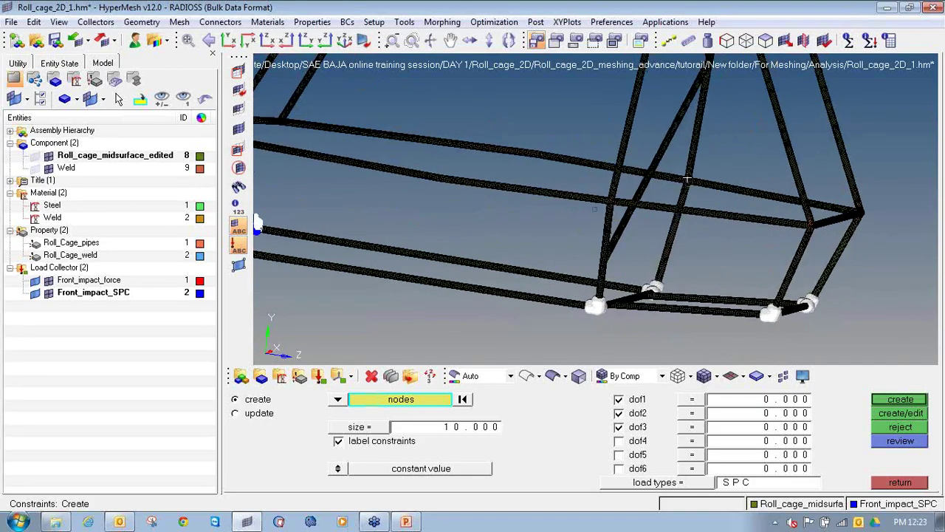
pyautogui.scroll(3, 812, 228)
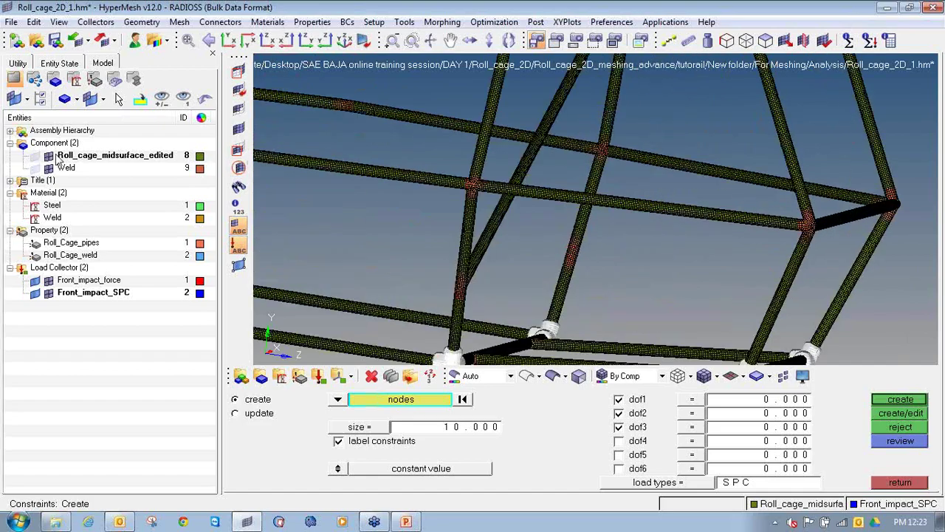
pyautogui.click(49, 156)
pyautogui.keyDown('shift'); pyautogui.moveTo(757, 144); pyautogui.dragTo(919, 284); pyautogui.keyUp('shift')
pyautogui.keyDown('shift'); pyautogui.moveTo(420, 148); pyautogui.dragTo(517, 193); pyautogui.keyUp('shift')
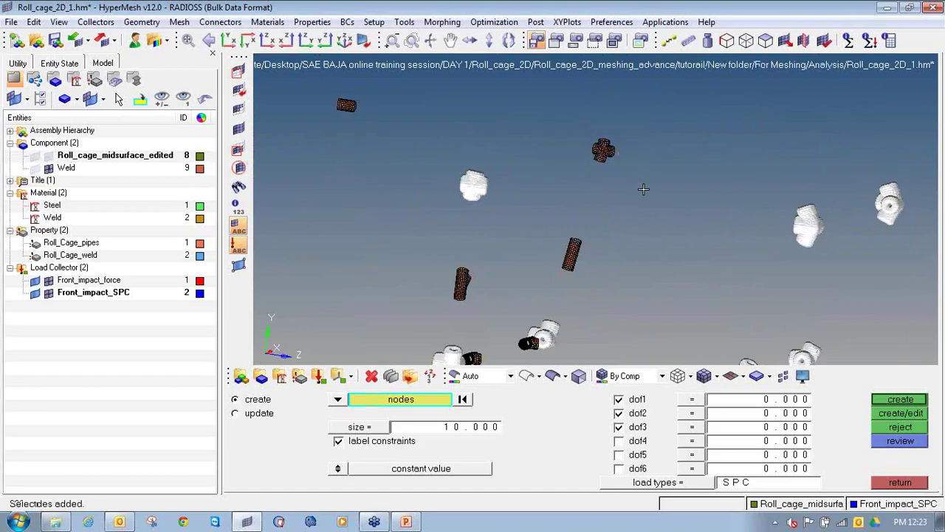
pyautogui.keyDown('shift'); pyautogui.moveTo(584, 127); pyautogui.dragTo(643, 191); pyautogui.keyUp('shift')
pyautogui.click(894, 400)
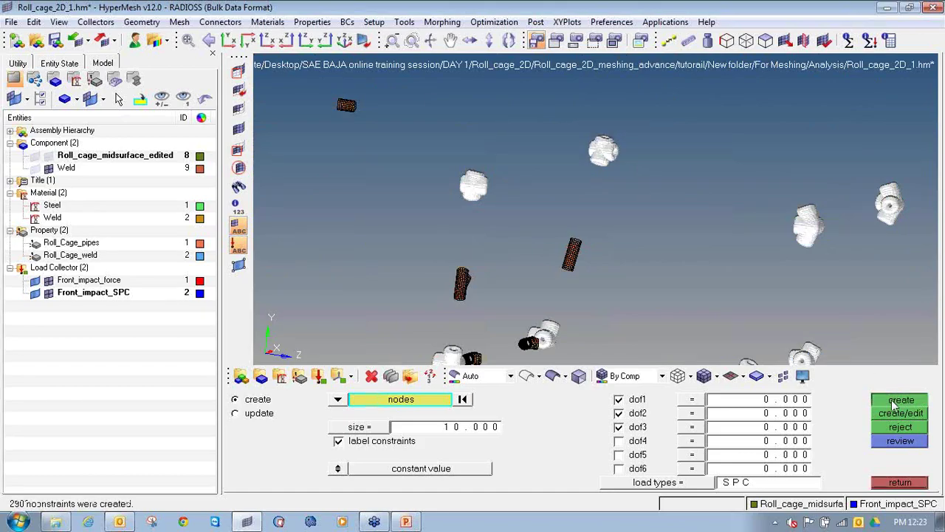
# - Show the pipe mesh again and check the constraint labels on the rear and front weld joints
pyautogui.click(48, 156)
pyautogui.keyDown('ctrl'); pyautogui.scroll(-4, 517, 222); pyautogui.keyUp('ctrl')
pyautogui.keyDown('ctrl'); pyautogui.moveTo(595, 222); pyautogui.dragTo(614, 205); pyautogui.keyUp('ctrl')
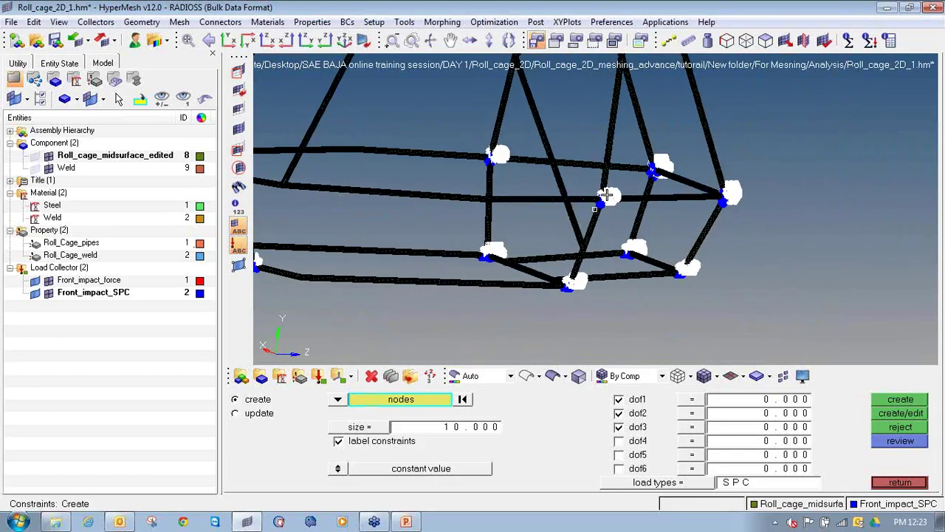
pyautogui.scroll(10, 605, 194)
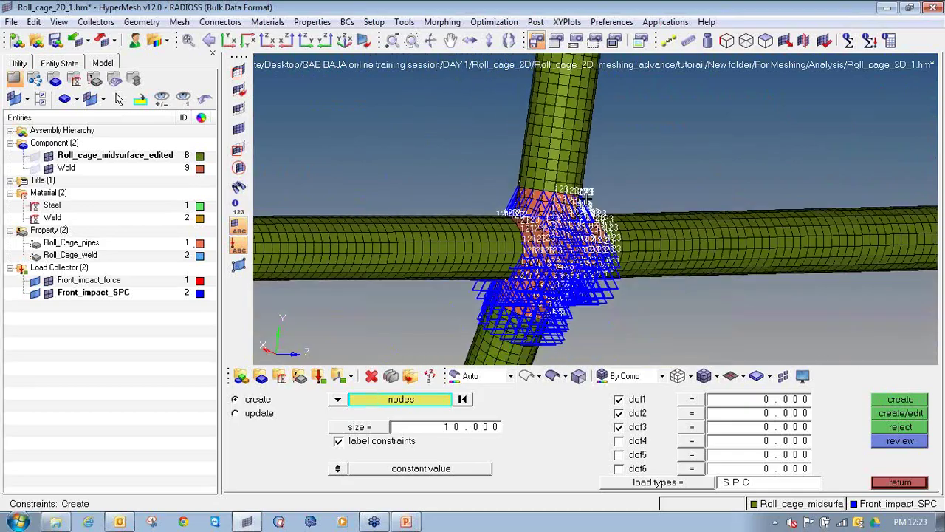
pyautogui.scroll(-10, 606, 194)
pyautogui.keyDown('ctrl'); pyautogui.moveTo(423, 218); pyautogui.dragTo(761, 233, button='right'); pyautogui.keyUp('ctrl')
pyautogui.keyDown('ctrl'); pyautogui.scroll(-4, 466, 222); pyautogui.keyUp('ctrl')
pyautogui.keyDown('ctrl'); pyautogui.scroll(10, 399, 224); pyautogui.keyUp('ctrl')
pyautogui.scroll(4, 332, 260)
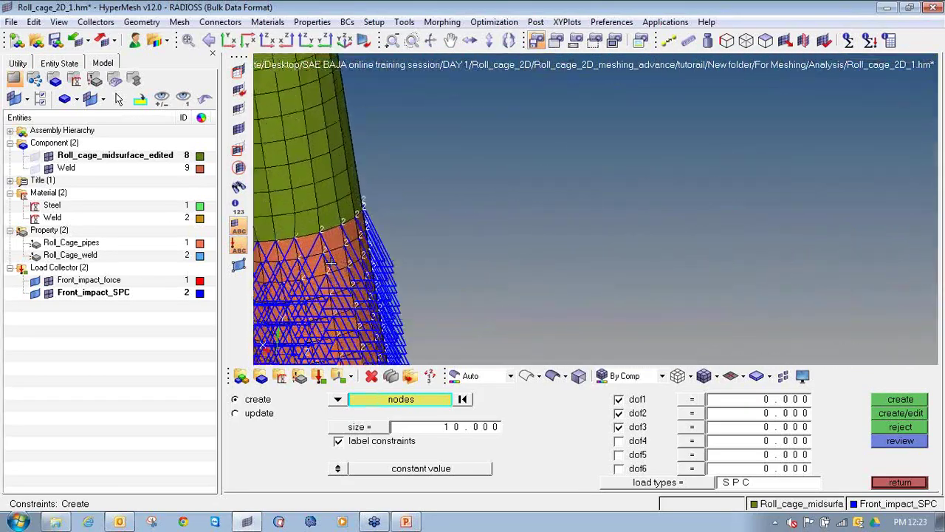
pyautogui.scroll(-8, 332, 260)
pyautogui.scroll(-8, 336, 270)
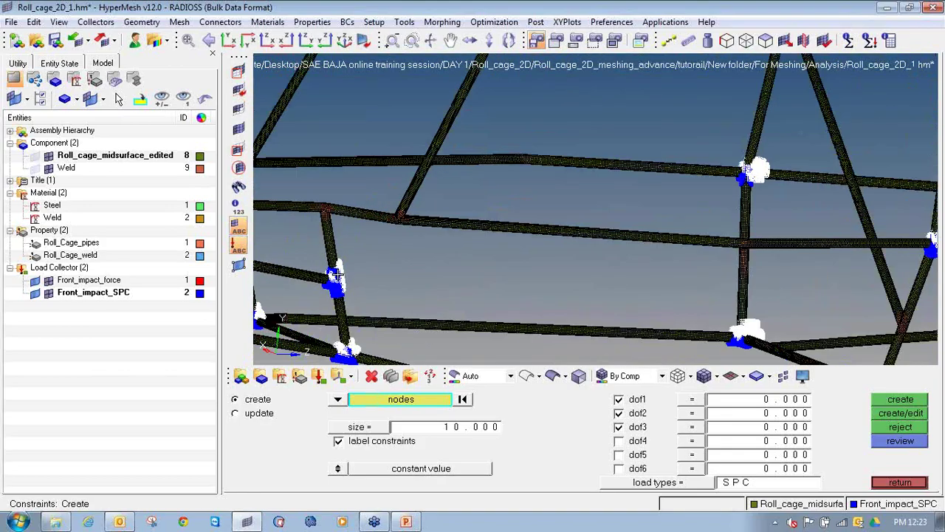
pyautogui.scroll(5, 384, 216)
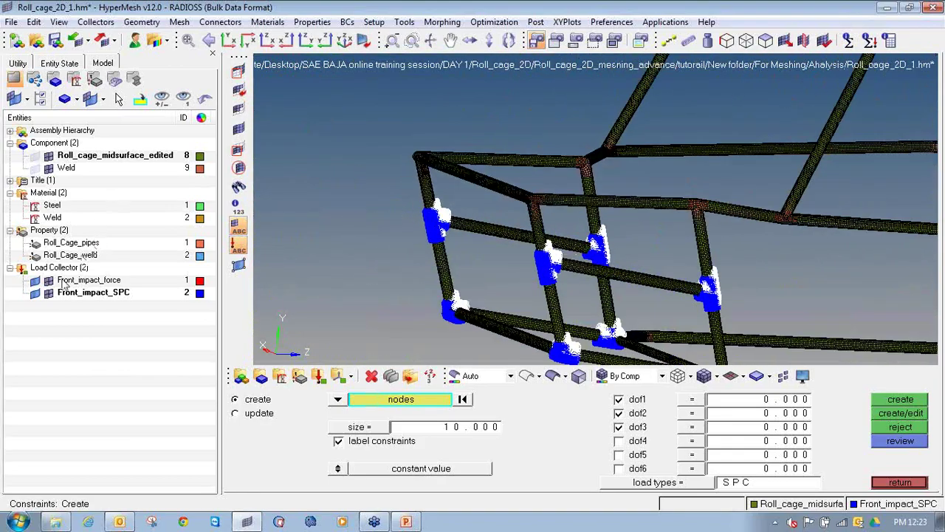
# - Make Front_impact_force the current load collector
pyautogui.rightClick(64, 284)
pyautogui.click(100, 285)
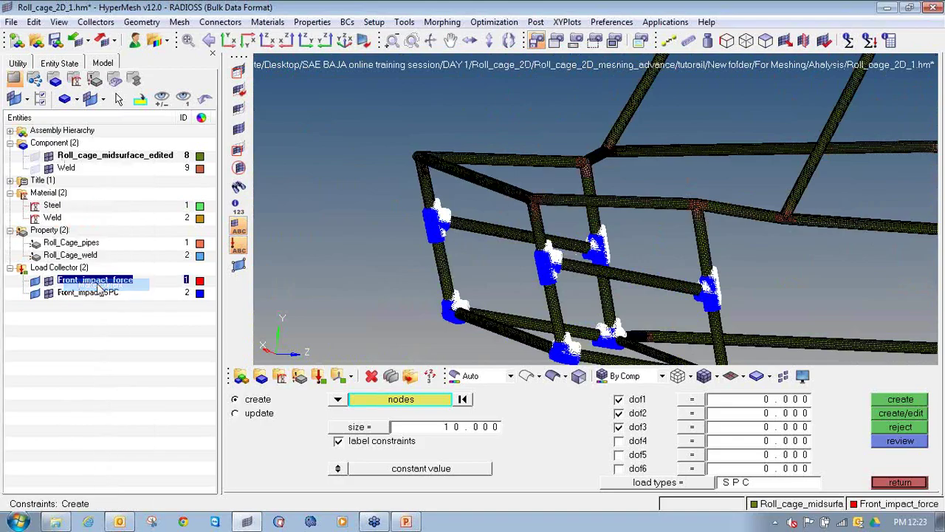
pyautogui.click(112, 334)
# - Display the component geometry with the mesh and examine the weld joint near the front of the cage
pyautogui.keyDown('ctrl'); pyautogui.moveTo(390, 214); pyautogui.dragTo(673, 232); pyautogui.keyUp('ctrl')
pyautogui.keyDown('ctrl'); pyautogui.moveTo(674, 232); pyautogui.dragTo(542, 220, button='right'); pyautogui.keyUp('ctrl')
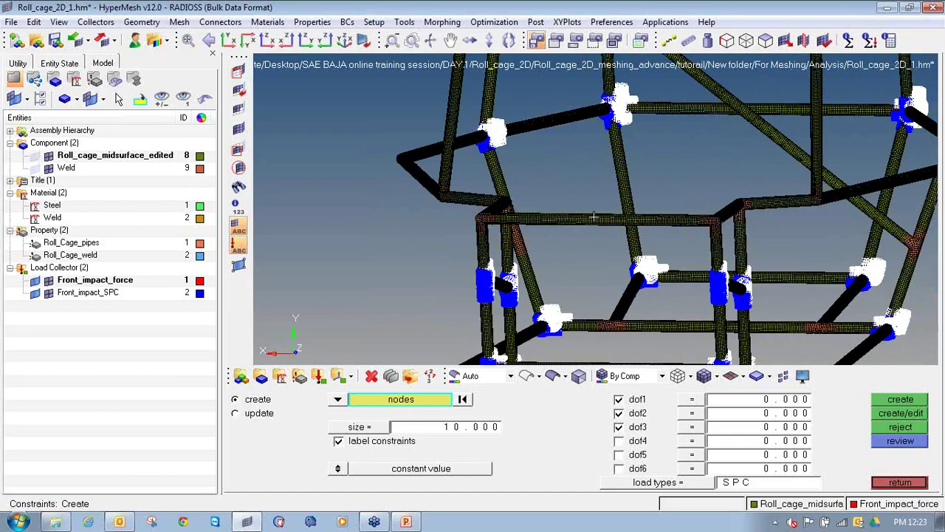
pyautogui.scroll(2, 541, 219)
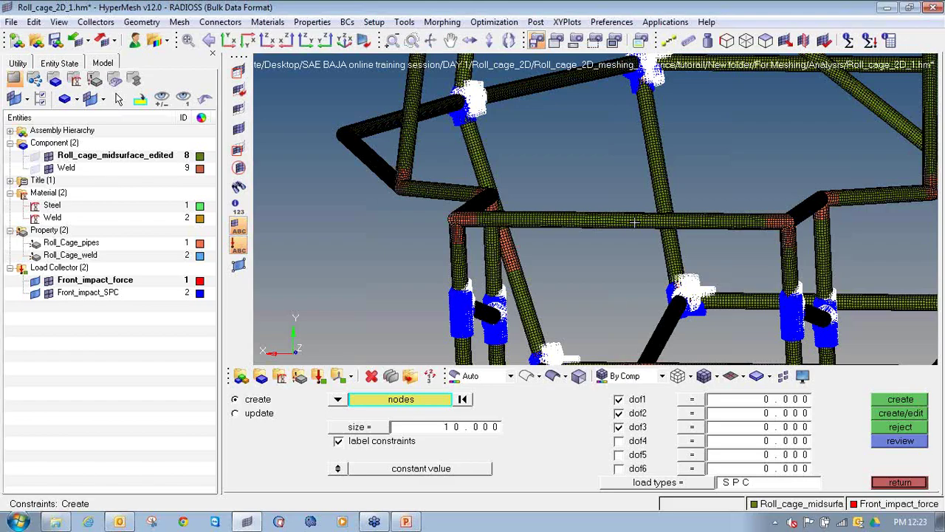
pyautogui.moveTo(637, 224)
pyautogui.keyDown('ctrl'); pyautogui.mouseDown()
pyautogui.moveTo(472, 213)
pyautogui.moveTo(492, 214)
pyautogui.mouseUp(); pyautogui.keyUp('ctrl')
pyautogui.keyDown('ctrl'); pyautogui.scroll(2, 526, 219); pyautogui.keyUp('ctrl')
pyautogui.scroll(5, 539, 210)
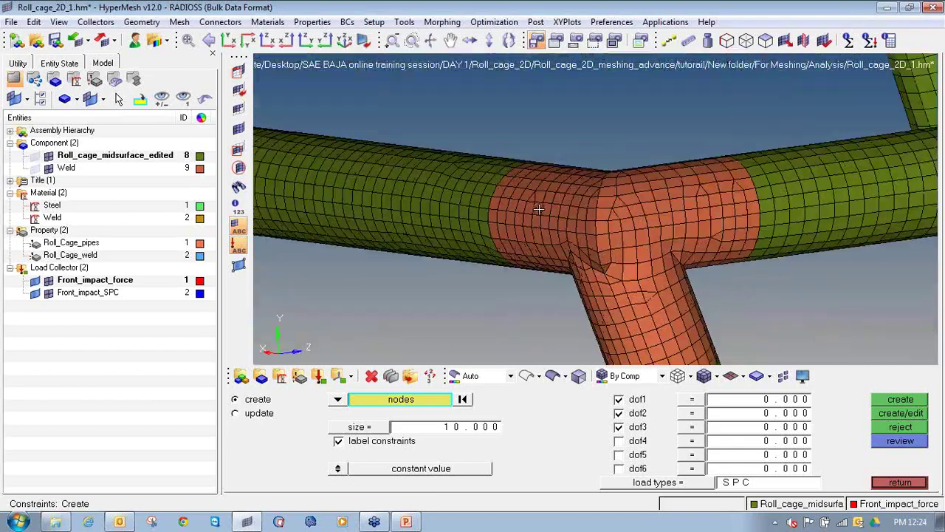
pyautogui.scroll(-3, 540, 210)
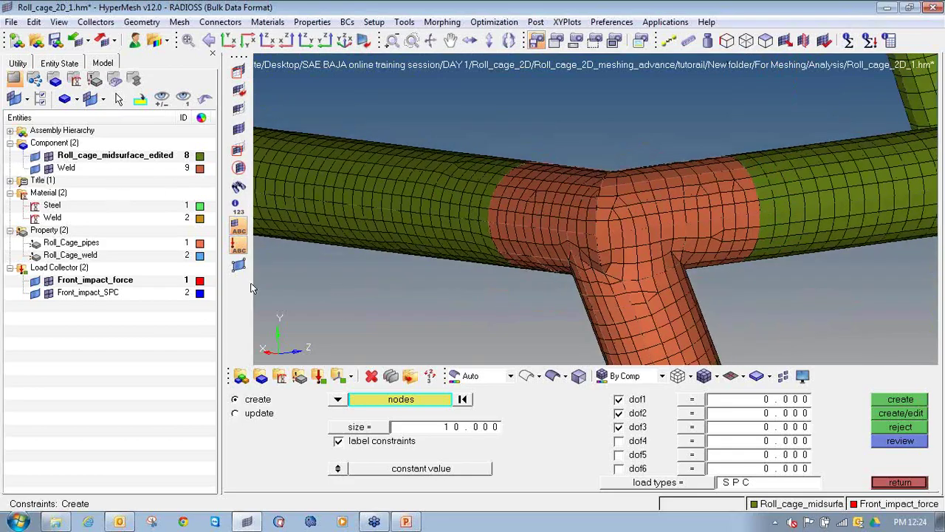
pyautogui.scroll(3, 579, 185)
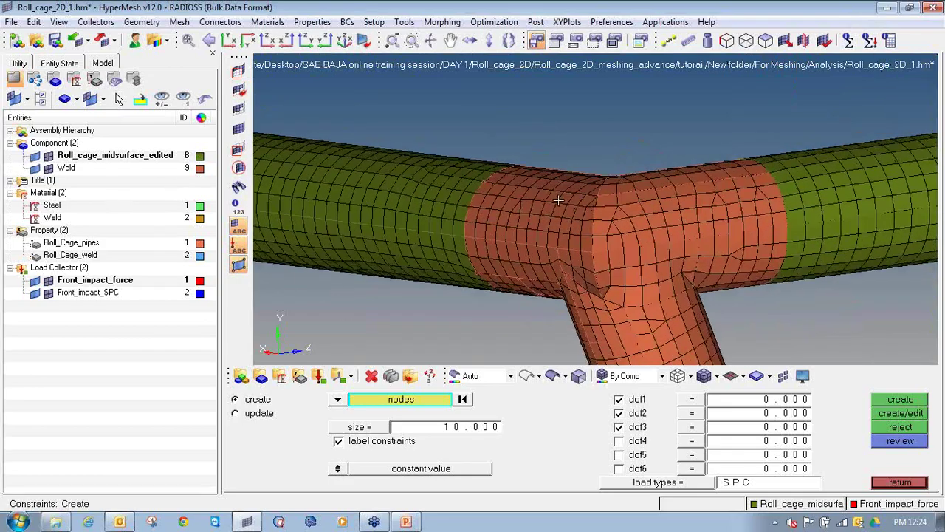
# - Hide the geometry of both components and finish the constraint definition
pyautogui.scroll(-3, 572, 200)
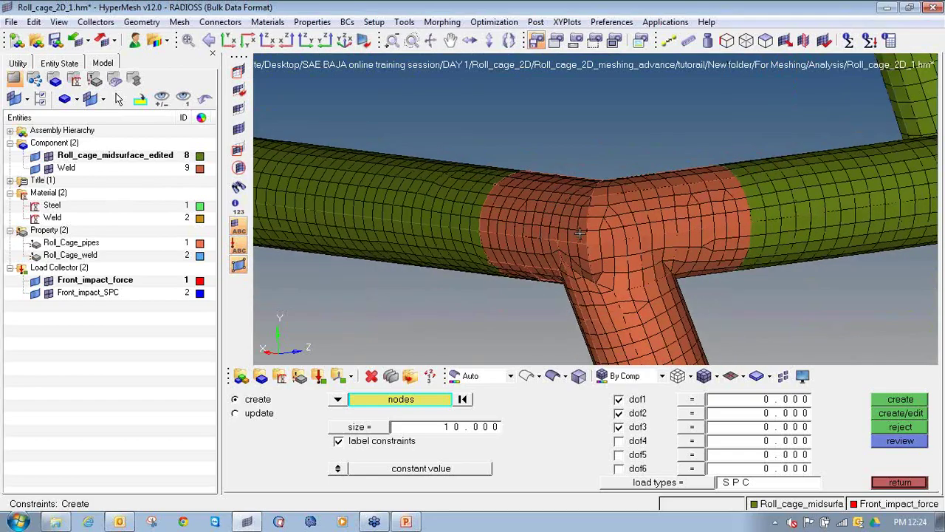
pyautogui.scroll(-5, 580, 233)
pyautogui.keyDown('ctrl'); pyautogui.moveTo(470, 203); pyautogui.dragTo(452, 175); pyautogui.keyUp('ctrl')
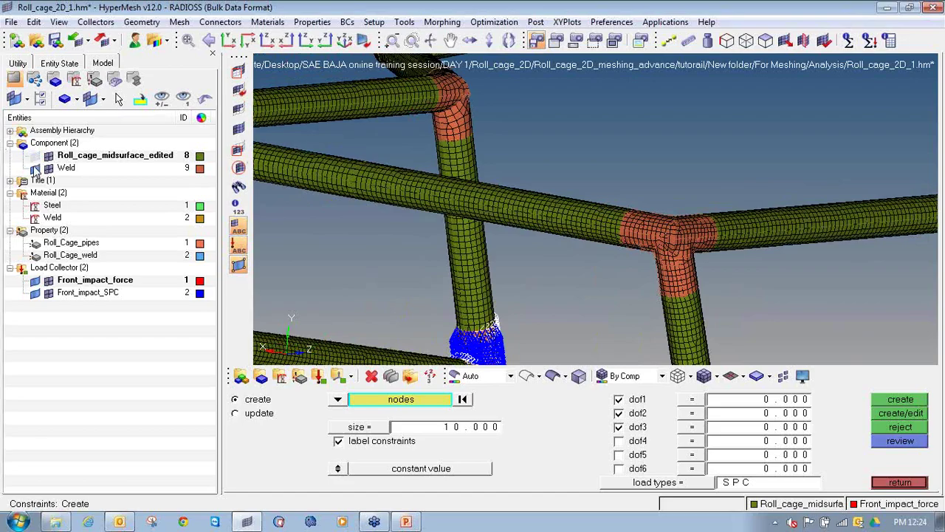
pyautogui.keyDown('ctrl'); pyautogui.moveTo(561, 250); pyautogui.dragTo(835, 212); pyautogui.keyUp('ctrl')
pyautogui.click(879, 483)
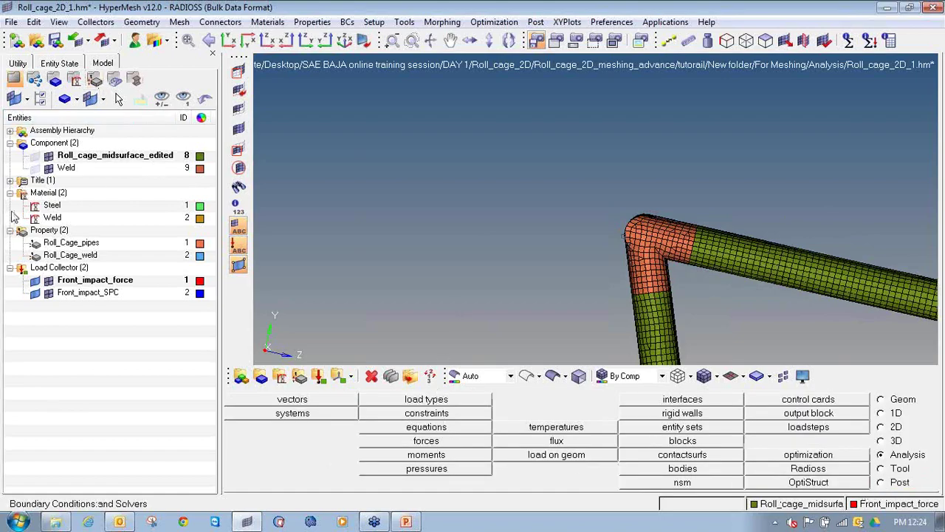
# - Hide the pipe mesh and add temporary nodes on the welds at both ends of the upper front cross pipe
pyautogui.hotkey('shift', 'F2')
pyautogui.click(48, 155)
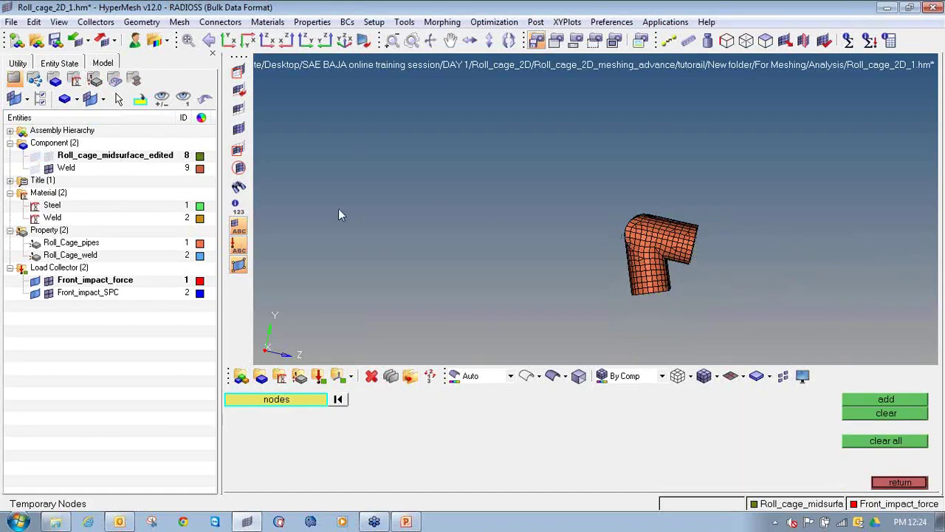
pyautogui.keyDown('ctrl'); pyautogui.moveTo(701, 239); pyautogui.dragTo(696, 238); pyautogui.keyUp('ctrl')
pyautogui.keyDown('shift'); pyautogui.moveTo(576, 186); pyautogui.dragTo(779, 321); pyautogui.keyUp('shift')
pyautogui.middleClick(779, 321)
pyautogui.click(848, 401)
pyautogui.keyDown('ctrl'); pyautogui.moveTo(572, 256); pyautogui.dragTo(635, 253); pyautogui.keyUp('ctrl')
pyautogui.keyDown('ctrl'); pyautogui.scroll(-2, 635, 253); pyautogui.keyUp('ctrl')
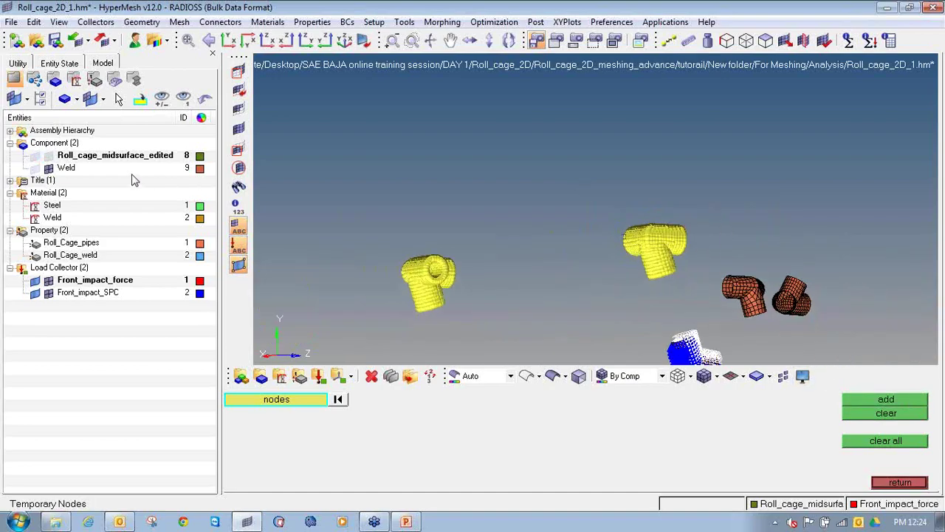
# - Show the pipe mesh and hide the weld mesh to expose the upper front cross pipe between its corner welds
pyautogui.click(49, 156)
pyautogui.click(50, 167)
pyautogui.keyDown('ctrl'); pyautogui.moveTo(468, 243); pyautogui.dragTo(572, 221); pyautogui.keyUp('ctrl')
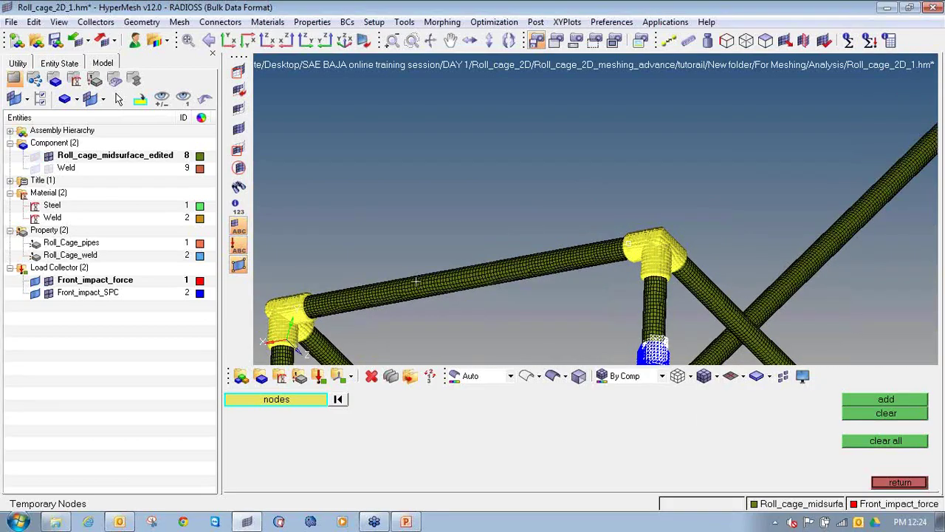
pyautogui.keyDown('ctrl'); pyautogui.moveTo(416, 244); pyautogui.dragTo(474, 164, button='right'); pyautogui.keyUp('ctrl')
pyautogui.keyDown('ctrl'); pyautogui.scroll(4, 398, 203); pyautogui.keyUp('ctrl')
pyautogui.keyDown('ctrl'); pyautogui.moveTo(350, 245); pyautogui.dragTo(389, 139, button='right'); pyautogui.keyUp('ctrl')
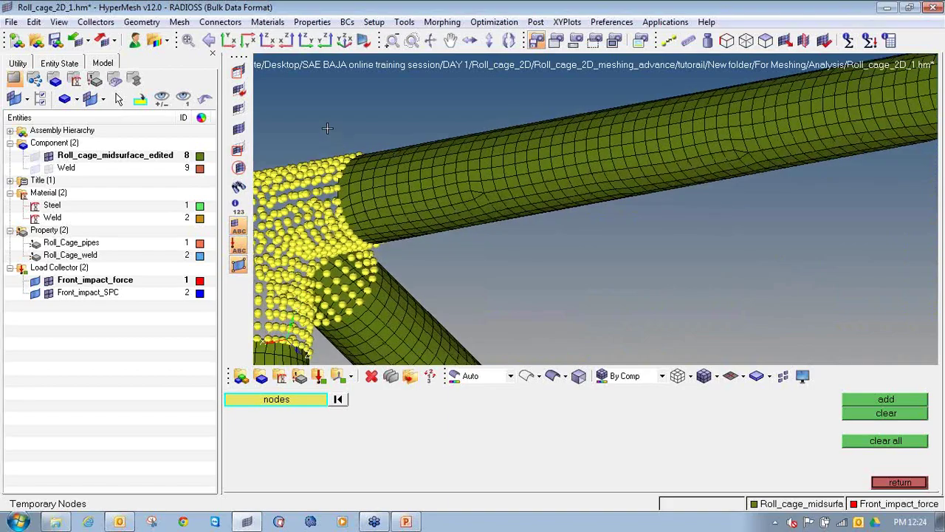
pyautogui.keyDown('ctrl'); pyautogui.moveTo(270, 351); pyautogui.dragTo(333, 296, button='right'); pyautogui.keyUp('ctrl')
pyautogui.keyDown('ctrl'); pyautogui.scroll(-2, 385, 190); pyautogui.keyUp('ctrl')
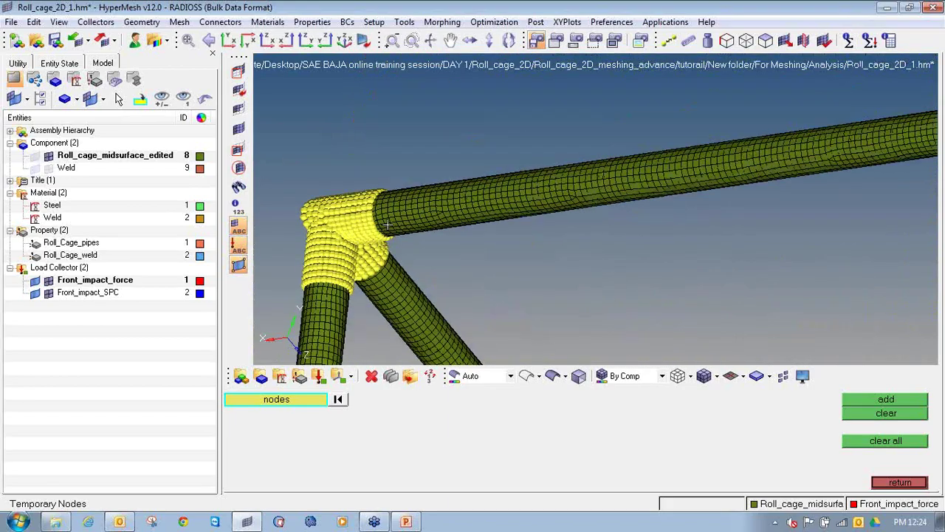
# - Select the mesh nodes along the full length of the upper front cross pipe for temporary nodes
pyautogui.keyDown('ctrl'); pyautogui.scroll(2, 375, 216); pyautogui.keyUp('ctrl')
pyautogui.scroll(1, 376, 215)
pyautogui.keyDown('shift'); pyautogui.moveTo(325, 117); pyautogui.dragTo(516, 273); pyautogui.keyUp('shift')
pyautogui.scroll(-2, 516, 272)
pyautogui.keyDown('shift'); pyautogui.moveTo(422, 116); pyautogui.dragTo(682, 263); pyautogui.keyUp('shift')
pyautogui.scroll(-2, 682, 262)
pyautogui.keyDown('shift'); pyautogui.moveTo(504, 127); pyautogui.dragTo(787, 268); pyautogui.keyUp('shift')
pyautogui.keyDown('ctrl'); pyautogui.scroll(-2, 787, 268); pyautogui.keyUp('ctrl')
pyautogui.keyDown('ctrl'); pyautogui.moveTo(787, 268); pyautogui.dragTo(392, 262, button='right'); pyautogui.keyUp('ctrl')
pyautogui.keyDown('shift'); pyautogui.moveTo(398, 114); pyautogui.dragTo(602, 246); pyautogui.keyUp('shift')
pyautogui.keyDown('shift'); pyautogui.moveTo(347, 122); pyautogui.dragTo(570, 287); pyautogui.keyUp('shift')
pyautogui.keyDown('ctrl'); pyautogui.moveTo(614, 215); pyautogui.dragTo(501, 253, button='right'); pyautogui.keyUp('ctrl')
pyautogui.keyDown('shift'); pyautogui.moveTo(470, 142); pyautogui.dragTo(639, 288); pyautogui.keyUp('shift')
pyautogui.scroll(3, 639, 288)
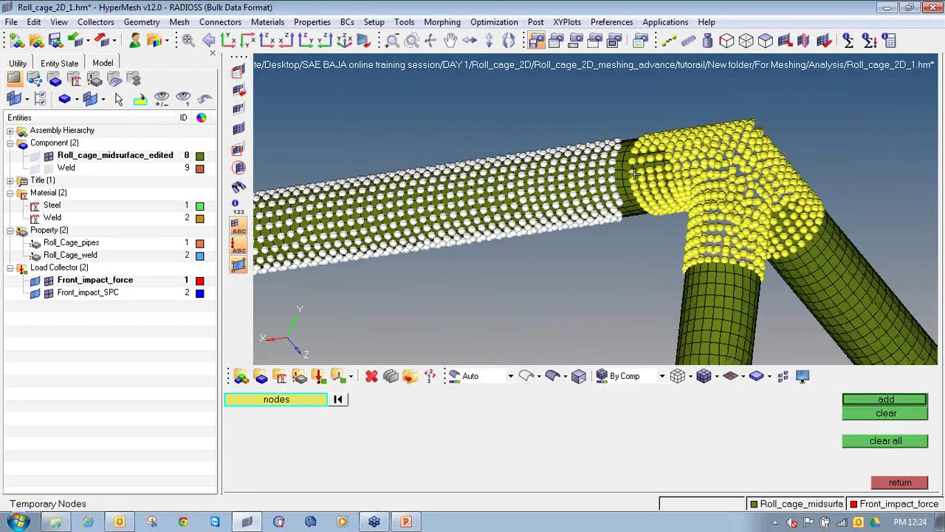
pyautogui.keyDown('shift'); pyautogui.moveTo(553, 81); pyautogui.dragTo(711, 261); pyautogui.keyUp('shift')
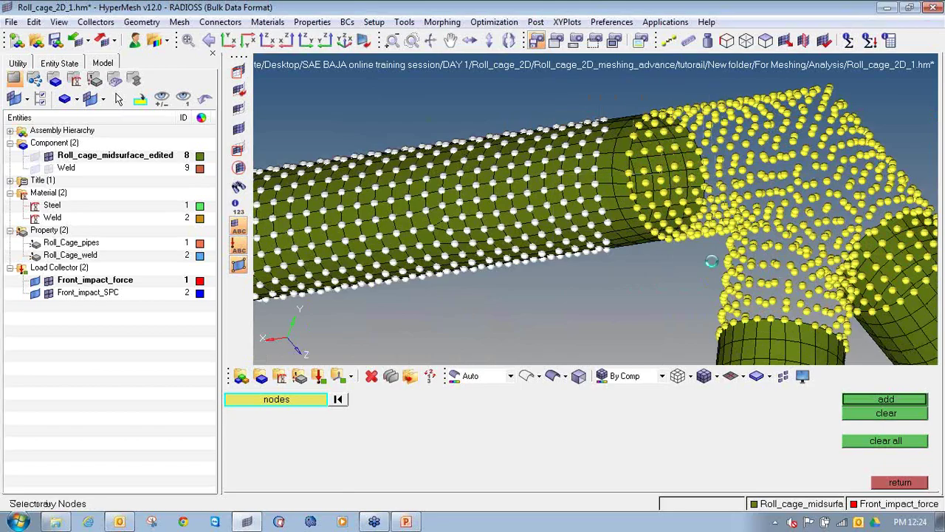
# - Add the selected cross pipe nodes as temporary nodes and check their coverage at the front corners
pyautogui.scroll(-4, 711, 261)
pyautogui.scroll(5, 514, 217)
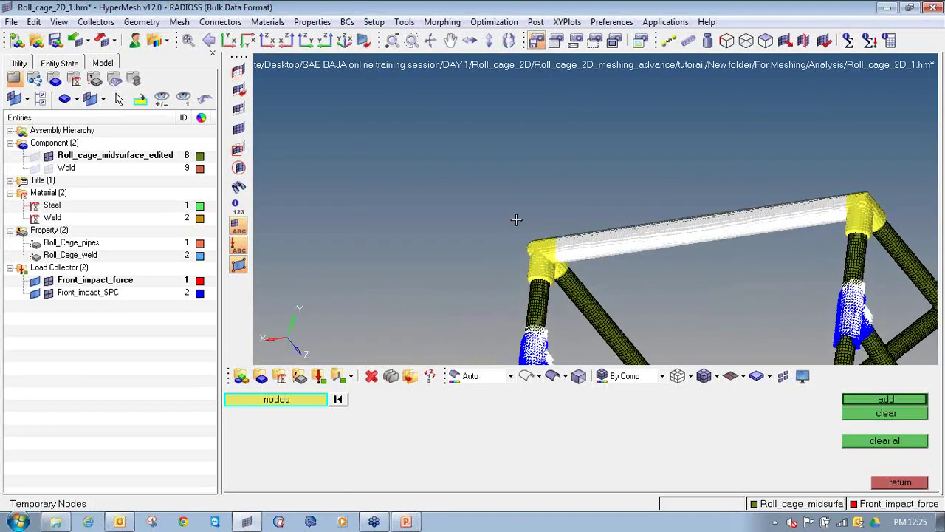
pyautogui.keyDown('ctrl'); pyautogui.moveTo(448, 250); pyautogui.dragTo(708, 295); pyautogui.keyUp('ctrl')
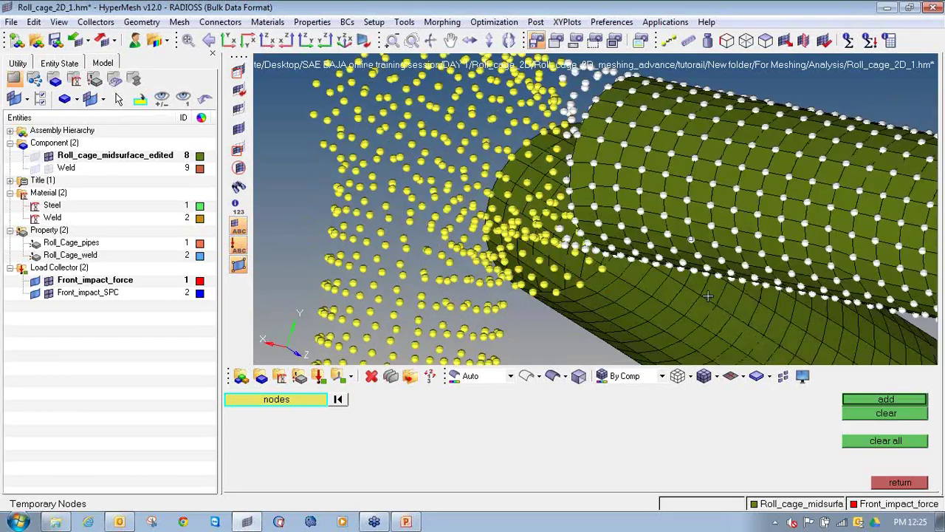
pyautogui.scroll(-5, 468, 171)
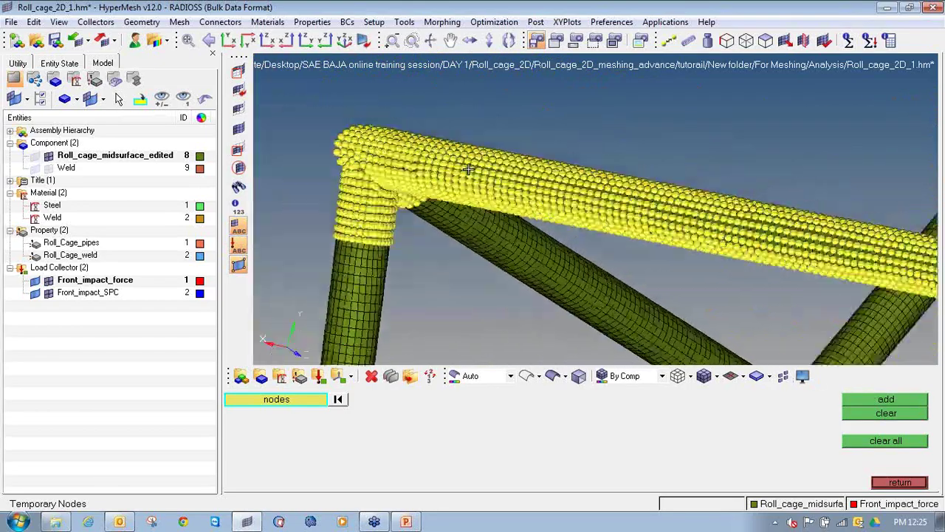
pyautogui.keyDown('ctrl'); pyautogui.scroll(-3, 468, 171); pyautogui.keyUp('ctrl')
pyautogui.keyDown('ctrl'); pyautogui.moveTo(529, 182); pyautogui.dragTo(335, 200); pyautogui.keyUp('ctrl')
pyautogui.keyDown('ctrl'); pyautogui.scroll(6, 336, 201); pyautogui.keyUp('ctrl')
pyautogui.keyDown('ctrl'); pyautogui.scroll(-5, 813, 162); pyautogui.keyUp('ctrl')
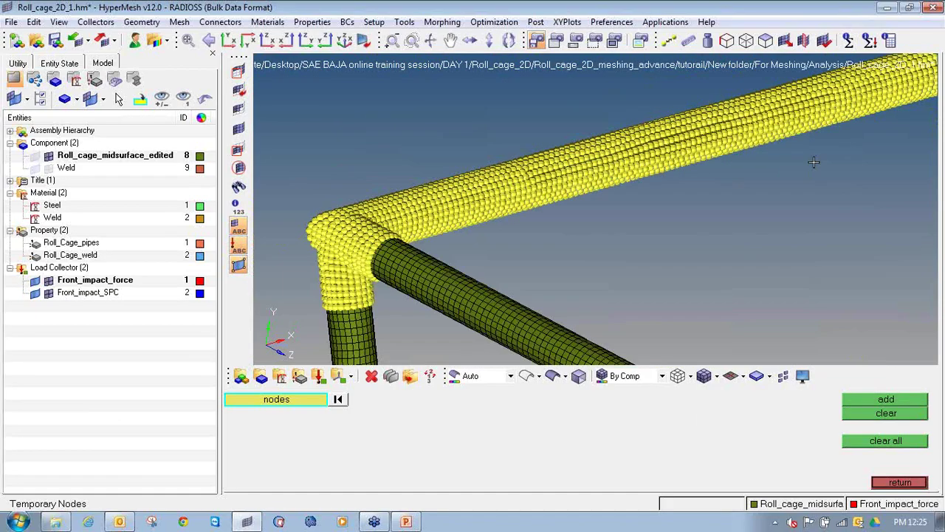
# - Finish the temporary node definition and hide the meshes of both the pipe and weld components
pyautogui.keyDown('ctrl'); pyautogui.moveTo(813, 161); pyautogui.dragTo(642, 222); pyautogui.keyUp('ctrl')
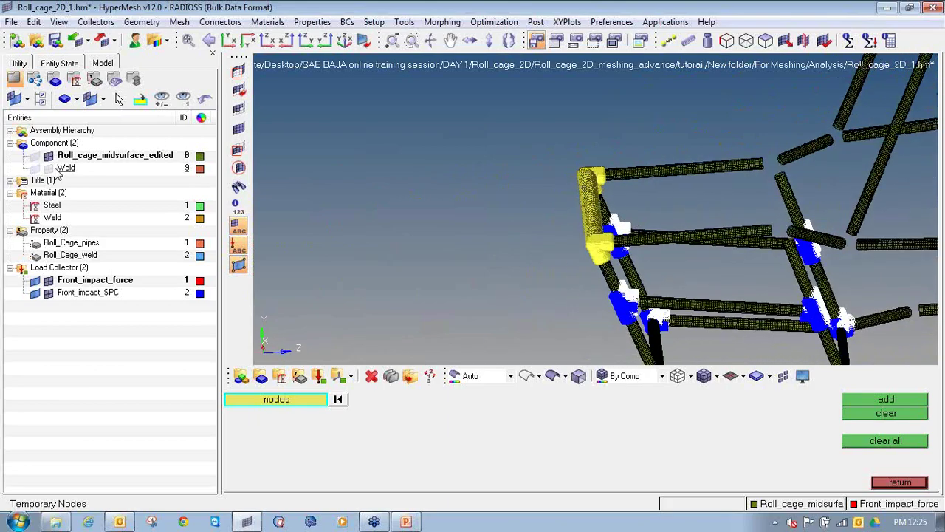
pyautogui.keyDown('ctrl'); pyautogui.moveTo(486, 216); pyautogui.dragTo(481, 176); pyautogui.keyUp('ctrl')
pyautogui.click(899, 483)
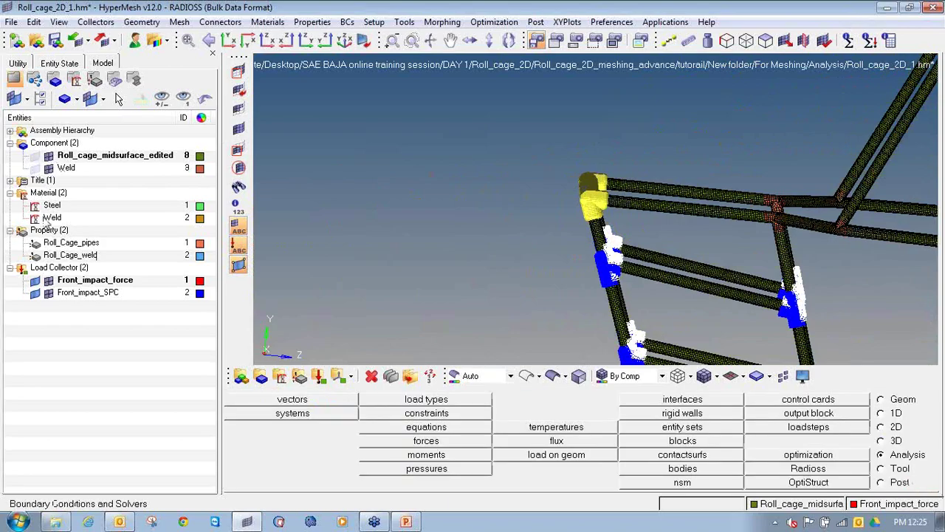
pyautogui.click(48, 155)
pyautogui.click(48, 168)
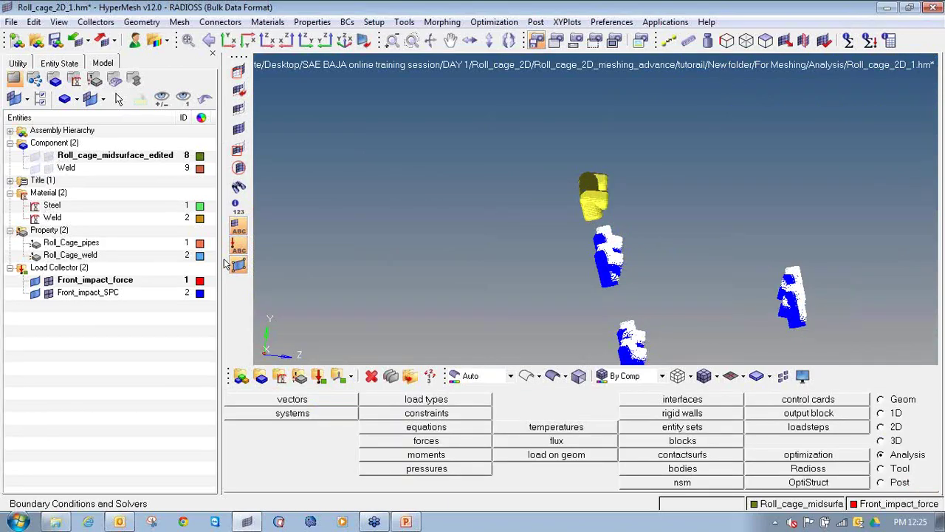
# - Start creating FORCE loads and select all temporary nodes on the upper front cross pipe and its corner welds
pyautogui.click(425, 441)
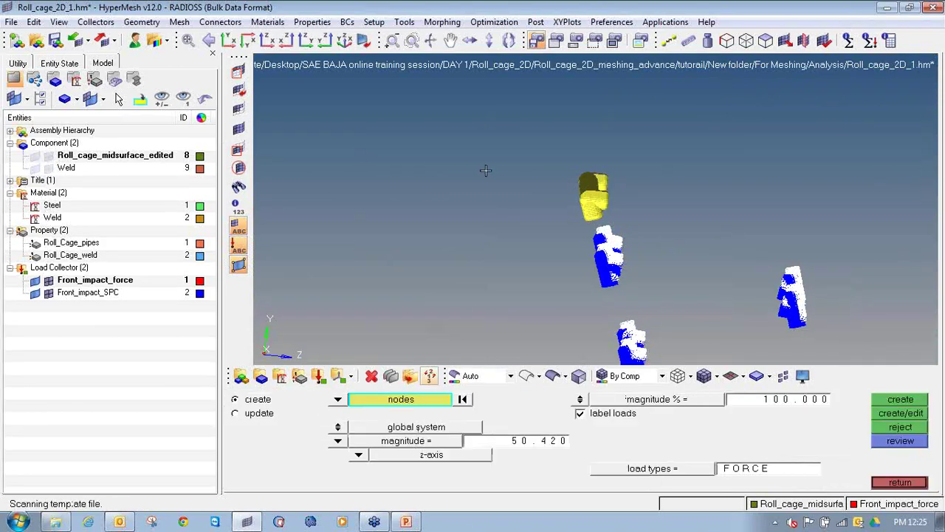
pyautogui.keyDown('ctrl'); pyautogui.moveTo(577, 260); pyautogui.dragTo(564, 243); pyautogui.keyUp('ctrl')
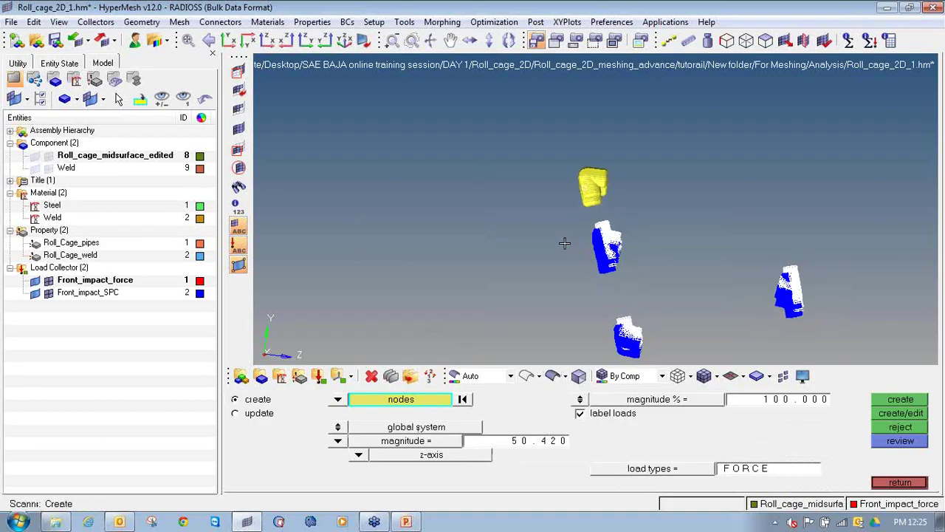
pyautogui.moveTo(550, 140); pyautogui.dragTo(629, 211)
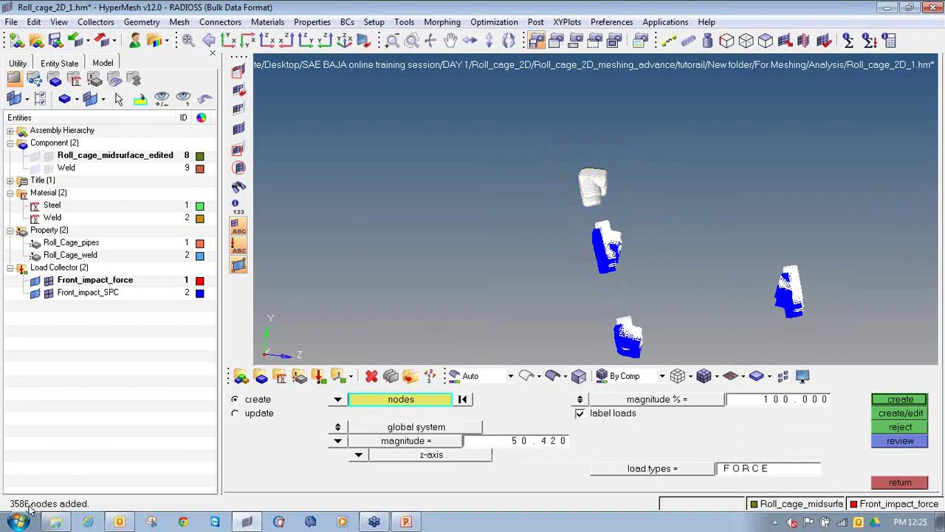
pyautogui.keyDown('ctrl'); pyautogui.moveTo(617, 192); pyautogui.dragTo(676, 164); pyautogui.keyUp('ctrl')
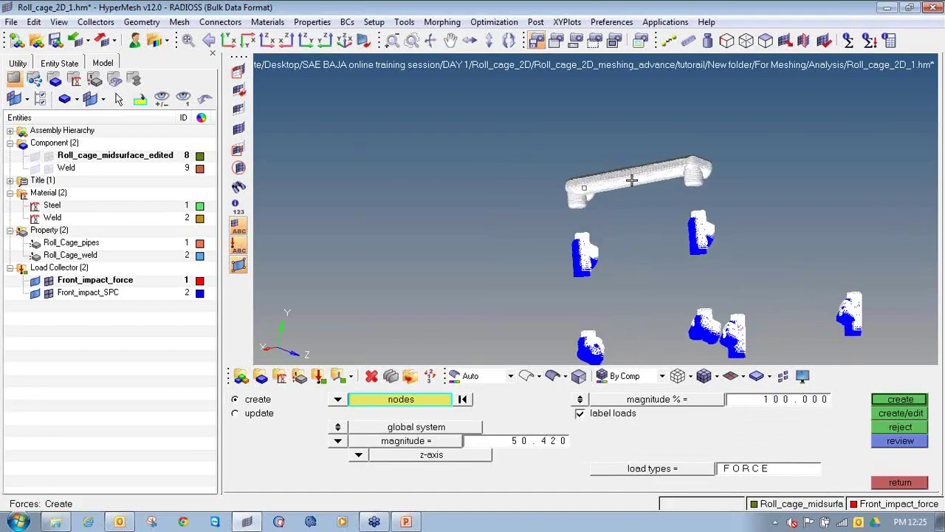
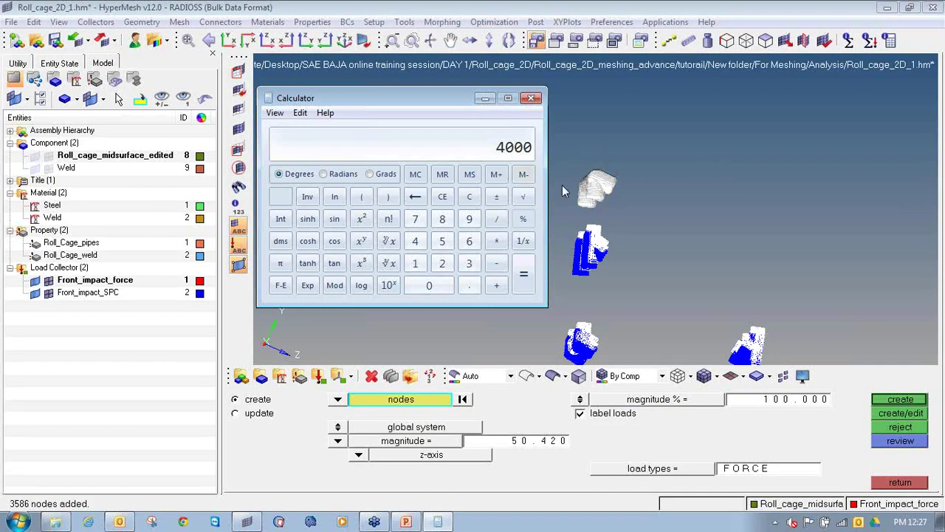
# - Calculate the force per node by dividing 4000 by 3586 in Calculator
pyautogui.click(496, 220)
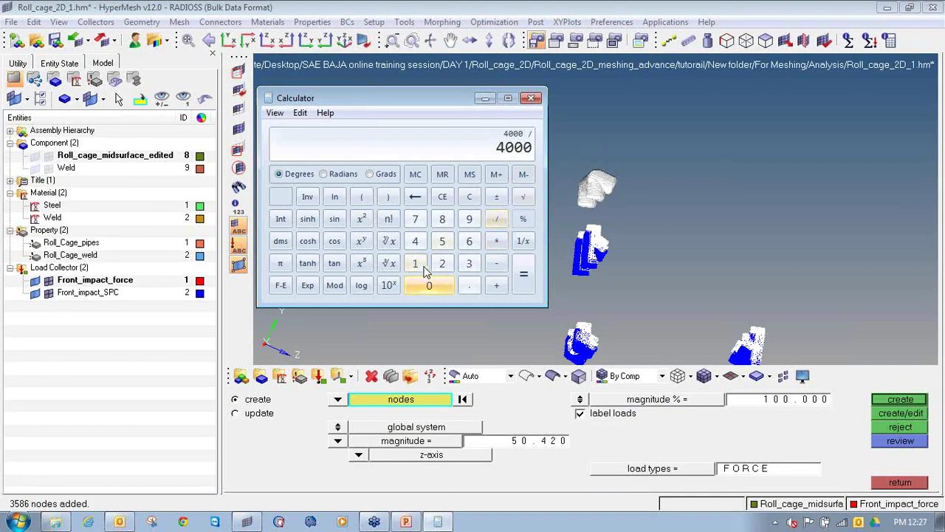
pyautogui.click(469, 263)
pyautogui.click(443, 241)
pyautogui.click(442, 219)
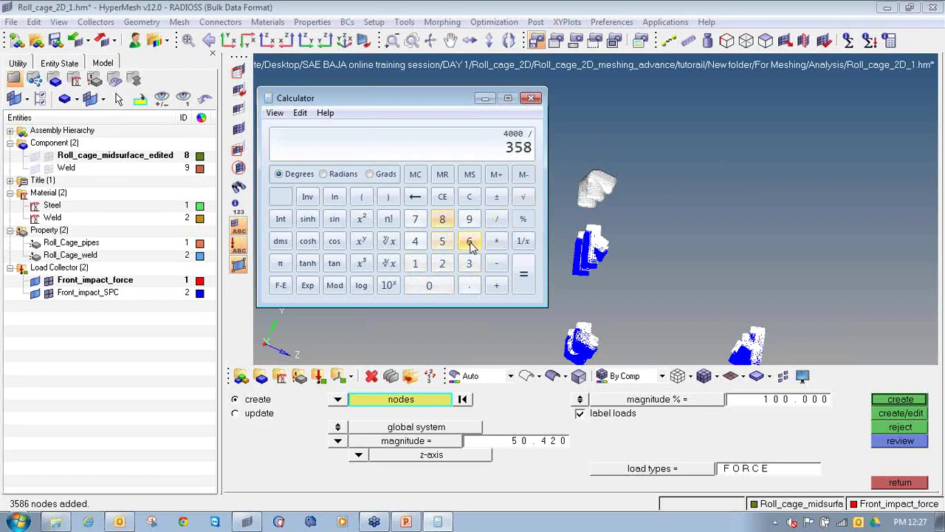
pyautogui.click(469, 241)
pyautogui.click(524, 274)
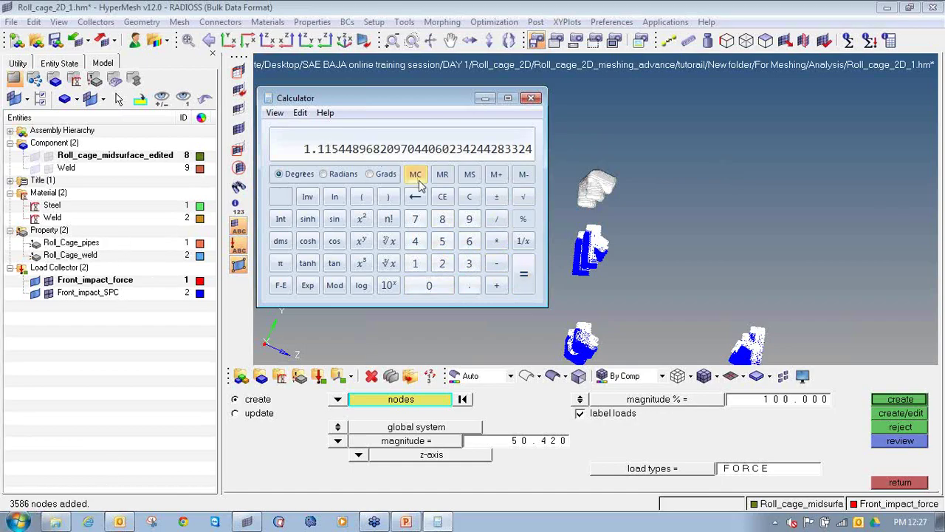
# - Set the force magnitude to 1.1154489682097044060234244283324
pyautogui.click(558, 442)
pyautogui.write('1.1154489682097044060234244283324')
pyautogui.press('Return')
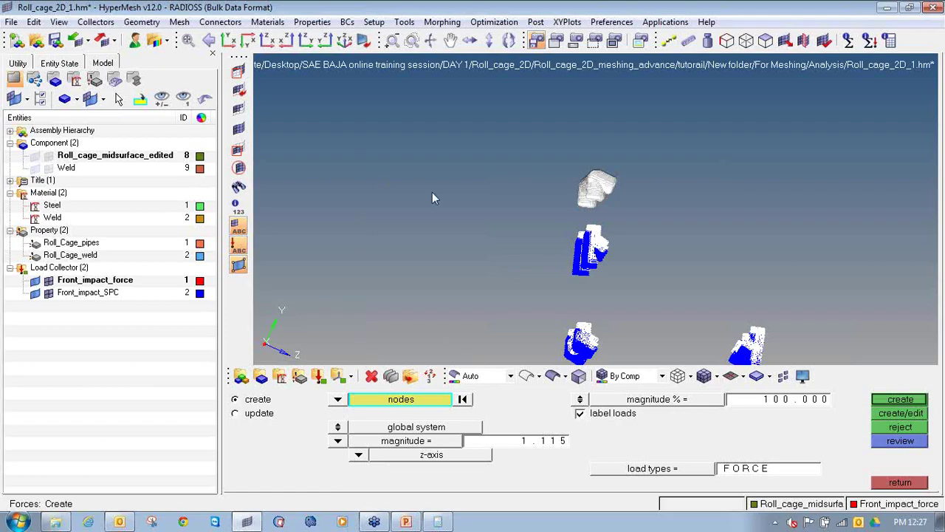
# - Show the pipe and weld meshes again and create the forces along the z-axis on the selected front nodes
pyautogui.scroll(-2, 432, 192)
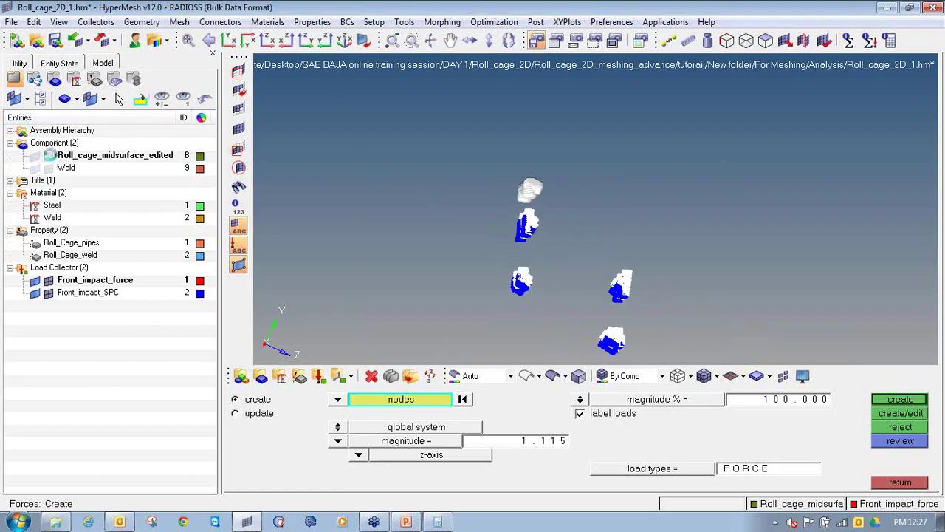
pyautogui.click(49, 155)
pyautogui.keyDown('ctrl'); pyautogui.moveTo(361, 175); pyautogui.dragTo(347, 239); pyautogui.keyUp('ctrl')
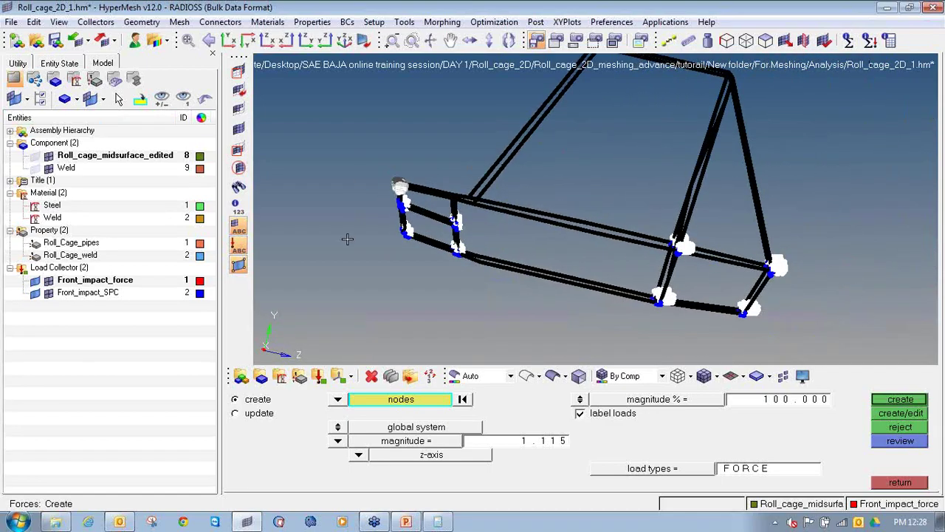
pyautogui.keyDown('ctrl'); pyautogui.moveTo(532, 331); pyautogui.dragTo(281, 218); pyautogui.keyUp('ctrl')
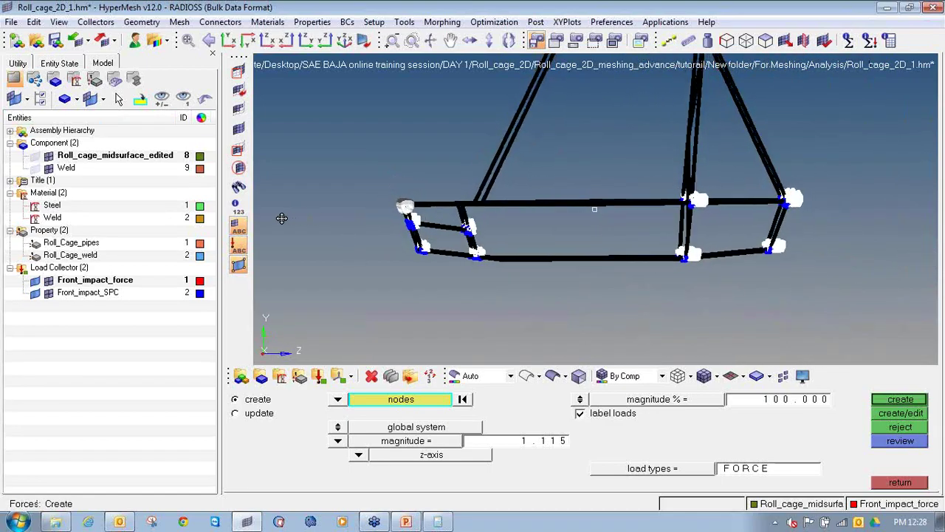
pyautogui.click(359, 455)
pyautogui.click(352, 442)
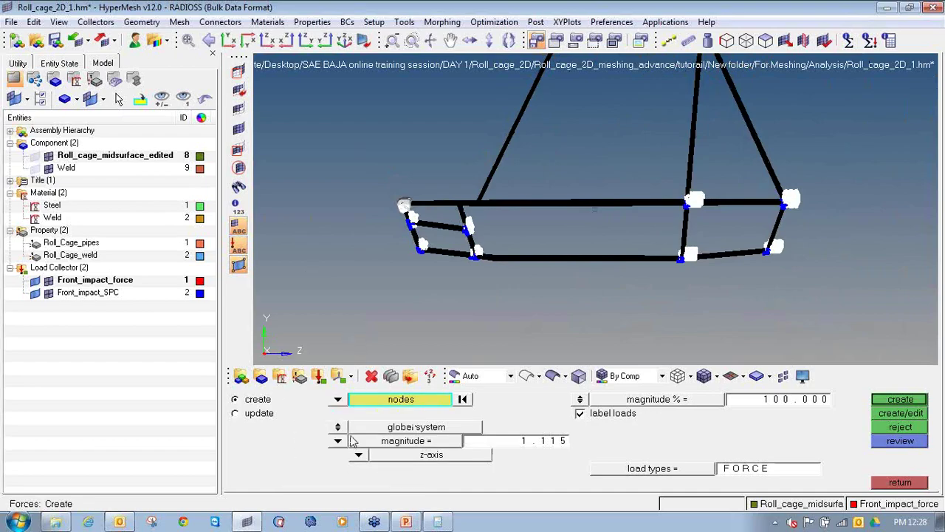
pyautogui.click(895, 400)
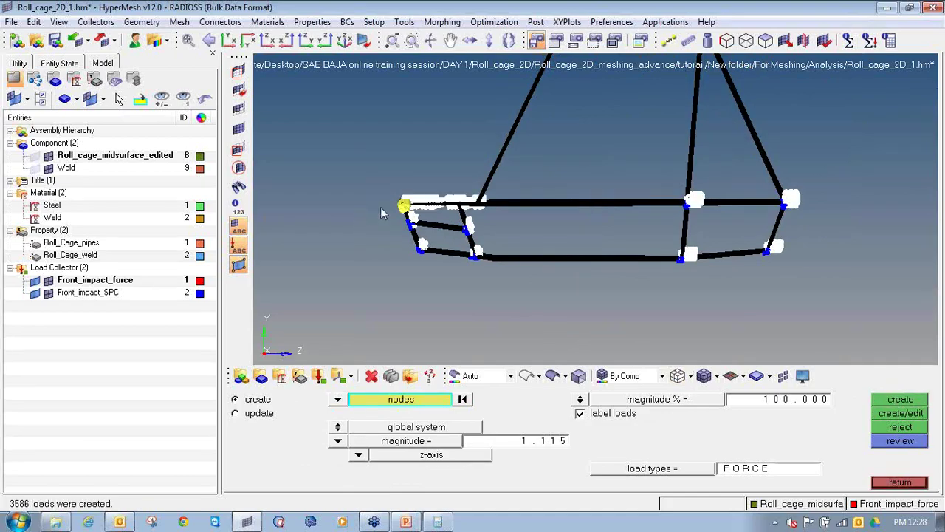
# - Examine the force directions and labels on the front corner weld of the cage
pyautogui.scroll(1, 381, 214)
pyautogui.scroll(2, 381, 212)
pyautogui.keyDown('ctrl'); pyautogui.moveTo(496, 204); pyautogui.dragTo(495, 216, button='right'); pyautogui.keyUp('ctrl')
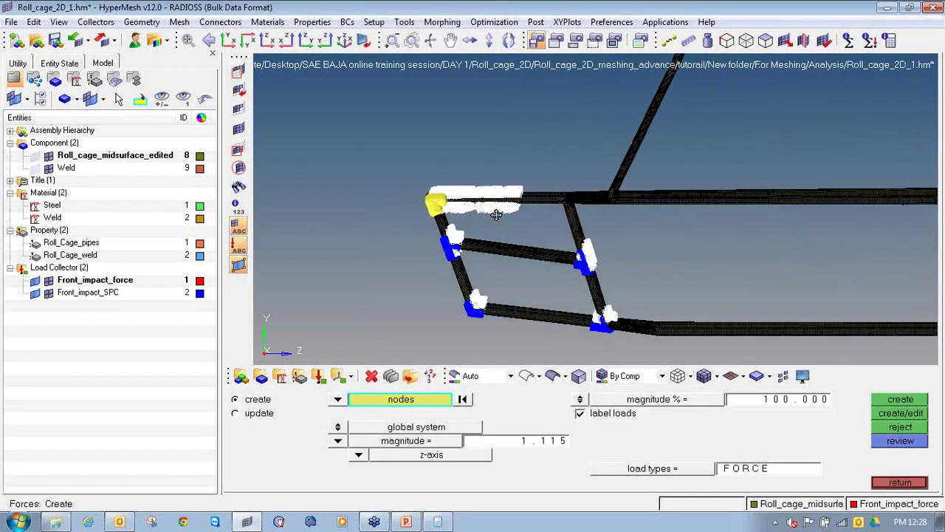
pyautogui.scroll(6, 452, 217)
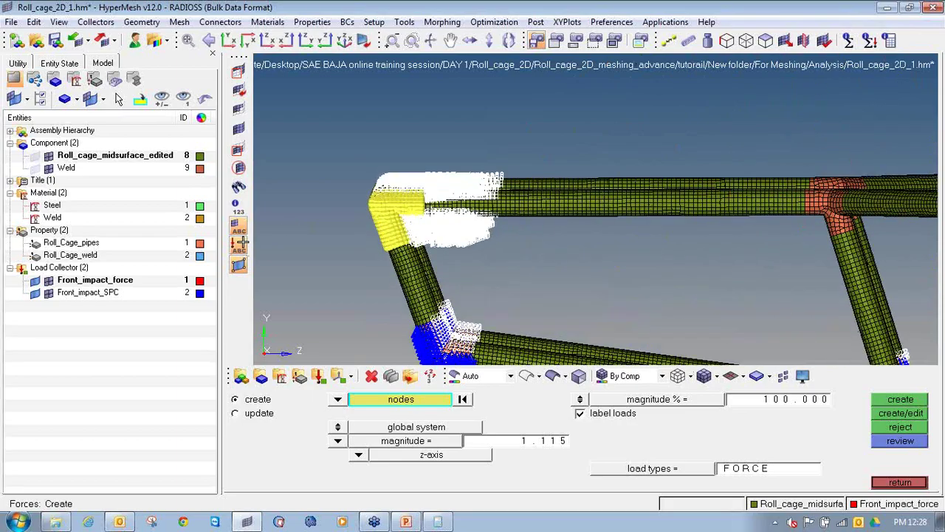
pyautogui.scroll(5, 342, 240)
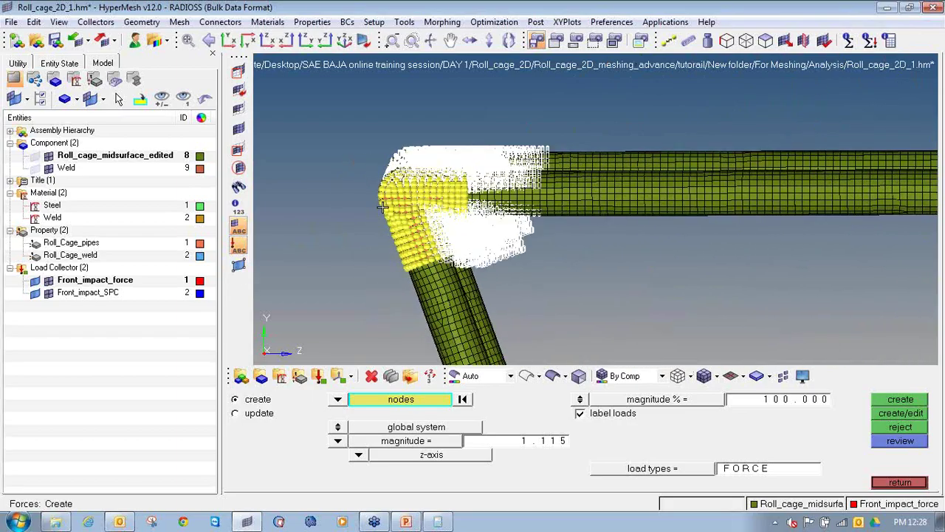
pyautogui.scroll(5, 383, 207)
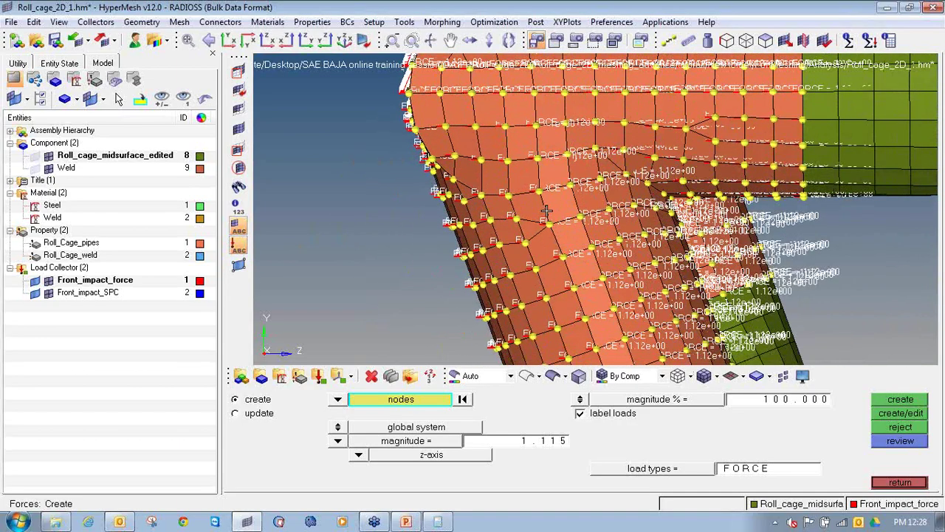
# - Inspect the force magnitude labels on the nodes where the front corner weld meets the adjoining pipes
pyautogui.scroll(6, 842, 221)
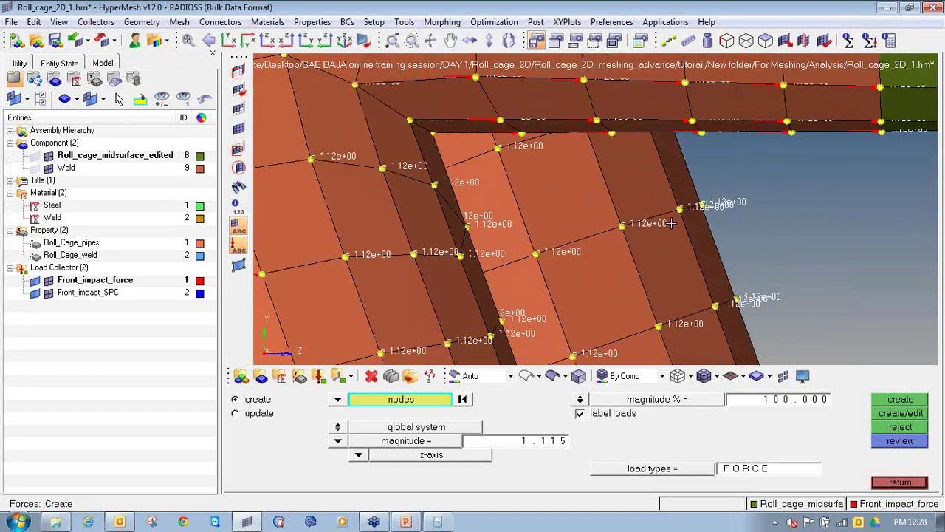
pyautogui.scroll(-2, 545, 239)
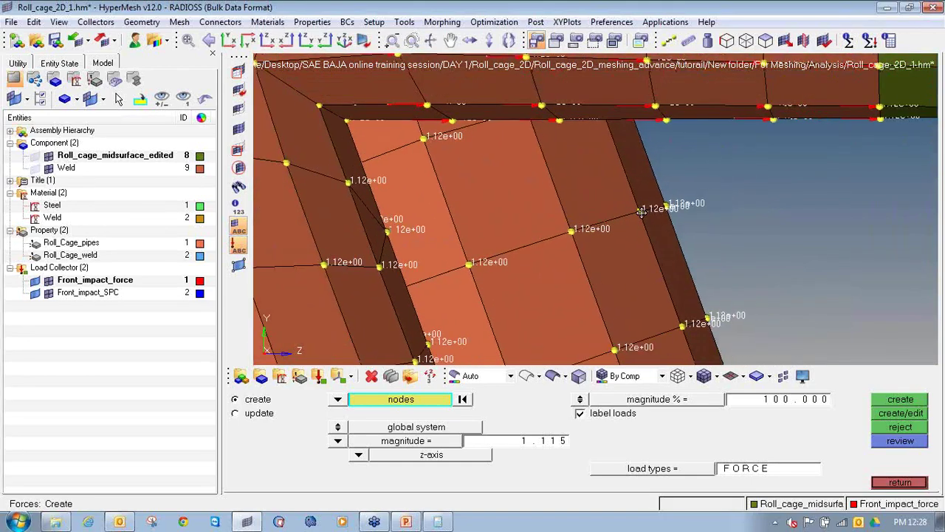
pyautogui.scroll(1, 652, 236)
pyautogui.scroll(1, 614, 270)
pyautogui.scroll(-2, 614, 271)
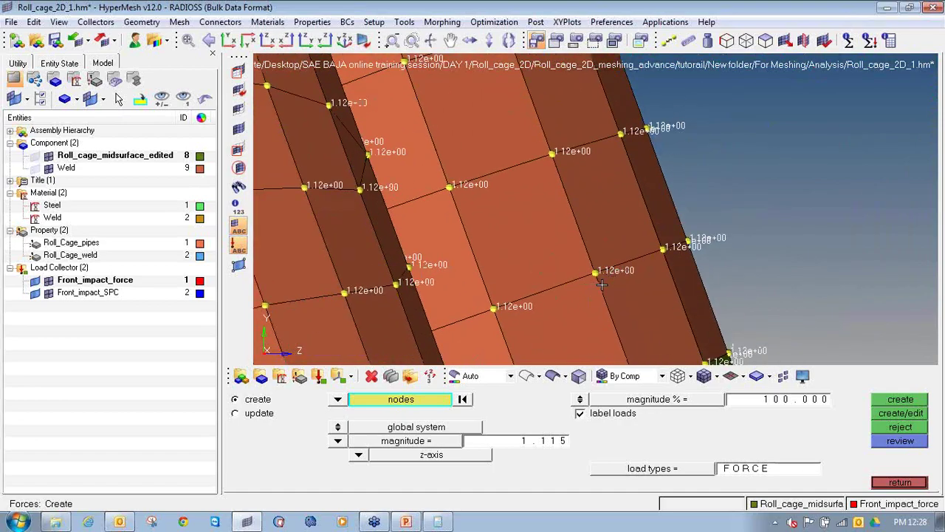
pyautogui.scroll(-5, 617, 287)
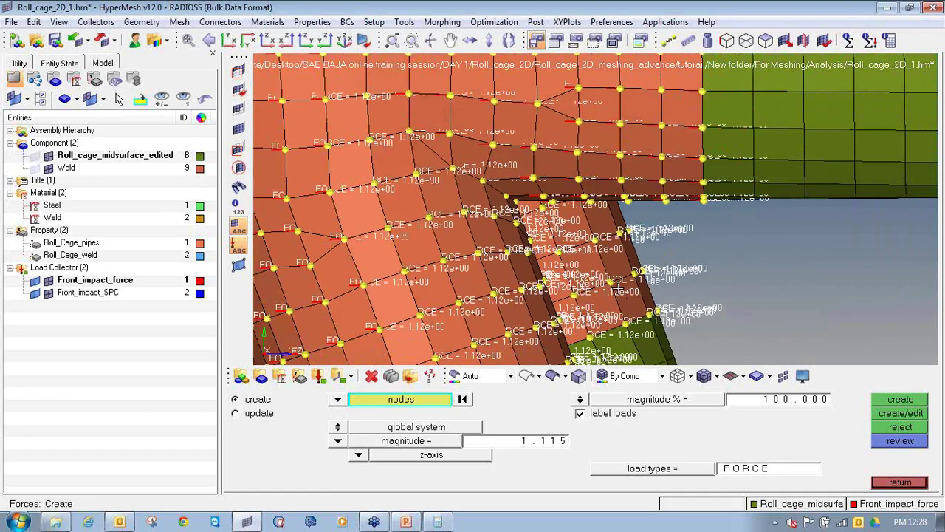
pyautogui.scroll(-5, 666, 296)
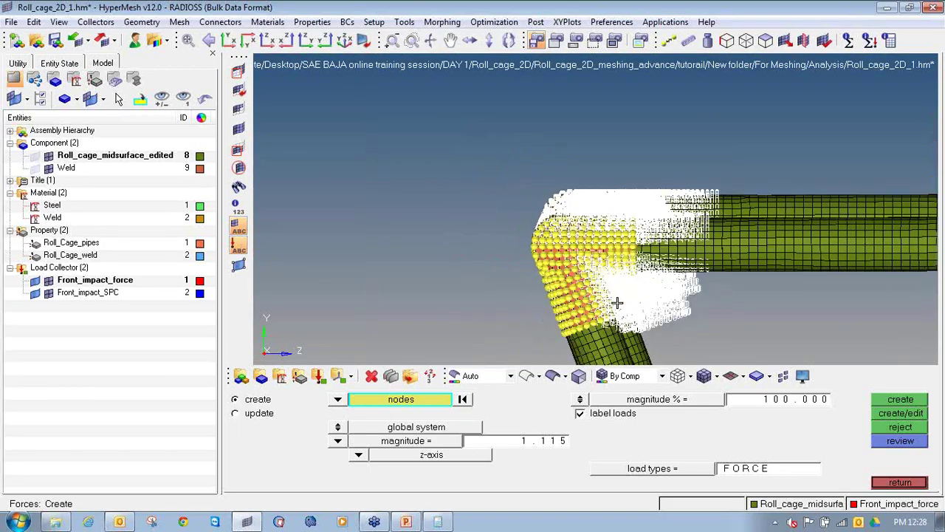
pyautogui.scroll(-5, 480, 239)
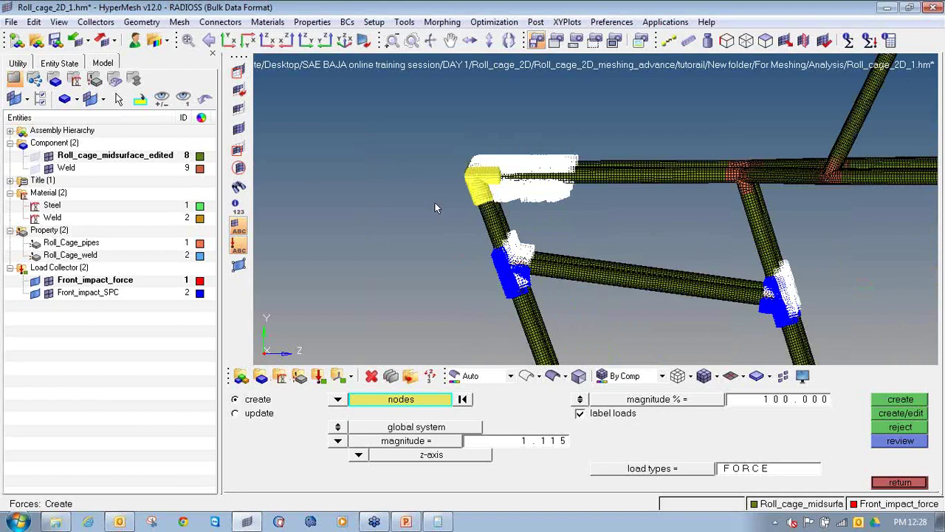
pyautogui.click(886, 485)
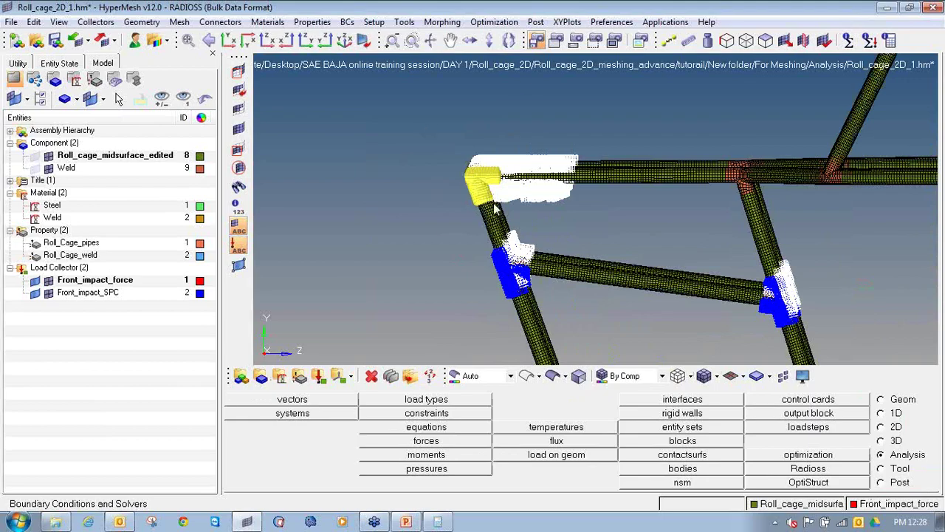
# - Clear all temporary nodes from the model and turn off the load labels
pyautogui.hotkey('shift', 'F2')
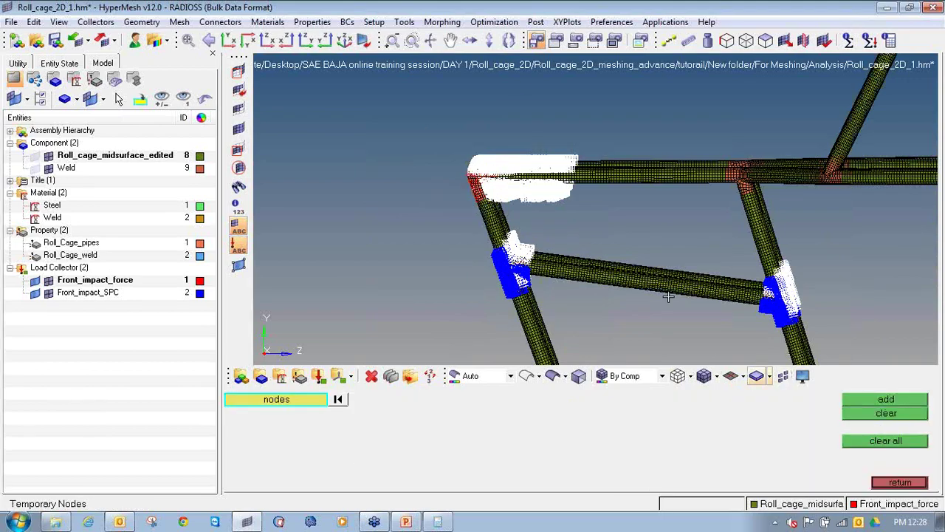
pyautogui.keyDown('ctrl'); pyautogui.moveTo(458, 151); pyautogui.dragTo(587, 159); pyautogui.keyUp('ctrl')
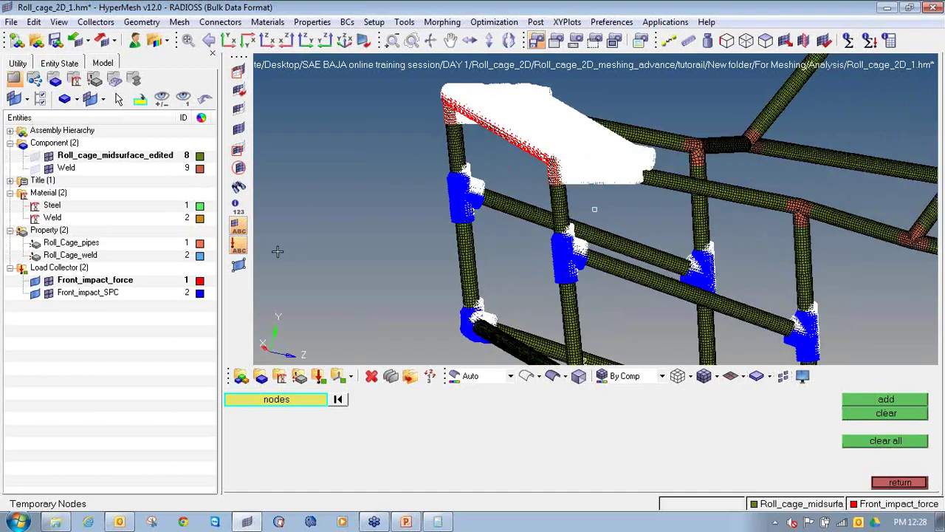
pyautogui.scroll(6, 494, 184)
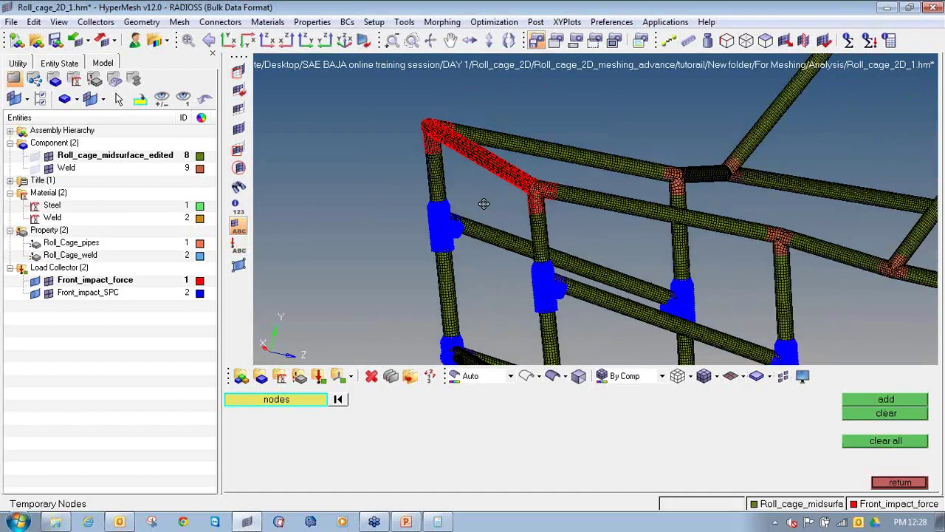
# - Review the placement of the front-impact forces and SPC constraints across the whole roll cage
pyautogui.scroll(-5, 597, 227)
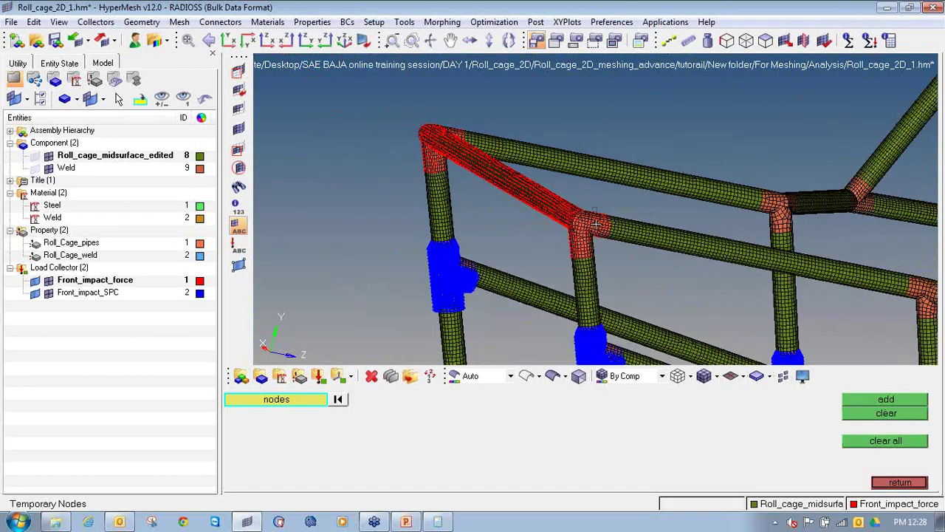
pyautogui.moveTo(604, 223)
pyautogui.keyDown('ctrl'); pyautogui.mouseDown()
pyautogui.moveTo(548, 212)
pyautogui.moveTo(595, 222)
pyautogui.moveTo(613, 243)
pyautogui.mouseUp(); pyautogui.keyUp('ctrl')
pyautogui.scroll(-3, 612, 243)
pyautogui.keyDown('ctrl'); pyautogui.moveTo(612, 243); pyautogui.dragTo(392, 172, button='right'); pyautogui.keyUp('ctrl')
pyautogui.scroll(-3, 516, 170)
pyautogui.scroll(-3, 393, 172)
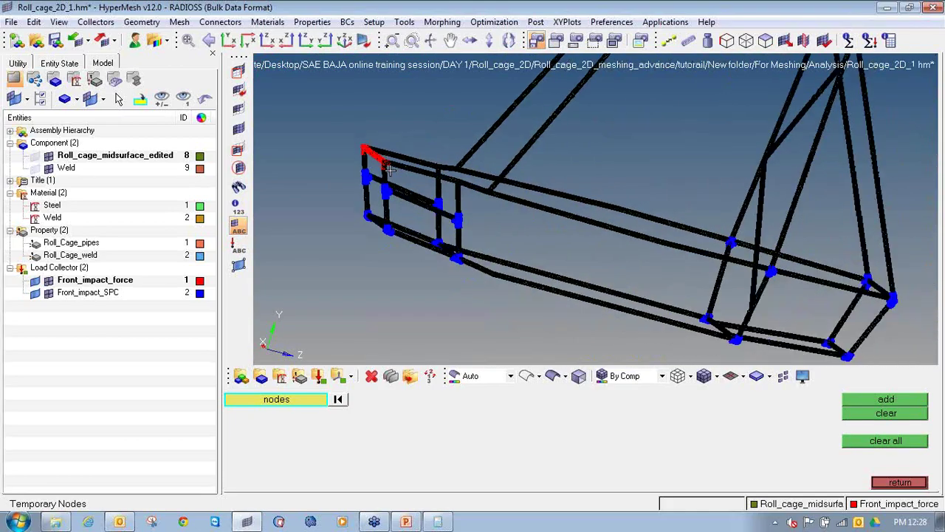
pyautogui.keyDown('ctrl'); pyautogui.moveTo(393, 172); pyautogui.dragTo(438, 270); pyautogui.keyUp('ctrl')
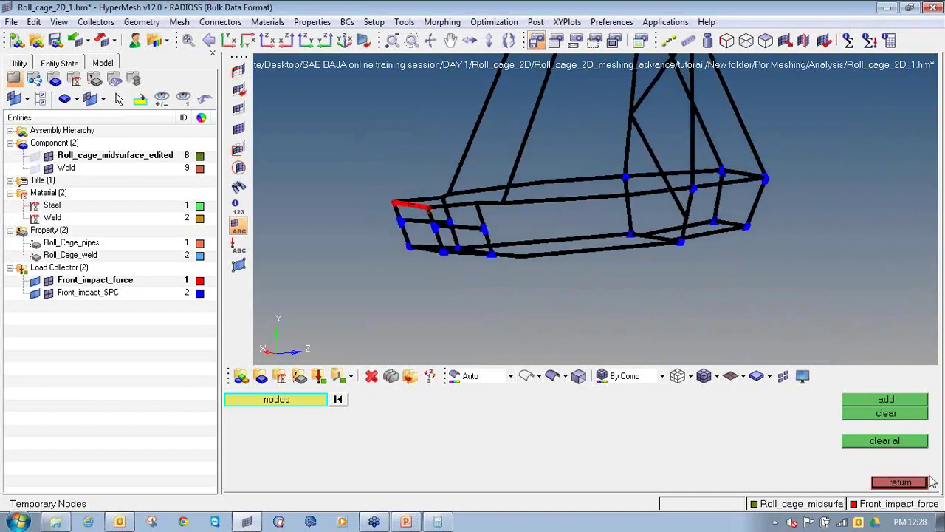
pyautogui.click(901, 482)
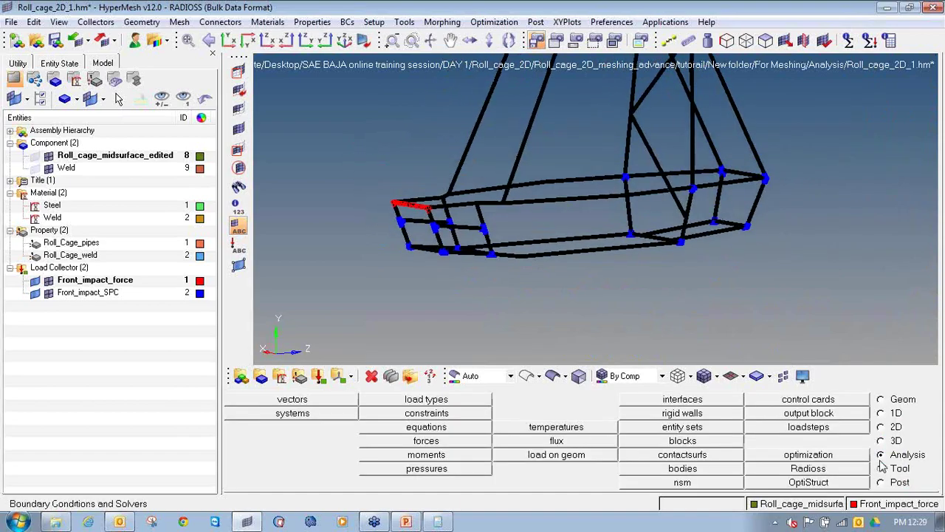
# - Start a load step named Front_impact with the type set to linear static
pyautogui.click(845, 428)
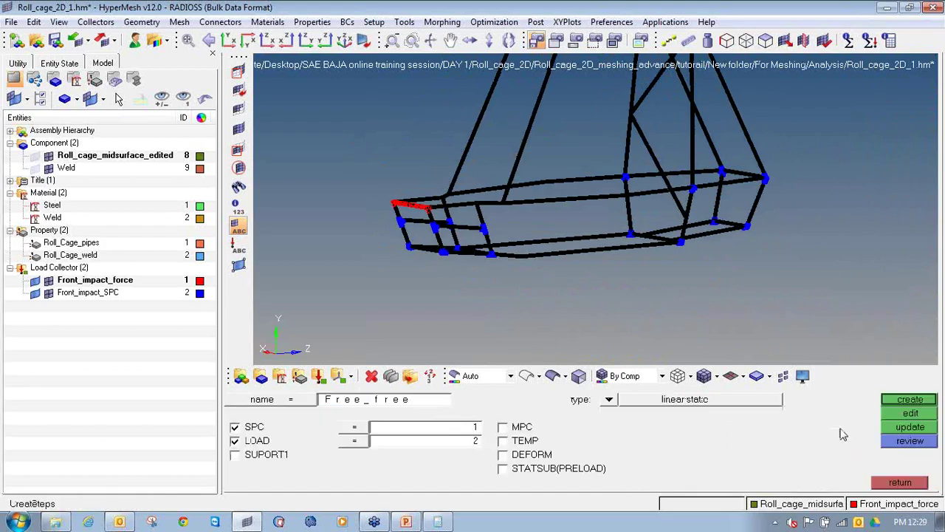
pyautogui.click(440, 404)
pyautogui.write('Front_impact')
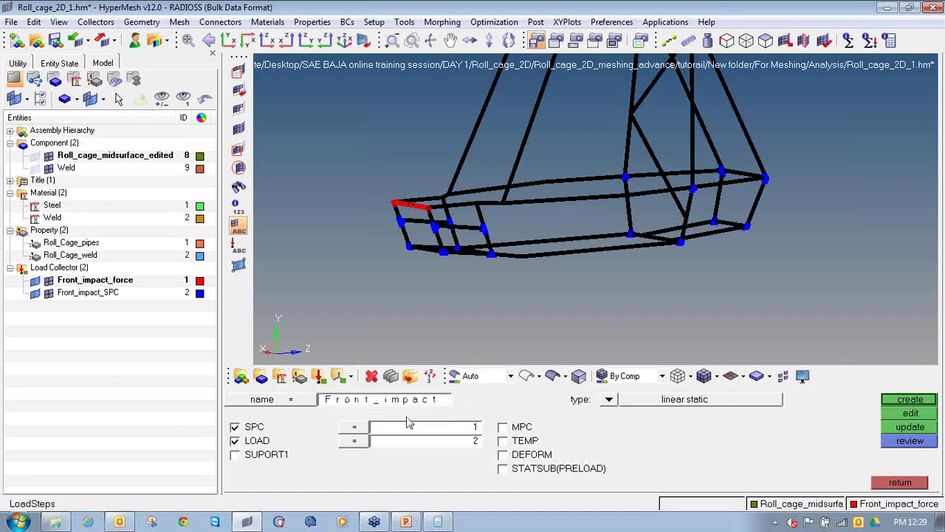
pyautogui.click(610, 400)
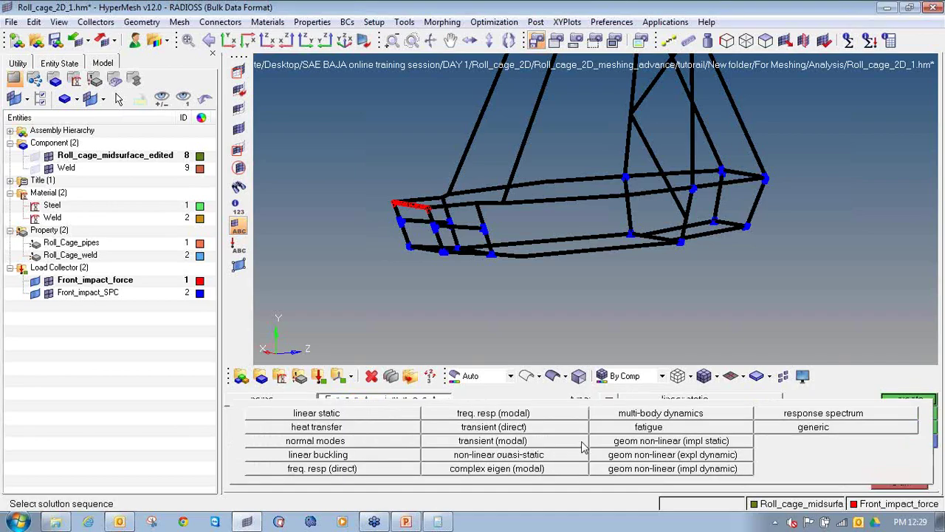
pyautogui.click(324, 415)
# - Assign Front_impact_SPC as the SPC and Front_impact_force as the LOAD, and create the load step
pyautogui.click(378, 429)
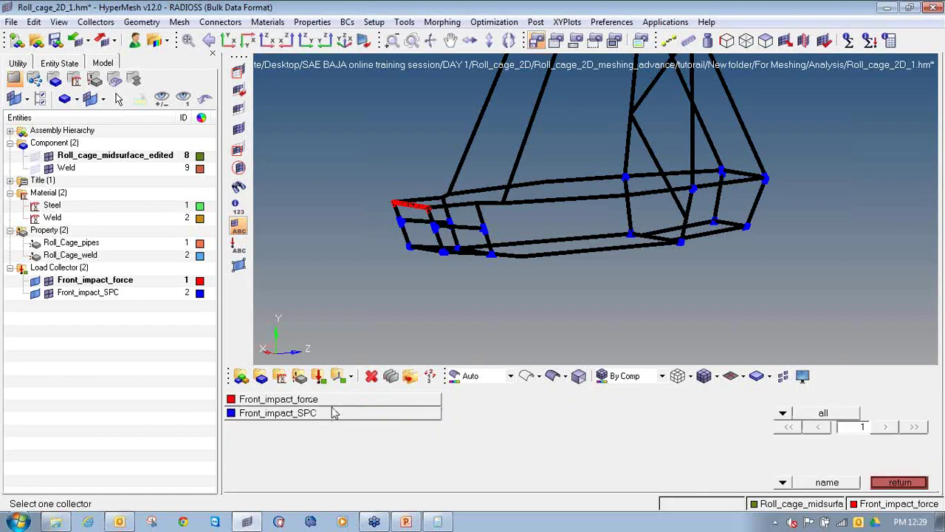
pyautogui.click(333, 413)
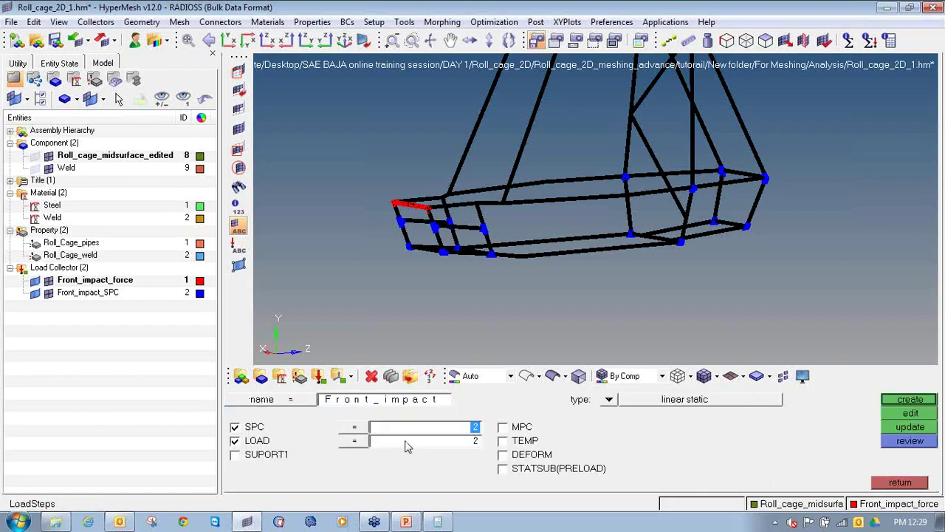
pyautogui.click(406, 443)
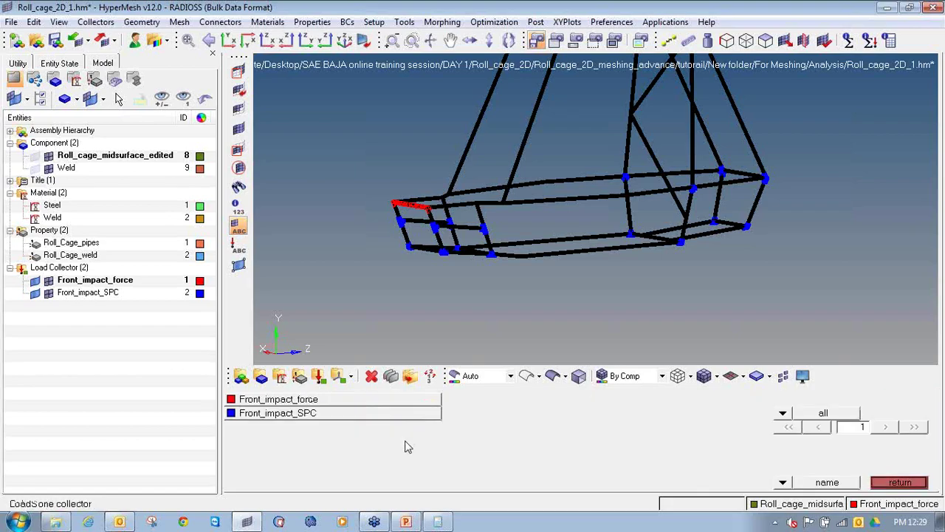
pyautogui.click(374, 403)
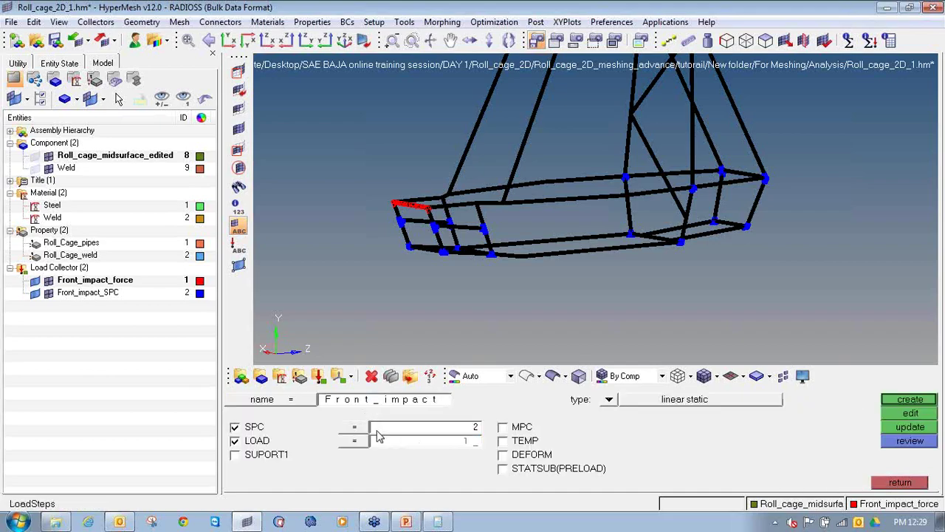
pyautogui.click(887, 402)
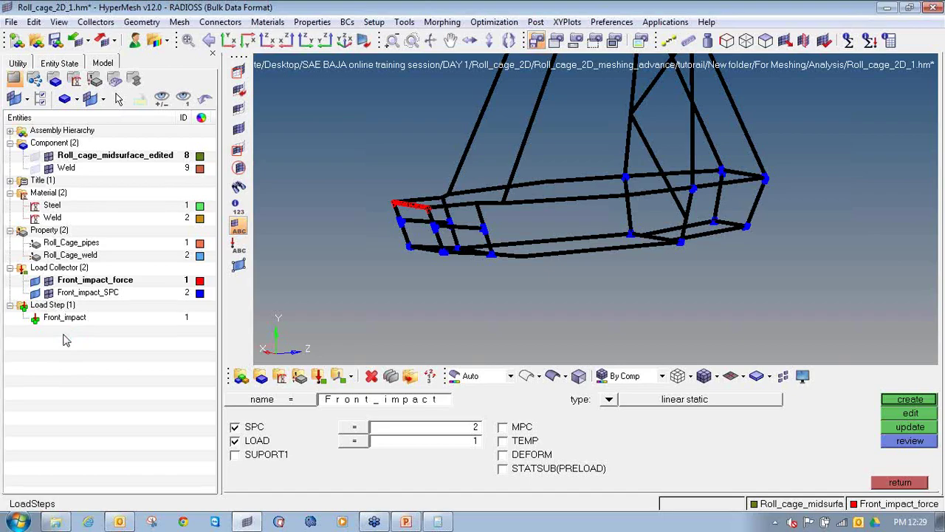
# - Hide the Front_impact_force and Front_impact_SPC loads and leave the load step definition
pyautogui.click(48, 280)
pyautogui.click(48, 292)
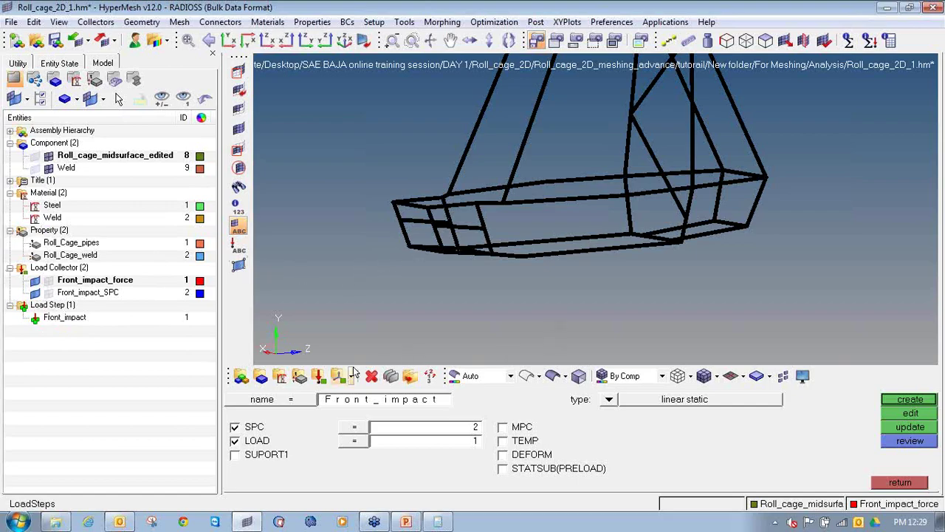
pyautogui.click(900, 482)
# - Create a red load collector named side_impact_force with no card image
pyautogui.click(318, 376)
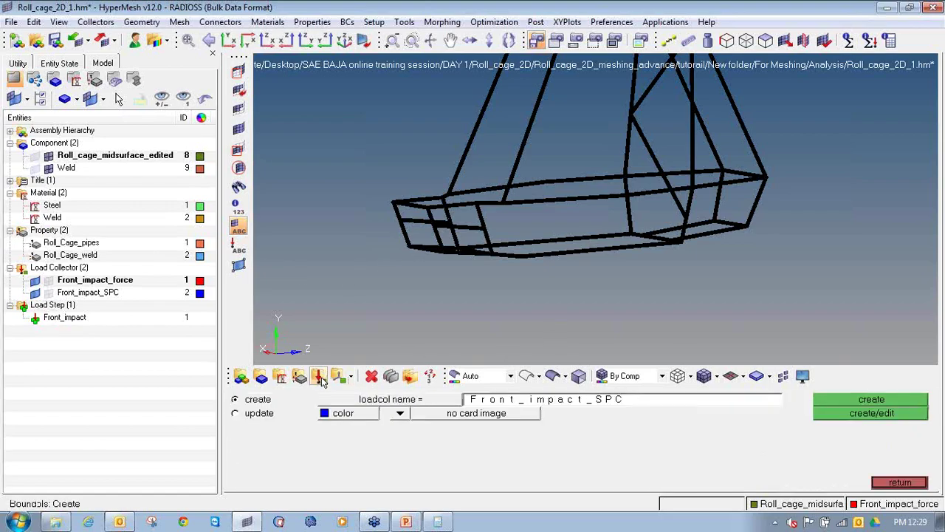
pyautogui.click(521, 399)
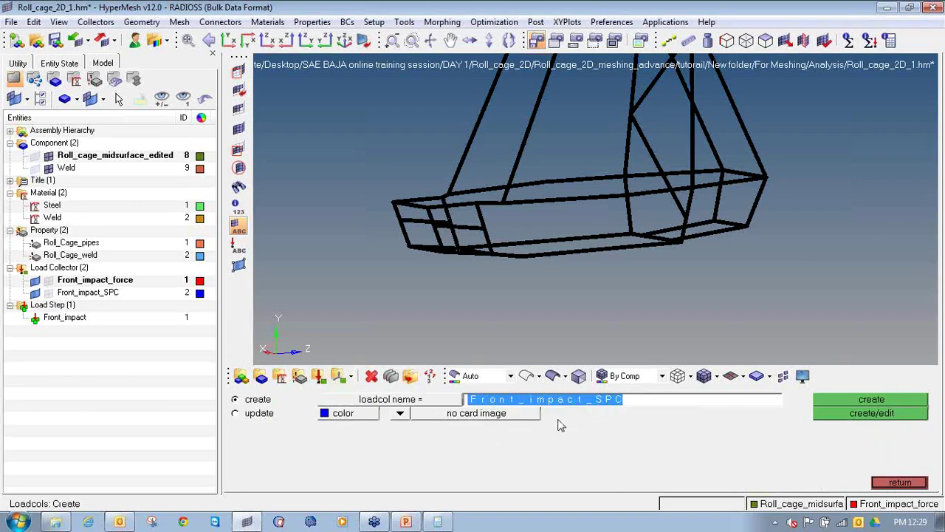
pyautogui.write('sio')
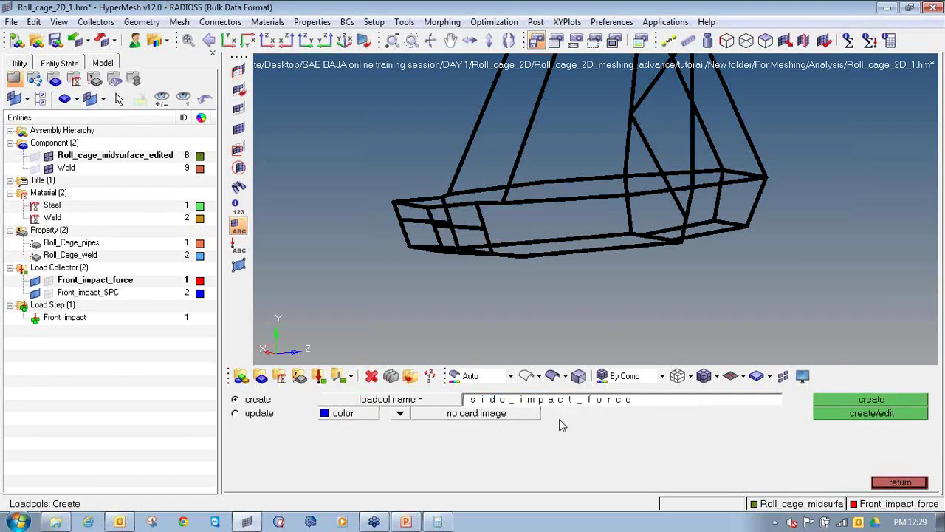
pyautogui.click(342, 413)
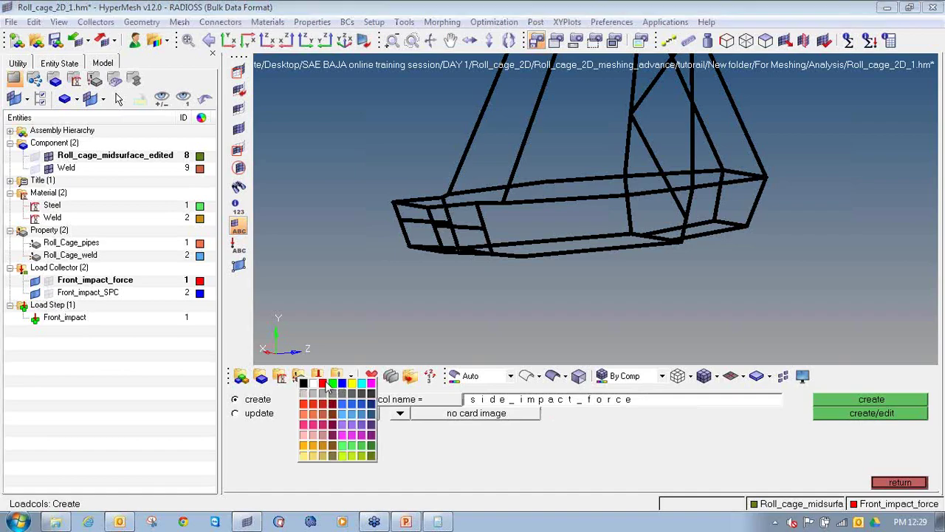
pyautogui.click(325, 384)
pyautogui.click(871, 403)
# - Create a blue load collector named side_impact_SPC with no card image
pyautogui.click(610, 404)
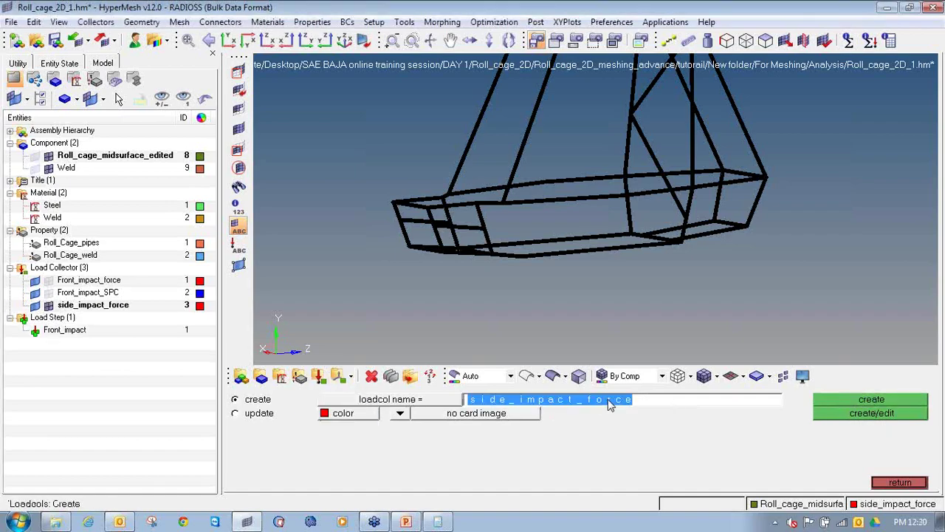
pyautogui.click(609, 400)
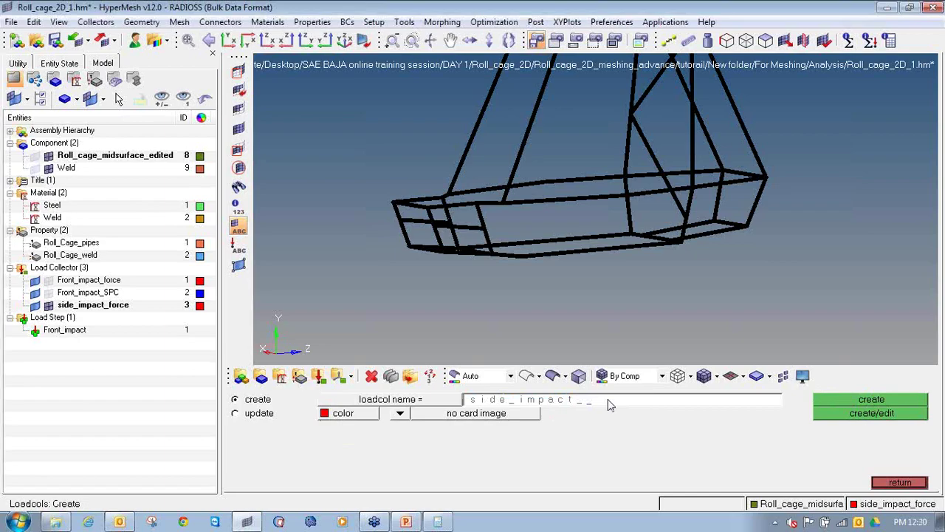
pyautogui.click(355, 415)
pyautogui.click(358, 383)
pyautogui.click(845, 399)
pyautogui.click(900, 482)
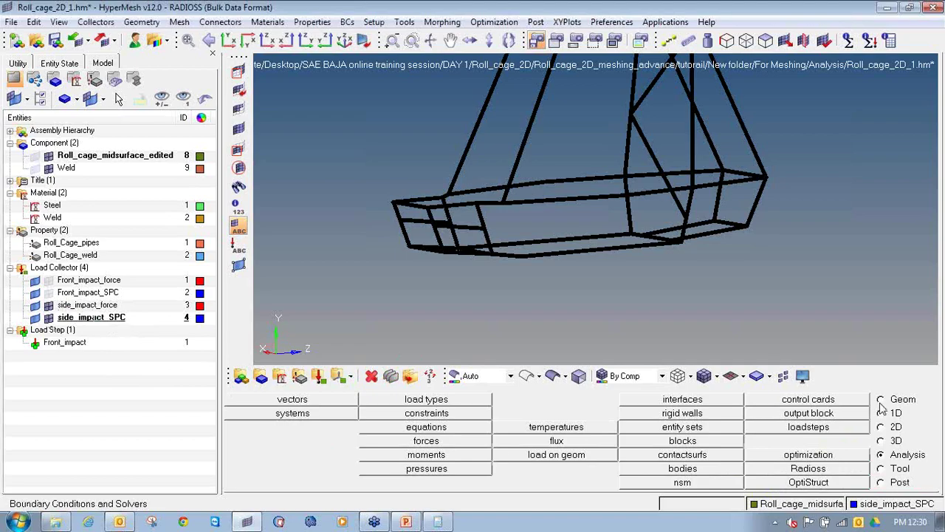
# - Start creating constraints, hide the Roll_cage_midsurface_edited component, and select the nodes of the four lower weld joints at the cage's front
pyautogui.click(422, 414)
pyautogui.keyDown('ctrl'); pyautogui.moveTo(421, 275); pyautogui.dragTo(452, 273); pyautogui.keyUp('ctrl')
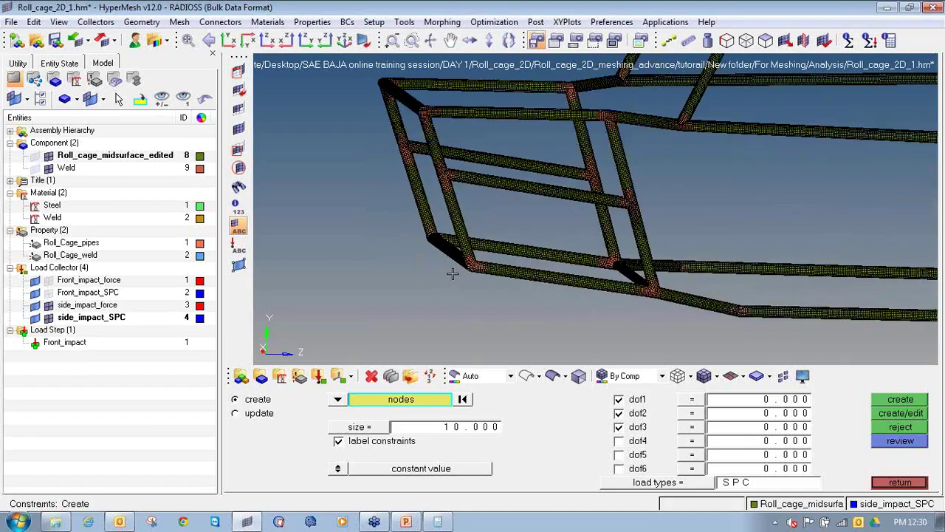
pyautogui.moveTo(641, 257)
pyautogui.keyDown('ctrl'); pyautogui.mouseDown()
pyautogui.moveTo(659, 271)
pyautogui.moveTo(548, 212)
pyautogui.mouseUp(); pyautogui.keyUp('ctrl')
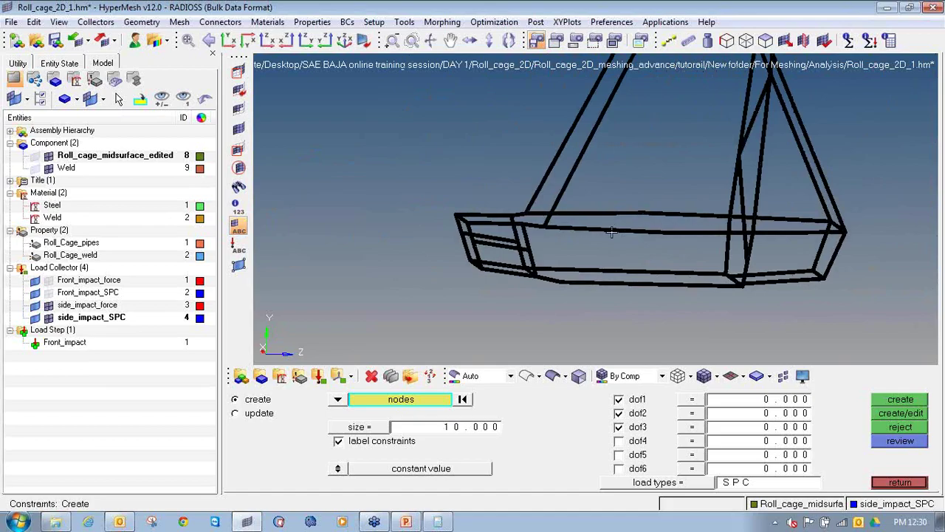
pyautogui.keyDown('ctrl'); pyautogui.scroll(6, 488, 252); pyautogui.keyUp('ctrl')
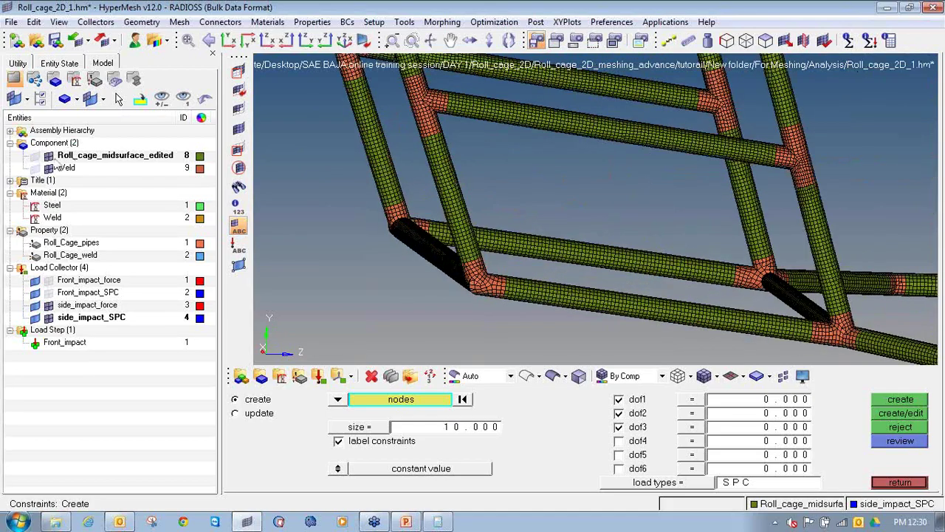
pyautogui.click(48, 155)
pyautogui.keyDown('shift'); pyautogui.moveTo(325, 181); pyautogui.dragTo(540, 333); pyautogui.keyUp('shift')
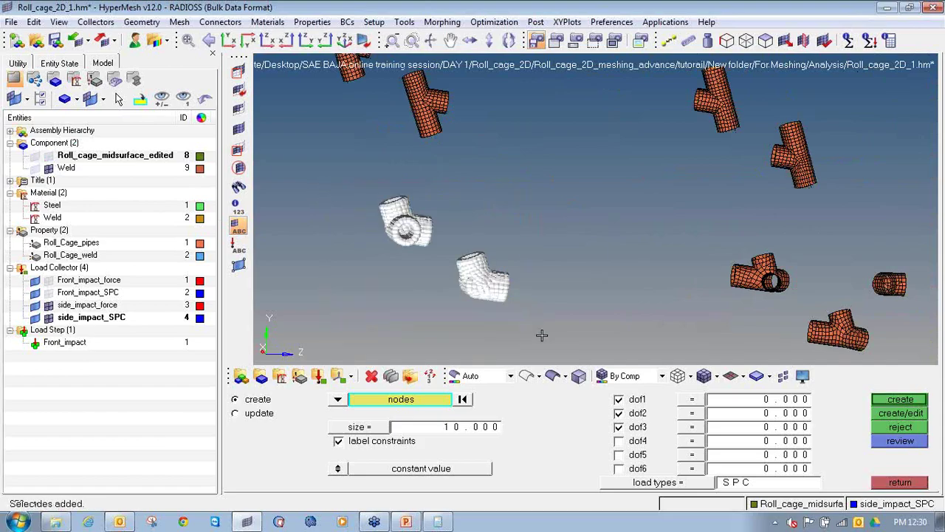
pyautogui.keyDown('ctrl'); pyautogui.moveTo(671, 303); pyautogui.dragTo(712, 212); pyautogui.keyUp('ctrl')
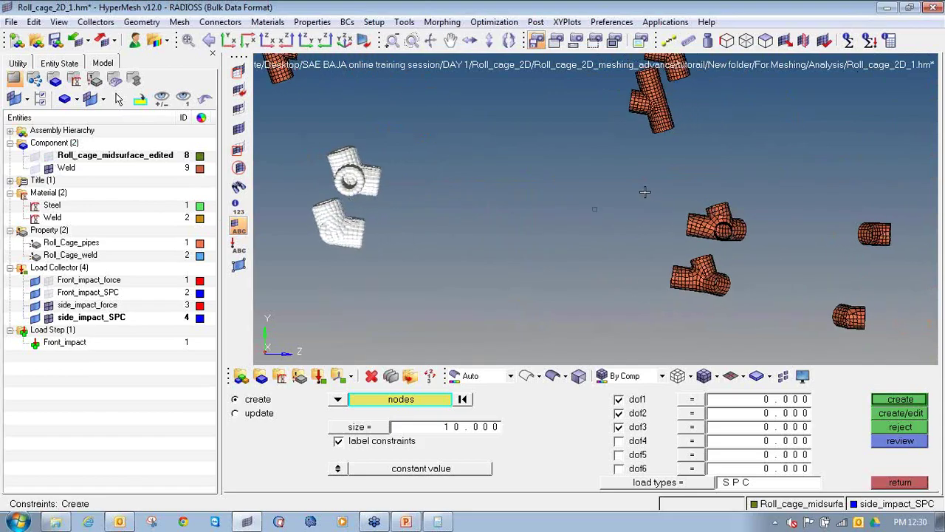
pyautogui.keyDown('shift'); pyautogui.moveTo(641, 186); pyautogui.dragTo(764, 309); pyautogui.keyUp('shift')
# - Add the nodes of the lower weld joints at the middle and rear of the cage, deselecting any unwanted nodes
pyautogui.keyDown('ctrl'); pyautogui.scroll(-4, 693, 256); pyautogui.keyUp('ctrl')
pyautogui.keyDown('ctrl'); pyautogui.moveTo(856, 295); pyautogui.dragTo(337, 221, button='right'); pyautogui.keyUp('ctrl')
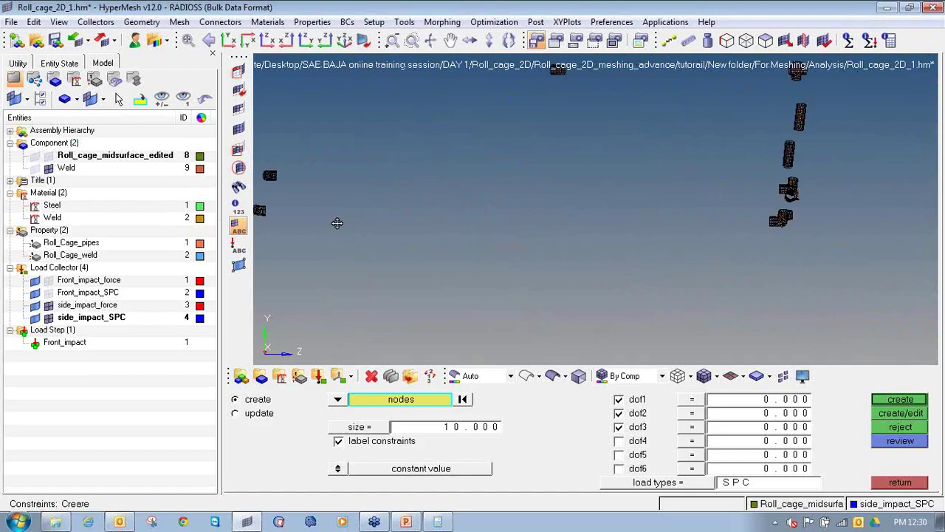
pyautogui.keyDown('ctrl'); pyautogui.scroll(-3, 559, 233); pyautogui.keyUp('ctrl')
pyautogui.keyDown('ctrl'); pyautogui.moveTo(559, 234); pyautogui.dragTo(747, 285); pyautogui.keyUp('ctrl')
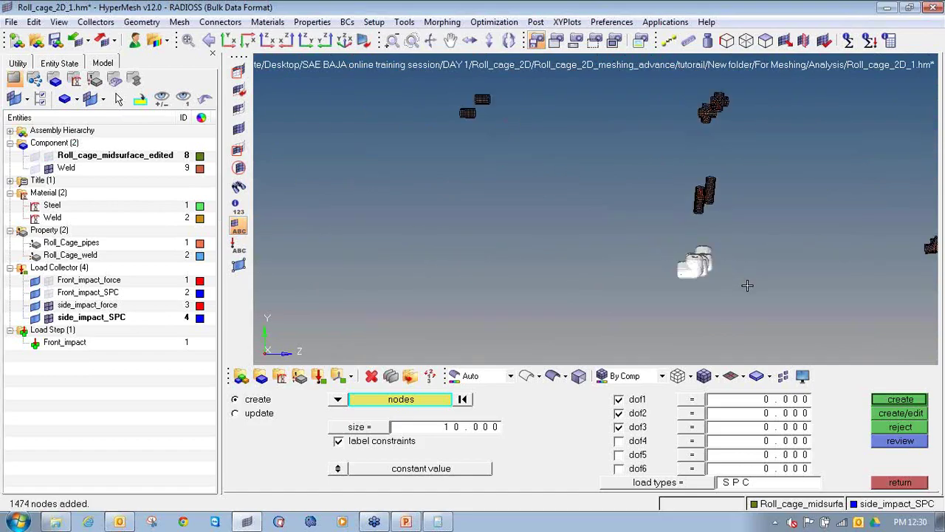
pyautogui.keyDown('ctrl'); pyautogui.moveTo(897, 306); pyautogui.dragTo(681, 305, button='right'); pyautogui.keyUp('ctrl')
pyautogui.keyDown('shift'); pyautogui.moveTo(663, 218); pyautogui.dragTo(783, 274); pyautogui.keyUp('shift')
pyautogui.keyDown('ctrl'); pyautogui.moveTo(613, 255); pyautogui.dragTo(510, 262); pyautogui.keyUp('ctrl')
pyautogui.keyDown('shift'); pyautogui.moveTo(310, 201); pyautogui.dragTo(544, 240, button='right'); pyautogui.keyUp('shift')
pyautogui.keyDown('ctrl'); pyautogui.scroll(-4, 370, 241); pyautogui.keyUp('ctrl')
pyautogui.keyDown('ctrl'); pyautogui.scroll(-1, 544, 241); pyautogui.keyUp('ctrl')
pyautogui.keyDown('ctrl'); pyautogui.moveTo(543, 241); pyautogui.dragTo(468, 237); pyautogui.keyUp('ctrl')
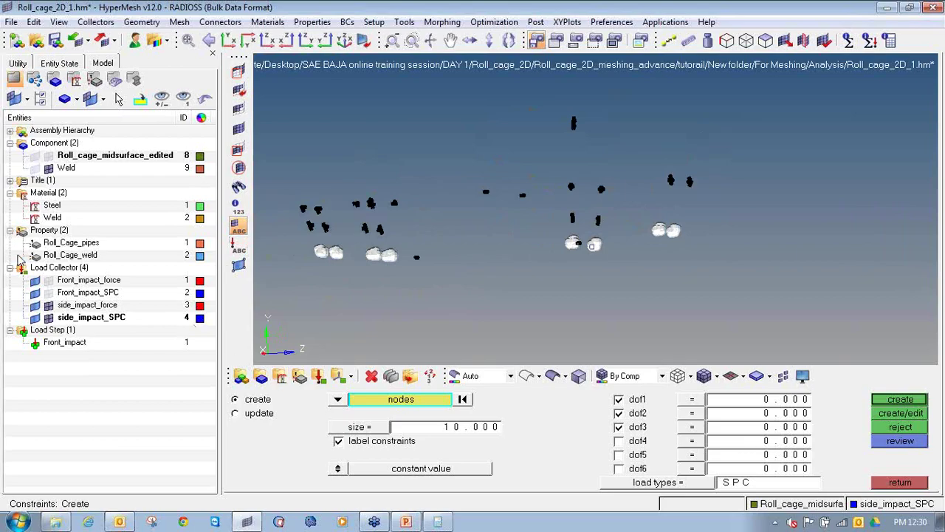
# - Examine the selected constraint nodes at all lower joints against the full cage, from front to rear
pyautogui.keyDown('ctrl'); pyautogui.moveTo(478, 284); pyautogui.dragTo(512, 277, button='right'); pyautogui.keyUp('ctrl')
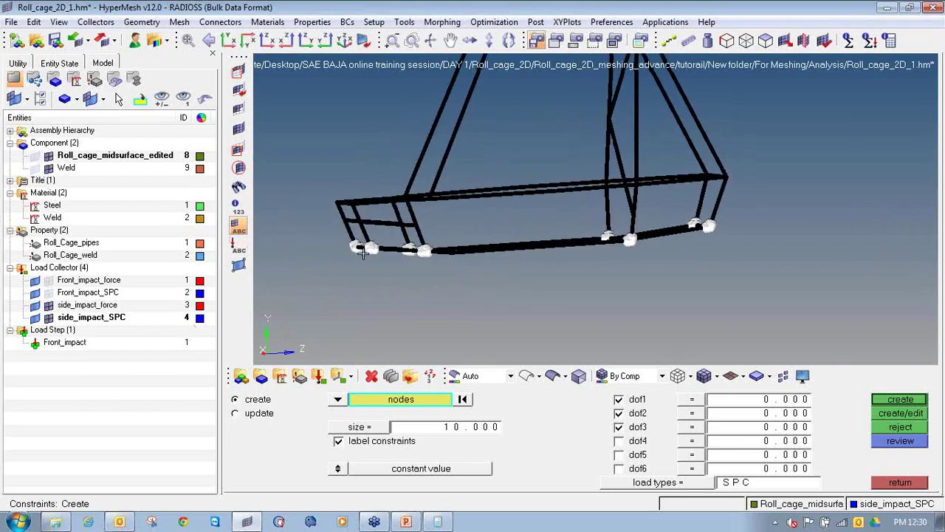
pyautogui.keyDown('ctrl'); pyautogui.scroll(3, 364, 254); pyautogui.keyUp('ctrl')
pyautogui.keyDown('ctrl'); pyautogui.click(415, 245); pyautogui.keyUp('ctrl')
pyautogui.keyDown('ctrl'); pyautogui.moveTo(484, 263); pyautogui.dragTo(436, 284); pyautogui.keyUp('ctrl')
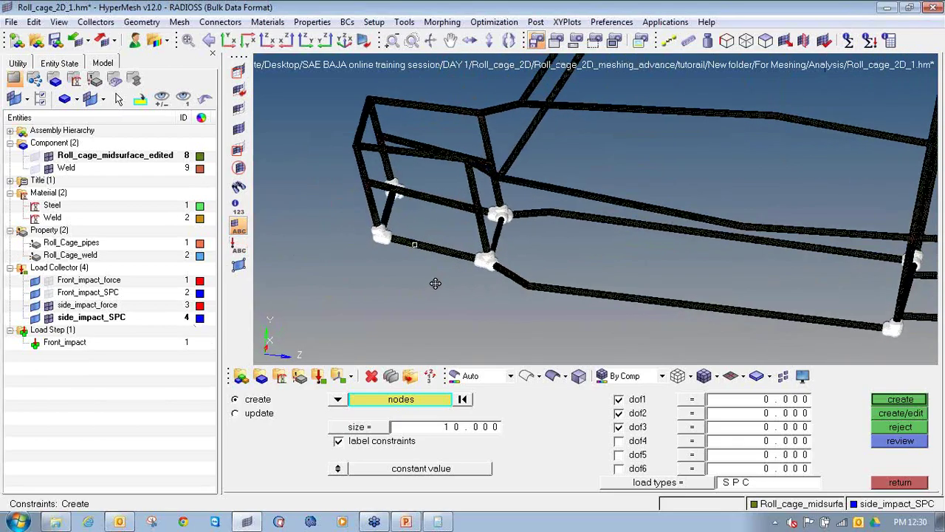
pyautogui.keyDown('ctrl'); pyautogui.moveTo(533, 273); pyautogui.dragTo(513, 273, button='right'); pyautogui.keyUp('ctrl')
pyautogui.keyDown('ctrl'); pyautogui.scroll(7, 504, 220); pyautogui.keyUp('ctrl')
pyautogui.keyDown('ctrl'); pyautogui.moveTo(467, 197); pyautogui.dragTo(472, 121, button='right'); pyautogui.keyUp('ctrl')
pyautogui.keyDown('ctrl'); pyautogui.scroll(-3, 478, 224); pyautogui.keyUp('ctrl')
pyautogui.keyDown('ctrl'); pyautogui.scroll(-3, 771, 282); pyautogui.keyUp('ctrl')
pyautogui.keyDown('ctrl'); pyautogui.moveTo(772, 282); pyautogui.dragTo(387, 222, button='right'); pyautogui.keyUp('ctrl')
pyautogui.keyDown('ctrl'); pyautogui.moveTo(712, 277); pyautogui.dragTo(505, 272, button='right'); pyautogui.keyUp('ctrl')
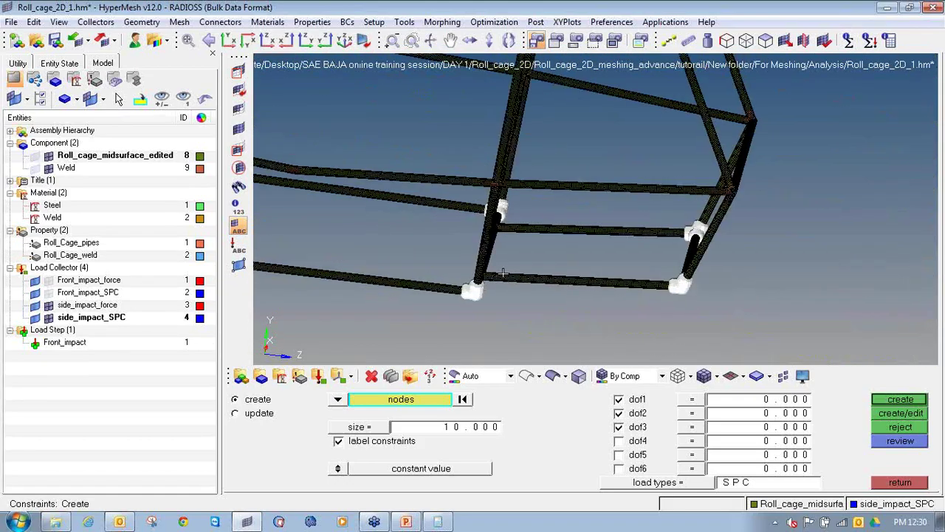
pyautogui.keyDown('ctrl'); pyautogui.scroll(3, 638, 274); pyautogui.keyUp('ctrl')
pyautogui.scroll(-3, 637, 274)
pyautogui.keyDown('ctrl'); pyautogui.moveTo(620, 288); pyautogui.dragTo(676, 330); pyautogui.keyUp('ctrl')
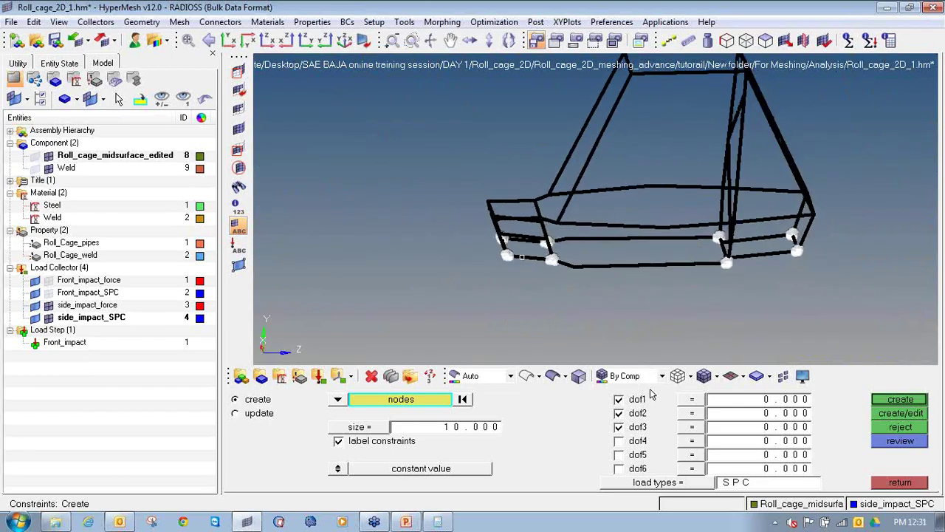
# - Create the SPC constraints on the selected lower-joint nodes with dof1, dof2 and dof3 fixed at 0.000
pyautogui.click(911, 402)
pyautogui.scroll(6, 488, 279)
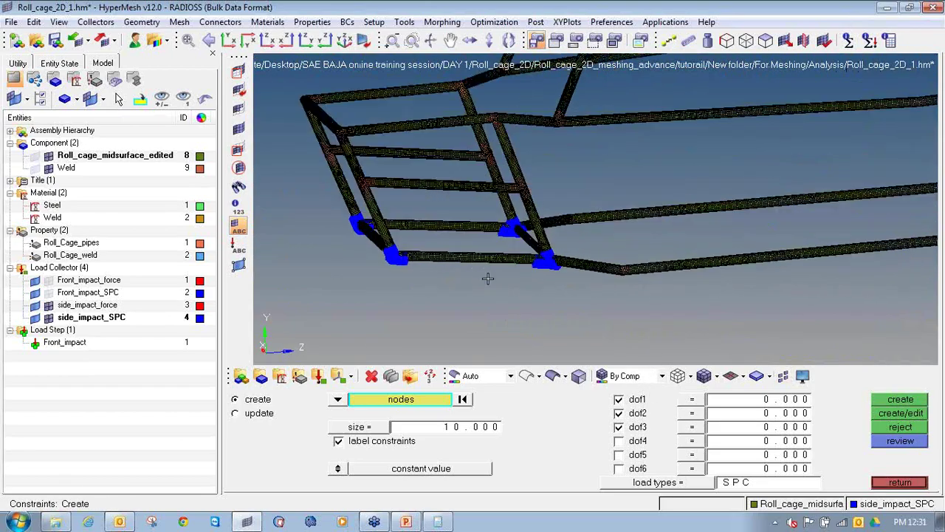
pyautogui.scroll(-6, 533, 262)
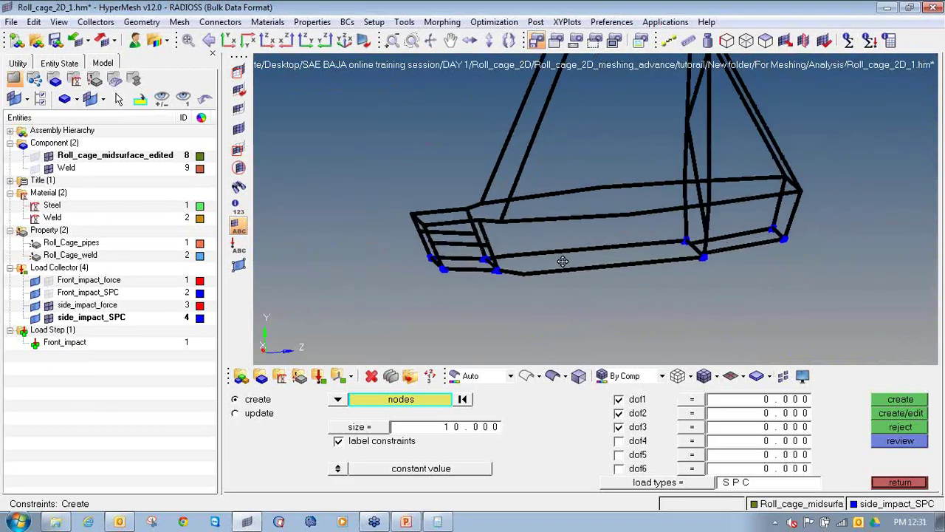
# - Make side_impact_force the current load collector, leave the constraint definition, and open force creation
pyautogui.rightClick(74, 307)
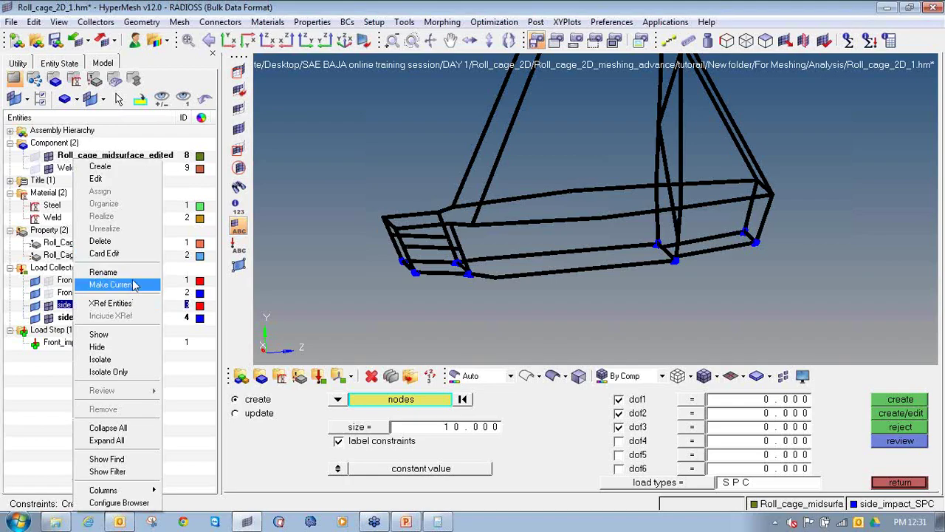
pyautogui.click(130, 285)
pyautogui.click(101, 397)
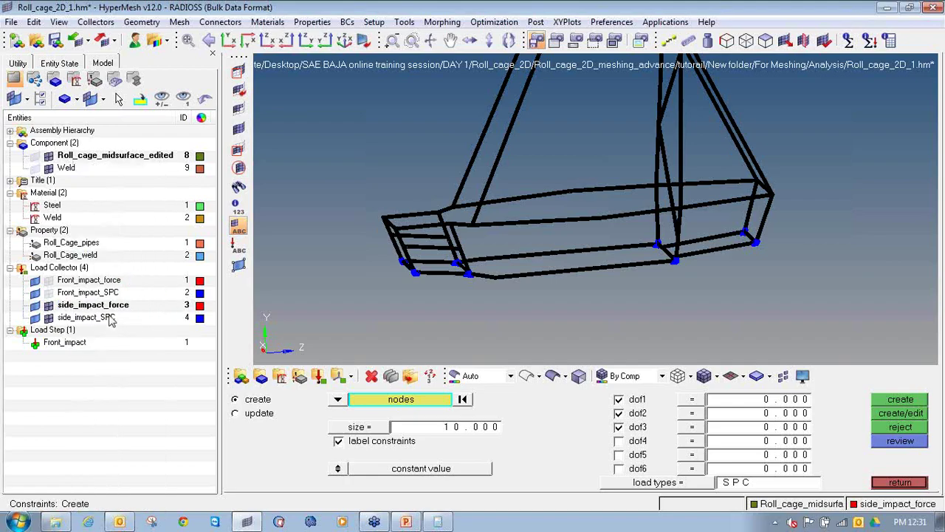
pyautogui.click(903, 482)
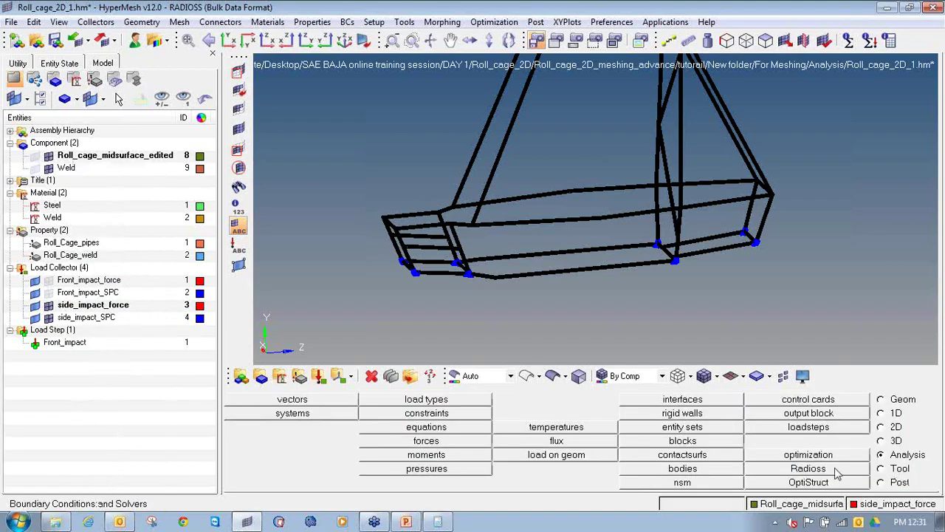
pyautogui.click(421, 442)
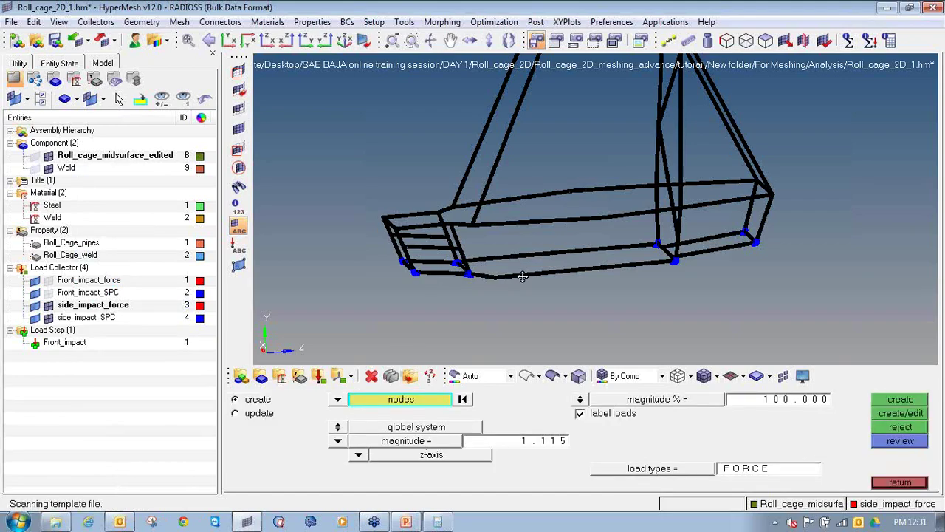
# - Hide the Weld component and, for temporary nodes, select the nodes at the front end of the near-side upper side-impact pipe
pyautogui.scroll(5, 522, 276)
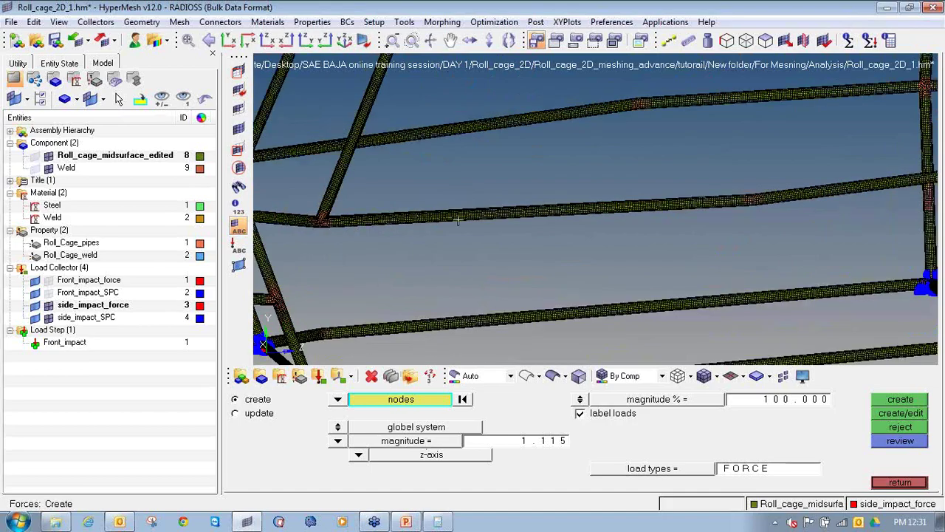
pyautogui.scroll(-5, 662, 228)
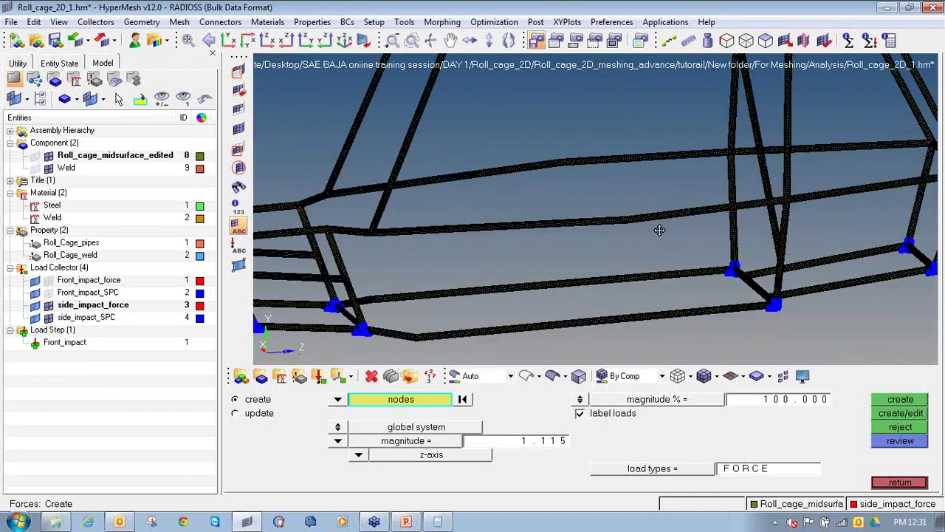
pyautogui.keyDown('ctrl'); pyautogui.moveTo(644, 230); pyautogui.dragTo(625, 234); pyautogui.keyUp('ctrl')
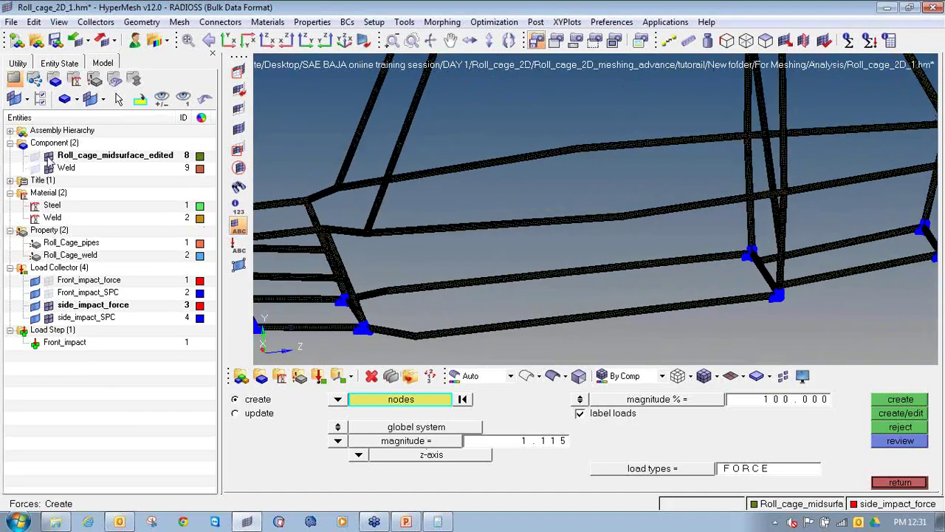
pyautogui.scroll(5, 483, 241)
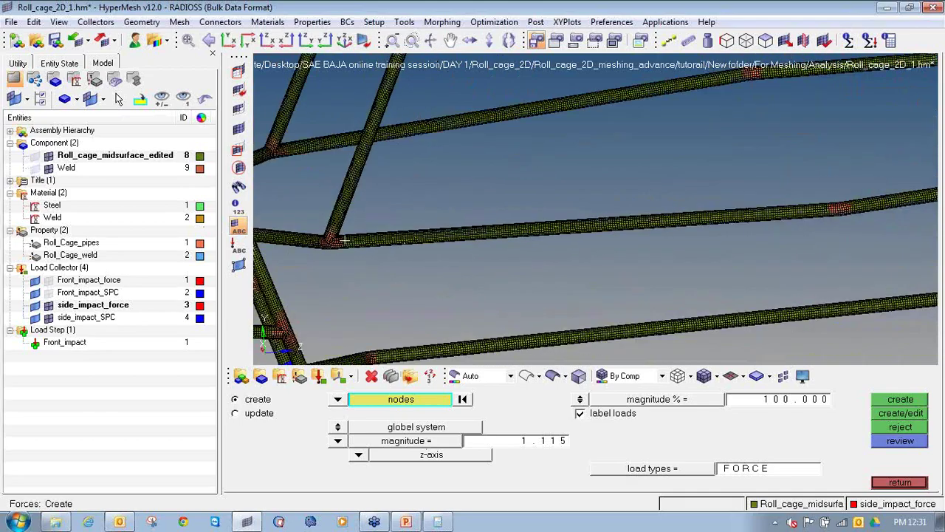
pyautogui.click(49, 168)
pyautogui.keyDown('ctrl'); pyautogui.moveTo(337, 204); pyautogui.dragTo(452, 194, button='right'); pyautogui.keyUp('ctrl')
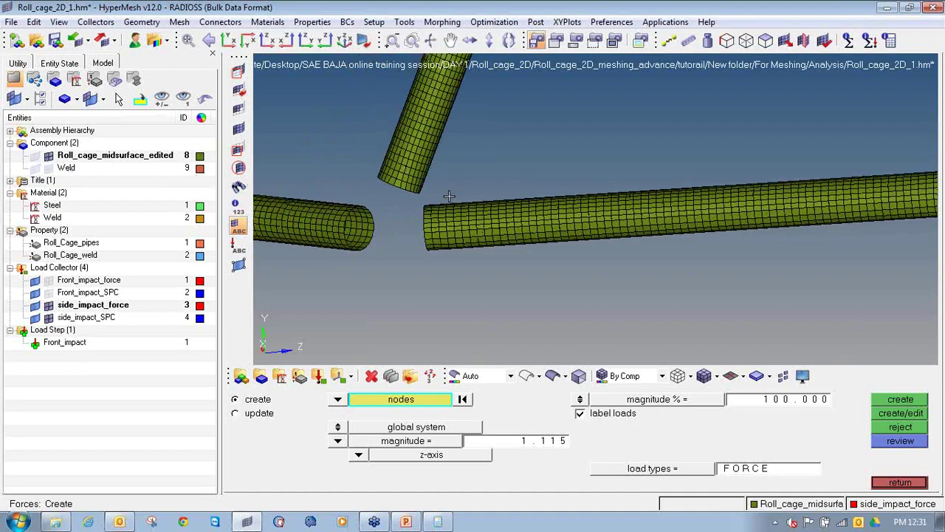
pyautogui.hotkey('shift', 'F2')
pyautogui.scroll(2, 419, 205)
pyautogui.keyDown('shift'); pyautogui.moveTo(419, 194); pyautogui.dragTo(565, 348); pyautogui.keyUp('shift')
pyautogui.scroll(-1, 550, 284)
pyautogui.keyDown('shift'); pyautogui.moveTo(534, 200); pyautogui.dragTo(711, 342); pyautogui.keyUp('shift')
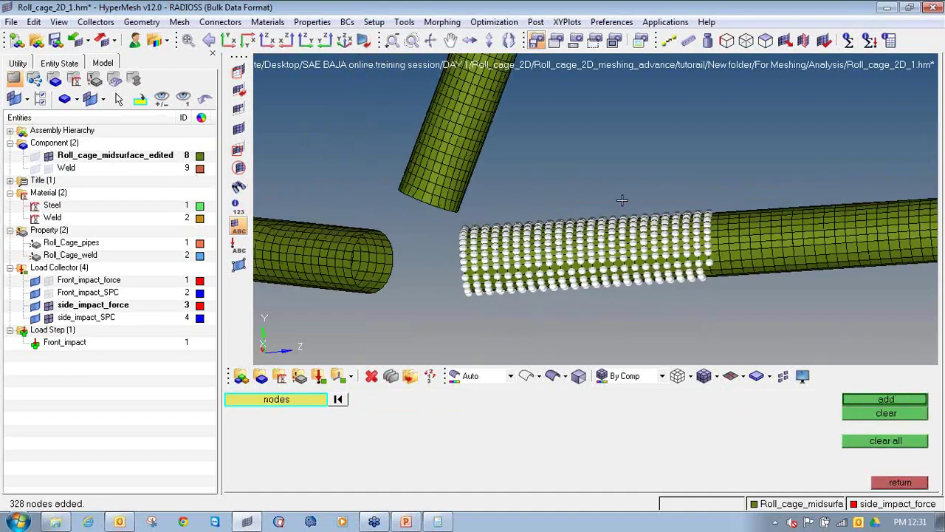
# - Extend the node selection along the front section of the side-impact pipe up to its mid-length bend weld
pyautogui.keyDown('shift'); pyautogui.moveTo(647, 200); pyautogui.dragTo(822, 322); pyautogui.keyUp('shift')
pyautogui.scroll(-3, 813, 319)
pyautogui.keyDown('ctrl'); pyautogui.moveTo(772, 313); pyautogui.dragTo(470, 313, button='right'); pyautogui.keyUp('ctrl')
pyautogui.keyDown('shift'); pyautogui.moveTo(482, 176); pyautogui.dragTo(711, 327); pyautogui.keyUp('shift')
pyautogui.scroll(-3, 445, 292)
pyautogui.keyDown('ctrl'); pyautogui.moveTo(477, 302); pyautogui.dragTo(436, 301, button='right'); pyautogui.keyUp('ctrl')
pyautogui.keyDown('shift'); pyautogui.moveTo(494, 185); pyautogui.dragTo(796, 310); pyautogui.keyUp('shift')
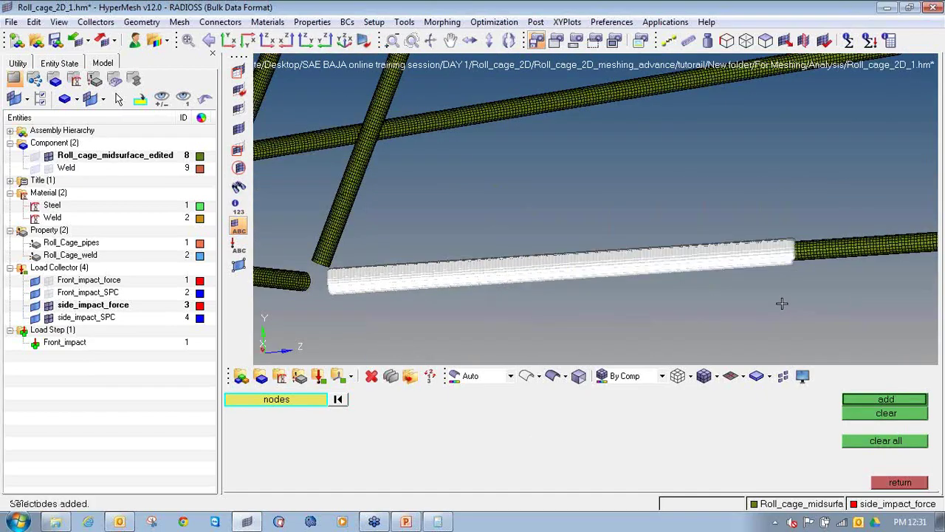
pyautogui.keyDown('ctrl'); pyautogui.moveTo(733, 303); pyautogui.dragTo(508, 297, button='right'); pyautogui.keyUp('ctrl')
pyautogui.keyDown('shift'); pyautogui.moveTo(521, 179); pyautogui.dragTo(649, 239); pyautogui.keyUp('shift')
# - Show the Weld component and extend the node selection across the bend weld onto the pipe's rear section
pyautogui.click(48, 167)
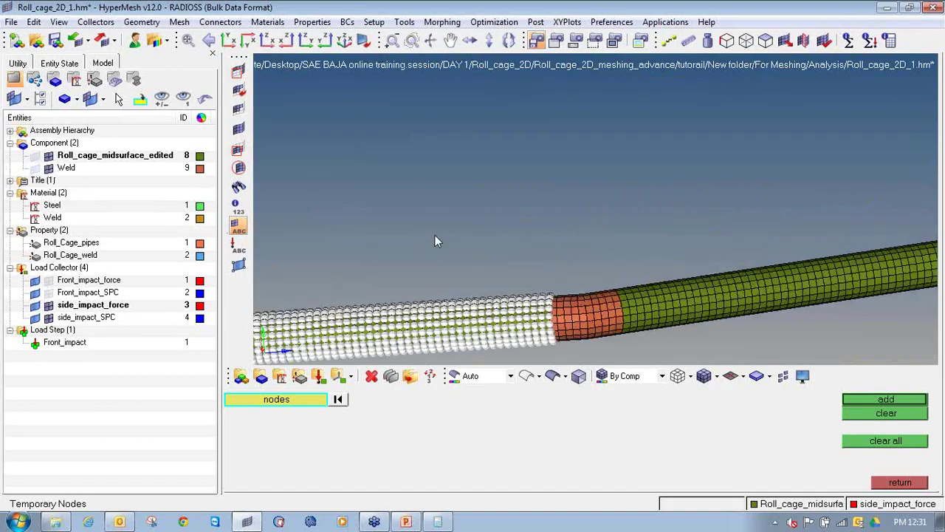
pyautogui.keyDown('shift'); pyautogui.moveTo(435, 234); pyautogui.dragTo(408, 295); pyautogui.keyUp('shift')
pyautogui.keyDown('ctrl'); pyautogui.moveTo(407, 296); pyautogui.dragTo(303, 294, button='right'); pyautogui.keyUp('ctrl')
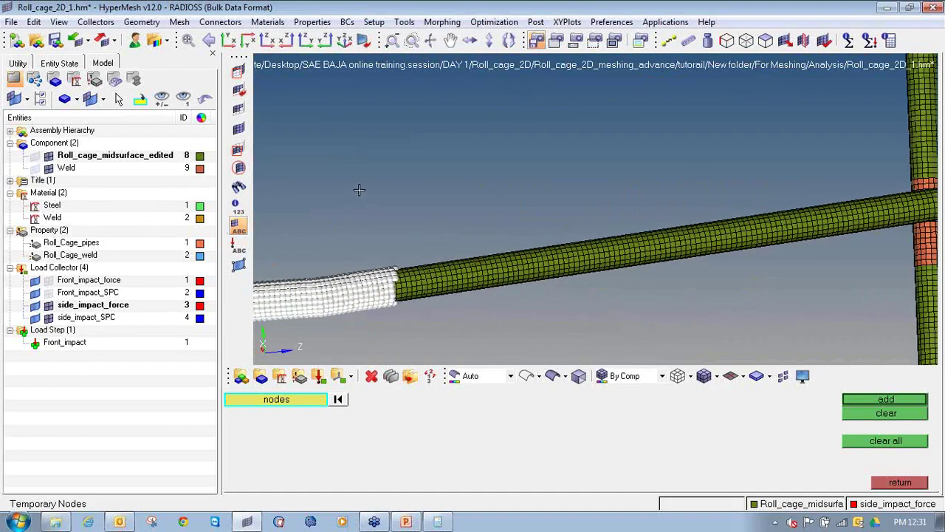
pyautogui.keyDown('shift'); pyautogui.moveTo(379, 193); pyautogui.dragTo(642, 316); pyautogui.keyUp('shift')
pyautogui.keyDown('shift'); pyautogui.moveTo(610, 156); pyautogui.dragTo(841, 303); pyautogui.keyUp('shift')
pyautogui.keyDown('ctrl'); pyautogui.scroll(-2, 836, 305); pyautogui.keyUp('ctrl')
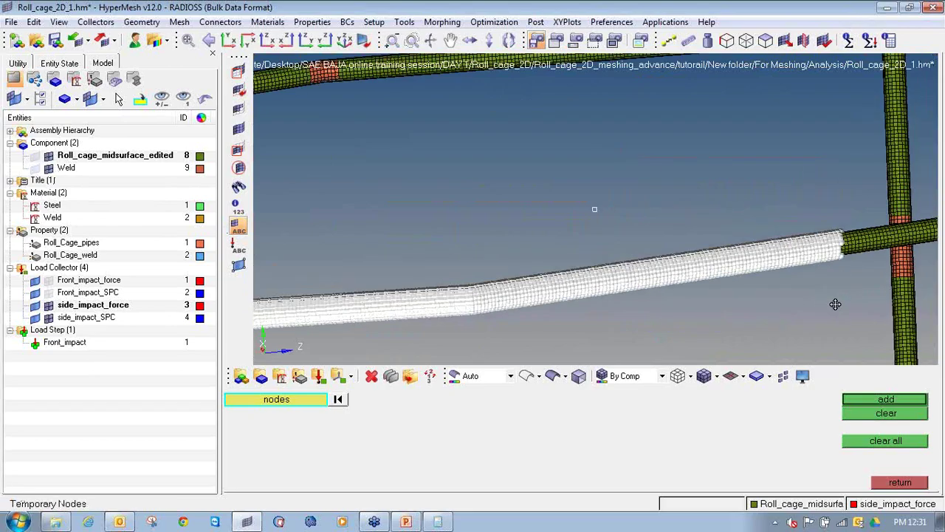
# - Select the remaining side-impact pipe nodes up to its rear joint, hiding the Weld component to exclude the joint's nodes
pyautogui.keyDown('ctrl'); pyautogui.moveTo(894, 285); pyautogui.dragTo(715, 241); pyautogui.keyUp('ctrl')
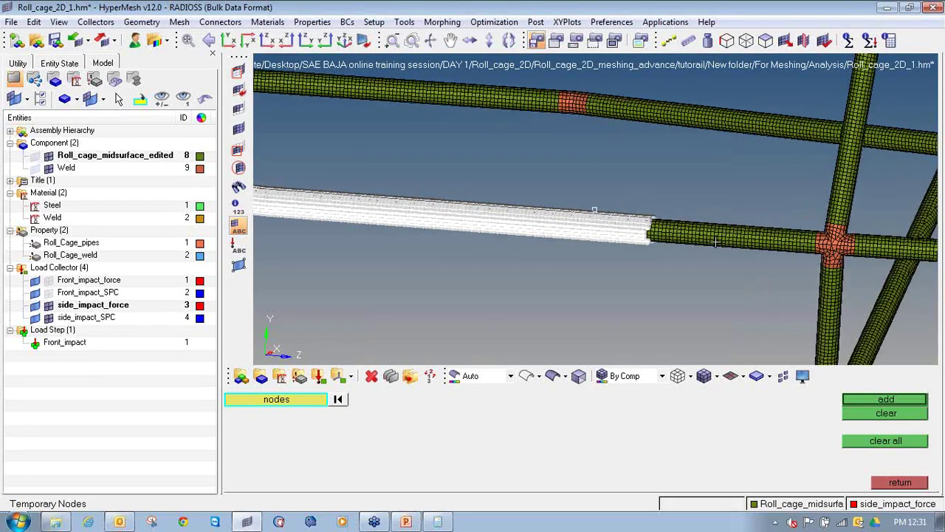
pyautogui.keyDown('ctrl'); pyautogui.scroll(3, 664, 231); pyautogui.keyUp('ctrl')
pyautogui.keyDown('shift'); pyautogui.moveTo(589, 150); pyautogui.dragTo(930, 303); pyautogui.keyUp('shift')
pyautogui.keyDown('ctrl'); pyautogui.scroll(-2, 920, 306); pyautogui.keyUp('ctrl')
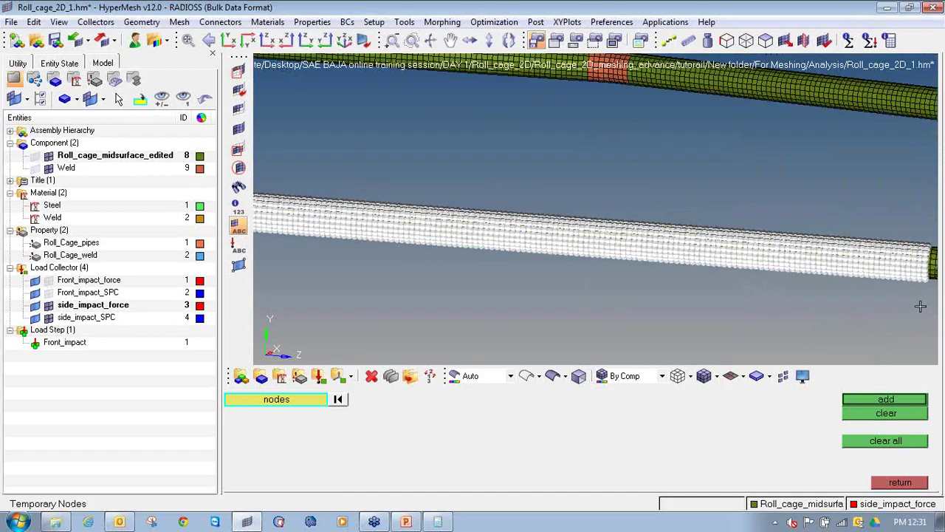
pyautogui.keyDown('ctrl'); pyautogui.moveTo(920, 306); pyautogui.dragTo(658, 297, button='right'); pyautogui.keyUp('ctrl')
pyautogui.scroll(4, 669, 252)
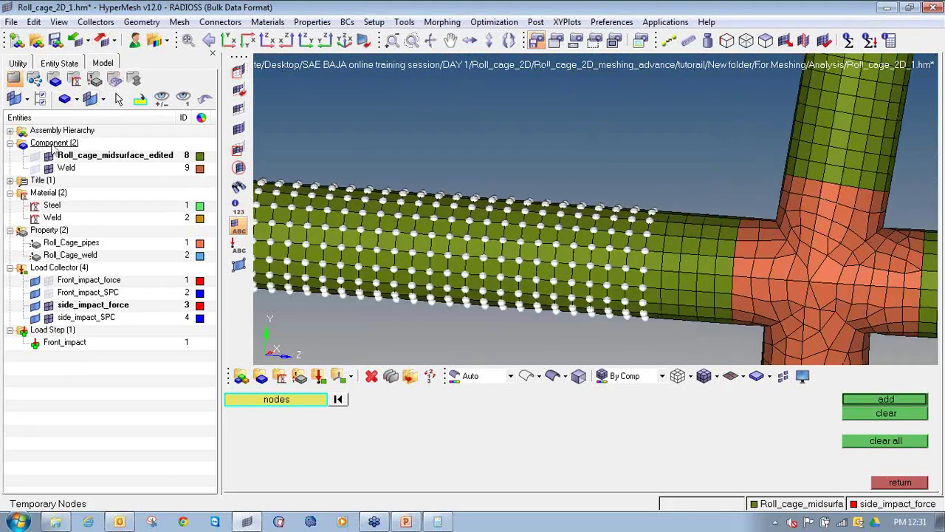
pyautogui.click(49, 156)
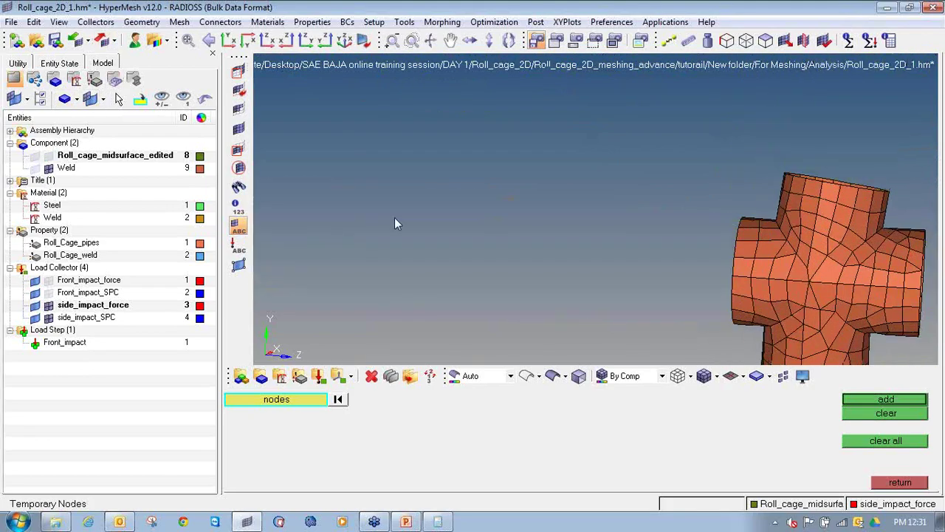
pyautogui.click(49, 156)
pyautogui.click(49, 168)
pyautogui.keyDown('shift'); pyautogui.moveTo(553, 188); pyautogui.dragTo(765, 335); pyautogui.keyUp('shift')
# - Show the Weld component again and add the selected side-impact pipe nodes as temporary nodes
pyautogui.keyDown('ctrl'); pyautogui.scroll(-1, 607, 237); pyautogui.keyUp('ctrl')
pyautogui.keyDown('ctrl'); pyautogui.scroll(-10, 606, 237); pyautogui.keyUp('ctrl')
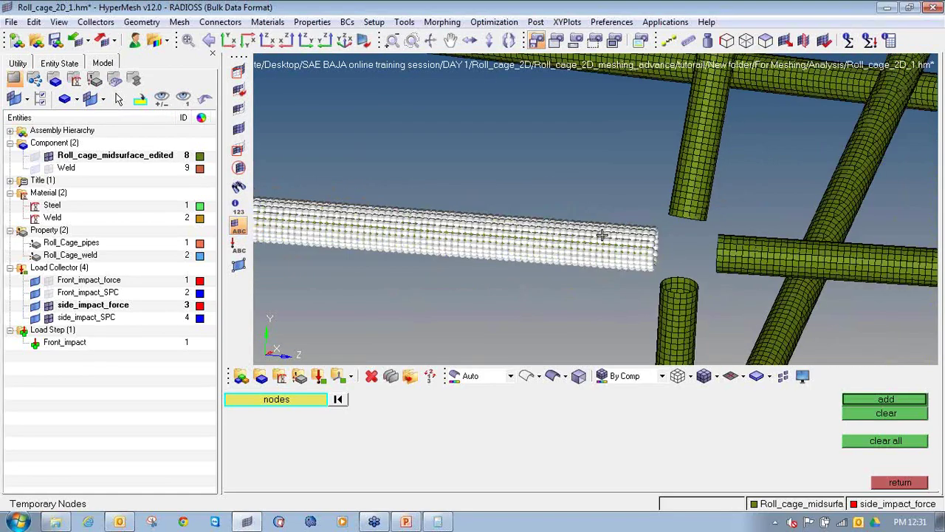
pyautogui.keyDown('ctrl'); pyautogui.moveTo(553, 243); pyautogui.dragTo(508, 226); pyautogui.keyUp('ctrl')
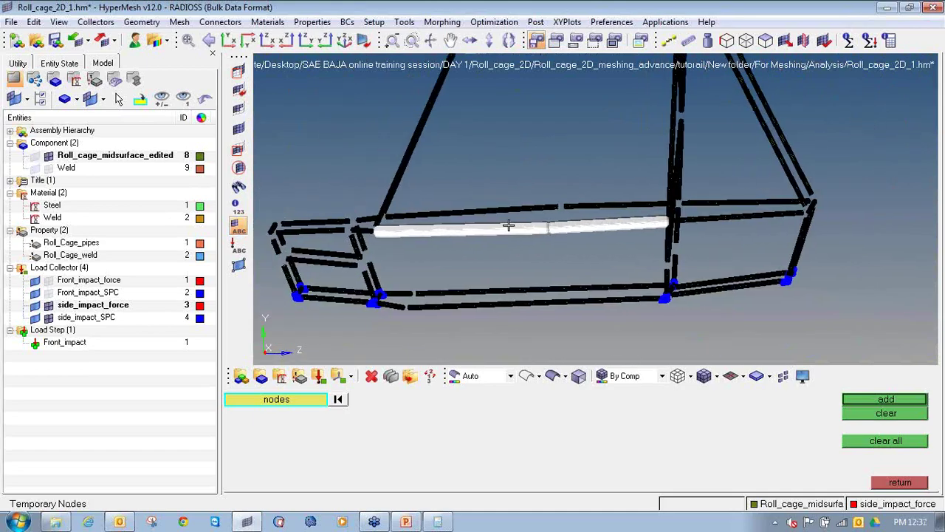
pyautogui.click(49, 169)
pyautogui.click(525, 251)
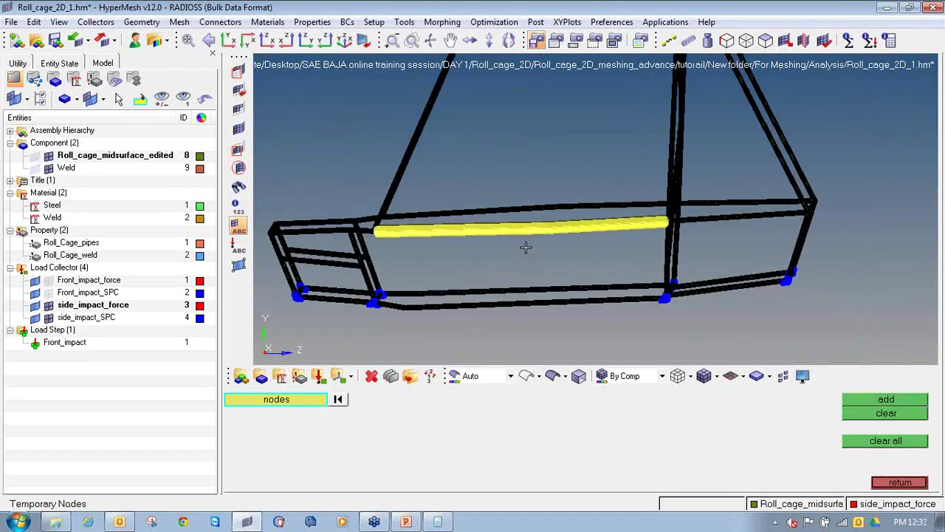
# - Examine the temporary nodes at both end joints of the side-impact pipe, and close the temporary nodes tool
pyautogui.scroll(5, 380, 247)
pyautogui.scroll(4, 373, 249)
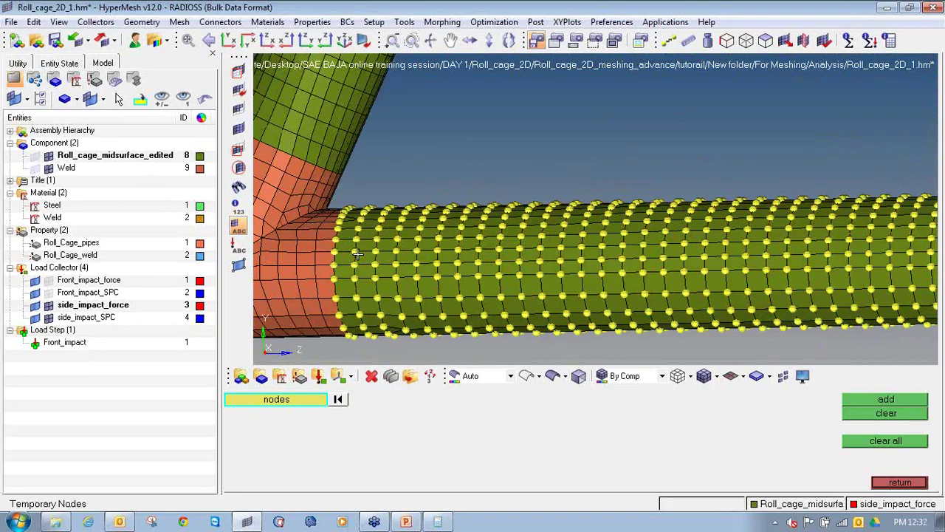
pyautogui.scroll(-2, 357, 254)
pyautogui.keyDown('ctrl'); pyautogui.moveTo(357, 254); pyautogui.dragTo(722, 221); pyautogui.keyUp('ctrl')
pyautogui.scroll(4, 722, 221)
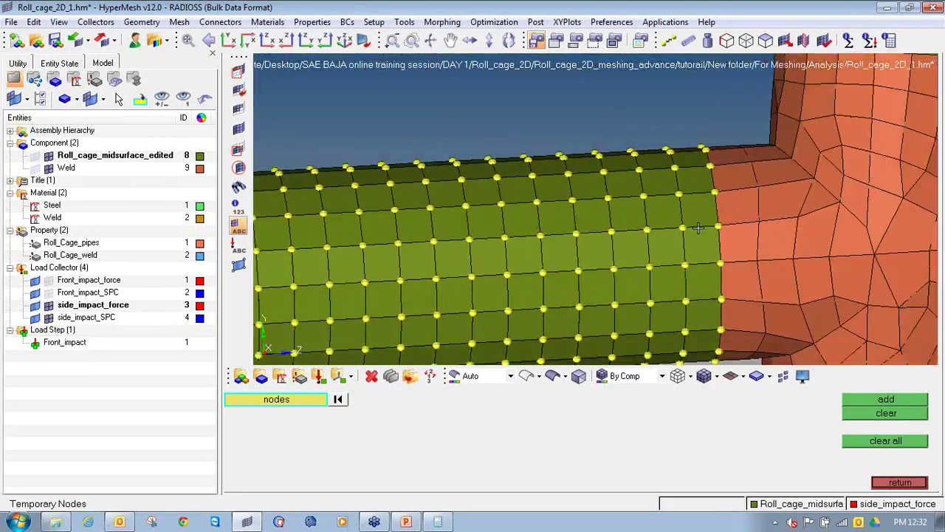
pyautogui.scroll(-4, 694, 249)
pyautogui.scroll(-5, 665, 248)
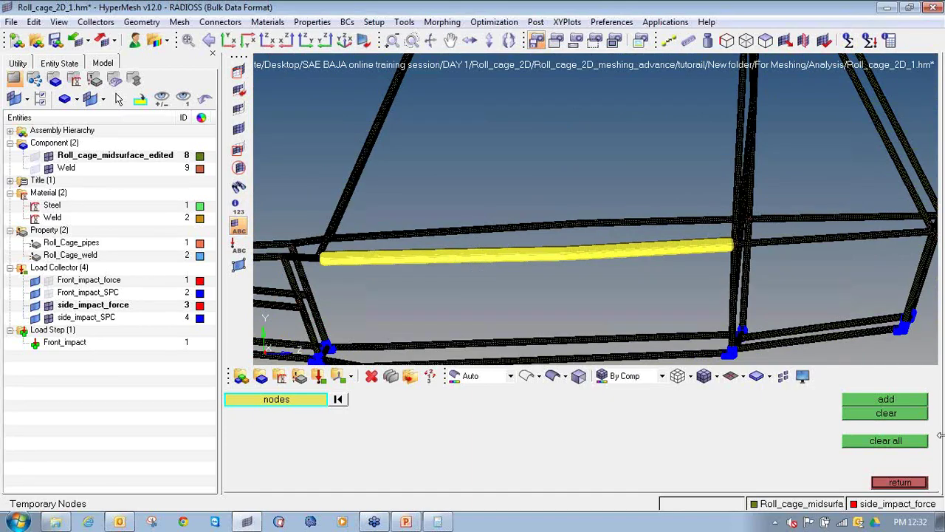
pyautogui.click(920, 482)
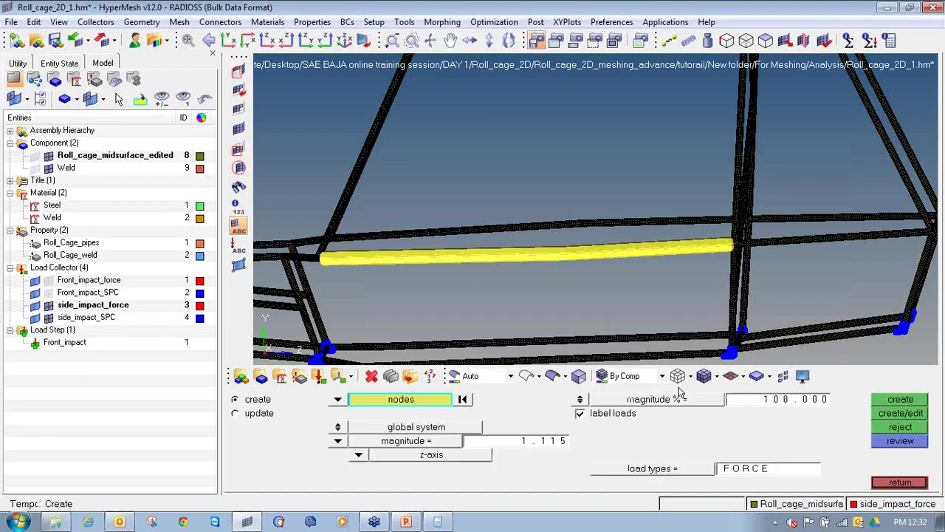
# - Hide the Roll_cage_midsurface_edited and Weld component meshes, leaving the side-impact pipe's temporary nodes and the constraints displayed
pyautogui.click(48, 155)
pyautogui.click(48, 167)
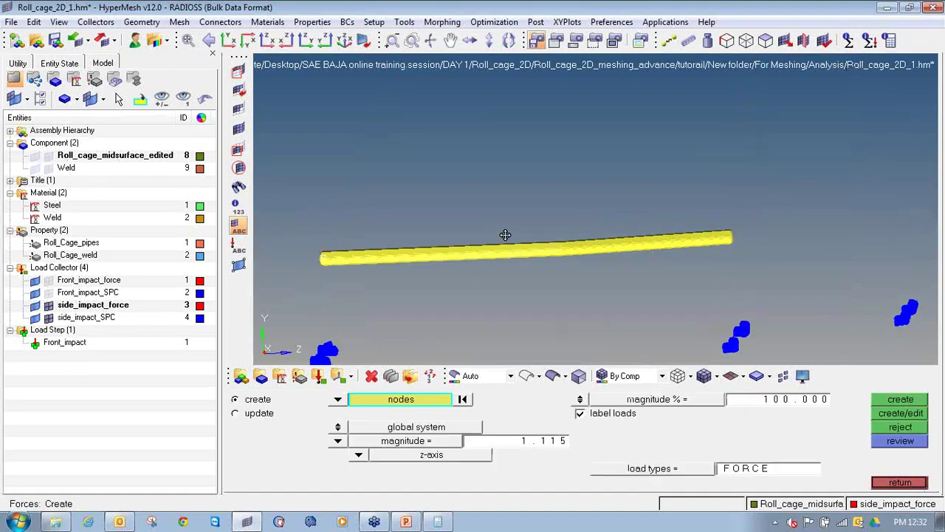
pyautogui.keyDown('ctrl'); pyautogui.moveTo(505, 235); pyautogui.dragTo(519, 232); pyautogui.keyUp('ctrl')
pyautogui.keyDown('ctrl'); pyautogui.moveTo(437, 253); pyautogui.dragTo(443, 235, button='right'); pyautogui.keyUp('ctrl')
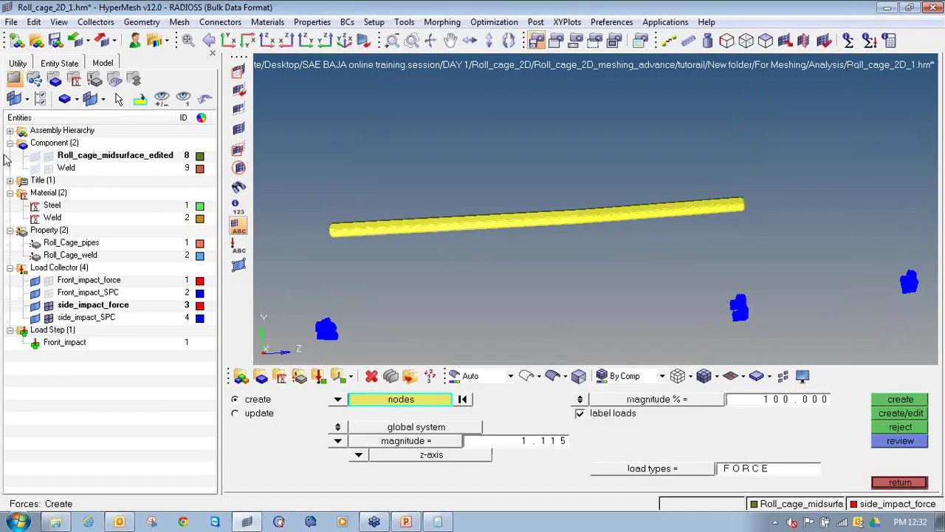
pyautogui.click(48, 155)
pyautogui.click(48, 155)
pyautogui.keyDown('ctrl'); pyautogui.moveTo(495, 219); pyautogui.dragTo(525, 217, button='right'); pyautogui.keyUp('ctrl')
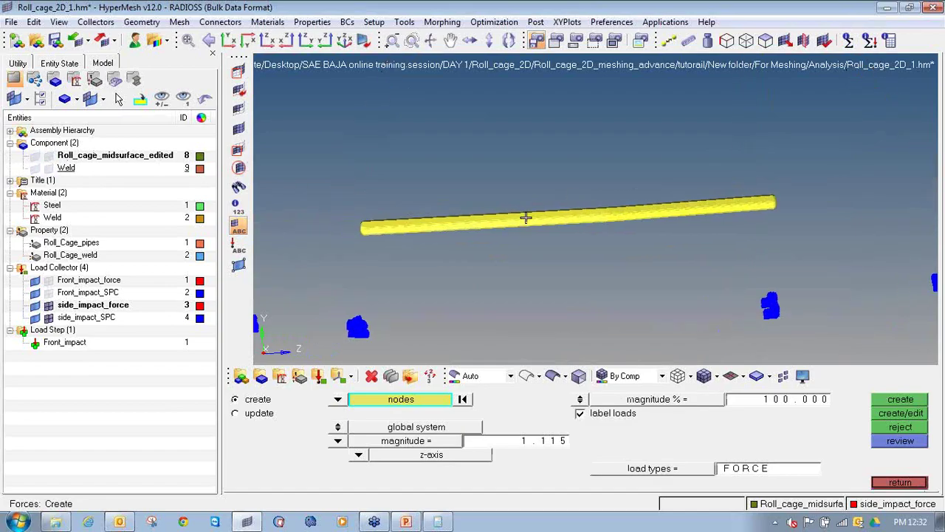
# - Restart the force definition and window-select all temporary nodes along the side-impact pipe
pyautogui.click(894, 484)
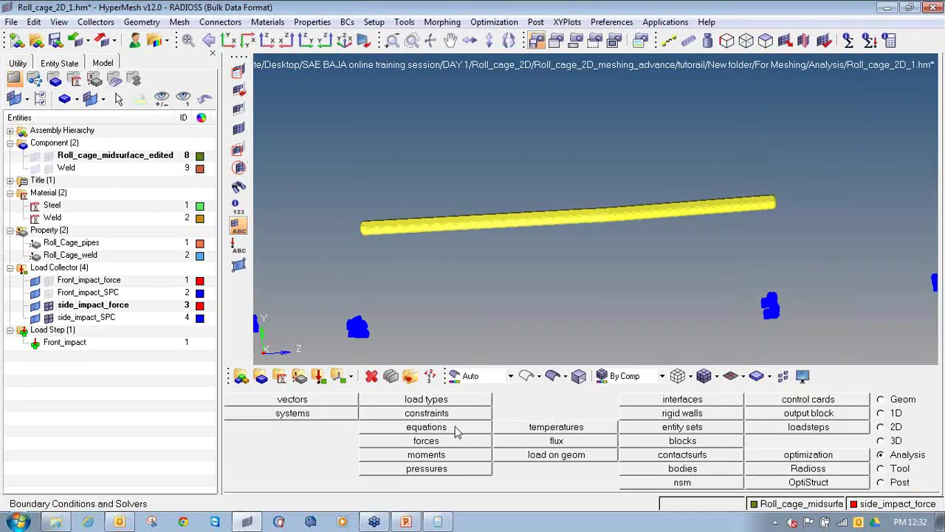
pyautogui.click(432, 441)
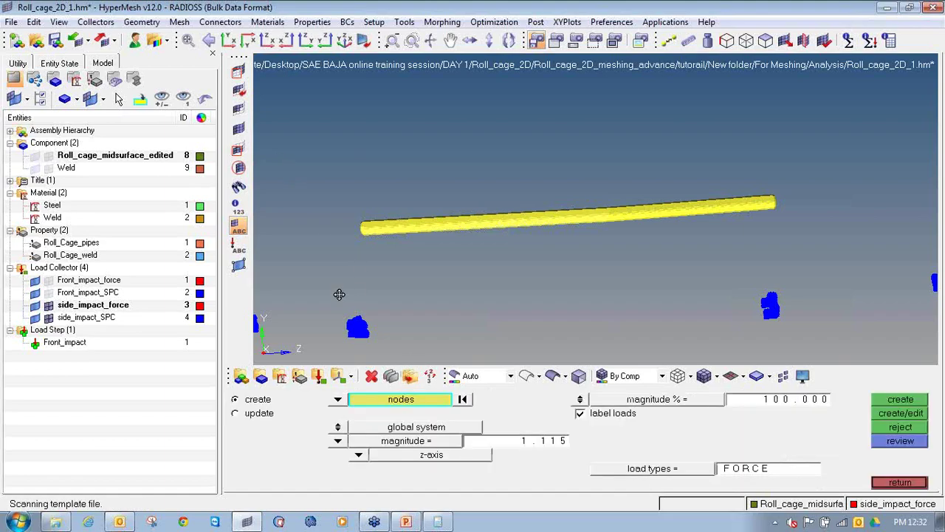
pyautogui.keyDown('ctrl'); pyautogui.moveTo(339, 294); pyautogui.dragTo(329, 263); pyautogui.keyUp('ctrl')
pyautogui.keyDown('shift'); pyautogui.moveTo(321, 180); pyautogui.dragTo(826, 282); pyautogui.keyUp('shift')
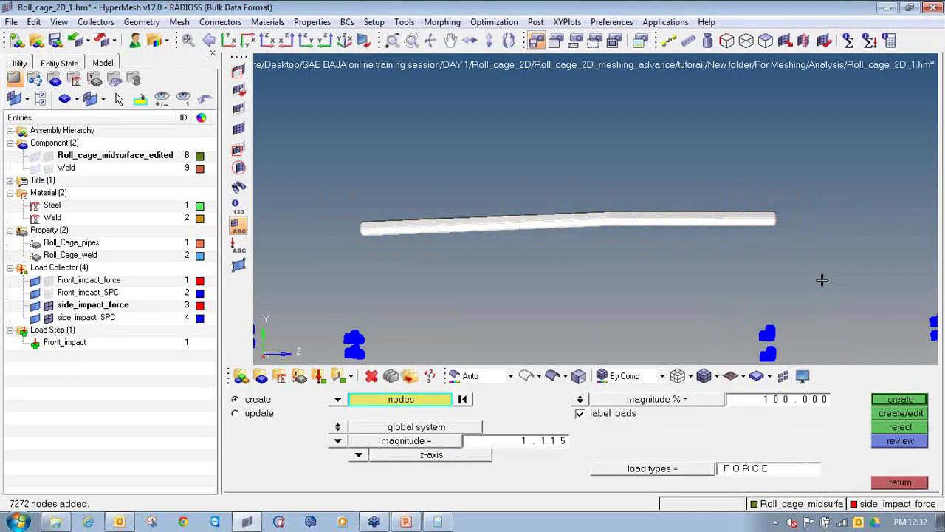
# - Switch to Calculator and divide 4000 by 7272 to get the side-impact force per node
pyautogui.click(438, 522)
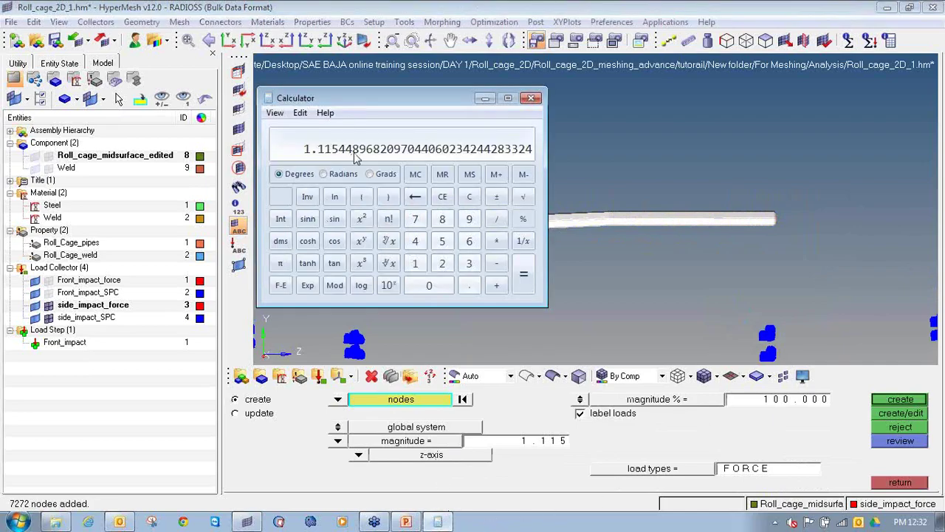
pyautogui.click(469, 196)
pyautogui.click(415, 241)
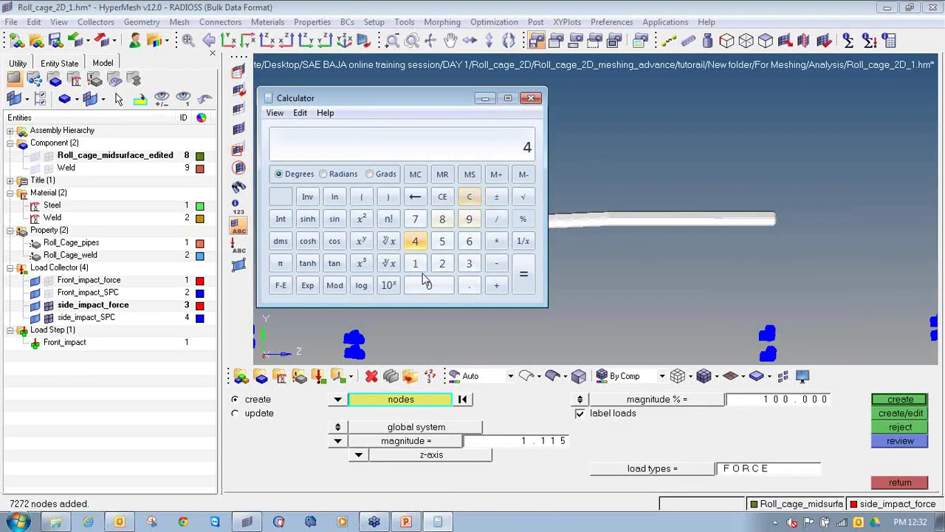
pyautogui.click(429, 285)
pyautogui.doubleClick(429, 285)
pyautogui.click(497, 218)
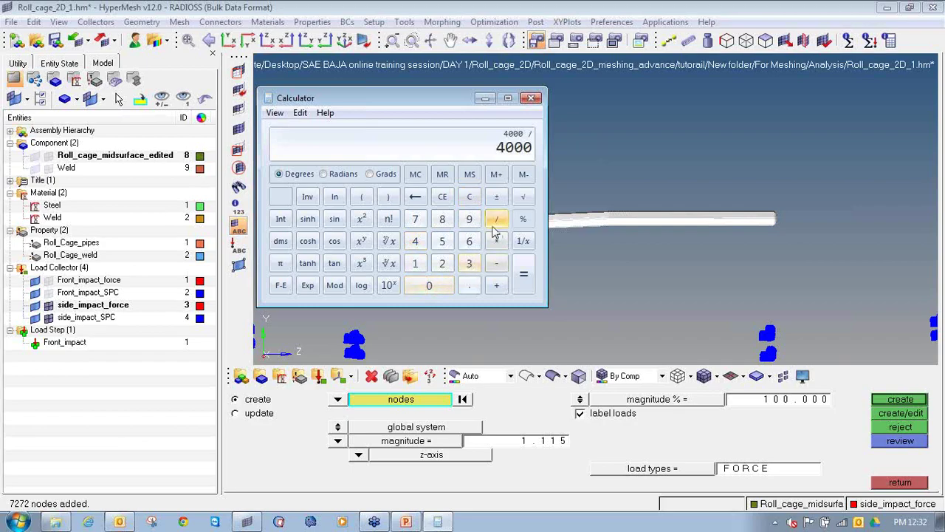
pyautogui.click(415, 218)
pyautogui.click(443, 263)
pyautogui.click(418, 221)
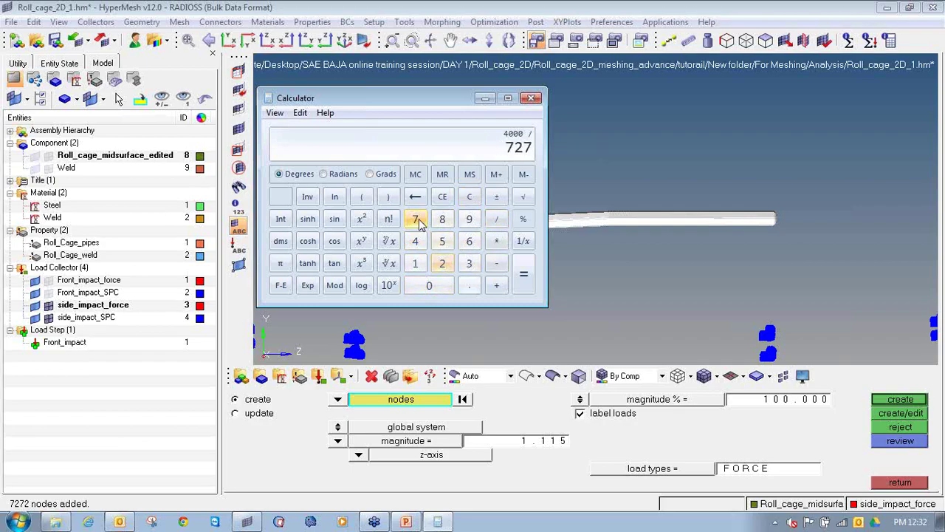
pyautogui.click(442, 266)
pyautogui.click(524, 274)
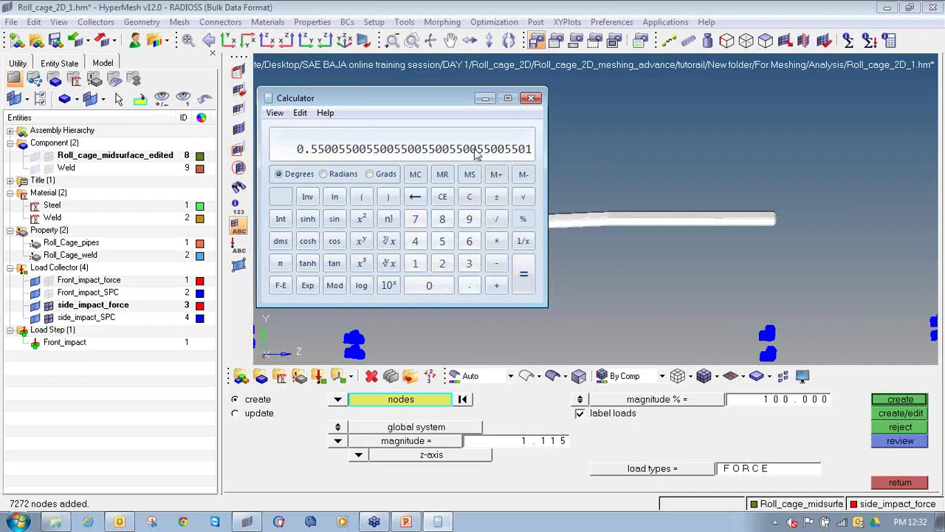
# - Create forces of magnitude 5.501e-01 along the x-axis on the selected side-impact pipe nodes
pyautogui.click(493, 6)
pyautogui.click(496, 443)
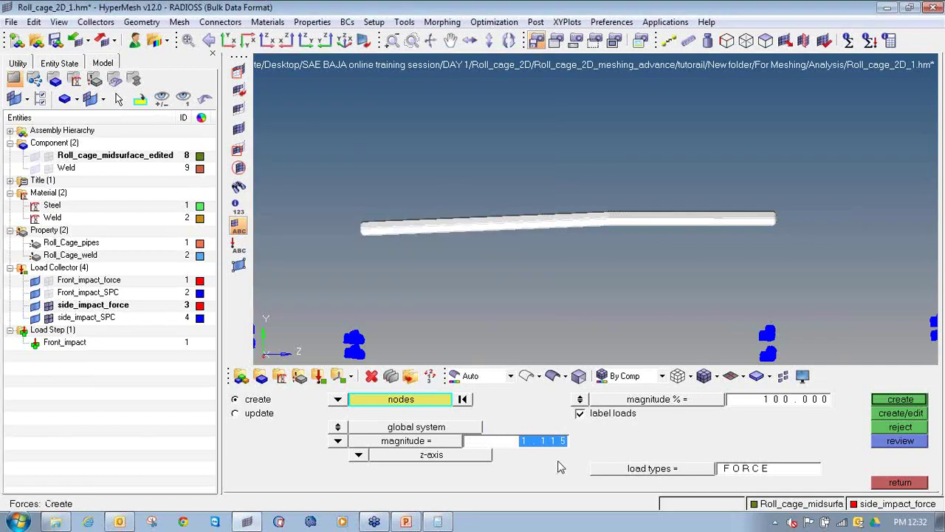
pyautogui.hotkey('ctrl', 'v')
pyautogui.scroll(-2, 522, 258)
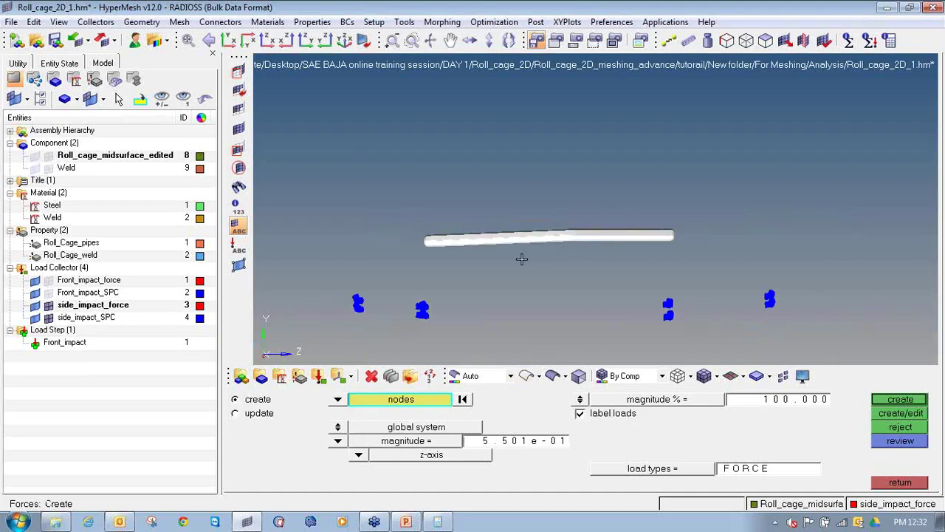
pyautogui.keyDown('ctrl'); pyautogui.moveTo(484, 247); pyautogui.dragTo(390, 284); pyautogui.keyUp('ctrl')
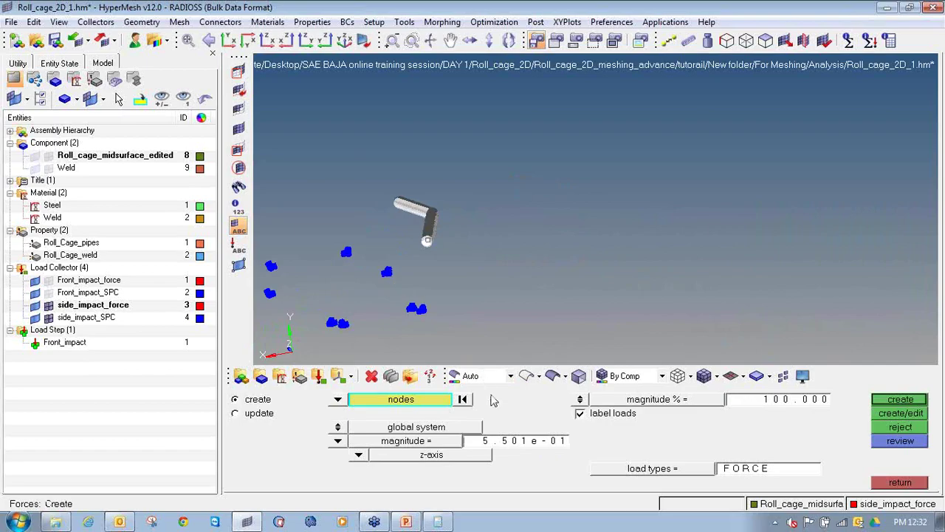
pyautogui.click(358, 455)
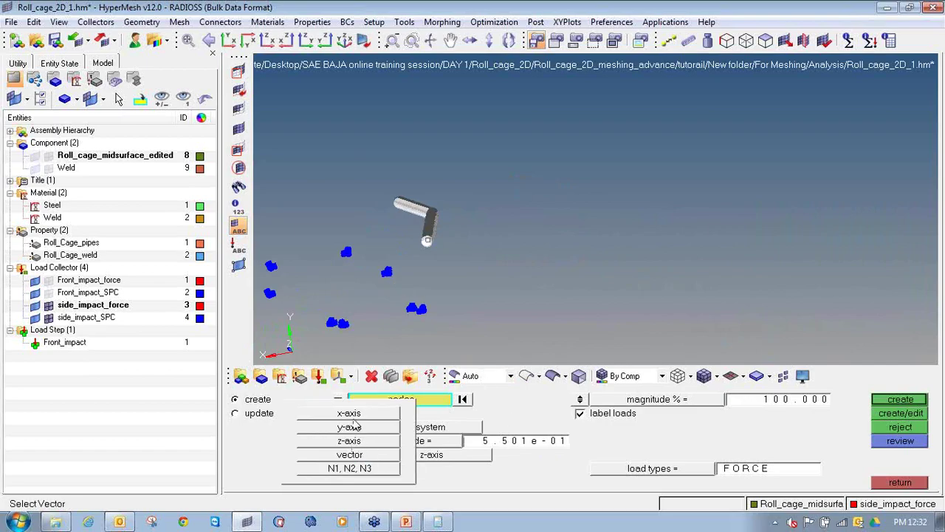
pyautogui.click(348, 413)
pyautogui.click(900, 399)
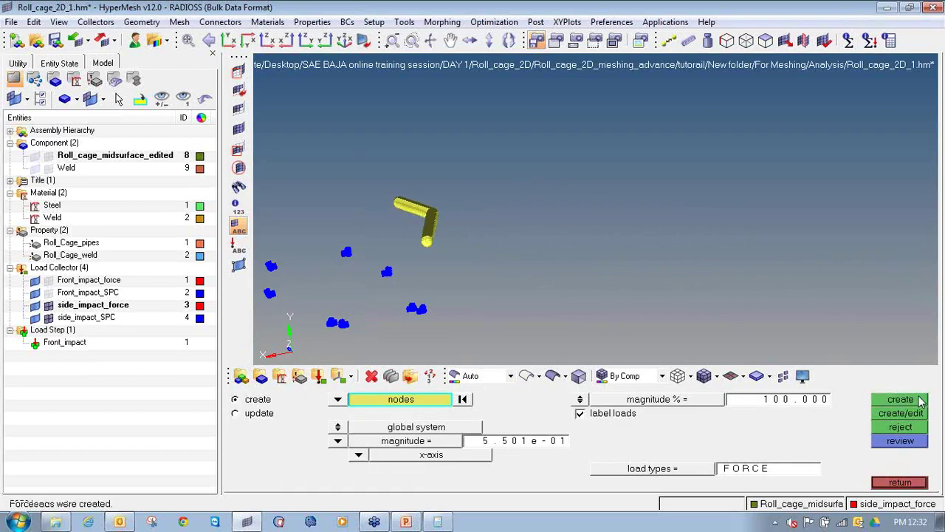
# - Show the Roll_cage_midsurface_edited and Weld meshes again, and set the force display scale to 1000 % magnitude
pyautogui.click(48, 156)
pyautogui.scroll(4, 417, 226)
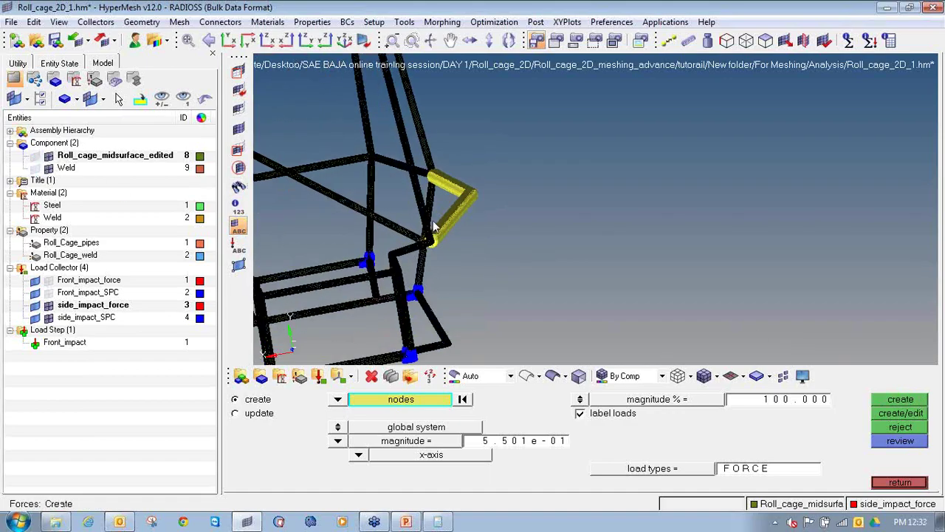
pyautogui.scroll(5, 434, 232)
pyautogui.click(790, 399)
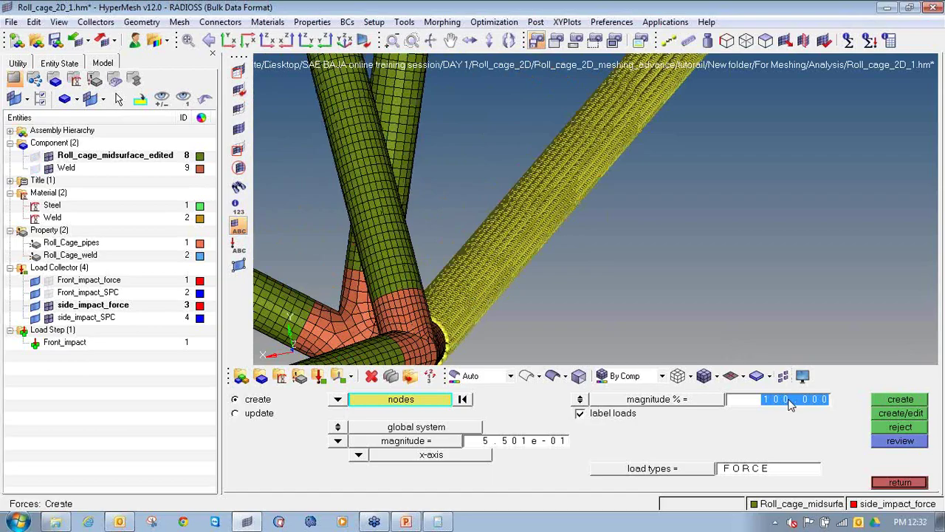
pyautogui.write('1000')
pyautogui.press('Return')
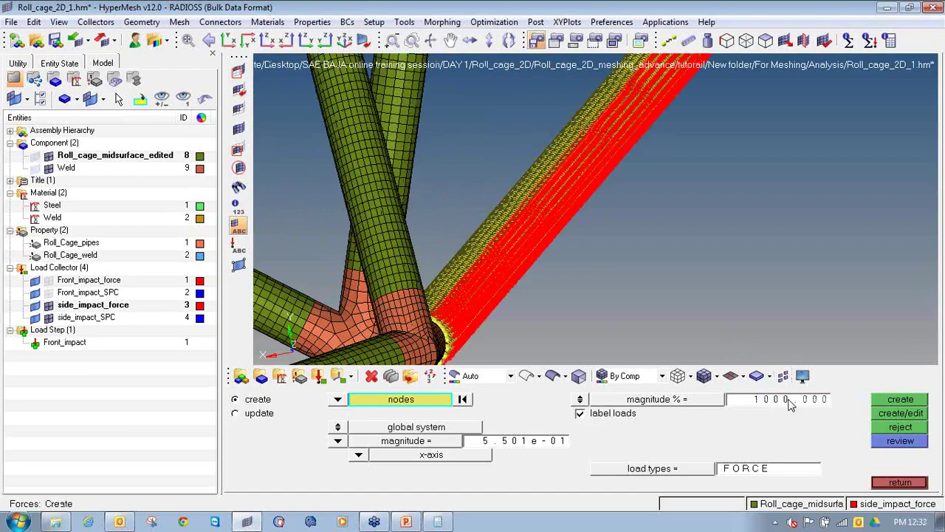
# - Examine the direction and labelled magnitude of the force arrows near the side-impact pipe's end joint, switching the load labels on and back off
pyautogui.scroll(8, 538, 245)
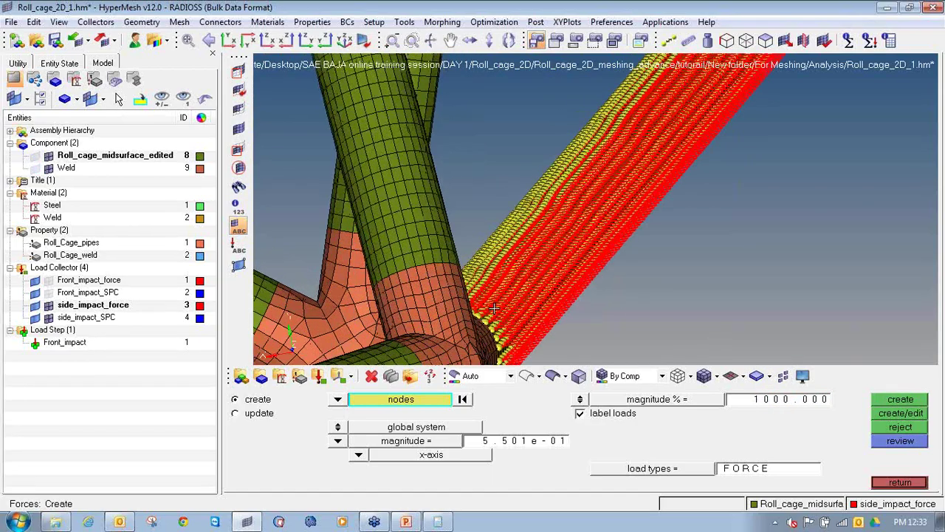
pyautogui.scroll(6, 493, 310)
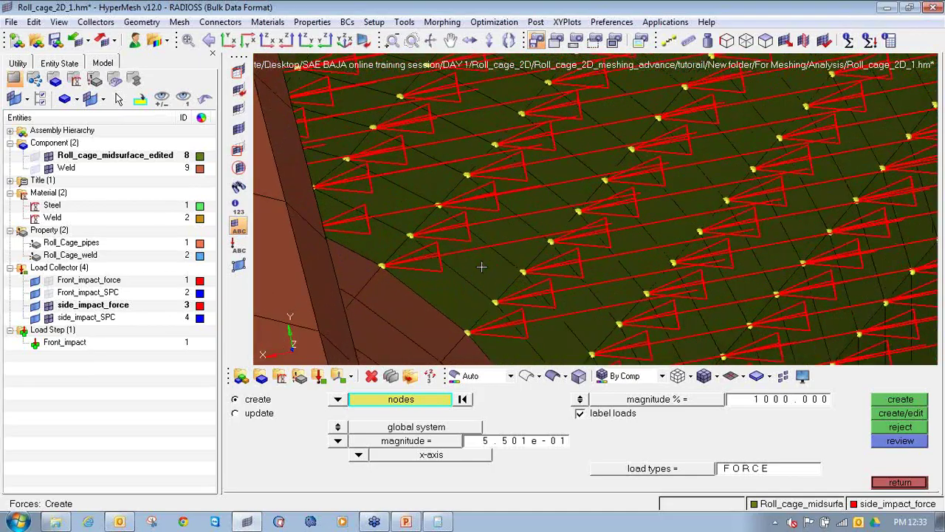
pyautogui.scroll(-8, 487, 269)
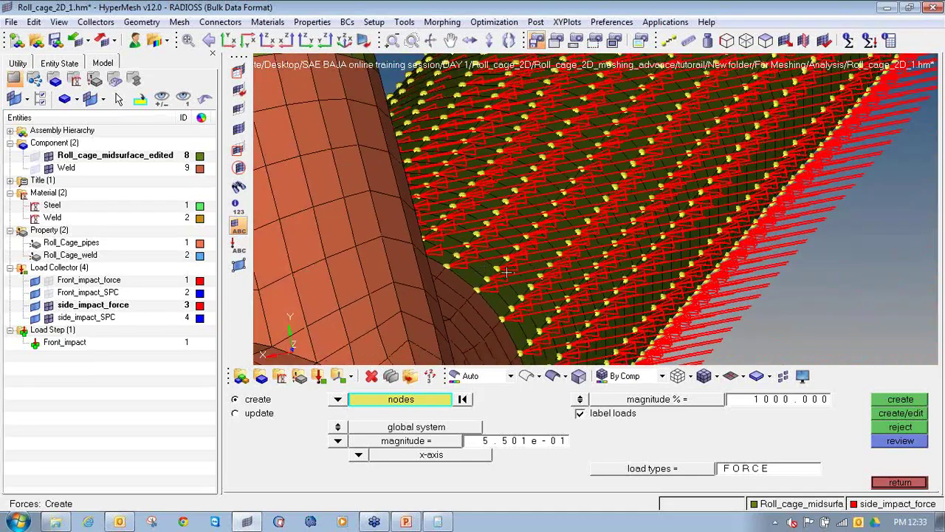
pyautogui.keyDown('ctrl'); pyautogui.moveTo(654, 241); pyautogui.dragTo(649, 168, button='right'); pyautogui.keyUp('ctrl')
pyautogui.click(239, 245)
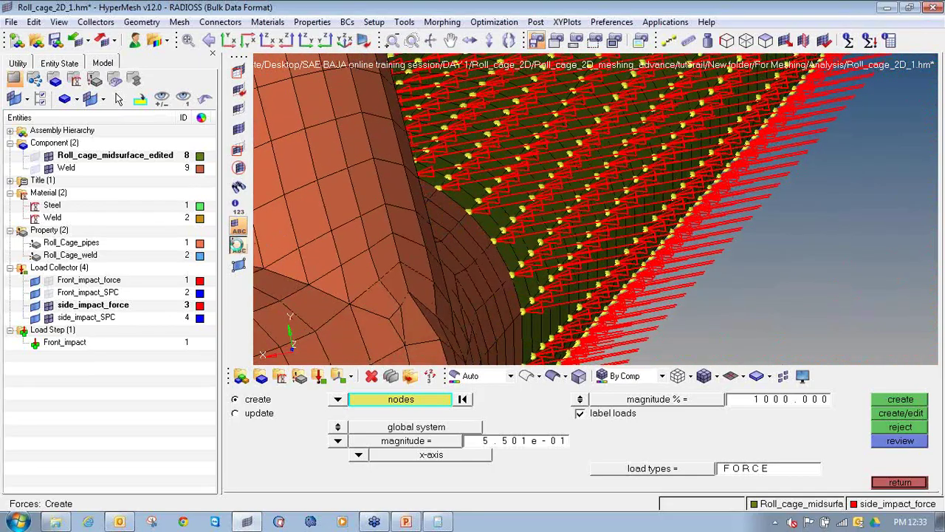
pyautogui.keyDown('ctrl'); pyautogui.moveTo(661, 310); pyautogui.dragTo(666, 241, button='right'); pyautogui.keyUp('ctrl')
pyautogui.scroll(3, 619, 327)
pyautogui.keyDown('ctrl'); pyautogui.scroll(8, 619, 327); pyautogui.keyUp('ctrl')
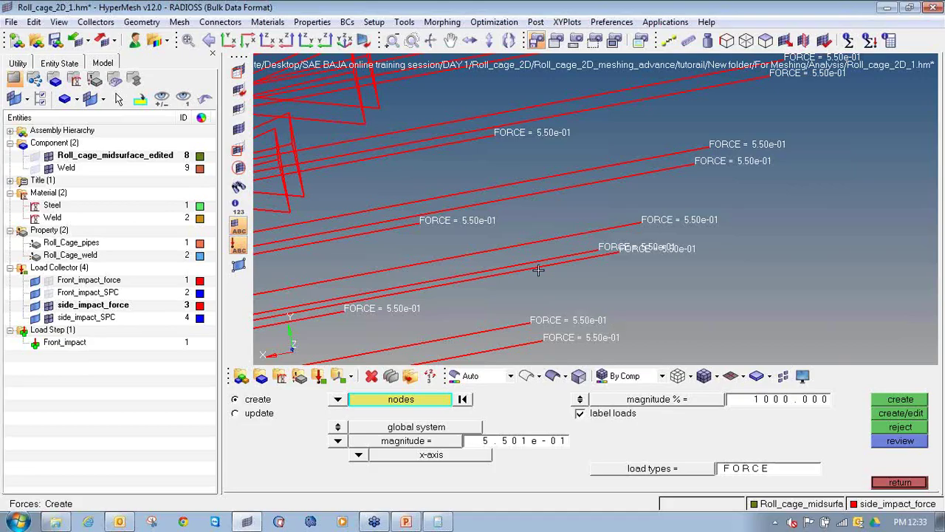
pyautogui.scroll(-6, 537, 269)
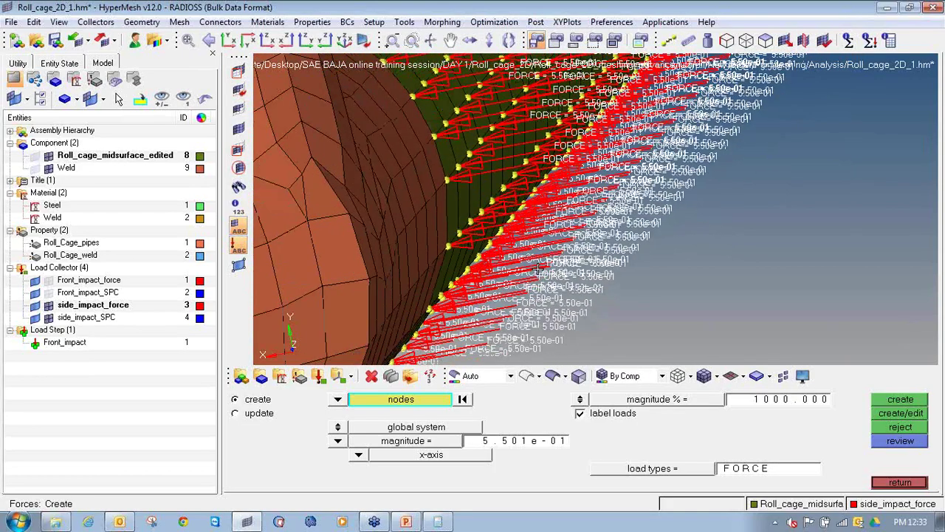
pyautogui.scroll(-6, 537, 269)
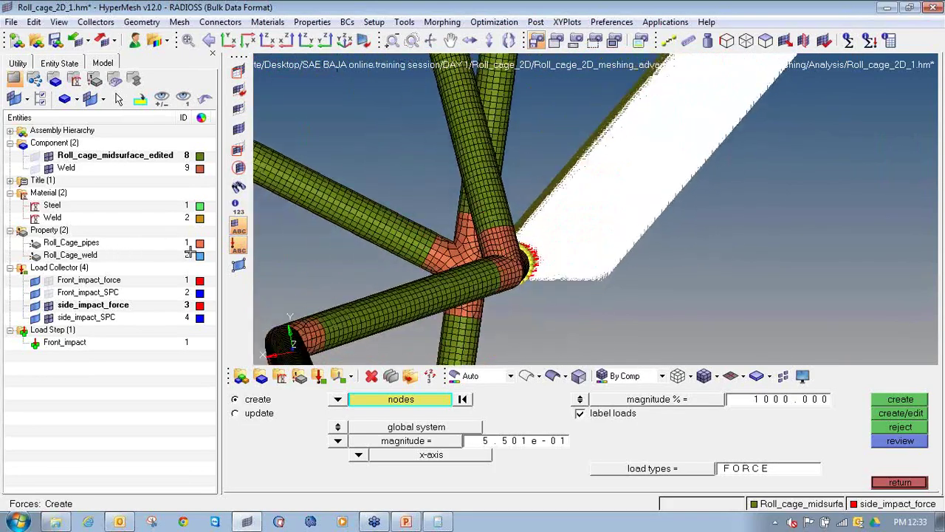
pyautogui.click(232, 250)
# - Clear all temporary nodes from the side-impact pipe and finish the force definition
pyautogui.keyDown('ctrl'); pyautogui.moveTo(519, 257); pyautogui.dragTo(482, 194); pyautogui.keyUp('ctrl')
pyautogui.keyDown('ctrl'); pyautogui.scroll(4, 435, 192); pyautogui.keyUp('ctrl')
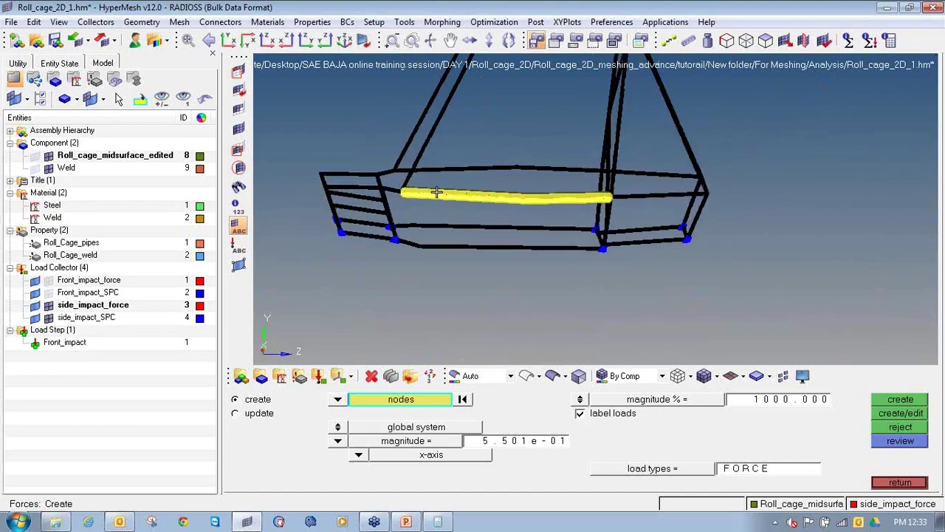
pyautogui.hotkey('shift', 'F2')
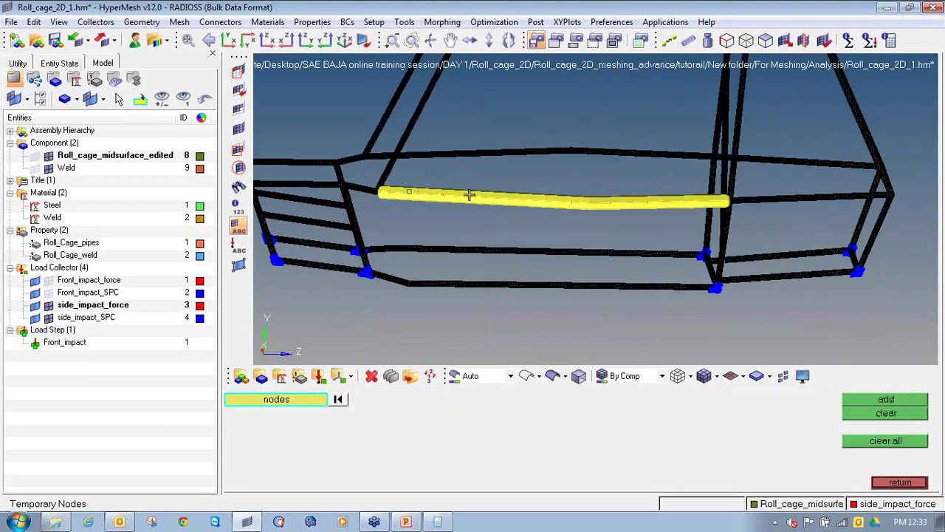
pyautogui.click(862, 443)
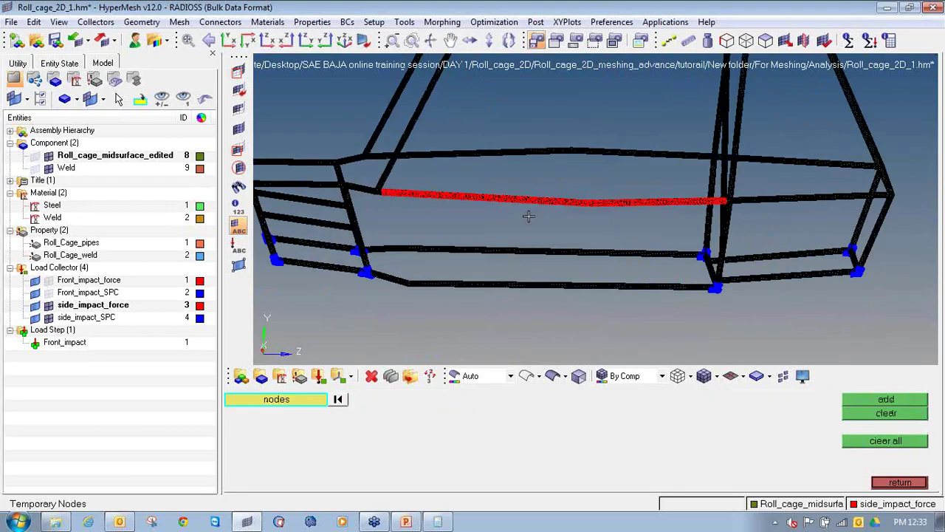
pyautogui.click(921, 485)
pyautogui.keyDown('ctrl'); pyautogui.moveTo(458, 270); pyautogui.dragTo(497, 251); pyautogui.keyUp('ctrl')
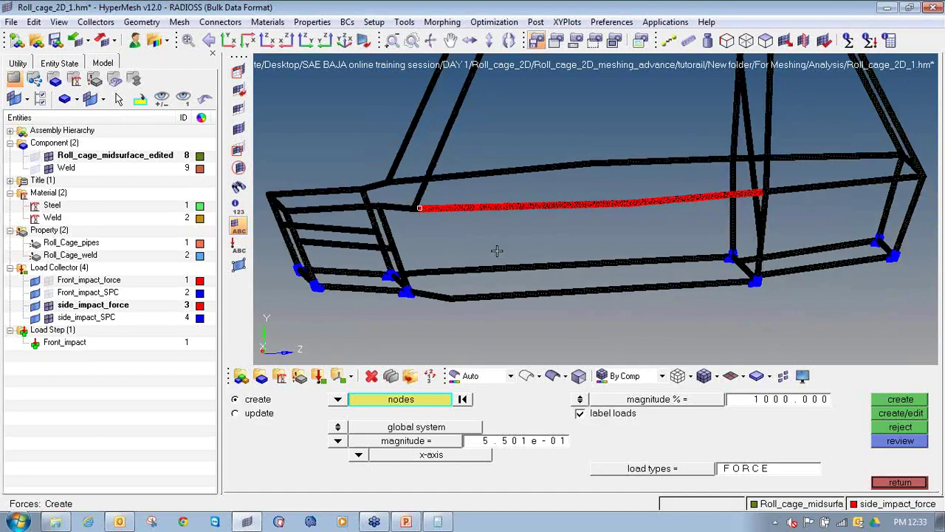
pyautogui.click(897, 484)
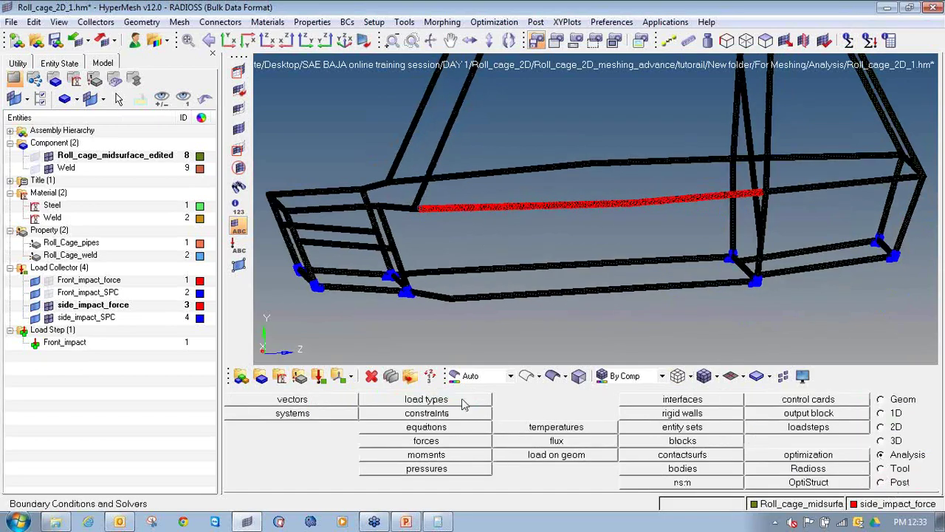
# - Create a linear static load step named Side_impact with side_impact_SPC as its SPC and side_impact_force as its LOAD
pyautogui.click(811, 428)
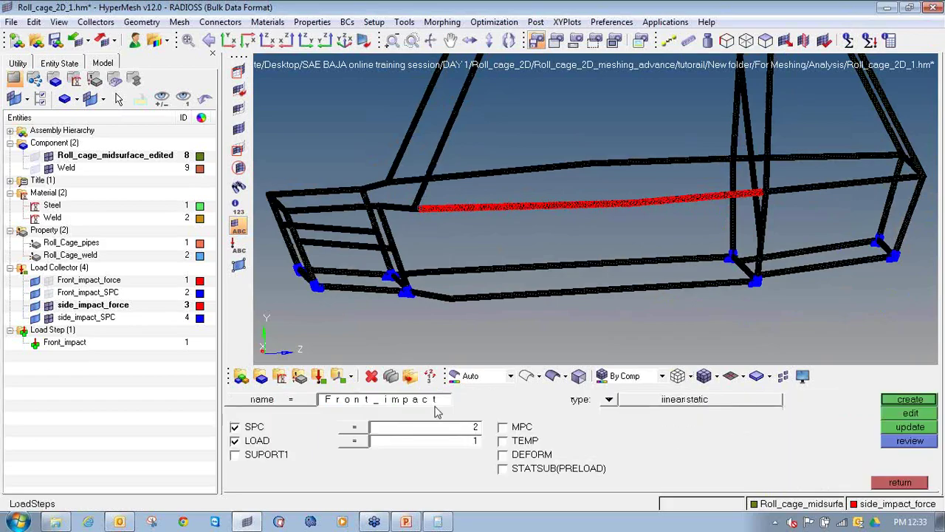
pyautogui.click(435, 403)
pyautogui.write('Side')
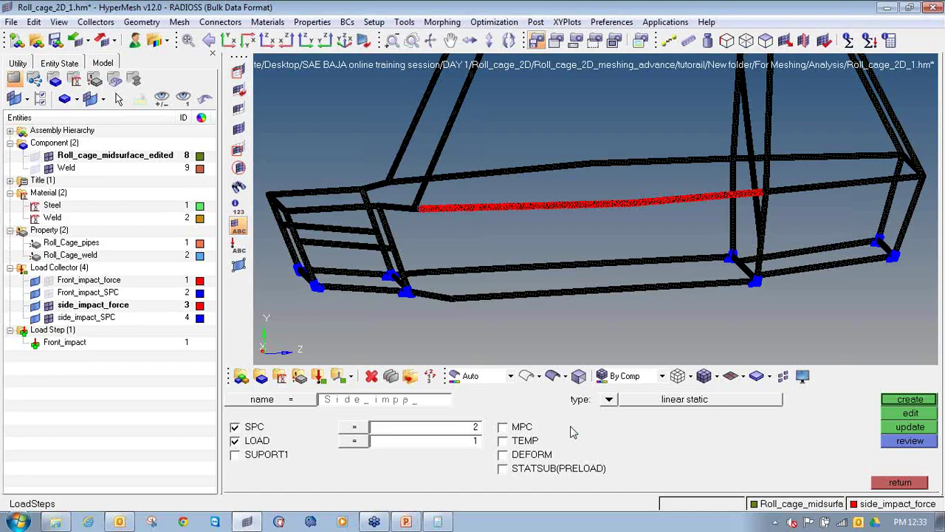
pyautogui.click(424, 432)
pyautogui.click(372, 442)
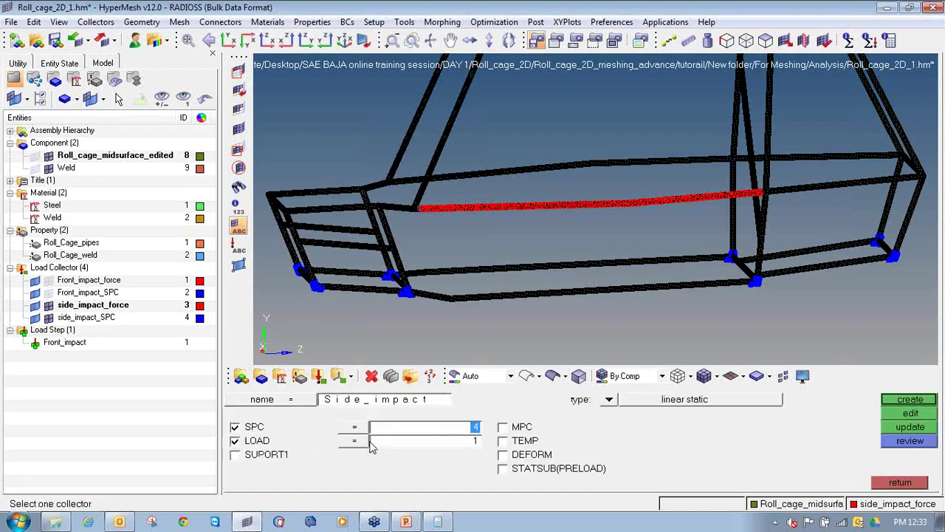
pyautogui.click(417, 442)
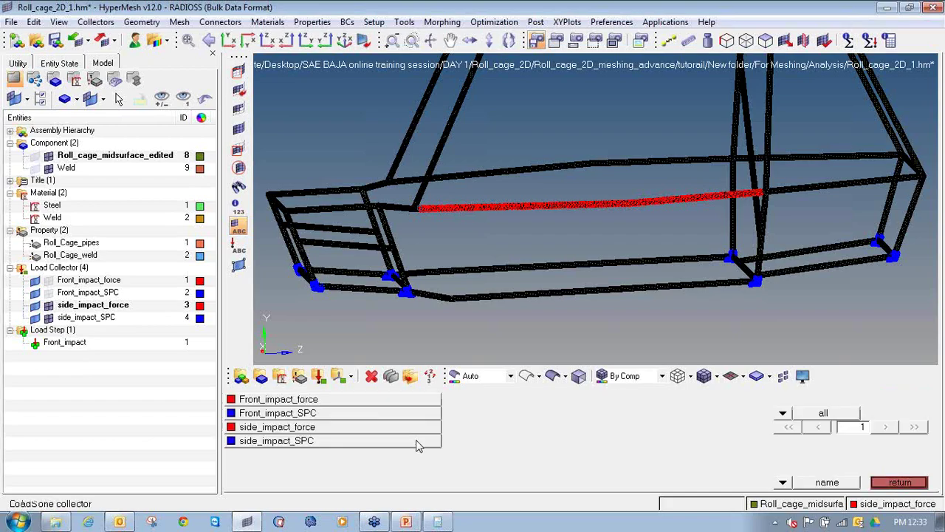
pyautogui.click(361, 430)
pyautogui.click(910, 400)
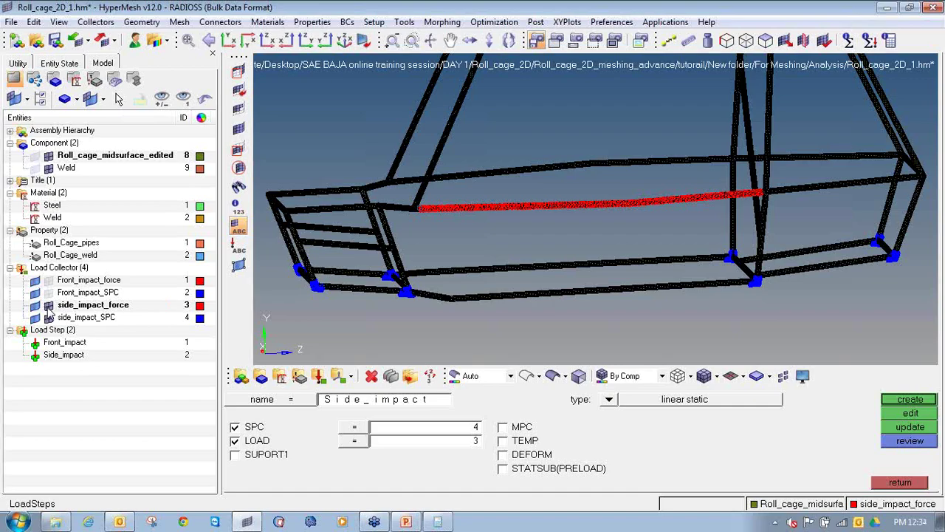
# - Hide the side_impact_force and side_impact_SPC loads, and check the analysis list on the PowerPoint topics slide before returning to HyperMesh
pyautogui.click(48, 305)
pyautogui.click(48, 318)
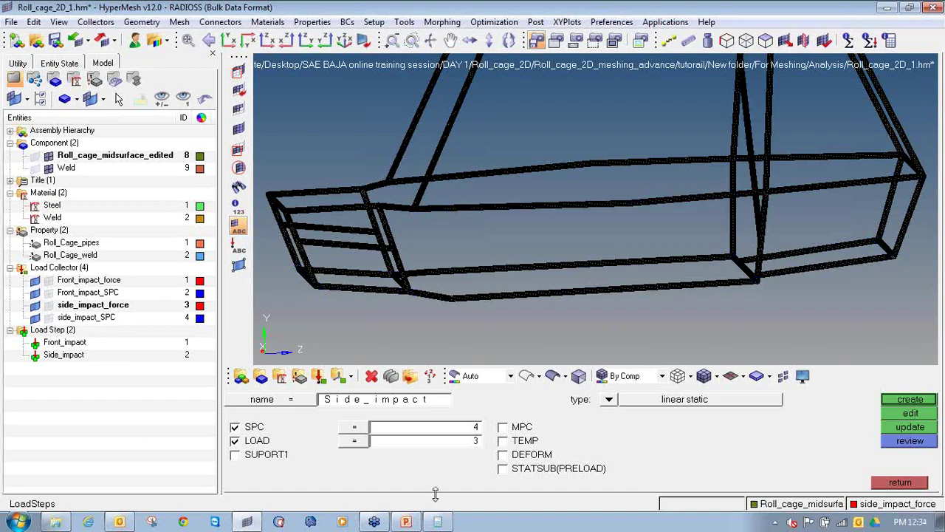
pyautogui.click(406, 521)
pyautogui.click(96, 262)
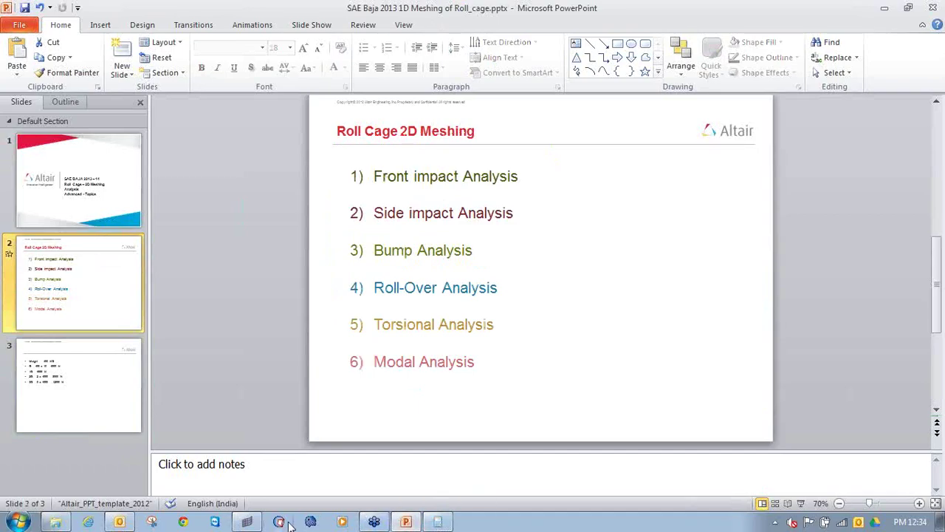
pyautogui.click(247, 522)
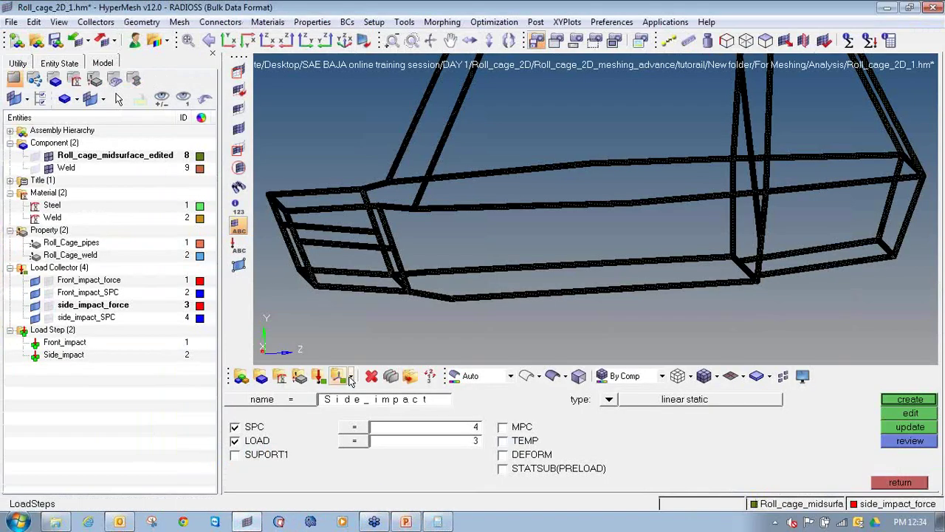
# - Create a red load collector named Bump_force with no card image
pyautogui.click(322, 375)
pyautogui.click(487, 401)
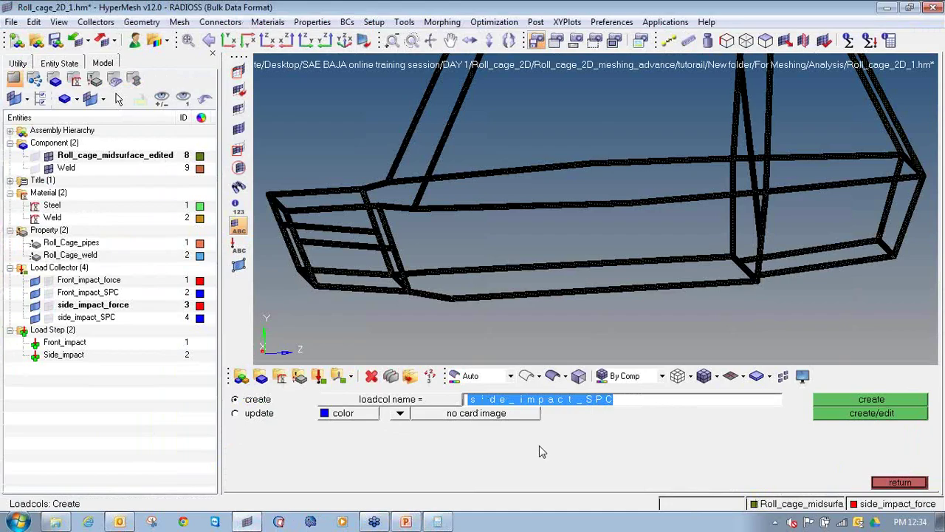
pyautogui.write('Bum')
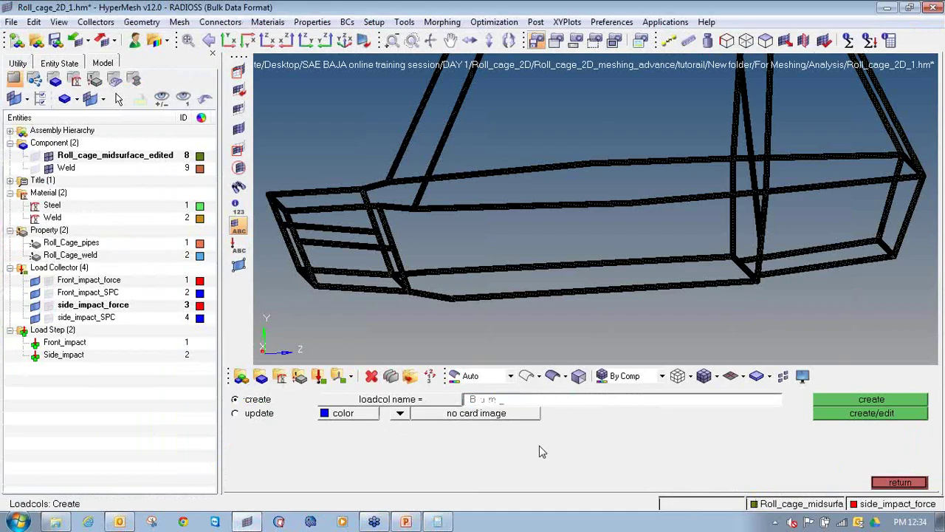
pyautogui.write('p_force')
pyautogui.click(334, 415)
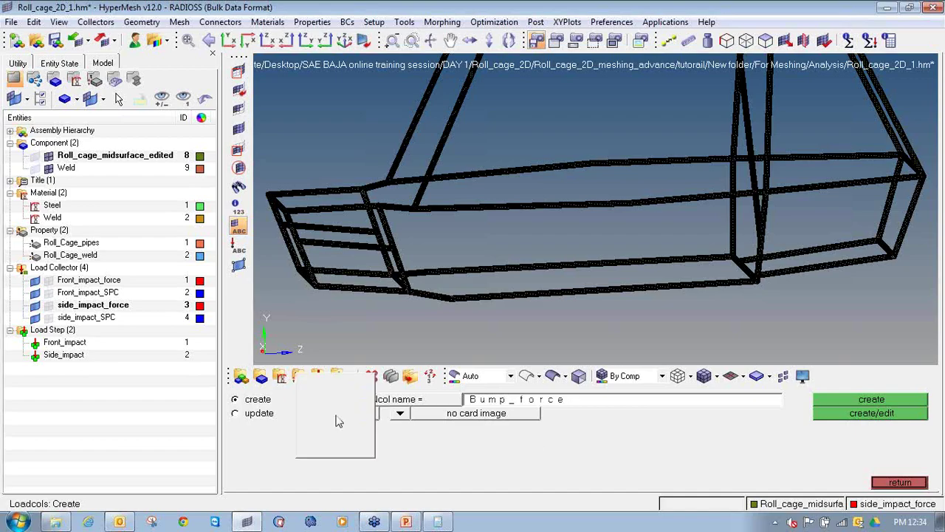
pyautogui.click(336, 403)
pyautogui.click(823, 402)
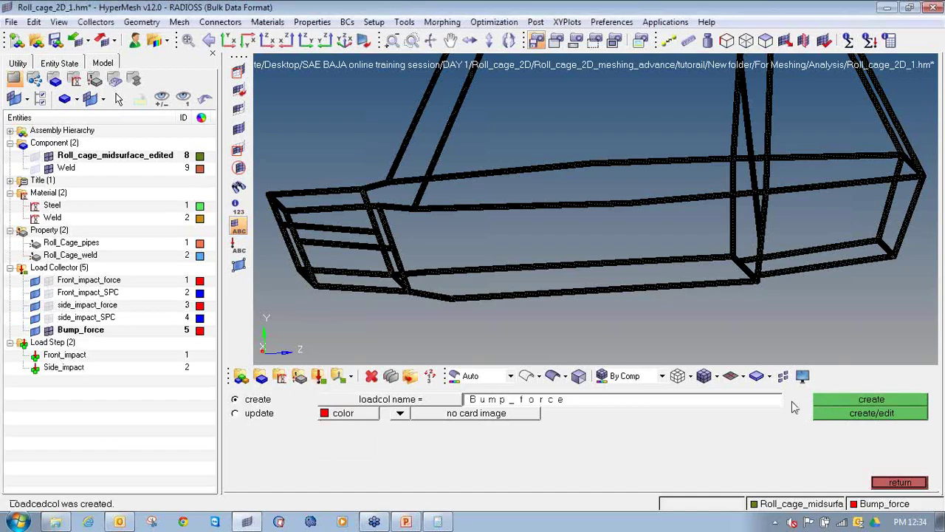
# - Create a blue load collector named Bump_SPC with no card image, and close the load collector and load step definitions
pyautogui.click(703, 399)
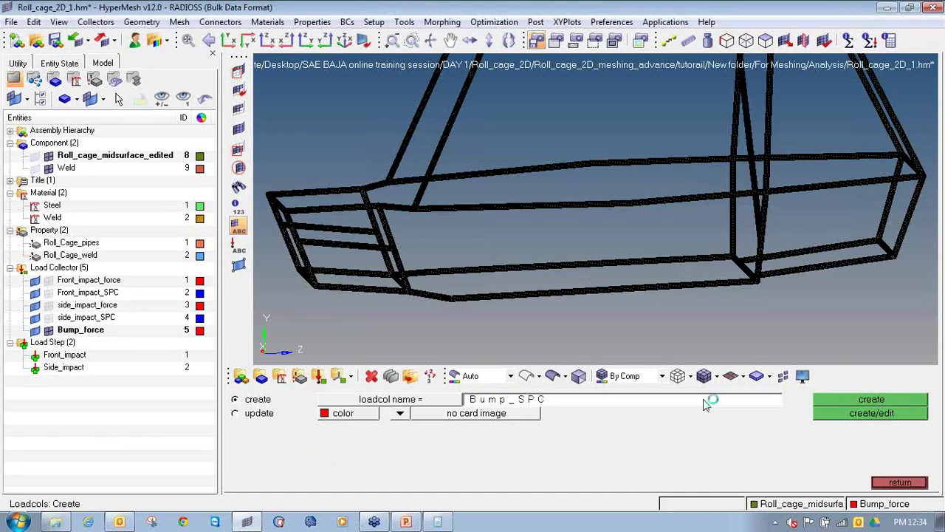
pyautogui.click(326, 416)
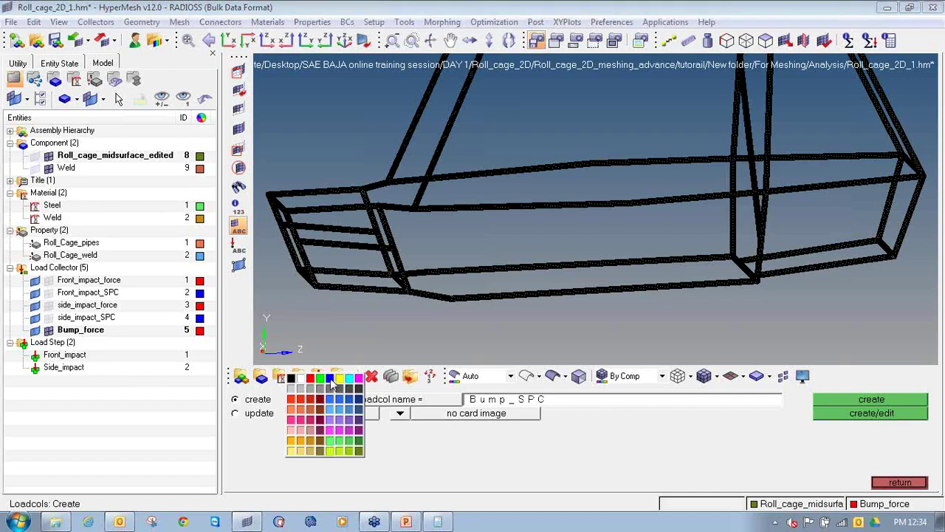
pyautogui.click(335, 385)
pyautogui.click(818, 403)
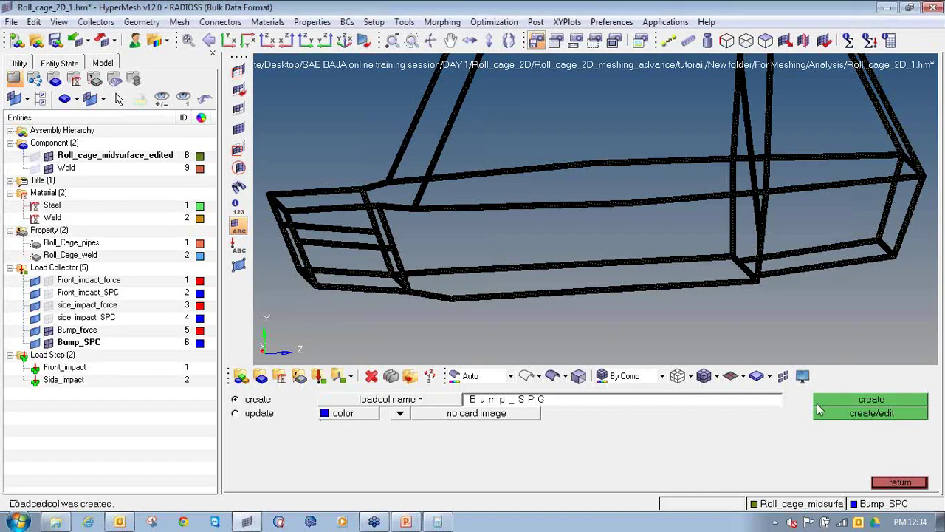
pyautogui.click(885, 483)
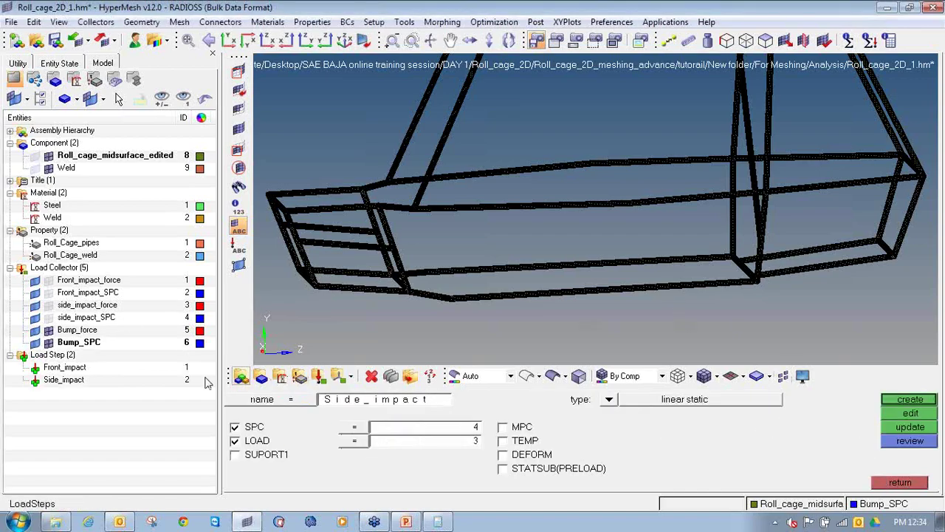
pyautogui.click(879, 484)
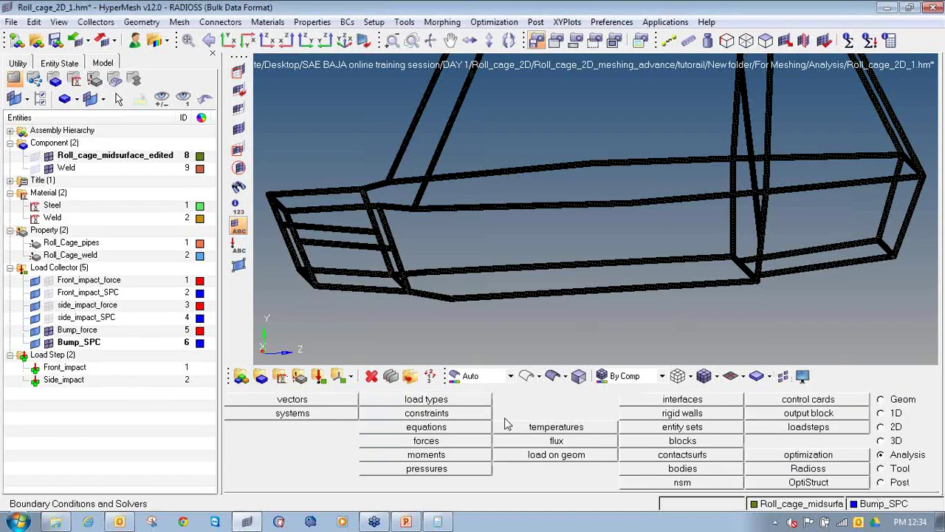
# - Start creating constraints and hide the Roll_cage_midsurface_edited mesh so that only the weld joints are displayed
pyautogui.click(438, 415)
pyautogui.keyDown('ctrl'); pyautogui.moveTo(526, 215); pyautogui.dragTo(500, 206); pyautogui.keyUp('ctrl')
pyautogui.keyDown('ctrl'); pyautogui.moveTo(685, 253); pyautogui.dragTo(631, 288); pyautogui.keyUp('ctrl')
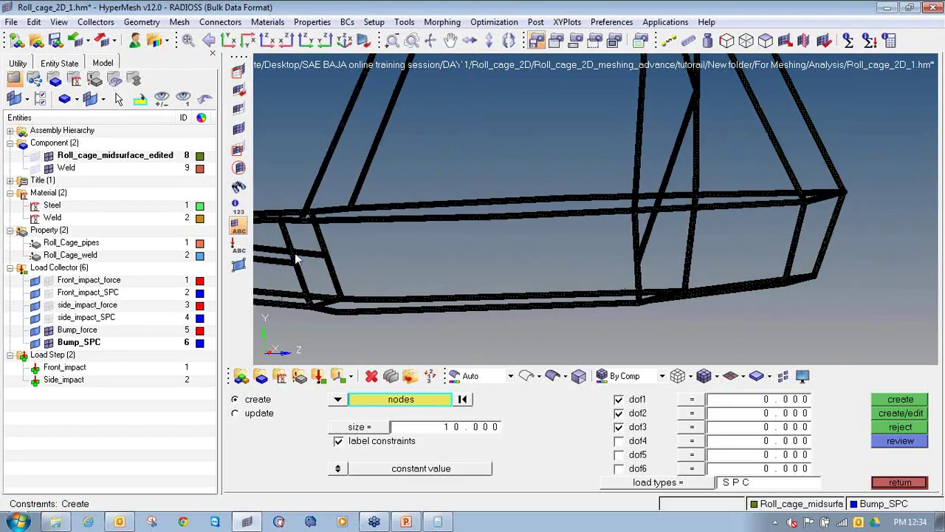
pyautogui.keyDown('ctrl'); pyautogui.scroll(7, 698, 319); pyautogui.keyUp('ctrl')
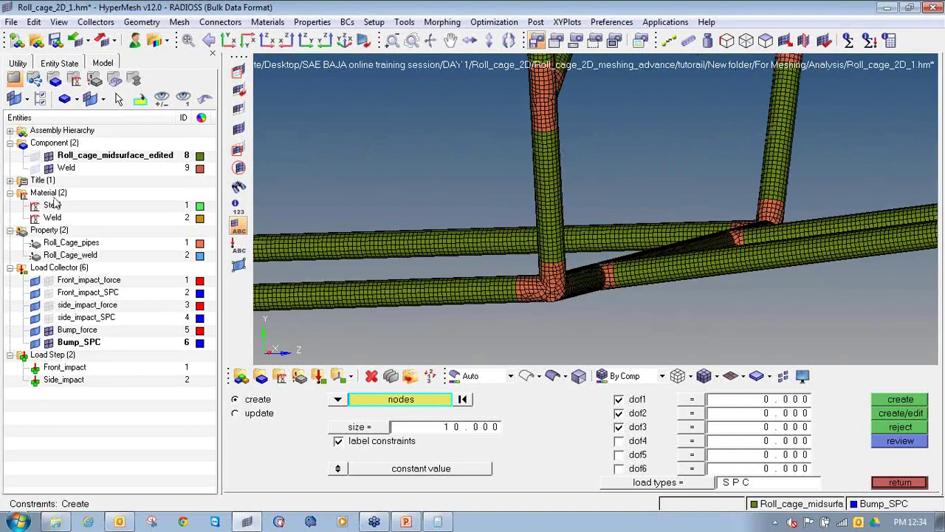
pyautogui.click(48, 156)
# - Select all nodes of the lower weld joints at the middle and rear of the cage for the bump constraints
pyautogui.keyDown('ctrl'); pyautogui.moveTo(447, 270); pyautogui.dragTo(468, 267); pyautogui.keyUp('ctrl')
pyautogui.scroll(2, 468, 267)
pyautogui.keyDown('shift'); pyautogui.moveTo(425, 198); pyautogui.dragTo(593, 328); pyautogui.keyUp('shift')
pyautogui.keyDown('ctrl'); pyautogui.scroll(-4, 584, 288); pyautogui.keyUp('ctrl')
pyautogui.keyDown('ctrl'); pyautogui.scroll(3, 583, 288); pyautogui.keyUp('ctrl')
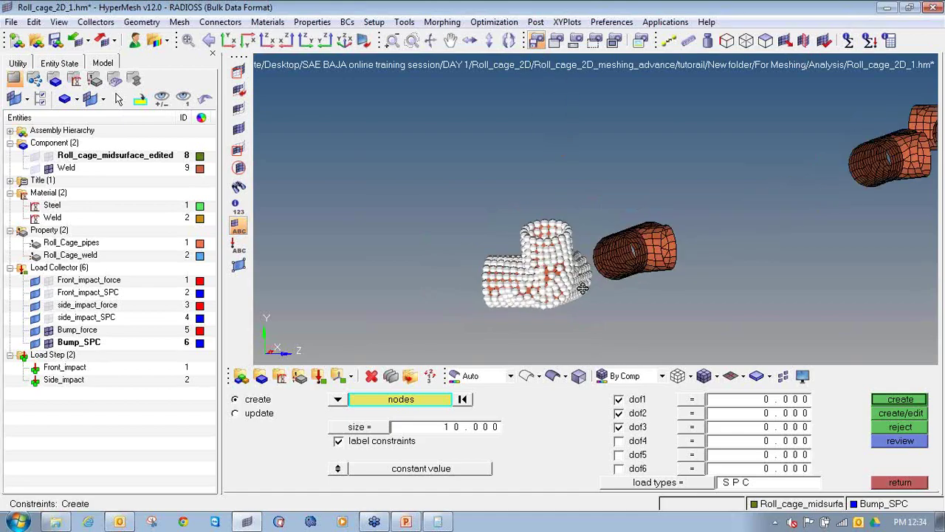
pyautogui.moveTo(583, 288)
pyautogui.keyDown('ctrl'); pyautogui.mouseDown()
pyautogui.moveTo(482, 245)
pyautogui.moveTo(594, 331)
pyautogui.mouseUp(); pyautogui.keyUp('ctrl')
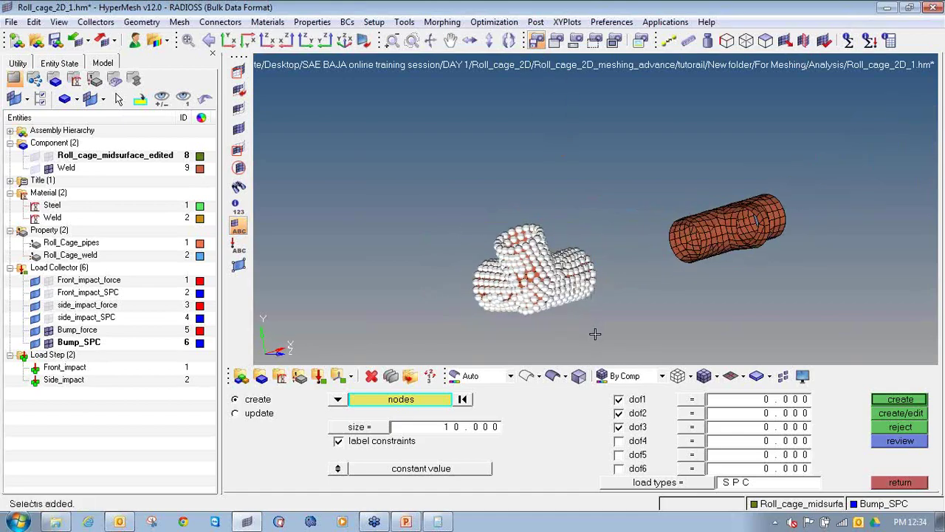
pyautogui.keyDown('ctrl'); pyautogui.scroll(-3, 594, 328); pyautogui.keyUp('ctrl')
pyautogui.keyDown('ctrl'); pyautogui.scroll(-2, 582, 316); pyautogui.keyUp('ctrl')
pyautogui.keyDown('ctrl'); pyautogui.moveTo(715, 255); pyautogui.dragTo(478, 241, button='right'); pyautogui.keyUp('ctrl')
pyautogui.keyDown('ctrl'); pyautogui.scroll(4, 687, 188); pyautogui.keyUp('ctrl')
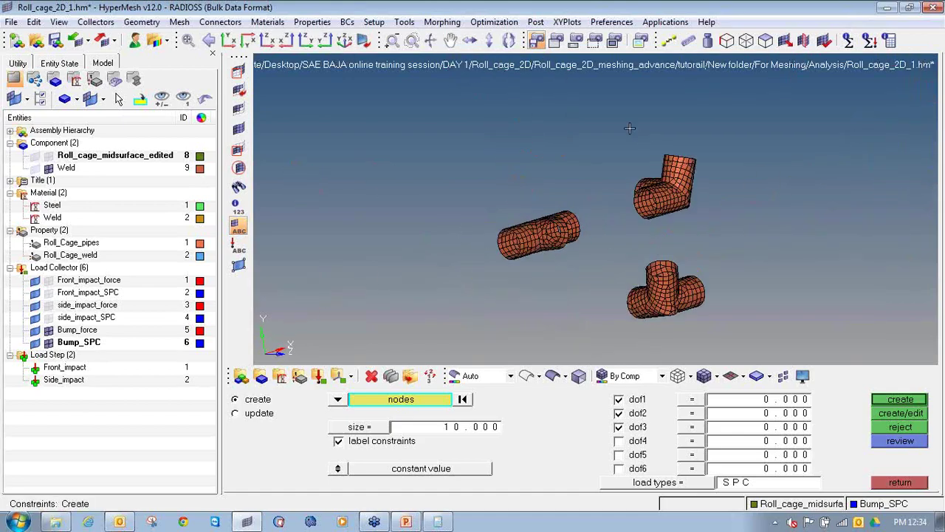
pyautogui.keyDown('shift'); pyautogui.moveTo(634, 134); pyautogui.dragTo(711, 240); pyautogui.keyUp('shift')
pyautogui.keyDown('shift'); pyautogui.moveTo(628, 150); pyautogui.dragTo(687, 249); pyautogui.keyUp('shift')
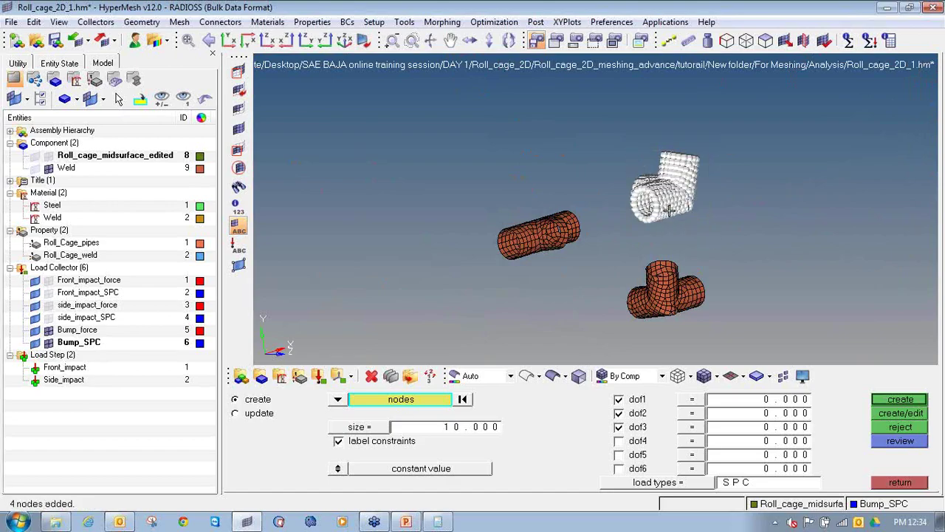
# - Add the nodes of the upper middle and rear weld joints and create SPC constraints fixing dof1, dof2 and dof3 at 0
pyautogui.keyDown('ctrl'); pyautogui.scroll(-4, 668, 209); pyautogui.keyUp('ctrl')
pyautogui.moveTo(666, 206)
pyautogui.keyDown('ctrl'); pyautogui.mouseDown()
pyautogui.moveTo(631, 243)
pyautogui.moveTo(678, 244)
pyautogui.moveTo(675, 222)
pyautogui.mouseUp(); pyautogui.keyUp('ctrl')
pyautogui.keyDown('ctrl'); pyautogui.moveTo(675, 183); pyautogui.dragTo(618, 245); pyautogui.keyUp('ctrl')
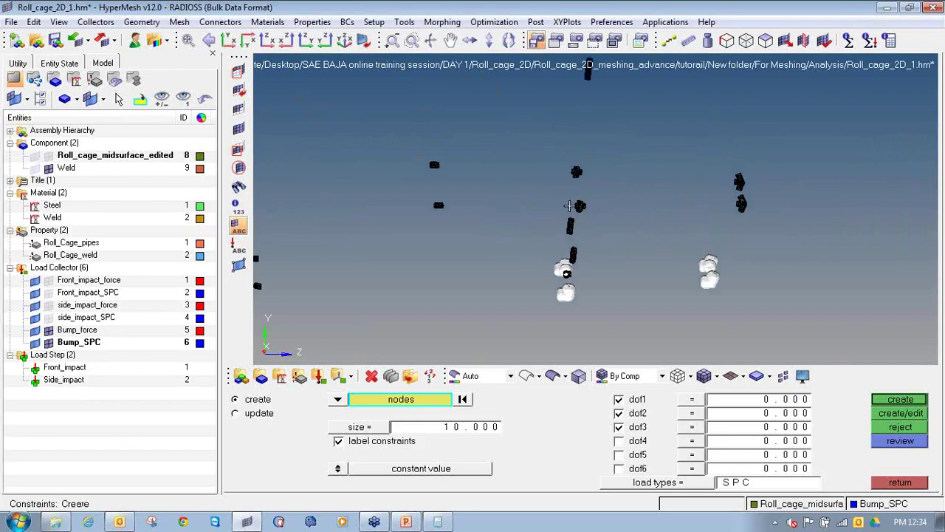
pyautogui.scroll(2, 591, 205)
pyautogui.keyDown('ctrl'); pyautogui.moveTo(590, 205); pyautogui.dragTo(585, 192); pyautogui.keyUp('ctrl')
pyautogui.keyDown('shift'); pyautogui.moveTo(543, 144); pyautogui.dragTo(626, 212); pyautogui.keyUp('shift')
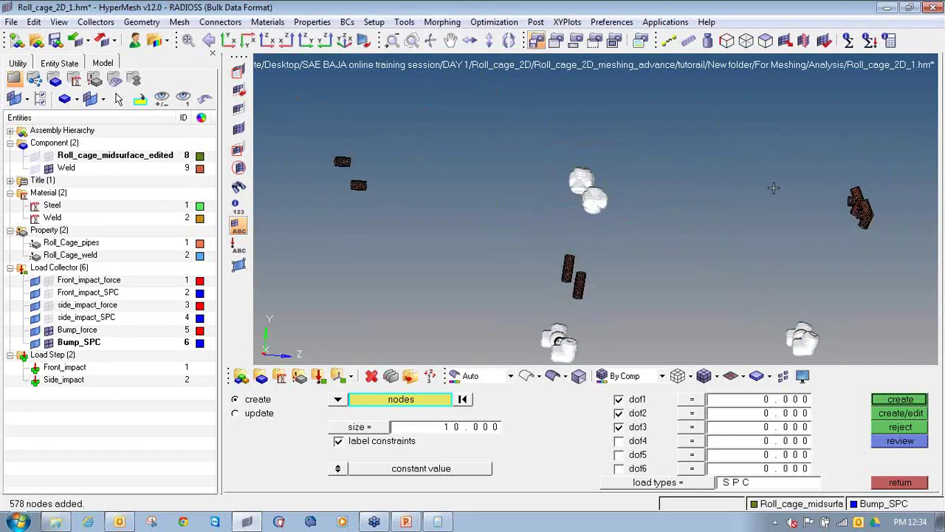
pyautogui.keyDown('shift'); pyautogui.moveTo(827, 172); pyautogui.dragTo(895, 251); pyautogui.keyUp('shift')
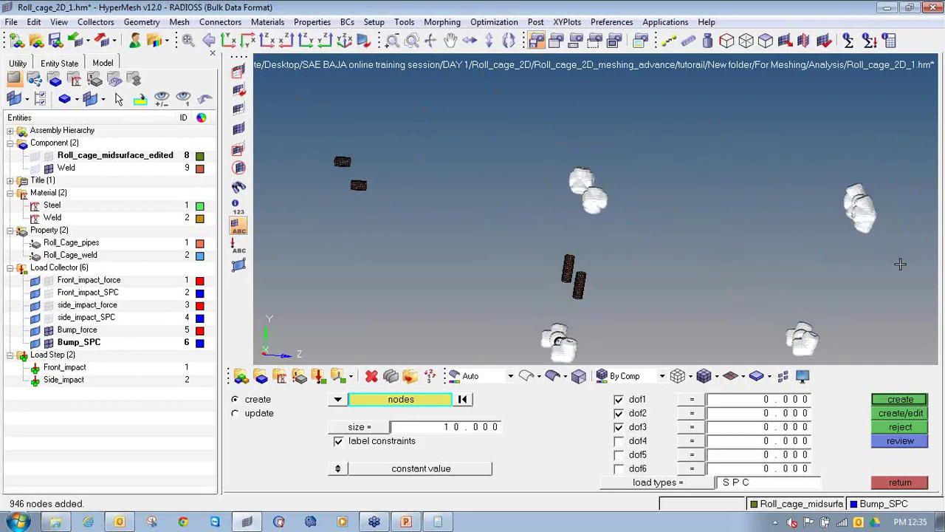
pyautogui.click(909, 403)
# - Examine the bump constraints and the front-end joints on the full cage, showing the Roll_cage_midsurface_edited mesh and hiding it again
pyautogui.keyDown('ctrl'); pyautogui.moveTo(562, 222); pyautogui.dragTo(389, 209); pyautogui.keyUp('ctrl')
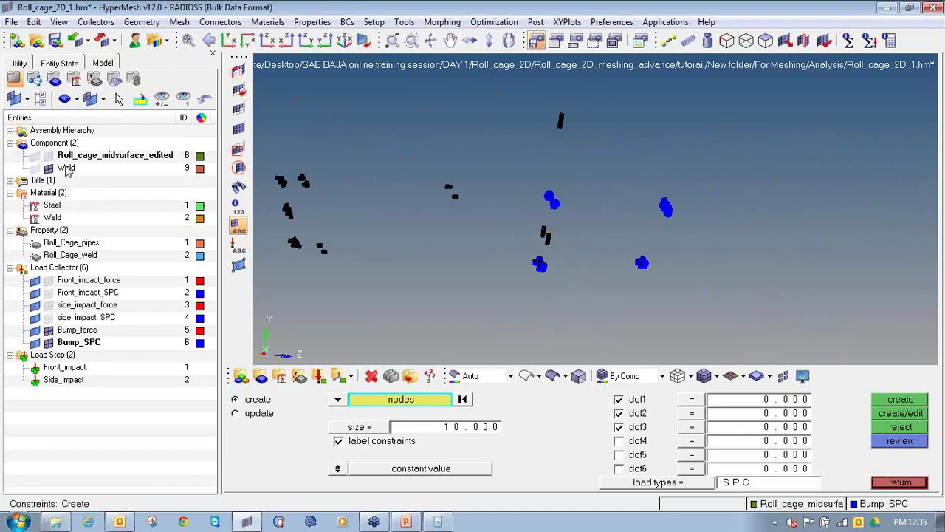
pyautogui.click(50, 156)
pyautogui.keyDown('ctrl'); pyautogui.moveTo(494, 205); pyautogui.dragTo(609, 223); pyautogui.keyUp('ctrl')
pyautogui.keyDown('ctrl'); pyautogui.moveTo(609, 222); pyautogui.dragTo(709, 224, button='right'); pyautogui.keyUp('ctrl')
pyautogui.keyDown('ctrl'); pyautogui.scroll(5, 401, 258); pyautogui.keyUp('ctrl')
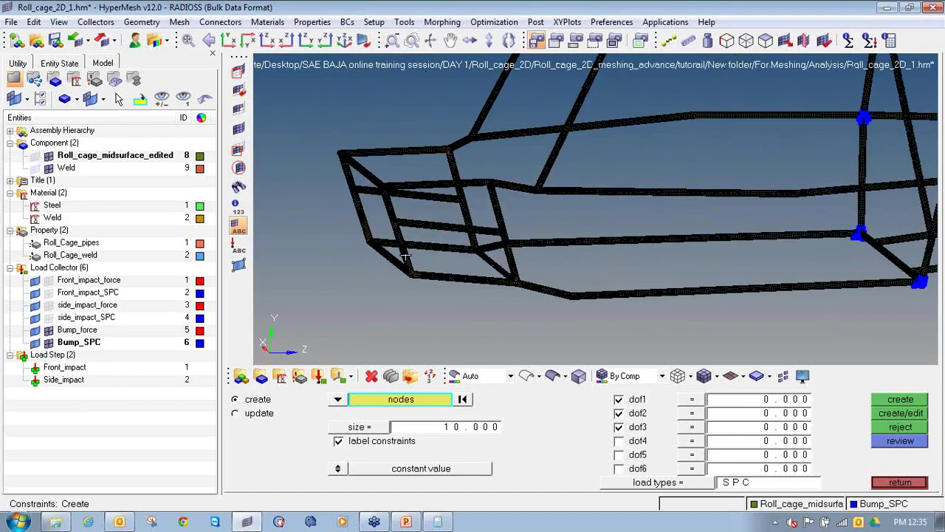
pyautogui.keyDown('ctrl'); pyautogui.moveTo(481, 226); pyautogui.dragTo(449, 221); pyautogui.keyUp('ctrl')
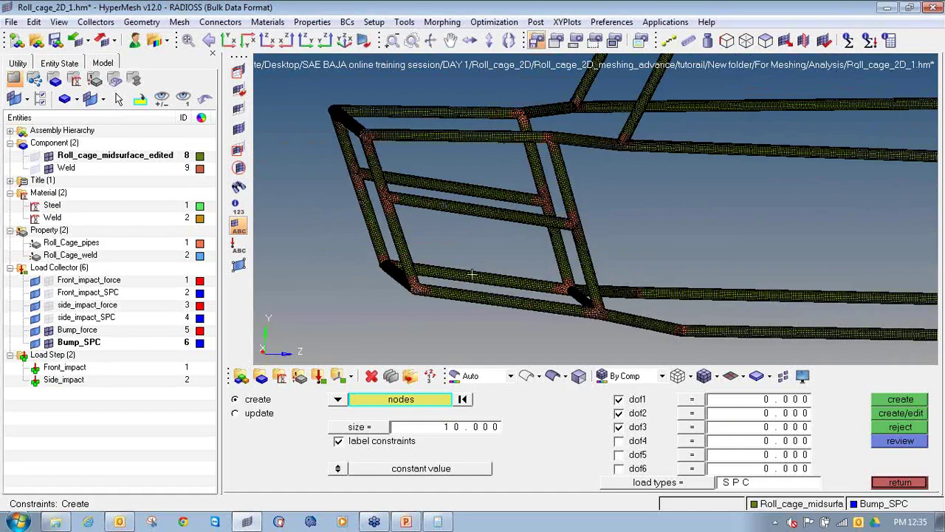
pyautogui.click(48, 156)
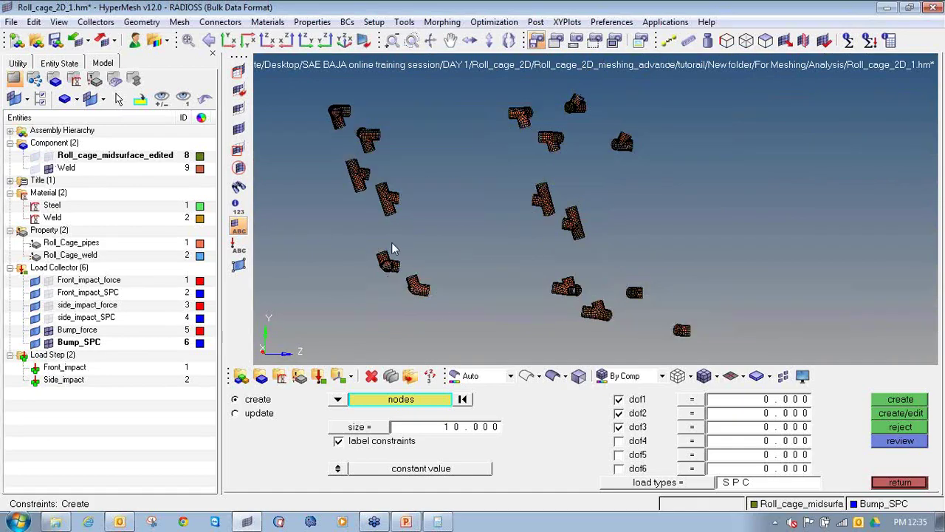
# - Finish the constraints, start creating forces with Bump_force as the current load collector, and bring the front weld joints into view
pyautogui.click(875, 484)
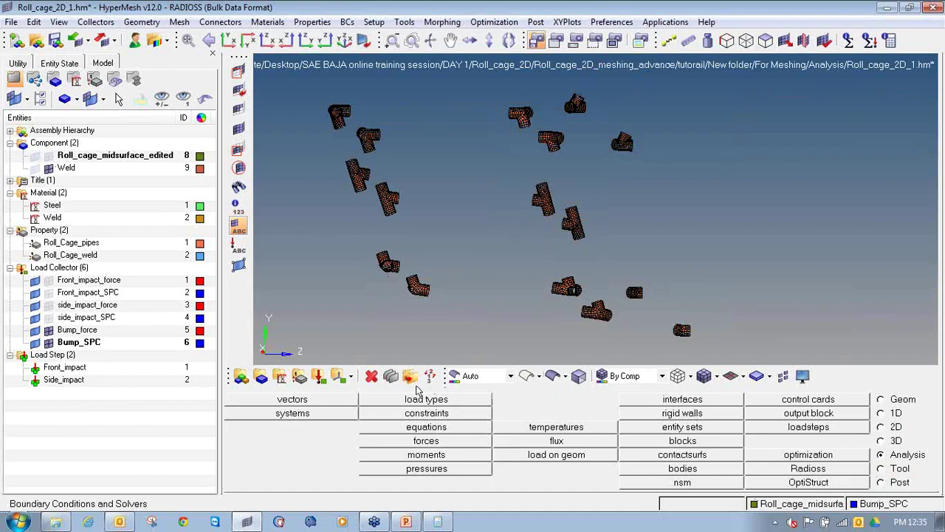
pyautogui.click(446, 445)
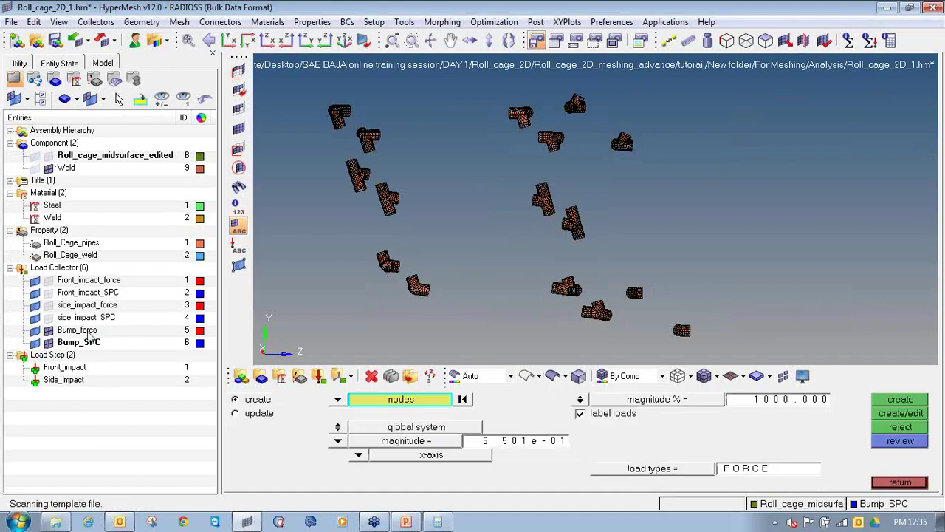
pyautogui.rightClick(87, 334)
pyautogui.click(125, 284)
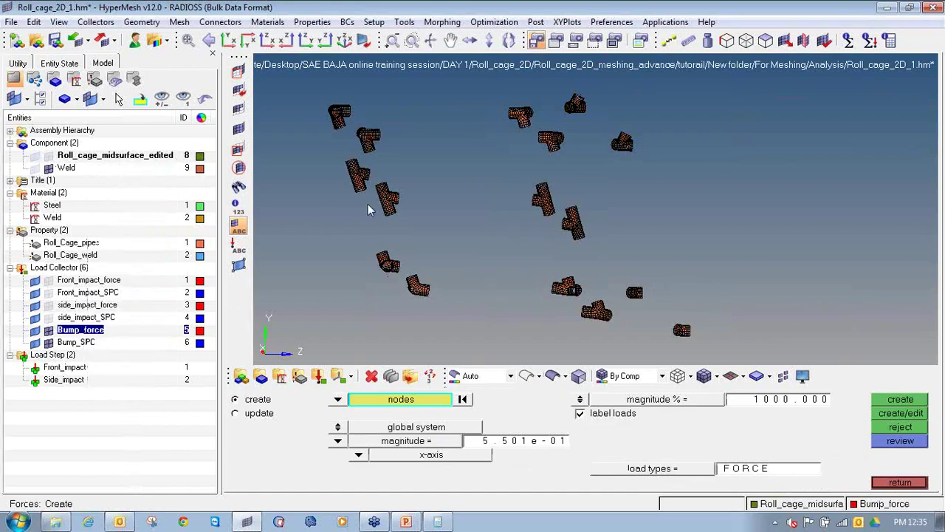
pyautogui.scroll(2, 337, 186)
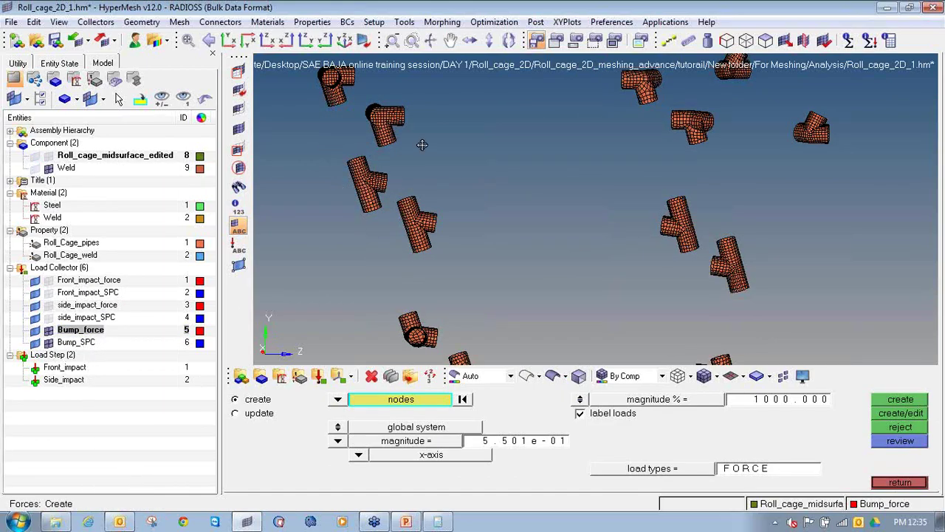
pyautogui.keyDown('ctrl'); pyautogui.moveTo(423, 145); pyautogui.dragTo(416, 140); pyautogui.keyUp('ctrl')
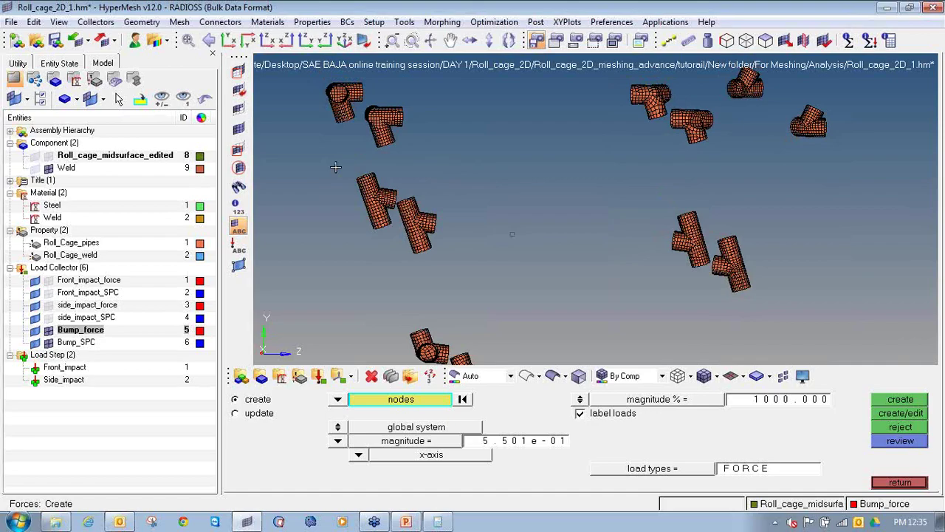
pyautogui.keyDown('shift'); pyautogui.moveTo(335, 163); pyautogui.dragTo(465, 275); pyautogui.keyUp('shift')
pyautogui.keyDown('shift'); pyautogui.moveTo(637, 198); pyautogui.dragTo(770, 303); pyautogui.keyUp('shift')
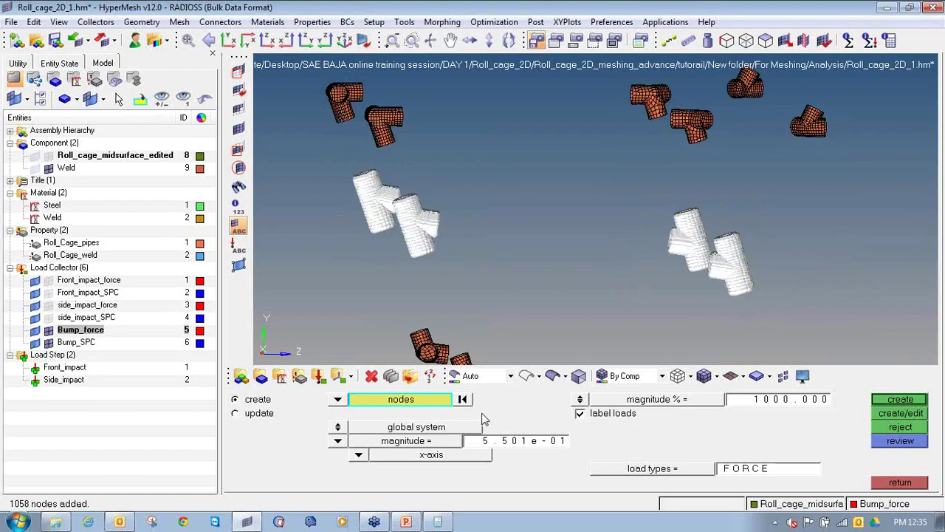
pyautogui.click(462, 400)
# - Start creating temporary nodes and select all nodes of the four upper front weld joints on both sides
pyautogui.hotkey('shift', 'F2')
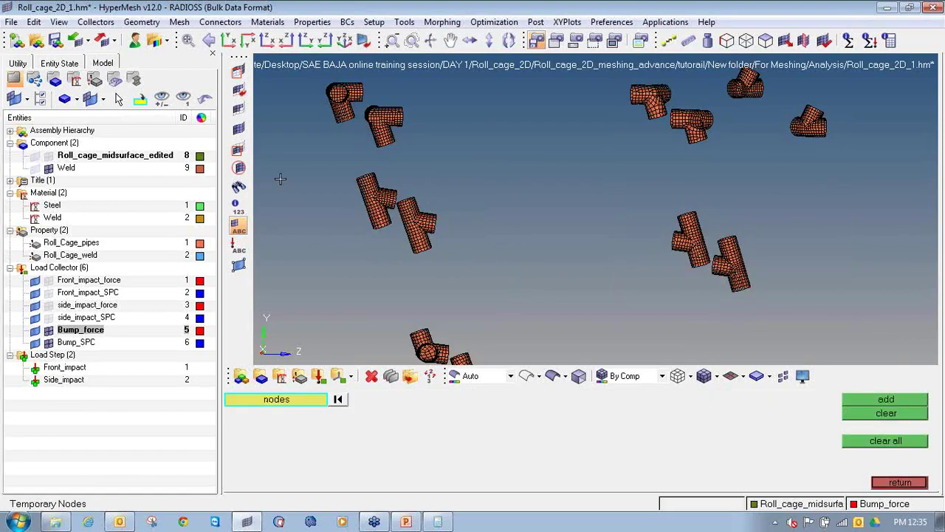
pyautogui.keyDown('shift'); pyautogui.moveTo(322, 167); pyautogui.dragTo(455, 257); pyautogui.keyUp('shift')
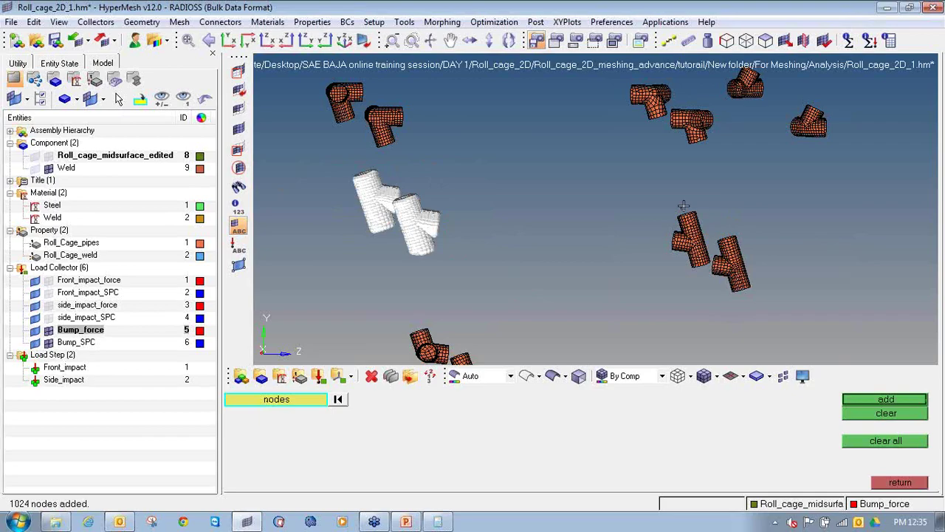
pyautogui.keyDown('shift'); pyautogui.moveTo(683, 206); pyautogui.dragTo(764, 303); pyautogui.keyUp('shift')
pyautogui.keyDown('shift'); pyautogui.moveTo(321, 181); pyautogui.dragTo(482, 285); pyautogui.keyUp('shift')
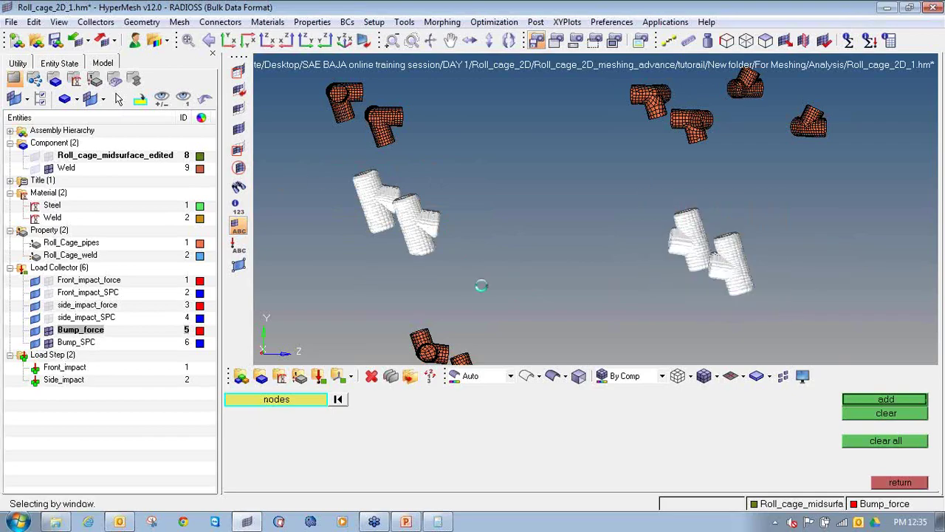
# - Add the nodes of the four lower front weld joints to the selection and create temporary nodes on all eight joints
pyautogui.keyDown('ctrl'); pyautogui.scroll(-2, 481, 285); pyautogui.keyUp('ctrl')
pyautogui.keyDown('ctrl'); pyautogui.moveTo(481, 285); pyautogui.dragTo(451, 238, button='right'); pyautogui.keyUp('ctrl')
pyautogui.keyDown('shift'); pyautogui.moveTo(394, 262); pyautogui.dragTo(504, 347); pyautogui.keyUp('shift')
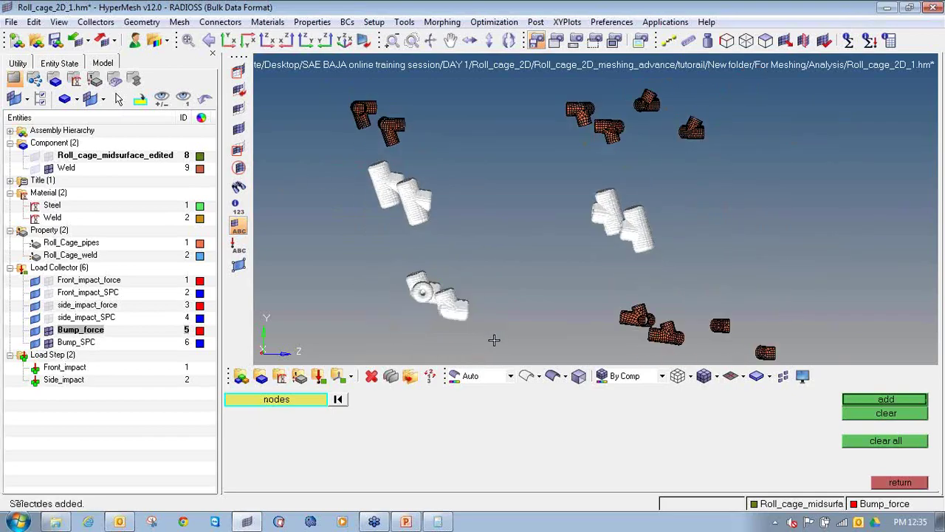
pyautogui.scroll(2, 609, 332)
pyautogui.keyDown('shift'); pyautogui.moveTo(595, 263); pyautogui.dragTo(744, 363); pyautogui.keyUp('shift')
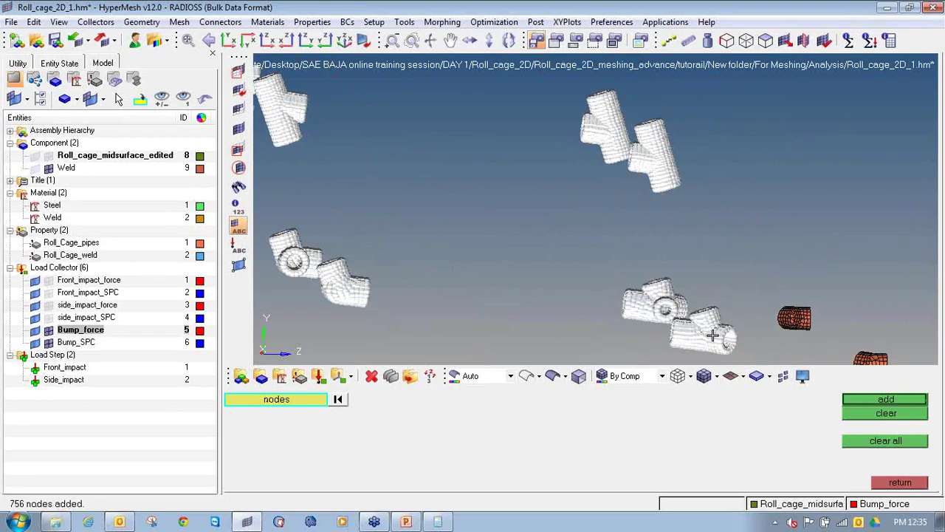
pyautogui.keyDown('ctrl'); pyautogui.scroll(-3, 646, 293); pyautogui.keyUp('ctrl')
pyautogui.keyDown('ctrl'); pyautogui.moveTo(644, 293); pyautogui.dragTo(515, 278); pyautogui.keyUp('ctrl')
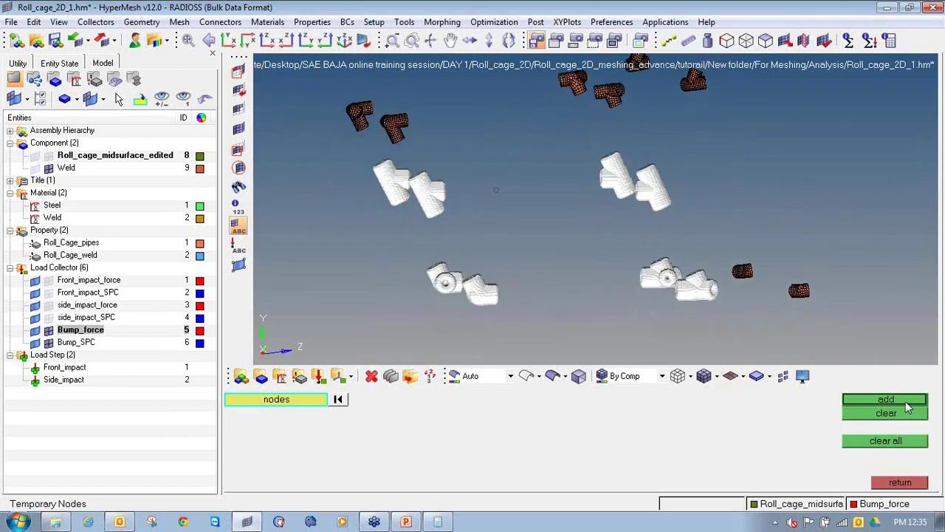
pyautogui.click(905, 399)
pyautogui.click(900, 483)
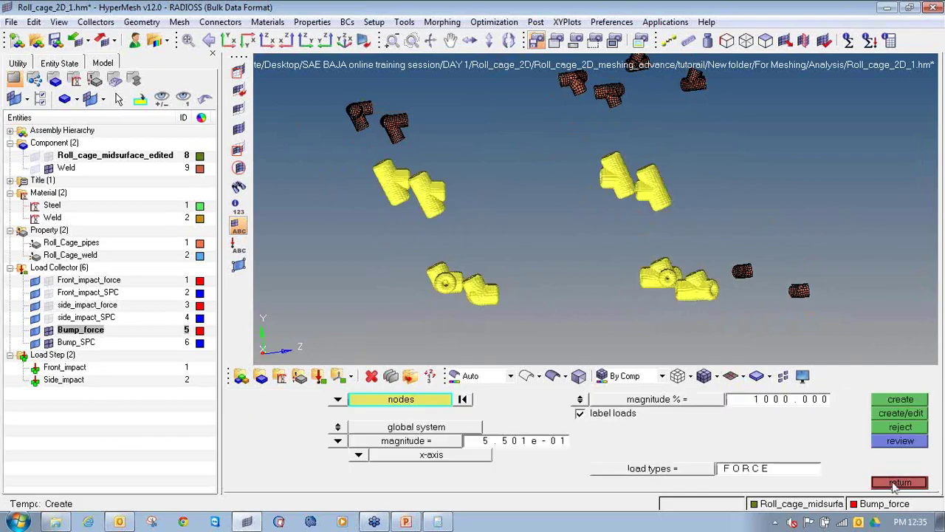
# - Check the temporary nodes against the cage, hide the Roll_cage_midsurface_edited and Weld elements, and select all temporary nodes for the bump force
pyautogui.click(48, 155)
pyautogui.scroll(-2, 578, 262)
pyautogui.keyDown('ctrl'); pyautogui.moveTo(578, 262); pyautogui.dragTo(561, 208); pyautogui.keyUp('ctrl')
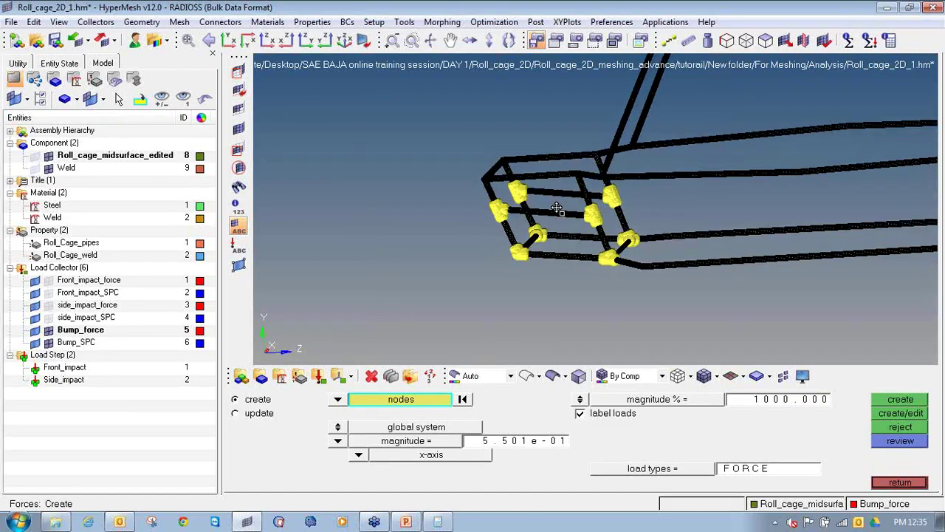
pyautogui.click(49, 156)
pyautogui.click(48, 168)
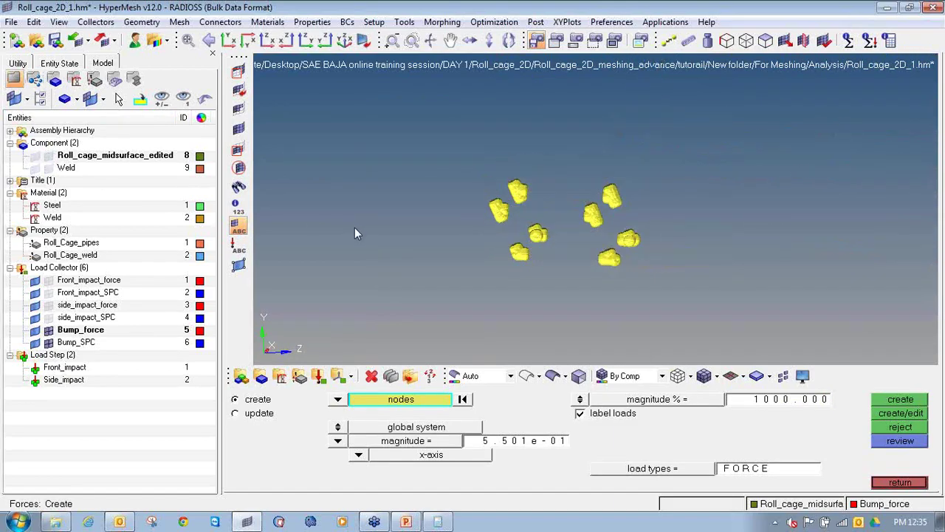
pyautogui.keyDown('ctrl'); pyautogui.moveTo(355, 227); pyautogui.dragTo(380, 212); pyautogui.keyUp('ctrl')
pyautogui.keyDown('shift'); pyautogui.moveTo(495, 183); pyautogui.dragTo(612, 287); pyautogui.keyUp('shift')
pyautogui.keyDown('shift'); pyautogui.moveTo(397, 121); pyautogui.dragTo(707, 320); pyautogui.keyUp('shift')
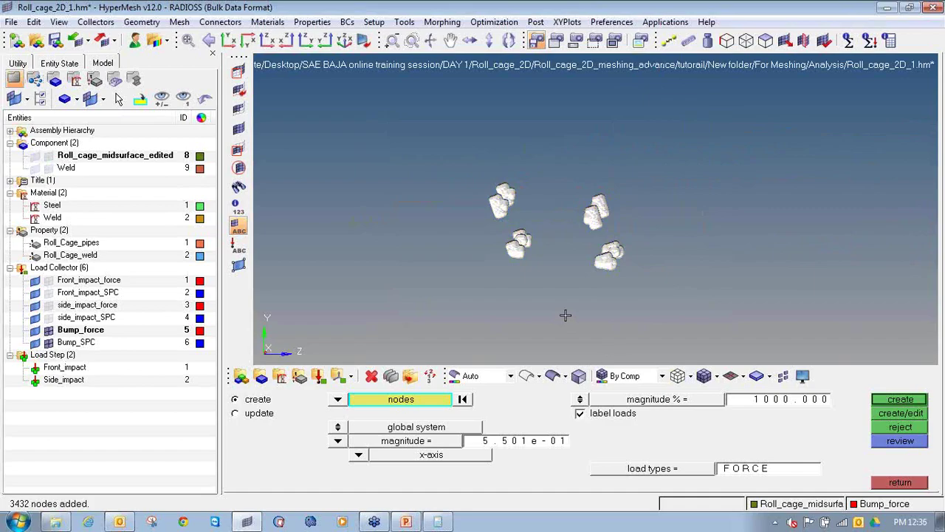
# - Switch to the Calculator, clear the previous result and start dividing 4000 for the bump force per node
pyautogui.click(438, 521)
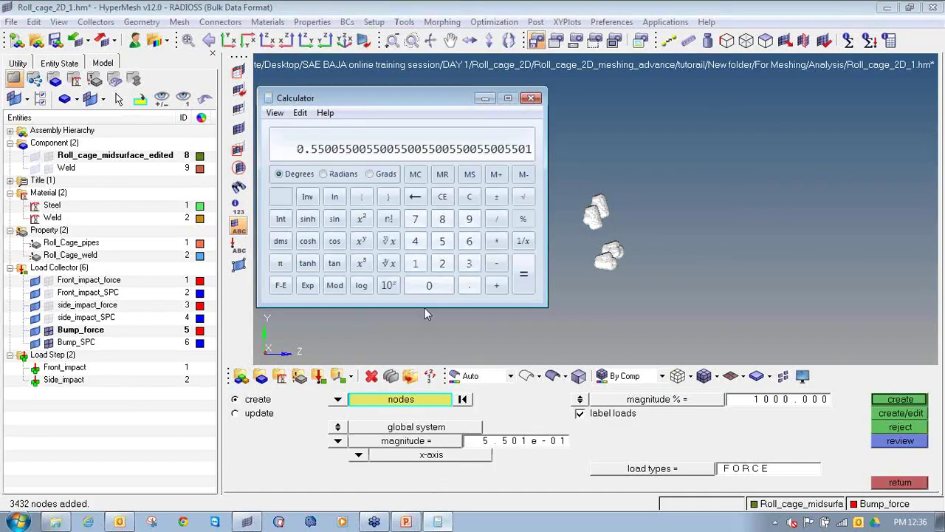
pyautogui.click(470, 197)
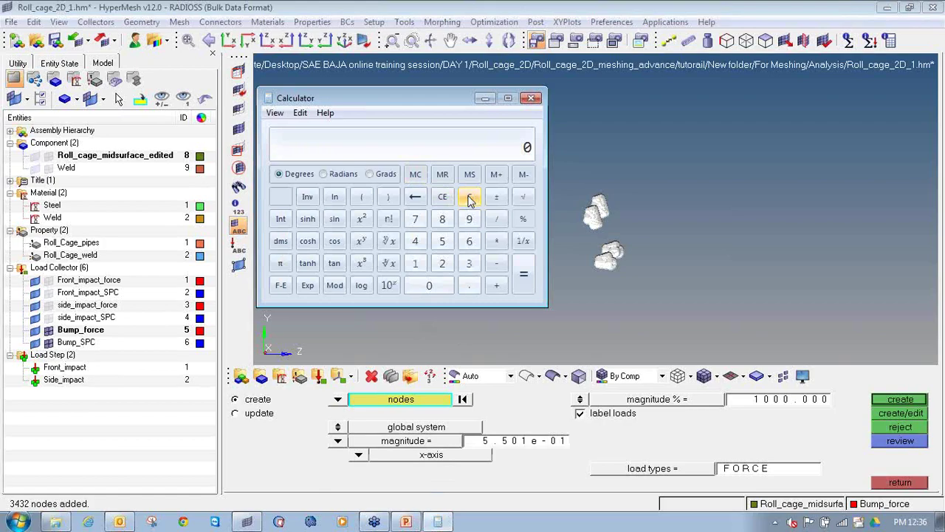
pyautogui.click(415, 241)
pyautogui.click(430, 284)
pyautogui.click(430, 284)
pyautogui.click(430, 284)
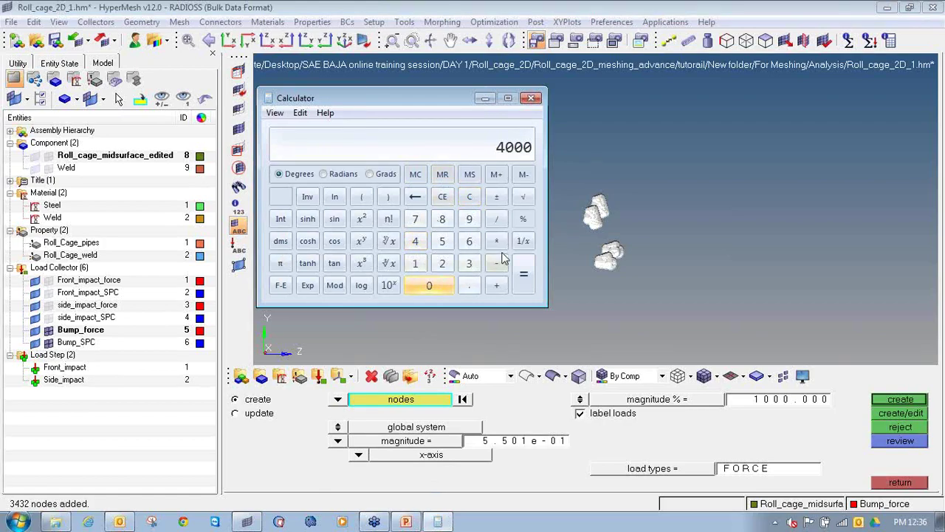
pyautogui.click(502, 219)
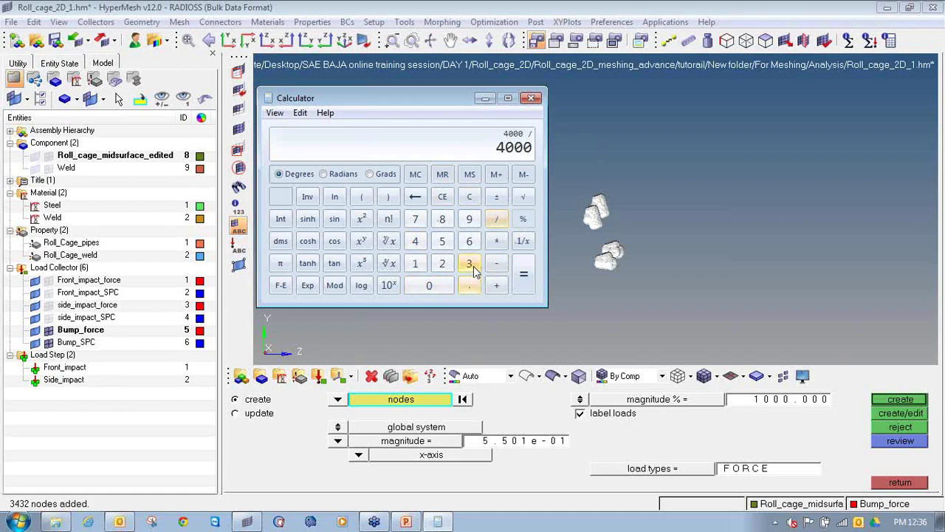
# - Divide 4000 by 3432 in the calculator to get the force per node
pyautogui.click(469, 263)
pyautogui.click(415, 241)
pyautogui.click(469, 264)
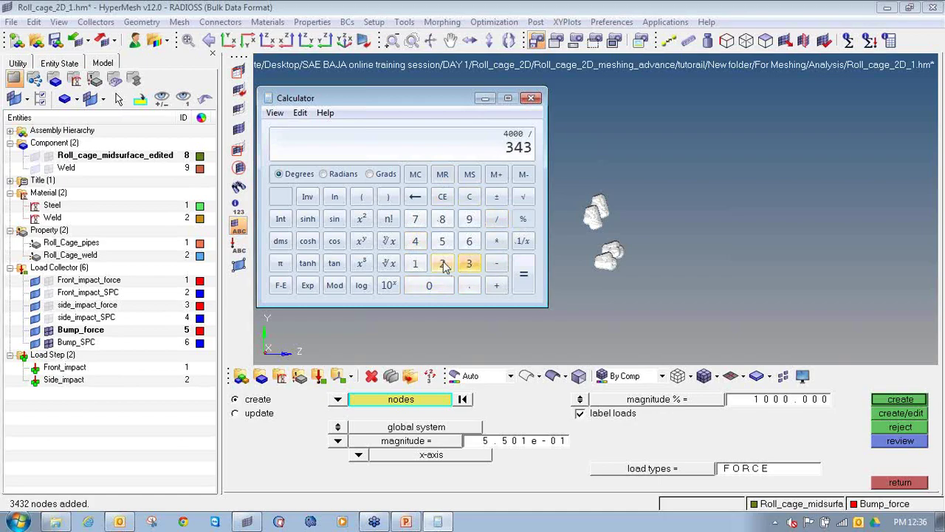
pyautogui.click(443, 263)
pyautogui.click(522, 279)
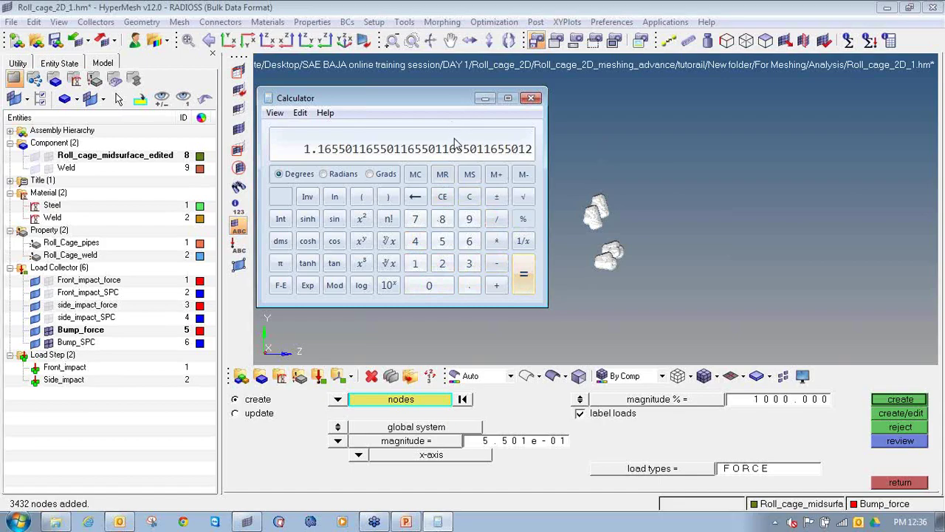
# - Create forces of magnitude 1.166 along the y-axis on the selected weld nodes in the Bump_force collector
pyautogui.click(517, 447)
pyautogui.click(532, 440)
pyautogui.write('1.166')
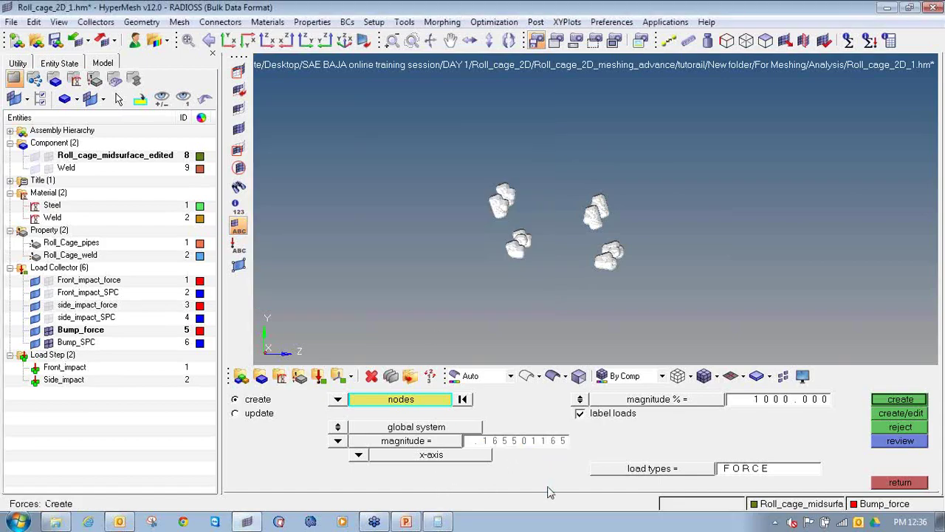
pyautogui.keyDown('ctrl'); pyautogui.scroll(-2, 416, 255); pyautogui.keyUp('ctrl')
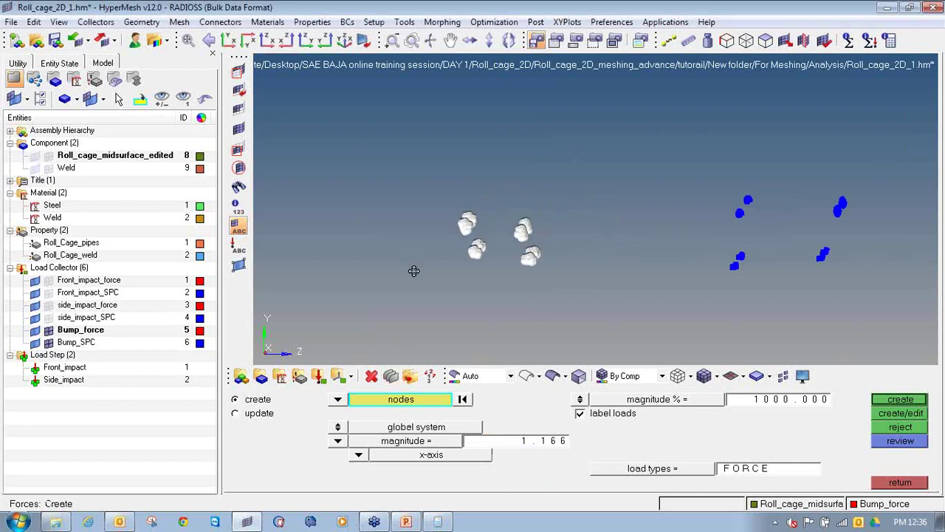
pyautogui.click(360, 456)
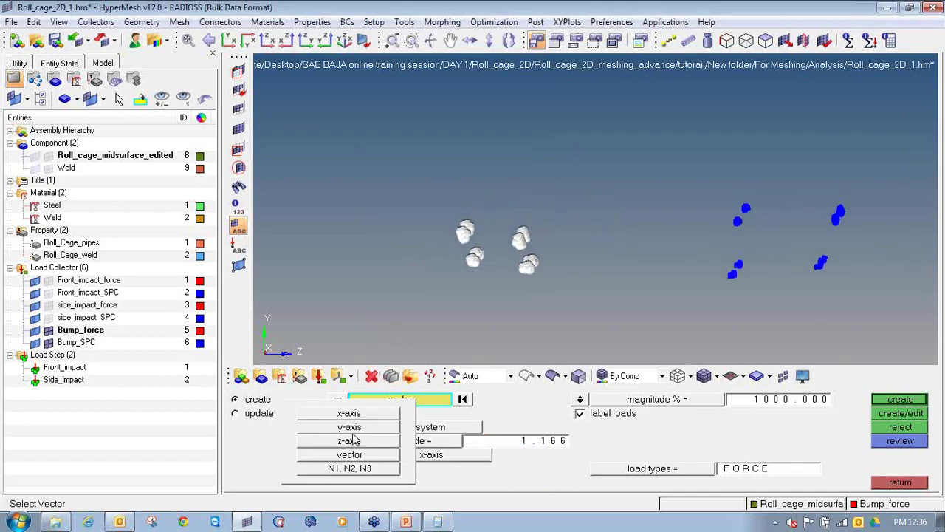
pyautogui.click(353, 432)
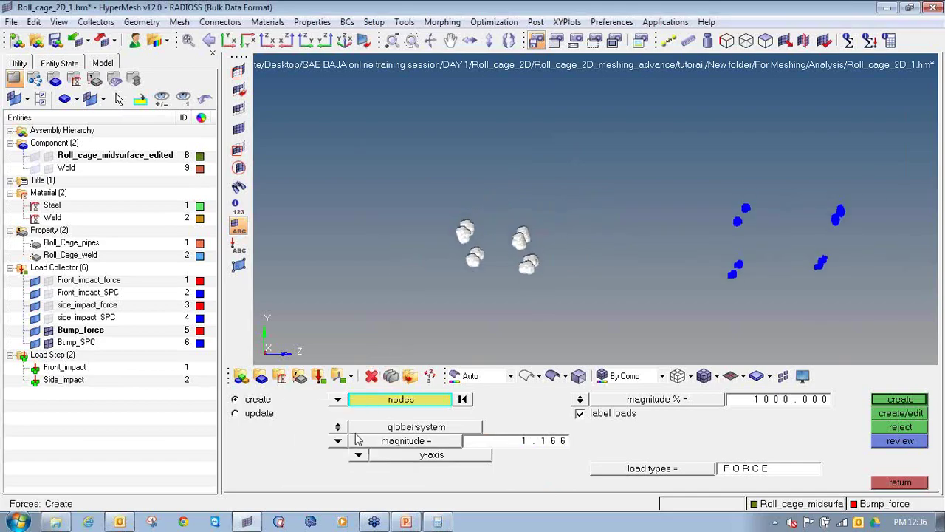
pyautogui.click(892, 401)
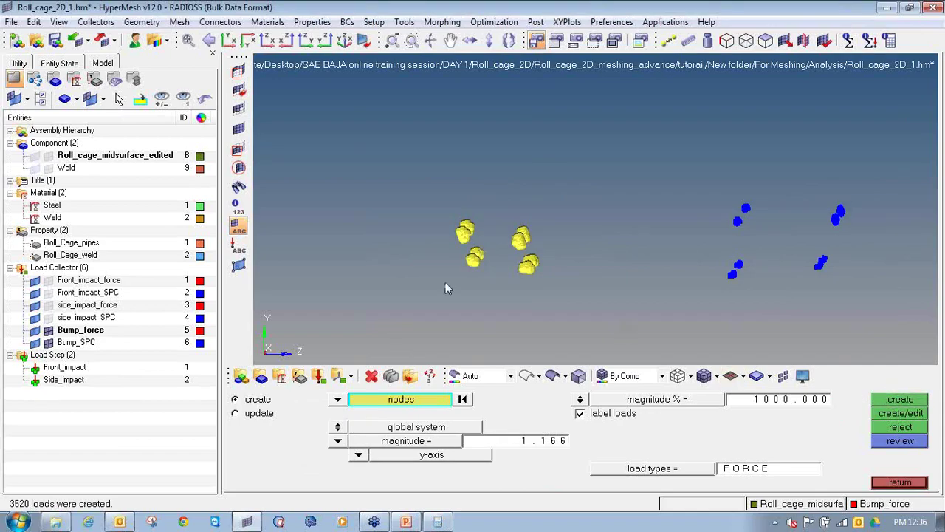
# - Clear all temporary nodes from the model
pyautogui.keyDown('ctrl'); pyautogui.moveTo(449, 280); pyautogui.dragTo(409, 248); pyautogui.keyUp('ctrl')
pyautogui.hotkey('shift', 'F2')
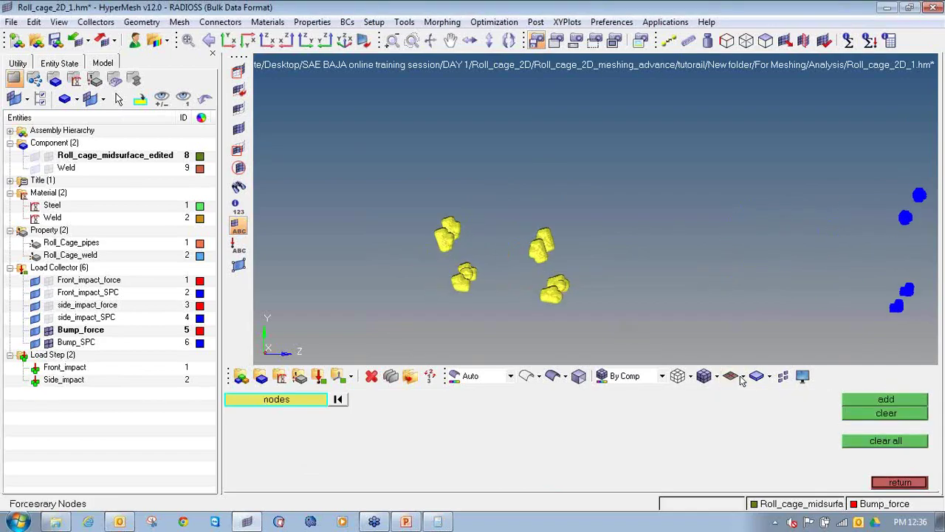
pyautogui.click(885, 441)
pyautogui.keyDown('ctrl'); pyautogui.moveTo(496, 236); pyautogui.dragTo(449, 267); pyautogui.keyUp('ctrl')
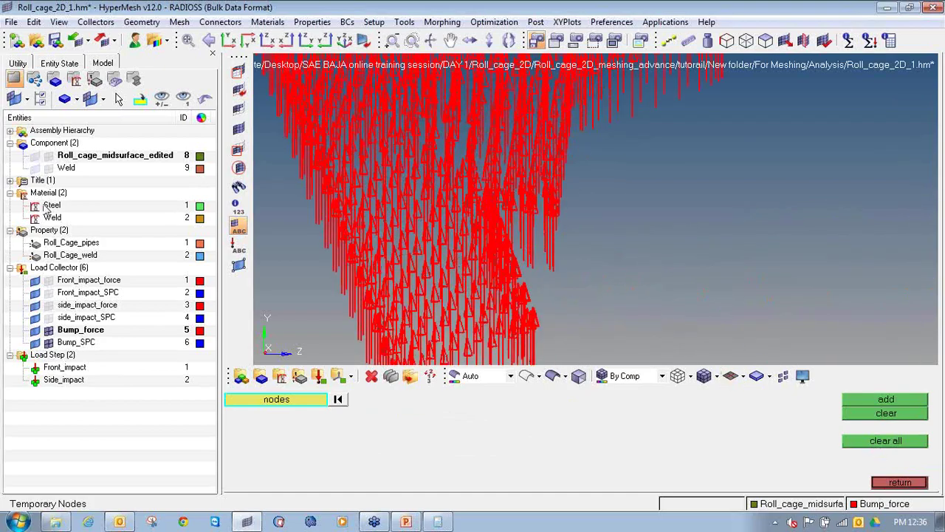
# - Display the elements of the Weld and Roll_cage_midsurface_edited components and check the bump forces at the front weld joints
pyautogui.click(48, 168)
pyautogui.click(48, 155)
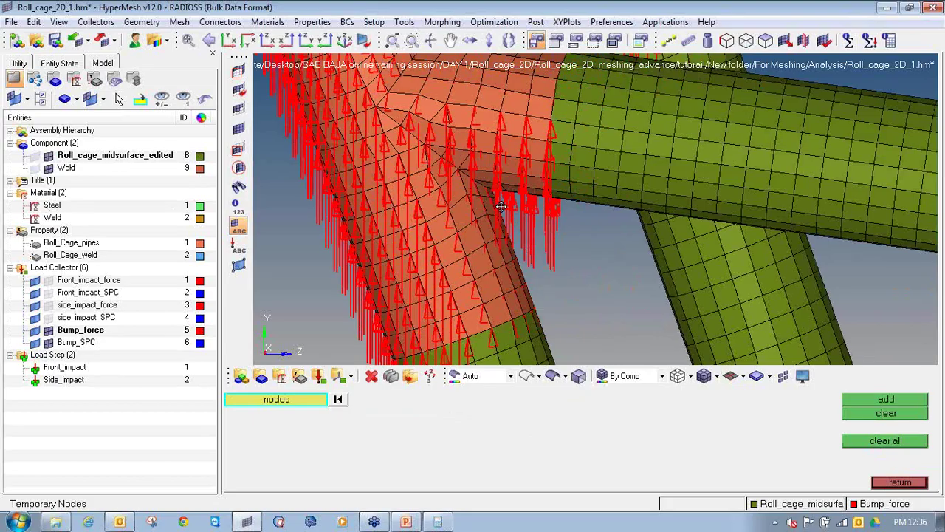
pyautogui.keyDown('ctrl'); pyautogui.scroll(5, 568, 263); pyautogui.keyUp('ctrl')
pyautogui.keyDown('ctrl'); pyautogui.scroll(-4, 568, 265); pyautogui.keyUp('ctrl')
pyautogui.scroll(-8, 568, 266)
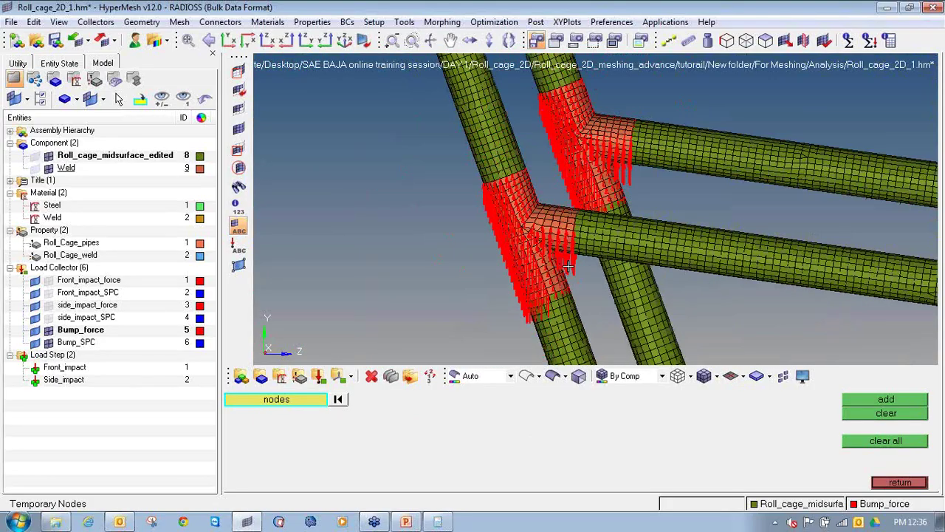
pyautogui.scroll(4, 582, 275)
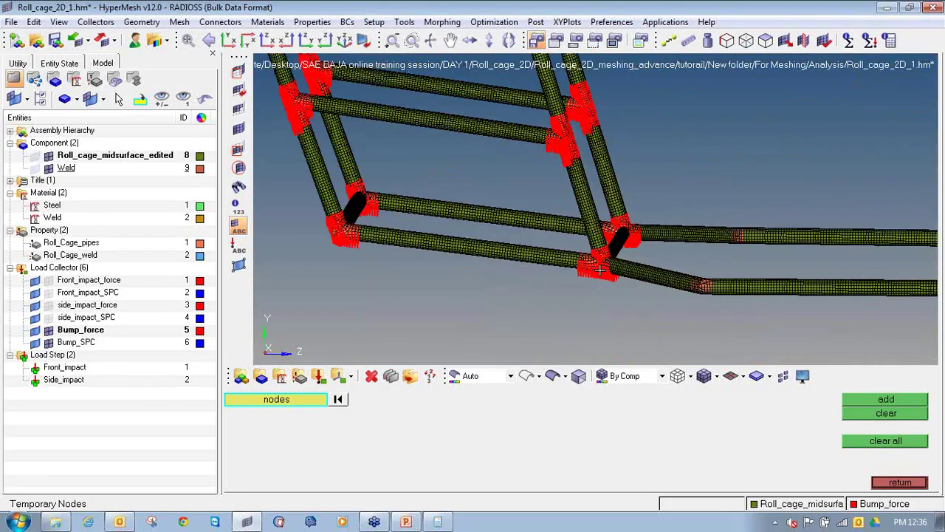
pyautogui.scroll(-5, 610, 270)
pyautogui.keyDown('ctrl'); pyautogui.moveTo(609, 269); pyautogui.dragTo(483, 224); pyautogui.keyUp('ctrl')
pyautogui.scroll(5, 478, 229)
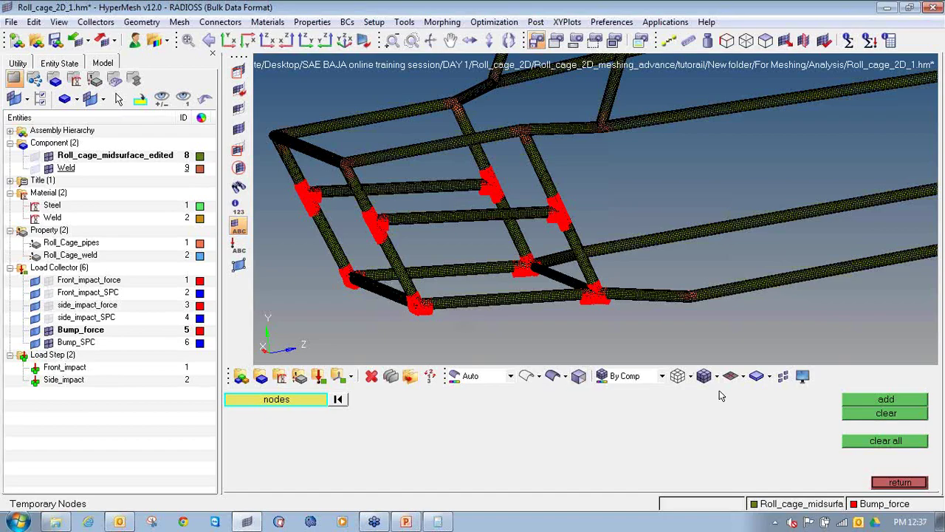
# - Leave the forces setup and enter Bump_analysis as the name for a new load step
pyautogui.click(922, 484)
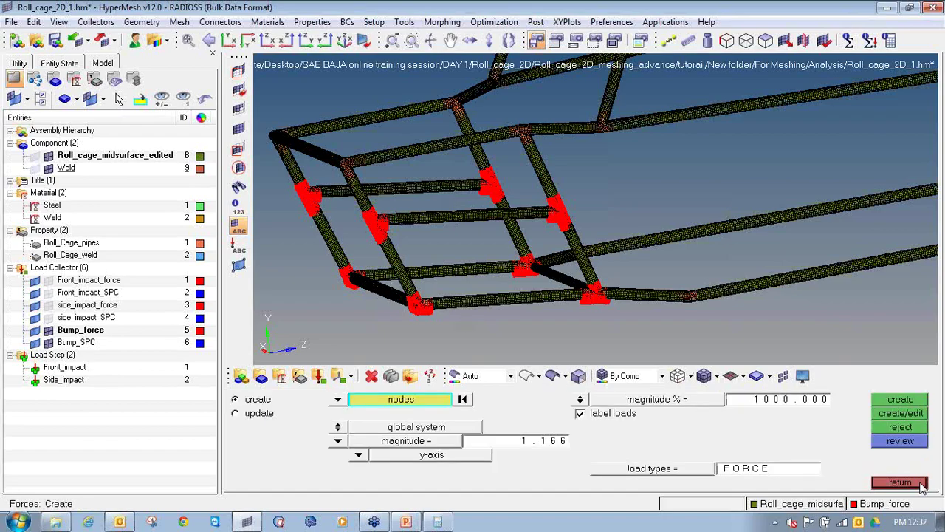
pyautogui.click(901, 482)
pyautogui.click(809, 426)
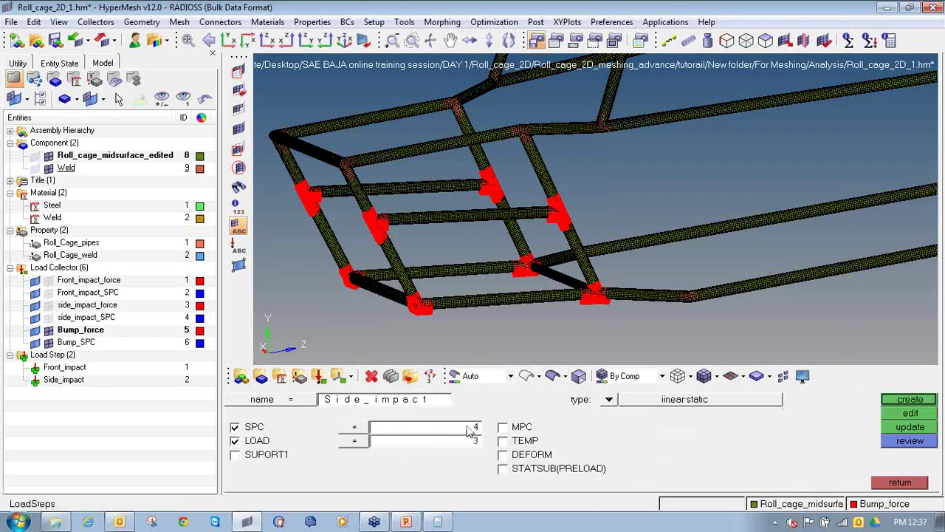
pyautogui.click(404, 402)
pyautogui.click(403, 402)
pyautogui.click(358, 409)
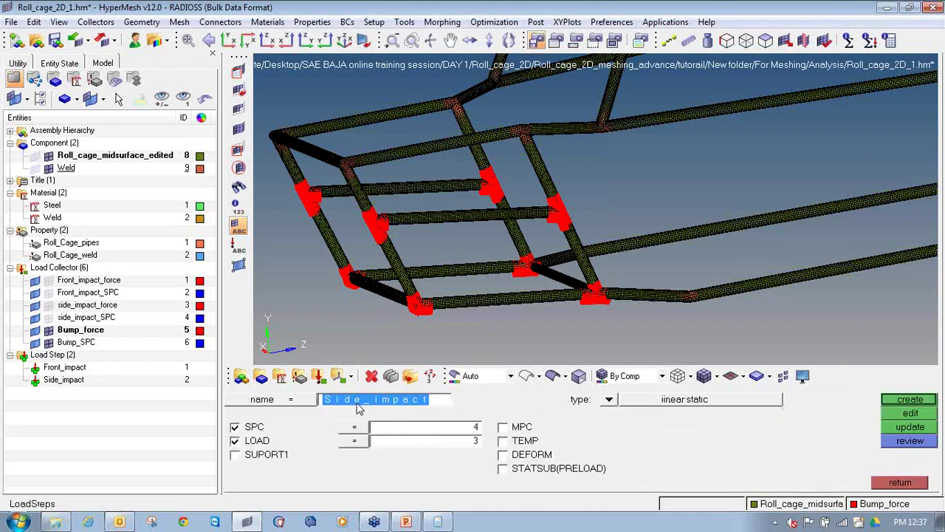
pyautogui.write('Bump_')
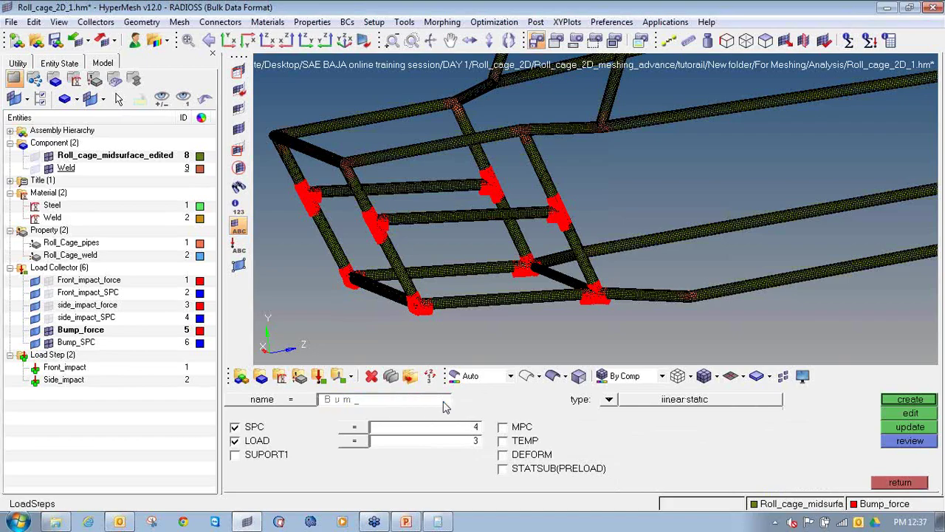
pyautogui.write('analysis')
# - Assign Bump_SPC as the SPC and Bump_force as the load, and create the linear static load step
pyautogui.click(359, 428)
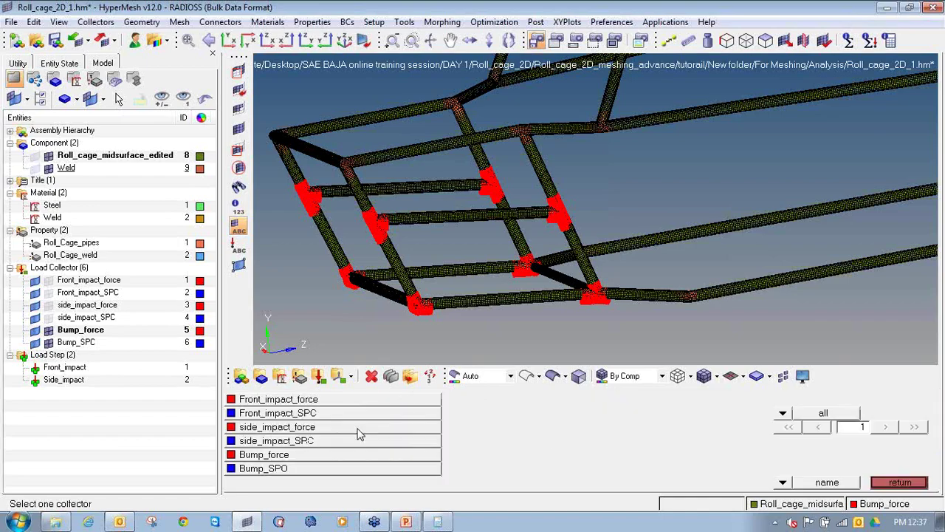
pyautogui.click(333, 468)
pyautogui.click(414, 452)
pyautogui.click(340, 456)
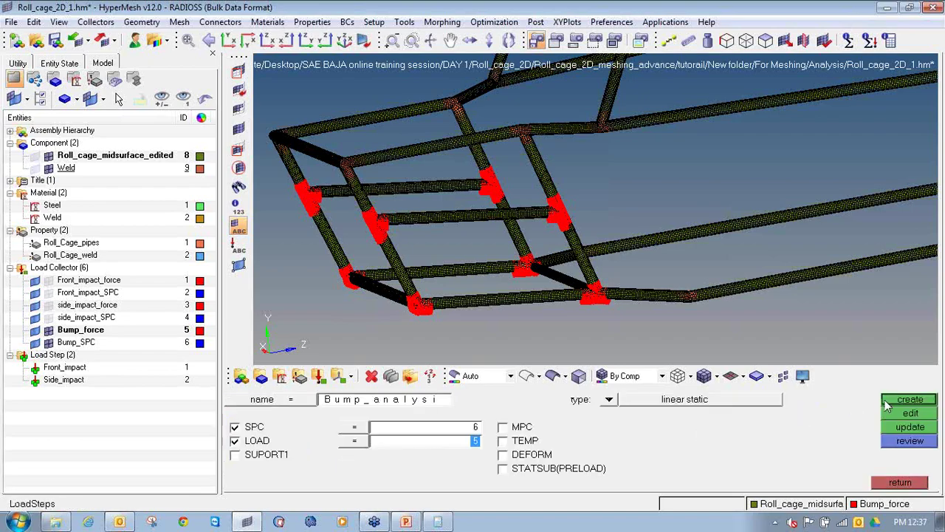
pyautogui.click(889, 403)
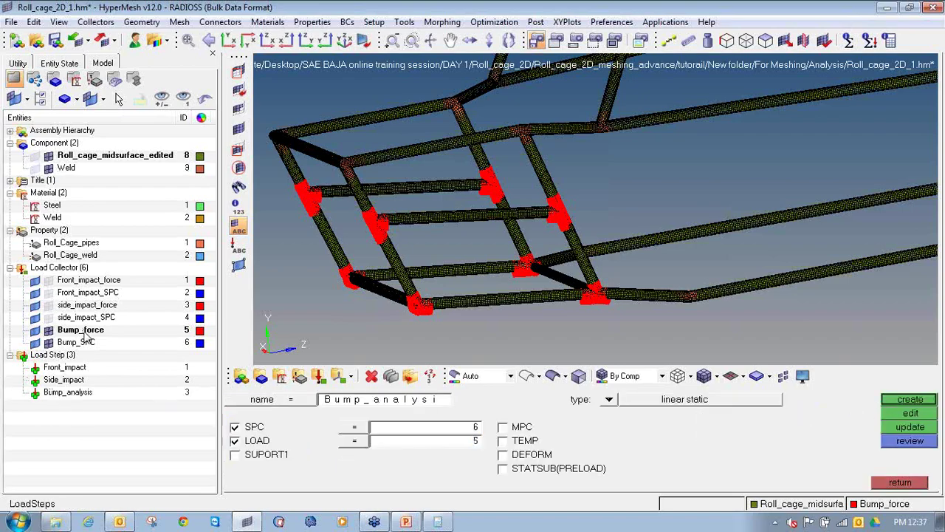
# - Hide the Bump_force and Bump_SPC load collectors in the model view
pyautogui.click(47, 332)
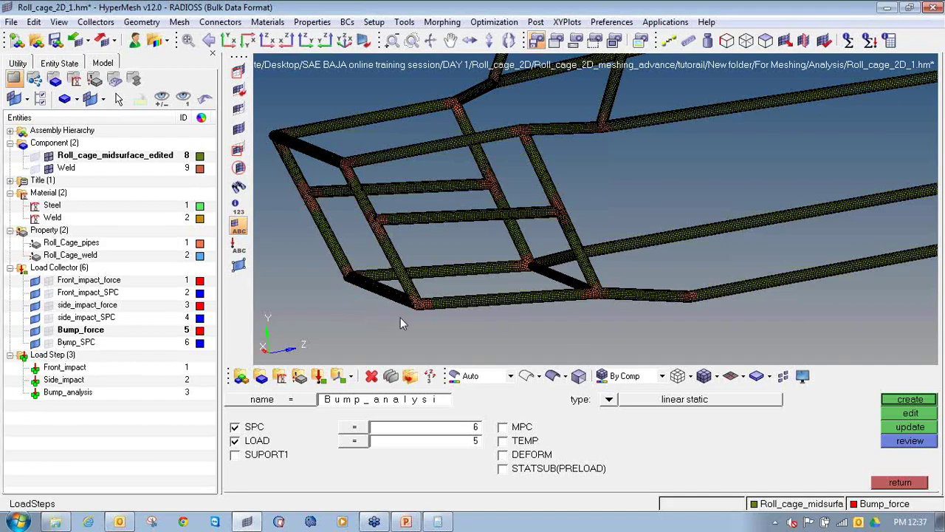
pyautogui.keyDown('ctrl'); pyautogui.moveTo(567, 323); pyautogui.dragTo(553, 289); pyautogui.keyUp('ctrl')
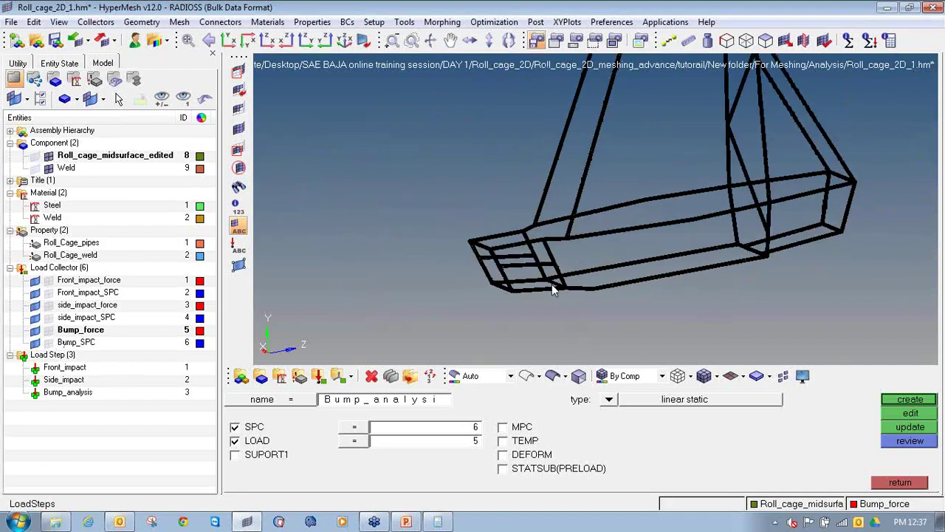
# - Switch to the PowerPoint slide of analyses, minimise the calculator and highlight the Roll-Over Analysis item
pyautogui.click(246, 522)
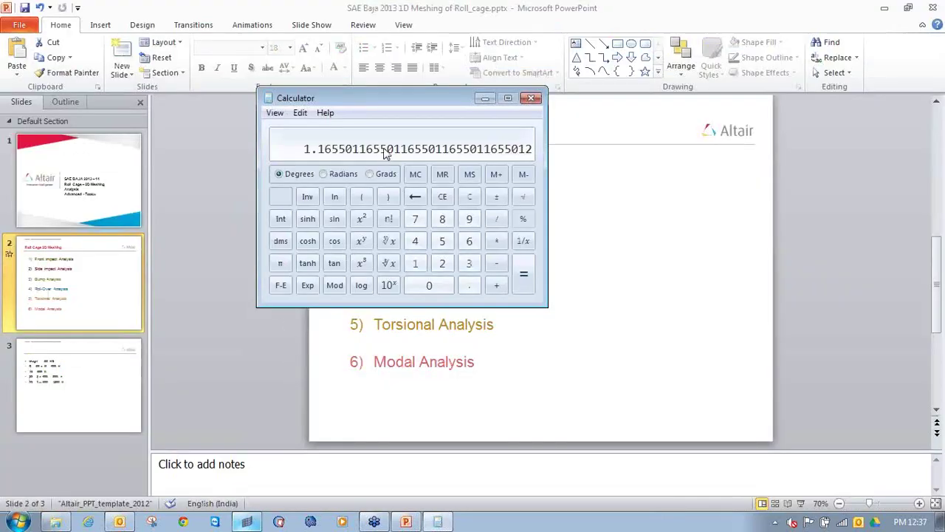
pyautogui.click(484, 99)
pyautogui.moveTo(374, 284); pyautogui.dragTo(488, 280)
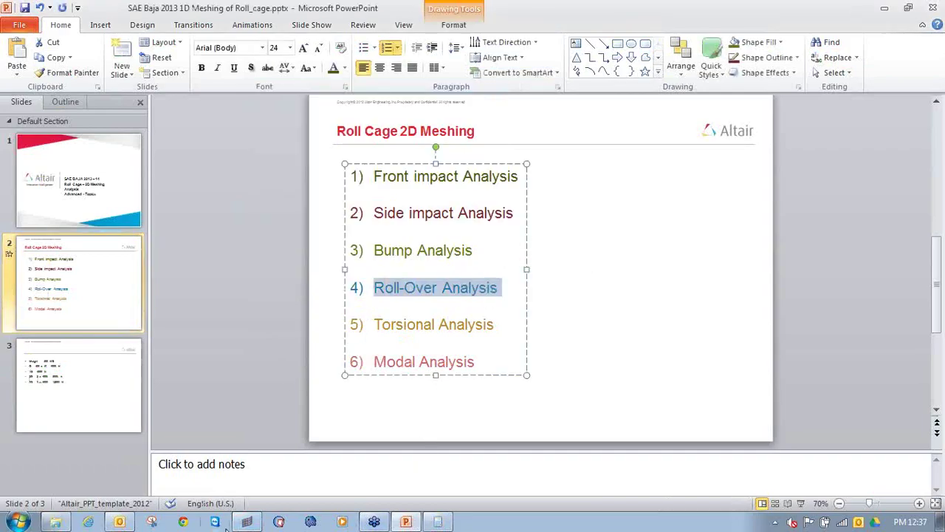
# - Switch back to HyperMesh and examine the weld joints at the roll cage's upper front corners for the roll-over case
pyautogui.hotkey('alt', 'Tab')
pyautogui.moveTo(517, 182)
pyautogui.keyDown('ctrl'); pyautogui.mouseDown()
pyautogui.moveTo(470, 245)
pyautogui.moveTo(483, 238)
pyautogui.moveTo(467, 315)
pyautogui.moveTo(443, 306)
pyautogui.moveTo(465, 313)
pyautogui.moveTo(446, 167)
pyautogui.mouseUp(); pyautogui.keyUp('ctrl')
pyautogui.keyDown('ctrl'); pyautogui.moveTo(445, 167); pyautogui.dragTo(447, 250, button='right'); pyautogui.keyUp('ctrl')
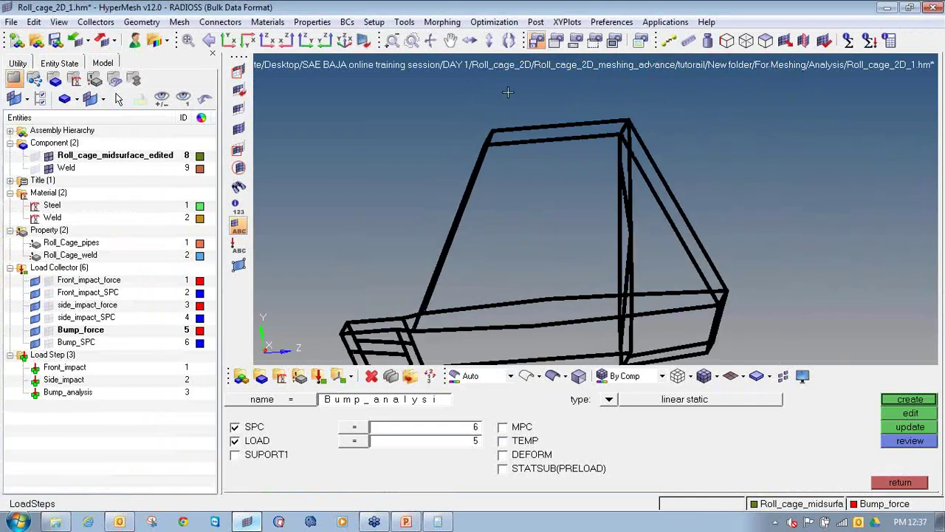
pyautogui.keyDown('ctrl'); pyautogui.scroll(5, 487, 124); pyautogui.keyUp('ctrl')
pyautogui.keyDown('ctrl'); pyautogui.moveTo(488, 166); pyautogui.dragTo(531, 155); pyautogui.keyUp('ctrl')
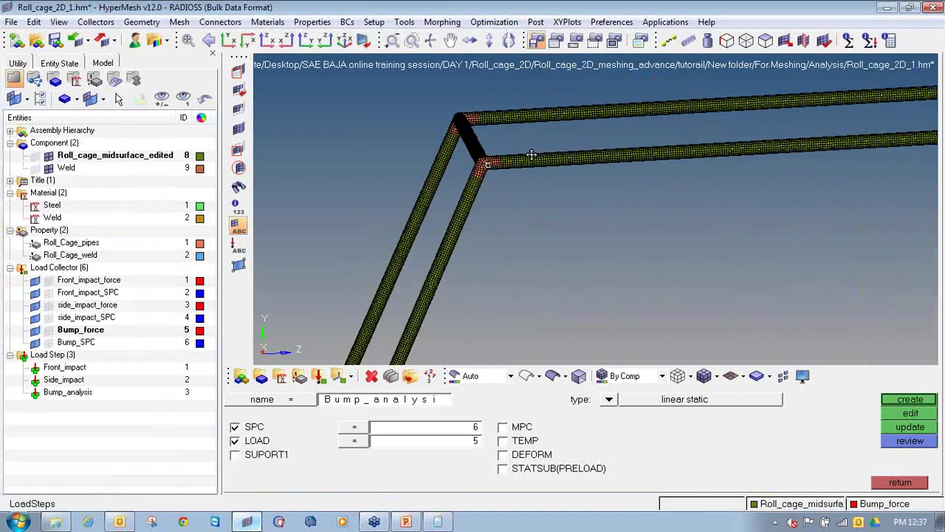
pyautogui.scroll(3, 481, 163)
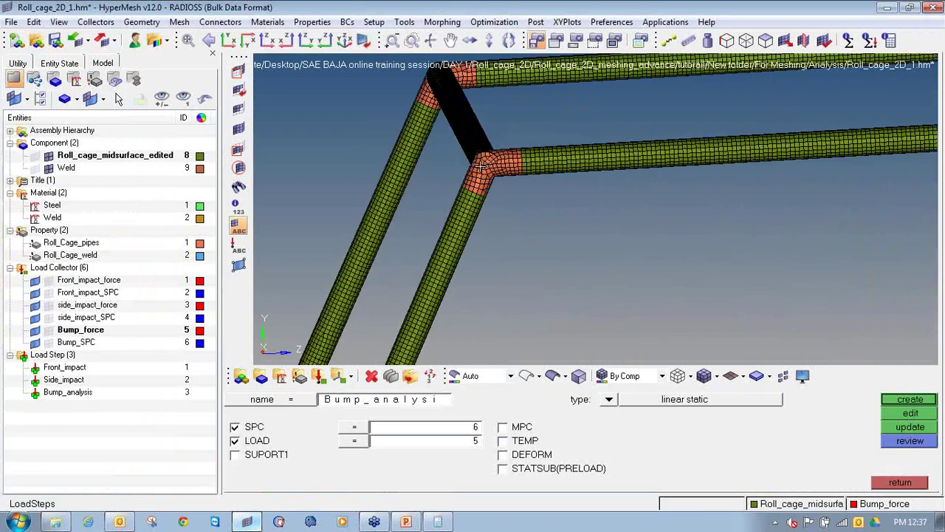
pyautogui.keyDown('ctrl'); pyautogui.scroll(2, 490, 158); pyautogui.keyUp('ctrl')
pyautogui.keyDown('ctrl'); pyautogui.scroll(-2, 489, 160); pyautogui.keyUp('ctrl')
pyautogui.keyDown('ctrl'); pyautogui.moveTo(481, 173); pyautogui.dragTo(469, 206, button='right'); pyautogui.keyUp('ctrl')
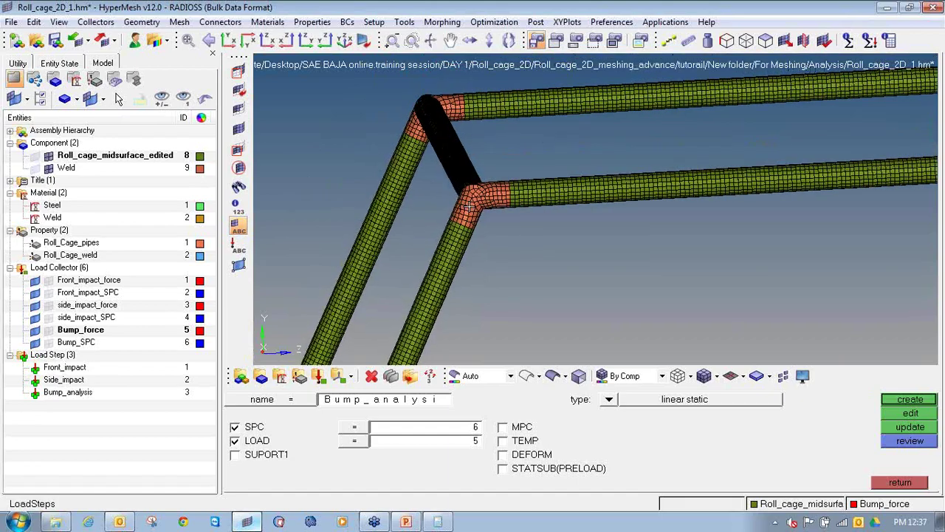
pyautogui.scroll(3, 471, 204)
pyautogui.scroll(-5, 471, 199)
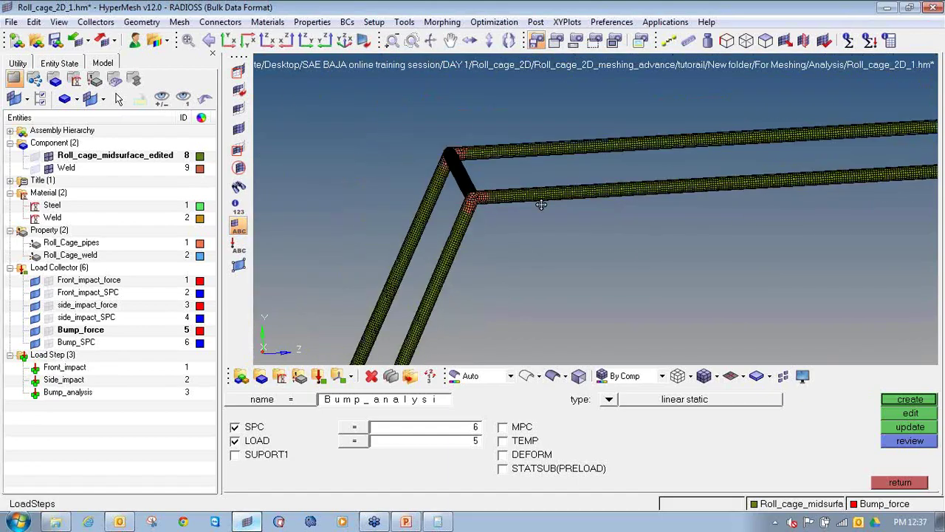
pyautogui.scroll(2, 484, 195)
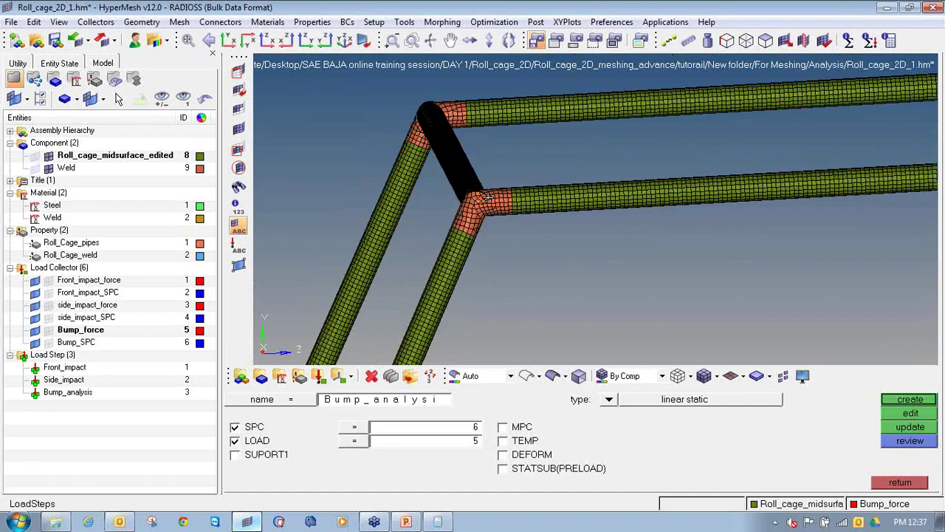
pyautogui.keyDown('ctrl'); pyautogui.scroll(-6, 459, 213); pyautogui.keyUp('ctrl')
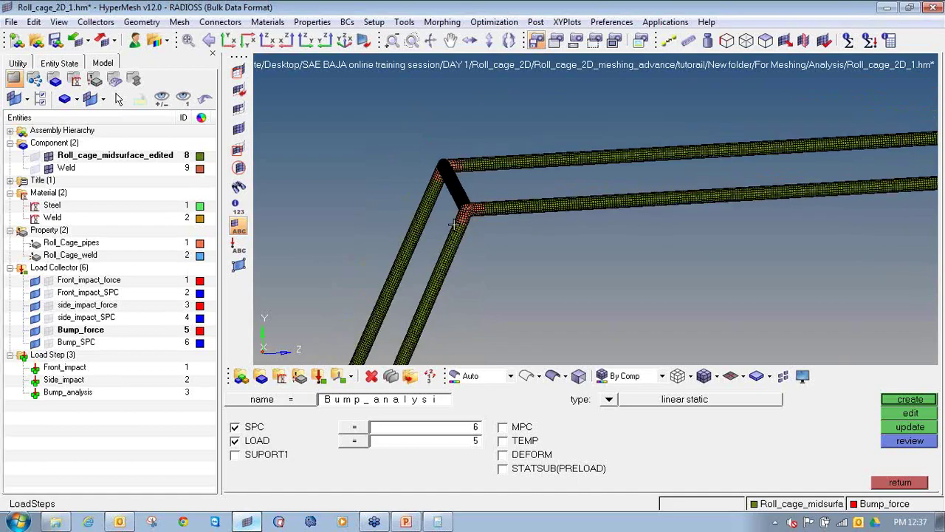
pyautogui.keyDown('ctrl'); pyautogui.moveTo(466, 211); pyautogui.dragTo(512, 103, button='right'); pyautogui.keyUp('ctrl')
pyautogui.scroll(4, 399, 256)
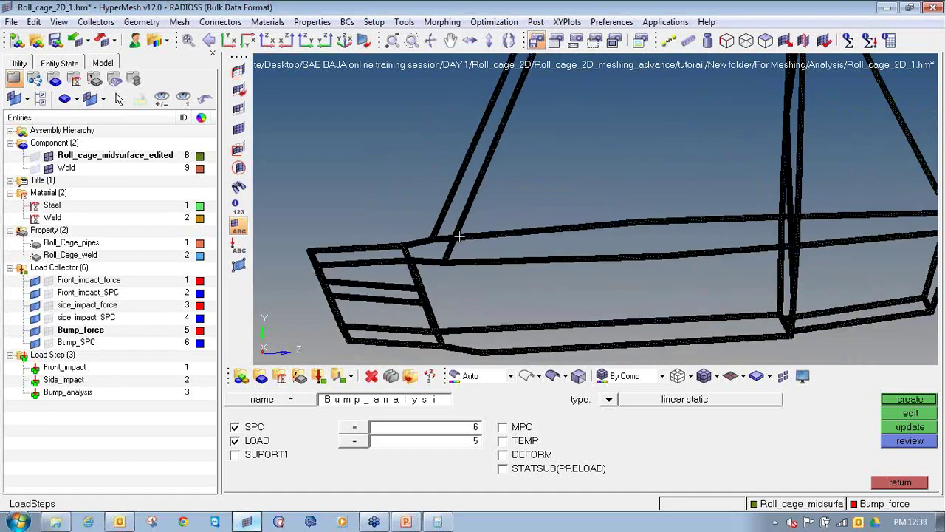
pyautogui.keyDown('ctrl'); pyautogui.scroll(-4, 418, 262); pyautogui.keyUp('ctrl')
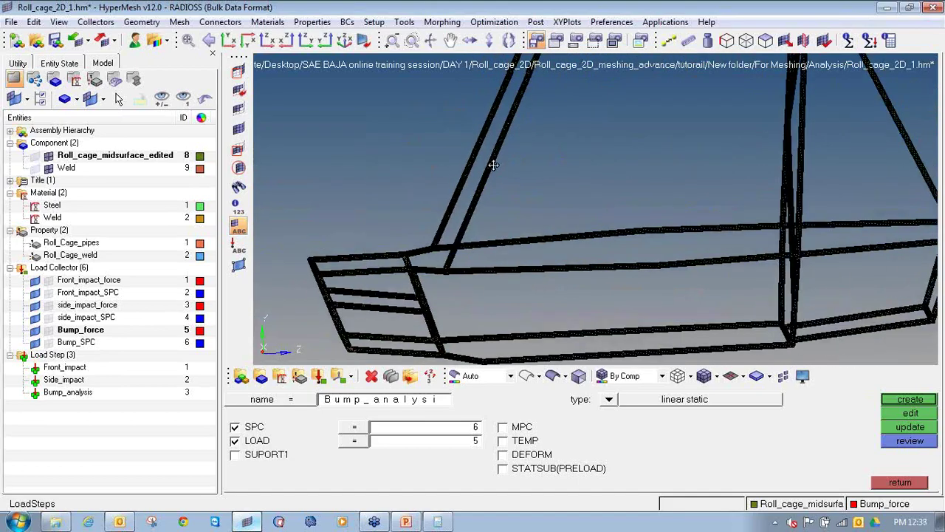
pyautogui.keyDown('ctrl'); pyautogui.moveTo(494, 162); pyautogui.dragTo(468, 281, button='right'); pyautogui.keyUp('ctrl')
pyautogui.keyDown('ctrl'); pyautogui.moveTo(480, 96); pyautogui.dragTo(449, 178, button='right'); pyautogui.keyUp('ctrl')
pyautogui.keyDown('ctrl'); pyautogui.scroll(4, 433, 208); pyautogui.keyUp('ctrl')
pyautogui.keyDown('ctrl'); pyautogui.scroll(4, 378, 234); pyautogui.keyUp('ctrl')
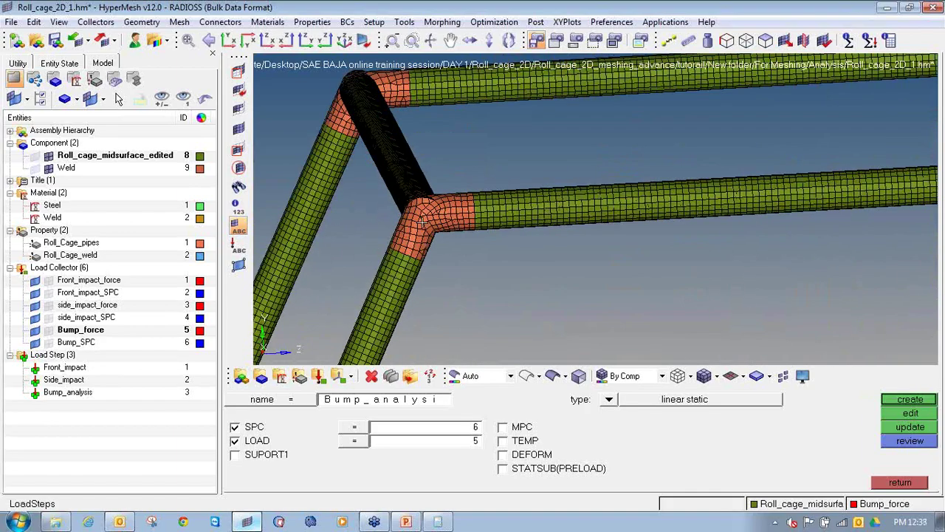
pyautogui.keyDown('ctrl'); pyautogui.scroll(-2, 429, 217); pyautogui.keyUp('ctrl')
pyautogui.keyDown('ctrl'); pyautogui.click(436, 200); pyautogui.keyUp('ctrl')
pyautogui.keyDown('ctrl'); pyautogui.moveTo(451, 215); pyautogui.dragTo(431, 223); pyautogui.keyUp('ctrl')
pyautogui.scroll(5, 430, 223)
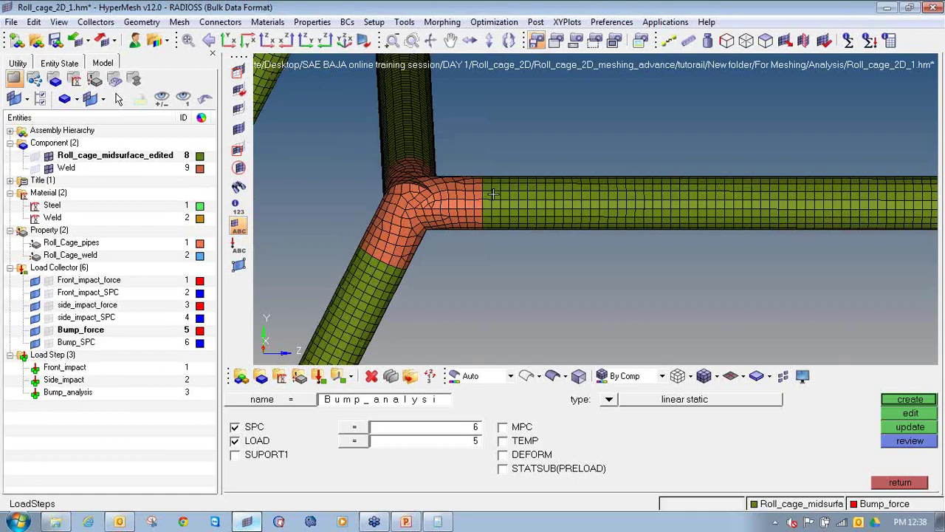
# - Hide the Roll_cage_midsurface_edited elements so only the weld mesh shows, and view the open end of its Z-direction pipe
pyautogui.click(48, 156)
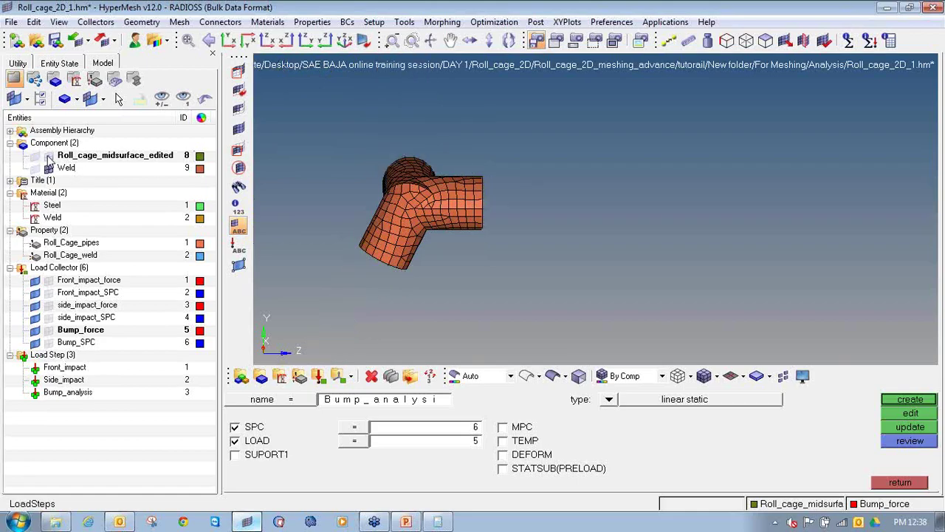
pyautogui.keyDown('ctrl'); pyautogui.moveTo(449, 201); pyautogui.dragTo(507, 196); pyautogui.keyUp('ctrl')
pyautogui.scroll(3, 447, 210)
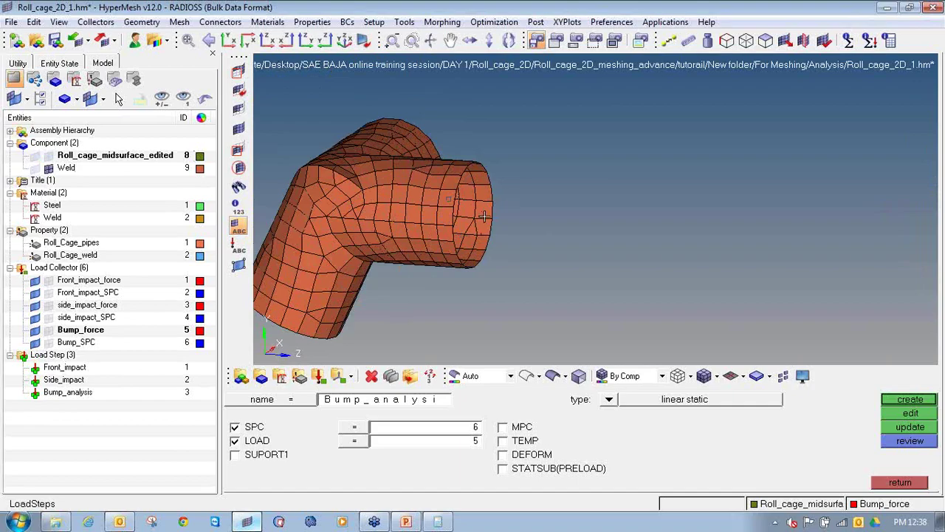
pyautogui.press('F4')
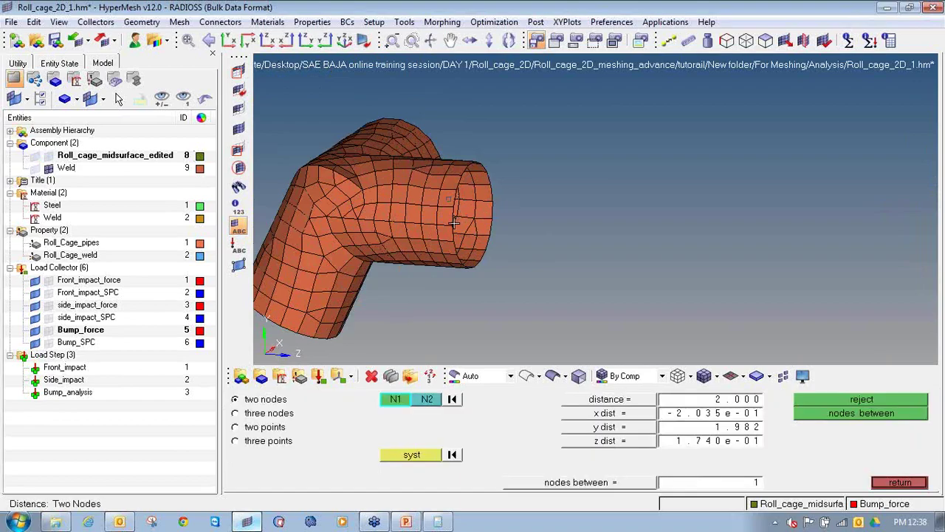
pyautogui.click(452, 224)
pyautogui.click(466, 167)
pyautogui.click(491, 218)
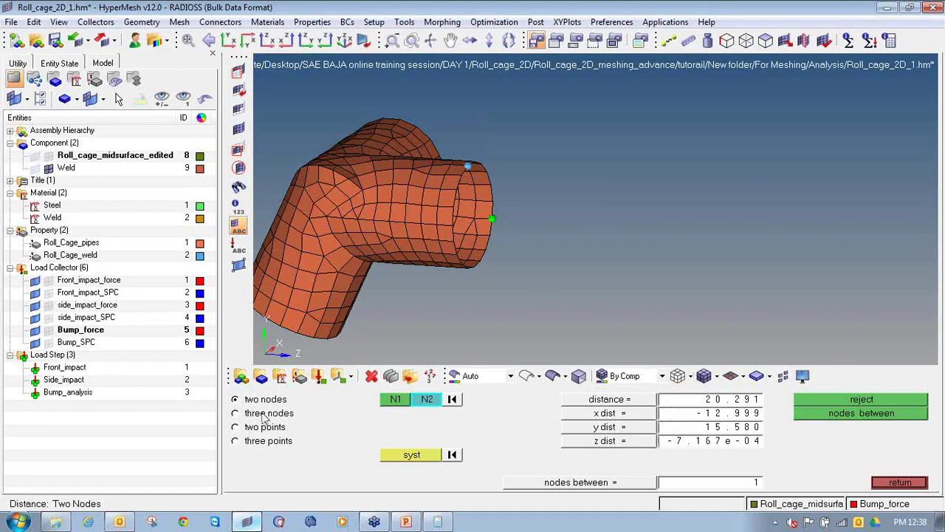
pyautogui.press('Escape')
# - Create a circle-centre node from three nodes on the rim of the weld's open Z-direction pipe end
pyautogui.press('F4')
pyautogui.click(294, 415)
pyautogui.click(452, 226)
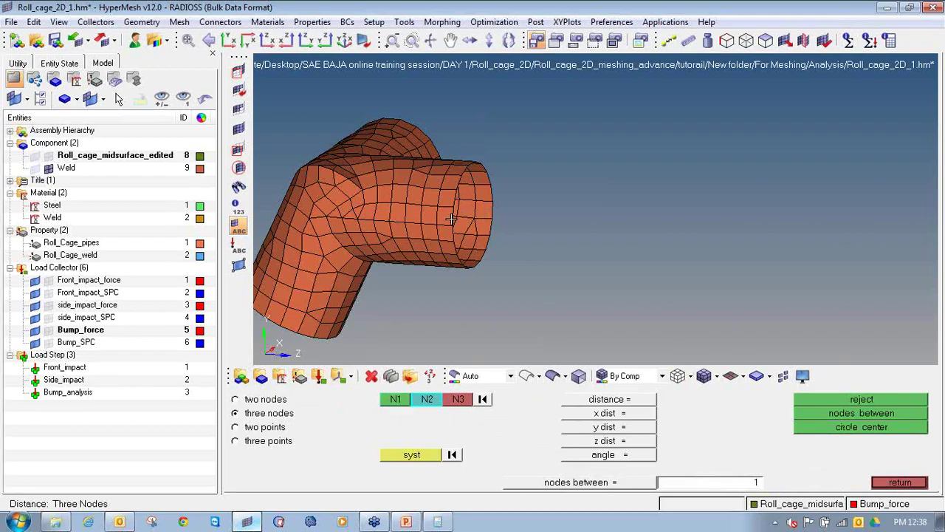
pyautogui.click(459, 174)
pyautogui.click(491, 219)
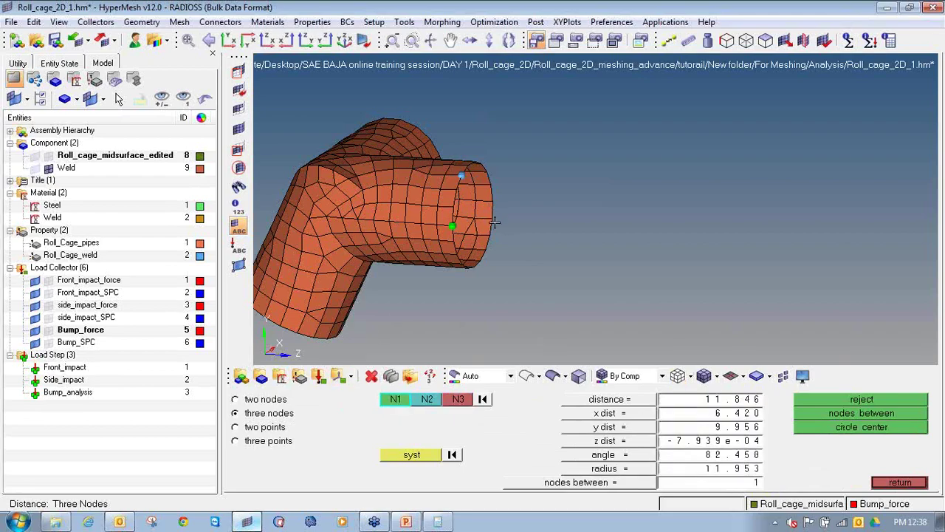
pyautogui.click(835, 428)
pyautogui.keyDown('ctrl'); pyautogui.moveTo(495, 227); pyautogui.dragTo(413, 236); pyautogui.keyUp('ctrl')
pyautogui.click(899, 483)
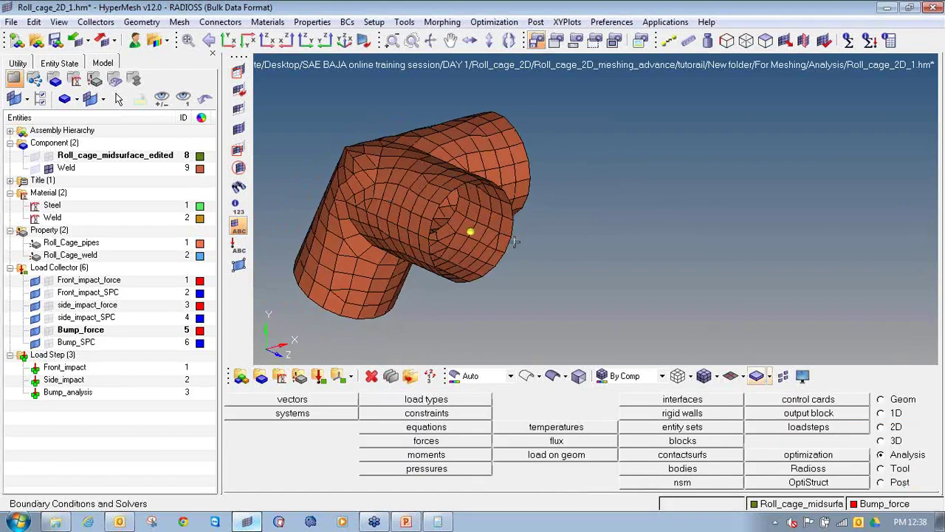
pyautogui.keyDown('ctrl'); pyautogui.moveTo(477, 171); pyautogui.dragTo(249, 177); pyautogui.keyUp('ctrl')
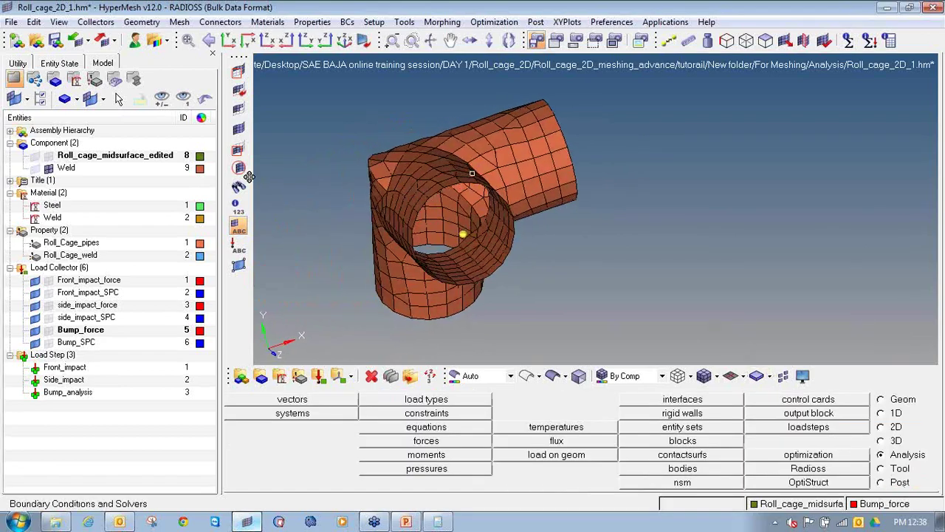
pyautogui.keyDown('ctrl'); pyautogui.moveTo(418, 190); pyautogui.dragTo(582, 190); pyautogui.keyUp('ctrl')
pyautogui.moveTo(457, 214)
pyautogui.keyDown('ctrl'); pyautogui.mouseDown()
pyautogui.moveTo(443, 203)
pyautogui.moveTo(452, 203)
pyautogui.mouseUp(); pyautogui.keyUp('ctrl')
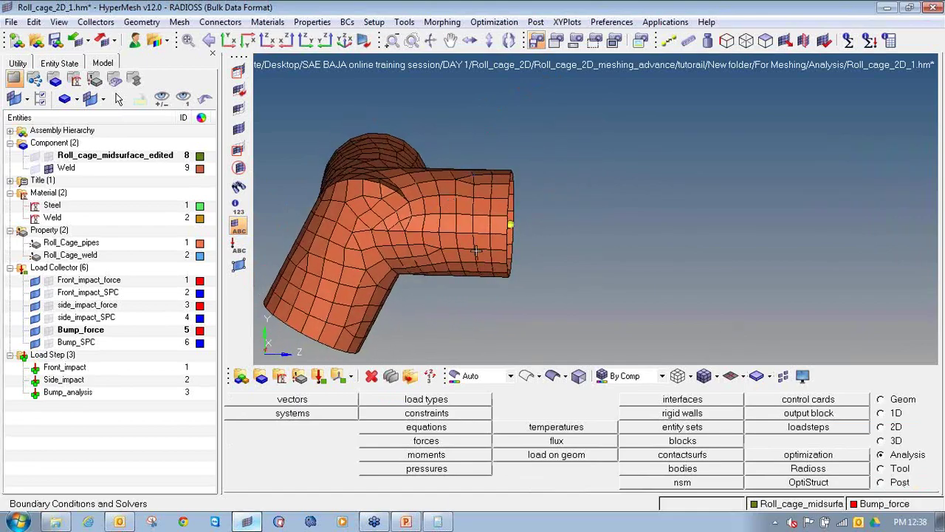
pyautogui.keyDown('ctrl'); pyautogui.moveTo(528, 203); pyautogui.dragTo(500, 204); pyautogui.keyUp('ctrl')
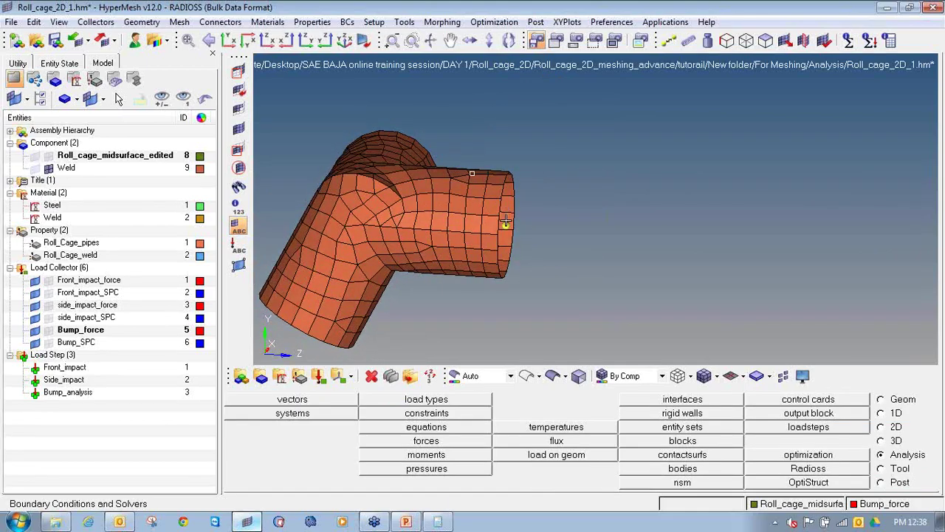
pyautogui.press('F2')
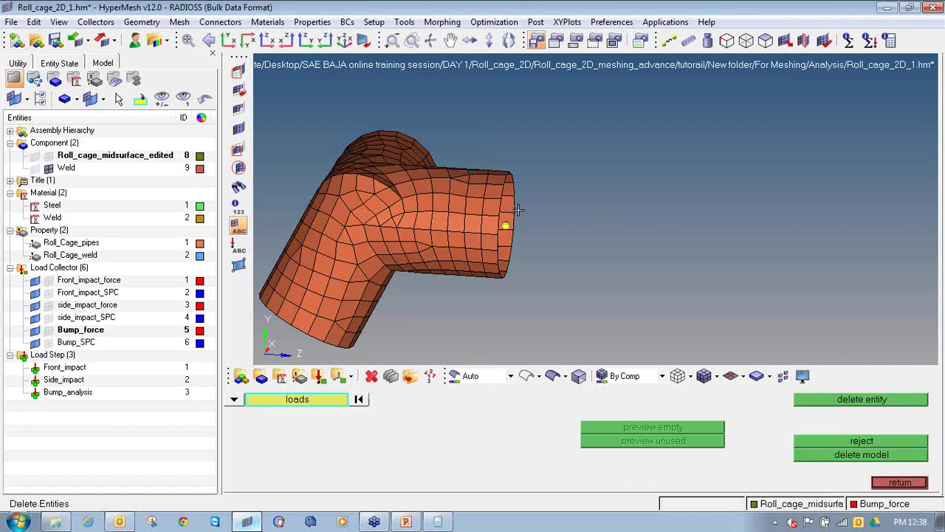
pyautogui.hotkey('shift', 'F2')
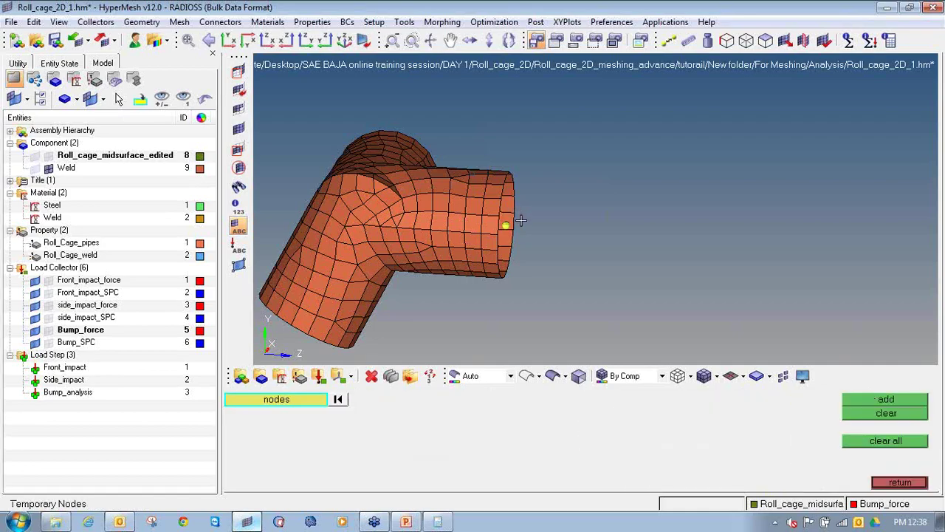
pyautogui.keyDown('ctrl'); pyautogui.scroll(2, 517, 220); pyautogui.keyUp('ctrl')
pyautogui.click(517, 210)
pyautogui.keyDown('ctrl'); pyautogui.scroll(-2, 517, 209); pyautogui.keyUp('ctrl')
pyautogui.keyDown('ctrl'); pyautogui.moveTo(517, 208); pyautogui.dragTo(470, 201); pyautogui.keyUp('ctrl')
pyautogui.keyDown('ctrl'); pyautogui.scroll(2, 496, 182); pyautogui.keyUp('ctrl')
pyautogui.keyDown('ctrl'); pyautogui.moveTo(494, 173); pyautogui.dragTo(415, 192); pyautogui.keyUp('ctrl')
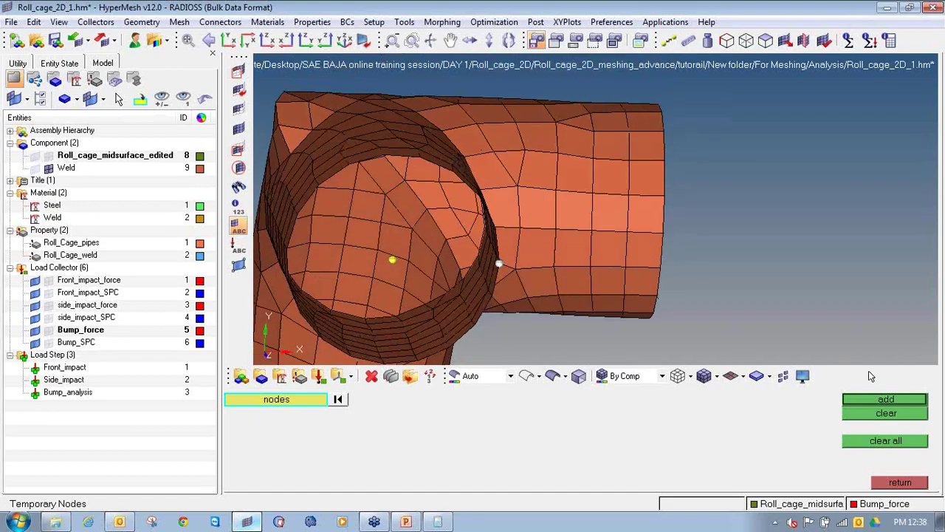
pyautogui.click(900, 482)
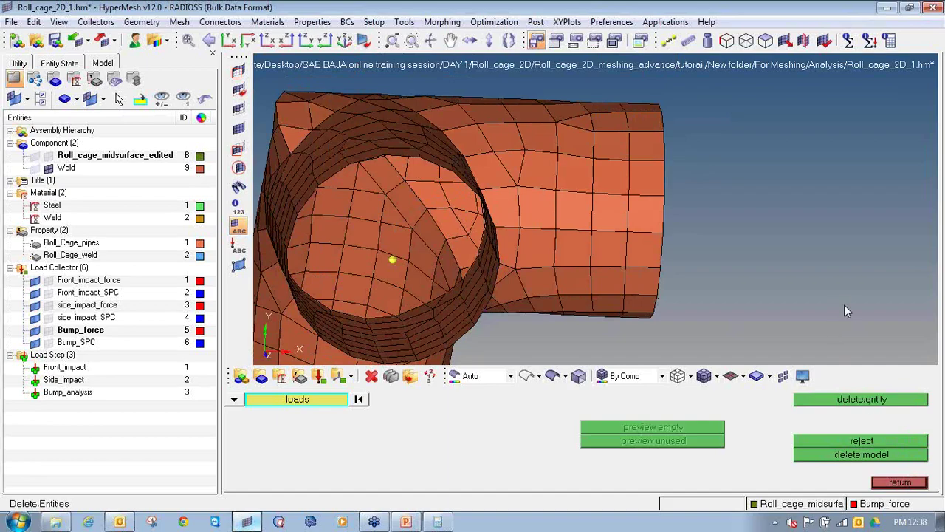
# - Duplicate the pipe's centre node and translate the copy twice by 10 along the positive x-axis
pyautogui.hotkey('shift', 'F4')
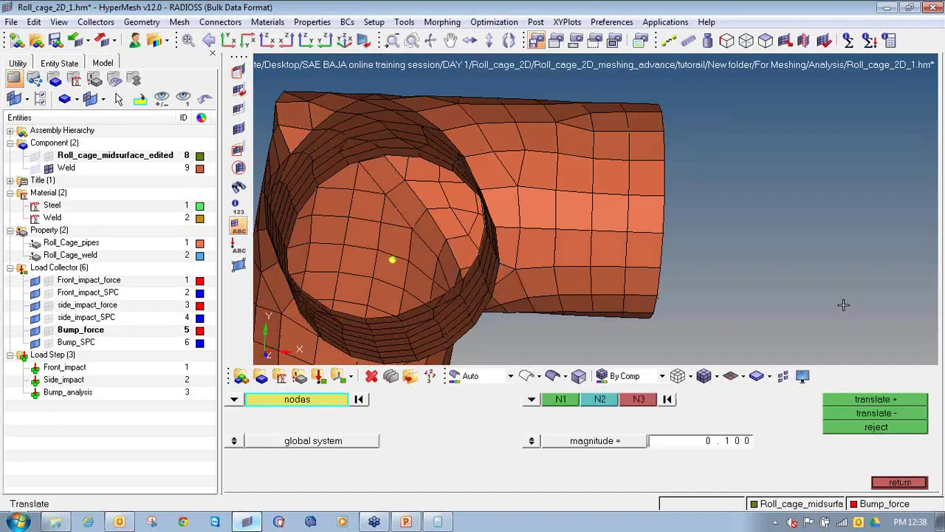
pyautogui.click(391, 258)
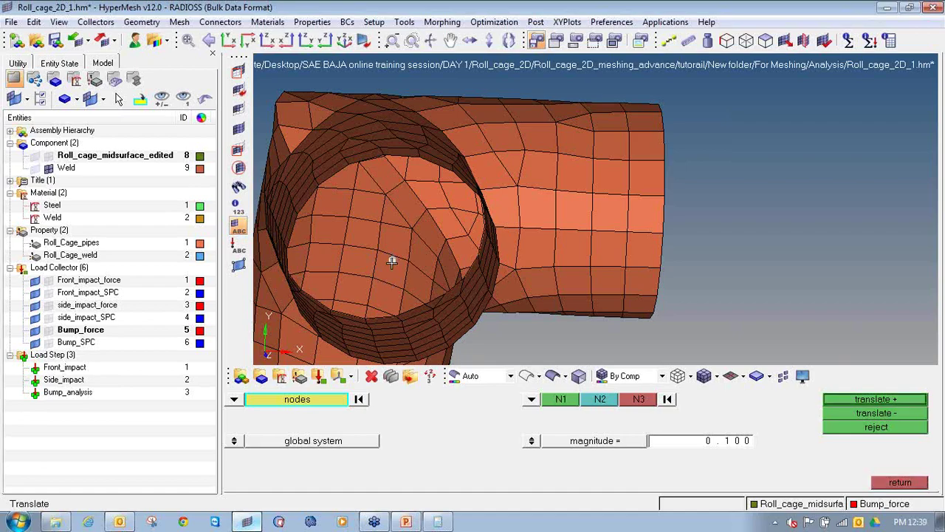
pyautogui.click(660, 444)
pyautogui.write('10')
pyautogui.click(532, 399)
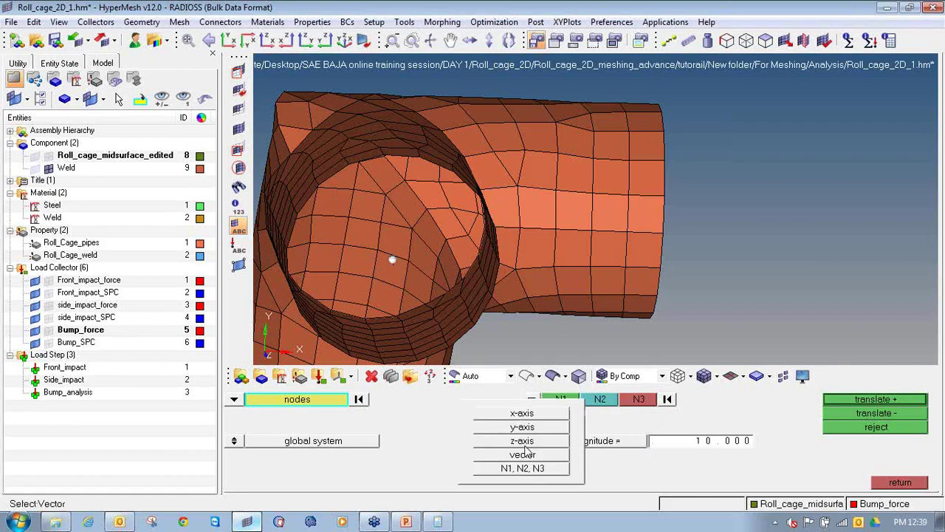
pyautogui.click(528, 415)
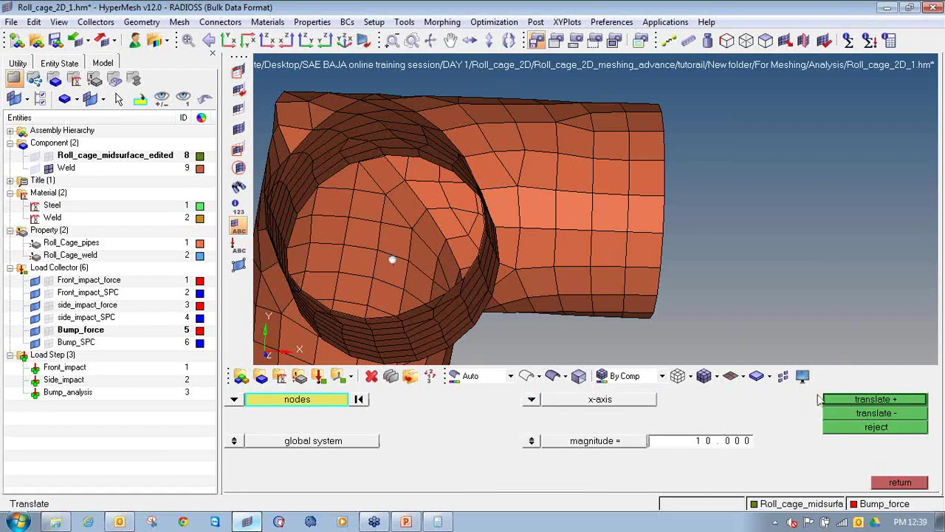
pyautogui.click(308, 403)
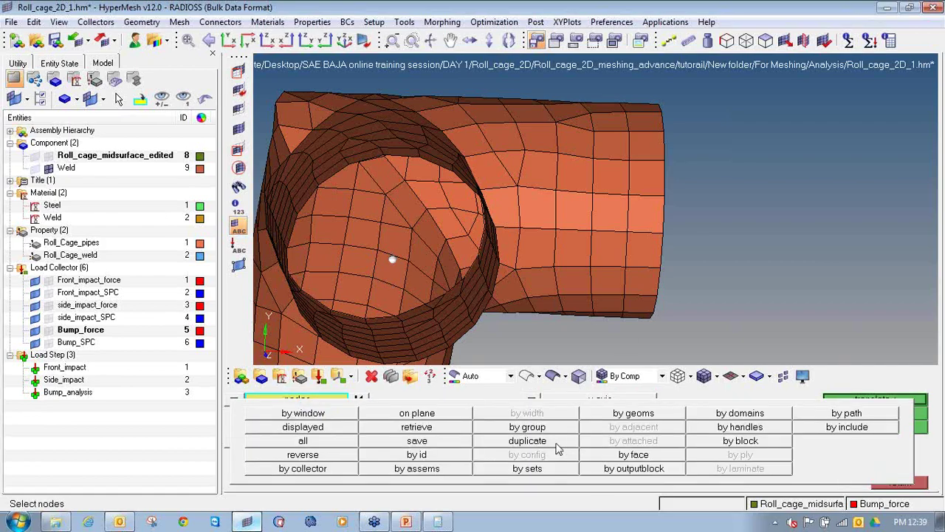
pyautogui.click(527, 441)
pyautogui.click(847, 399)
pyautogui.click(846, 399)
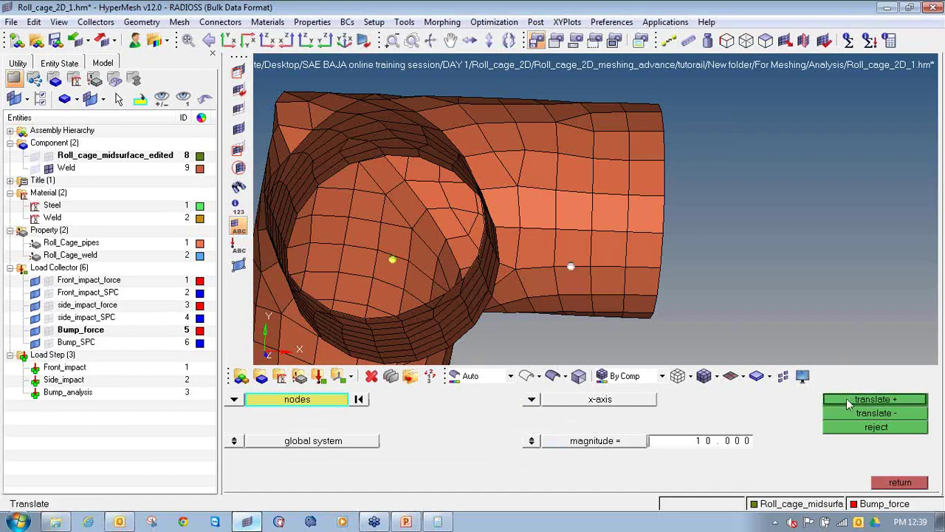
# - Duplicate the centre node again and translate the copy along the positive y-axis with a magnitude of 10
pyautogui.click(393, 260)
pyautogui.click(324, 403)
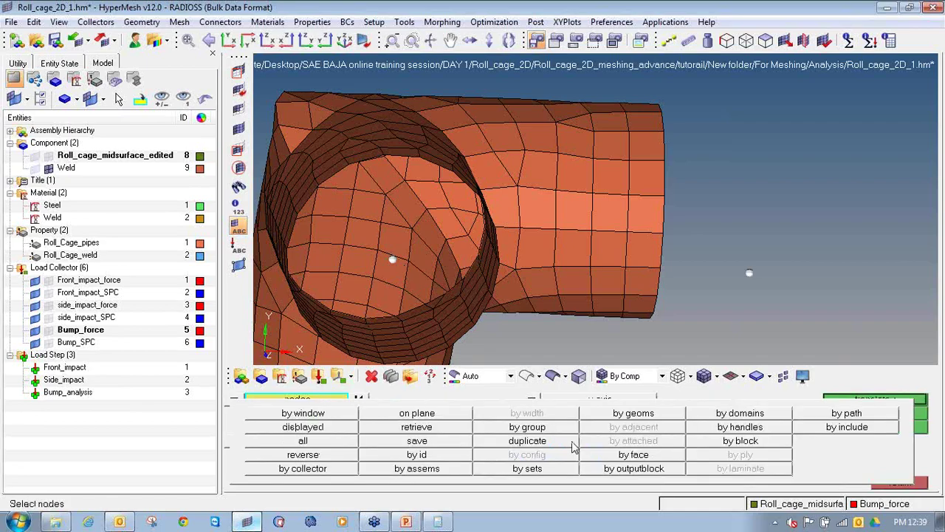
pyautogui.click(527, 441)
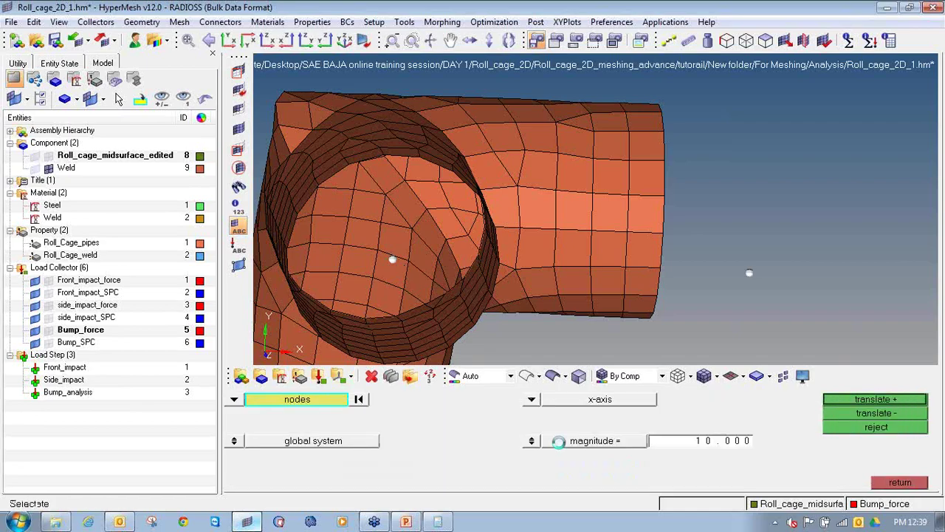
pyautogui.click(534, 400)
pyautogui.click(531, 430)
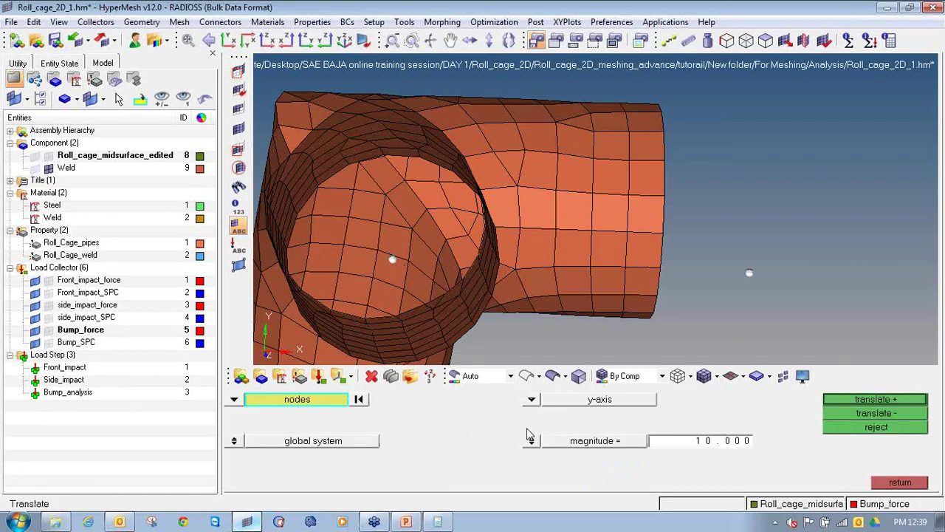
pyautogui.click(359, 399)
pyautogui.click(390, 262)
pyautogui.click(880, 401)
pyautogui.scroll(-2, 721, 312)
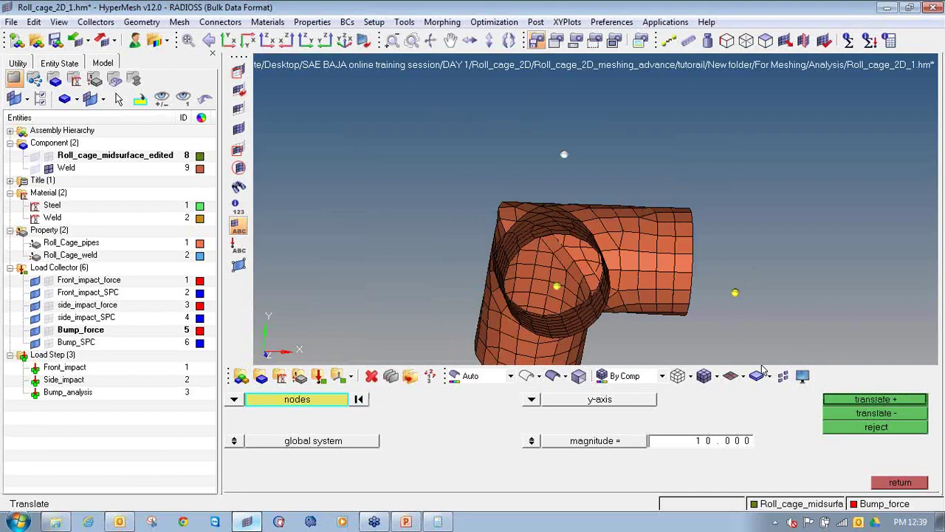
pyautogui.click(890, 483)
pyautogui.keyDown('ctrl'); pyautogui.moveTo(556, 242); pyautogui.dragTo(637, 215); pyautogui.keyUp('ctrl')
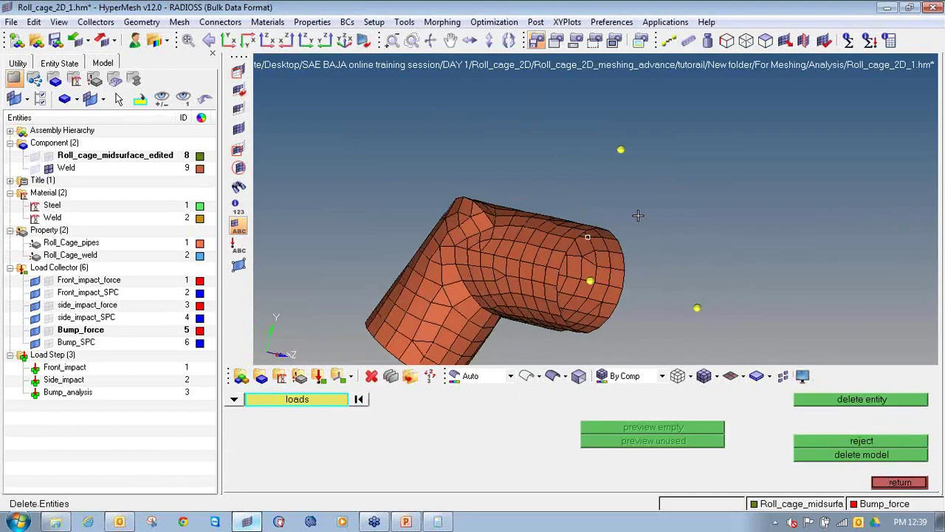
pyautogui.keyDown('ctrl'); pyautogui.moveTo(385, 237); pyautogui.dragTo(432, 281); pyautogui.keyUp('ctrl')
pyautogui.click(923, 486)
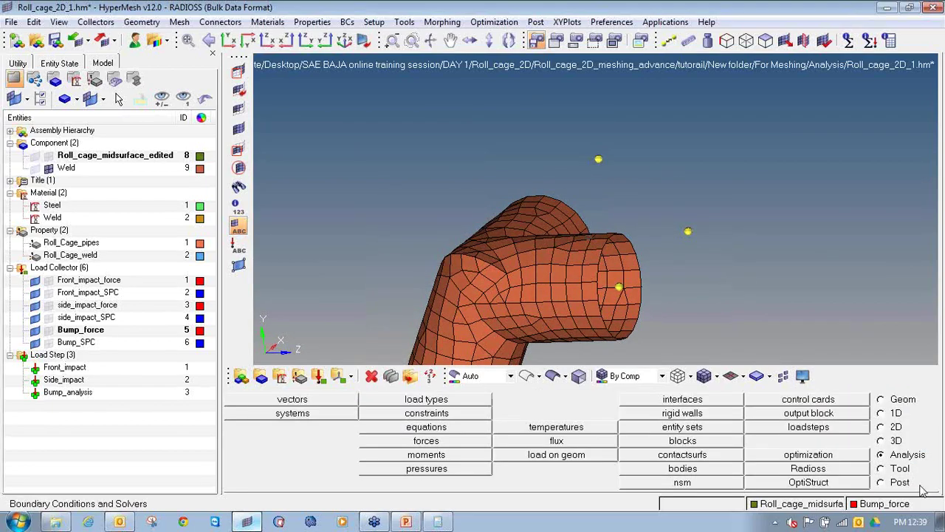
# - Create a rectangular system by axis direction, with its origin at the centre node and the two offset nodes defining the x-axis and xy plane
pyautogui.click(895, 413)
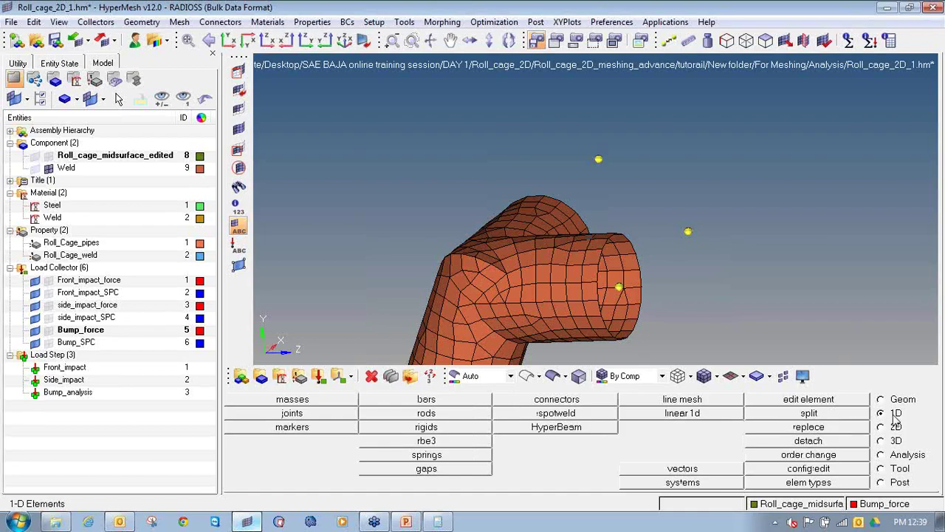
pyautogui.click(660, 483)
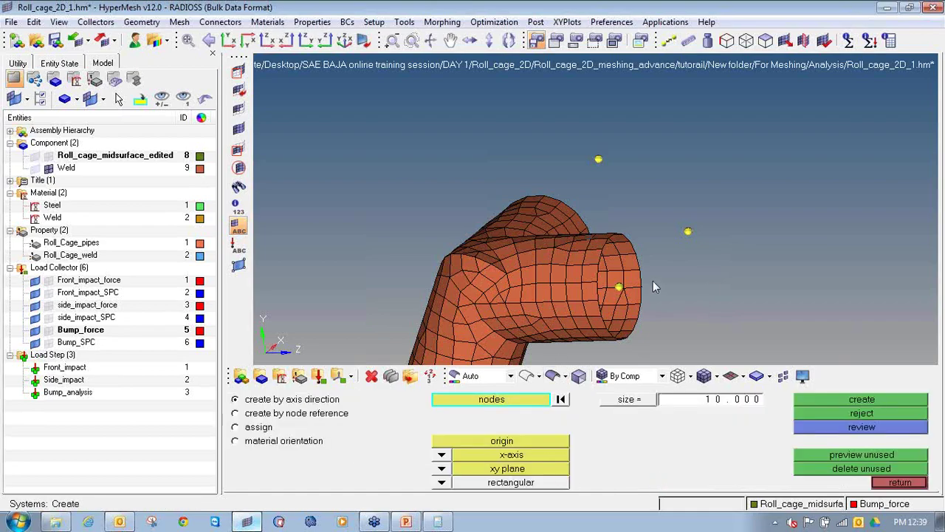
pyautogui.scroll(3, 635, 285)
pyautogui.click(627, 284)
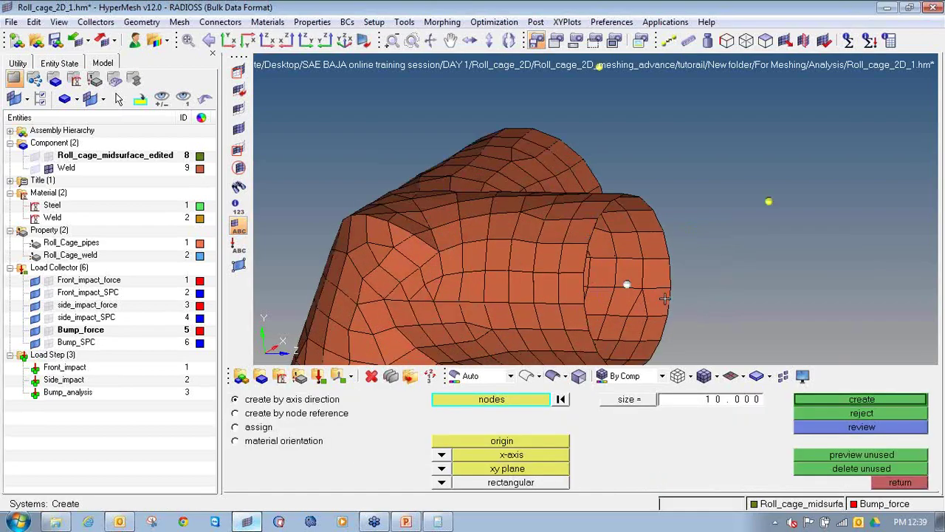
pyautogui.keyDown('ctrl'); pyautogui.scroll(-3, 670, 291); pyautogui.keyUp('ctrl')
pyautogui.keyDown('ctrl'); pyautogui.moveTo(669, 291); pyautogui.dragTo(491, 260, button='right'); pyautogui.keyUp('ctrl')
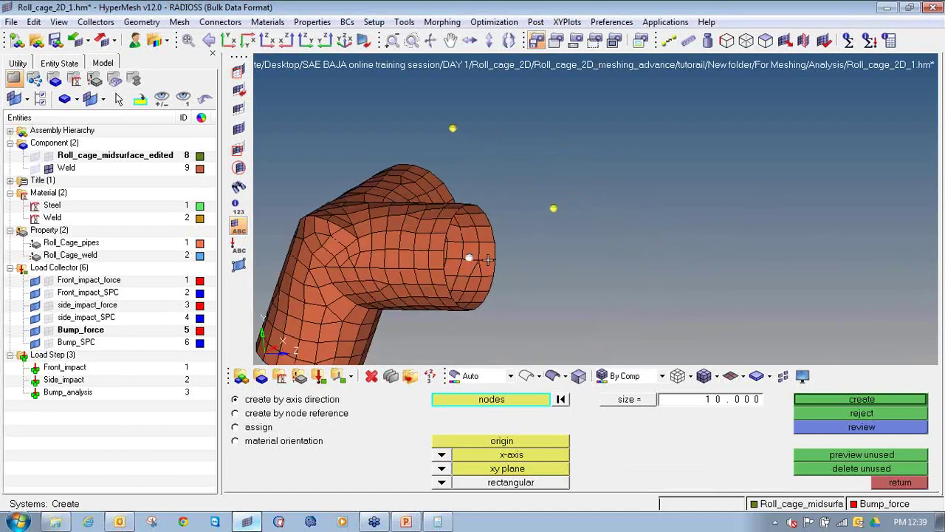
pyautogui.click(499, 443)
pyautogui.scroll(2, 450, 256)
pyautogui.click(471, 249)
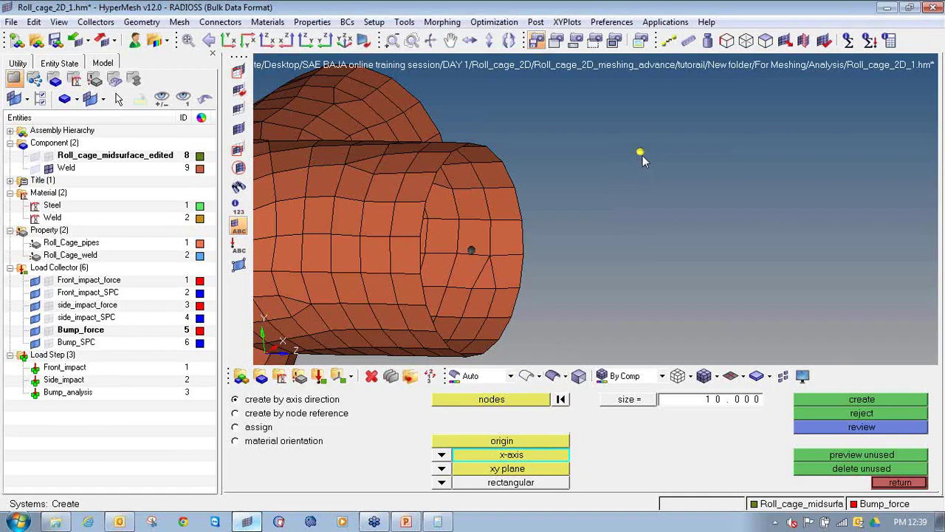
pyautogui.click(642, 154)
pyautogui.keyDown('ctrl'); pyautogui.scroll(-4, 621, 187); pyautogui.keyUp('ctrl')
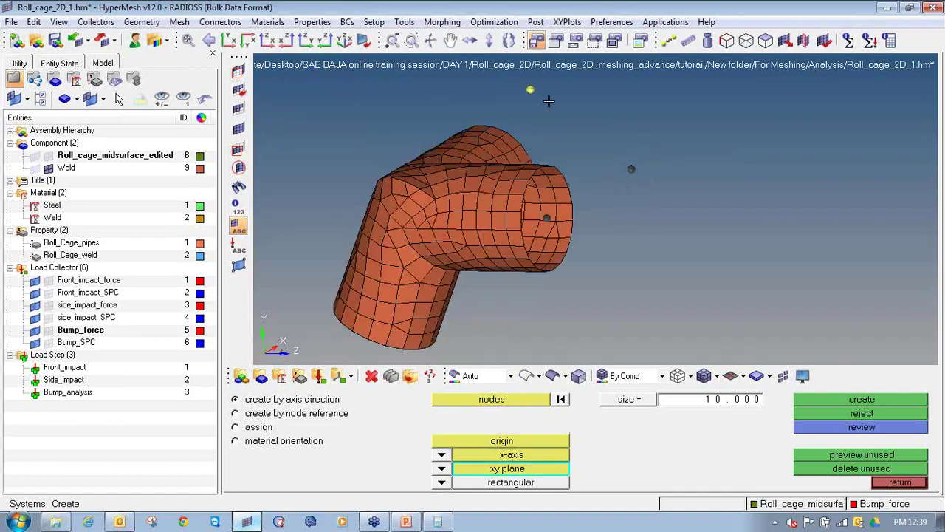
pyautogui.click(531, 89)
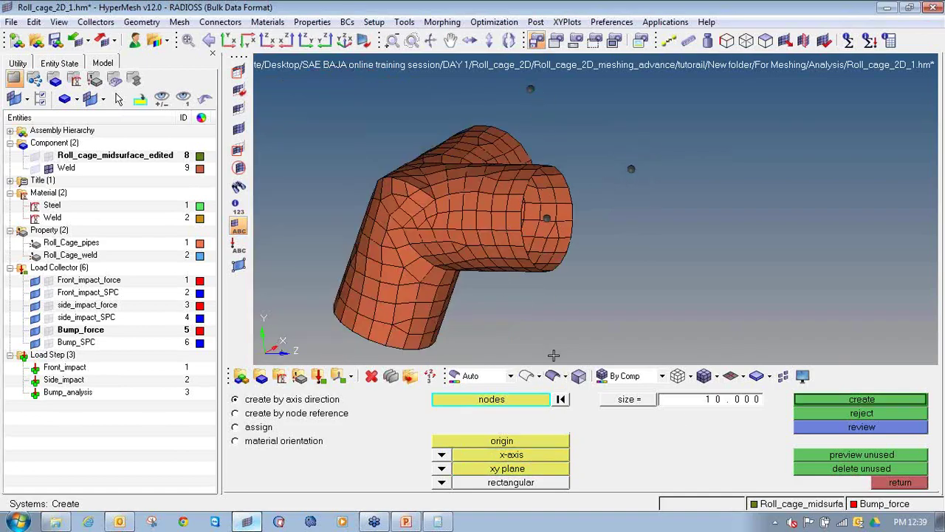
pyautogui.click(908, 402)
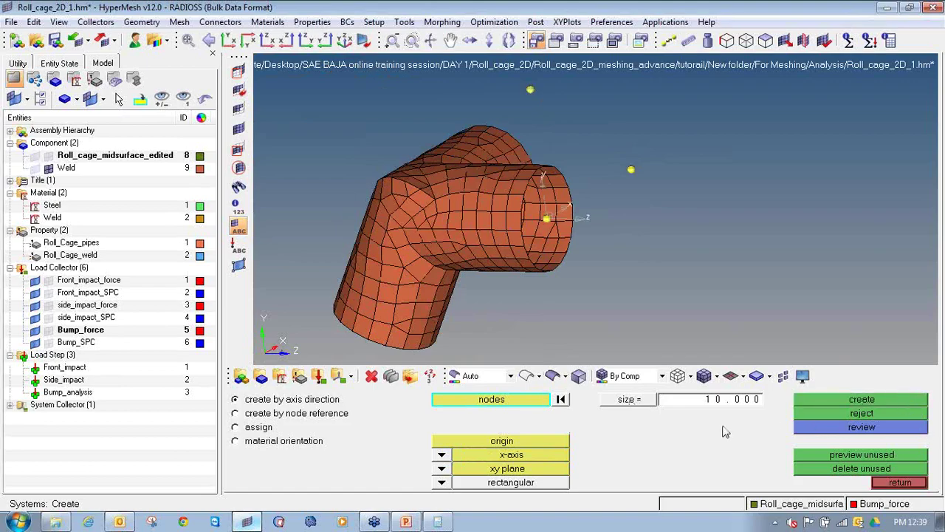
# - Set the display size of the coordinate system to 100
pyautogui.click(724, 400)
pyautogui.write('100')
pyautogui.press('Return')
pyautogui.scroll(-4, 650, 292)
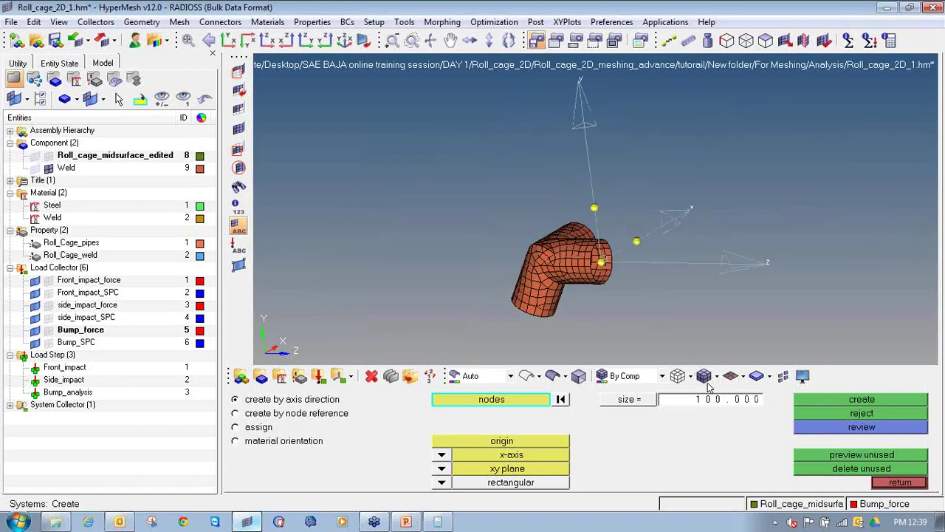
# - Rotate the local coordinate system by a positive 45 degrees about the x-axis, using the pipe's centre node as the base point
pyautogui.click(883, 486)
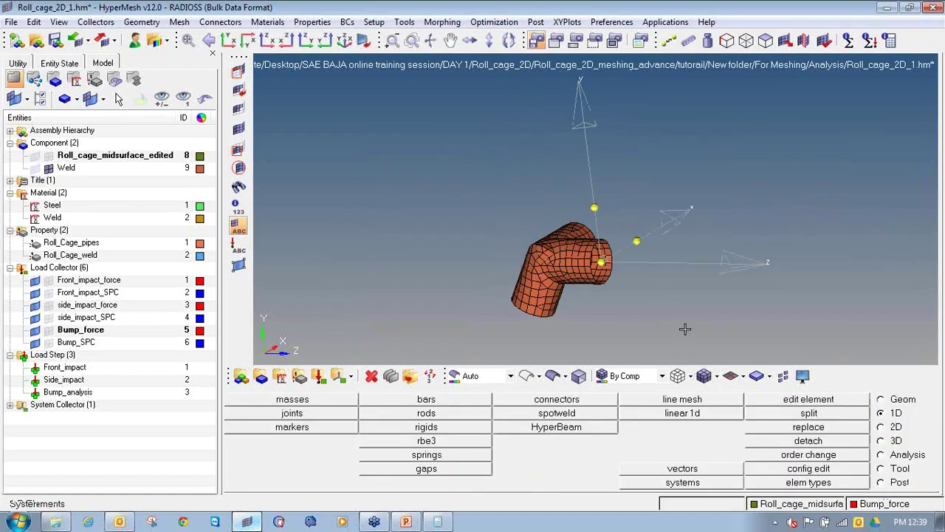
pyautogui.keyDown('ctrl'); pyautogui.moveTo(660, 307); pyautogui.dragTo(545, 272, button='right'); pyautogui.keyUp('ctrl')
pyautogui.keyDown('ctrl'); pyautogui.moveTo(596, 248); pyautogui.dragTo(716, 245); pyautogui.keyUp('ctrl')
pyautogui.scroll(-2, 455, 217)
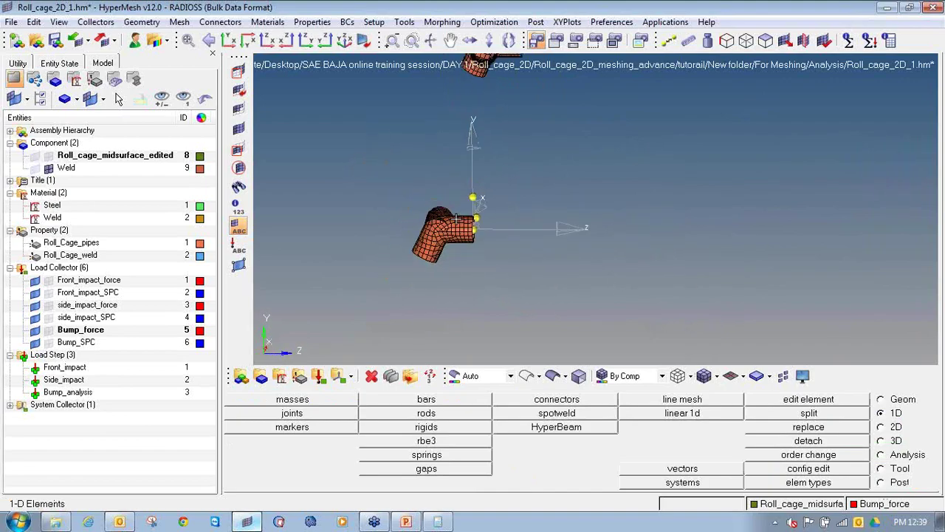
pyautogui.click(884, 471)
pyautogui.click(538, 418)
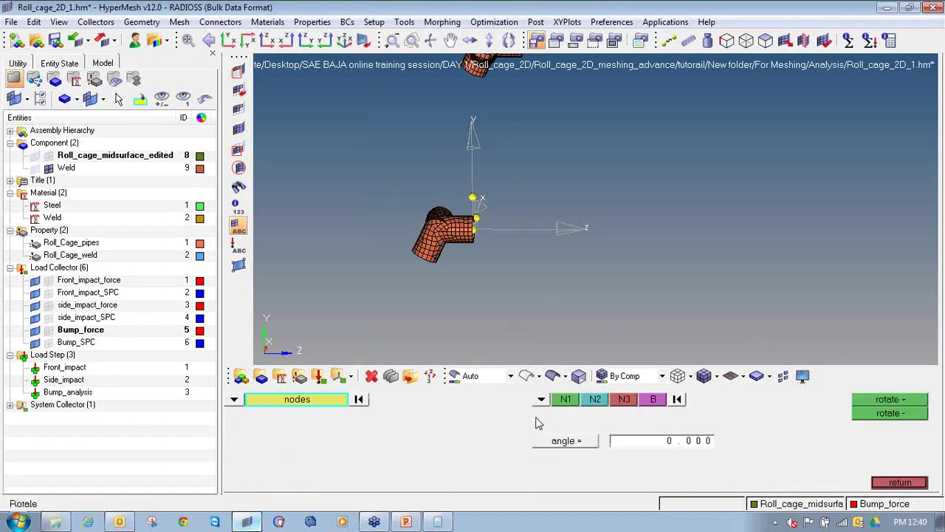
pyautogui.click(233, 398)
pyautogui.click(416, 413)
pyautogui.click(511, 229)
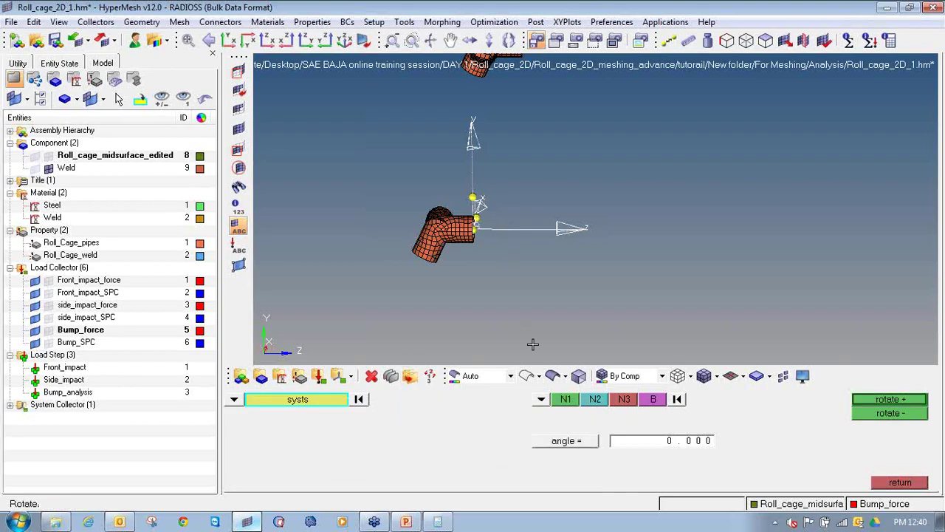
pyautogui.click(541, 398)
pyautogui.click(538, 420)
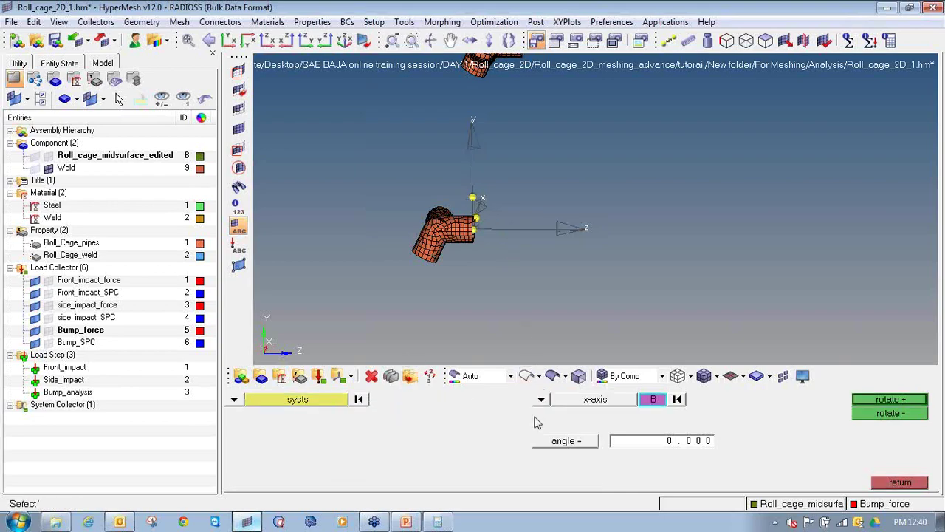
pyautogui.click(660, 445)
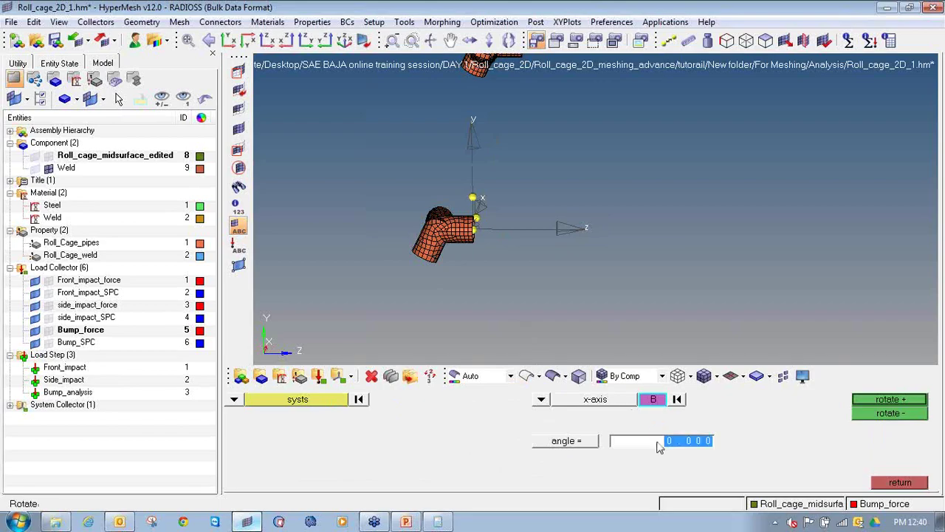
pyautogui.write('45')
pyautogui.press('Return')
pyautogui.keyDown('ctrl'); pyautogui.moveTo(493, 262); pyautogui.dragTo(468, 263); pyautogui.keyUp('ctrl')
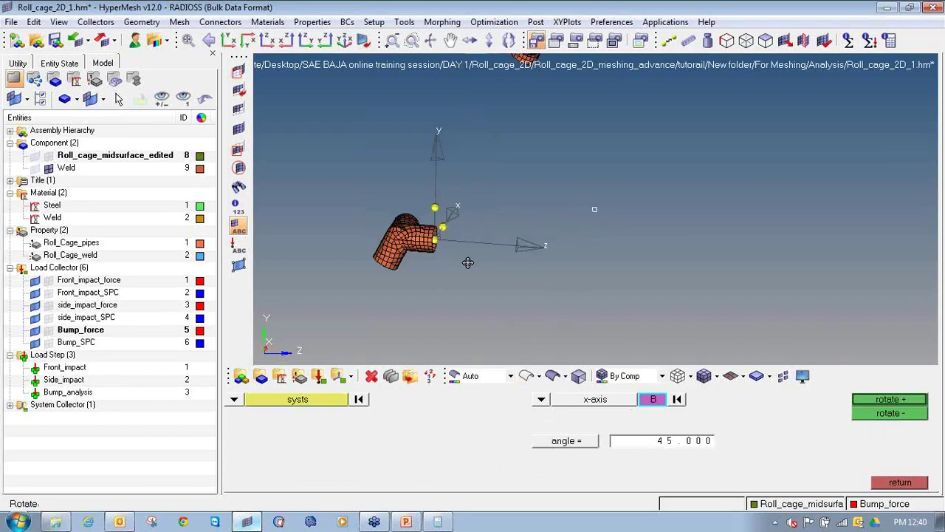
pyautogui.scroll(5, 467, 262)
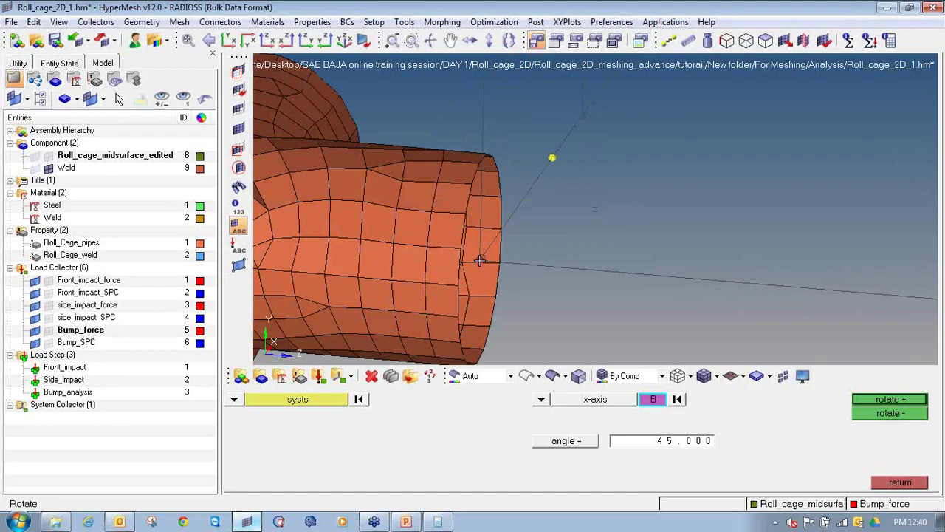
pyautogui.click(910, 399)
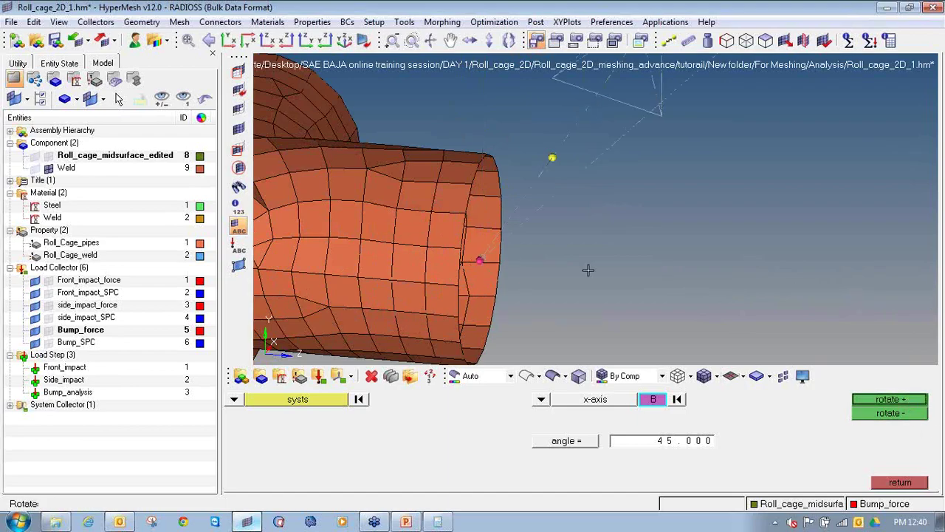
pyautogui.scroll(-5, 580, 267)
pyautogui.click(890, 483)
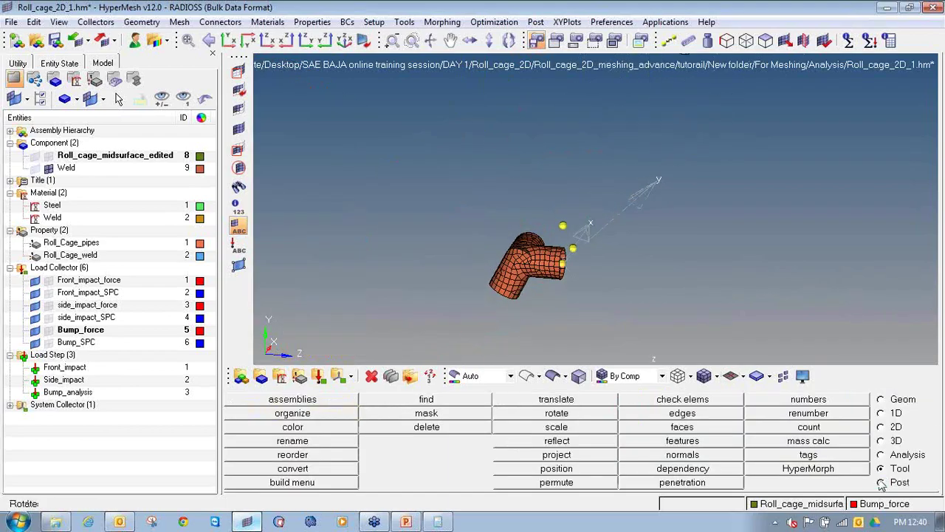
# - Show the Roll_cage_midsurface_edited elements around the rotated coordinate system
pyautogui.click(51, 158)
pyautogui.keyDown('ctrl'); pyautogui.moveTo(607, 271); pyautogui.dragTo(572, 305); pyautogui.keyUp('ctrl')
pyautogui.keyDown('ctrl'); pyautogui.scroll(-3, 721, 331); pyautogui.keyUp('ctrl')
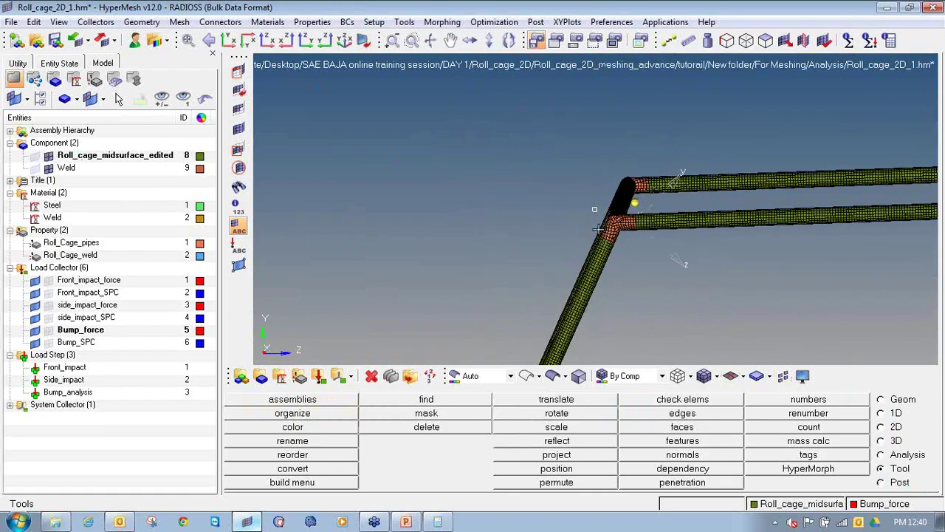
pyautogui.keyDown('ctrl'); pyautogui.scroll(1, 629, 223); pyautogui.keyUp('ctrl')
pyautogui.keyDown('ctrl'); pyautogui.scroll(4, 608, 214); pyautogui.keyUp('ctrl')
pyautogui.keyDown('ctrl'); pyautogui.scroll(-7, 595, 221); pyautogui.keyUp('ctrl')
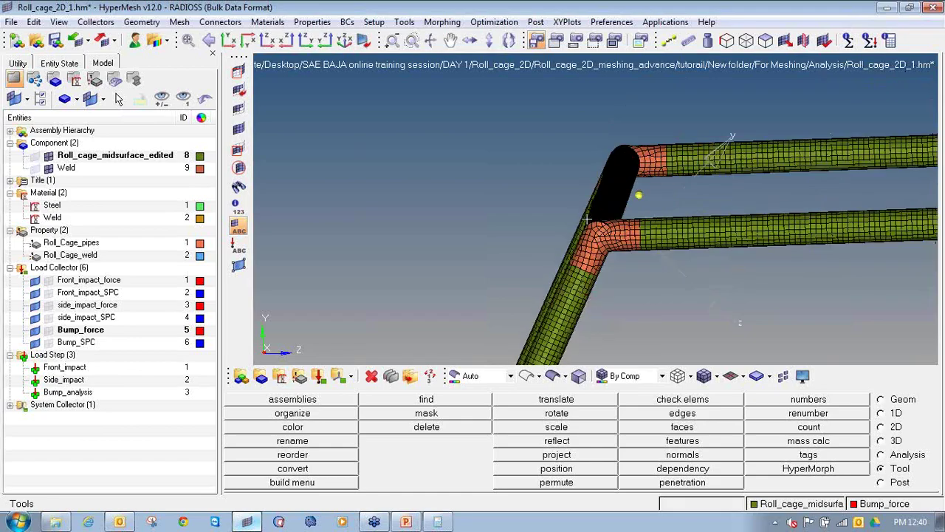
pyautogui.scroll(-3, 585, 279)
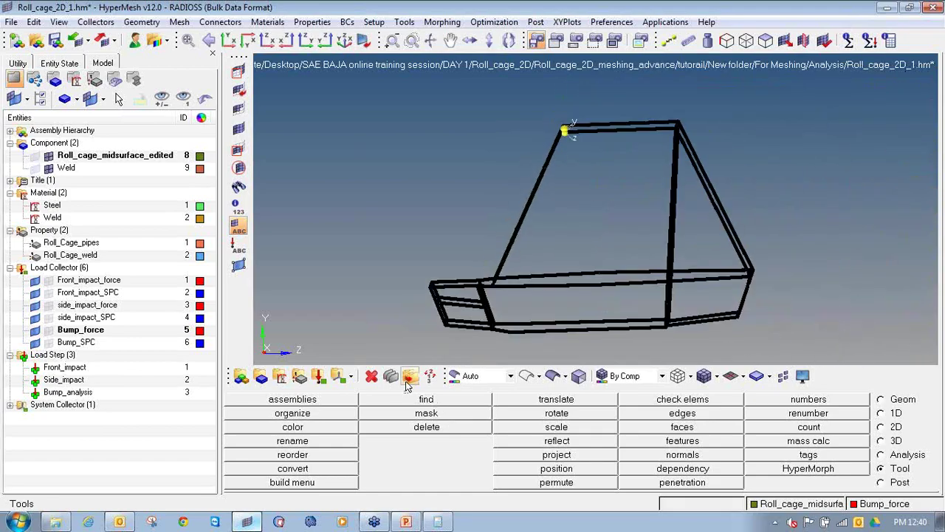
# - Create a load collector named Roll_ove_force with red colour and no card image
pyautogui.click(318, 376)
pyautogui.click(550, 400)
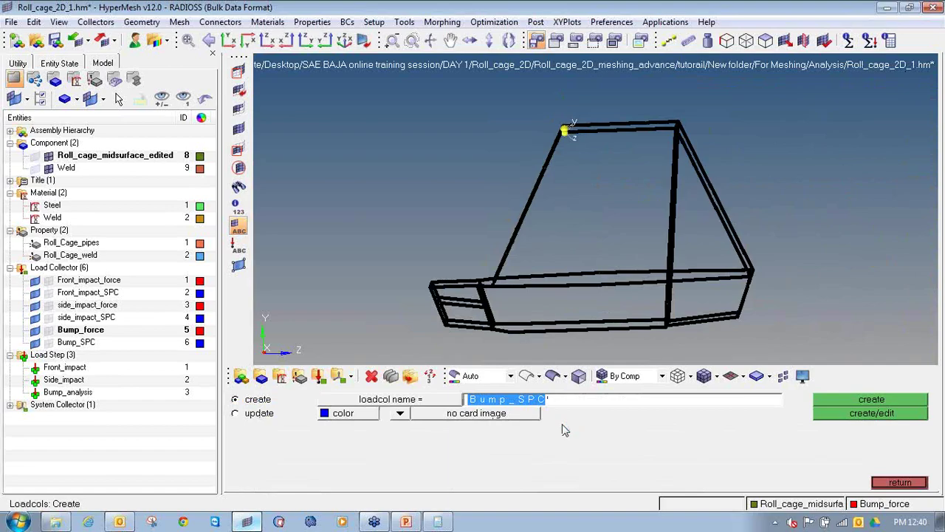
pyautogui.write('Roll_ove_')
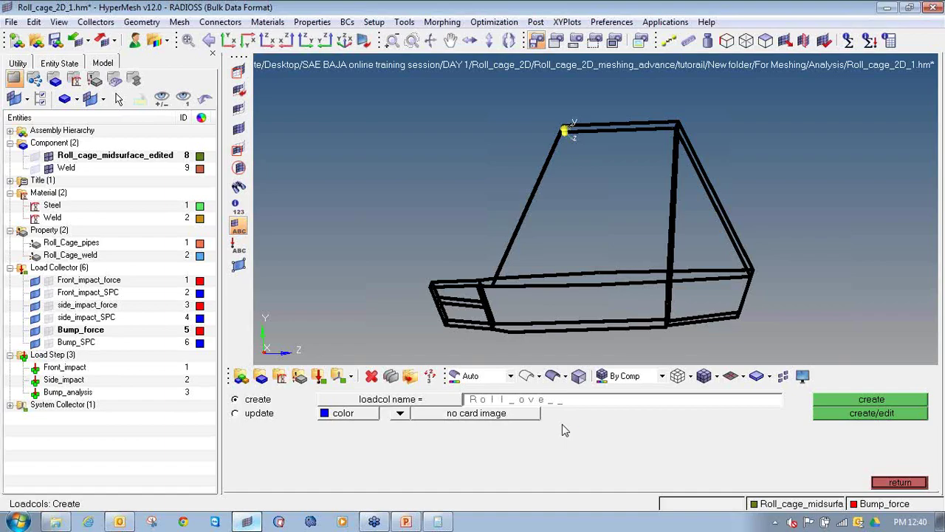
pyautogui.write('force')
pyautogui.click(352, 413)
pyautogui.click(337, 378)
pyautogui.click(822, 404)
# - Create a second load collector named Roll_over_SPC with blue colour and no card image
pyautogui.click(635, 408)
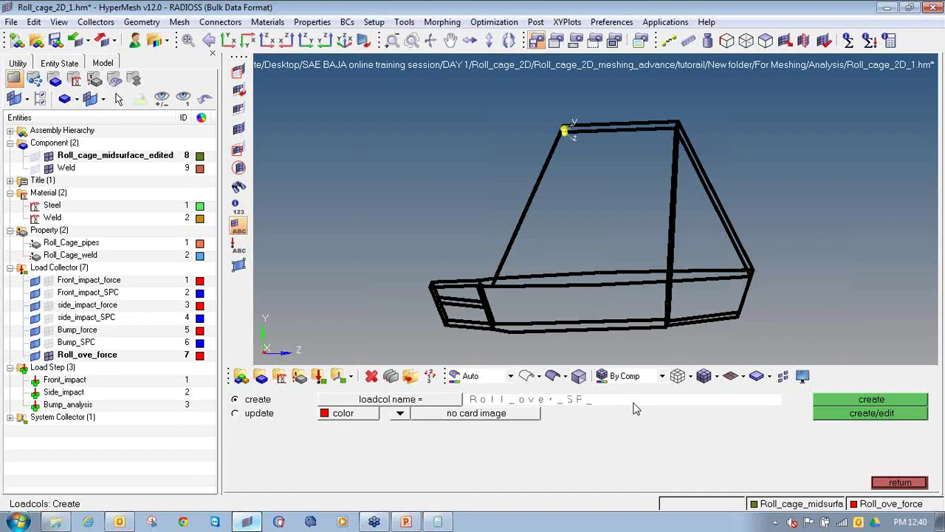
pyautogui.click(343, 412)
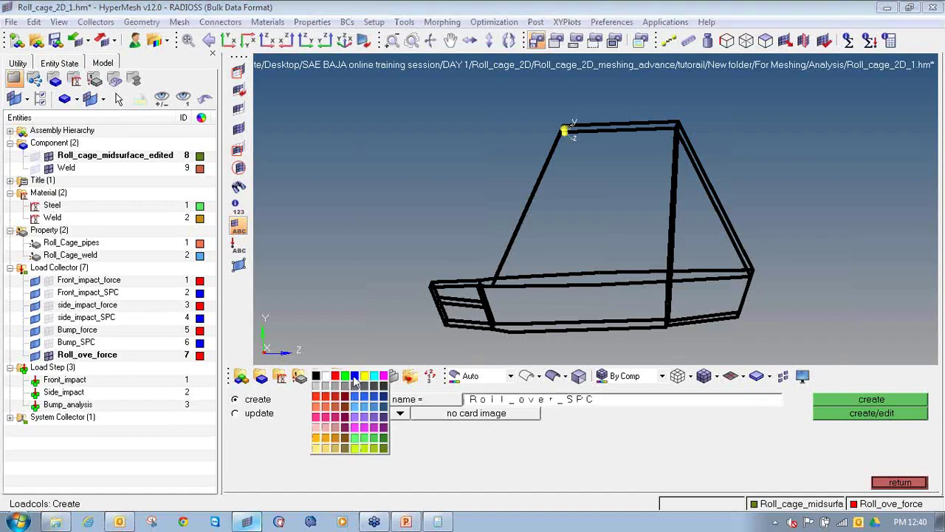
pyautogui.click(340, 395)
pyautogui.click(855, 402)
pyautogui.click(908, 482)
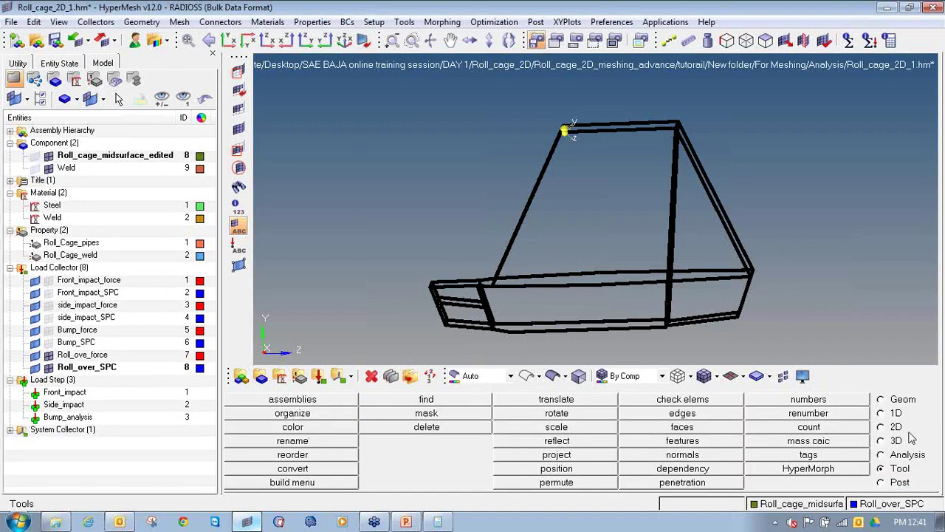
# - Open the Constraints tool for creating nodal SPCs and hide the Roll_cage_midsurface_edited elements to leave only the weld joints
pyautogui.click(900, 455)
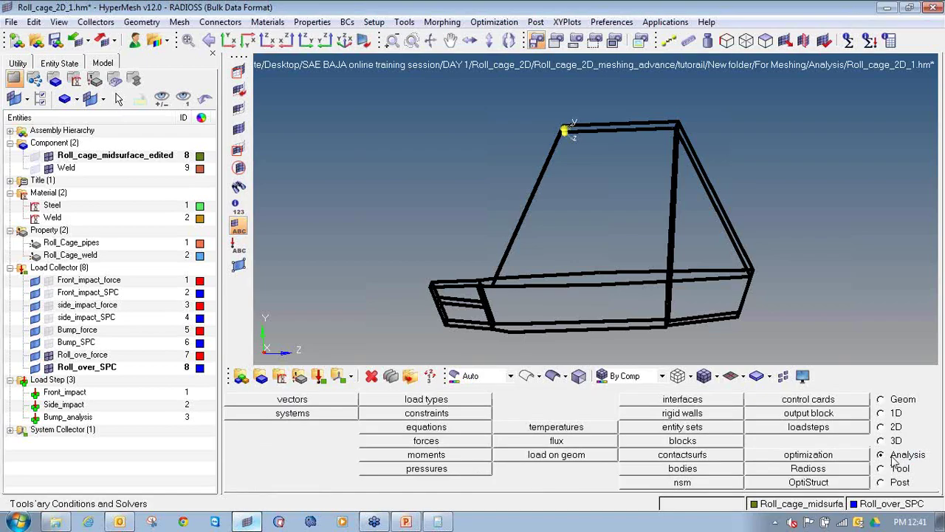
pyautogui.click(428, 413)
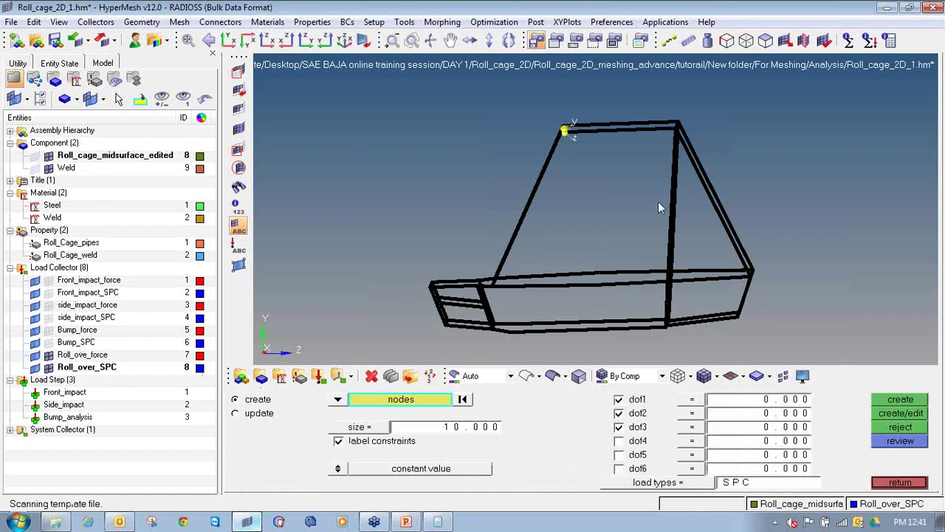
pyautogui.keyDown('ctrl'); pyautogui.moveTo(524, 290); pyautogui.dragTo(530, 258, button='right'); pyautogui.keyUp('ctrl')
pyautogui.keyDown('ctrl'); pyautogui.scroll(7, 465, 266); pyautogui.keyUp('ctrl')
pyautogui.keyDown('ctrl'); pyautogui.scroll(-3, 388, 266); pyautogui.keyUp('ctrl')
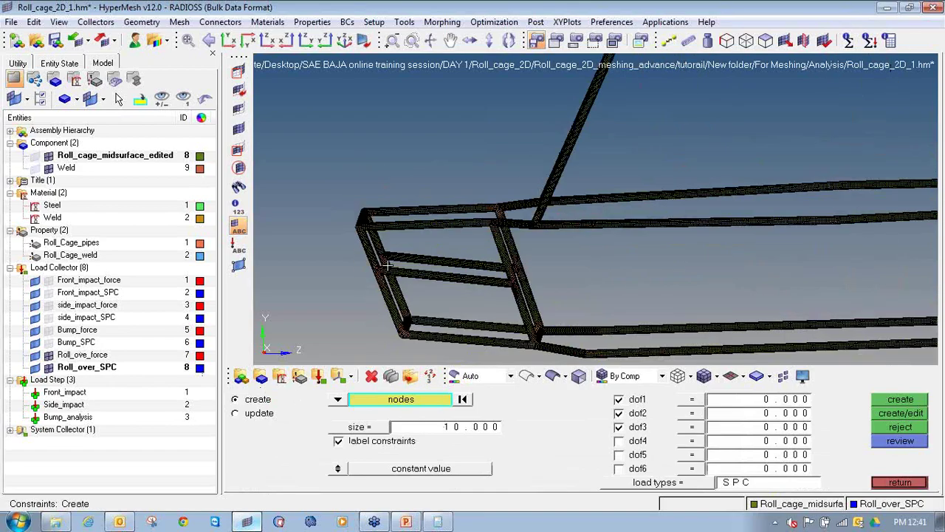
pyautogui.keyDown('ctrl'); pyautogui.moveTo(389, 265); pyautogui.dragTo(388, 236, button='right'); pyautogui.keyUp('ctrl')
pyautogui.scroll(-1, 387, 236)
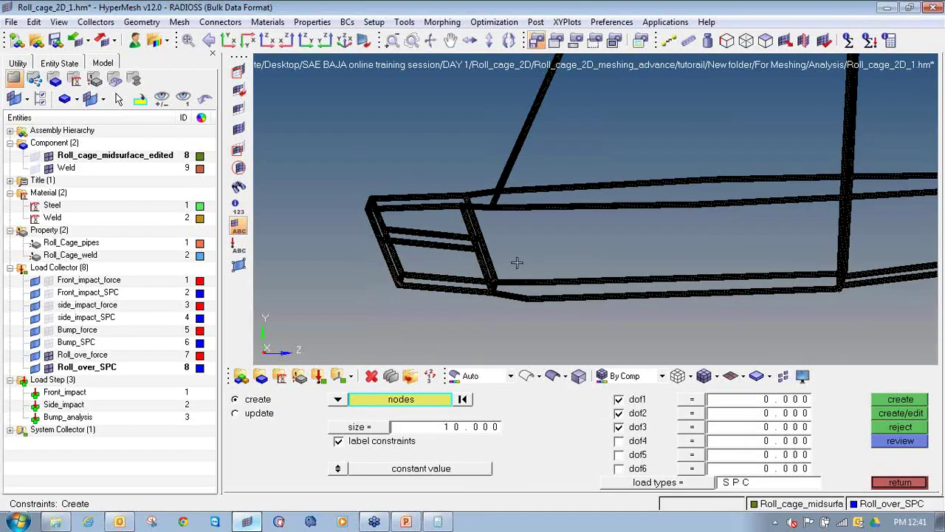
pyautogui.click(48, 156)
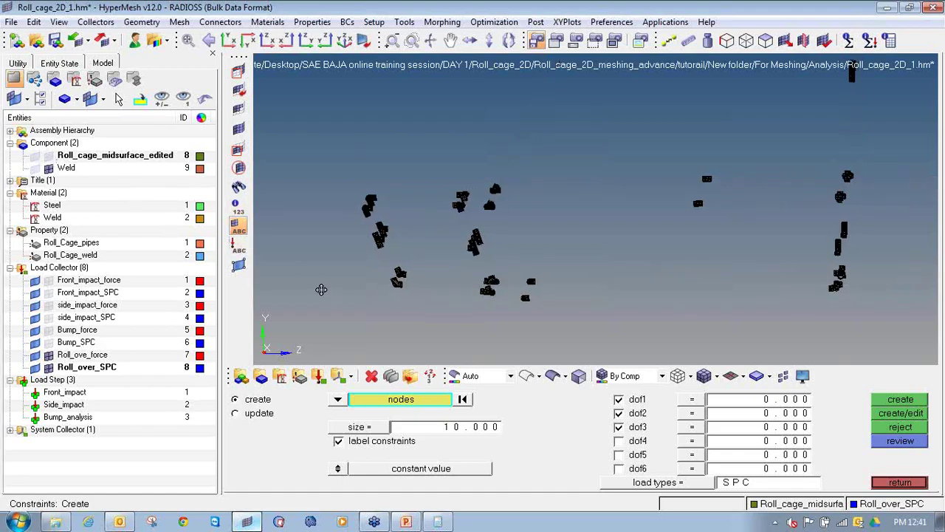
# - Select all nodes of the eight middle and lower weld joints at the front of the cage for constraining
pyautogui.keyDown('ctrl'); pyautogui.scroll(6, 371, 226); pyautogui.keyUp('ctrl')
pyautogui.keyDown('shift'); pyautogui.moveTo(363, 206); pyautogui.dragTo(460, 346); pyautogui.keyUp('shift')
pyautogui.keyDown('ctrl'); pyautogui.moveTo(447, 306); pyautogui.dragTo(432, 208, button='right'); pyautogui.keyUp('ctrl')
pyautogui.keyDown('shift'); pyautogui.moveTo(403, 255); pyautogui.dragTo(489, 360); pyautogui.keyUp('shift')
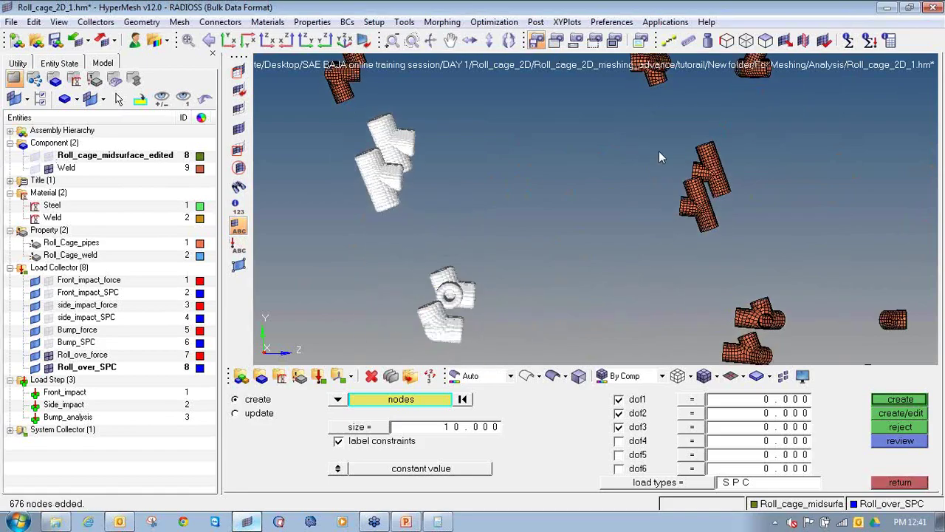
pyautogui.keyDown('shift'); pyautogui.moveTo(655, 128); pyautogui.dragTo(742, 245); pyautogui.keyUp('shift')
pyautogui.keyDown('shift'); pyautogui.moveTo(711, 288); pyautogui.dragTo(795, 384); pyautogui.keyUp('shift')
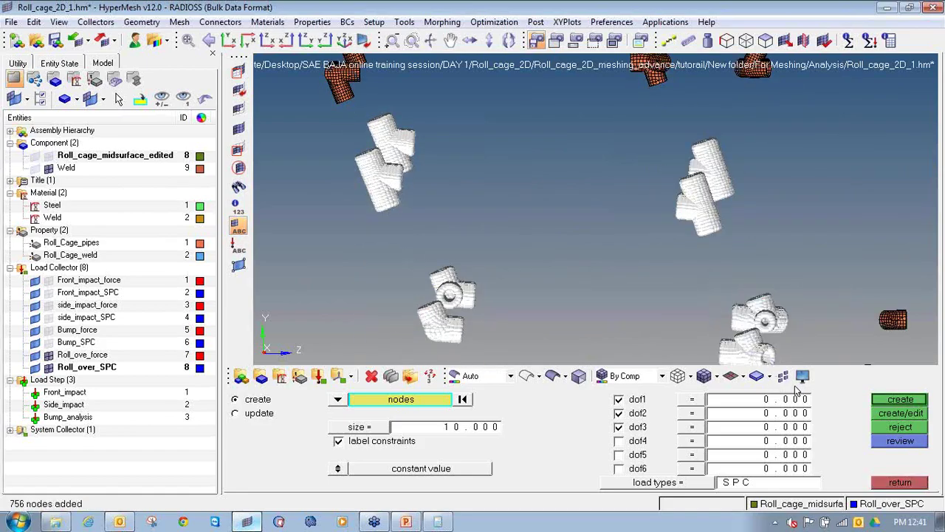
# - Add the nodes of the two weld joints where the rear hoop meets the upper side members to the selection
pyautogui.keyDown('ctrl'); pyautogui.scroll(-3, 731, 242); pyautogui.keyUp('ctrl')
pyautogui.keyDown('ctrl'); pyautogui.moveTo(731, 242); pyautogui.dragTo(339, 242, button='right'); pyautogui.keyUp('ctrl')
pyautogui.keyDown('ctrl'); pyautogui.scroll(-4, 339, 242); pyautogui.keyUp('ctrl')
pyautogui.keyDown('ctrl'); pyautogui.scroll(3, 646, 245); pyautogui.keyUp('ctrl')
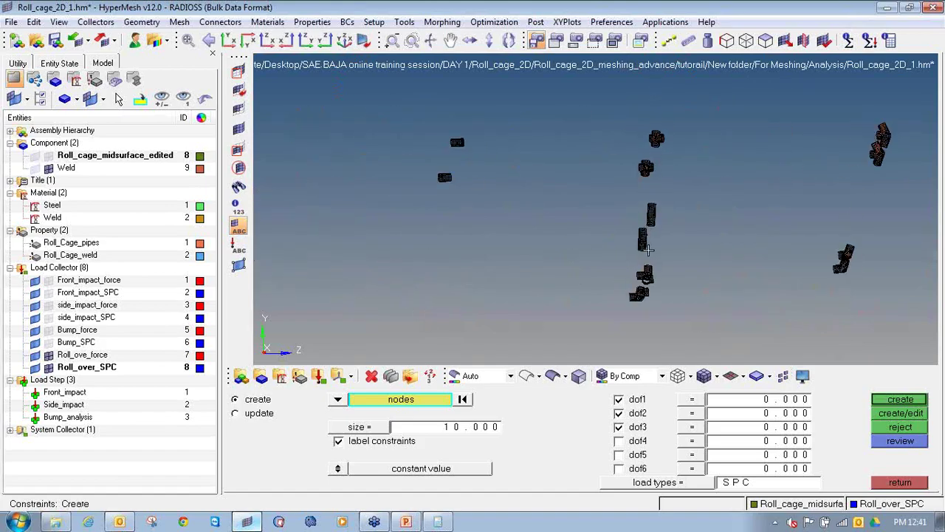
pyautogui.keyDown('ctrl'); pyautogui.scroll(5, 648, 250); pyautogui.keyUp('ctrl')
pyautogui.keyDown('ctrl'); pyautogui.scroll(-4, 632, 203); pyautogui.keyUp('ctrl')
pyautogui.keyDown('ctrl'); pyautogui.moveTo(632, 204); pyautogui.dragTo(625, 228, button='right'); pyautogui.keyUp('ctrl')
pyautogui.keyDown('shift'); pyautogui.moveTo(608, 81); pyautogui.dragTo(679, 143); pyautogui.keyUp('shift')
pyautogui.keyDown('shift'); pyautogui.moveTo(578, 85); pyautogui.dragTo(699, 157); pyautogui.keyUp('shift')
# - Add the nodes of the upper and lower weld joints at the rear end of the cage to the selection
pyautogui.keyDown('ctrl'); pyautogui.scroll(-3, 663, 160); pyautogui.keyUp('ctrl')
pyautogui.keyDown('ctrl'); pyautogui.moveTo(663, 161); pyautogui.dragTo(526, 167, button='right'); pyautogui.keyUp('ctrl')
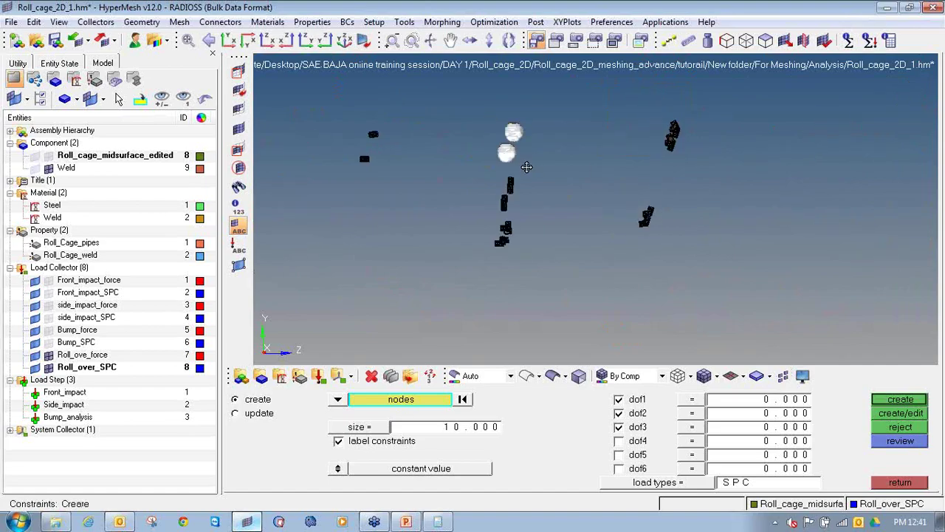
pyautogui.keyDown('shift'); pyautogui.moveTo(641, 97); pyautogui.dragTo(723, 163); pyautogui.keyUp('shift')
pyautogui.keyDown('shift'); pyautogui.moveTo(567, 199); pyautogui.dragTo(722, 264); pyautogui.keyUp('shift')
pyautogui.keyDown('shift'); pyautogui.moveTo(607, 194); pyautogui.dragTo(690, 259); pyautogui.keyUp('shift')
# - Add the rear hoop's two bottom weld joints to the node selection and create SPC constraints with dof1, dof2 and dof3 fixed at 0
pyautogui.keyDown('ctrl'); pyautogui.scroll(5, 520, 258); pyautogui.keyUp('ctrl')
pyautogui.keyDown('ctrl'); pyautogui.moveTo(519, 212); pyautogui.dragTo(519, 283); pyautogui.keyUp('ctrl')
pyautogui.keyDown('ctrl'); pyautogui.scroll(-3, 519, 284); pyautogui.keyUp('ctrl')
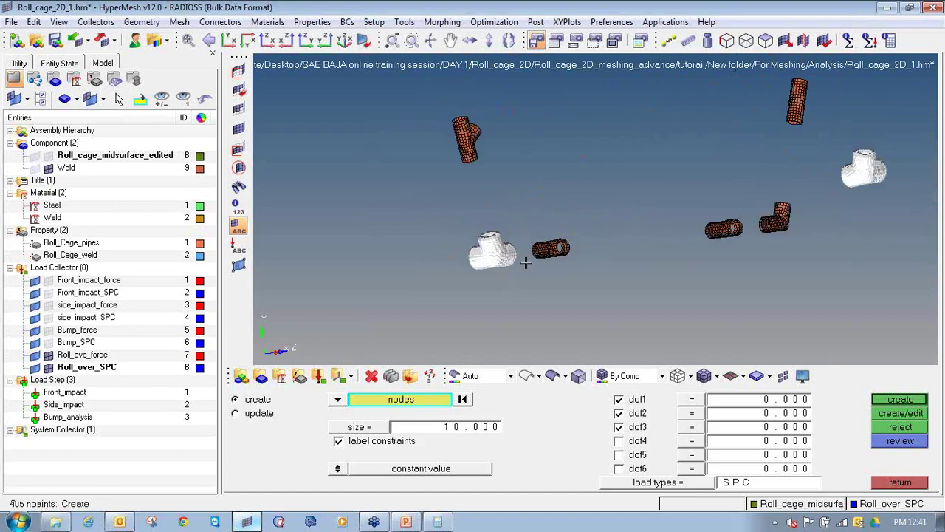
pyautogui.keyDown('ctrl'); pyautogui.moveTo(814, 217); pyautogui.dragTo(598, 223, button='right'); pyautogui.keyUp('ctrl')
pyautogui.keyDown('ctrl'); pyautogui.scroll(3, 558, 210); pyautogui.keyUp('ctrl')
pyautogui.moveTo(531, 197)
pyautogui.keyDown('shift'); pyautogui.mouseDown()
pyautogui.moveTo(593, 249)
pyautogui.moveTo(612, 279)
pyautogui.moveTo(586, 271)
pyautogui.moveTo(612, 292)
pyautogui.mouseUp(); pyautogui.keyUp('shift')
pyautogui.keyDown('ctrl'); pyautogui.scroll(-5, 561, 249); pyautogui.keyUp('ctrl')
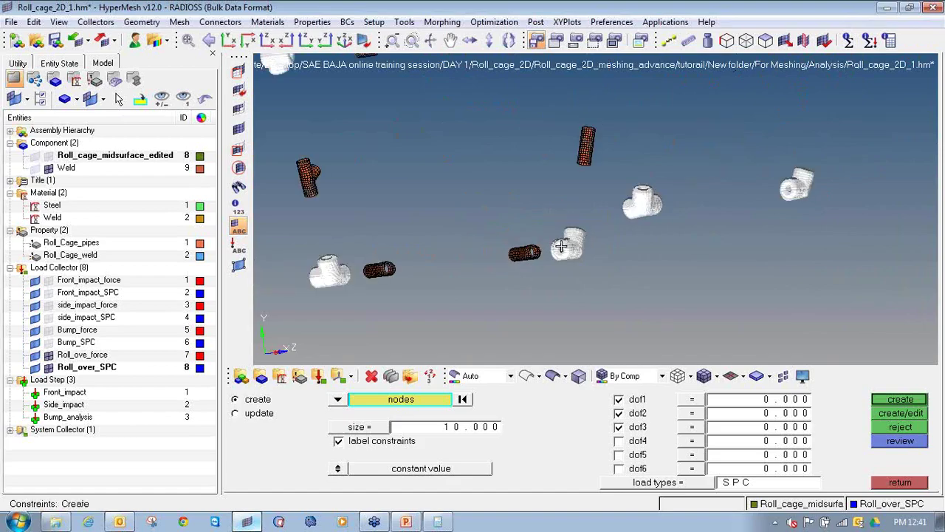
pyautogui.keyDown('ctrl'); pyautogui.moveTo(561, 249); pyautogui.dragTo(538, 268); pyautogui.keyUp('ctrl')
pyautogui.middleClick(539, 271)
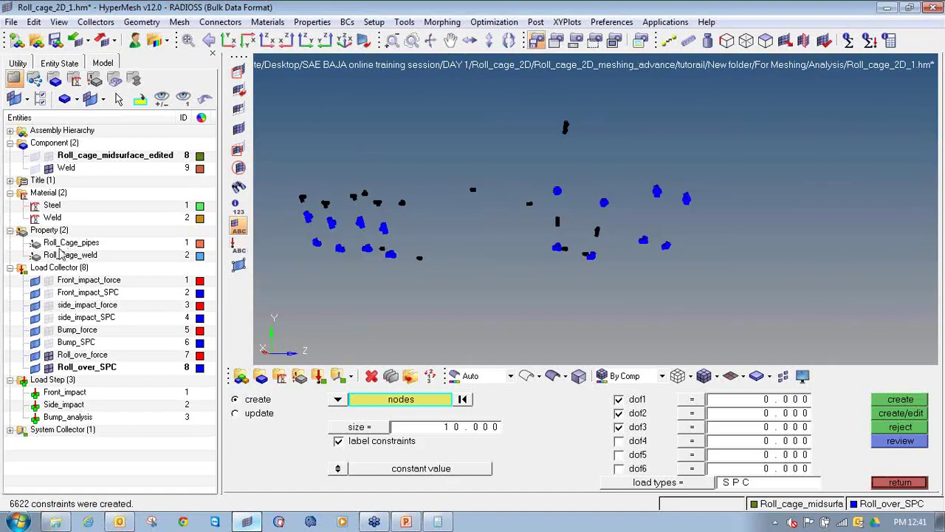
# - Redisplay the Roll_cage_midsurface_edited pipes and check the constrained joints and the upper front corner
pyautogui.click(48, 156)
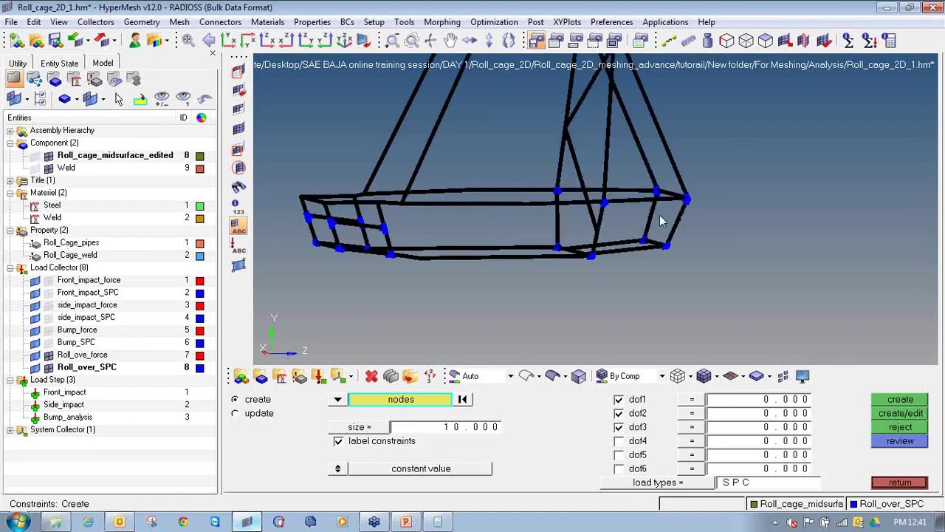
pyautogui.keyDown('ctrl'); pyautogui.moveTo(600, 248); pyautogui.dragTo(599, 228); pyautogui.keyUp('ctrl')
pyautogui.keyDown('ctrl'); pyautogui.moveTo(696, 243); pyautogui.dragTo(591, 232); pyautogui.keyUp('ctrl')
pyautogui.scroll(10, 591, 232)
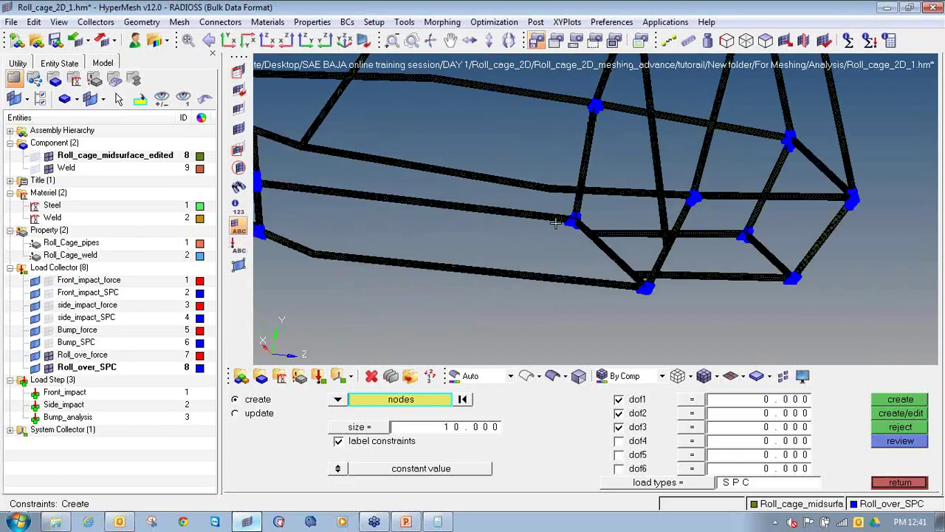
pyautogui.scroll(-10, 582, 225)
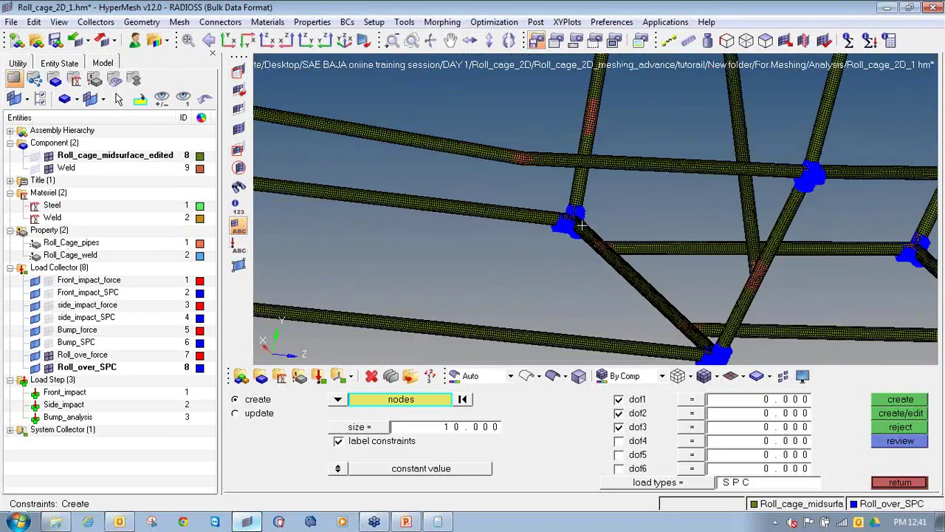
pyautogui.scroll(3, 502, 241)
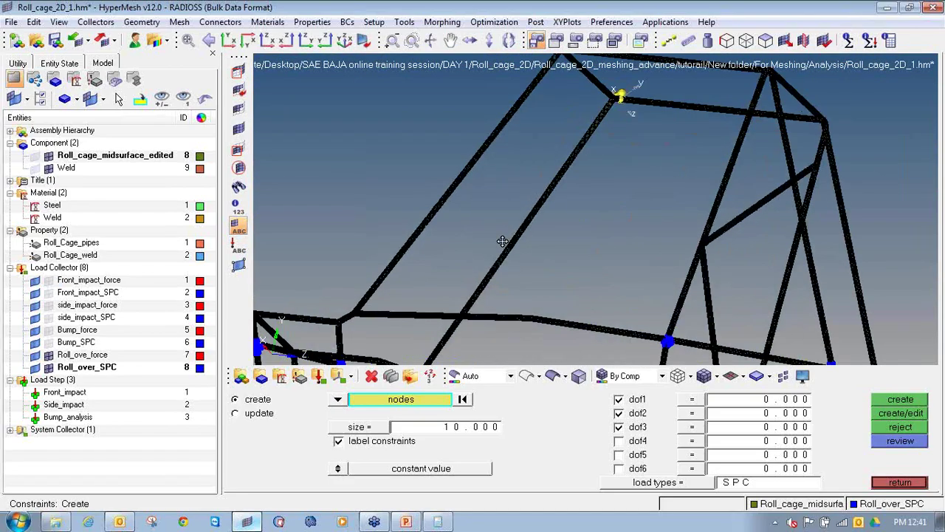
pyautogui.scroll(10, 620, 103)
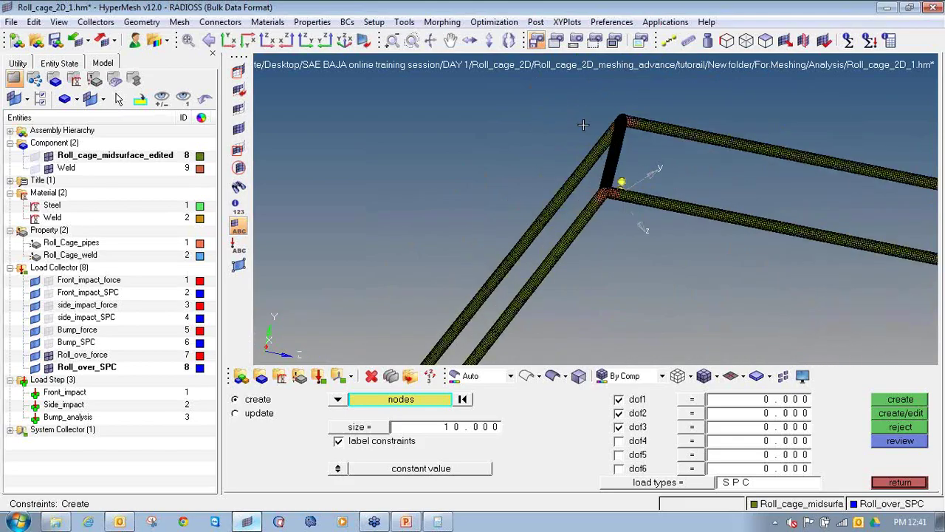
# - Hide the Roll_cage_midsurface_edited elements, make Roll_ove_force the current load collector and start creating forces
pyautogui.scroll(-5, 604, 232)
pyautogui.scroll(3, 584, 266)
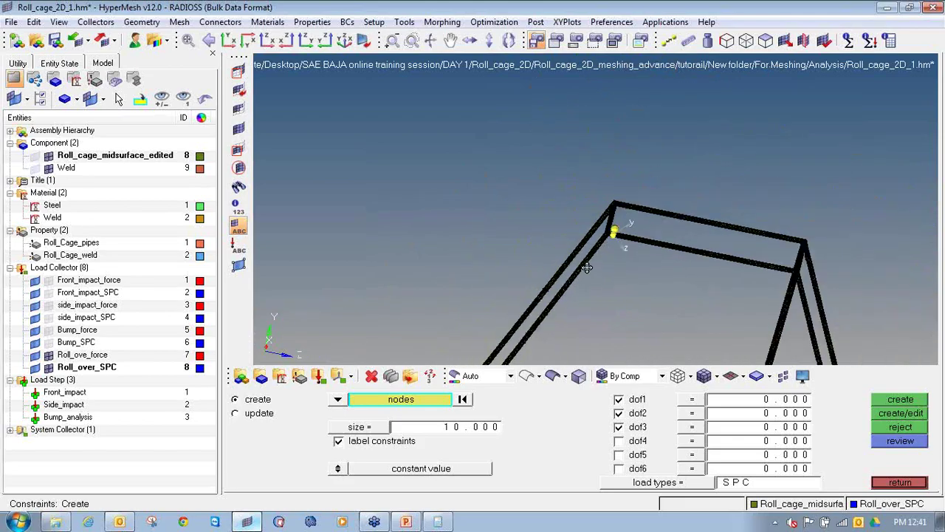
pyautogui.scroll(6, 580, 266)
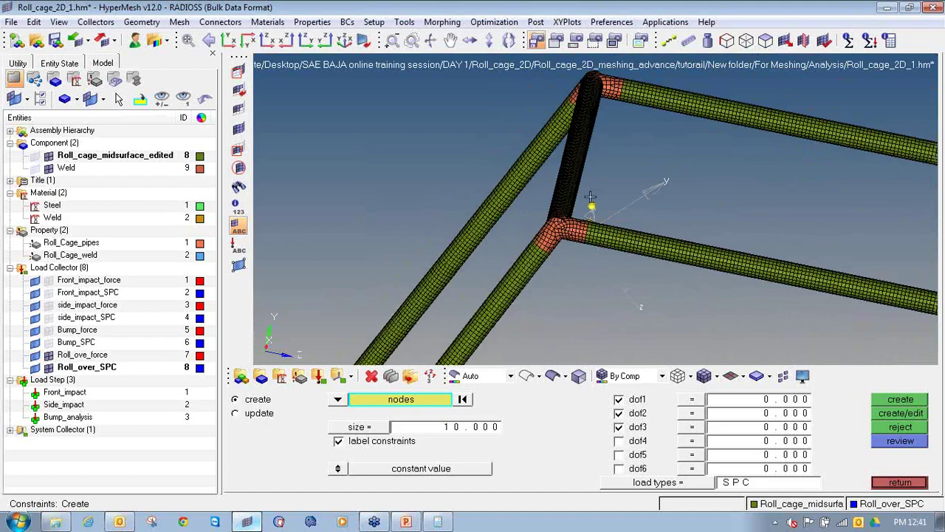
pyautogui.click(49, 156)
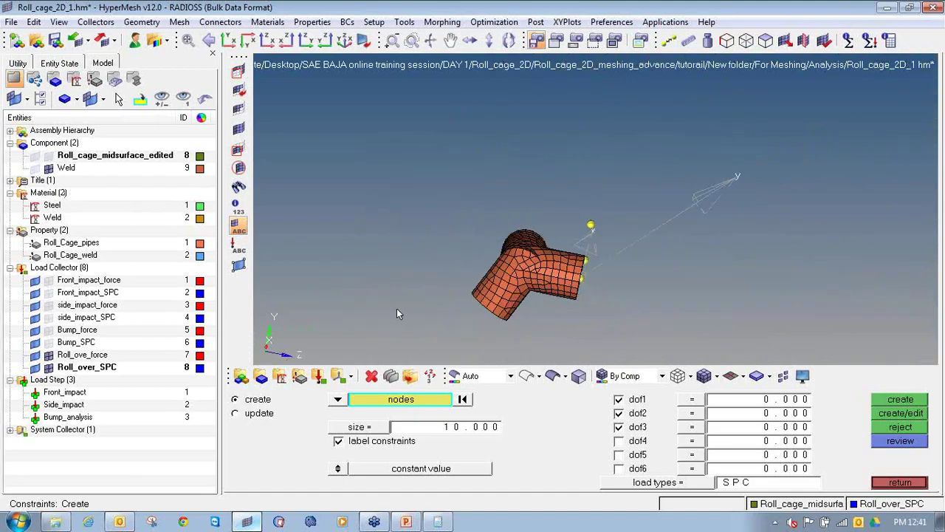
pyautogui.rightClick(90, 356)
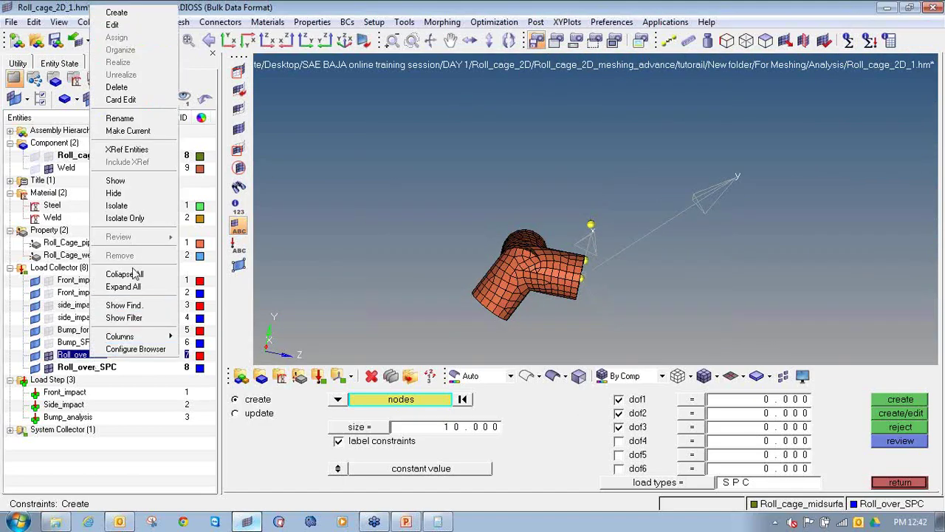
pyautogui.click(163, 134)
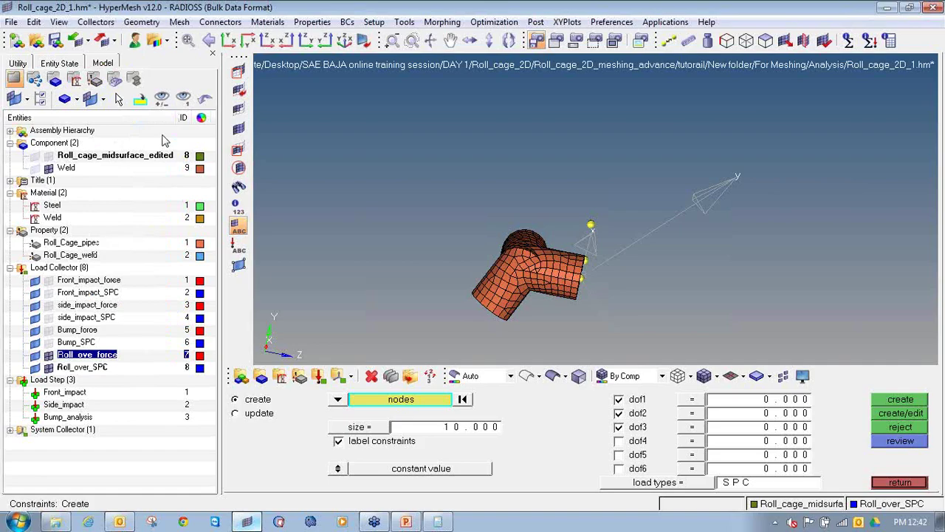
pyautogui.click(900, 482)
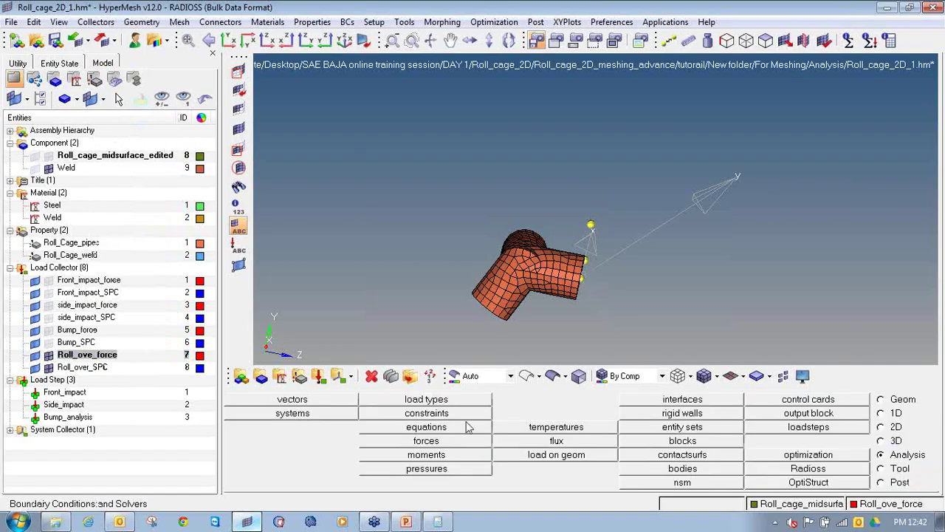
pyautogui.click(454, 443)
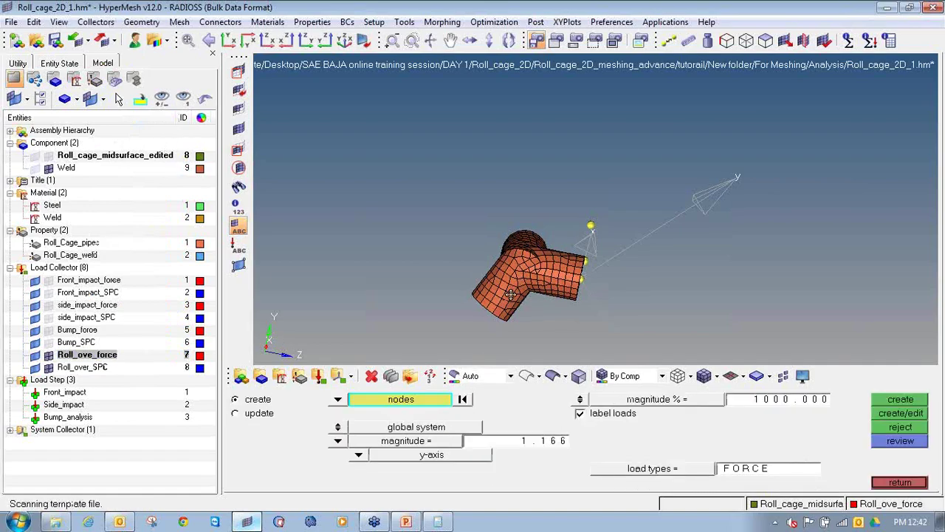
# - Clear all temporary nodes, then add the nodes of the two upper front weld joints as temporary nodes
pyautogui.scroll(-3, 512, 294)
pyautogui.hotkey('shift', 'F2')
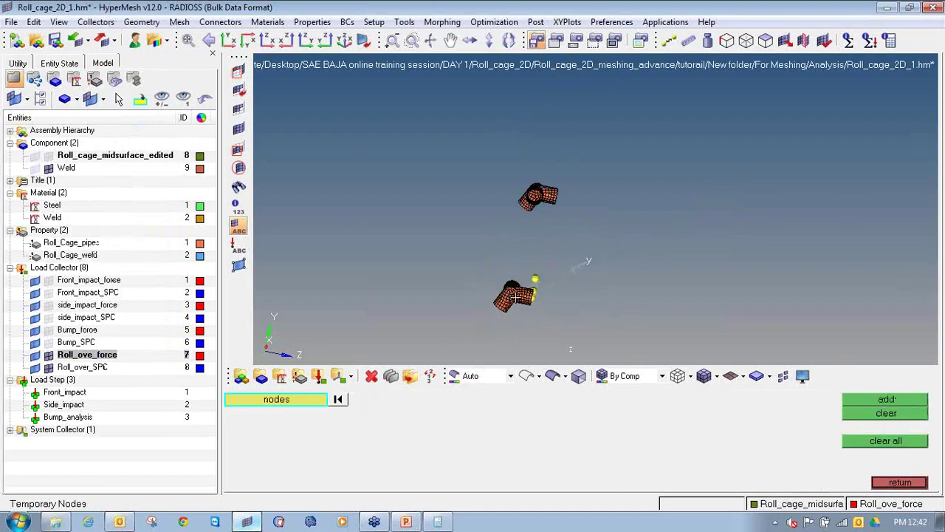
pyautogui.click(907, 445)
pyautogui.keyDown('shift'); pyautogui.moveTo(416, 138); pyautogui.dragTo(596, 337); pyautogui.keyUp('shift')
pyautogui.click(877, 403)
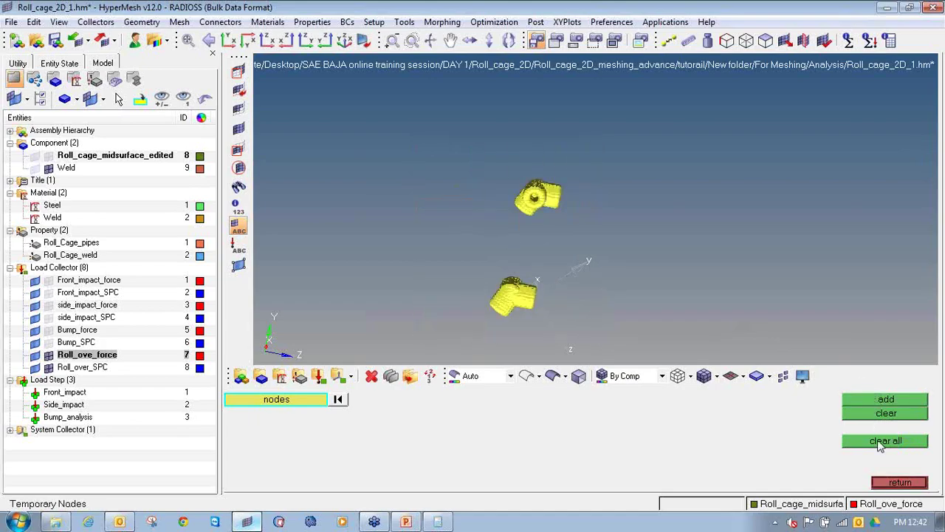
pyautogui.click(900, 482)
pyautogui.keyDown('ctrl'); pyautogui.scroll(1, 522, 296); pyautogui.keyUp('ctrl')
pyautogui.click(900, 481)
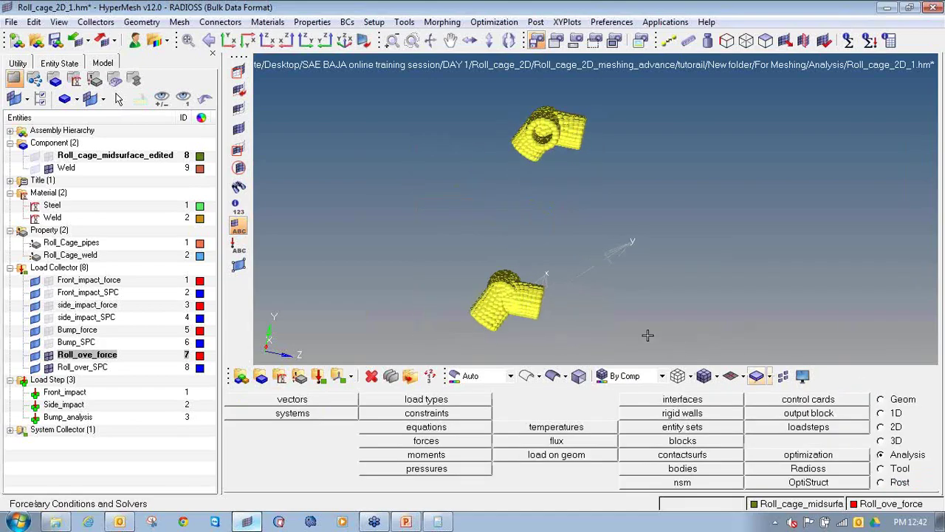
# - Select all nodes of the two upper front weld joints as the target of a new force
pyautogui.keyDown('ctrl'); pyautogui.moveTo(390, 267); pyautogui.dragTo(420, 284); pyautogui.keyUp('ctrl')
pyautogui.scroll(6, 420, 284)
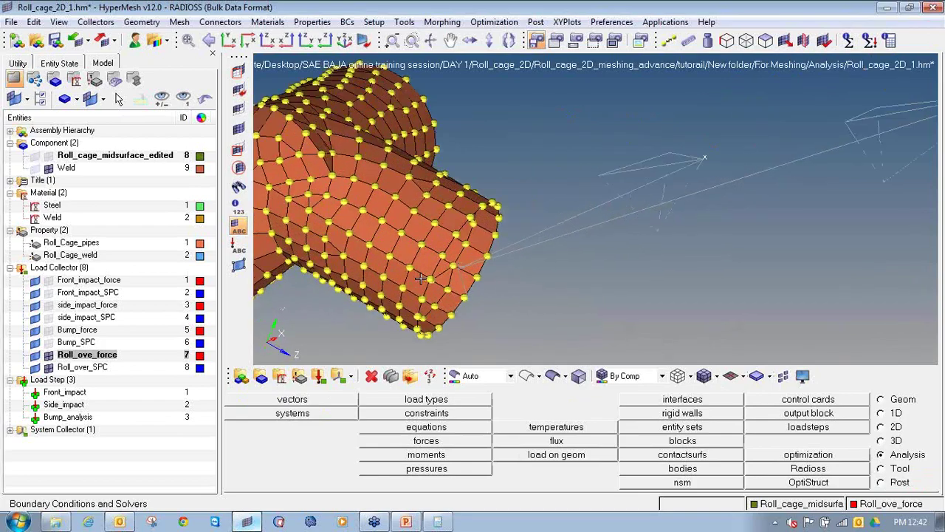
pyautogui.keyDown('ctrl'); pyautogui.moveTo(495, 252); pyautogui.dragTo(502, 229); pyautogui.keyUp('ctrl')
pyautogui.keyDown('ctrl'); pyautogui.scroll(-7, 502, 230); pyautogui.keyUp('ctrl')
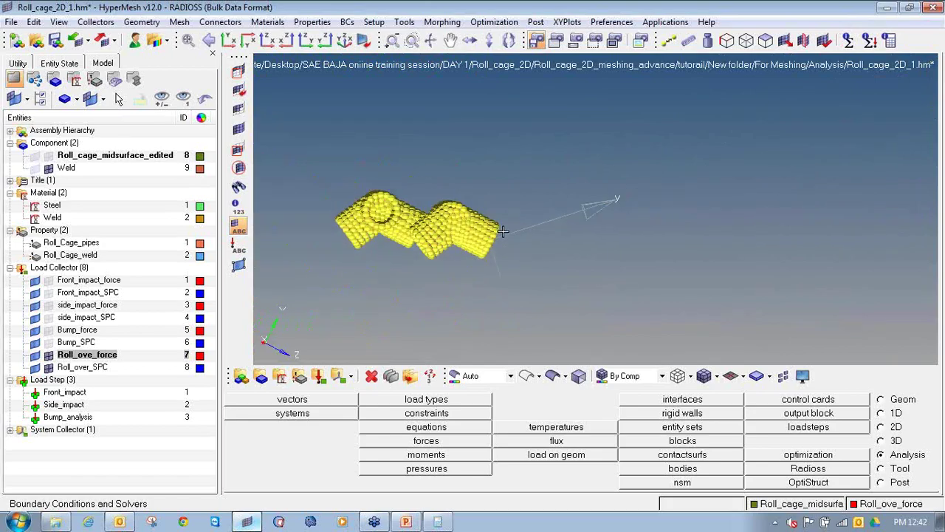
pyautogui.keyDown('ctrl'); pyautogui.moveTo(319, 227); pyautogui.dragTo(320, 249); pyautogui.keyUp('ctrl')
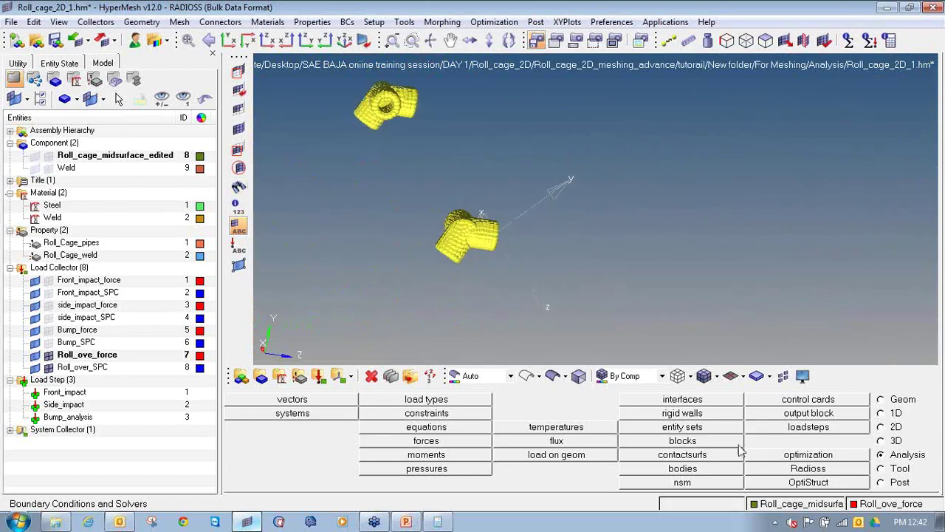
pyautogui.click(456, 441)
pyautogui.keyDown('ctrl'); pyautogui.moveTo(494, 222); pyautogui.dragTo(508, 240, button='right'); pyautogui.keyUp('ctrl')
pyautogui.keyDown('ctrl'); pyautogui.scroll(-4, 509, 240); pyautogui.keyUp('ctrl')
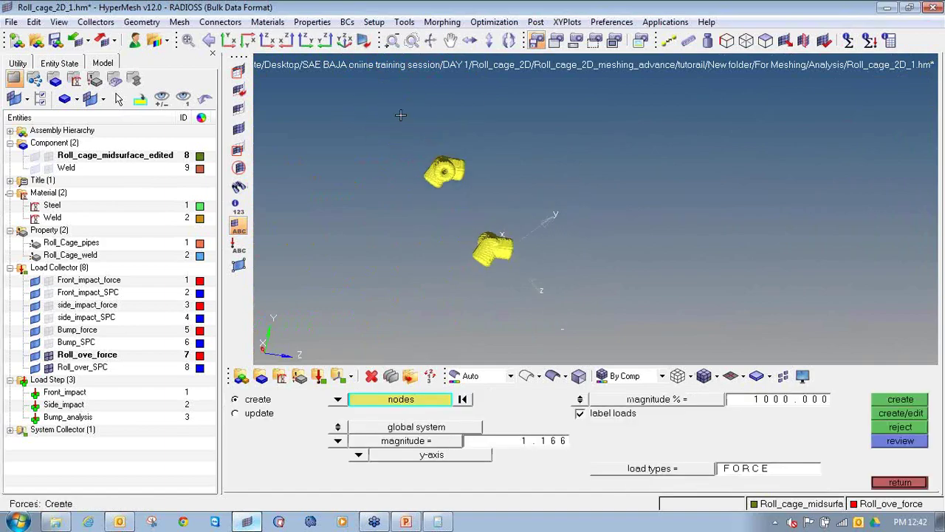
pyautogui.keyDown('shift'); pyautogui.moveTo(401, 115); pyautogui.dragTo(544, 287); pyautogui.keyUp('shift')
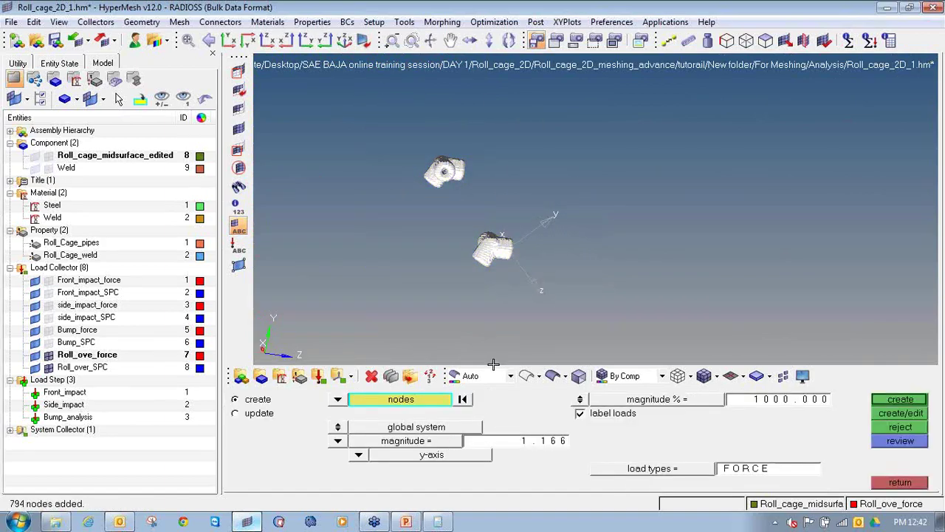
# - Divide the total force of 4000 by the 794 selected nodes in Calculator
pyautogui.click(438, 522)
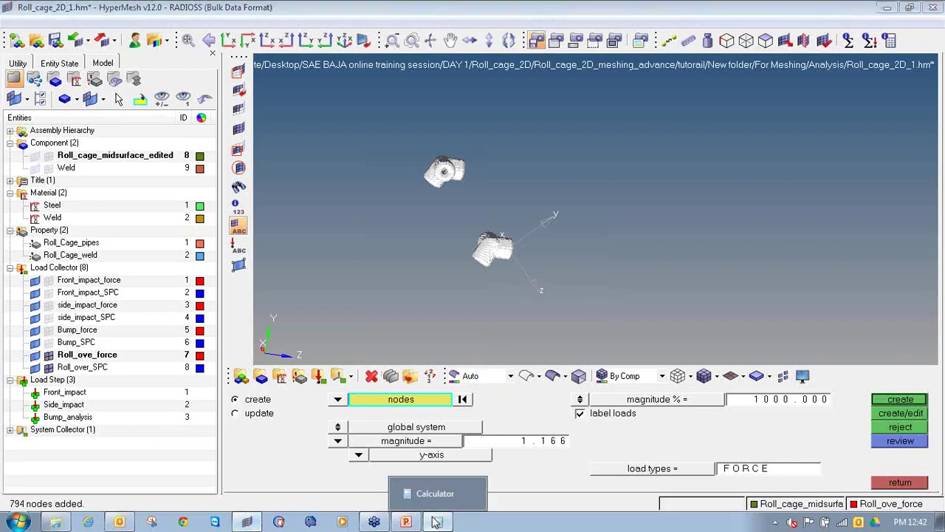
pyautogui.click(468, 197)
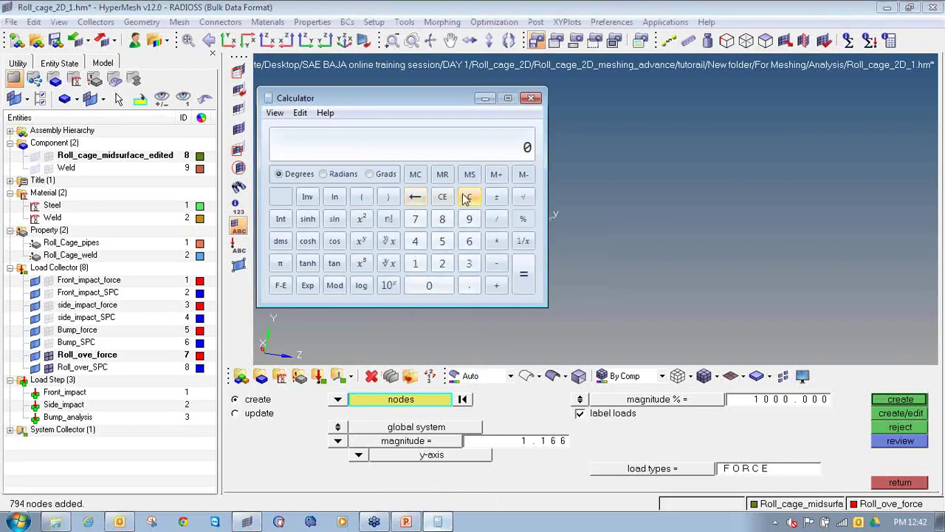
pyautogui.click(415, 241)
pyautogui.click(425, 284)
pyautogui.click(424, 283)
pyautogui.click(424, 284)
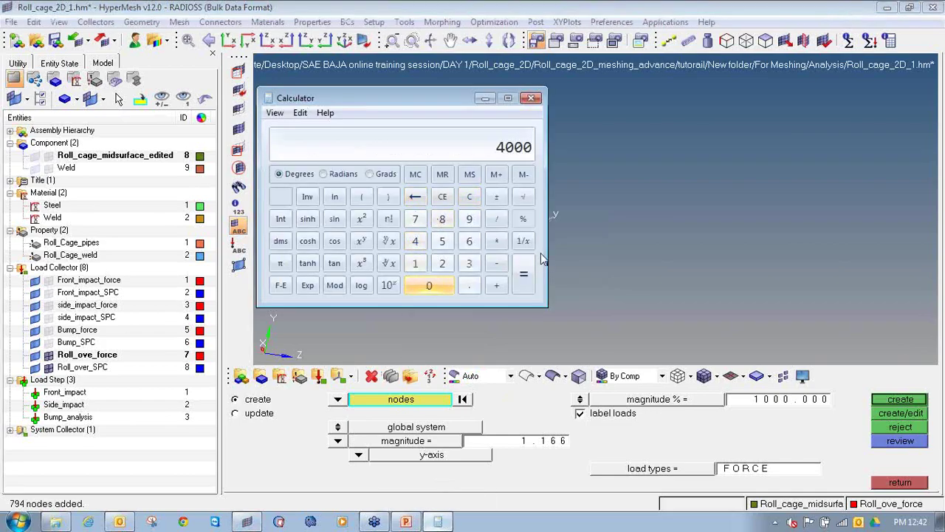
pyautogui.click(496, 220)
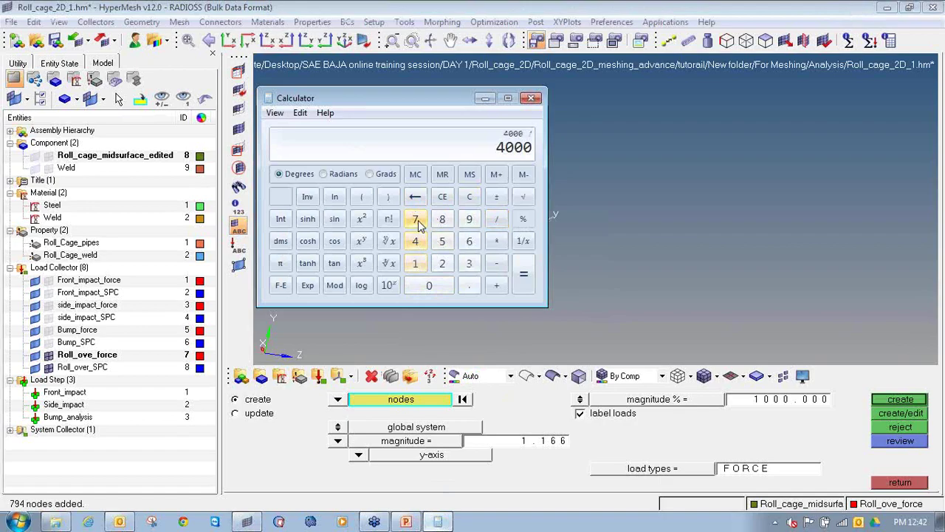
pyautogui.click(416, 220)
pyautogui.click(469, 218)
pyautogui.click(415, 240)
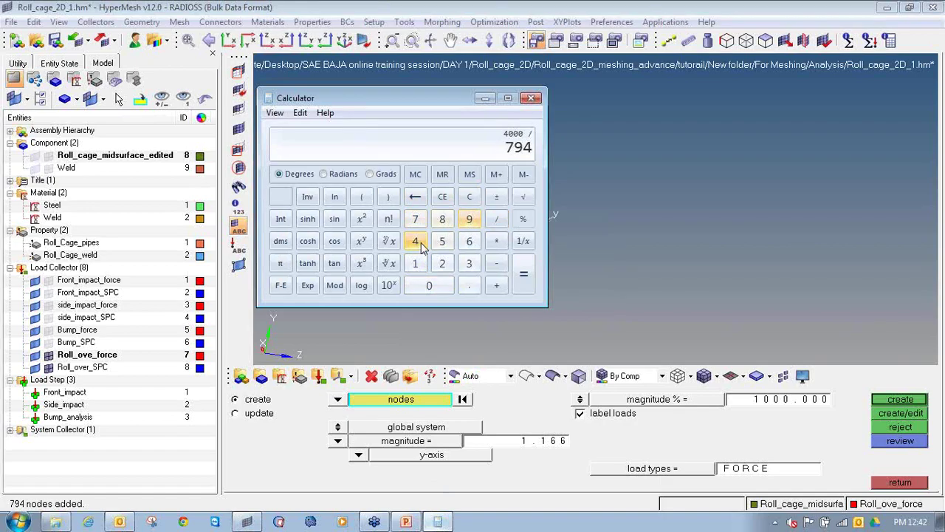
pyautogui.click(524, 274)
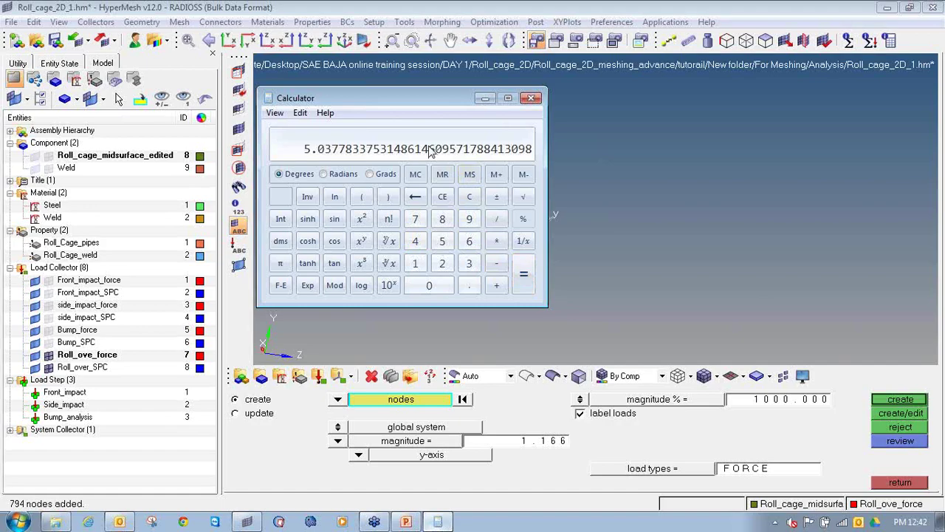
# - Set the force magnitude per node to 5.037783375 and switch the force direction reference to the local system
pyautogui.click(436, 6)
pyautogui.click(517, 441)
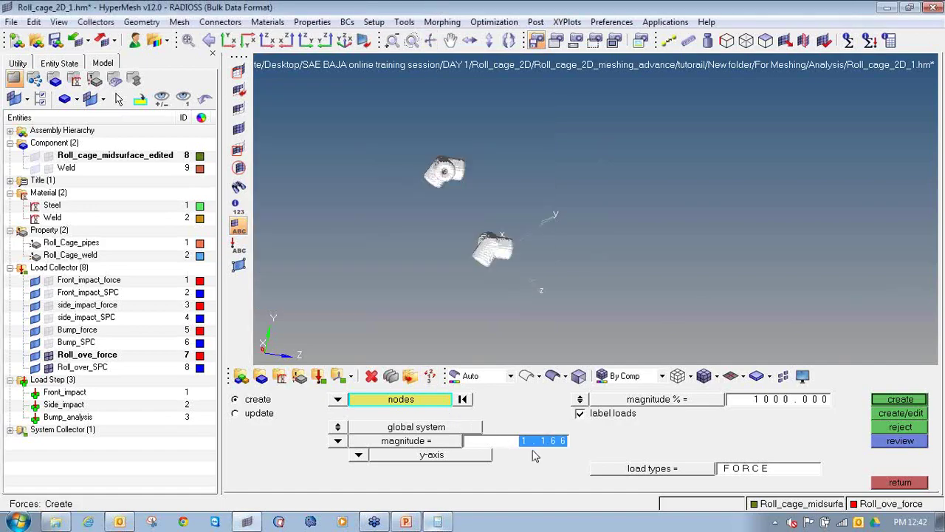
pyautogui.write('5.037783375')
pyautogui.press('Return')
pyautogui.click(338, 429)
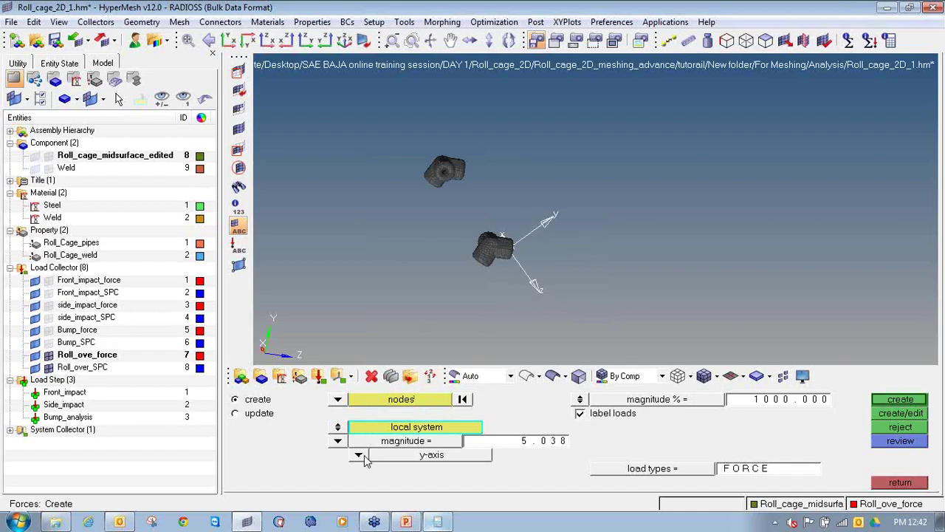
# - Redisplay the Roll_cage_midsurface_edited pipes and create the y-axis roll-over forces on the two upper front joints, then check their direction
pyautogui.keyDown('ctrl'); pyautogui.moveTo(523, 200); pyautogui.dragTo(459, 184); pyautogui.keyUp('ctrl')
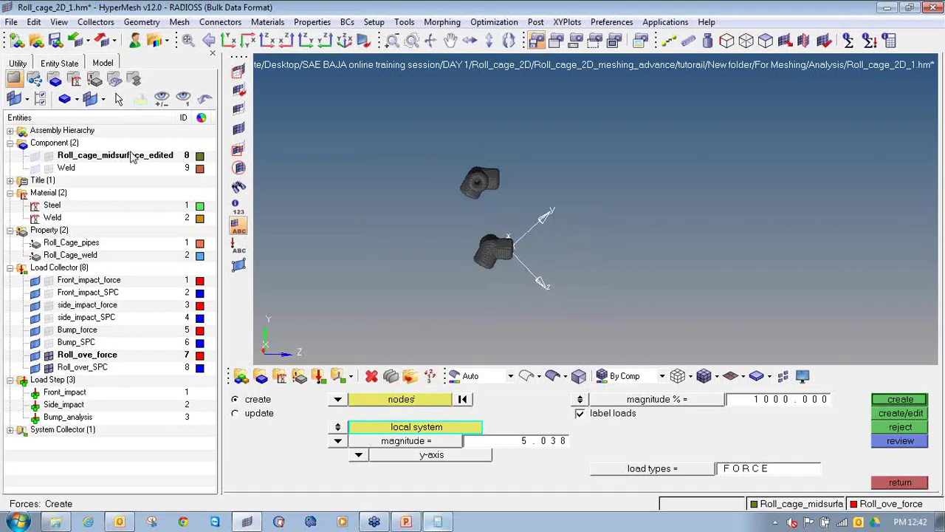
pyautogui.click(49, 156)
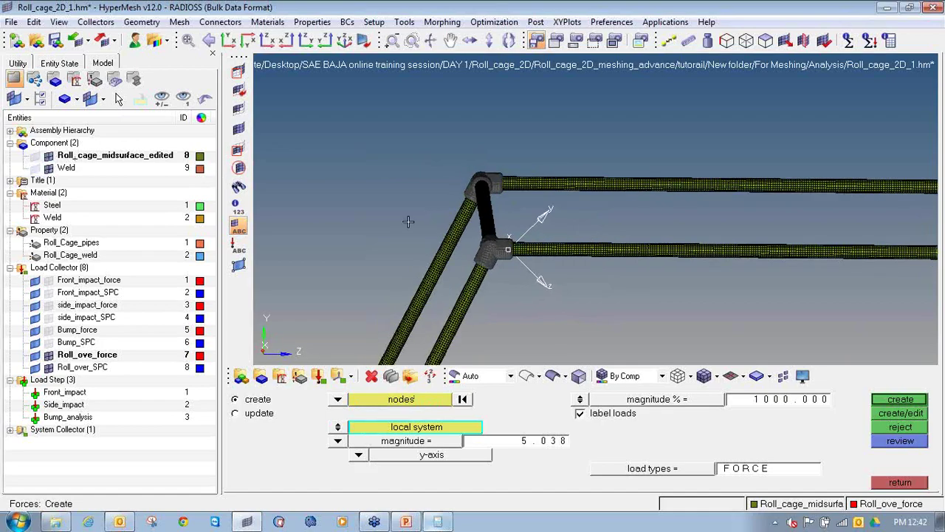
pyautogui.moveTo(408, 222)
pyautogui.keyDown('ctrl'); pyautogui.mouseDown()
pyautogui.moveTo(492, 261)
pyautogui.moveTo(475, 249)
pyautogui.moveTo(484, 253)
pyautogui.mouseUp(); pyautogui.keyUp('ctrl')
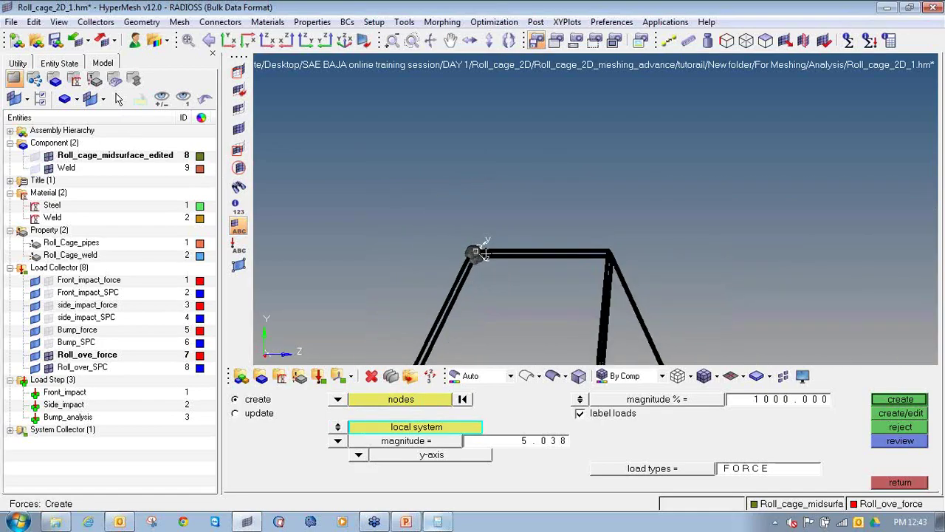
pyautogui.keyDown('ctrl'); pyautogui.scroll(-3, 486, 253); pyautogui.keyUp('ctrl')
pyautogui.keyDown('ctrl'); pyautogui.moveTo(486, 254); pyautogui.dragTo(502, 188, button='right'); pyautogui.keyUp('ctrl')
pyautogui.keyDown('ctrl'); pyautogui.moveTo(681, 204); pyautogui.dragTo(686, 206); pyautogui.keyUp('ctrl')
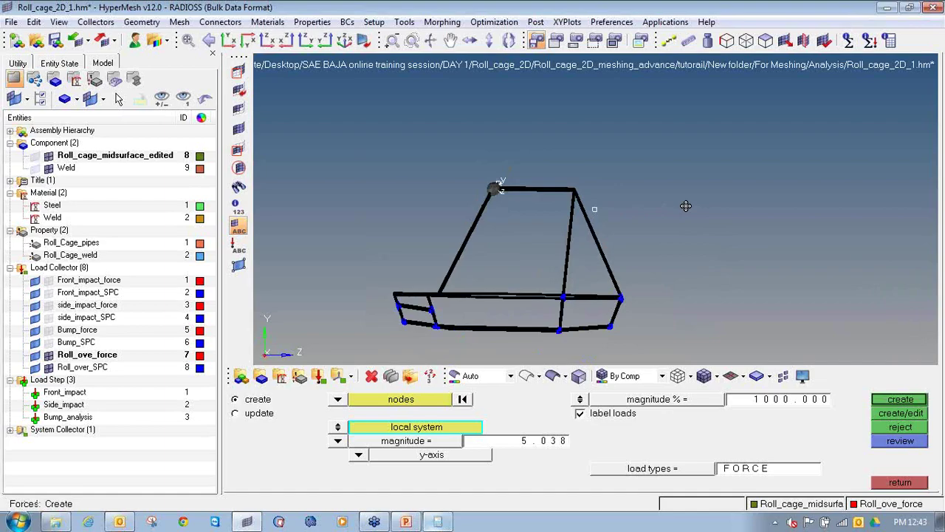
pyautogui.scroll(5, 523, 168)
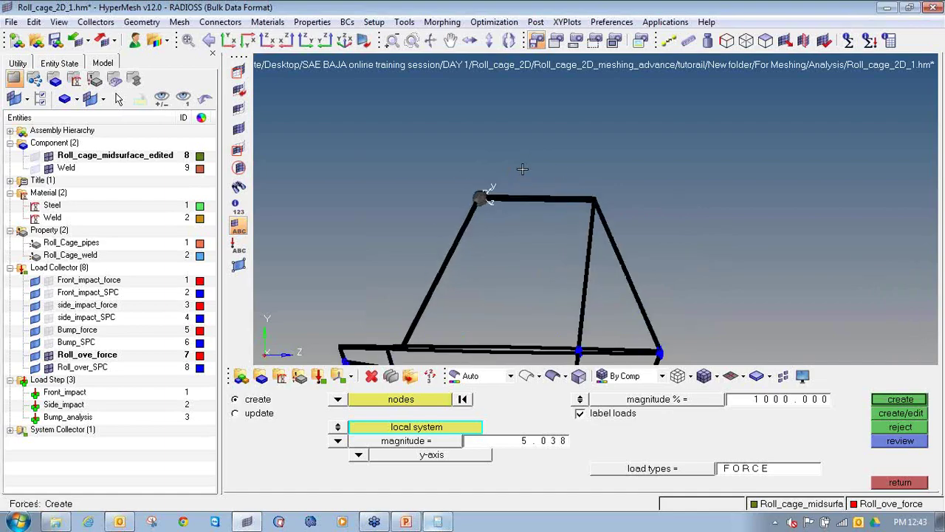
pyautogui.click(890, 401)
pyautogui.scroll(5, 502, 211)
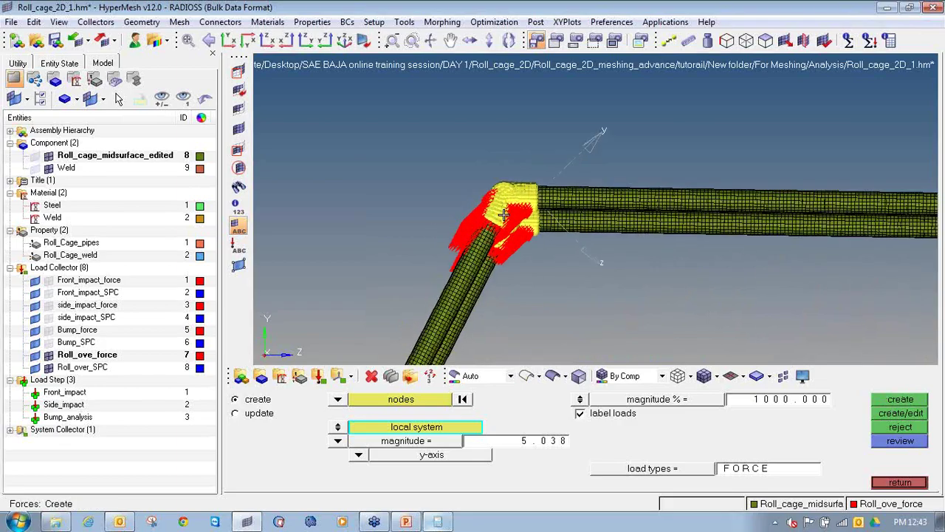
pyautogui.scroll(3, 502, 210)
pyautogui.scroll(-4, 520, 193)
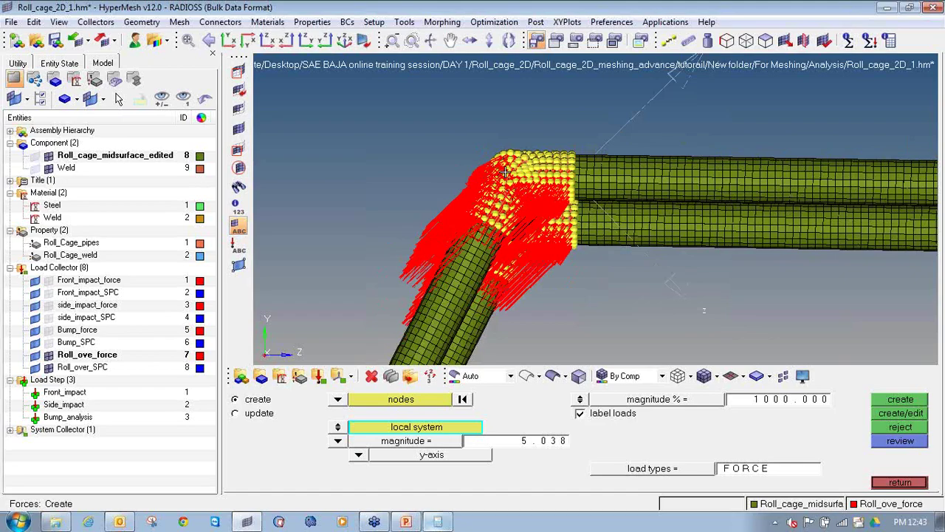
# - Create a linear static load step named Roll_over_analysis with Roll_over_SPC as the SPC and Roll_ove_force as the load
pyautogui.click(907, 483)
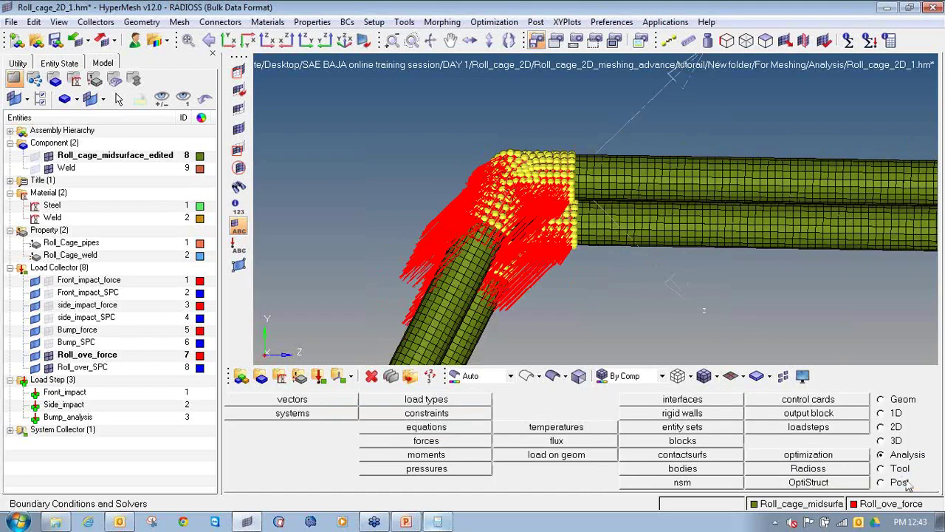
pyautogui.click(809, 426)
pyautogui.click(418, 399)
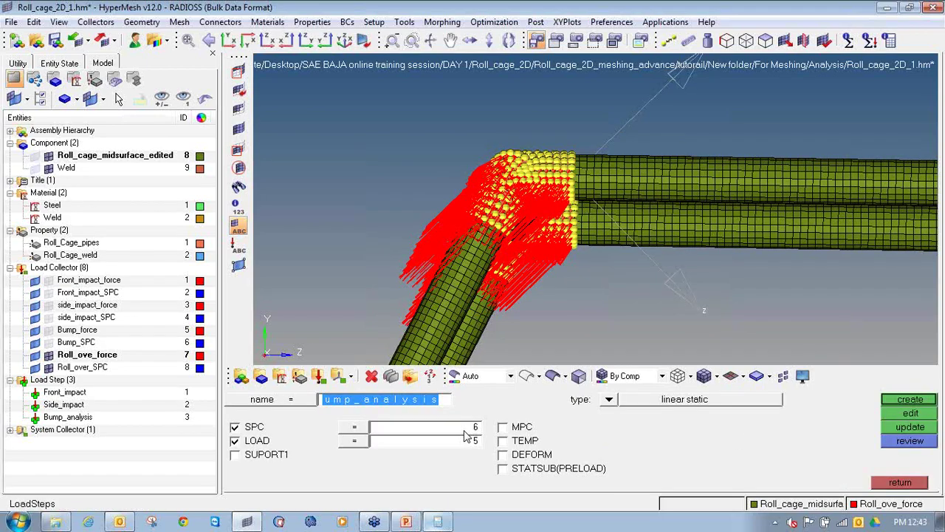
pyautogui.write('Roll_ov')
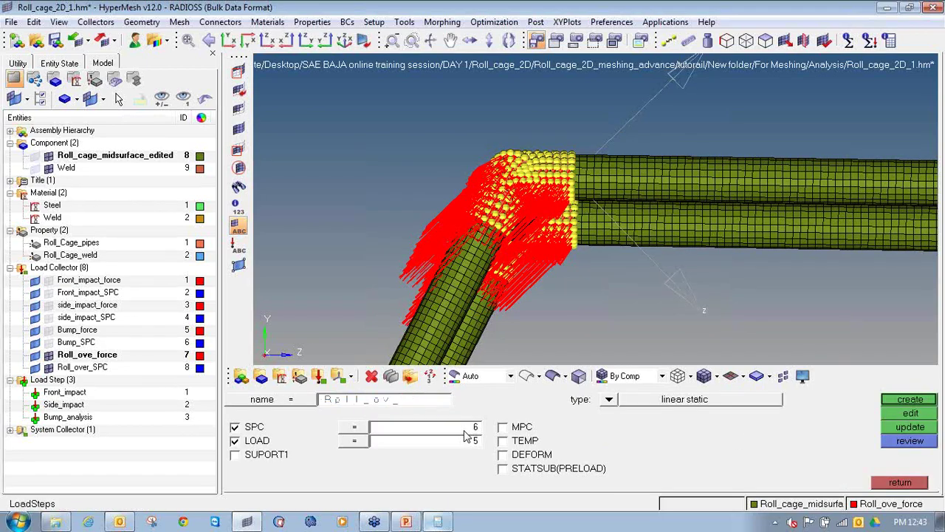
pyautogui.write('er_analysis')
pyautogui.press('Return')
pyautogui.click(444, 431)
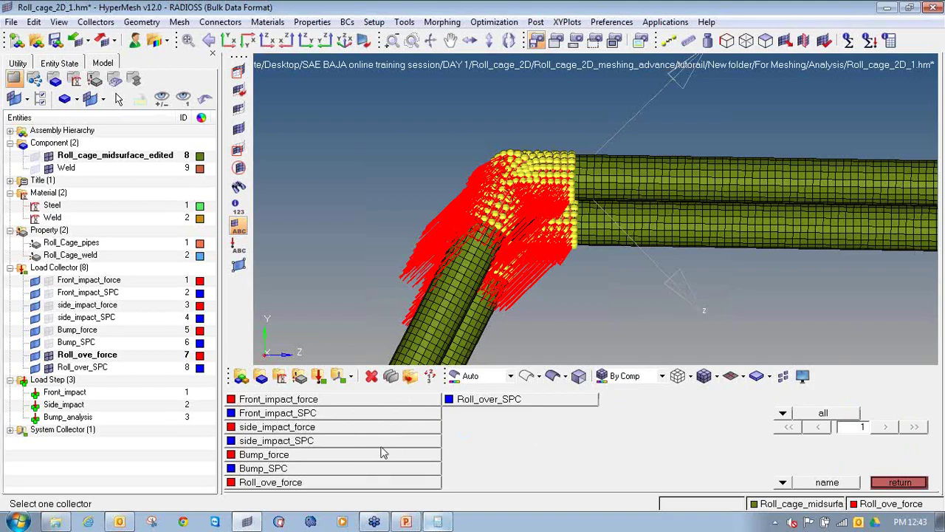
pyautogui.click(486, 400)
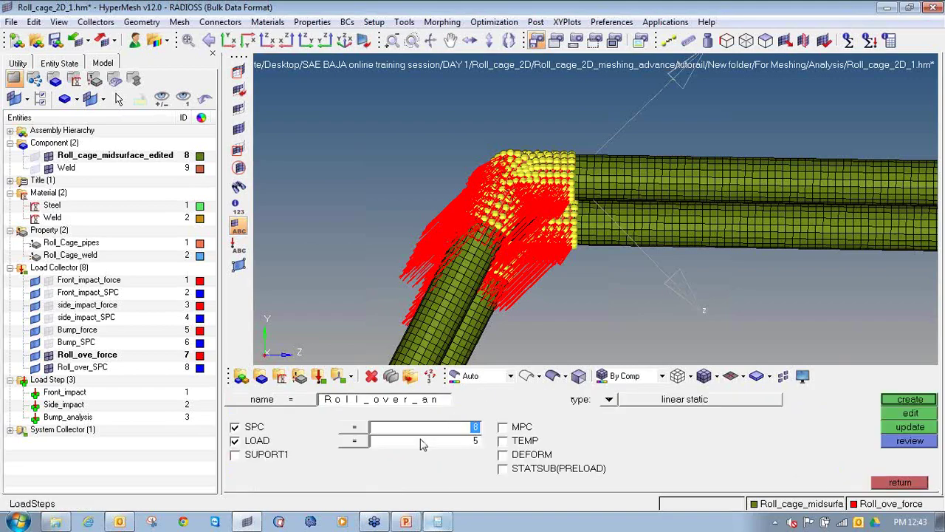
pyautogui.click(423, 442)
pyautogui.click(363, 489)
pyautogui.click(909, 403)
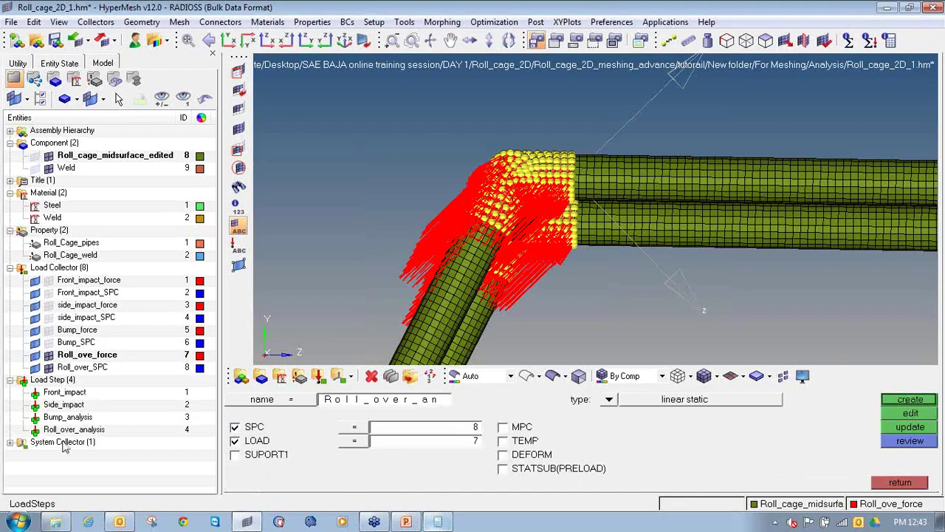
# - Hide the Roll_ove_force loads and clear all temporary nodes from the roll cage model
pyautogui.click(49, 355)
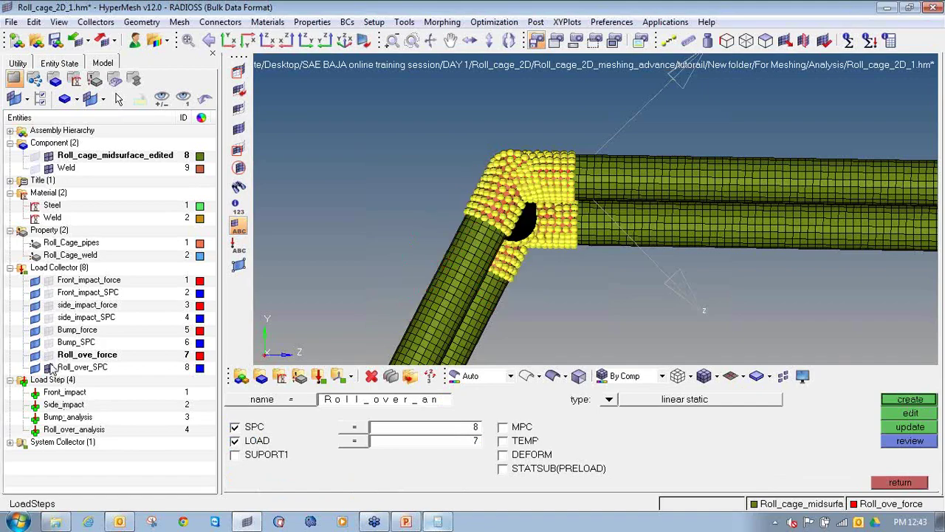
pyautogui.click(916, 485)
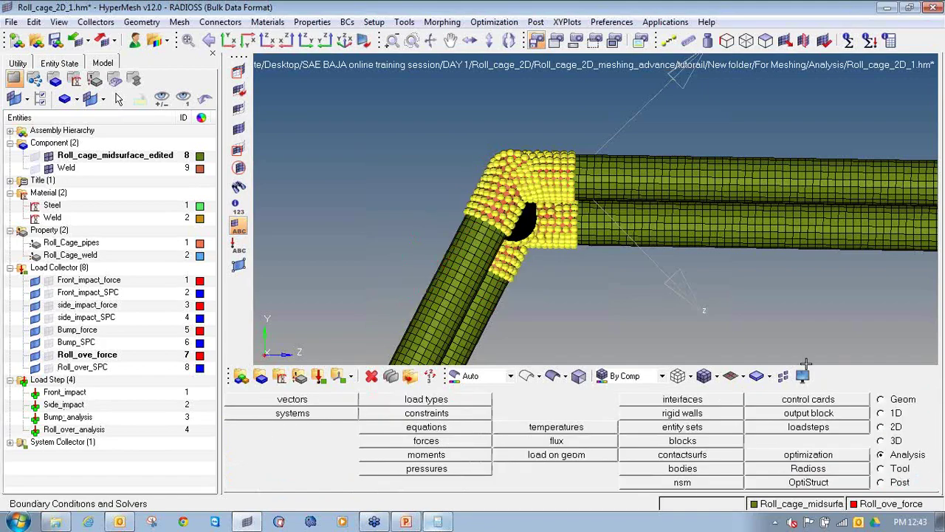
pyautogui.hotkey('shift', 'F2')
pyautogui.click(858, 445)
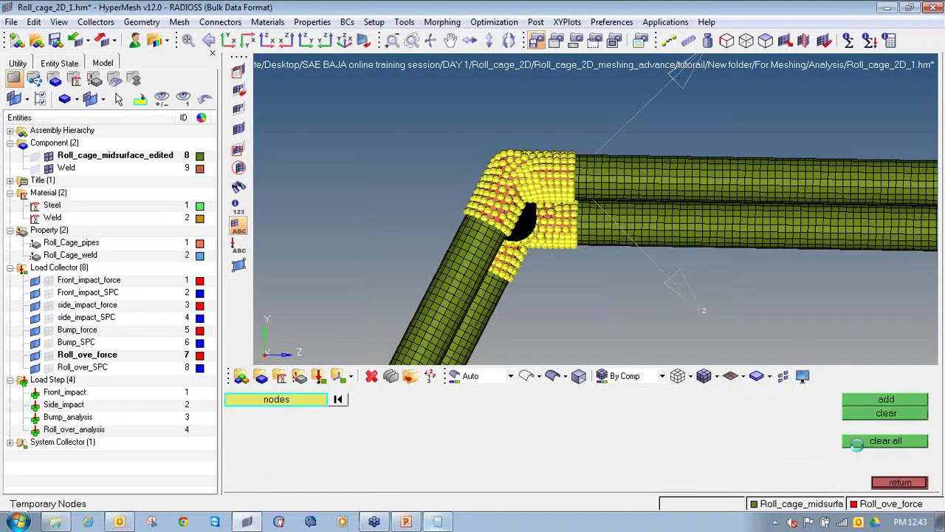
pyautogui.click(878, 485)
pyautogui.scroll(-10, 685, 277)
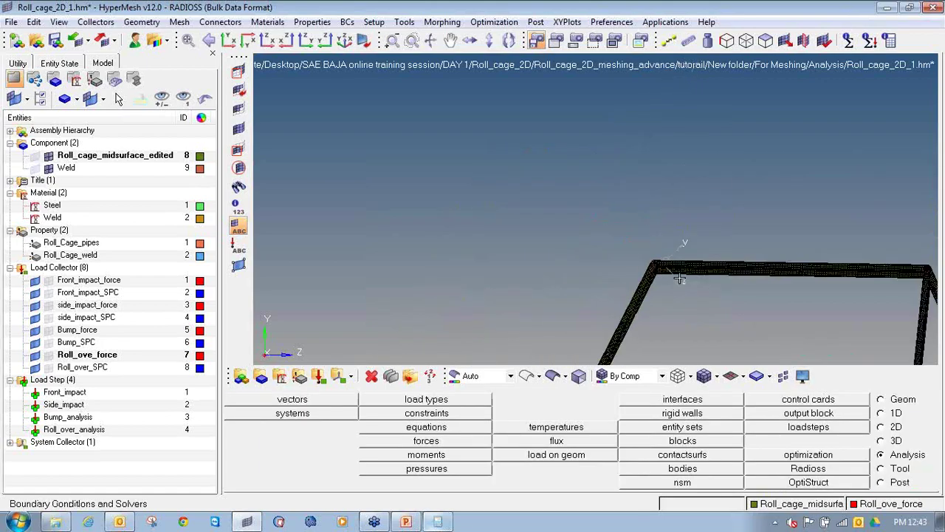
pyautogui.keyDown('ctrl'); pyautogui.moveTo(683, 284); pyautogui.dragTo(609, 165, button='right'); pyautogui.keyUp('ctrl')
pyautogui.keyDown('ctrl'); pyautogui.moveTo(563, 260); pyautogui.dragTo(627, 273); pyautogui.keyUp('ctrl')
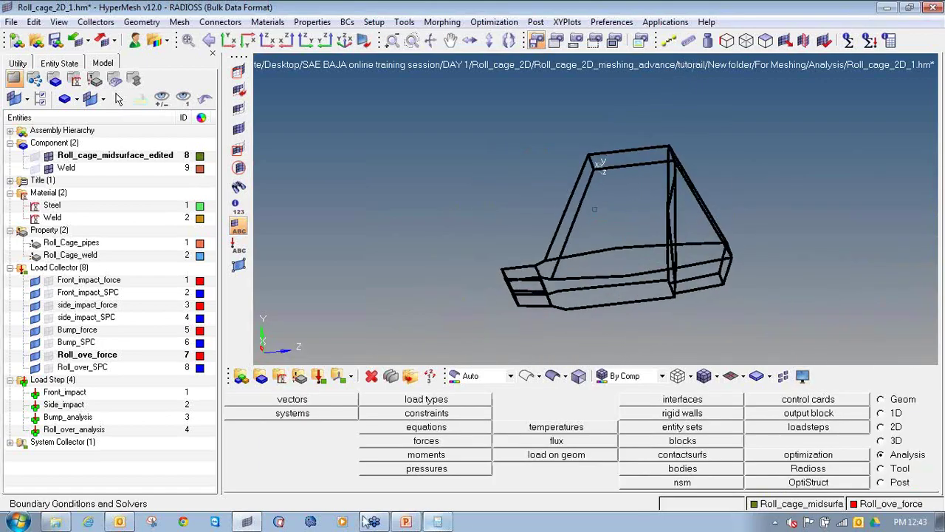
# - Switch to PowerPoint to review the Torsional Analysis entry in the list of analyses, then return to HyperMesh
pyautogui.click(401, 526)
pyautogui.click(406, 522)
pyautogui.click(432, 324)
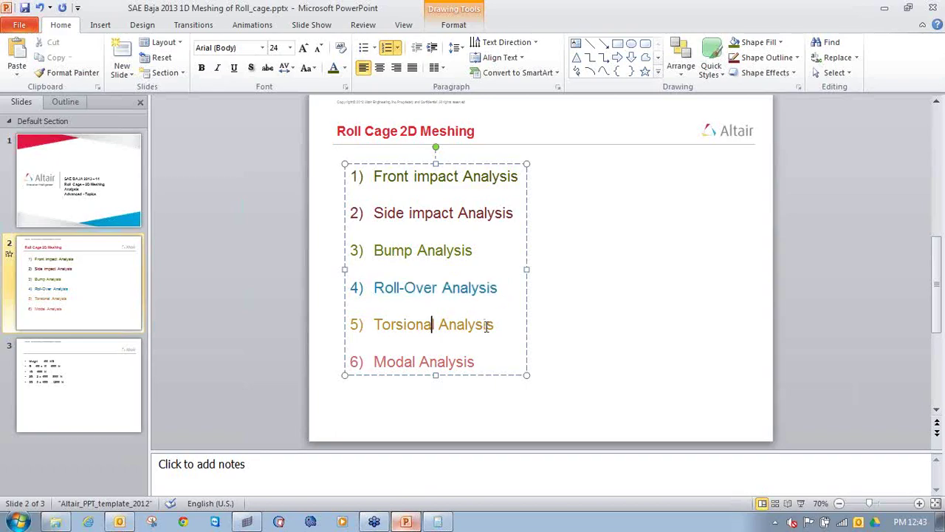
pyautogui.moveTo(499, 325); pyautogui.dragTo(366, 326)
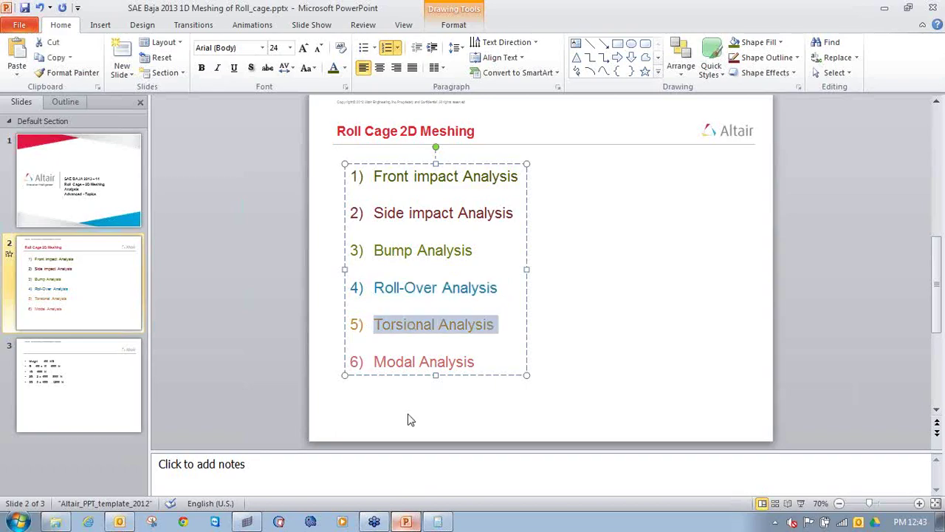
pyautogui.click(415, 522)
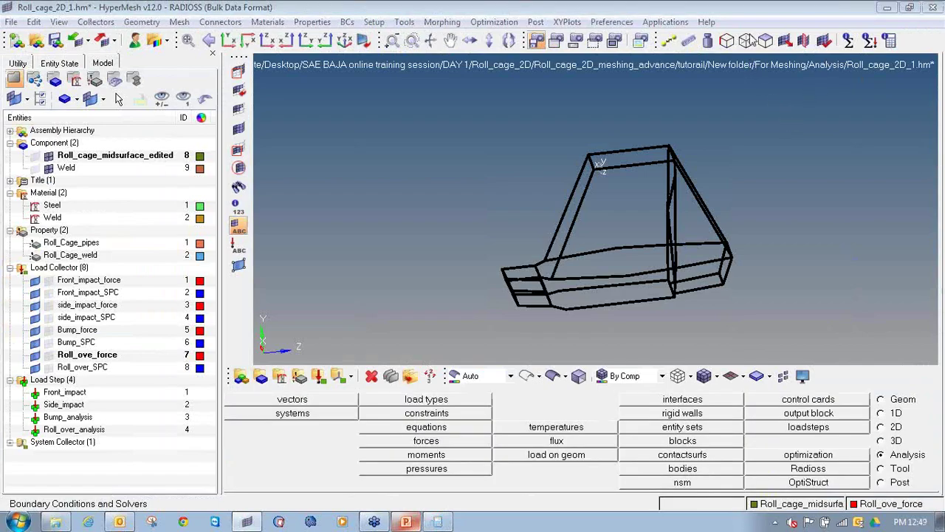
pyautogui.keyDown('ctrl'); pyautogui.moveTo(503, 325); pyautogui.dragTo(467, 268, button='right'); pyautogui.keyUp('ctrl')
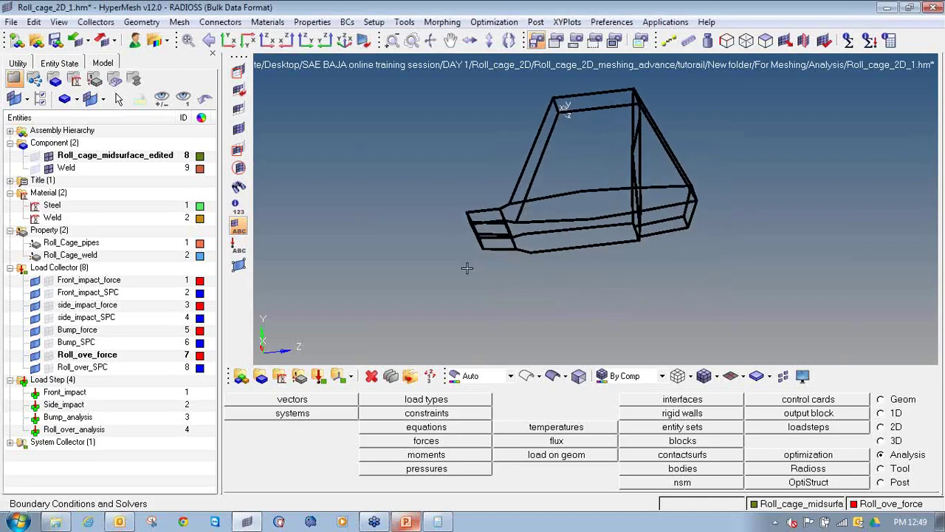
pyautogui.click(405, 523)
pyautogui.click(405, 522)
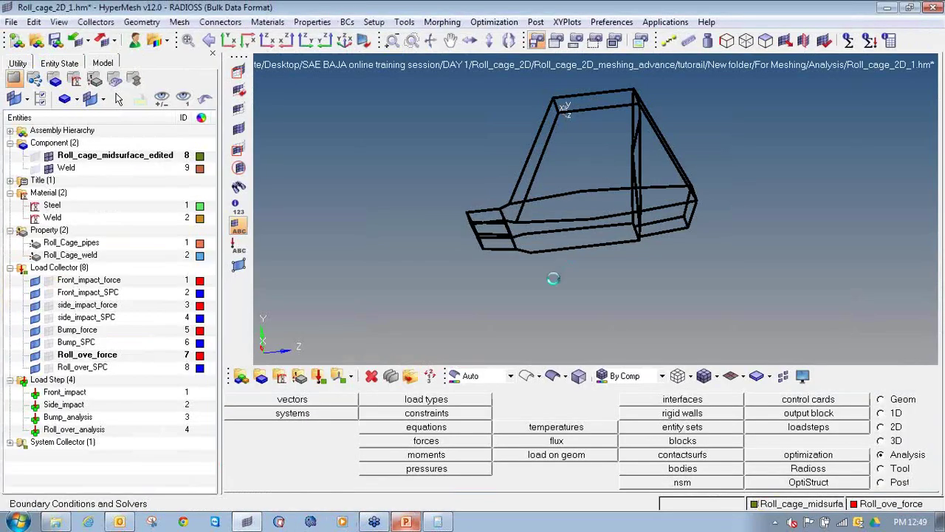
# - Create a red load collector named Torsional_force with no card image
pyautogui.moveTo(554, 277)
pyautogui.keyDown('ctrl'); pyautogui.mouseDown()
pyautogui.moveTo(549, 260)
pyautogui.moveTo(551, 277)
pyautogui.mouseUp(); pyautogui.keyUp('ctrl')
pyautogui.scroll(5, 498, 245)
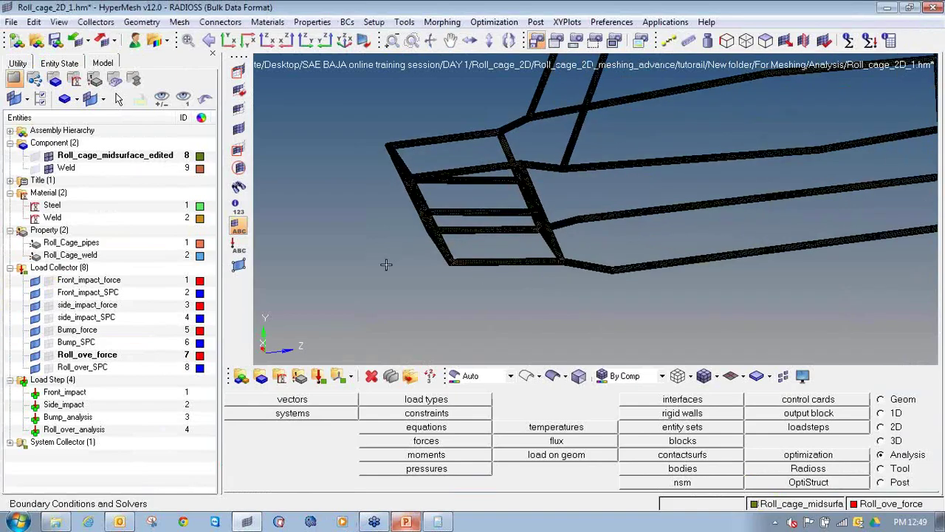
pyautogui.click(323, 374)
pyautogui.click(504, 400)
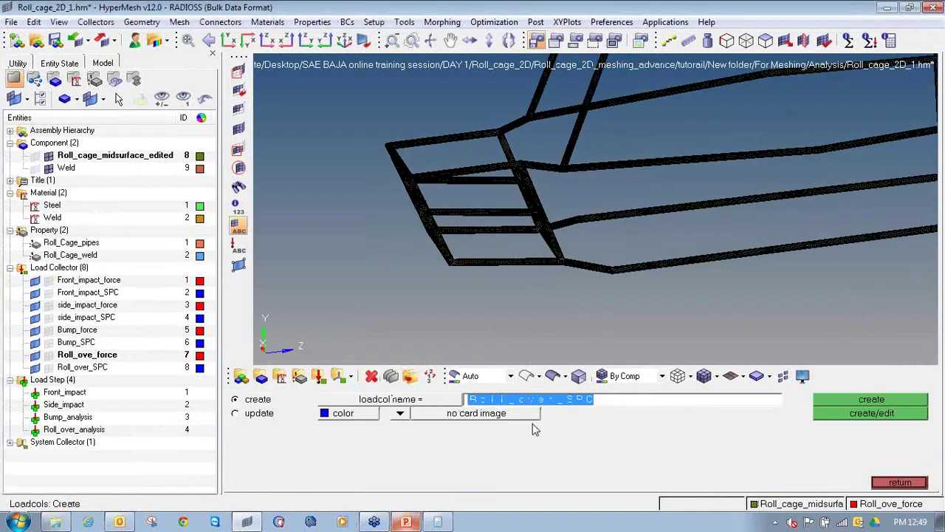
pyautogui.write('Torsional_force')
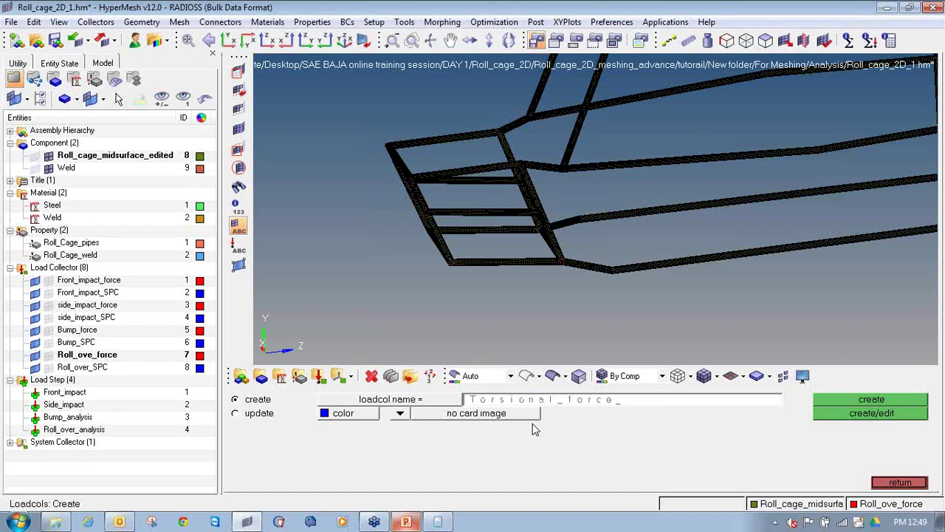
pyautogui.click(331, 414)
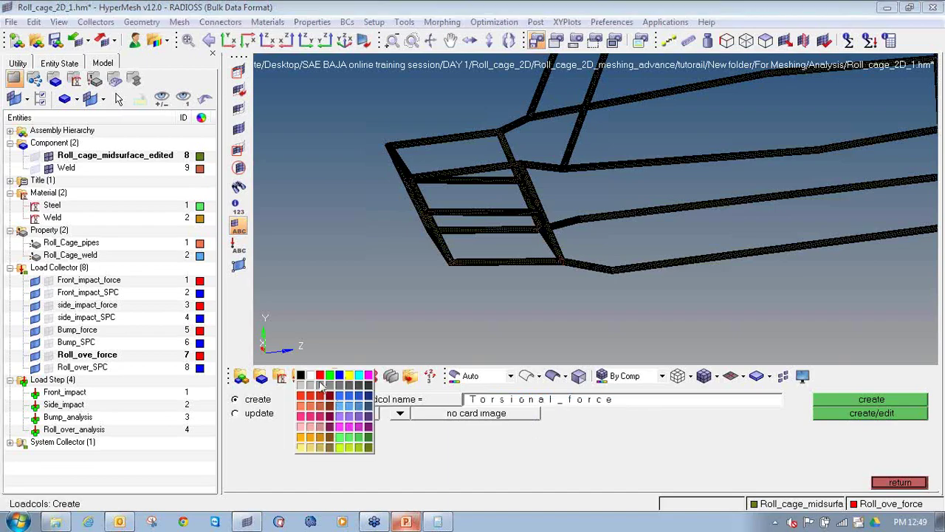
pyautogui.click(319, 377)
pyautogui.click(836, 401)
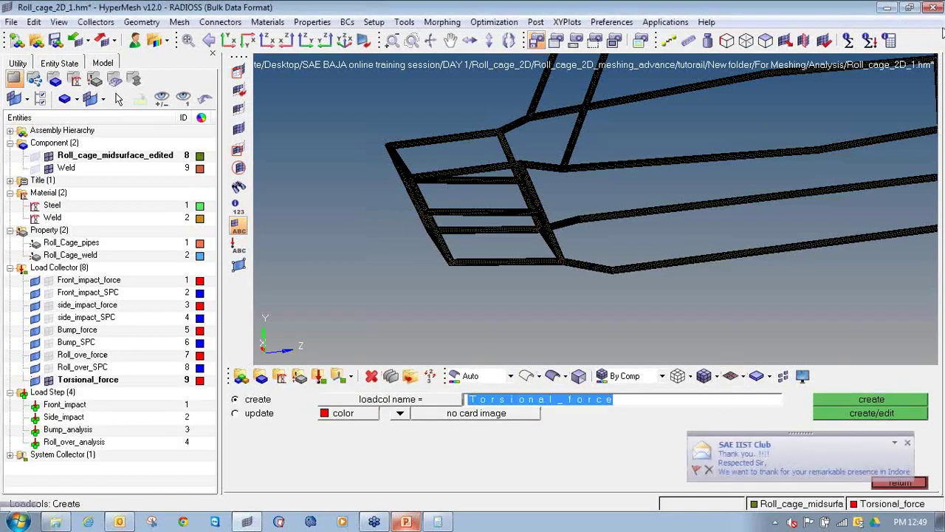
# - Dismiss the e-mail notification, create a blue load collector named Torsional_SPC with no card image, and close Outlook
pyautogui.click(908, 442)
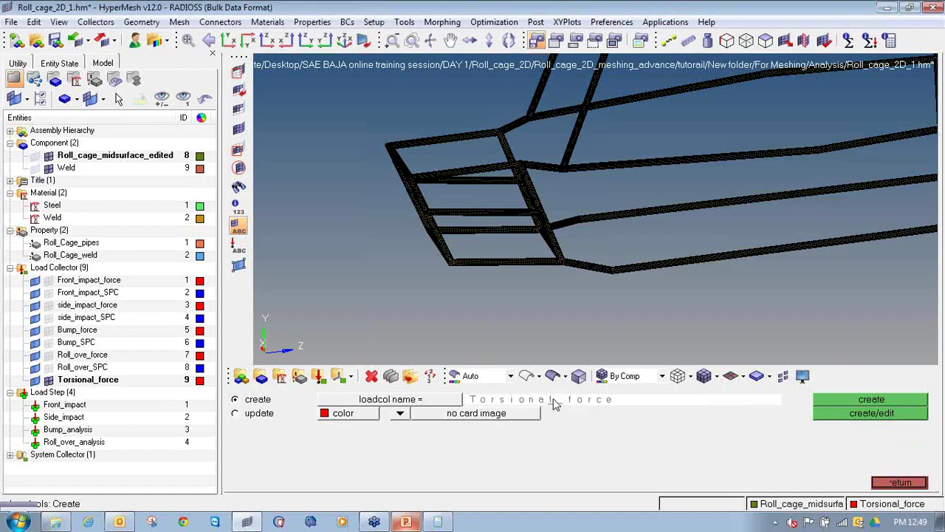
pyautogui.press('Right')
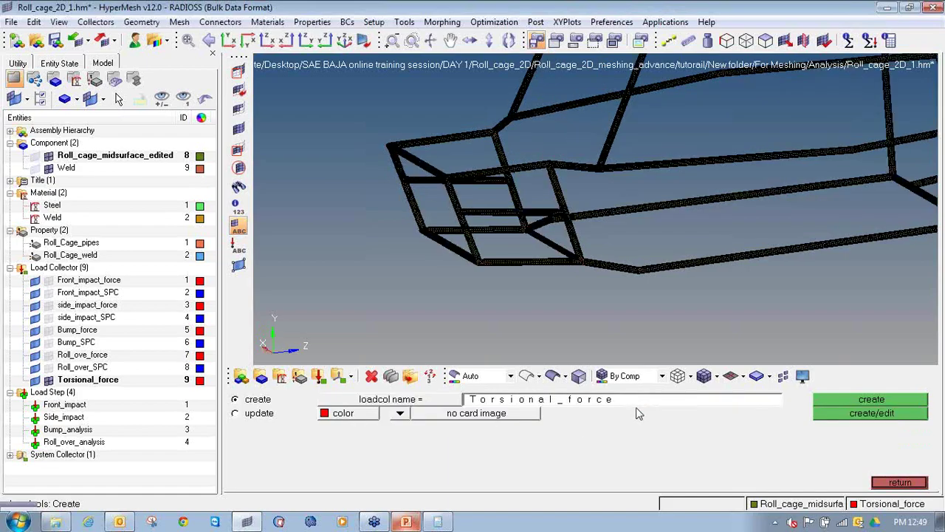
pyautogui.click(636, 402)
pyautogui.click(347, 417)
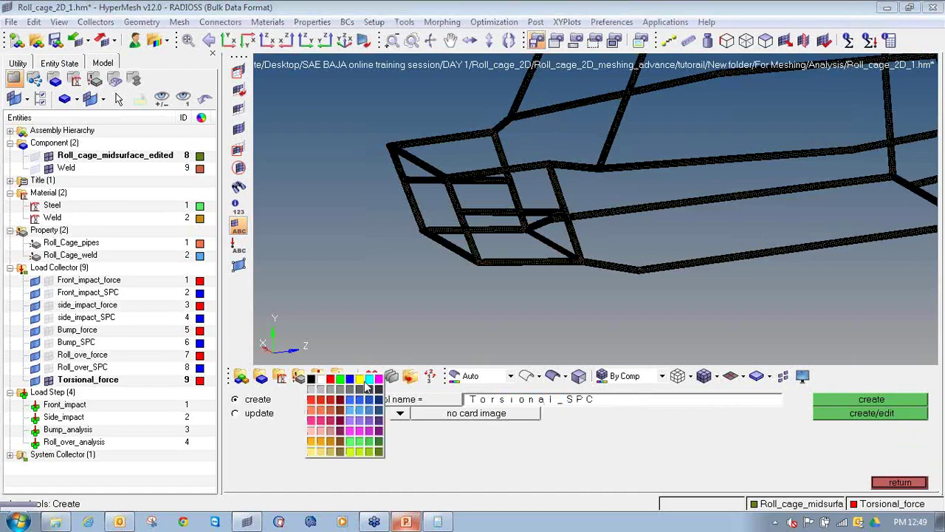
pyautogui.click(351, 376)
pyautogui.click(323, 417)
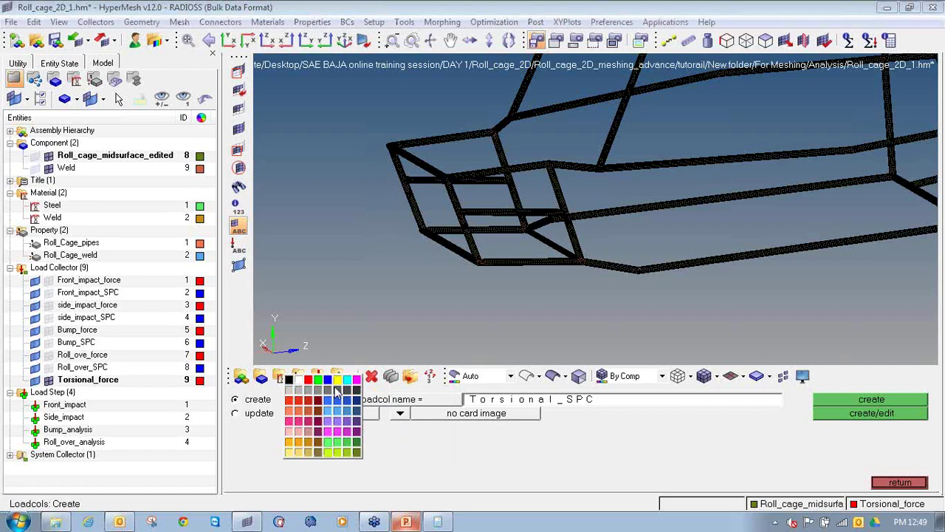
pyautogui.click(329, 381)
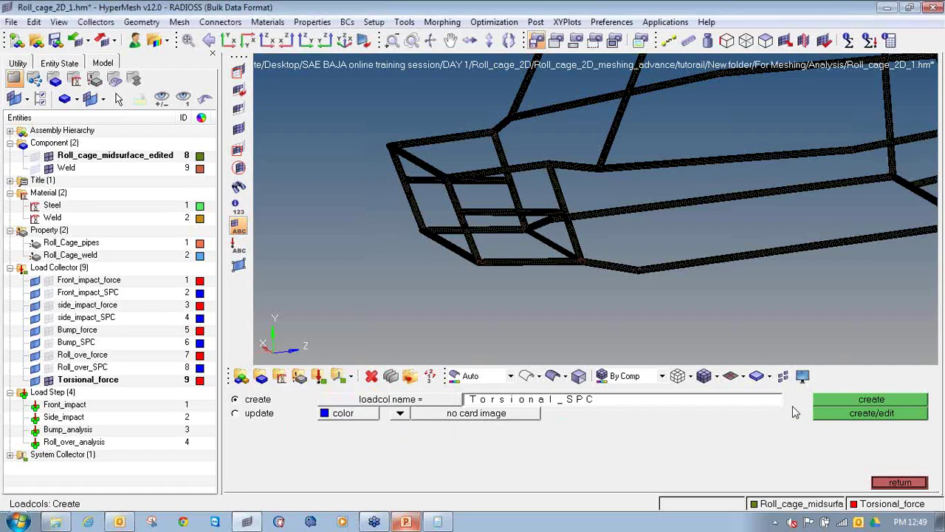
pyautogui.click(899, 482)
pyautogui.rightClick(130, 521)
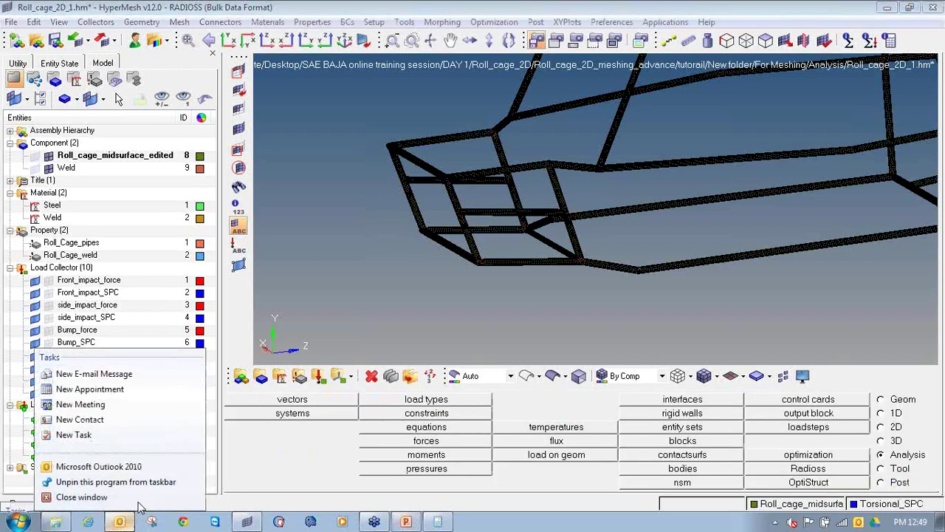
pyautogui.click(307, 332)
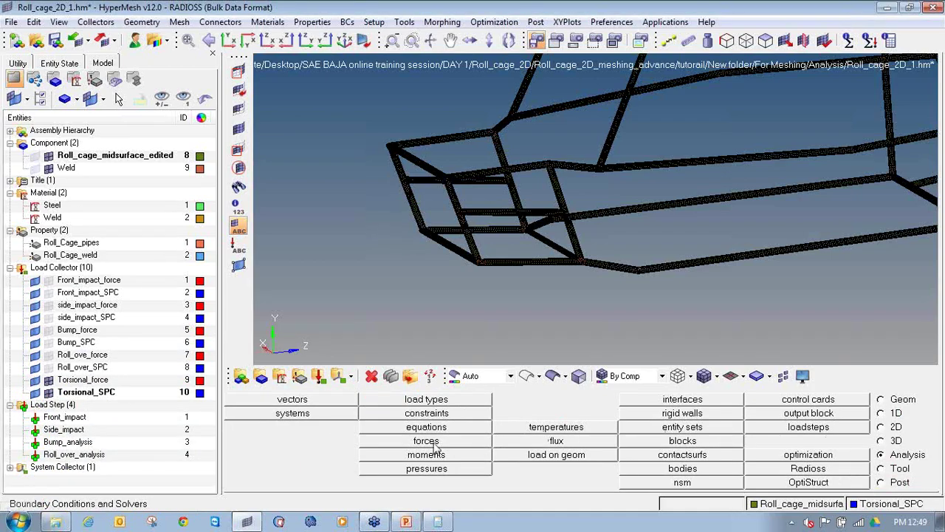
# - Start creating nodal SPC constraints and hide the Roll_cage_midsurface_edited elements to isolate the weld joints
pyautogui.click(442, 415)
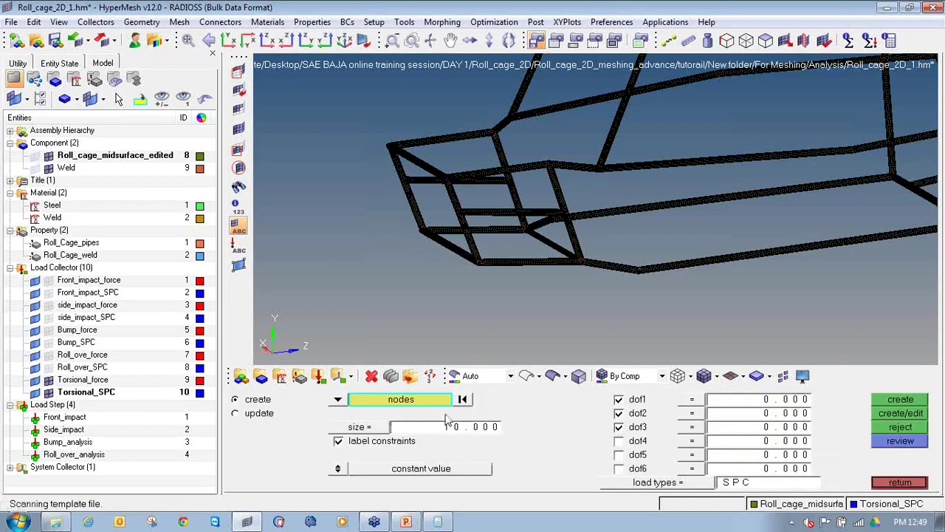
pyautogui.keyDown('ctrl'); pyautogui.moveTo(834, 170); pyautogui.dragTo(519, 214, button='right'); pyautogui.keyUp('ctrl')
pyautogui.keyDown('ctrl'); pyautogui.scroll(3, 668, 240); pyautogui.keyUp('ctrl')
pyautogui.keyDown('ctrl'); pyautogui.moveTo(660, 241); pyautogui.dragTo(630, 169, button='right'); pyautogui.keyUp('ctrl')
pyautogui.scroll(3, 635, 252)
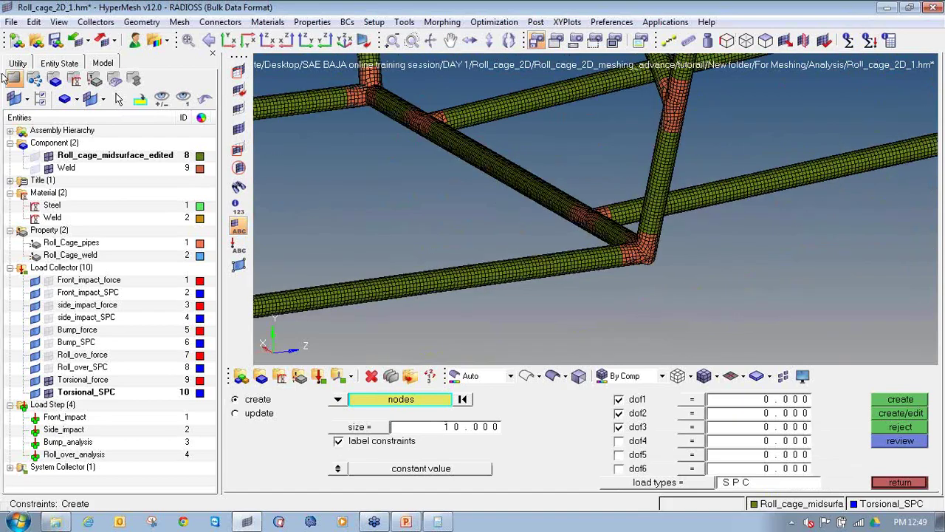
pyautogui.click(50, 155)
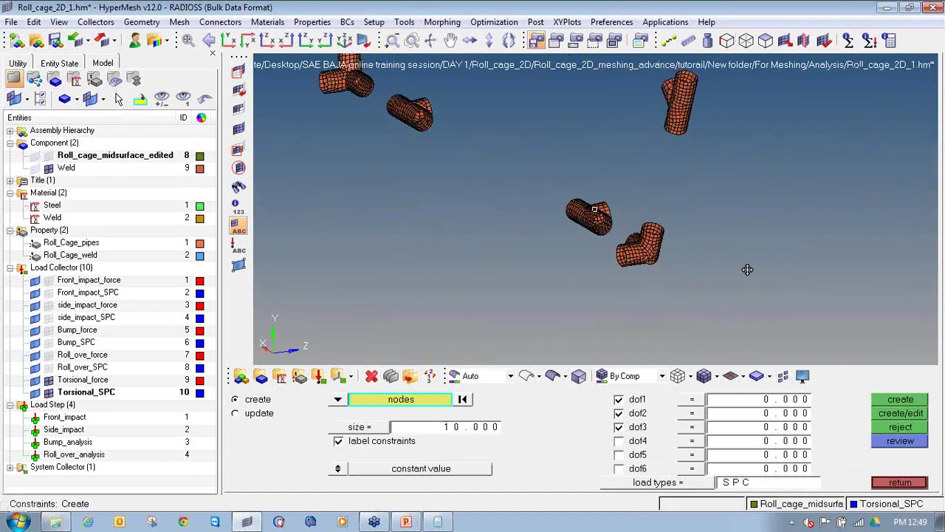
# - Select all nodes of the four lower weld joints at the base of the main hoop and at the rear end
pyautogui.scroll(4, 632, 240)
pyautogui.keyDown('shift'); pyautogui.moveTo(596, 222); pyautogui.dragTo(747, 322); pyautogui.keyUp('shift')
pyautogui.keyDown('shift'); pyautogui.moveTo(627, 184); pyautogui.dragTo(743, 289); pyautogui.keyUp('shift')
pyautogui.keyDown('ctrl'); pyautogui.scroll(-1, 578, 216); pyautogui.keyUp('ctrl')
pyautogui.scroll(-3, 578, 215)
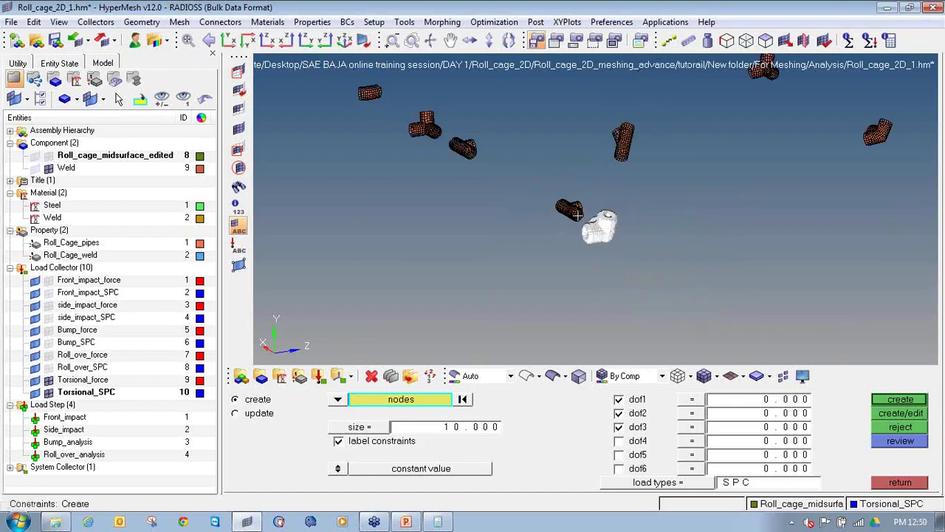
pyautogui.scroll(5, 376, 114)
pyautogui.keyDown('shift'); pyautogui.moveTo(406, 80); pyautogui.dragTo(595, 221); pyautogui.keyUp('shift')
pyautogui.scroll(-4, 550, 207)
pyautogui.scroll(2, 759, 197)
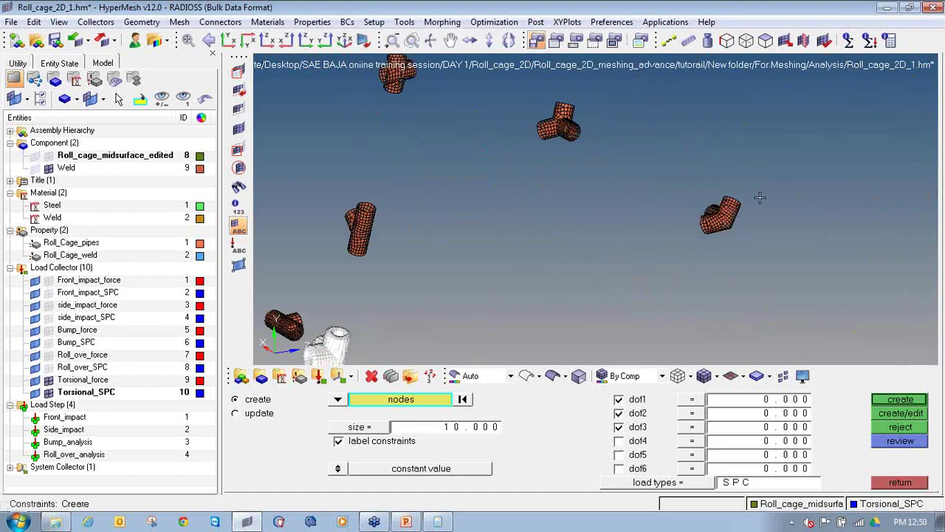
pyautogui.keyDown('ctrl'); pyautogui.scroll(-3, 691, 196); pyautogui.keyUp('ctrl')
pyautogui.keyDown('ctrl'); pyautogui.moveTo(692, 196); pyautogui.dragTo(662, 187); pyautogui.keyUp('ctrl')
pyautogui.scroll(-3, 643, 156)
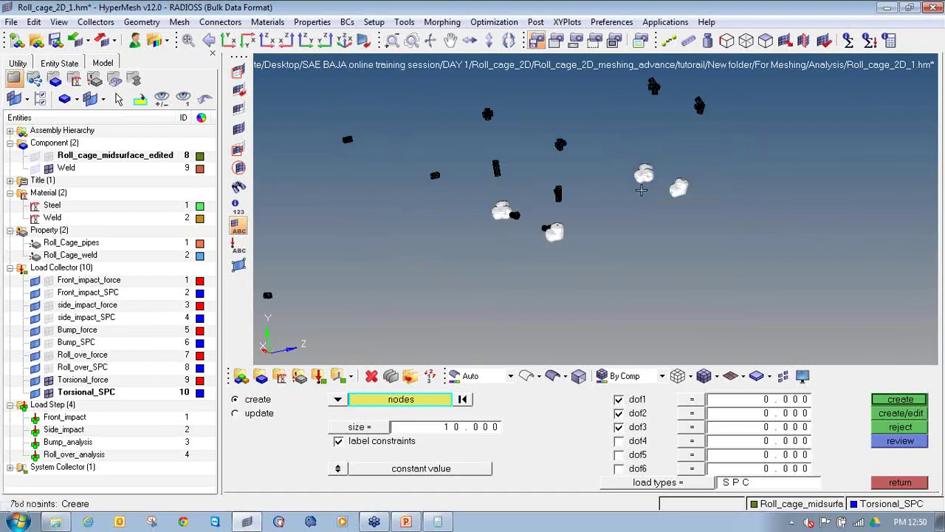
# - Add the nodes of the four upper weld joints to the selection and create SPC constraints on dof1, dof2 and dof3
pyautogui.keyDown('ctrl'); pyautogui.moveTo(642, 99); pyautogui.dragTo(610, 184, button='right'); pyautogui.keyUp('ctrl')
pyautogui.keyDown('ctrl'); pyautogui.scroll(4, 609, 184); pyautogui.keyUp('ctrl')
pyautogui.keyDown('shift'); pyautogui.moveTo(598, 172); pyautogui.dragTo(740, 263); pyautogui.keyUp('shift')
pyautogui.keyDown('ctrl'); pyautogui.scroll(-1, 582, 225); pyautogui.keyUp('ctrl')
pyautogui.keyDown('ctrl'); pyautogui.scroll(-2, 581, 225); pyautogui.keyUp('ctrl')
pyautogui.keyDown('ctrl'); pyautogui.scroll(3, 483, 276); pyautogui.keyUp('ctrl')
pyautogui.keyDown('shift'); pyautogui.moveTo(512, 241); pyautogui.dragTo(557, 293); pyautogui.keyUp('shift')
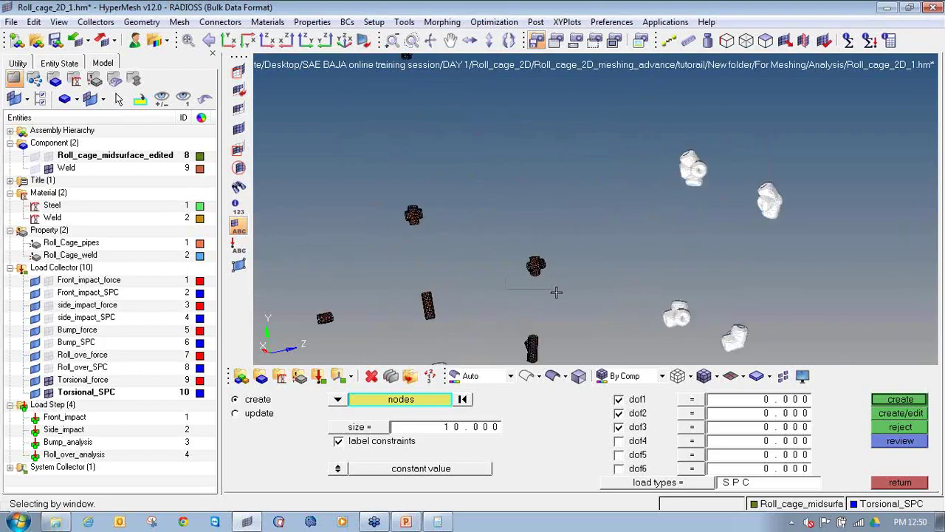
pyautogui.middleClick(443, 238)
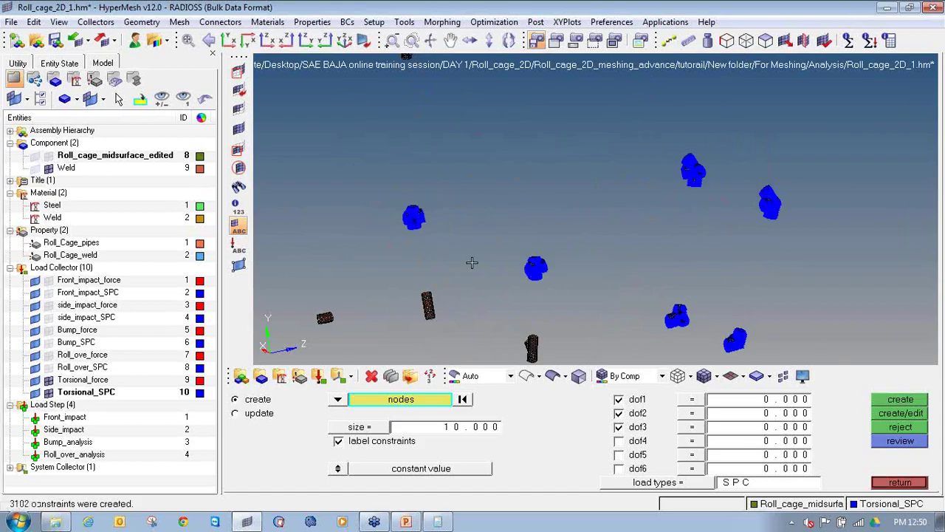
# - Inspect the front of the cage with the Roll_cage_midsurface_edited elements shown, and hide those elements again
pyautogui.keyDown('ctrl'); pyautogui.moveTo(472, 264); pyautogui.dragTo(495, 129, button='right'); pyautogui.keyUp('ctrl')
pyautogui.scroll(-2, 494, 129)
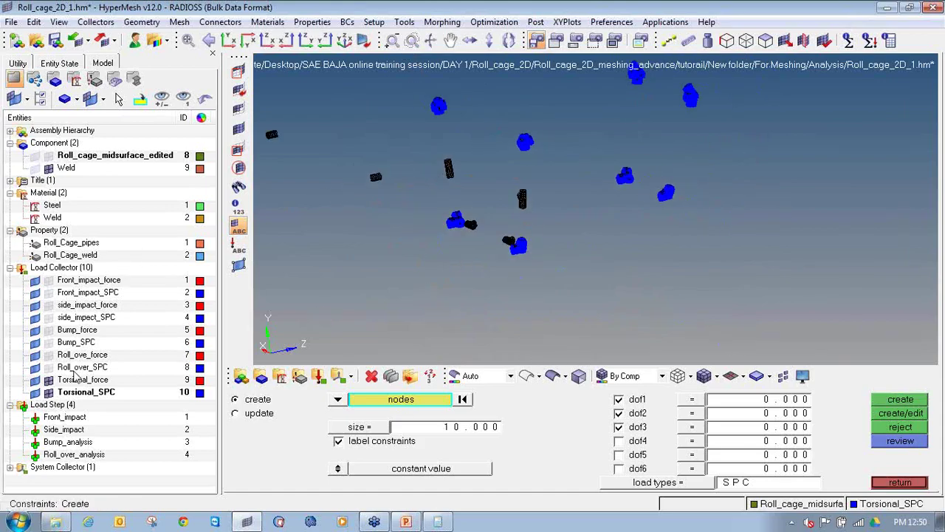
pyautogui.click(49, 155)
pyautogui.keyDown('ctrl'); pyautogui.moveTo(528, 222); pyautogui.dragTo(686, 217); pyautogui.keyUp('ctrl')
pyautogui.keyDown('ctrl'); pyautogui.moveTo(331, 254); pyautogui.dragTo(360, 142); pyautogui.keyUp('ctrl')
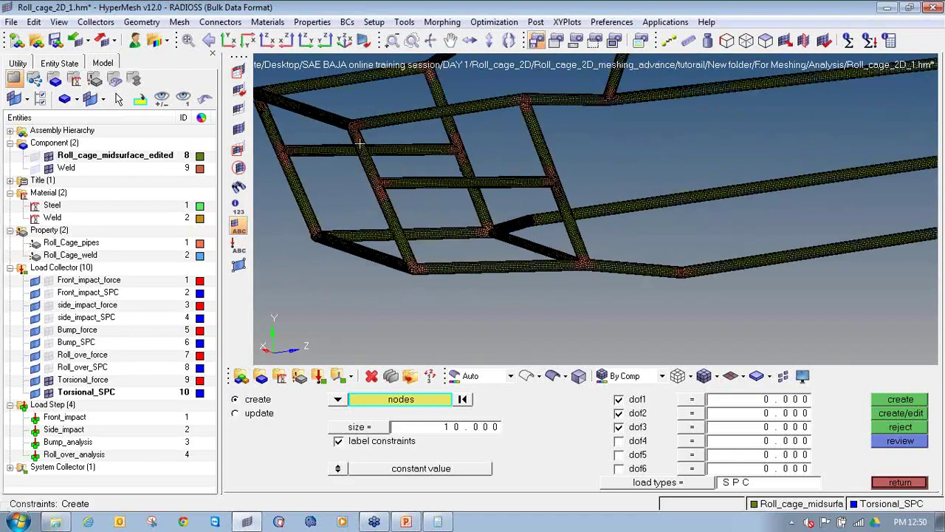
pyautogui.keyDown('ctrl'); pyautogui.moveTo(439, 211); pyautogui.dragTo(655, 219); pyautogui.keyUp('ctrl')
pyautogui.keyDown('ctrl'); pyautogui.moveTo(844, 180); pyautogui.dragTo(779, 100); pyautogui.keyUp('ctrl')
pyautogui.keyDown('ctrl'); pyautogui.moveTo(553, 328); pyautogui.dragTo(568, 329); pyautogui.keyUp('ctrl')
pyautogui.keyDown('ctrl'); pyautogui.moveTo(544, 333); pyautogui.dragTo(327, 333, button='right'); pyautogui.keyUp('ctrl')
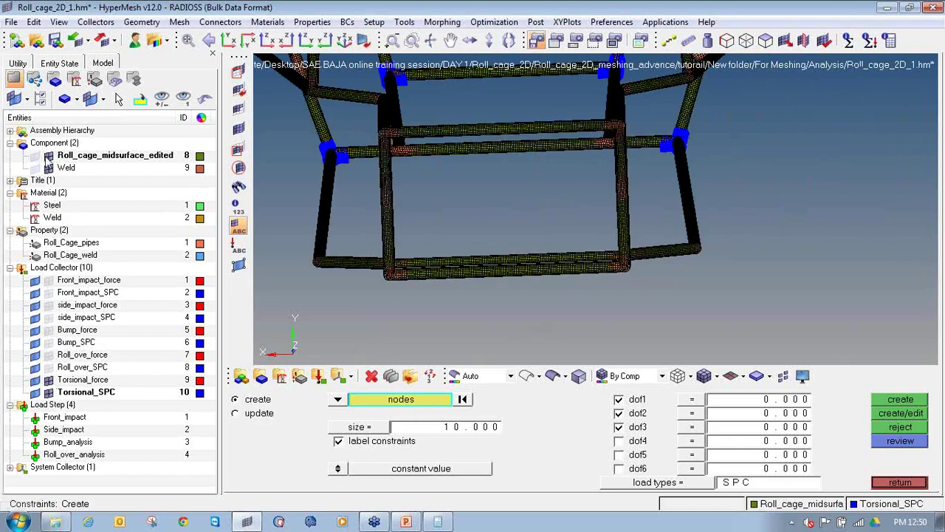
pyautogui.click(47, 156)
pyautogui.keyDown('ctrl'); pyautogui.moveTo(341, 204); pyautogui.dragTo(298, 210); pyautogui.keyUp('ctrl')
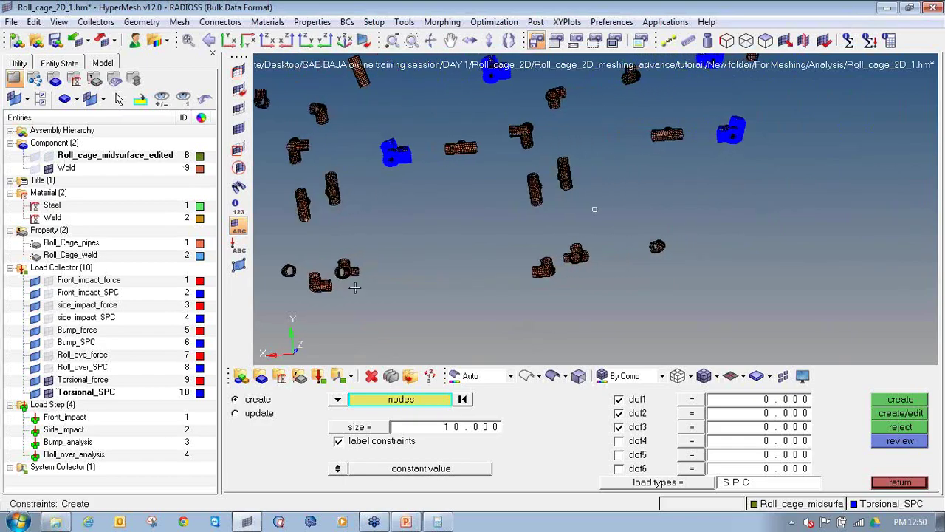
# - Leave the constraints and add temporary nodes on the four weld joints along one side of the cage's front box
pyautogui.click(891, 482)
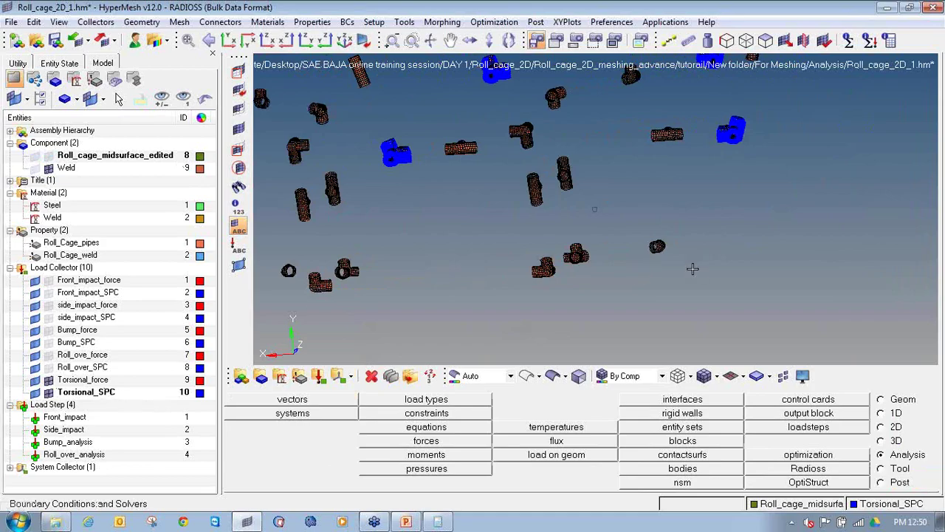
pyautogui.hotkey('shift', 'F2')
pyautogui.keyDown('ctrl'); pyautogui.moveTo(596, 290); pyautogui.dragTo(598, 296); pyautogui.keyUp('ctrl')
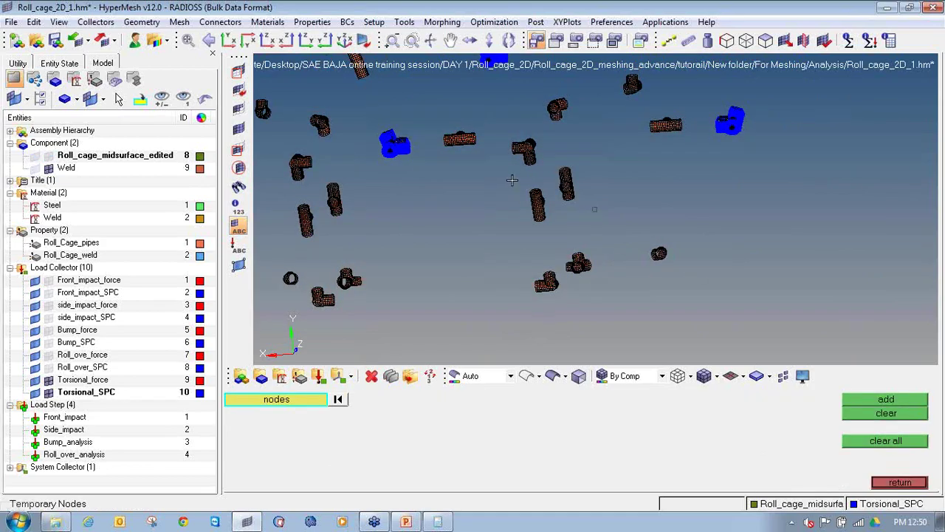
pyautogui.keyDown('shift'); pyautogui.moveTo(520, 180); pyautogui.dragTo(591, 299); pyautogui.keyUp('shift')
pyautogui.keyDown('shift'); pyautogui.moveTo(554, 160); pyautogui.dragTo(594, 176); pyautogui.keyUp('shift')
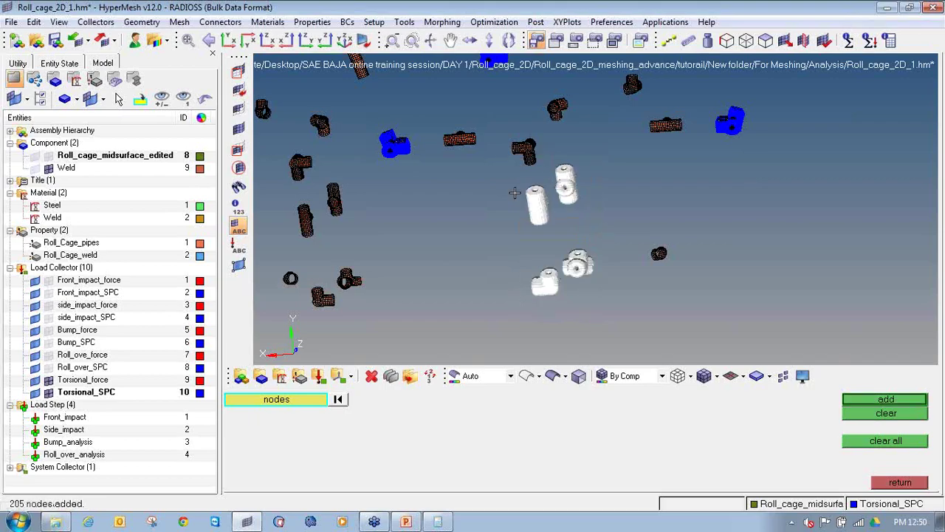
pyautogui.keyDown('shift'); pyautogui.moveTo(508, 177); pyautogui.dragTo(567, 228); pyautogui.keyUp('shift')
pyautogui.middleClick(529, 241)
# - Add temporary nodes on the four matching weld joints along the opposite side of the cage's front box
pyautogui.keyDown('ctrl'); pyautogui.moveTo(342, 238); pyautogui.dragTo(446, 220, button='right'); pyautogui.keyUp('ctrl')
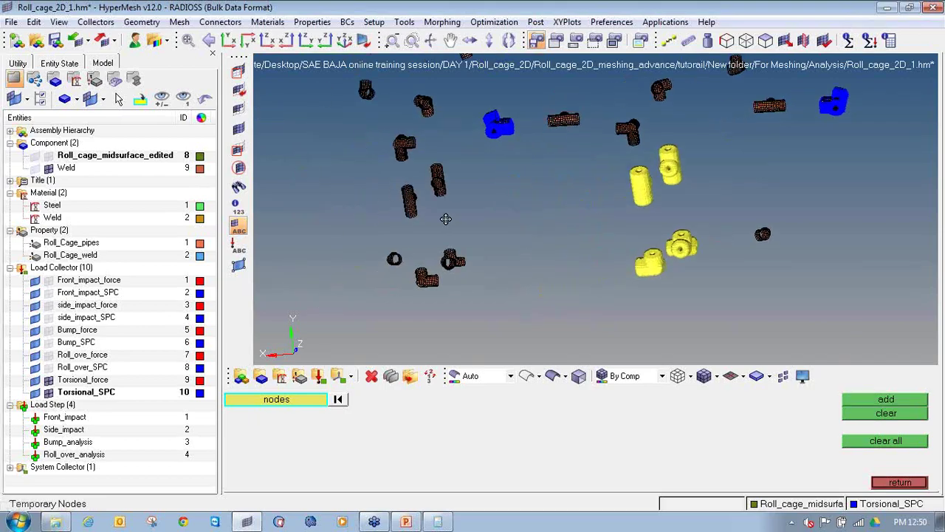
pyautogui.keyDown('ctrl'); pyautogui.moveTo(445, 219); pyautogui.dragTo(516, 229); pyautogui.keyUp('ctrl')
pyautogui.keyDown('ctrl'); pyautogui.scroll(3, 494, 162); pyautogui.keyUp('ctrl')
pyautogui.keyDown('shift'); pyautogui.moveTo(505, 181); pyautogui.dragTo(554, 274); pyautogui.keyUp('shift')
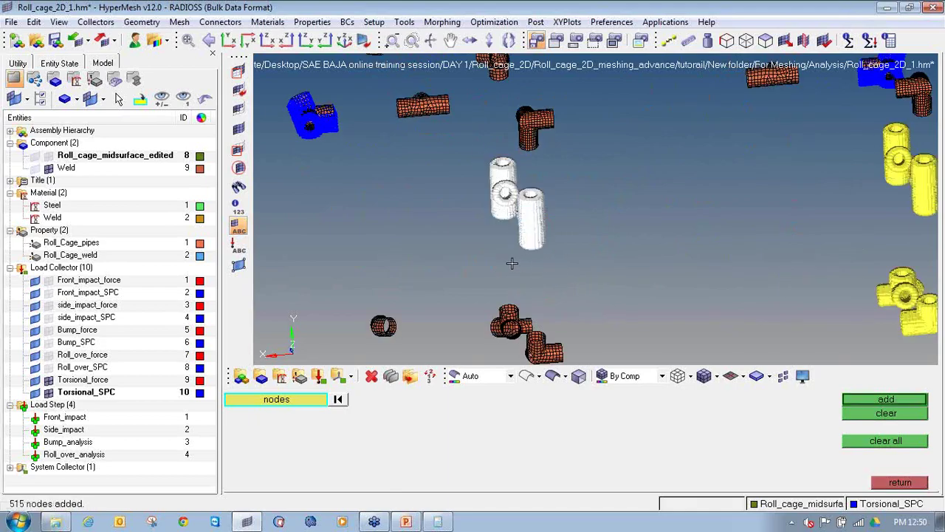
pyautogui.keyDown('ctrl'); pyautogui.moveTo(513, 263); pyautogui.dragTo(513, 215, button='right'); pyautogui.keyUp('ctrl')
pyautogui.keyDown('shift'); pyautogui.moveTo(471, 244); pyautogui.dragTo(605, 333); pyautogui.keyUp('shift')
pyautogui.middleClick(599, 334)
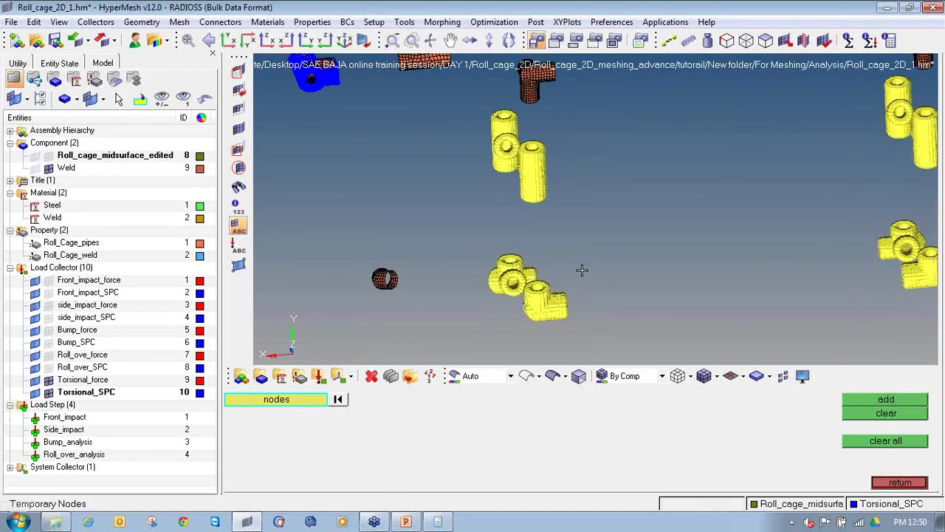
# - Check the temporary nodes against the full cage mesh, and hide the Roll_cage_midsurface_edited and Weld elements
pyautogui.keyDown('ctrl'); pyautogui.scroll(-3, 582, 270); pyautogui.keyUp('ctrl')
pyautogui.keyDown('ctrl'); pyautogui.moveTo(632, 279); pyautogui.dragTo(405, 216); pyautogui.keyUp('ctrl')
pyautogui.keyDown('ctrl'); pyautogui.moveTo(405, 217); pyautogui.dragTo(595, 273, button='right'); pyautogui.keyUp('ctrl')
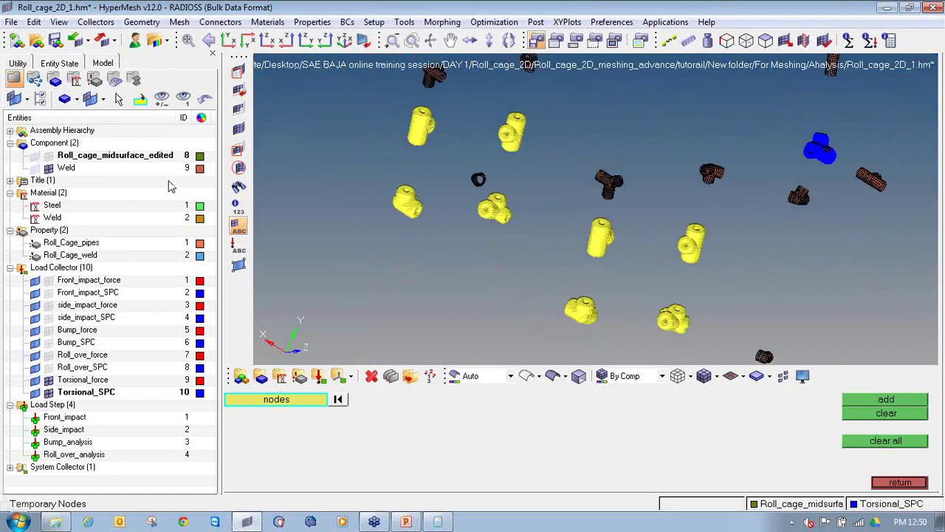
pyautogui.click(48, 155)
pyautogui.keyDown('ctrl'); pyautogui.moveTo(498, 147); pyautogui.dragTo(431, 149); pyautogui.keyUp('ctrl')
pyautogui.keyDown('ctrl'); pyautogui.moveTo(637, 183); pyautogui.dragTo(135, 166); pyautogui.keyUp('ctrl')
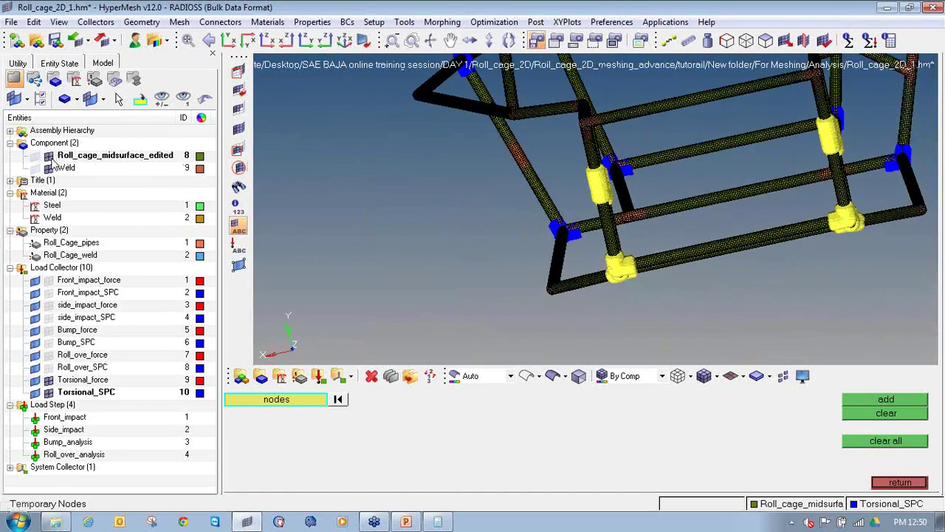
pyautogui.click(49, 155)
pyautogui.click(49, 168)
pyautogui.keyDown('ctrl'); pyautogui.moveTo(594, 222); pyautogui.dragTo(472, 228, button='right'); pyautogui.keyUp('ctrl')
pyautogui.keyDown('ctrl'); pyautogui.scroll(-3, 473, 228); pyautogui.keyUp('ctrl')
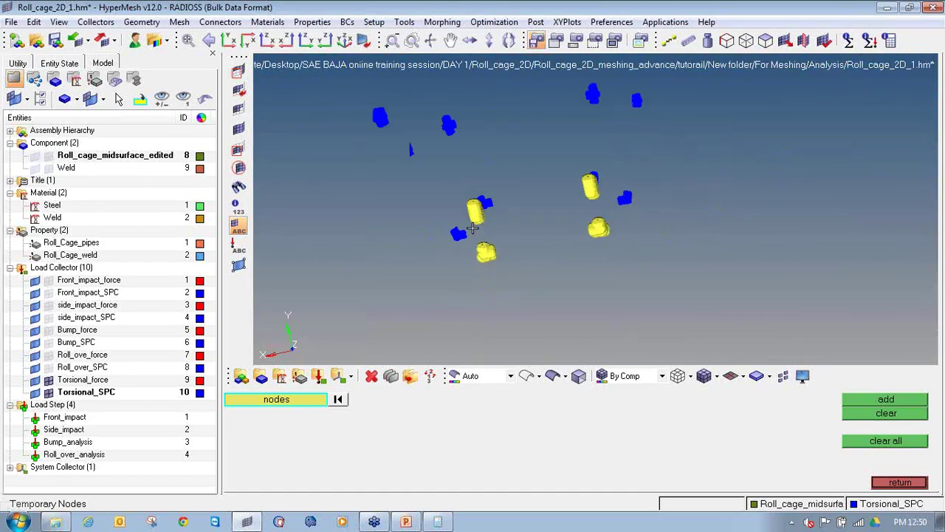
pyautogui.keyDown('ctrl'); pyautogui.moveTo(472, 228); pyautogui.dragTo(525, 167); pyautogui.keyUp('ctrl')
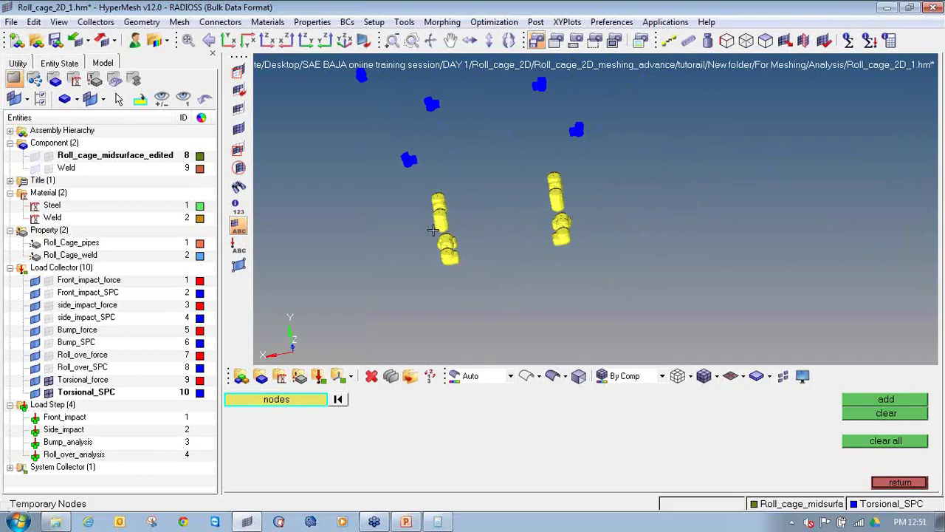
pyautogui.click(919, 487)
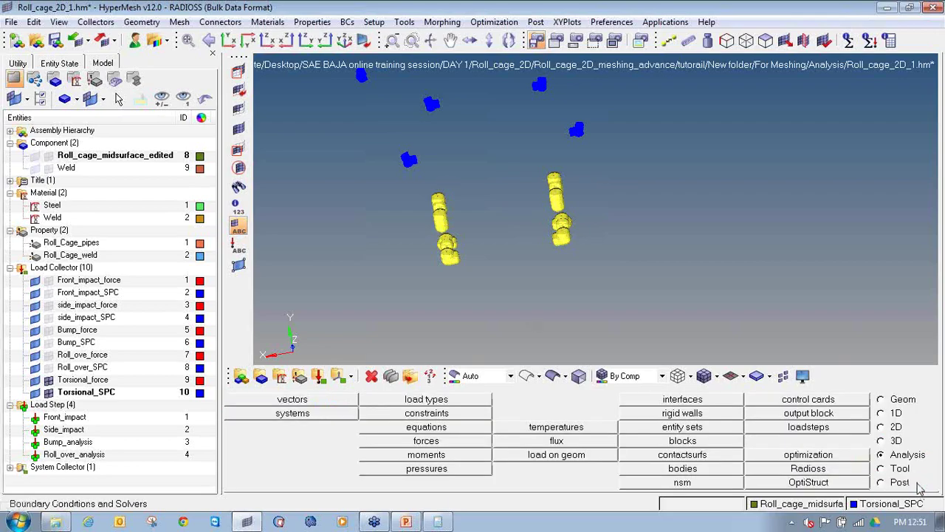
# - Make Torsional_force the current load collector and select the temporary nodes on one side for a nodal force in the global system
pyautogui.rightClick(77, 381)
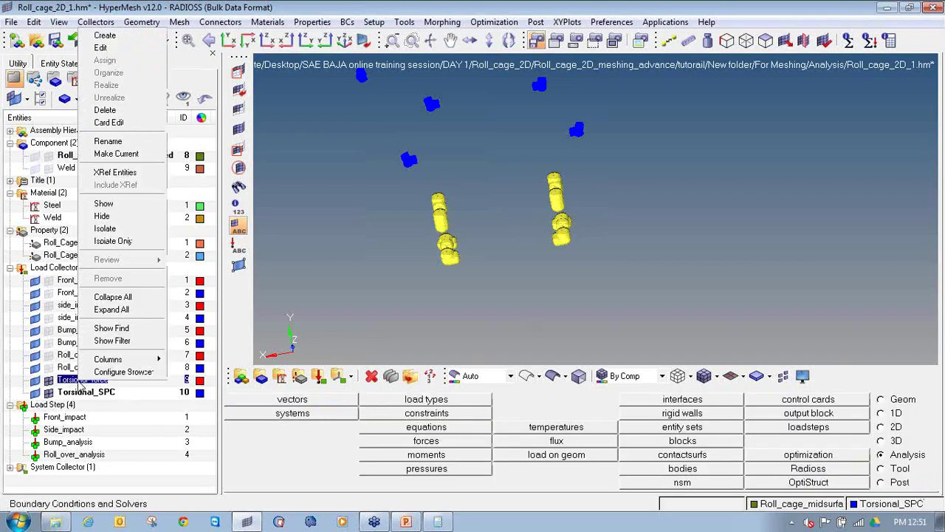
pyautogui.click(138, 154)
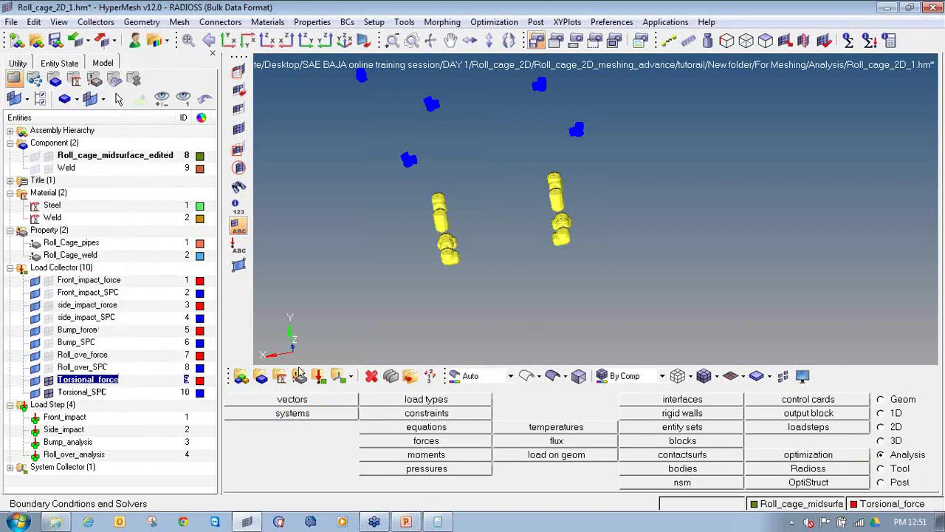
pyautogui.click(426, 440)
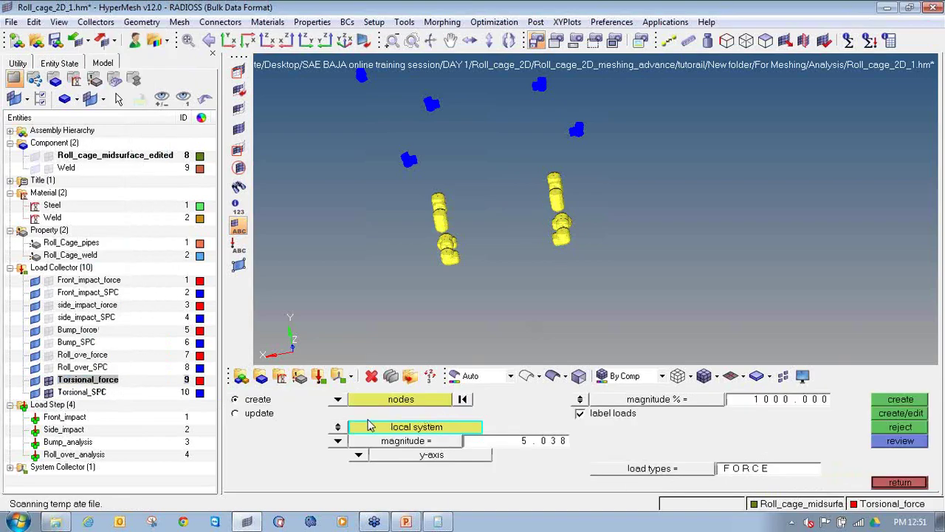
pyautogui.click(342, 428)
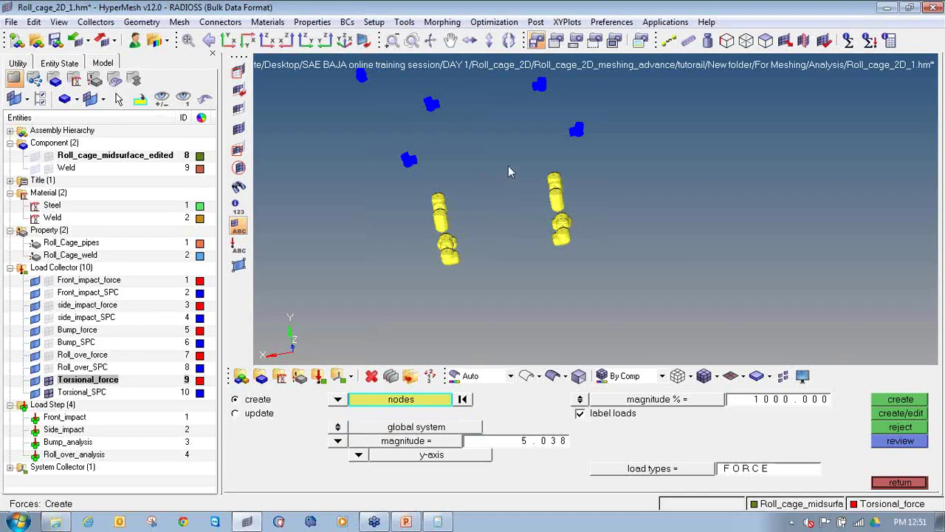
pyautogui.keyDown('shift'); pyautogui.moveTo(514, 155); pyautogui.dragTo(591, 278); pyautogui.keyUp('shift')
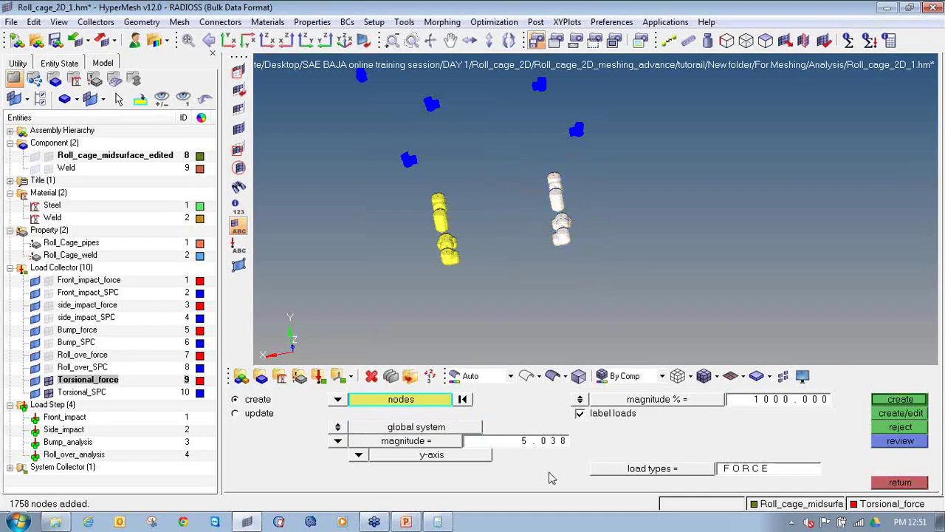
# - Switch to Calculator and divide the 4000 total force by the 1758 selected nodes
pyautogui.moveTo(438, 523)
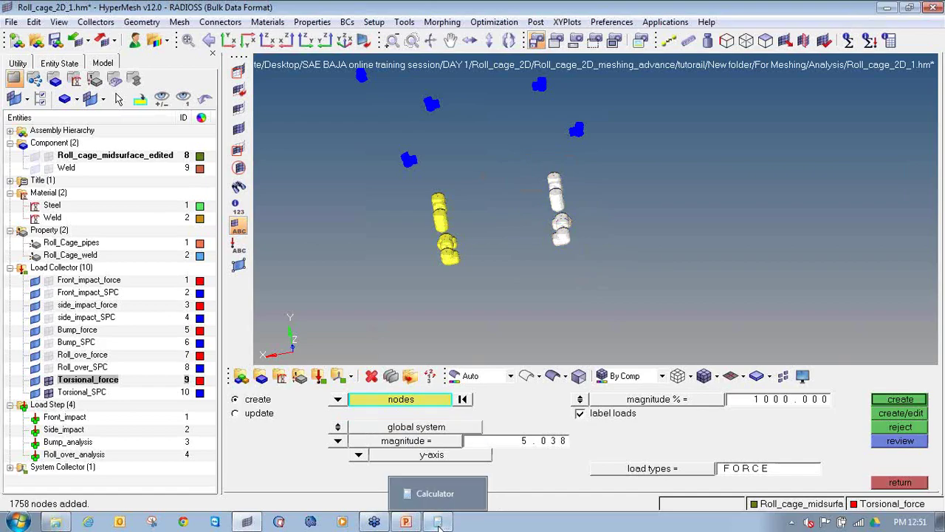
pyautogui.click(440, 494)
pyautogui.click(470, 196)
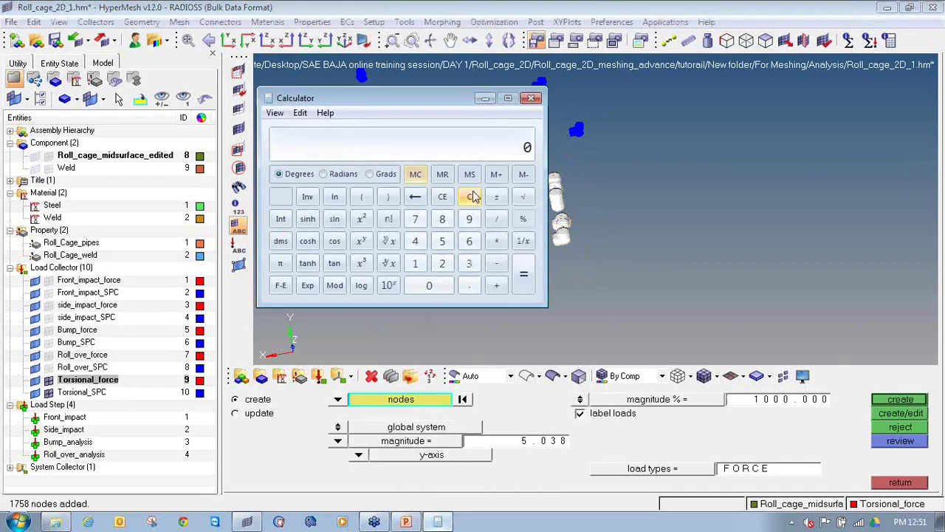
pyautogui.click(415, 241)
pyautogui.tripleClick(427, 288)
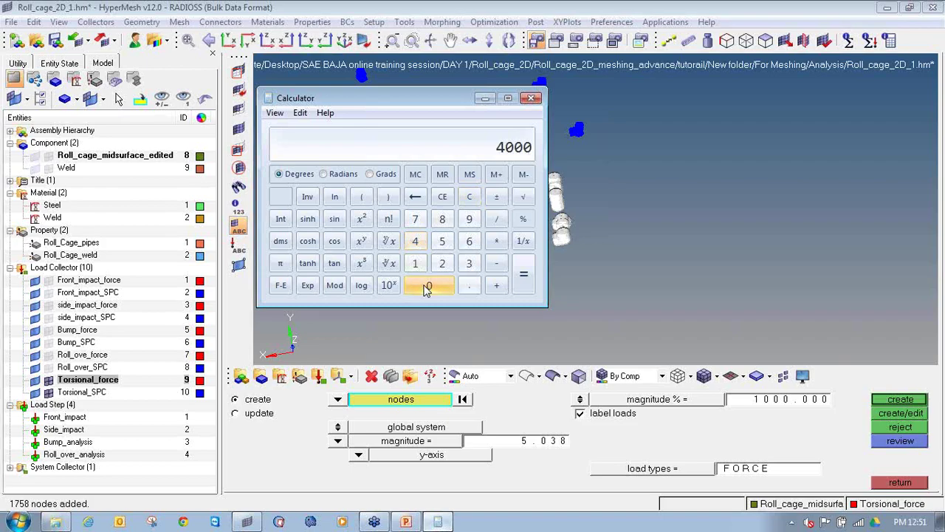
pyautogui.click(496, 219)
pyautogui.click(421, 272)
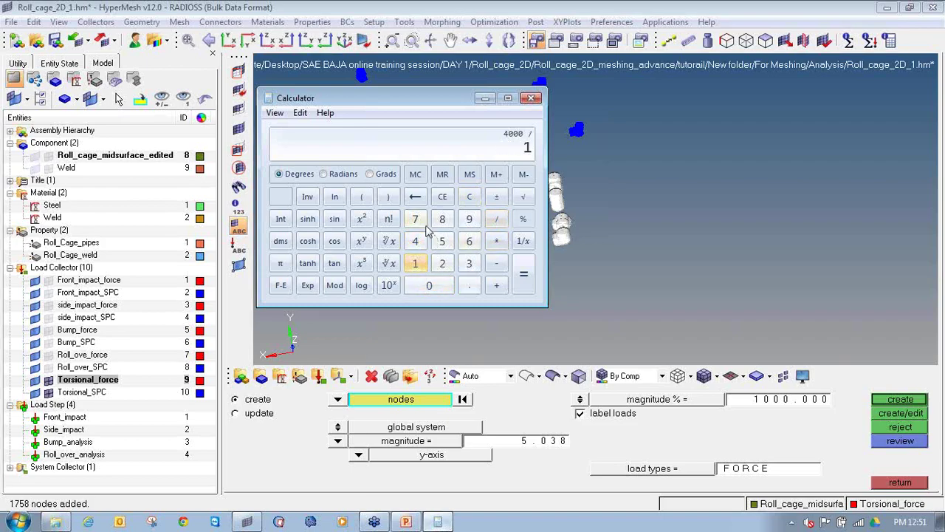
pyautogui.click(416, 220)
pyautogui.click(441, 241)
pyautogui.click(442, 218)
pyautogui.click(524, 274)
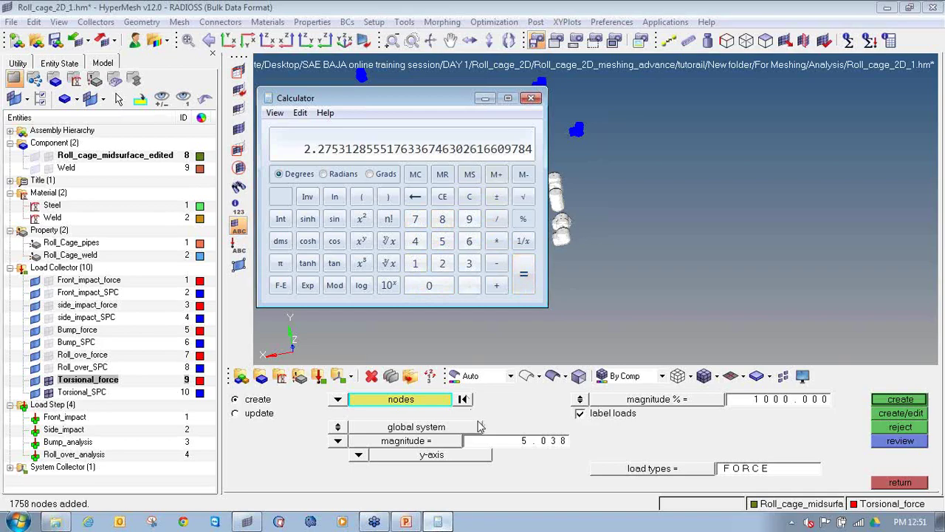
# - Create y-axis forces of magnitude 2.275 on the selected nodes
pyautogui.click(513, 441)
pyautogui.write('2.2753128555176336746302516609784')
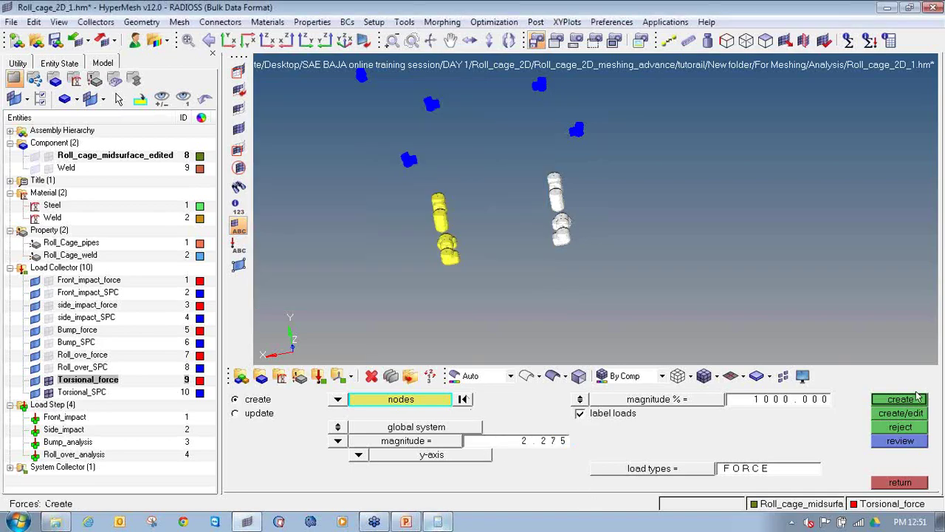
pyautogui.click(923, 400)
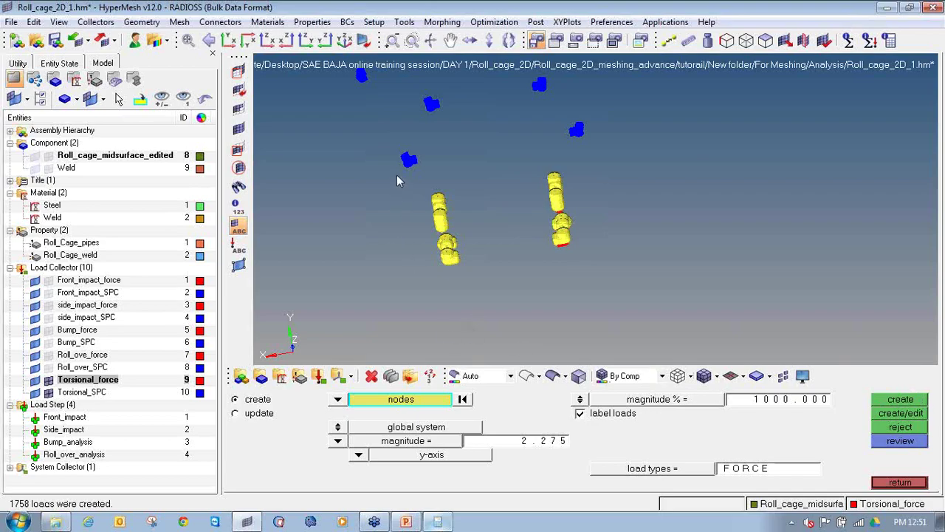
# - Select the temporary nodes on the opposite side of the front box and divide 4000 by 1760 in Calculator
pyautogui.keyDown('shift'); pyautogui.moveTo(396, 176); pyautogui.dragTo(475, 289); pyautogui.keyUp('shift')
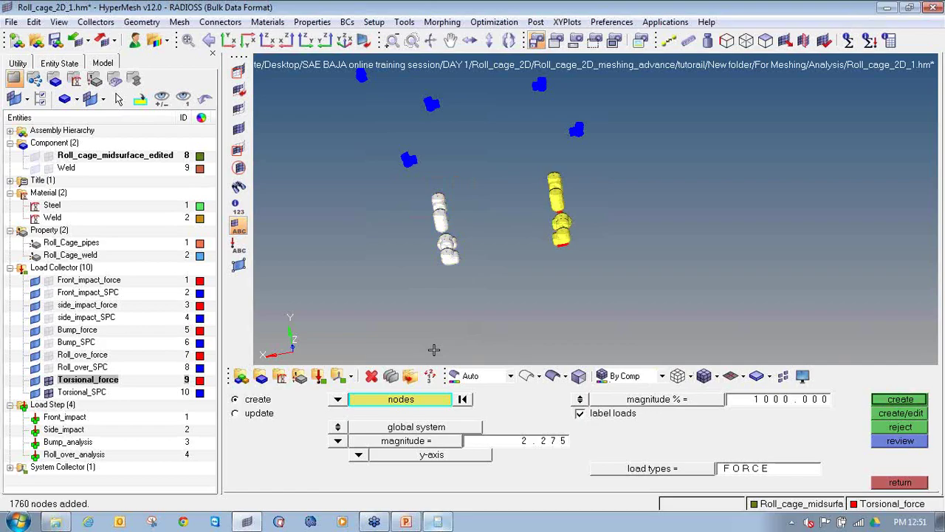
pyautogui.click(438, 522)
pyautogui.click(469, 197)
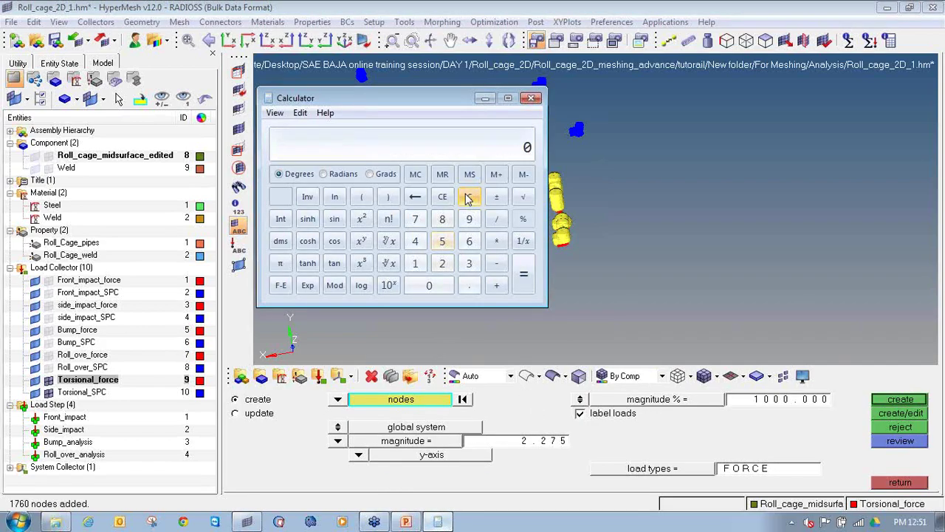
pyautogui.click(415, 240)
pyautogui.tripleClick(429, 287)
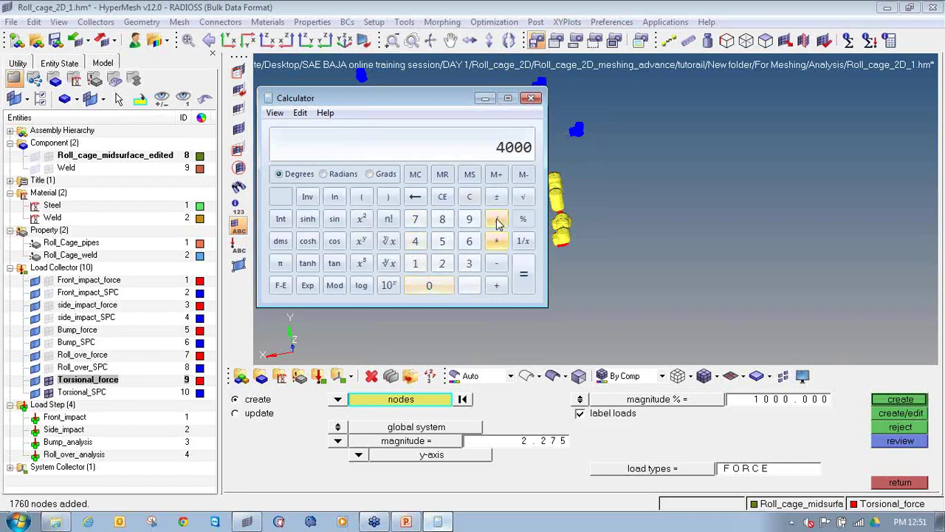
pyautogui.click(497, 219)
pyautogui.click(415, 263)
pyautogui.click(415, 218)
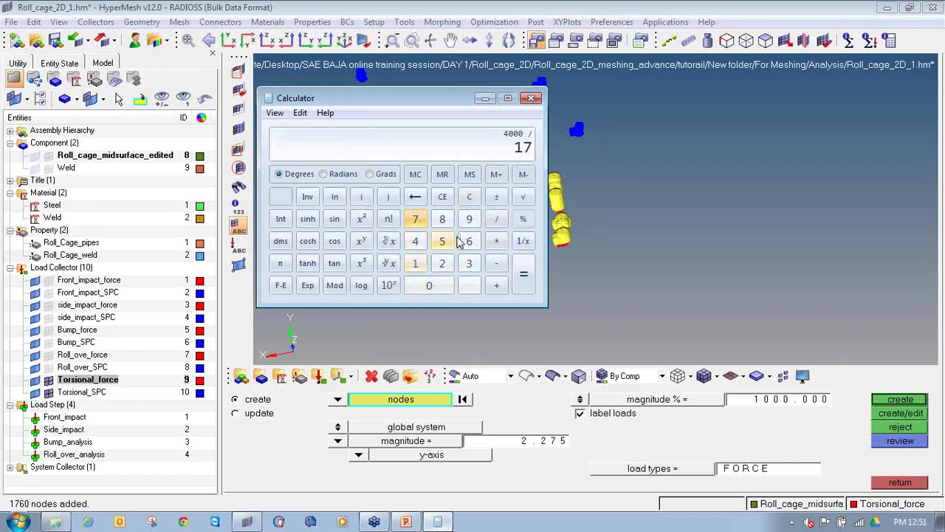
pyautogui.click(469, 240)
pyautogui.click(429, 285)
pyautogui.click(523, 274)
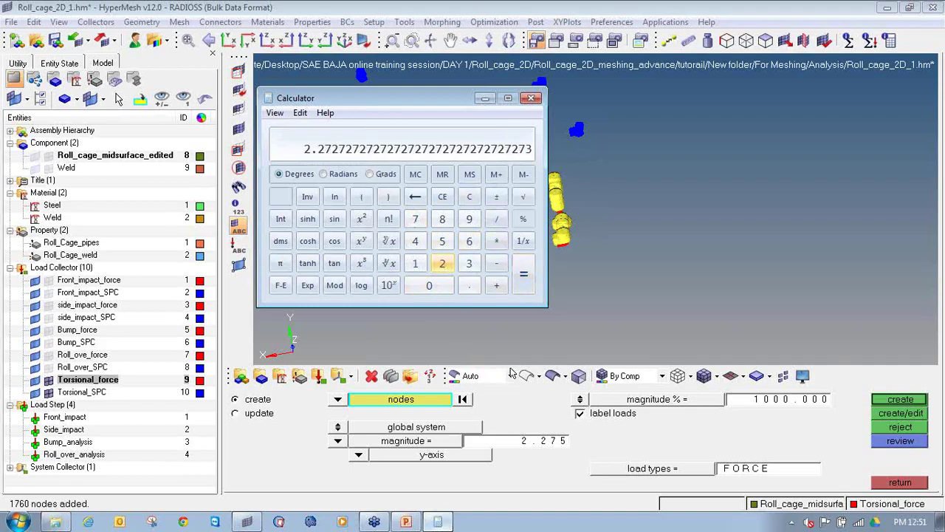
# - Create y-axis forces of magnitude -2.273 on the selected nodes and clear all temporary nodes
pyautogui.click(544, 443)
pyautogui.write('2.273')
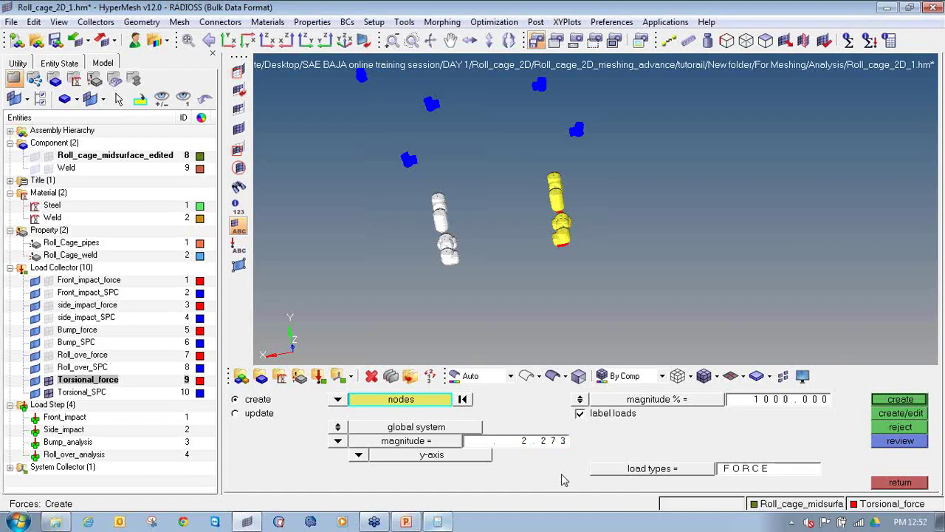
pyautogui.click(515, 442)
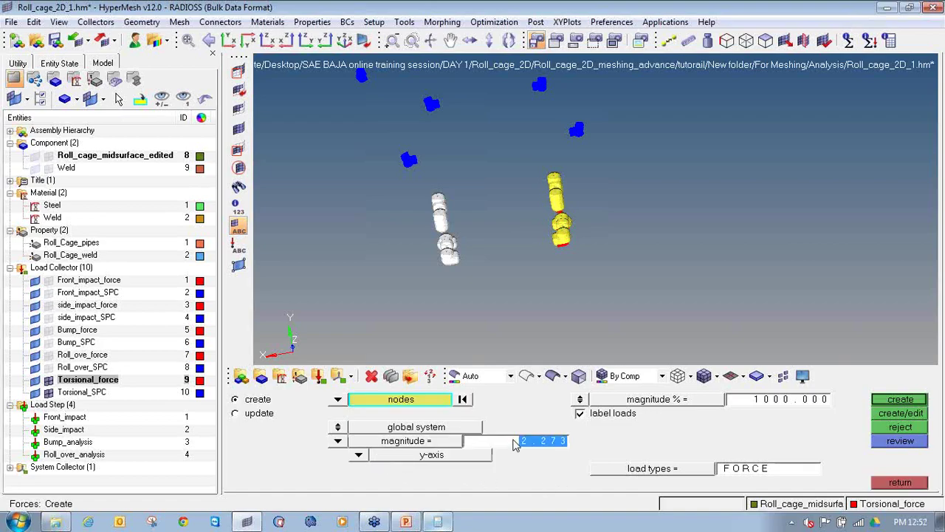
pyautogui.press('Right')
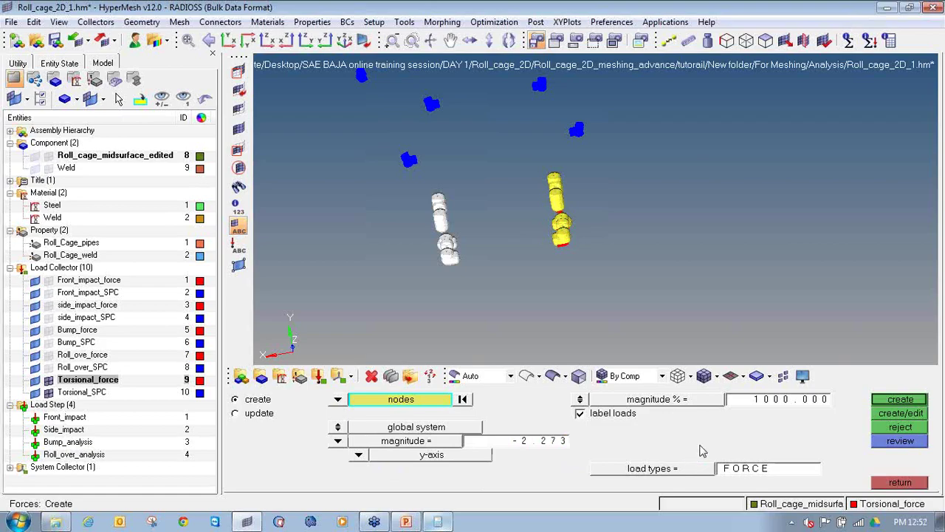
pyautogui.click(895, 400)
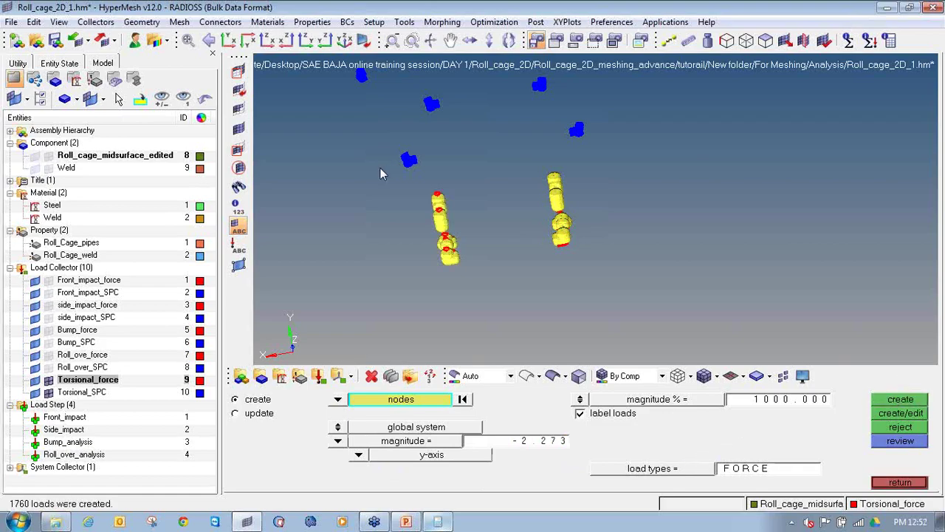
pyautogui.hotkey('shift', 'F2')
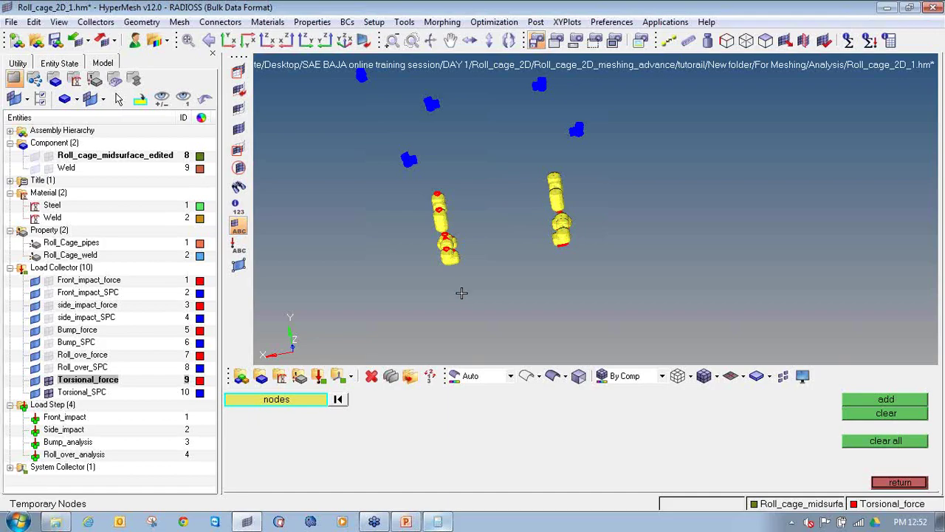
pyautogui.click(846, 441)
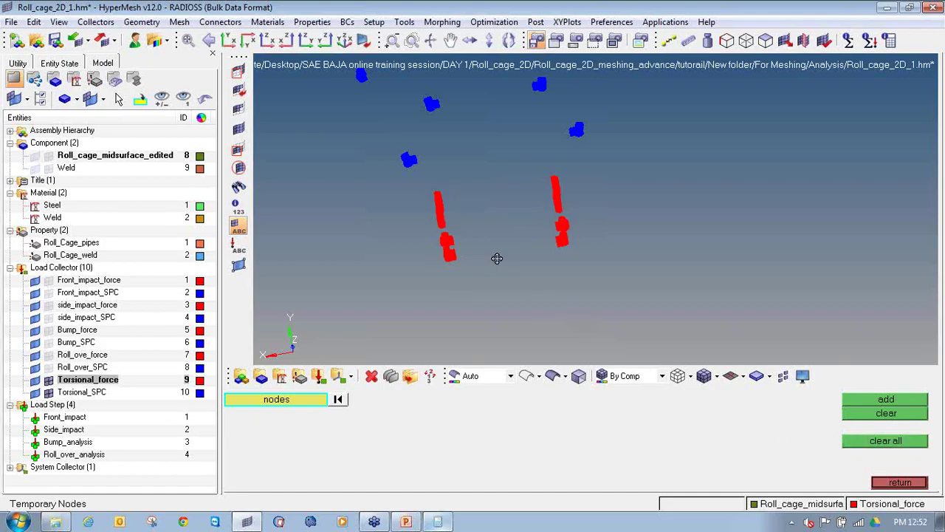
# - Isolate one force arrow on each side of the front box by masking all the other loads
pyautogui.keyDown('ctrl'); pyautogui.moveTo(497, 257); pyautogui.dragTo(410, 254); pyautogui.keyUp('ctrl')
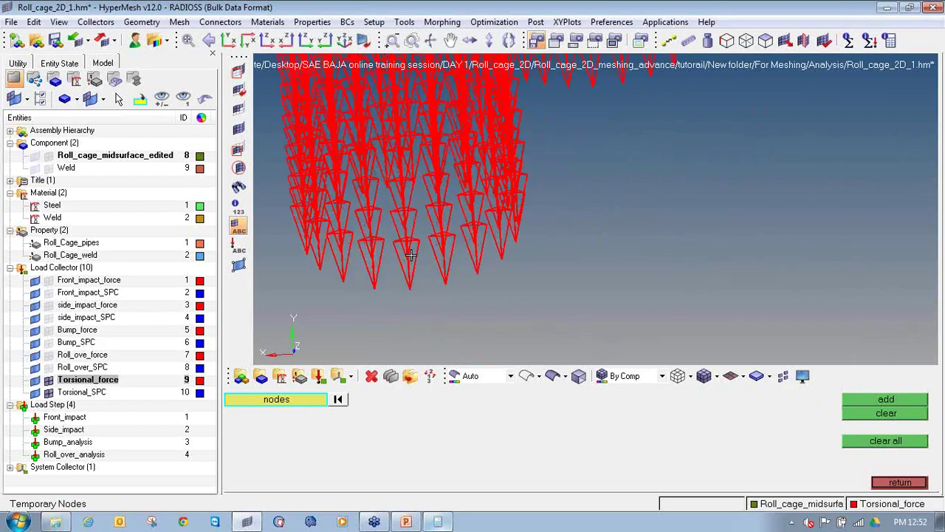
pyautogui.press('F5')
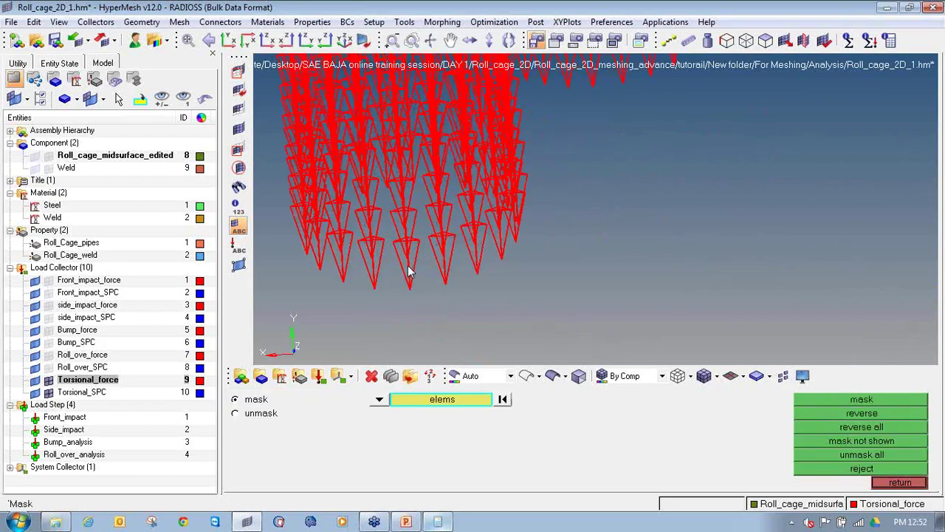
pyautogui.click(408, 264)
pyautogui.keyDown('ctrl'); pyautogui.moveTo(410, 271); pyautogui.dragTo(568, 274); pyautogui.keyUp('ctrl')
pyautogui.keyDown('ctrl'); pyautogui.moveTo(883, 249); pyautogui.dragTo(828, 275); pyautogui.keyUp('ctrl')
pyautogui.rightClick(823, 280)
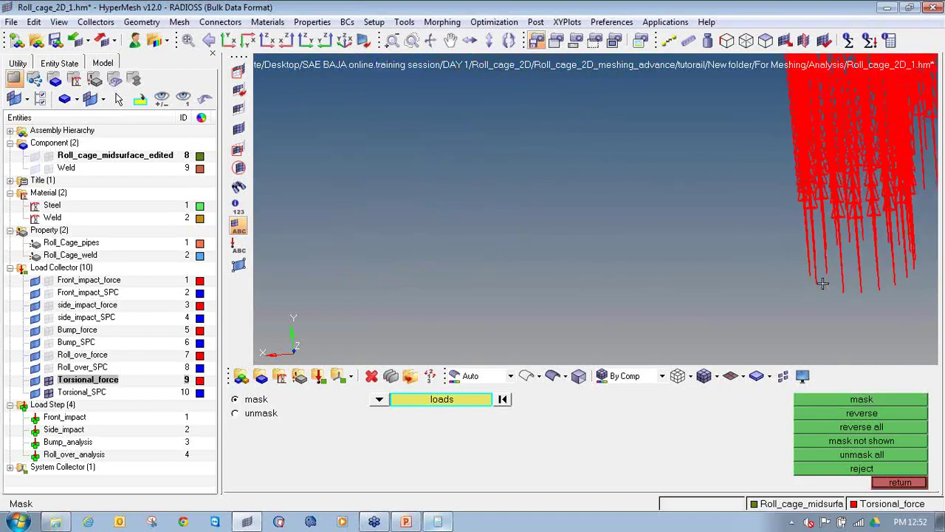
pyautogui.click(839, 413)
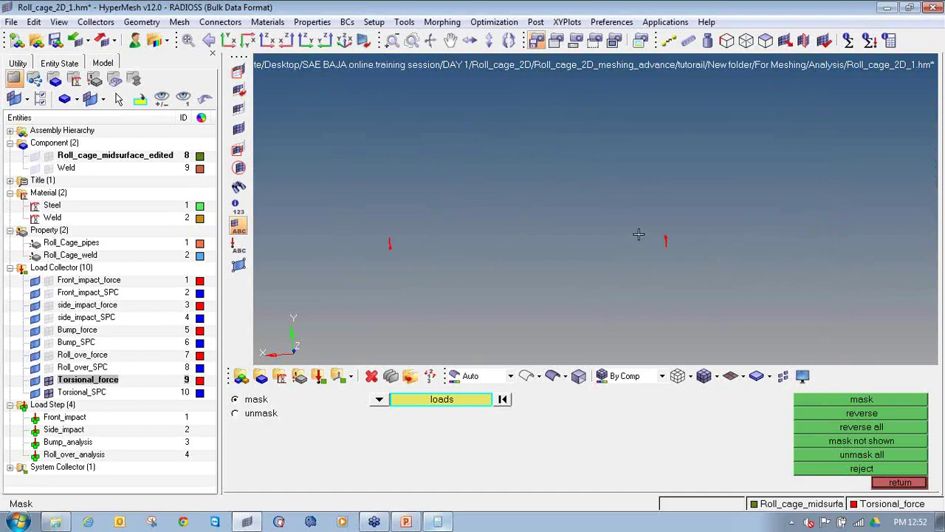
pyautogui.press('Escape')
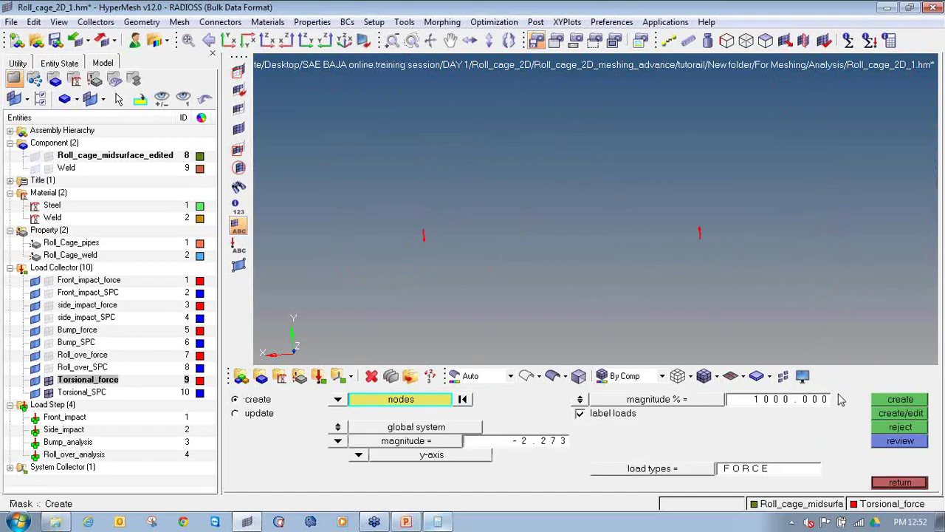
# - Set the display magnitude percentage of the forces to 10000
pyautogui.click(754, 401)
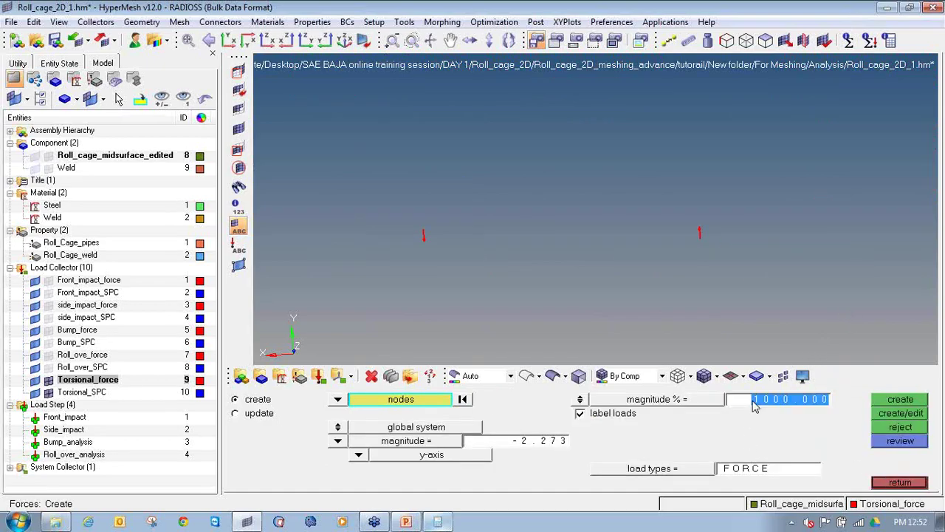
pyautogui.write('1')
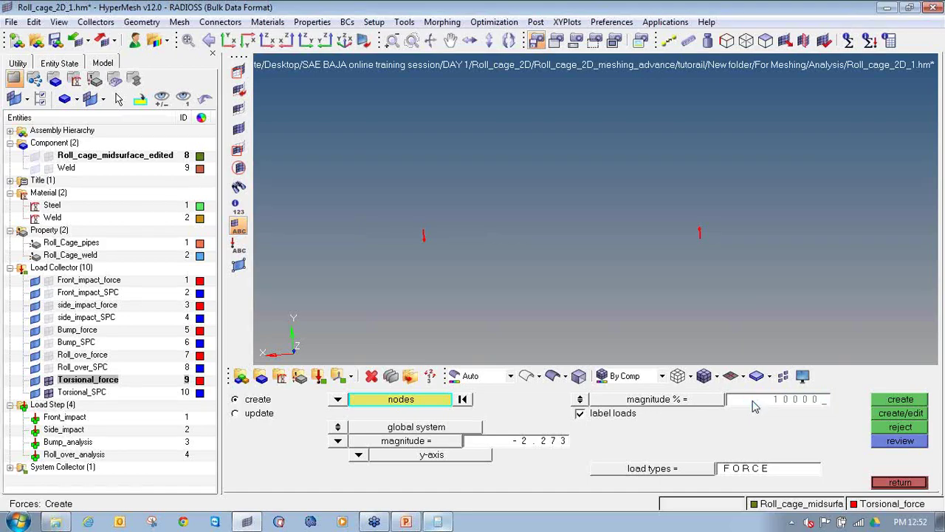
pyautogui.write('0000')
pyautogui.press('Return')
pyautogui.scroll(-3, 670, 215)
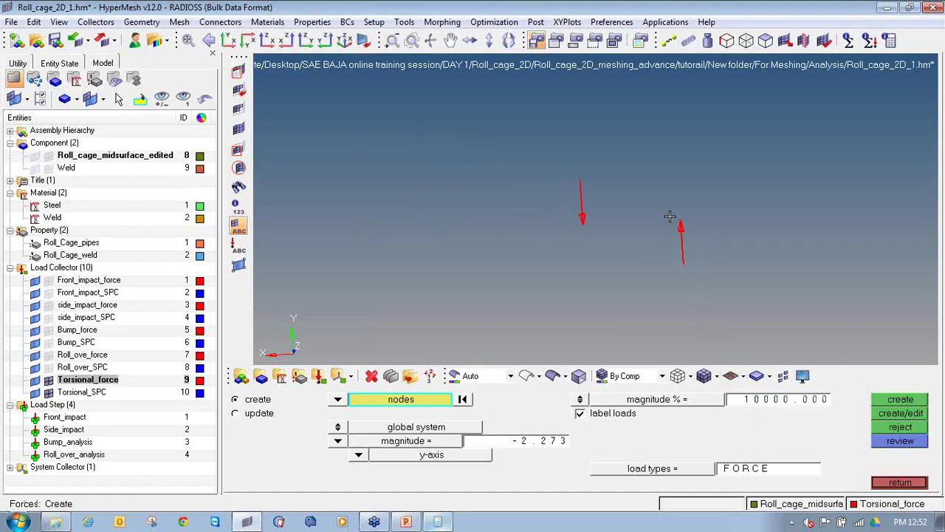
# - Show the Roll_cage_midsurface_edited and Weld component meshes and inspect the opposing force arrows on the front box
pyautogui.click(47, 157)
pyautogui.click(48, 169)
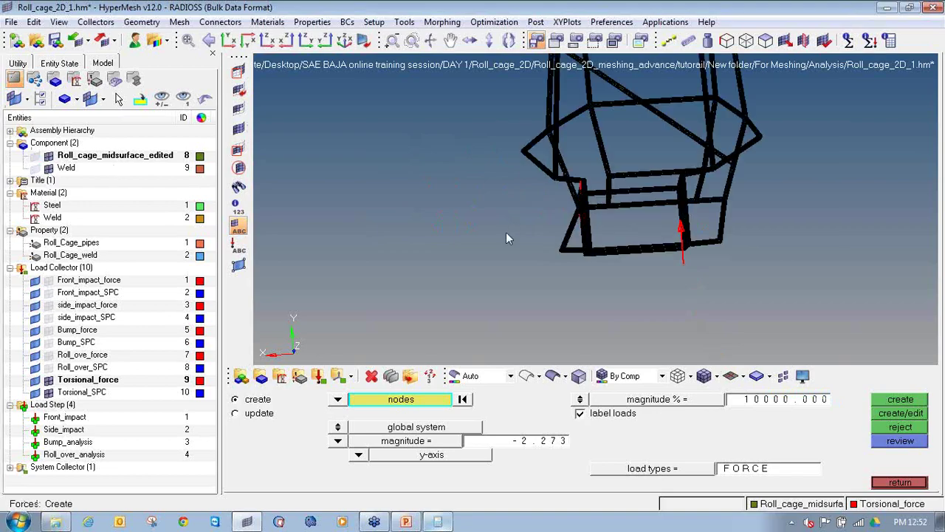
pyautogui.keyDown('ctrl'); pyautogui.moveTo(507, 234); pyautogui.dragTo(475, 228); pyautogui.keyUp('ctrl')
pyautogui.keyDown('ctrl'); pyautogui.moveTo(545, 234); pyautogui.dragTo(376, 213); pyautogui.keyUp('ctrl')
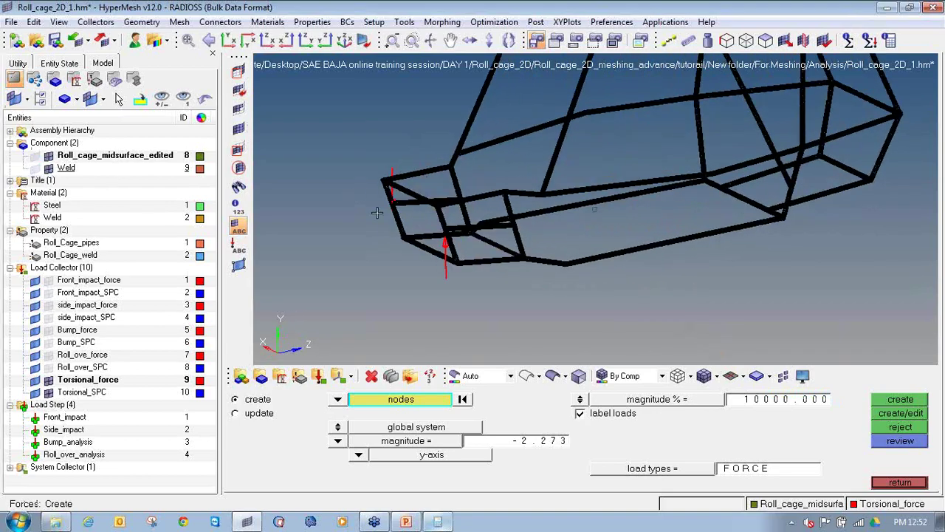
pyautogui.scroll(3, 384, 212)
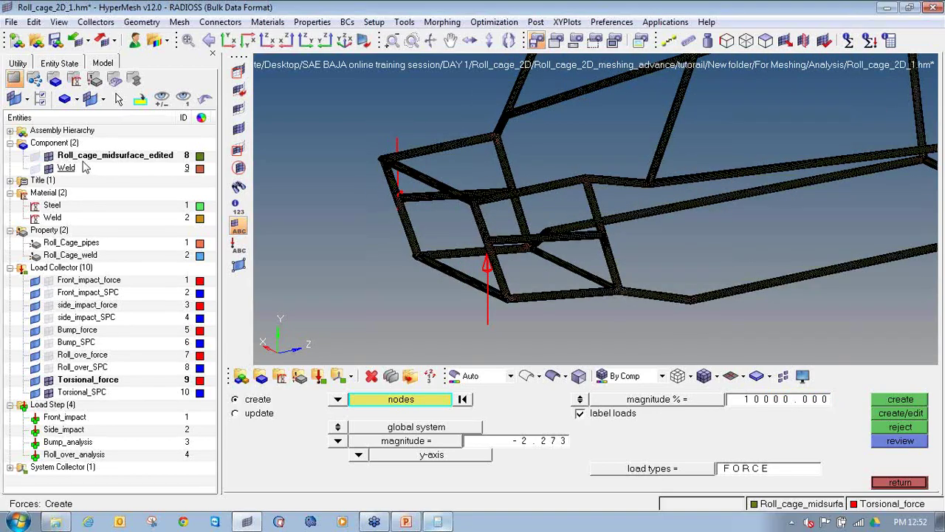
# - Redisplay all Torsional_force loads, show the Torsional_SPC constraints and inspect both on the cage
pyautogui.click(50, 381)
pyautogui.click(51, 381)
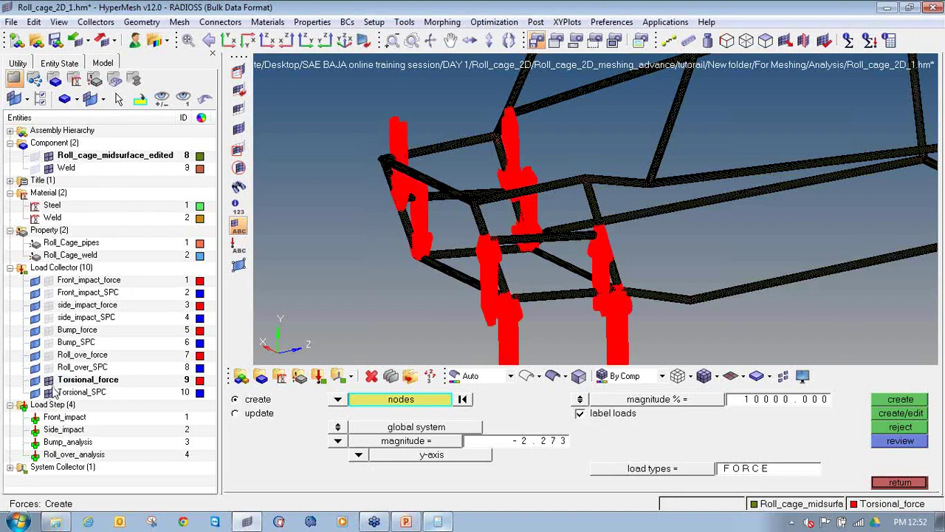
pyautogui.click(48, 393)
pyautogui.keyDown('ctrl'); pyautogui.scroll(-3, 352, 289); pyautogui.keyUp('ctrl')
pyautogui.keyDown('ctrl'); pyautogui.moveTo(448, 260); pyautogui.dragTo(552, 250); pyautogui.keyUp('ctrl')
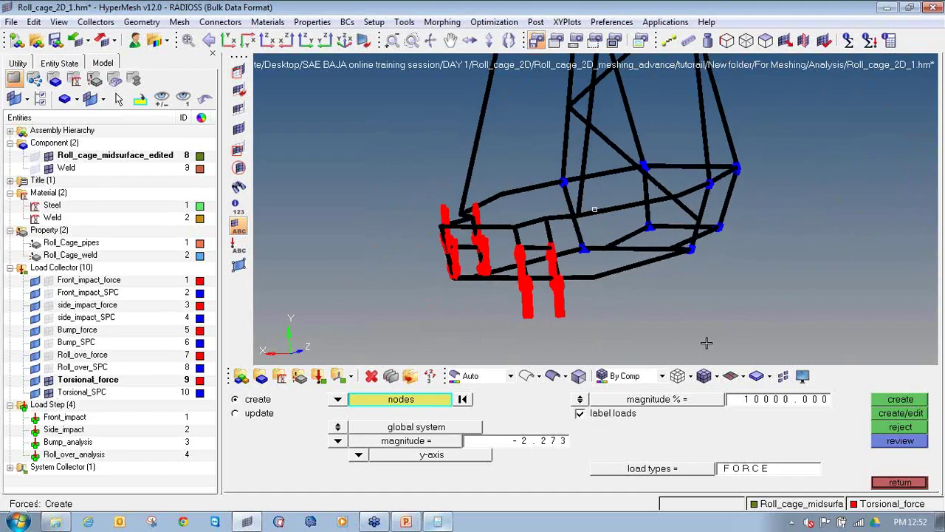
pyautogui.keyDown('ctrl'); pyautogui.moveTo(512, 276); pyautogui.dragTo(403, 296); pyautogui.keyUp('ctrl')
pyautogui.keyDown('ctrl'); pyautogui.scroll(5, 387, 301); pyautogui.keyUp('ctrl')
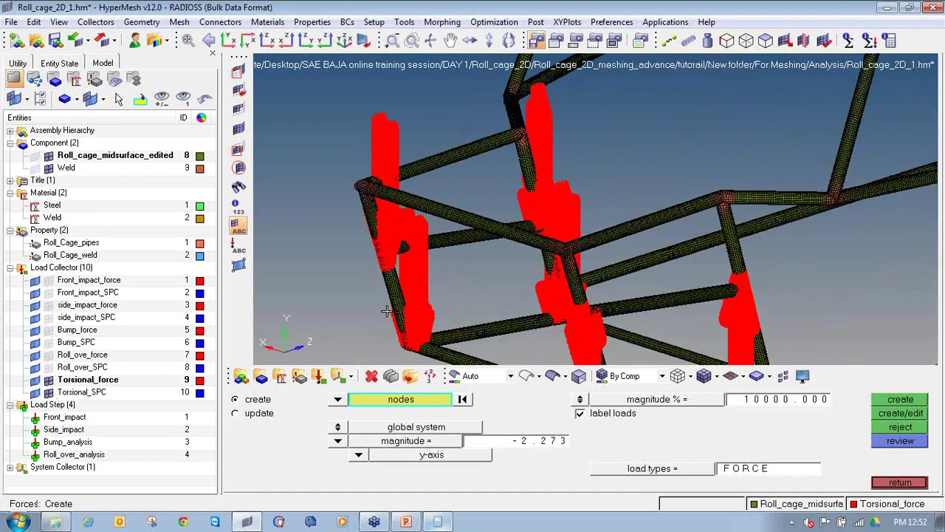
pyautogui.keyDown('ctrl'); pyautogui.scroll(-3, 386, 295); pyautogui.keyUp('ctrl')
pyautogui.keyDown('ctrl'); pyautogui.moveTo(386, 295); pyautogui.dragTo(383, 231, button='right'); pyautogui.keyUp('ctrl')
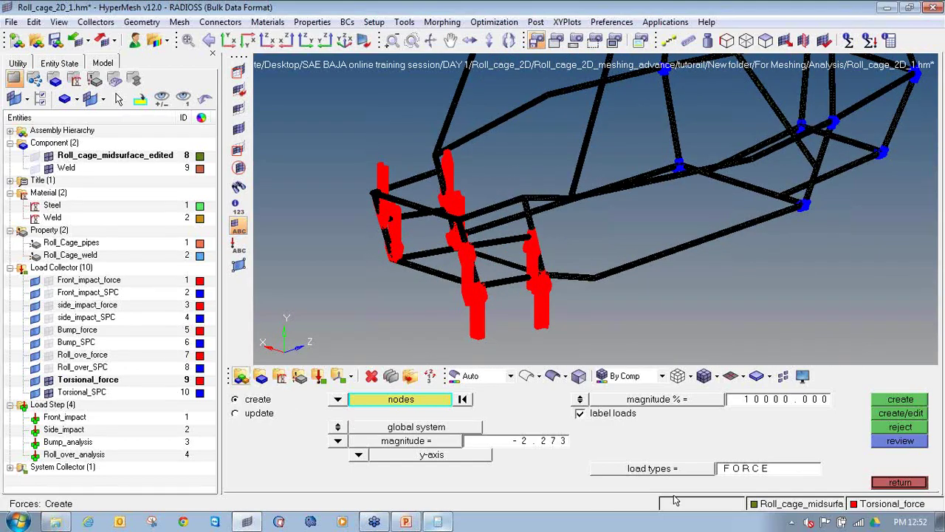
# - Create a linear static load step named torsional_analysis with Torsional_SPC as its SPC and Torsional_force as its load
pyautogui.click(920, 483)
pyautogui.click(795, 428)
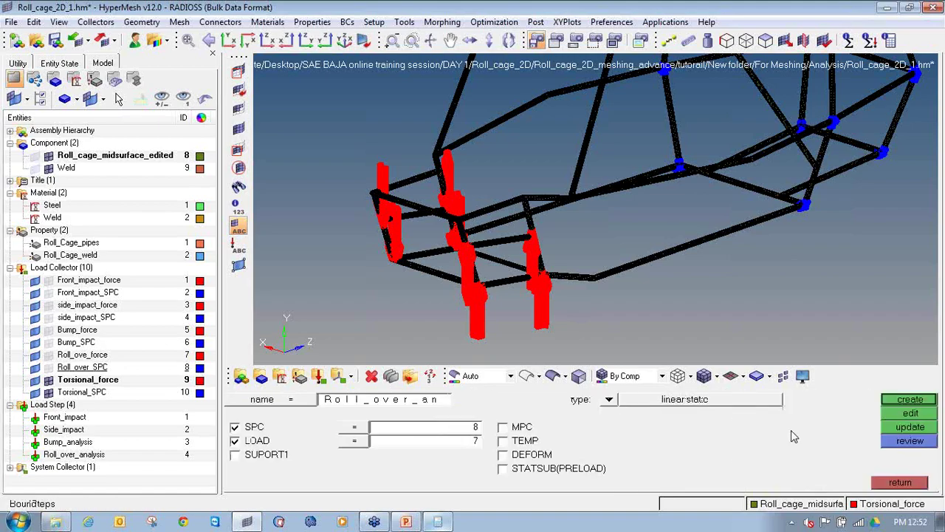
pyautogui.click(423, 405)
pyautogui.write('torsional')
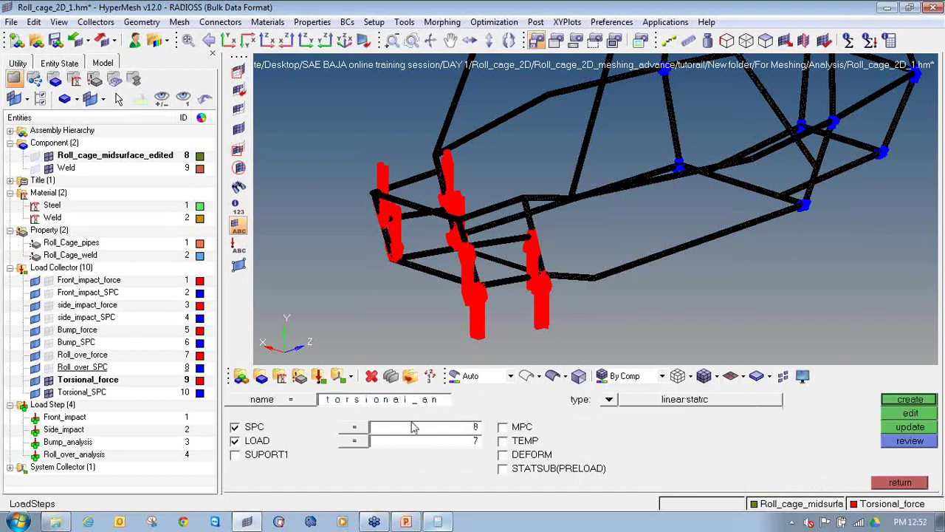
pyautogui.click(413, 427)
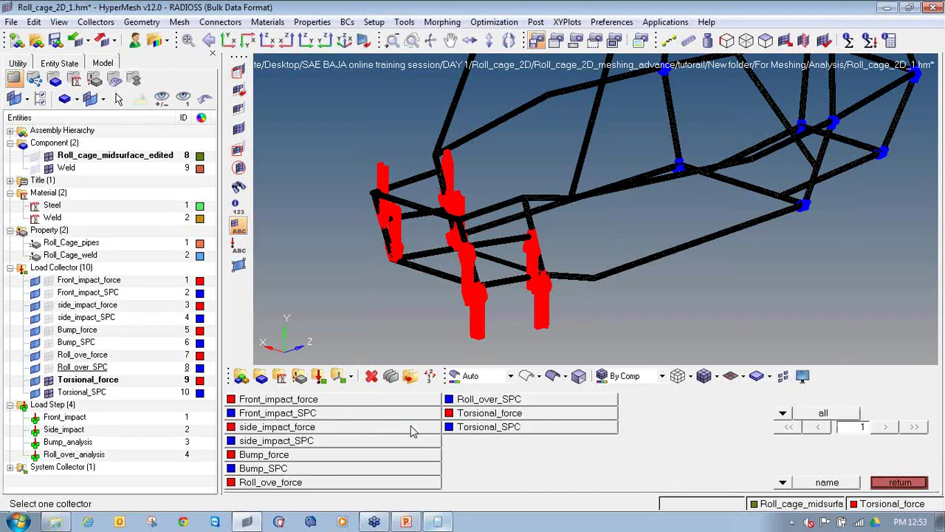
pyautogui.click(492, 432)
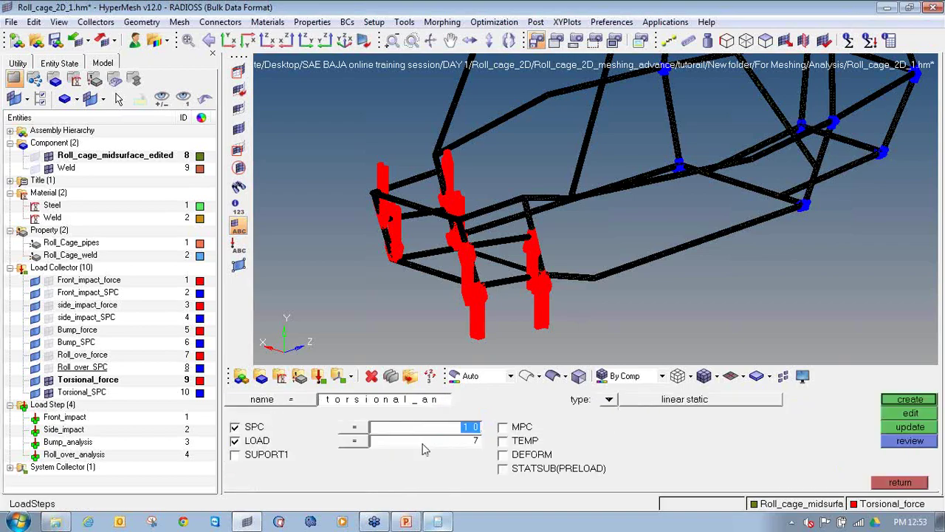
pyautogui.click(382, 442)
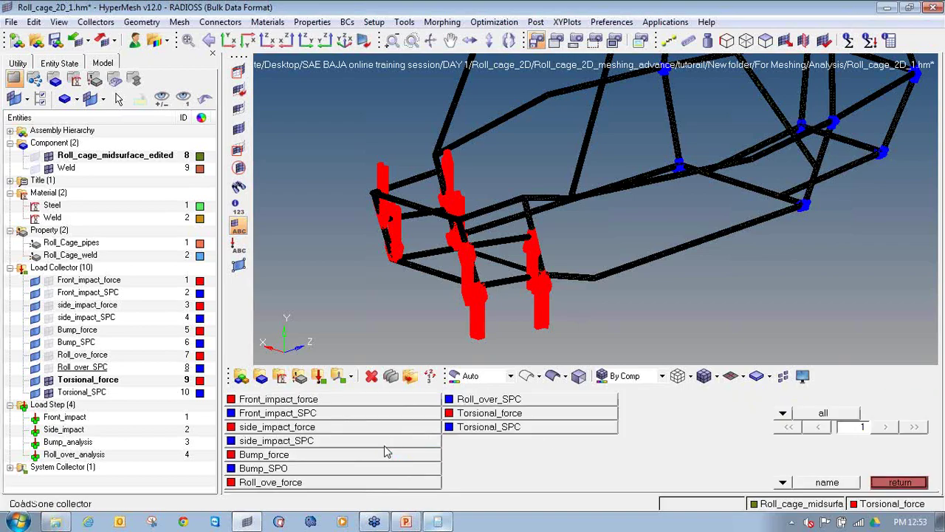
pyautogui.click(462, 414)
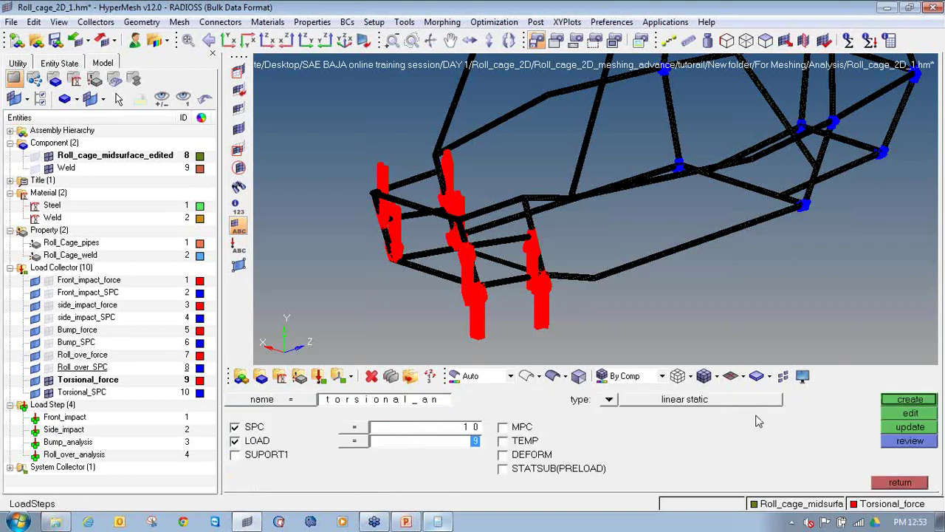
pyautogui.click(909, 400)
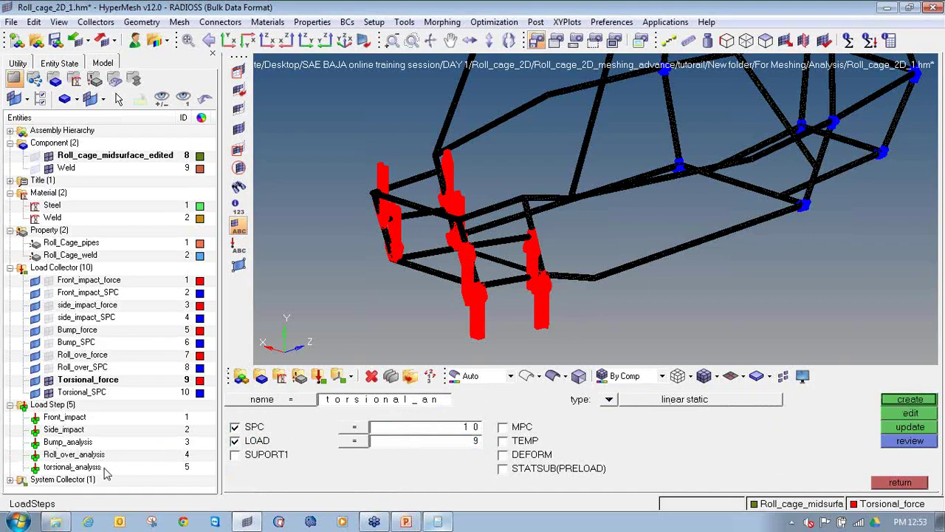
pyautogui.click(900, 483)
# - Hide the Torsional_force and Torsional_SPC load collectors
pyautogui.click(48, 379)
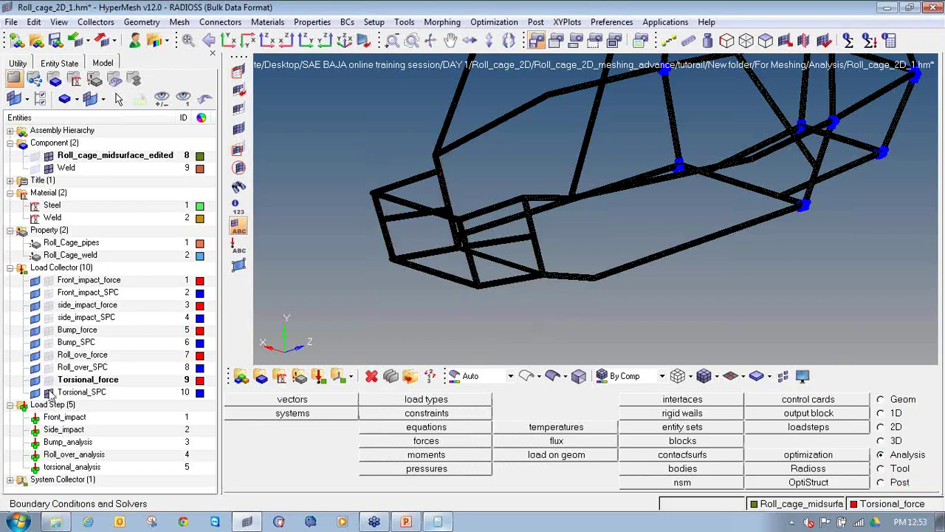
pyautogui.click(48, 393)
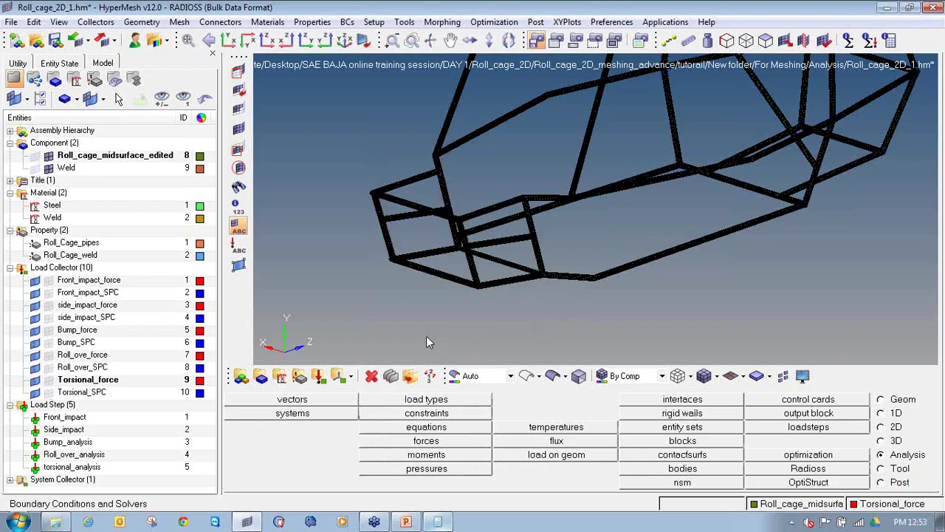
pyautogui.click(405, 522)
pyautogui.click(238, 523)
pyautogui.keyDown('ctrl'); pyautogui.moveTo(770, 270); pyautogui.dragTo(679, 280); pyautogui.keyUp('ctrl')
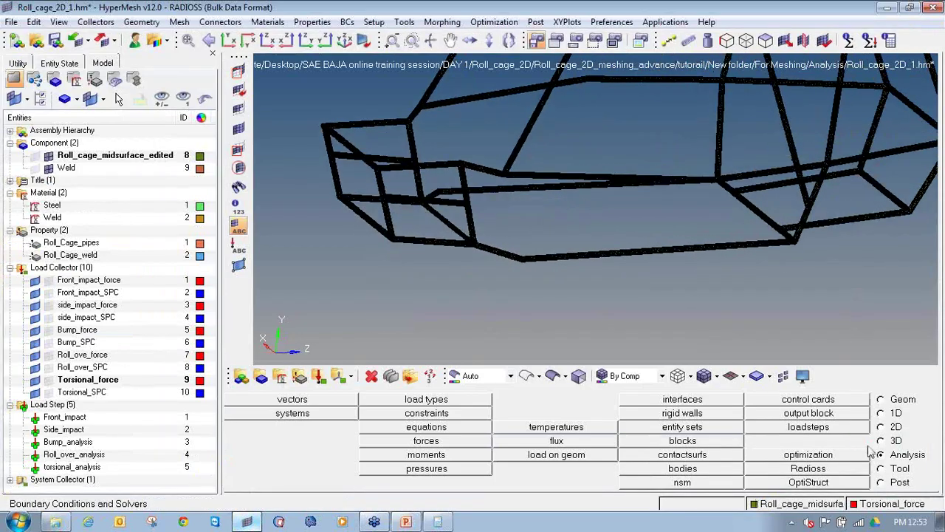
# - Create a blue load collector named Modal_SPC with no card image
pyautogui.click(319, 376)
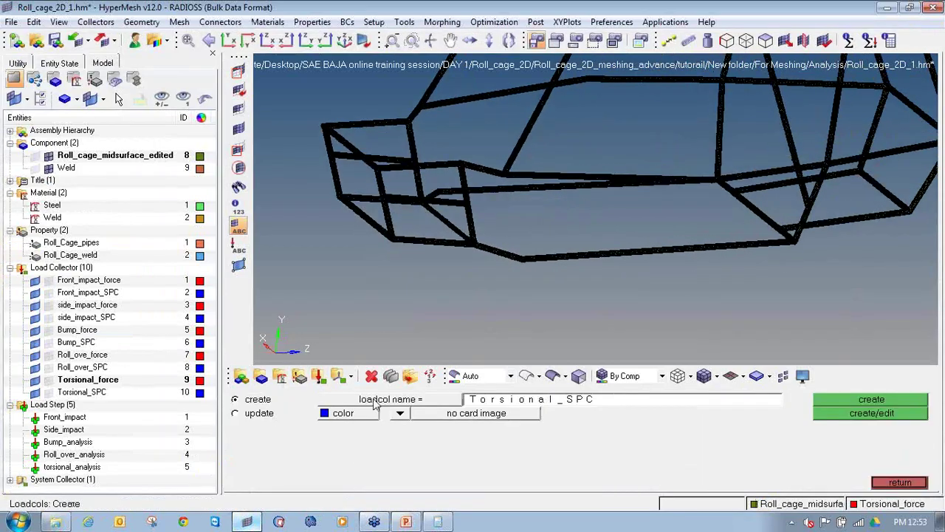
pyautogui.click(510, 401)
pyautogui.write('Modal_SPC')
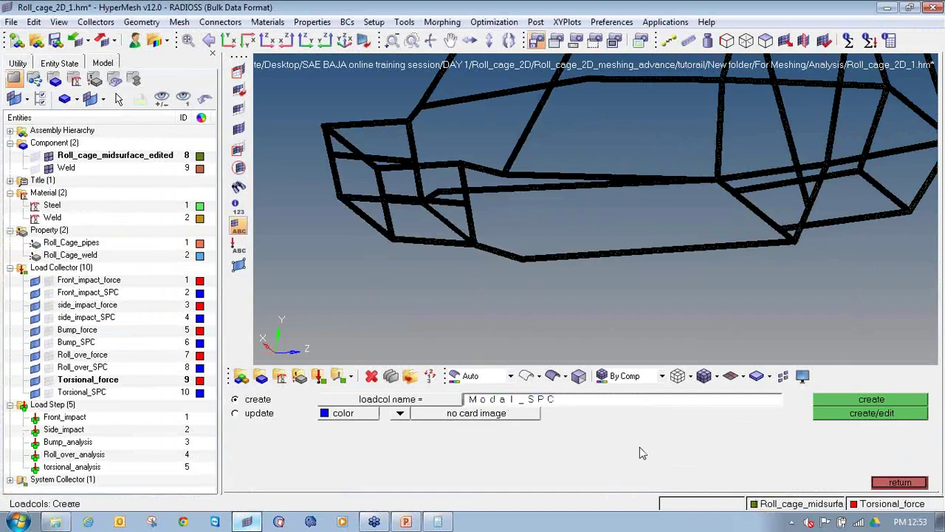
pyautogui.click(899, 403)
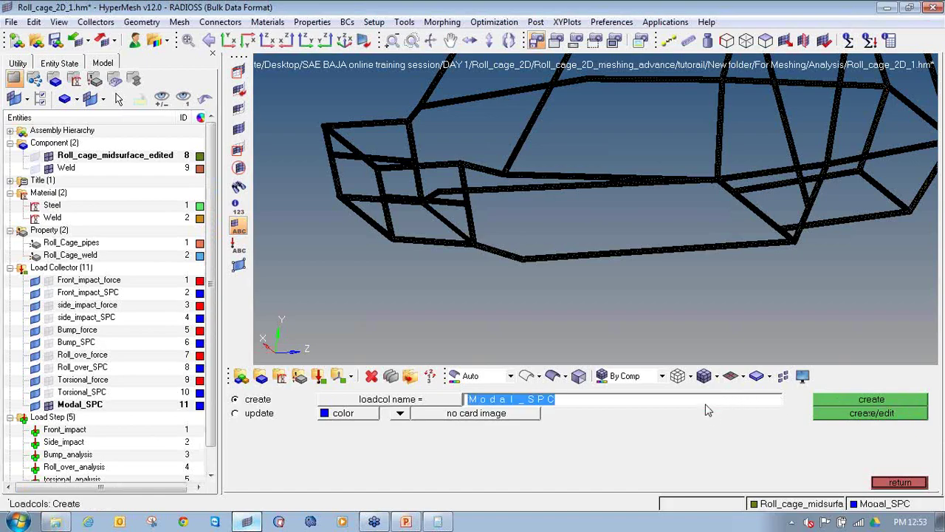
# - Create a blue load collector named EIGRL with the EIGRL card image and open its card for editing
pyautogui.write('EiG')
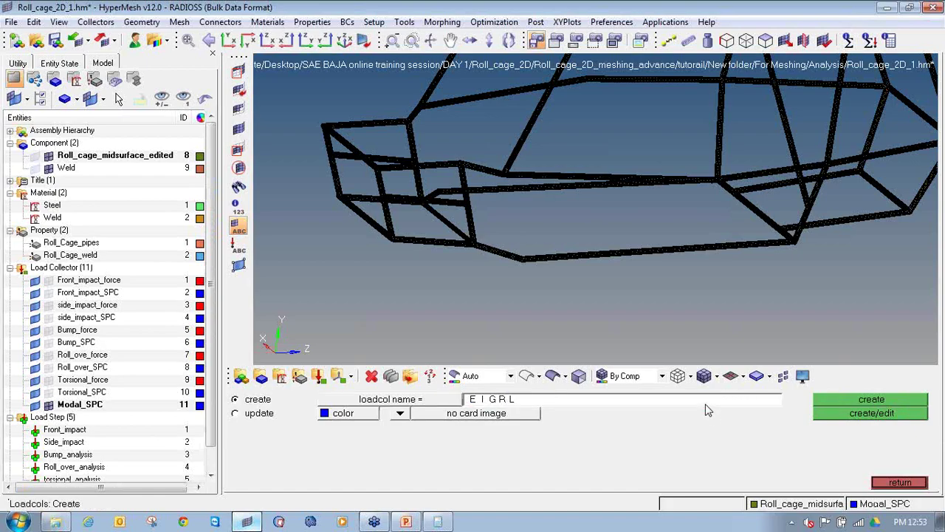
pyautogui.click(400, 416)
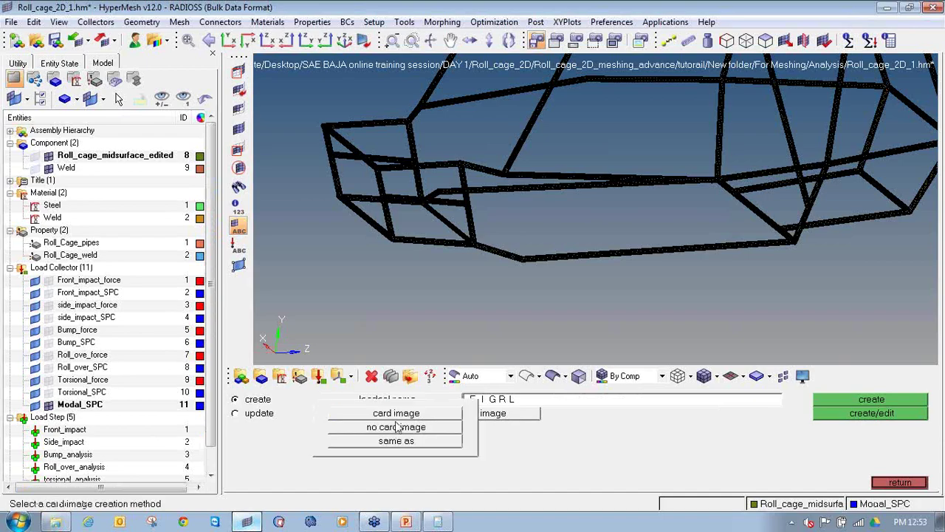
pyautogui.click(396, 412)
pyautogui.click(432, 415)
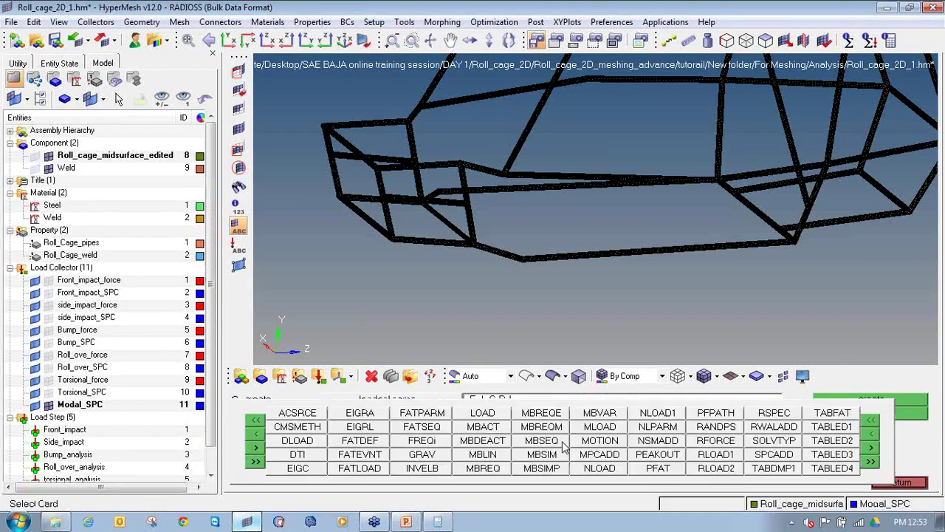
pyautogui.click(355, 429)
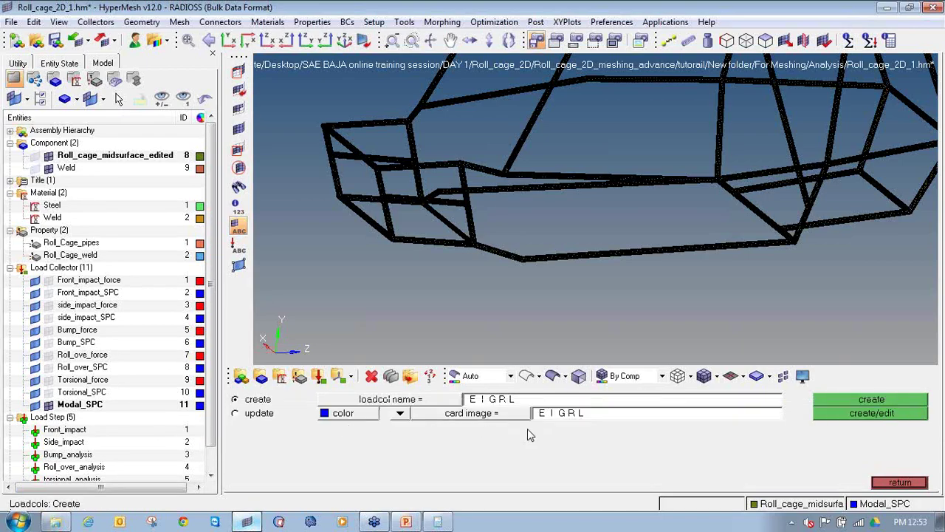
pyautogui.click(837, 415)
# - On the EIGRL card, enable V1, V2 and ND, setting V1 to 1 and V2 to 200, and close the card
pyautogui.click(403, 289)
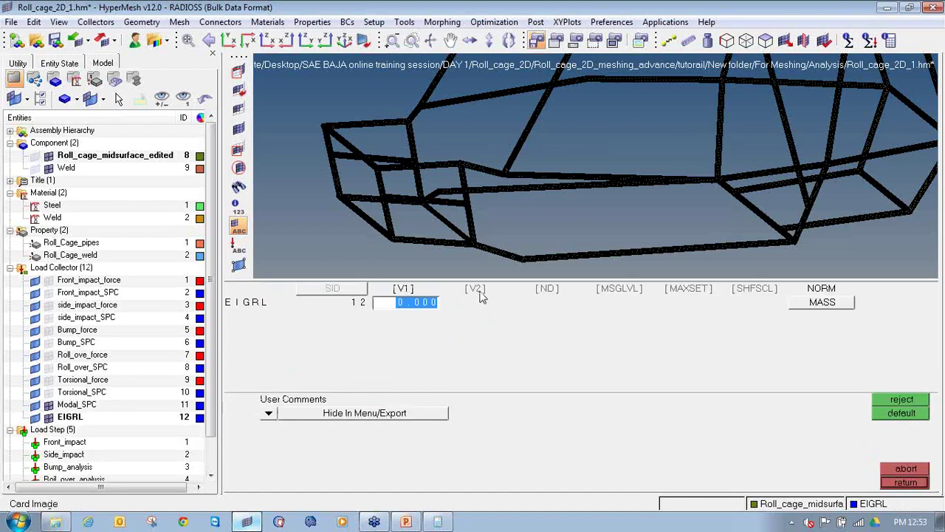
pyautogui.click(475, 289)
pyautogui.click(547, 289)
pyautogui.click(432, 302)
pyautogui.write('1')
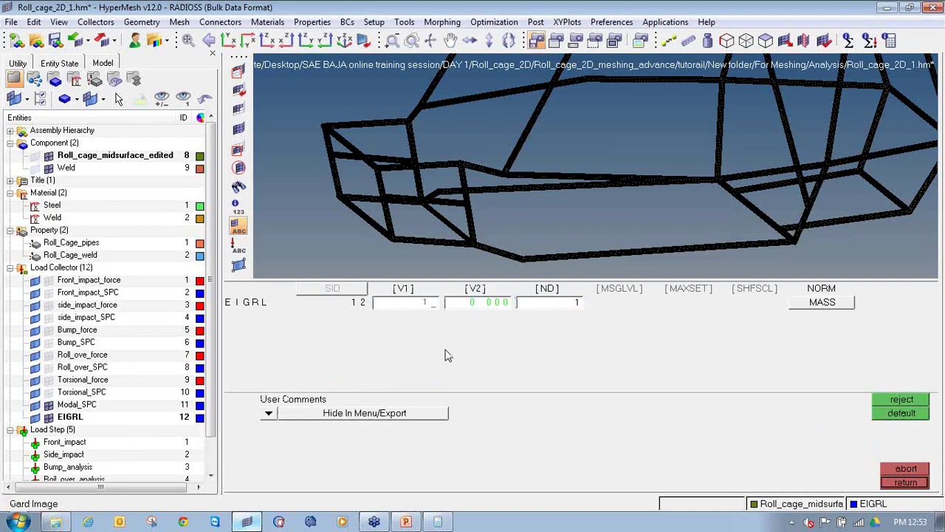
pyautogui.click(473, 303)
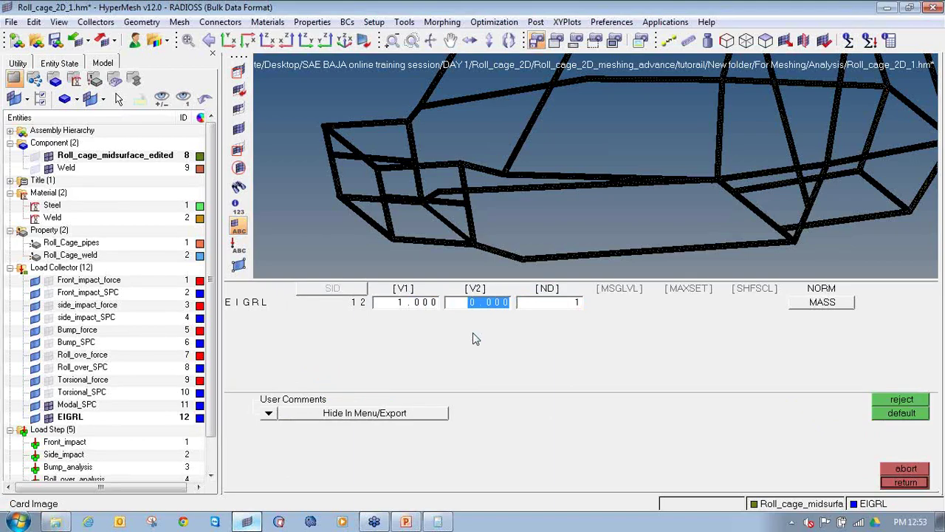
pyautogui.write('20')
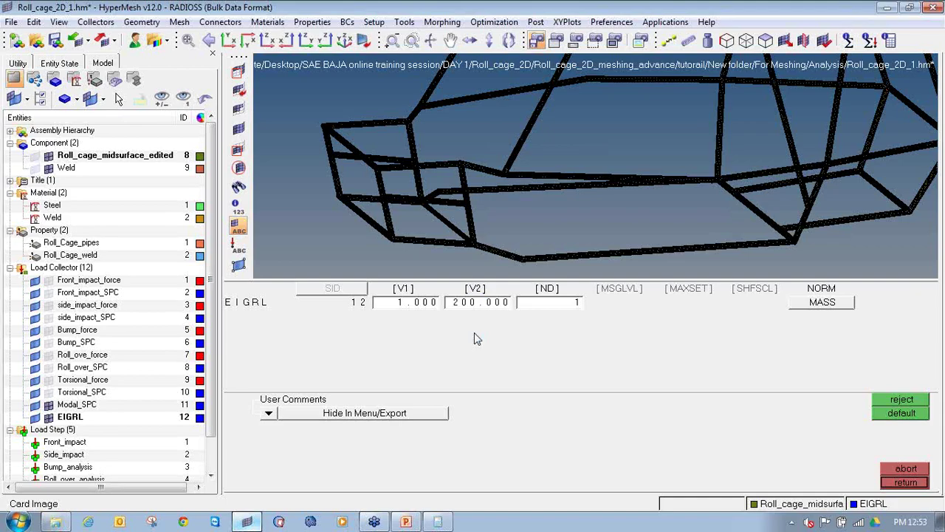
pyautogui.click(566, 302)
pyautogui.click(918, 484)
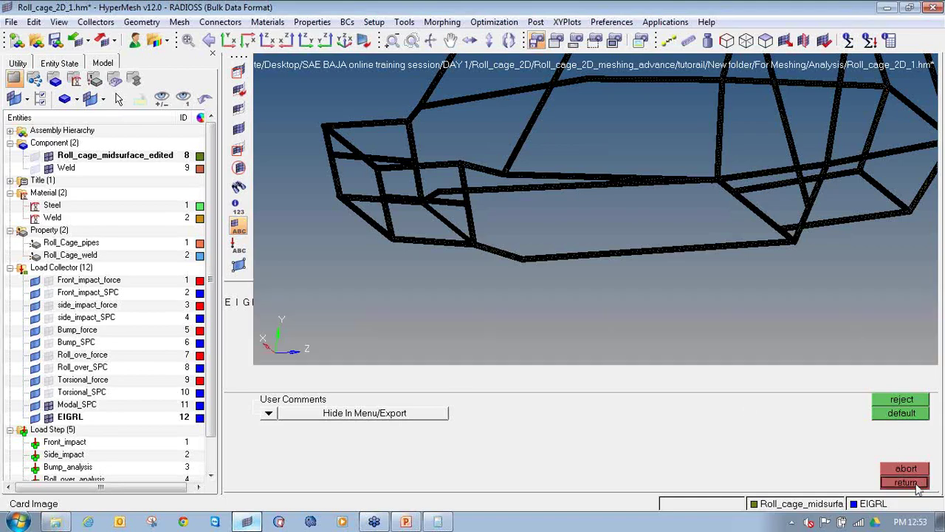
pyautogui.click(918, 485)
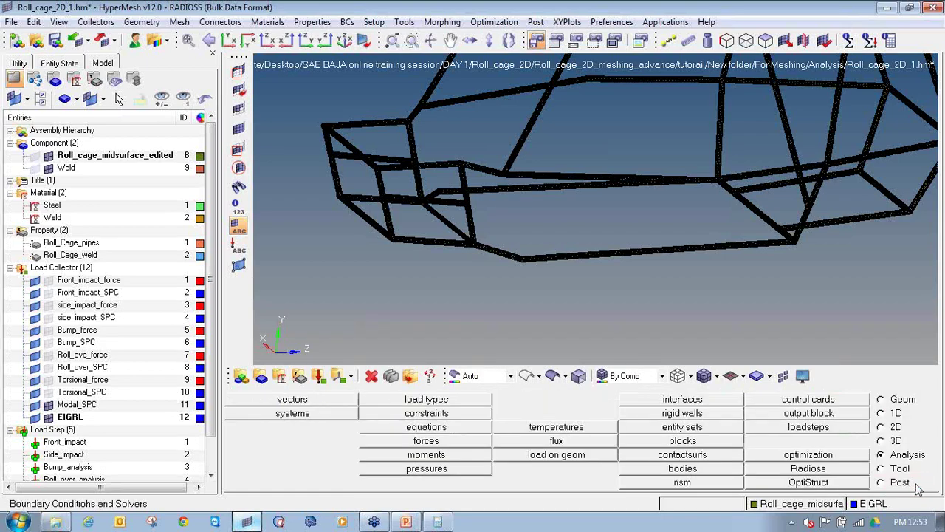
# - Start creating constraints with Modal_SPC as the current load collector and hide the Roll_cage_midsurface_edited mesh so only the welds show
pyautogui.keyDown('ctrl'); pyautogui.moveTo(573, 181); pyautogui.dragTo(615, 214); pyautogui.keyUp('ctrl')
pyautogui.scroll(-2, 659, 149)
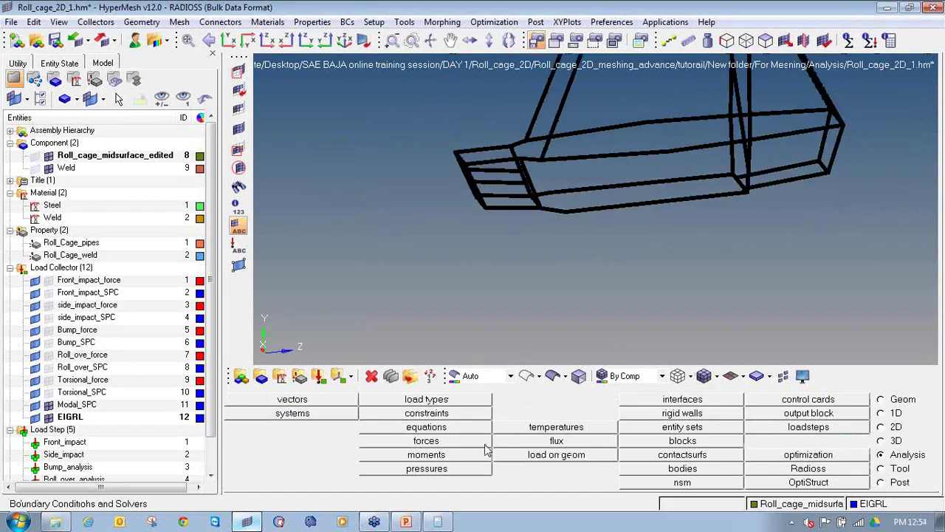
pyautogui.click(432, 413)
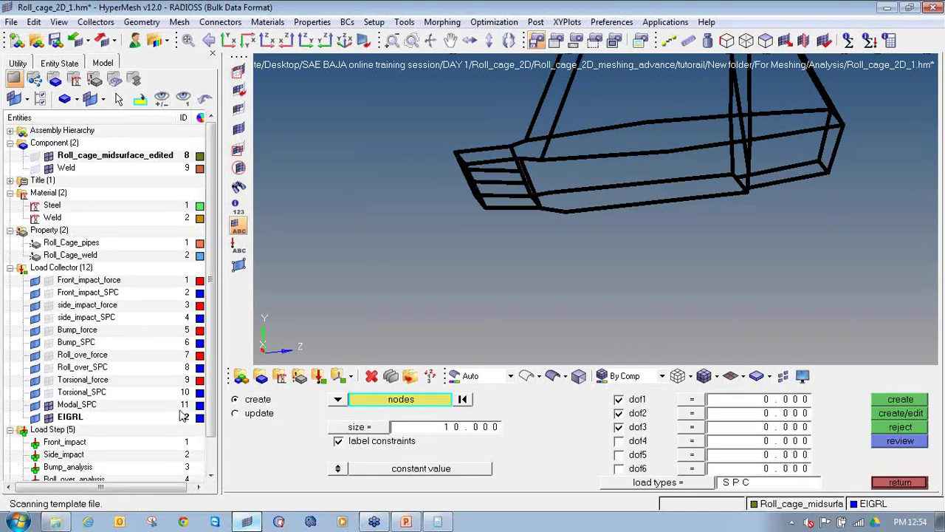
pyautogui.rightClick(85, 408)
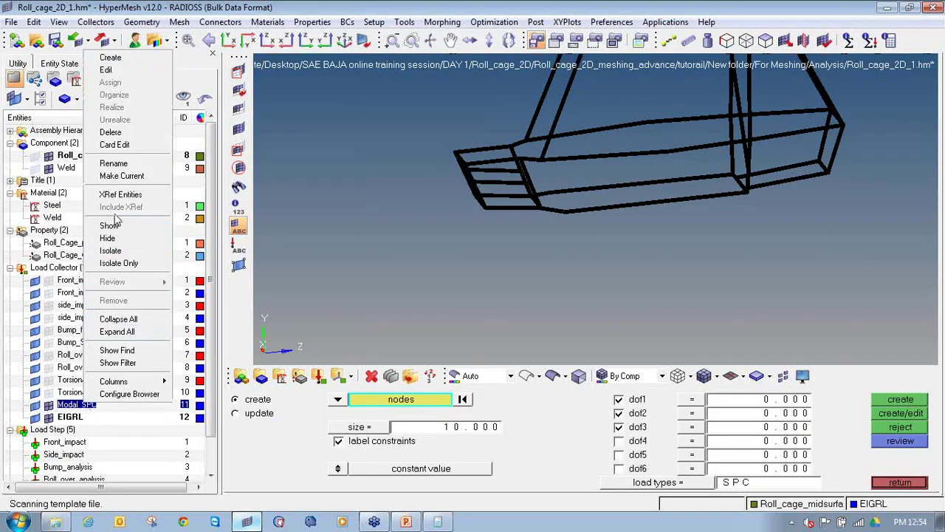
pyautogui.click(140, 177)
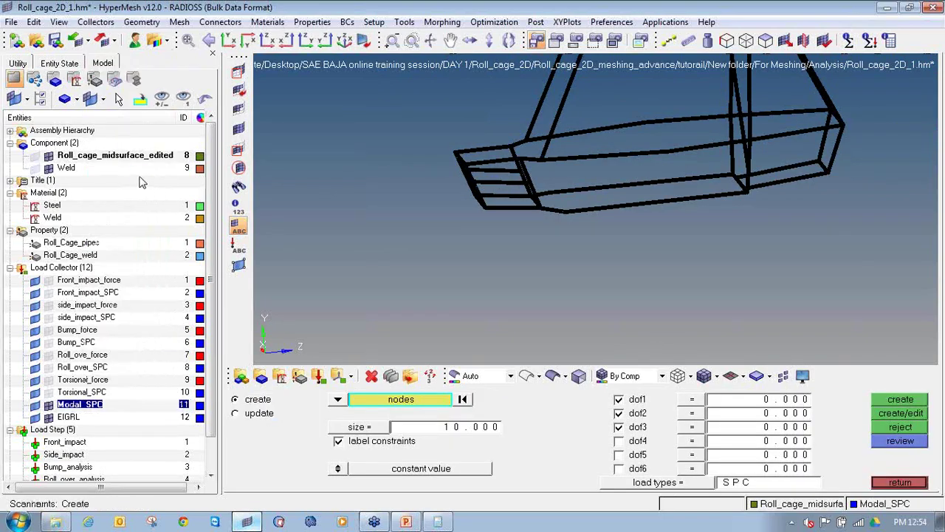
pyautogui.click(49, 156)
# - Create SPC constraints with dof1, dof2 and dof3 at 0 on all nodes of the eight front weld joints
pyautogui.keyDown('ctrl'); pyautogui.moveTo(417, 205); pyautogui.dragTo(520, 286); pyautogui.keyUp('ctrl')
pyautogui.keyDown('shift'); pyautogui.moveTo(430, 110); pyautogui.dragTo(502, 163, button='right'); pyautogui.keyUp('shift')
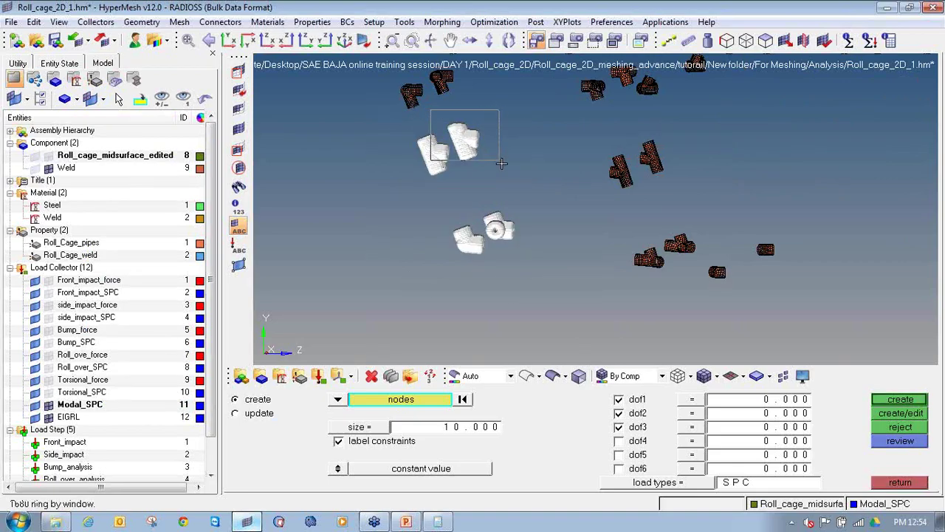
pyautogui.keyDown('shift'); pyautogui.moveTo(501, 164); pyautogui.dragTo(503, 164); pyautogui.keyUp('shift')
pyautogui.keyDown('shift'); pyautogui.moveTo(414, 129); pyautogui.dragTo(544, 284); pyautogui.keyUp('shift')
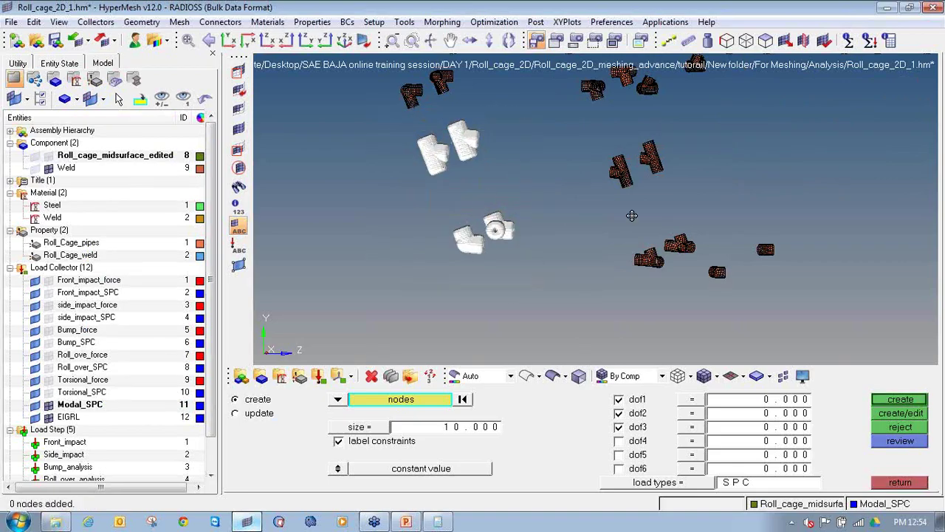
pyautogui.keyDown('shift'); pyautogui.moveTo(585, 140); pyautogui.dragTo(717, 207); pyautogui.keyUp('shift')
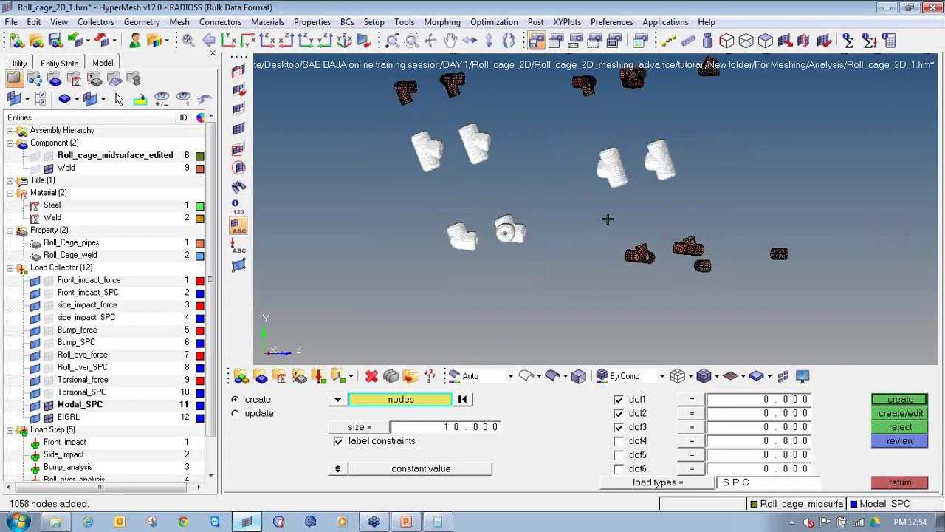
pyautogui.keyDown('shift'); pyautogui.moveTo(608, 219); pyautogui.dragTo(663, 279); pyautogui.keyUp('shift')
pyautogui.keyDown('ctrl'); pyautogui.scroll(6, 671, 255); pyautogui.keyUp('ctrl')
pyautogui.keyDown('shift'); pyautogui.moveTo(647, 139); pyautogui.dragTo(870, 288); pyautogui.keyUp('shift')
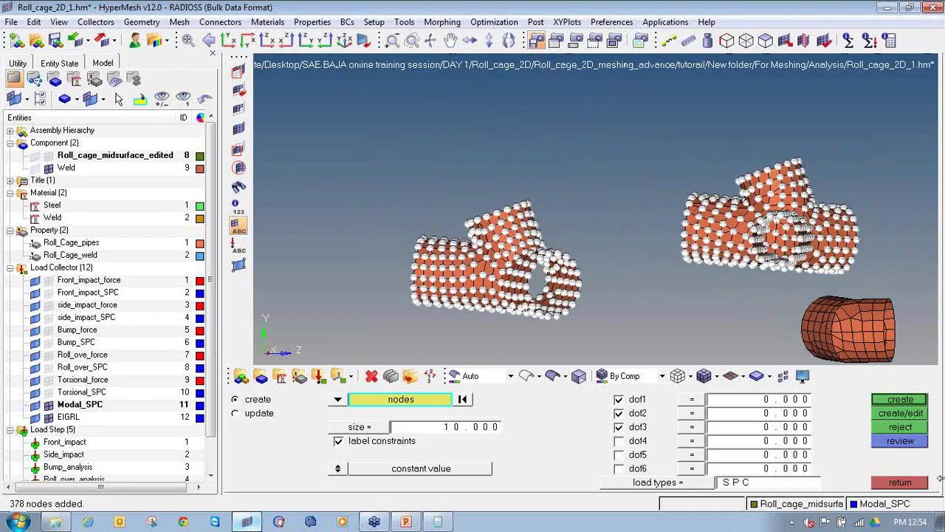
pyautogui.click(906, 406)
# - Select all nodes of the four rearmost weld joints and of the two upper joints just ahead of them
pyautogui.keyDown('ctrl'); pyautogui.moveTo(681, 215); pyautogui.dragTo(526, 214, button='right'); pyautogui.keyUp('ctrl')
pyautogui.keyDown('ctrl'); pyautogui.scroll(-10, 526, 215); pyautogui.keyUp('ctrl')
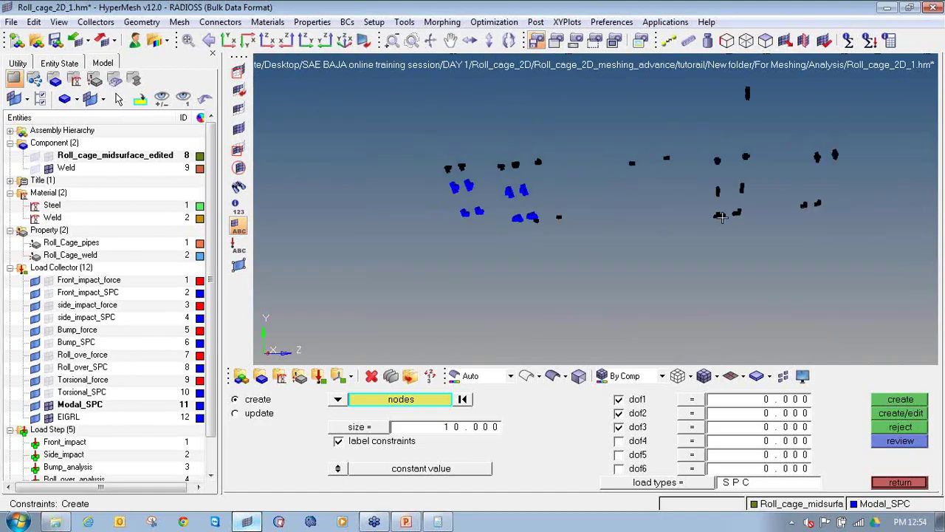
pyautogui.scroll(5, 720, 215)
pyautogui.keyDown('shift'); pyautogui.moveTo(746, 196); pyautogui.dragTo(927, 311); pyautogui.keyUp('shift')
pyautogui.keyDown('ctrl'); pyautogui.moveTo(764, 214); pyautogui.dragTo(594, 319, button='right'); pyautogui.keyUp('ctrl')
pyautogui.keyDown('shift'); pyautogui.moveTo(640, 146); pyautogui.dragTo(804, 249); pyautogui.keyUp('shift')
pyautogui.keyDown('ctrl'); pyautogui.moveTo(477, 167); pyautogui.dragTo(614, 163, button='right'); pyautogui.keyUp('ctrl')
pyautogui.keyDown('shift'); pyautogui.moveTo(441, 164); pyautogui.dragTo(652, 230); pyautogui.keyUp('shift')
pyautogui.keyDown('ctrl'); pyautogui.moveTo(564, 138); pyautogui.dragTo(598, 60, button='right'); pyautogui.keyUp('ctrl')
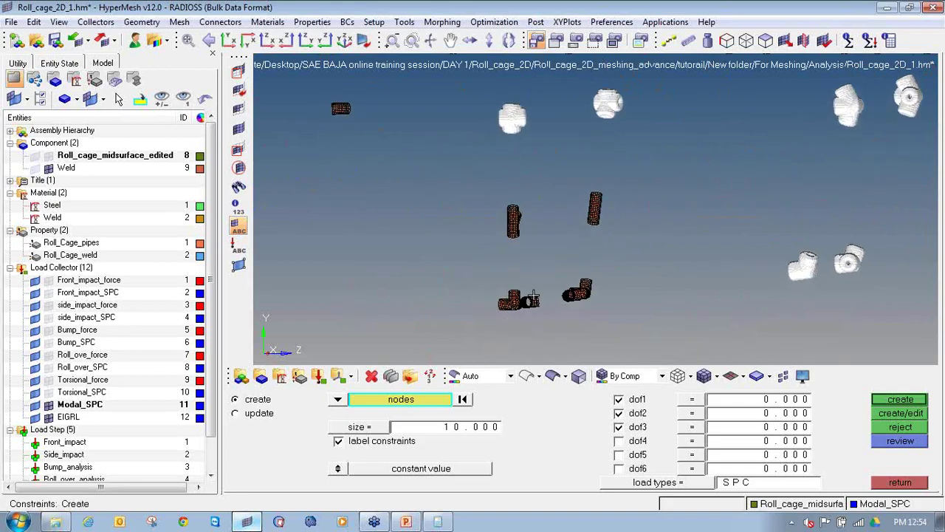
# - Add the nodes of the two lower weld joints ahead of the rear end and constrain the selection in dof1 to dof3
pyautogui.scroll(4, 532, 299)
pyautogui.scroll(-2, 490, 303)
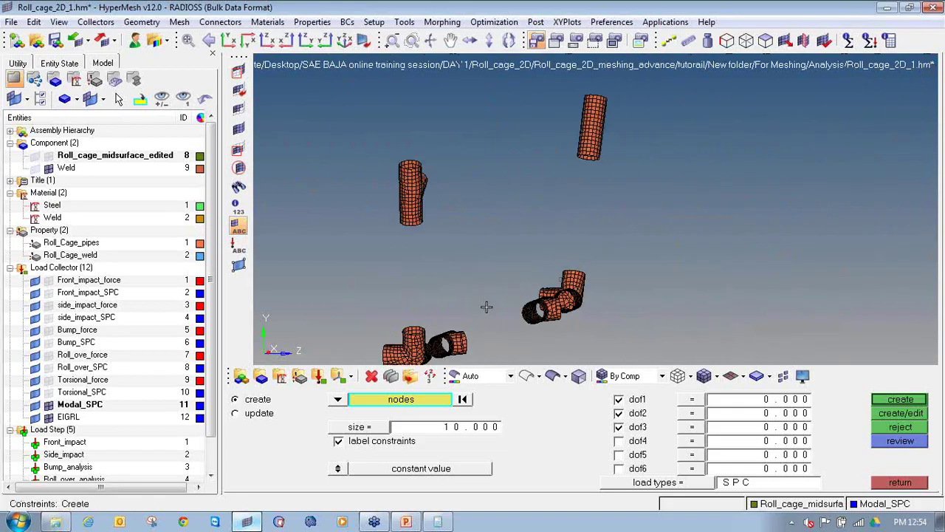
pyautogui.keyDown('ctrl'); pyautogui.moveTo(487, 307); pyautogui.dragTo(353, 233); pyautogui.keyUp('ctrl')
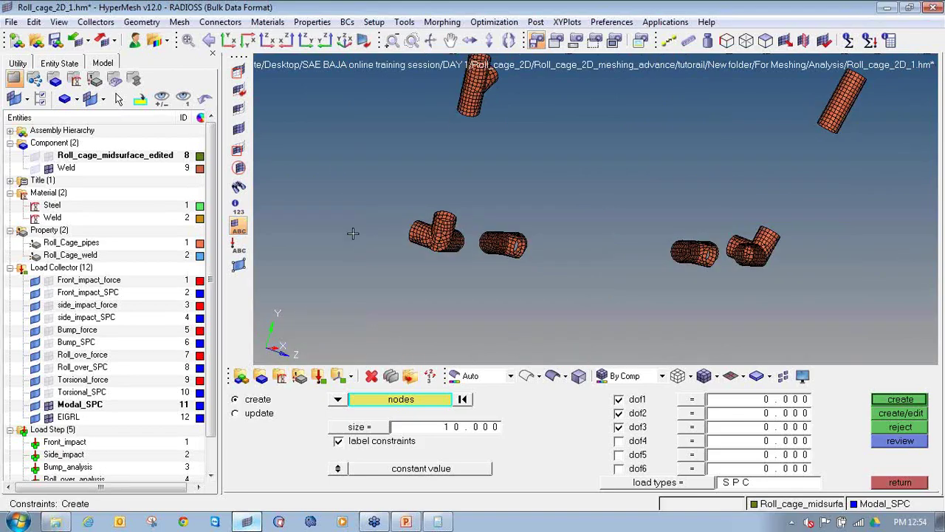
pyautogui.keyDown('ctrl'); pyautogui.scroll(2, 355, 233); pyautogui.keyUp('ctrl')
pyautogui.keyDown('shift'); pyautogui.moveTo(388, 158); pyautogui.dragTo(551, 288); pyautogui.keyUp('shift')
pyautogui.keyDown('ctrl'); pyautogui.scroll(-3, 548, 287); pyautogui.keyUp('ctrl')
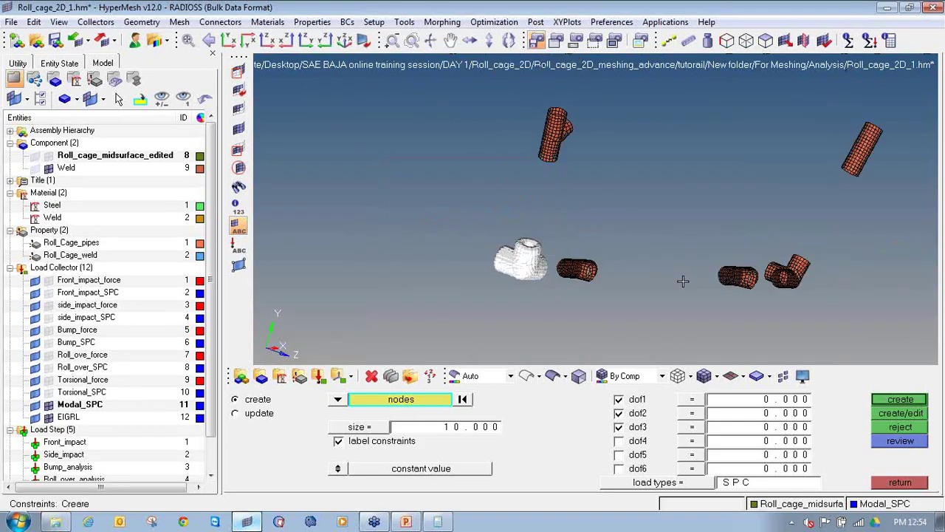
pyautogui.scroll(3, 683, 281)
pyautogui.keyDown('shift'); pyautogui.moveTo(637, 180); pyautogui.dragTo(780, 333); pyautogui.keyUp('shift')
pyautogui.middleClick(780, 333)
# - Finish constraining and redisplay the Roll_cage_midsurface_edited mesh to check the Modal_SPC constraints on the cage
pyautogui.scroll(-3, 735, 285)
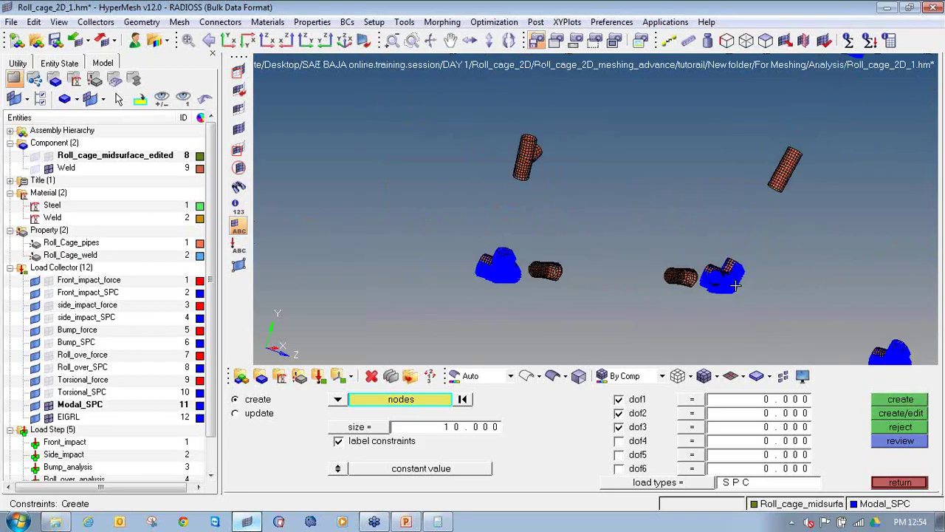
pyautogui.scroll(-5, 735, 285)
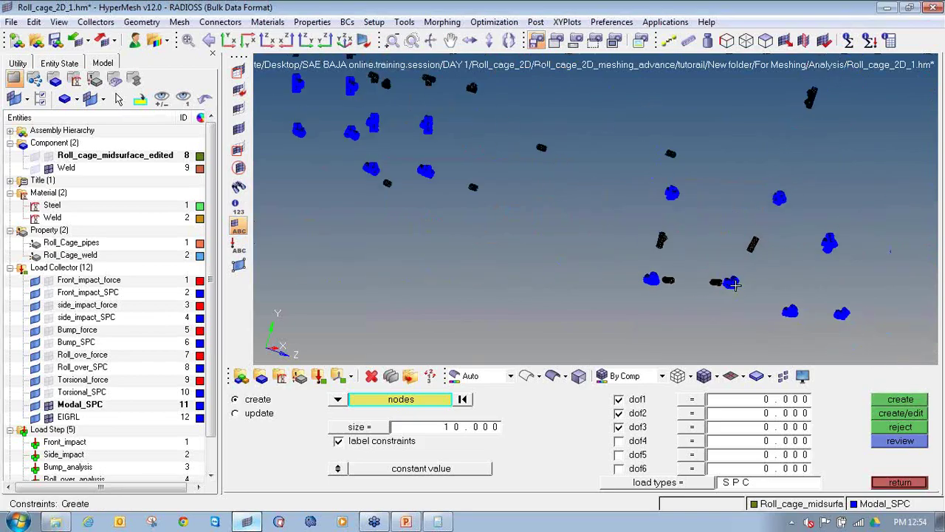
pyautogui.click(875, 482)
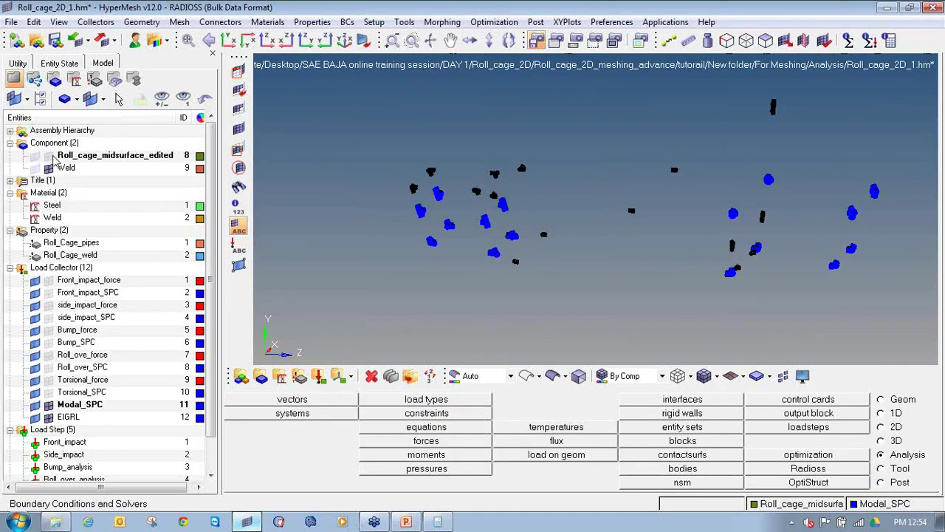
pyautogui.click(50, 156)
pyautogui.keyDown('ctrl'); pyautogui.moveTo(698, 325); pyautogui.dragTo(616, 251); pyautogui.keyUp('ctrl')
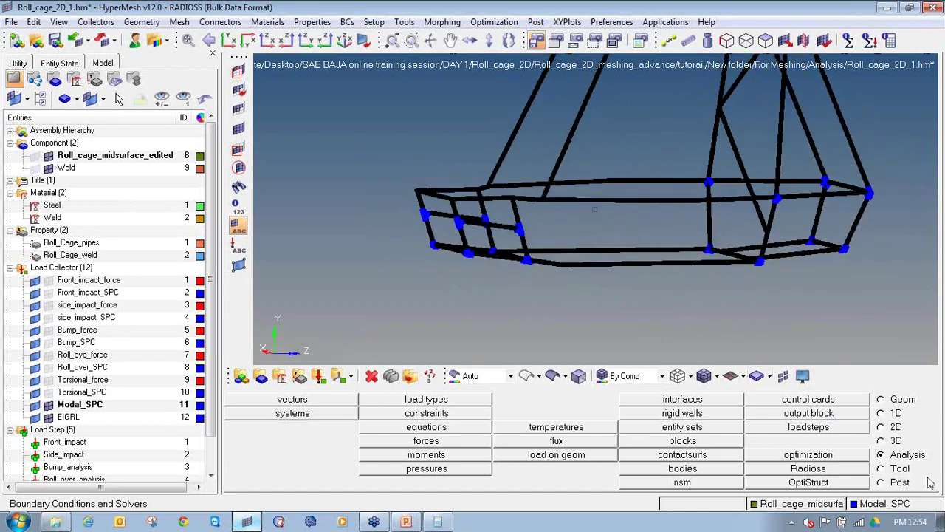
# - Create a normal modes load step named modal_analysis with Modal_SPC as its SPC and EIGRL as its METHOD(STRUCT)
pyautogui.click(842, 428)
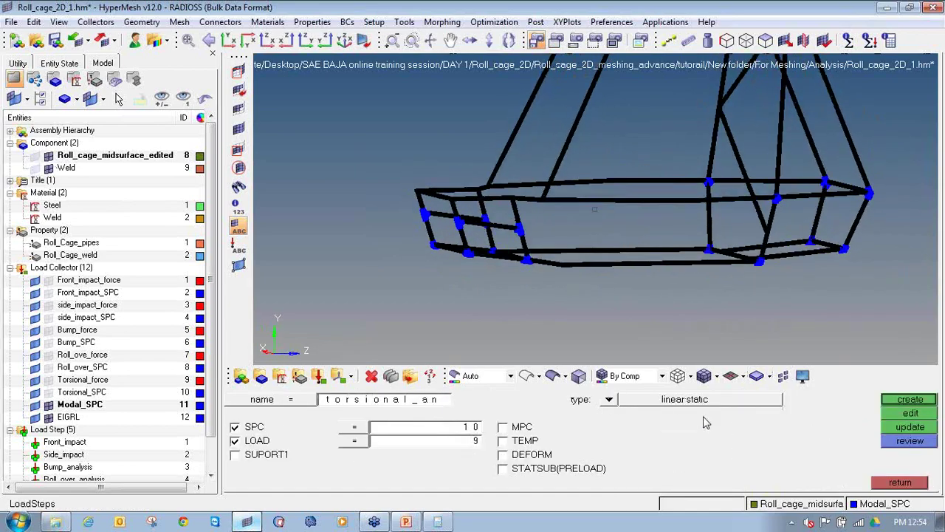
pyautogui.click(610, 400)
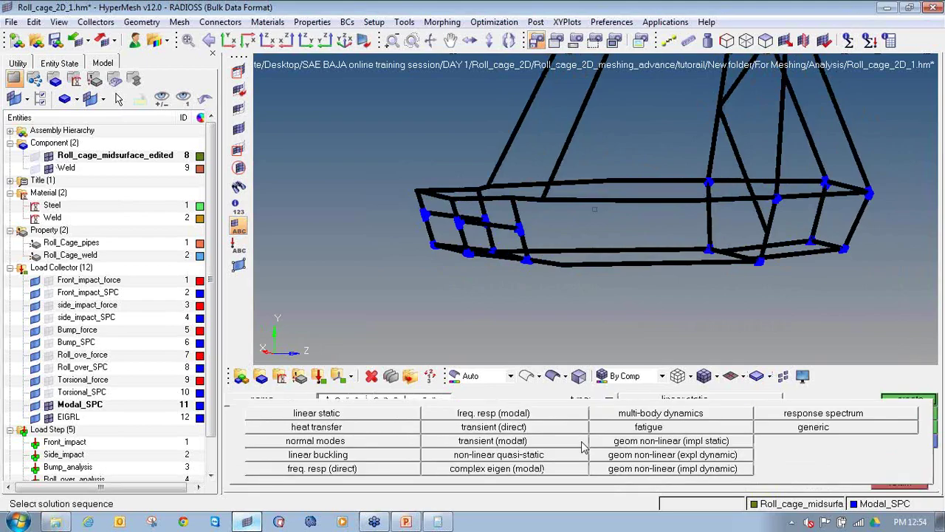
pyautogui.click(363, 448)
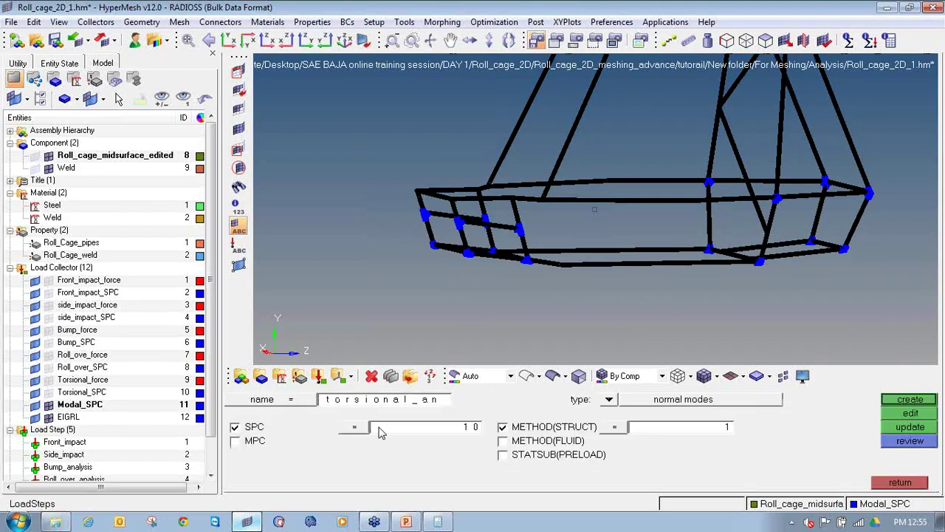
pyautogui.click(379, 433)
pyautogui.click(485, 448)
pyautogui.click(662, 431)
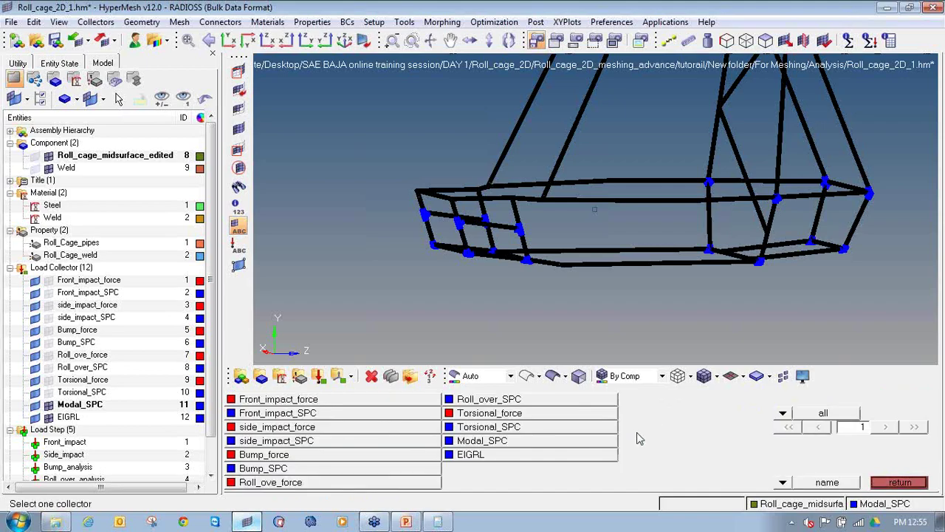
pyautogui.click(546, 457)
pyautogui.click(403, 404)
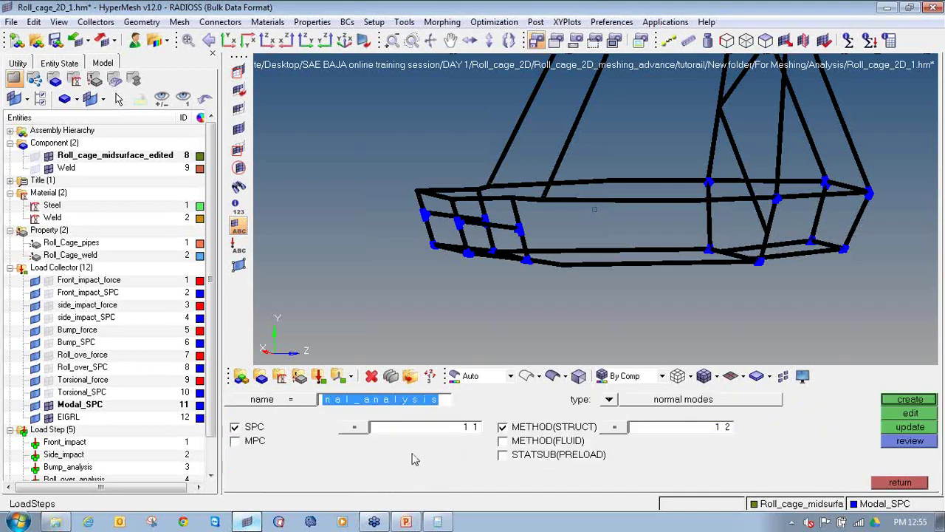
pyautogui.write('modal_')
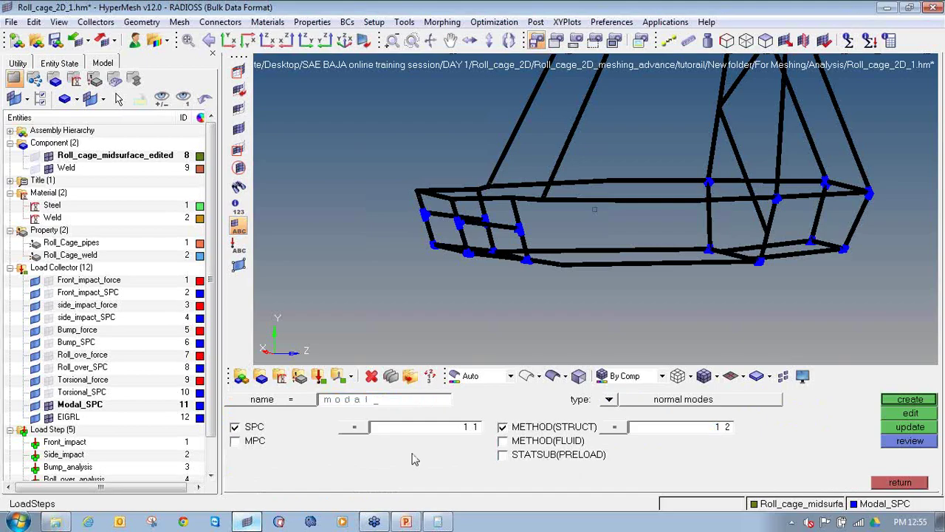
pyautogui.write('analys')
pyautogui.click(906, 400)
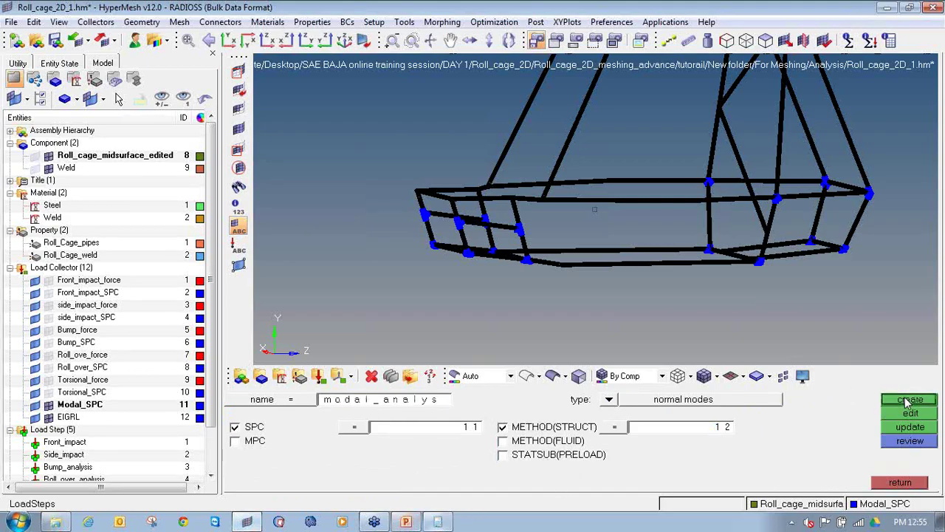
pyautogui.scroll(-2, 48, 449)
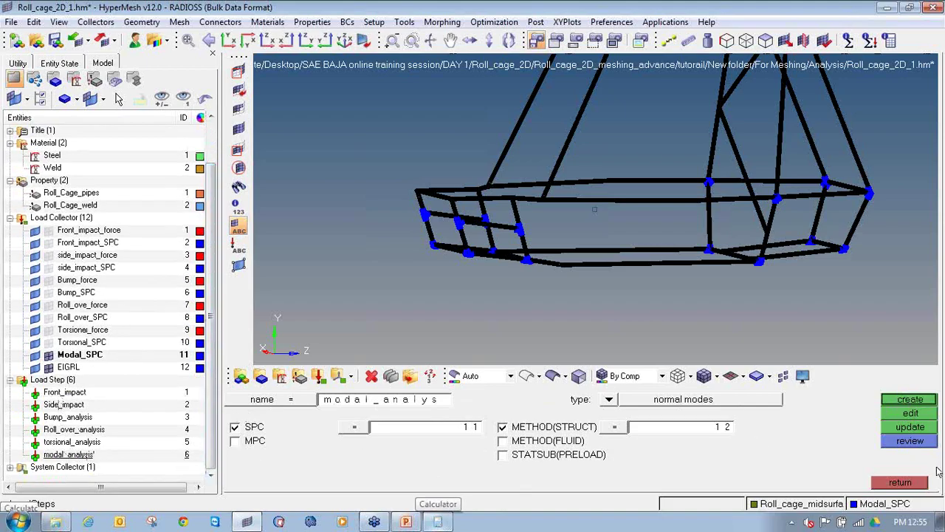
# - Save the model as Roll_cage_2D_1.hm in a new folder named Complete_analysis inside For Meshing
pyautogui.click(910, 484)
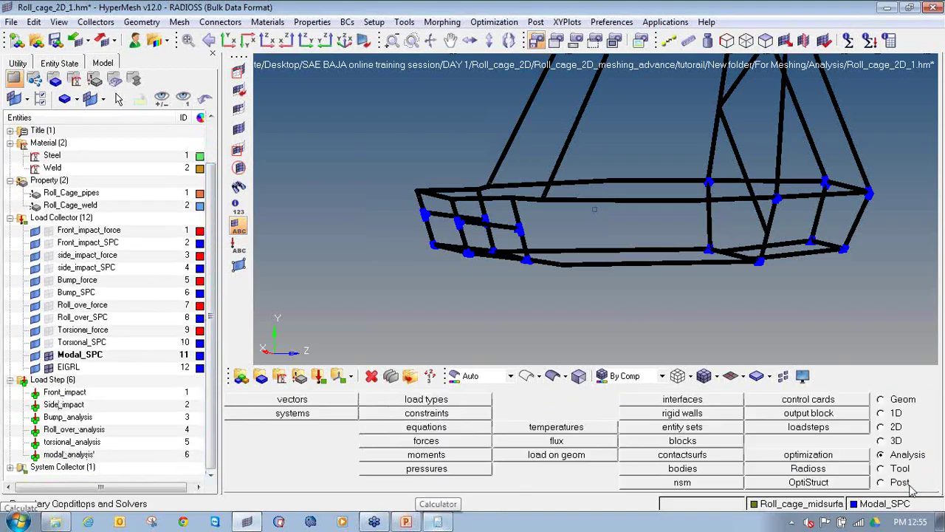
pyautogui.click(11, 22)
pyautogui.click(42, 99)
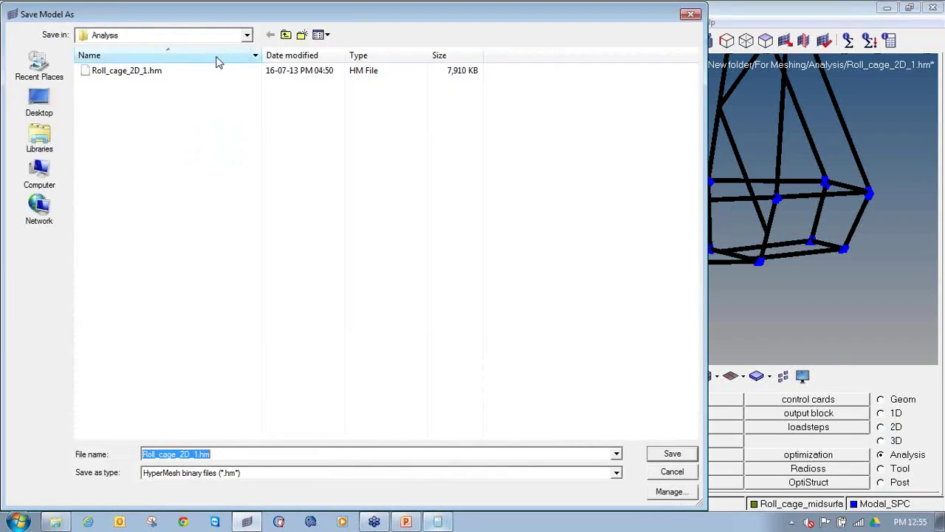
pyautogui.click(286, 35)
pyautogui.click(300, 35)
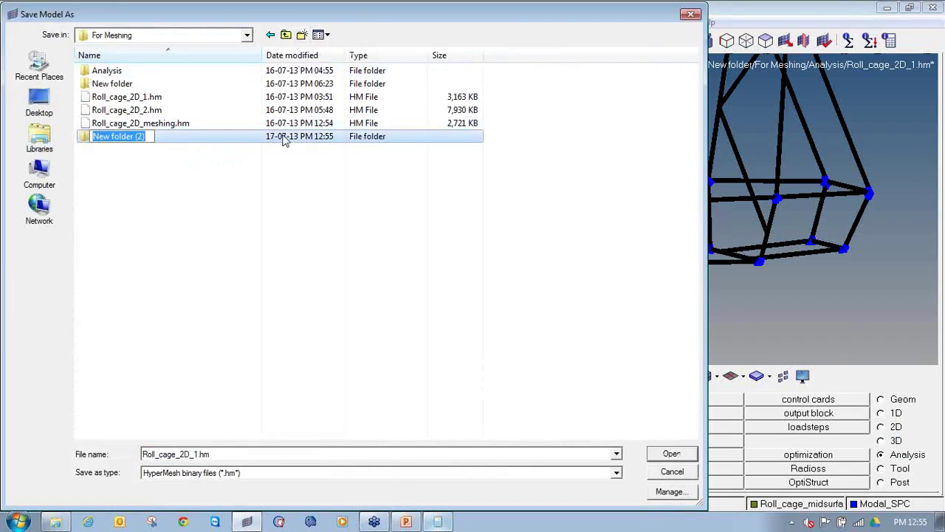
pyautogui.write('Complete')
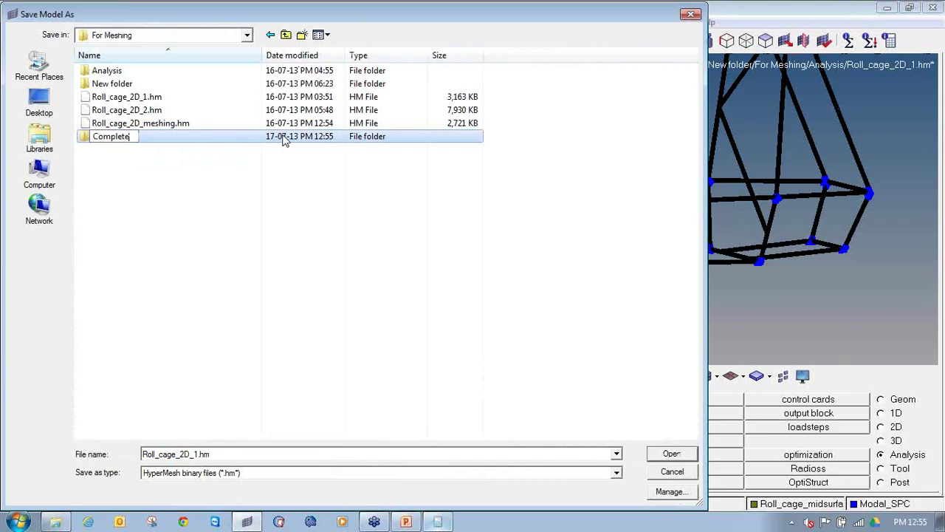
pyautogui.write('_analysis')
pyautogui.press('Return')
pyautogui.doubleClick(284, 140)
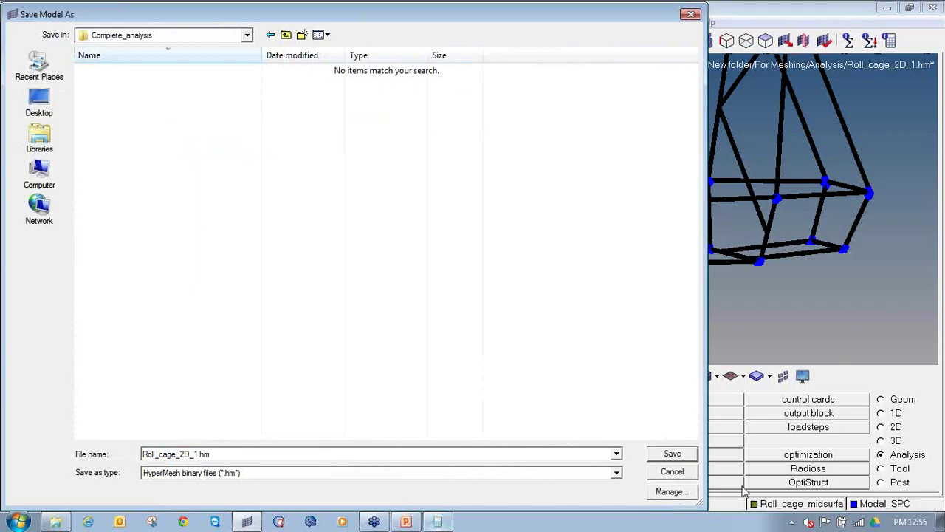
pyautogui.click(684, 470)
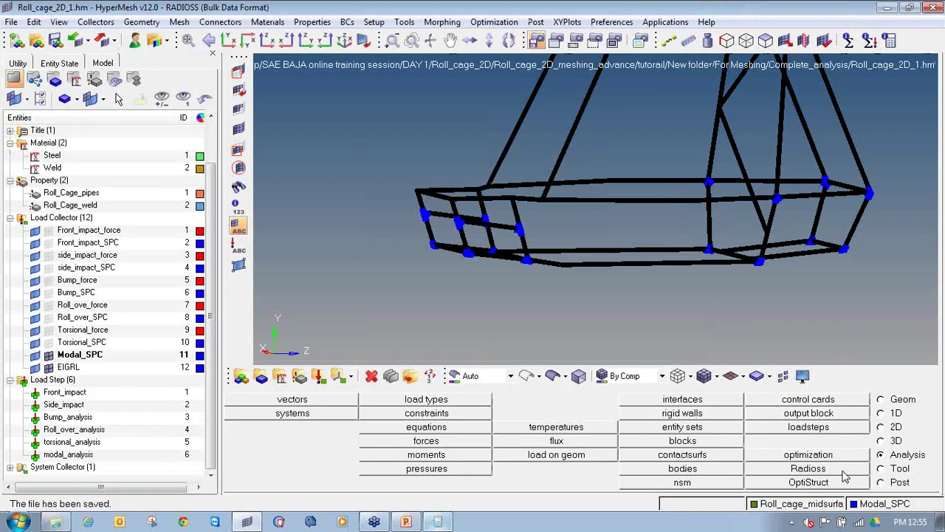
# - Start setting up a Radioss run, hide the Modal_SPC constraints and set the memory option to memory default
pyautogui.click(842, 471)
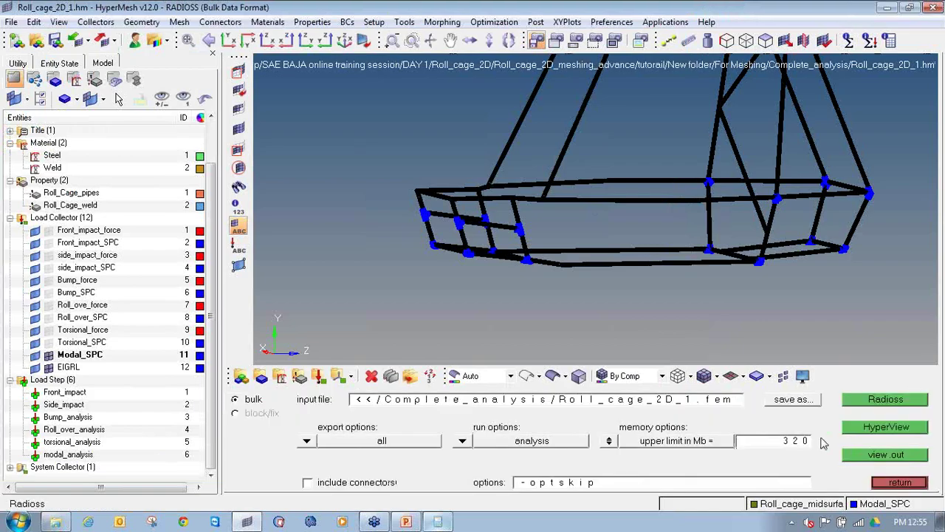
pyautogui.click(48, 356)
pyautogui.keyDown('ctrl'); pyautogui.scroll(-2, 407, 267); pyautogui.keyUp('ctrl')
pyautogui.keyDown('ctrl'); pyautogui.moveTo(471, 246); pyautogui.dragTo(460, 303, button='right'); pyautogui.keyUp('ctrl')
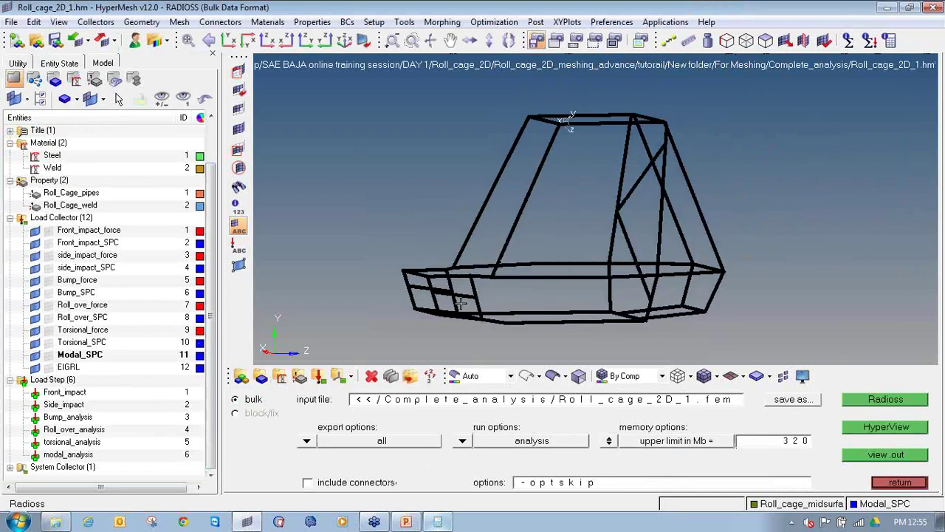
pyautogui.click(609, 440)
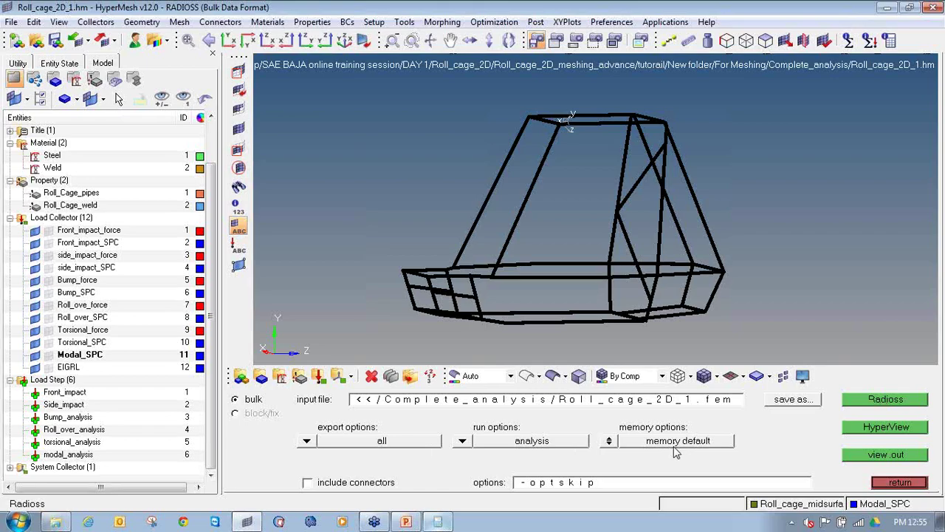
# - Save the solver input file as Roll_cage_2D_1.fem in the Complete_analysis folder and run the Radioss analysis
pyautogui.click(794, 399)
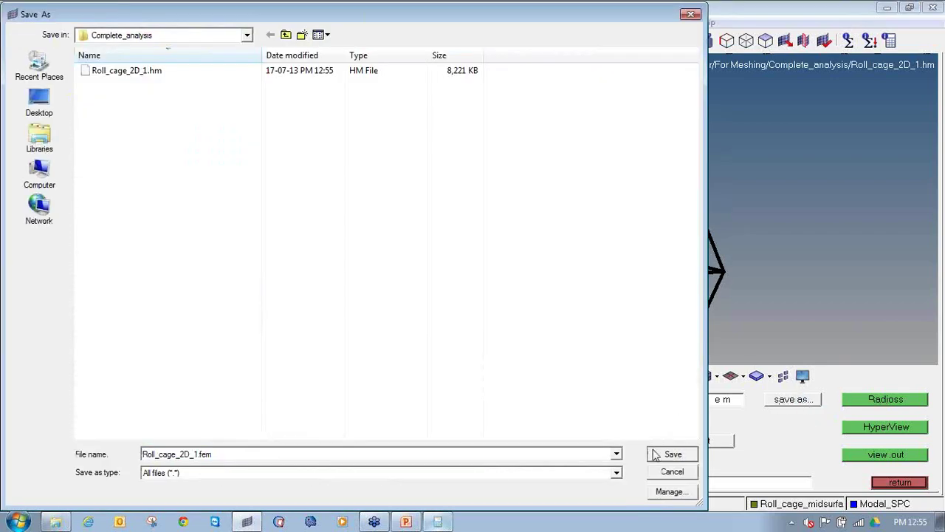
pyautogui.click(667, 451)
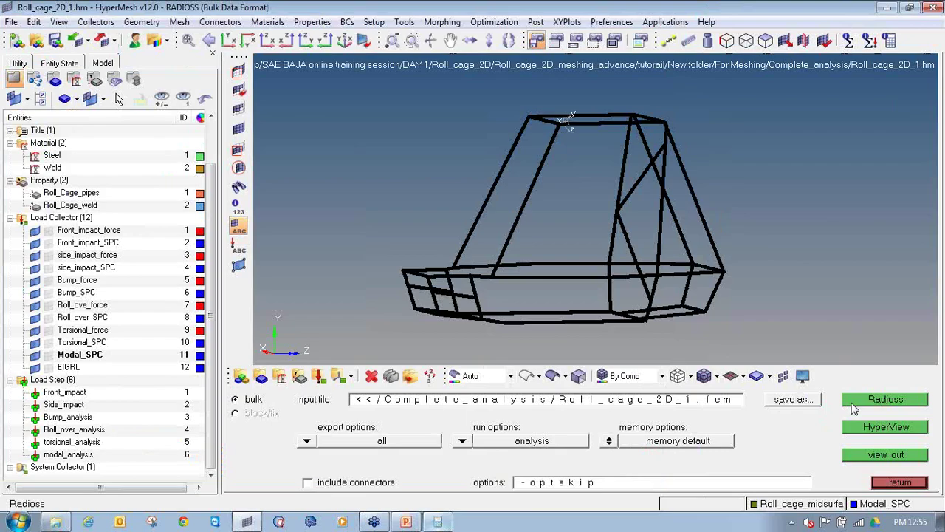
pyautogui.click(852, 405)
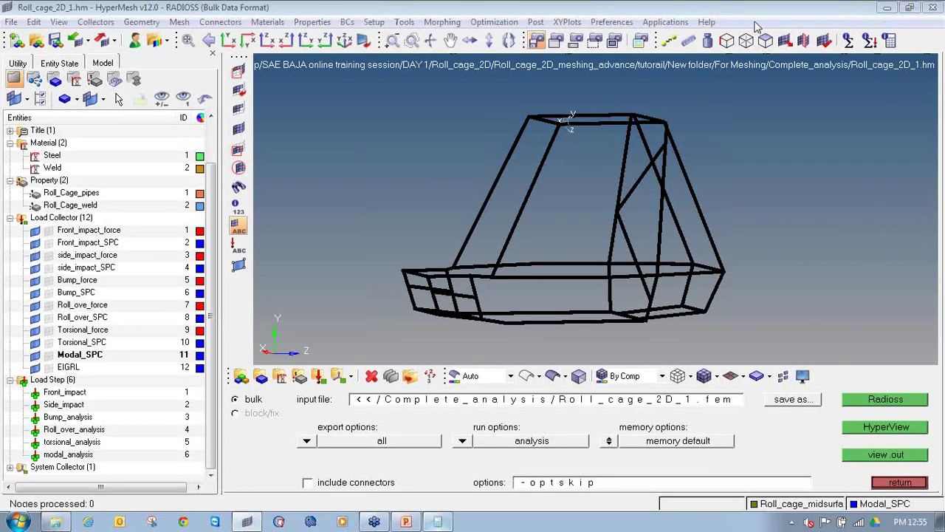
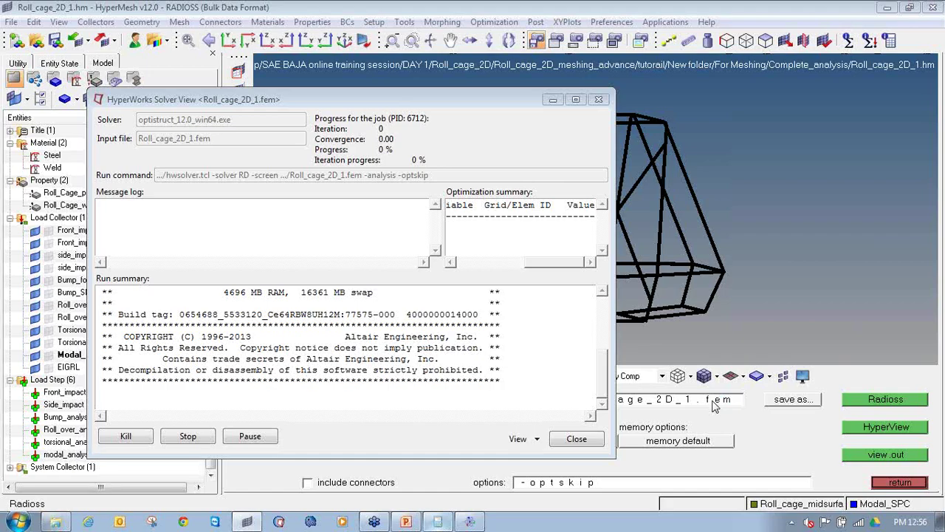
pyautogui.click(564, 7)
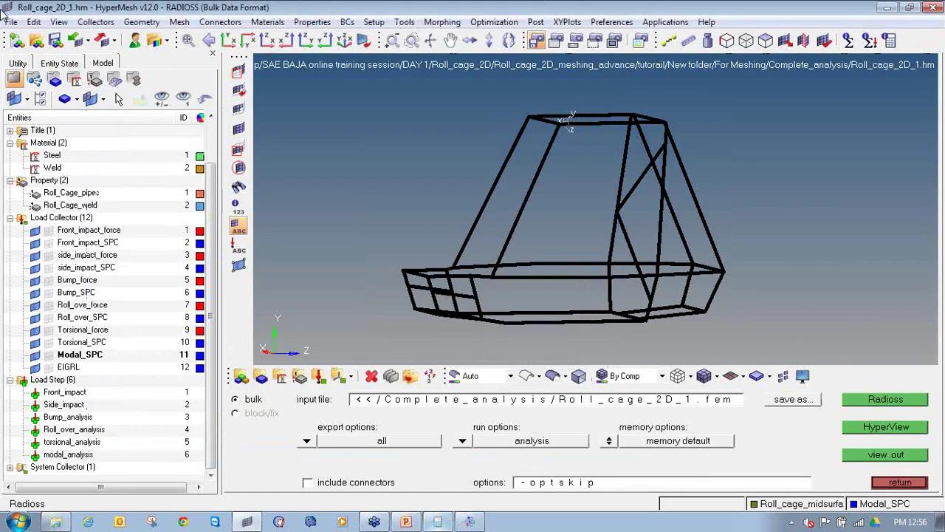
pyautogui.click(11, 21)
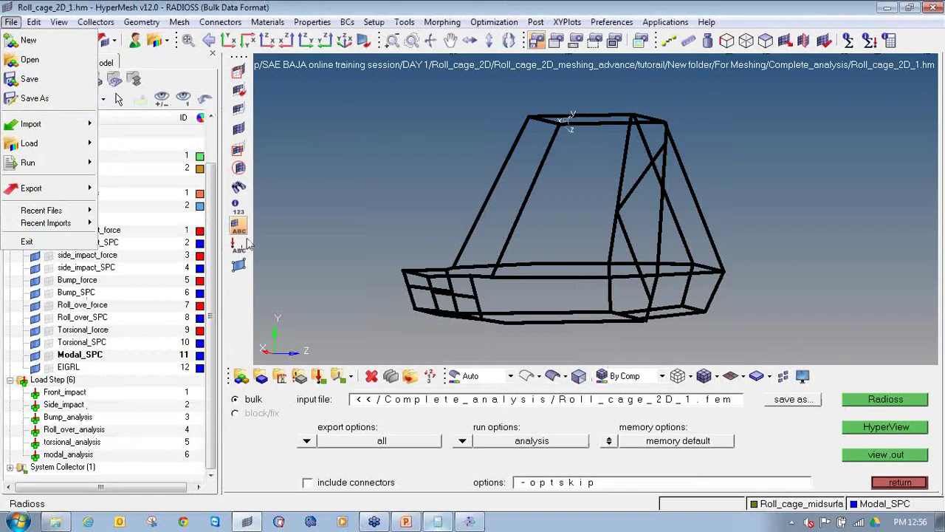
pyautogui.click(292, 198)
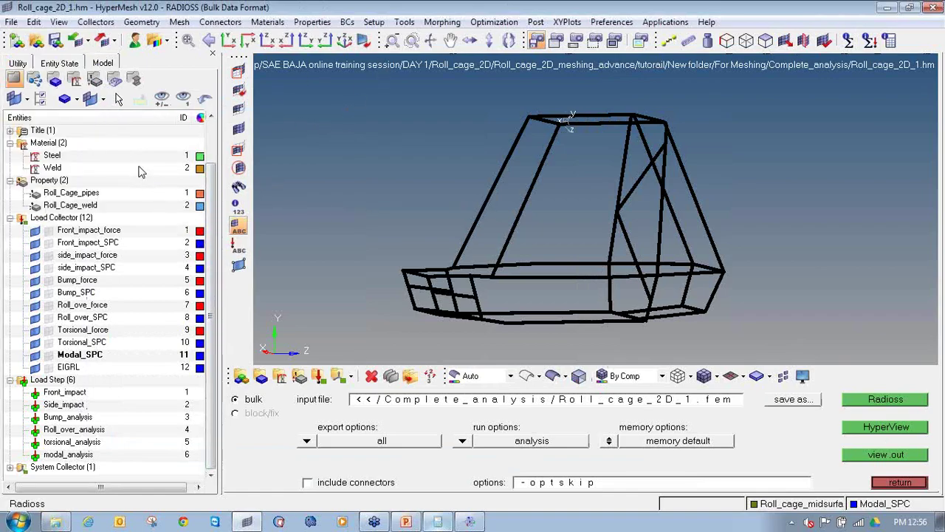
pyautogui.click(11, 21)
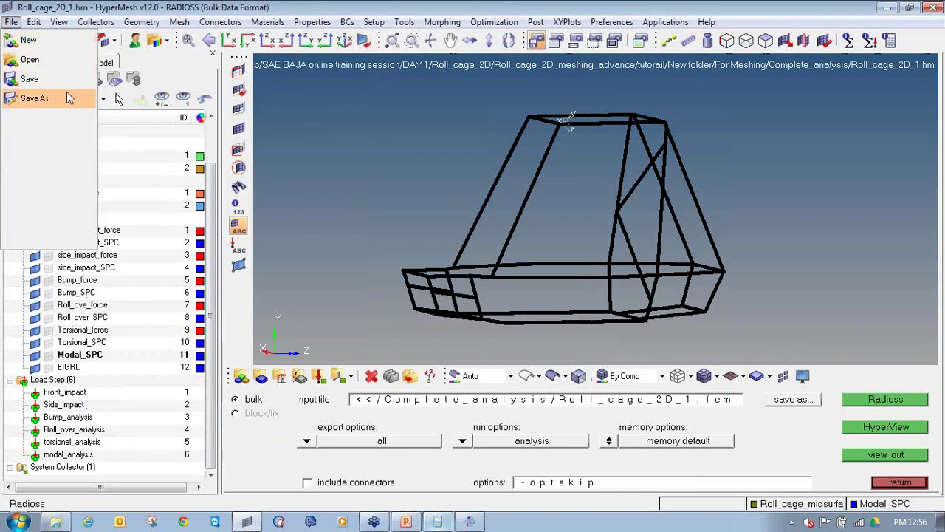
# - Save the model as Roll_cage_2D_1.hm in a new folder named Front_impact inside the For Meshing folder
pyautogui.click(66, 96)
pyautogui.click(286, 34)
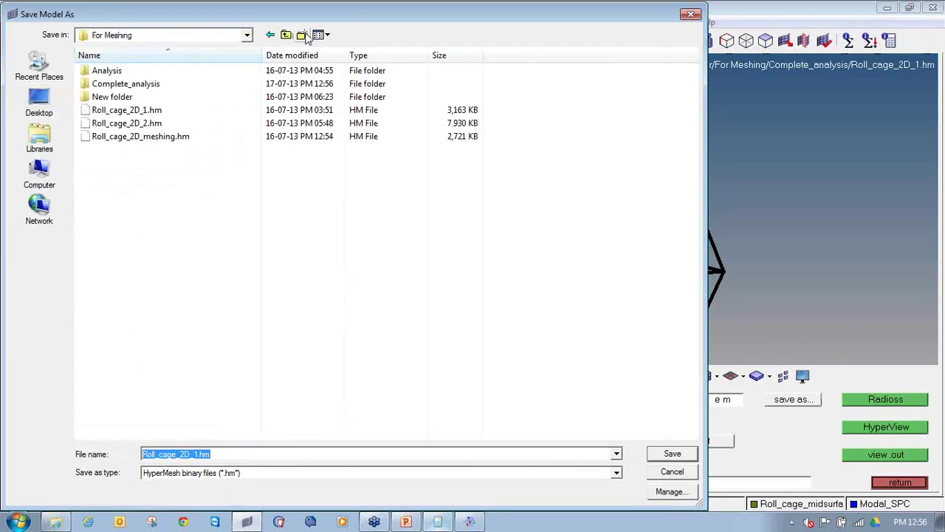
pyautogui.click(302, 35)
pyautogui.write('Front')
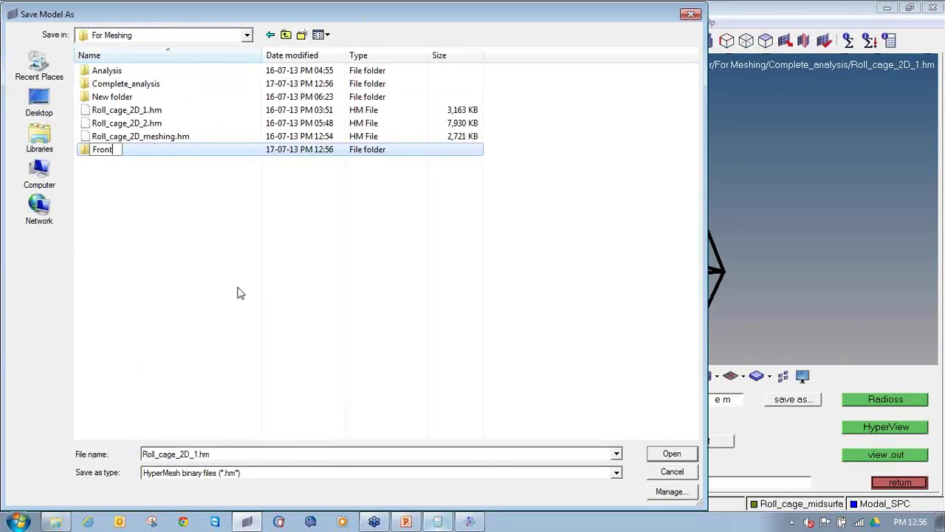
pyautogui.write('_impact')
pyautogui.press('Return')
pyautogui.press('Return')
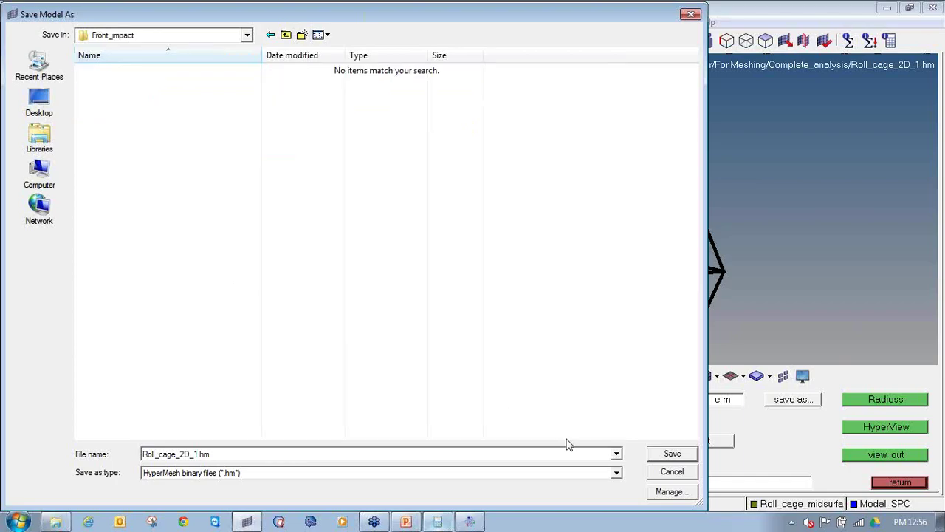
pyautogui.click(672, 455)
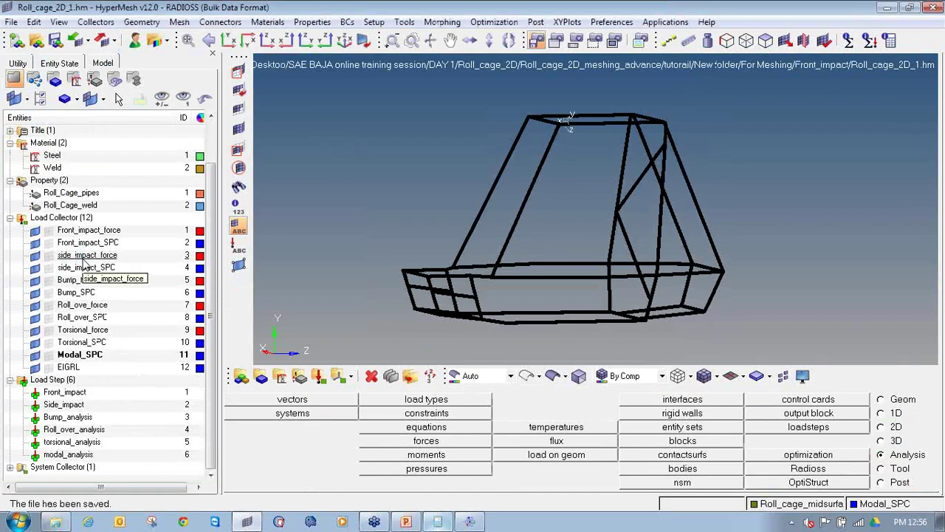
# - Delete all load collectors from side_impact_force through EIGRL, keeping only the two front impact collectors
pyautogui.click(85, 254)
pyautogui.keyDown('shift'); pyautogui.click(78, 367); pyautogui.keyUp('shift')
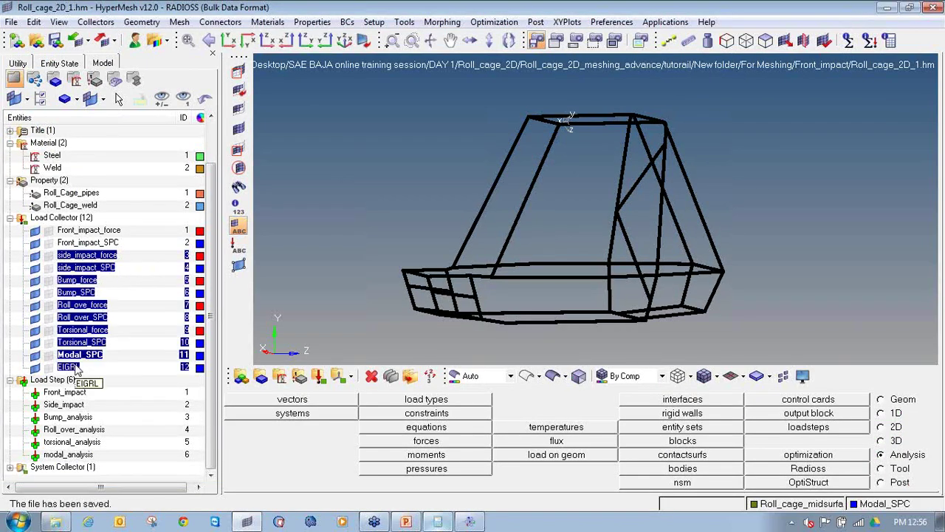
pyautogui.rightClick(78, 329)
pyautogui.click(105, 241)
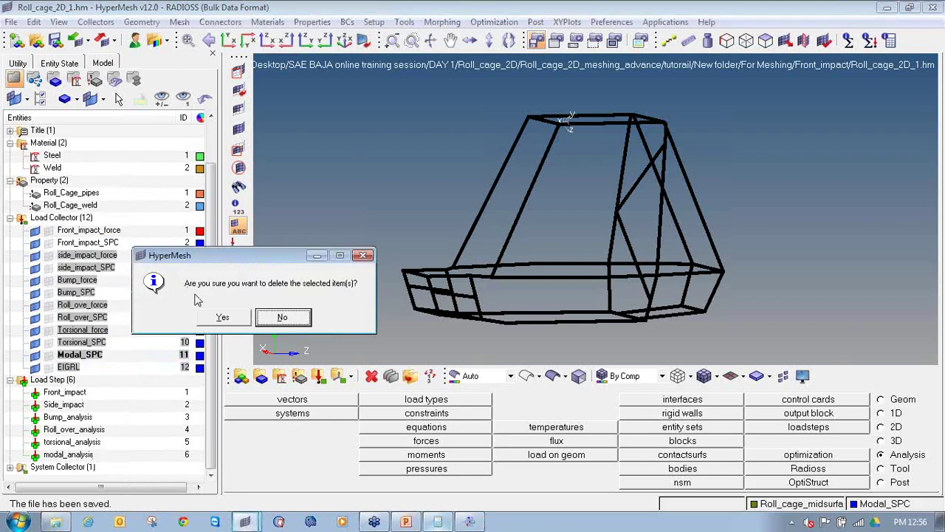
pyautogui.click(206, 316)
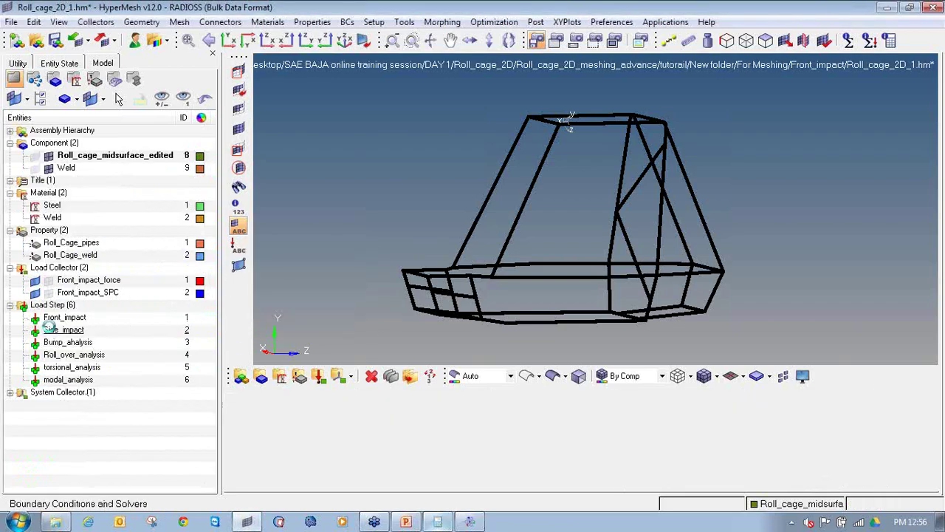
# - Delete the load steps from Side_impact through modal_analysis, keeping only Front_impact
pyautogui.click(63, 329)
pyautogui.keyDown('shift'); pyautogui.click(68, 379); pyautogui.keyUp('shift')
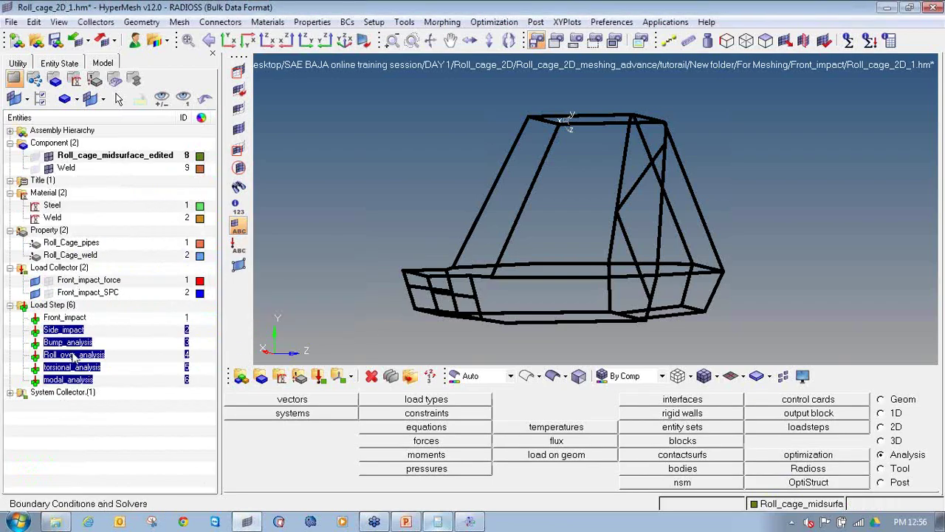
pyautogui.rightClick(72, 356)
pyautogui.click(125, 244)
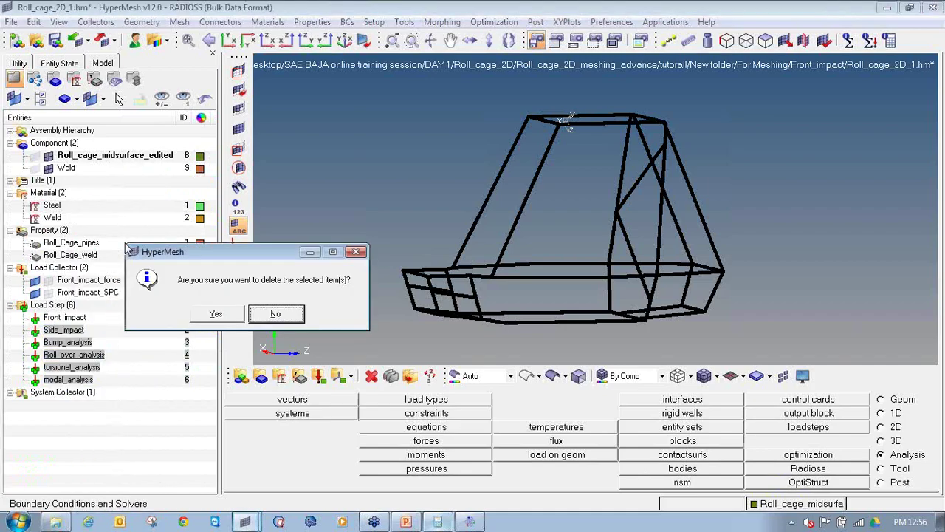
pyautogui.click(214, 316)
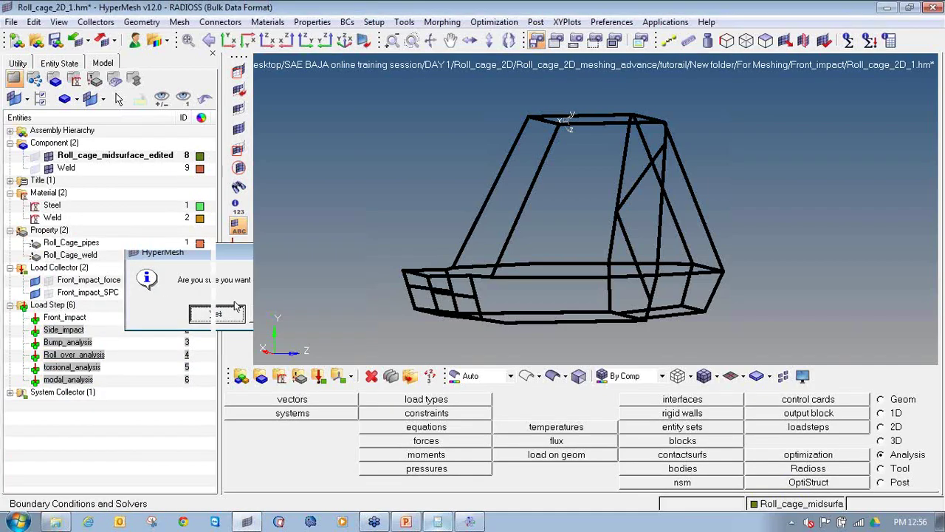
# - Save the reduced front impact model over Roll_cage_2D_1.hm in the Front_impact folder
pyautogui.click(11, 21)
pyautogui.click(34, 98)
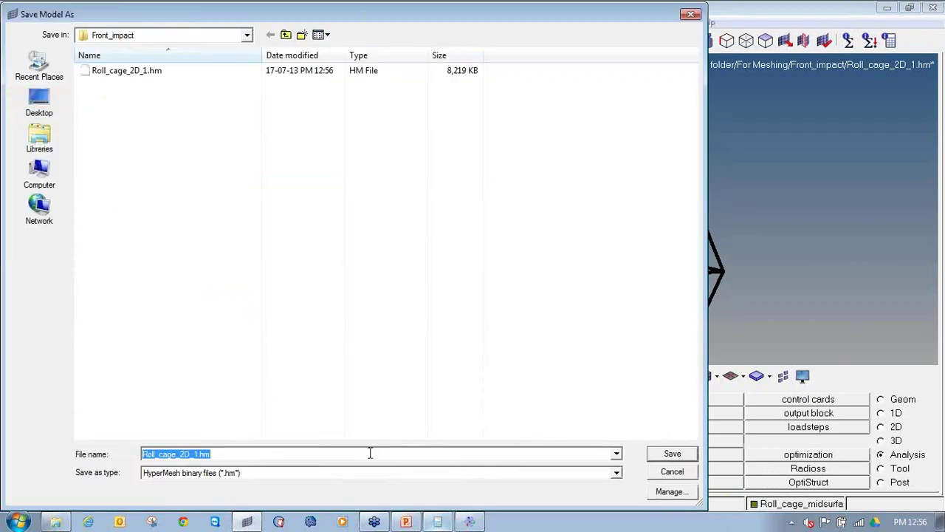
pyautogui.click(649, 454)
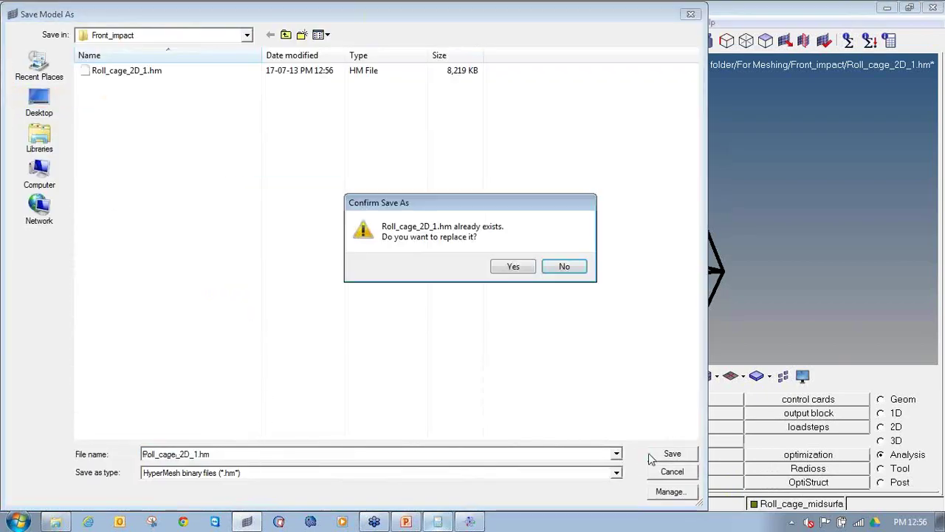
pyautogui.click(515, 267)
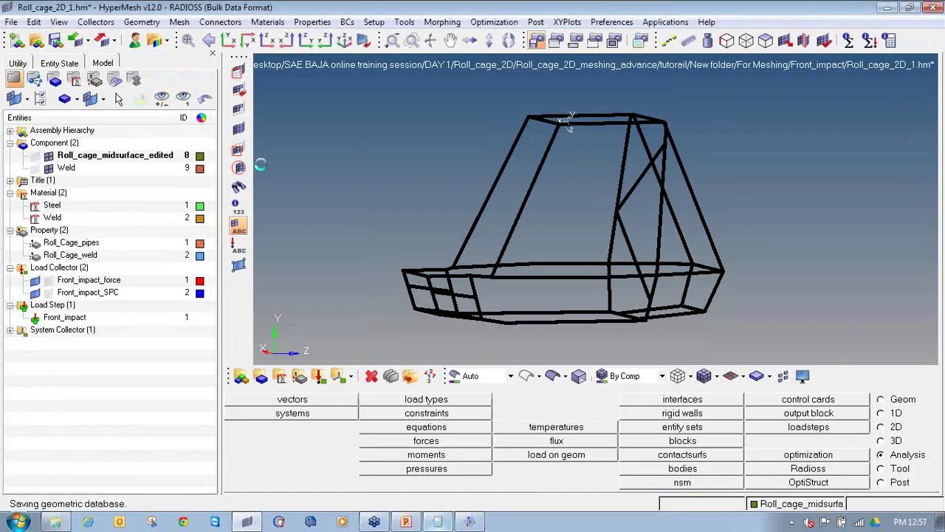
# - Start a new model session and open Roll_cage_2D_1.hm from the Complete_analysis folder
pyautogui.click(16, 43)
pyautogui.click(37, 42)
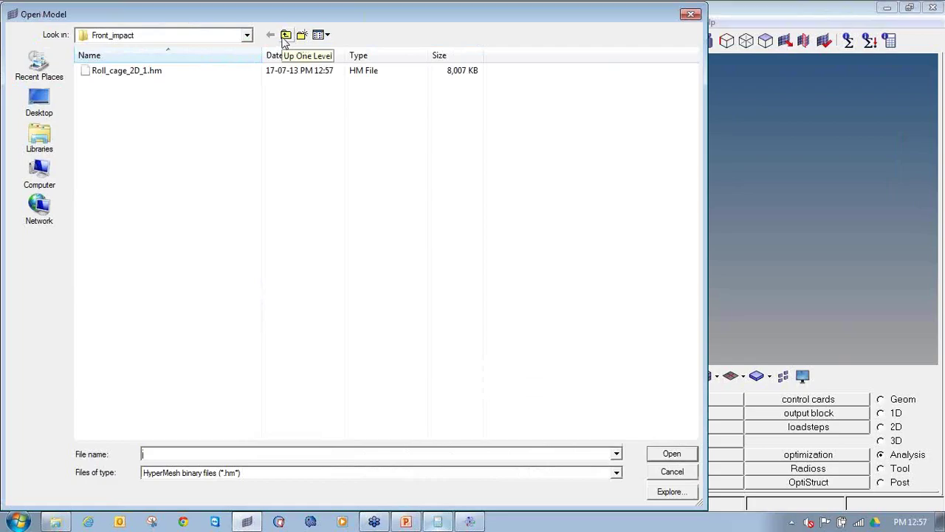
pyautogui.click(285, 37)
pyautogui.doubleClick(210, 80)
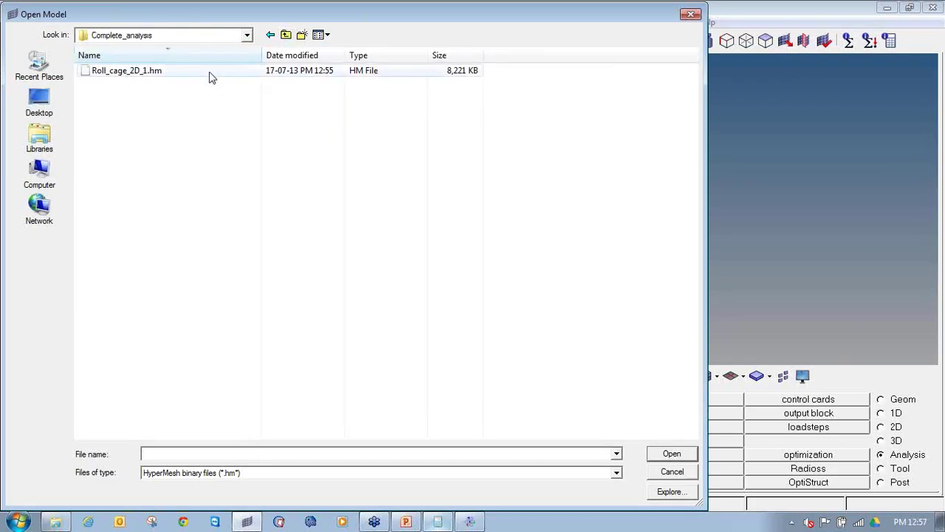
pyautogui.doubleClick(212, 70)
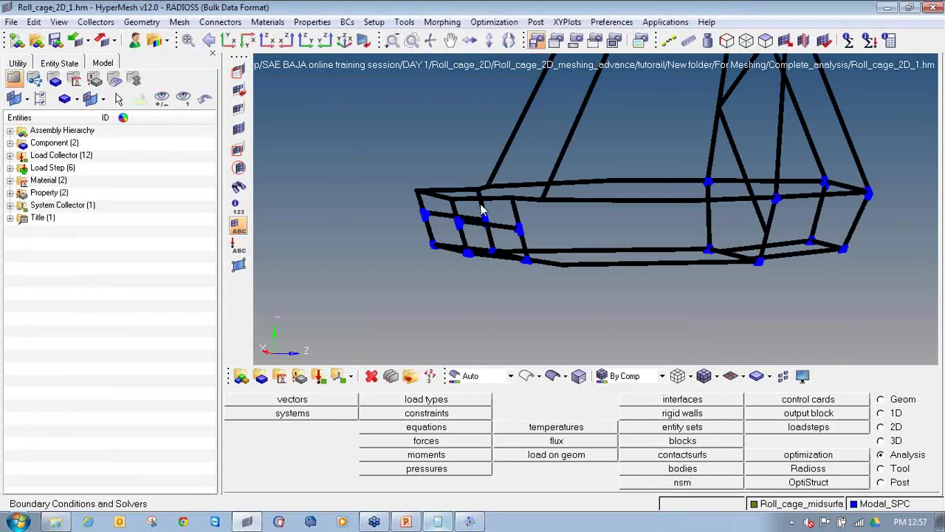
# - Expand the load steps and load collectors, and delete the Front_impact_force and Front_impact_SPC collectors
pyautogui.click(11, 168)
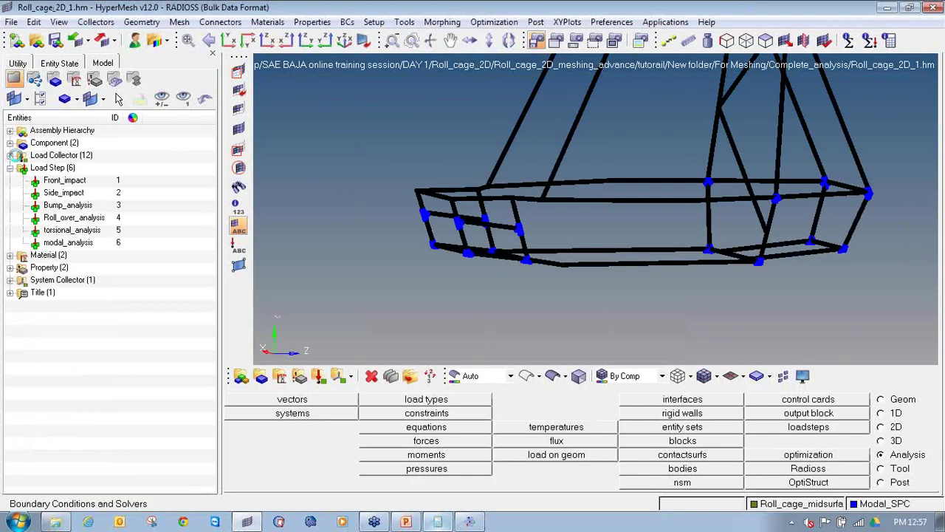
pyautogui.click(10, 156)
pyautogui.click(106, 169)
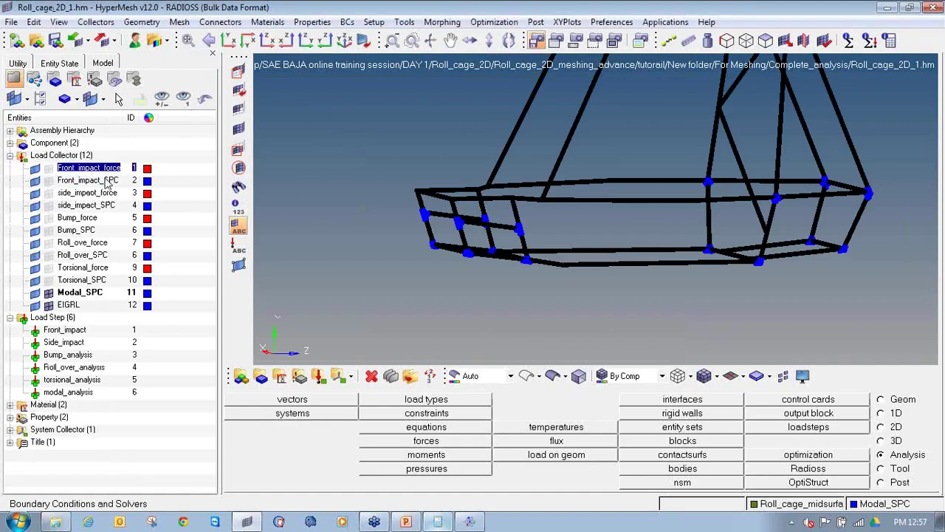
pyautogui.click(105, 180)
pyautogui.keyDown('ctrl'); pyautogui.click(107, 169); pyautogui.keyUp('ctrl')
pyautogui.rightClick(106, 175)
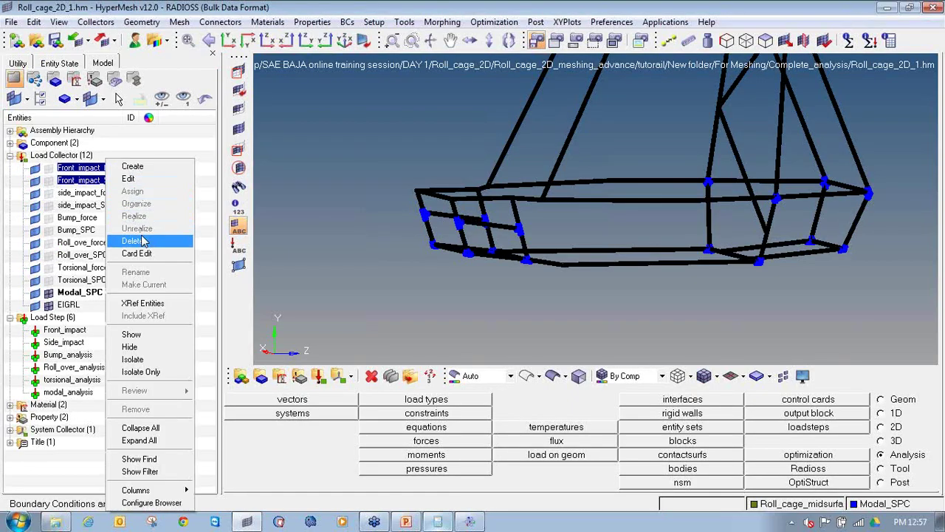
pyautogui.click(133, 241)
pyautogui.click(248, 306)
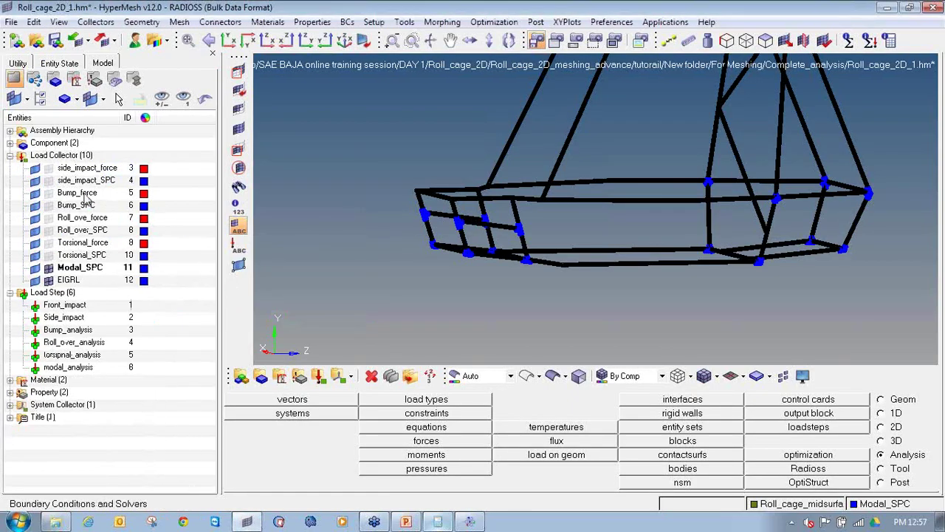
# - Delete the load collectors from Bump_force through EIGRL, keeping only the two side impact collectors
pyautogui.click(84, 194)
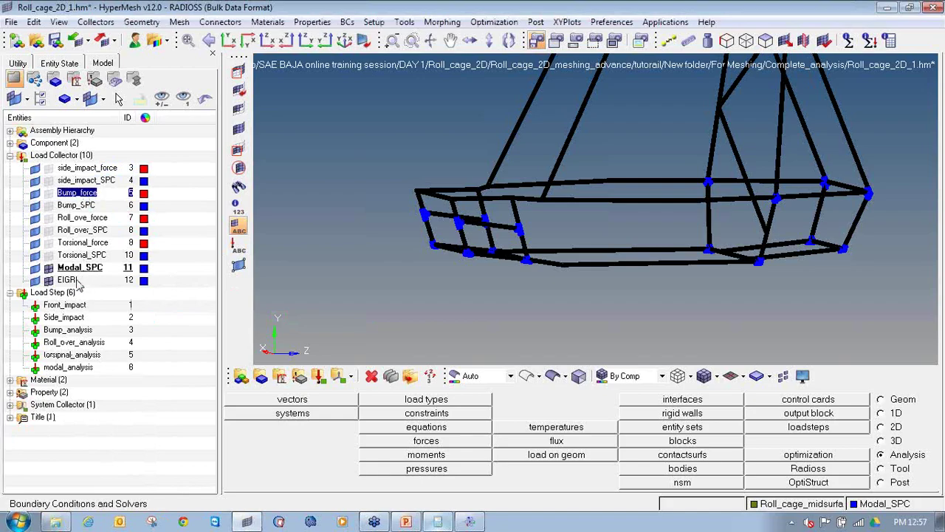
pyautogui.keyDown('shift'); pyautogui.click(78, 282); pyautogui.keyUp('shift')
pyautogui.rightClick(78, 282)
pyautogui.click(122, 222)
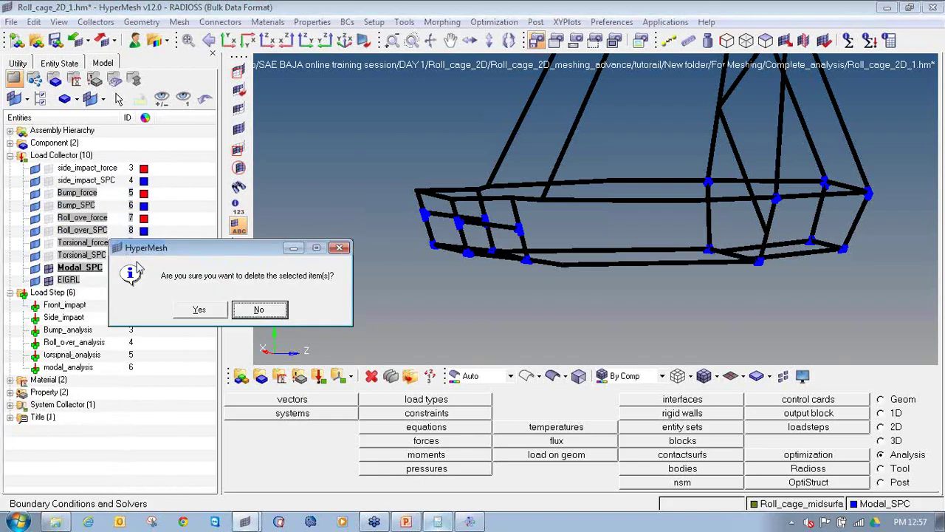
pyautogui.click(197, 310)
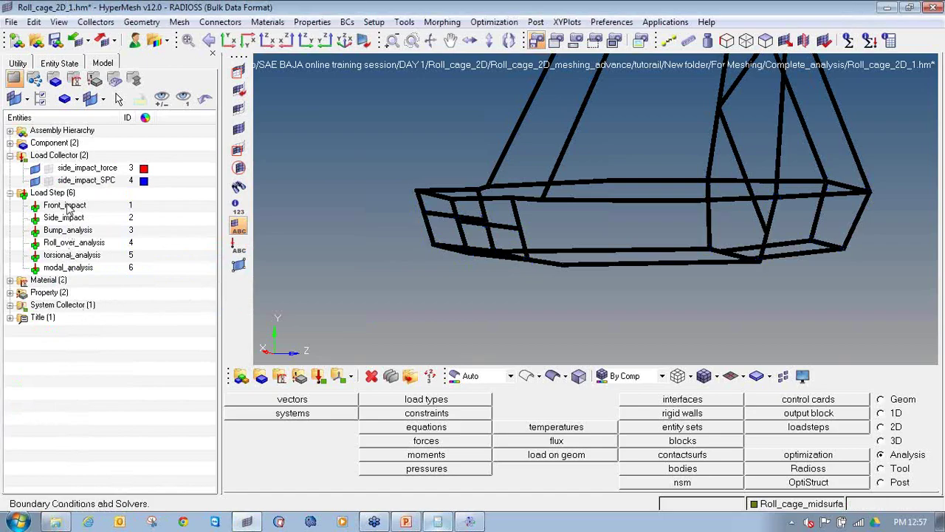
# - Delete the Front_impact load step and those from Bump_analysis through modal_analysis, keeping only Side_impact
pyautogui.rightClick(67, 205)
pyautogui.click(87, 242)
pyautogui.click(176, 310)
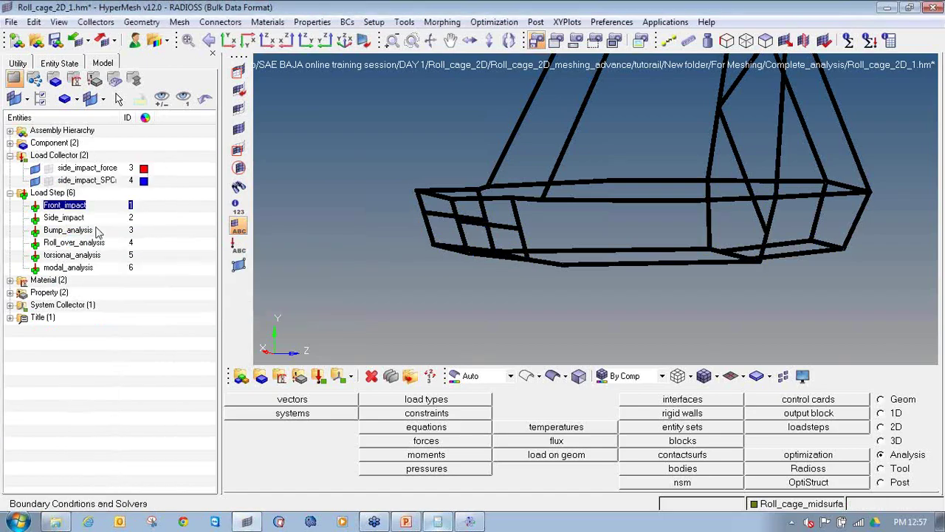
pyautogui.click(68, 217)
pyautogui.keyDown('shift'); pyautogui.click(68, 255); pyautogui.keyUp('shift')
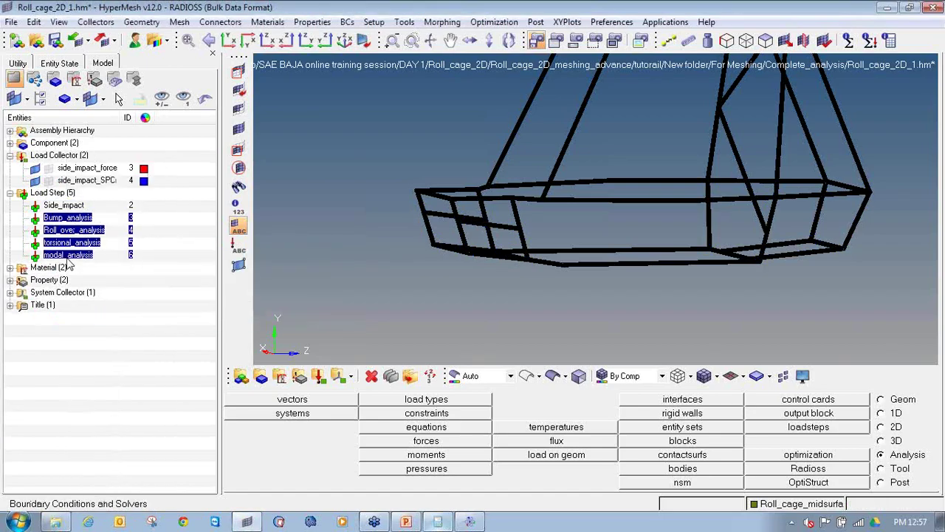
pyautogui.rightClick(69, 263)
pyautogui.click(92, 244)
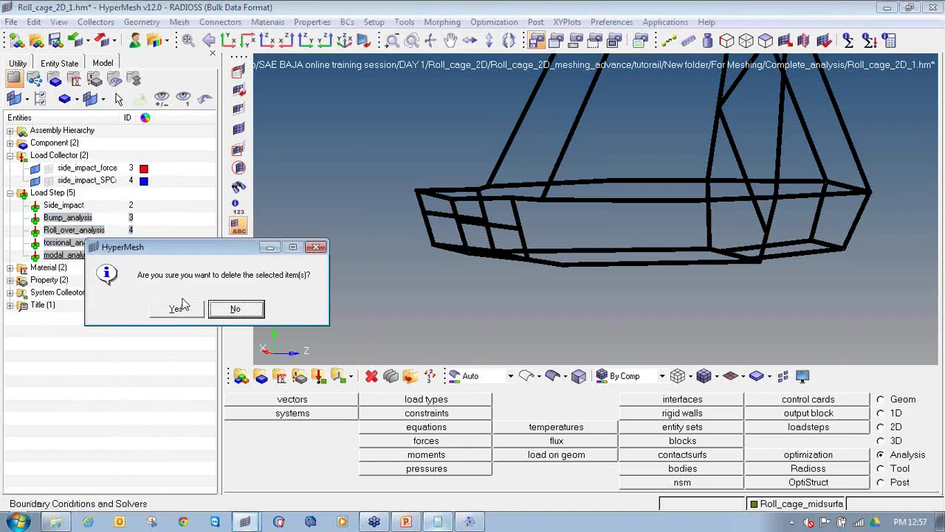
pyautogui.click(184, 310)
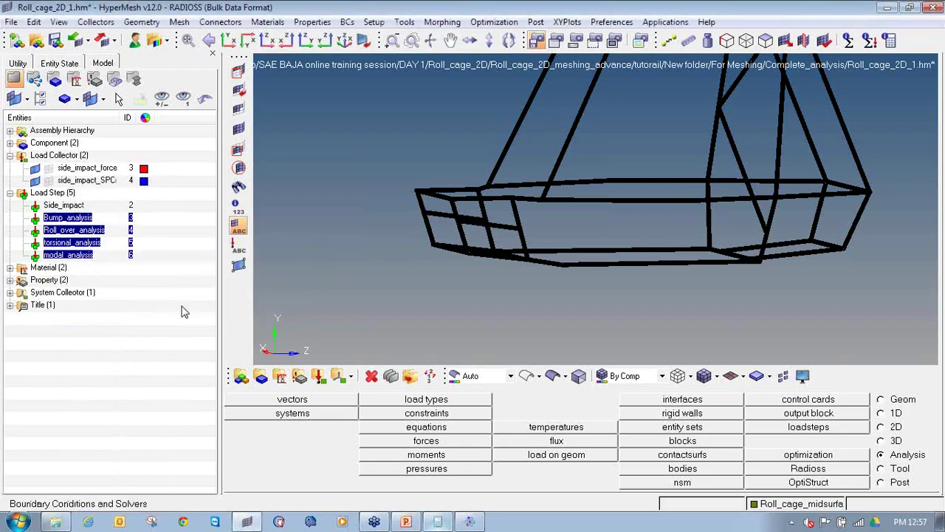
# - Save the side impact model as Roll_cage_2D_1.hm in a new Side_impact folder inside For Meshing
pyautogui.click(12, 22)
pyautogui.click(35, 98)
pyautogui.click(285, 34)
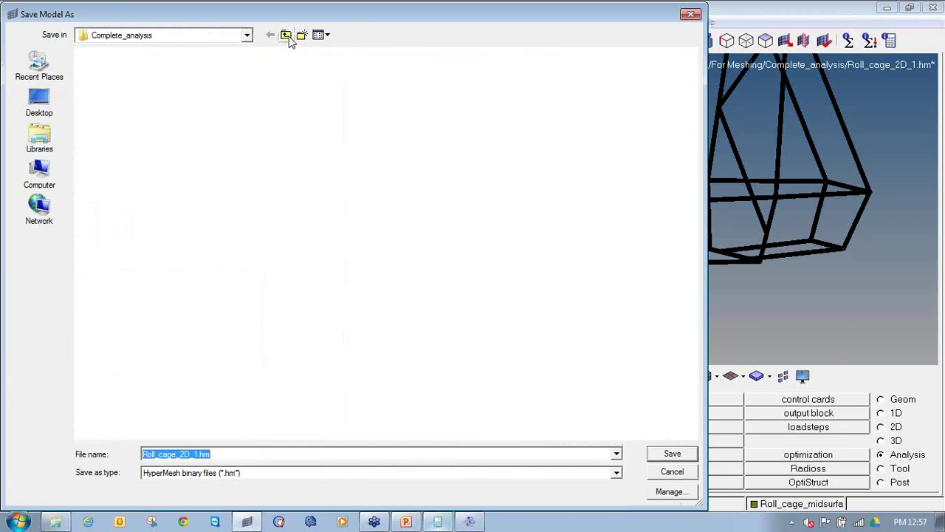
pyautogui.click(301, 37)
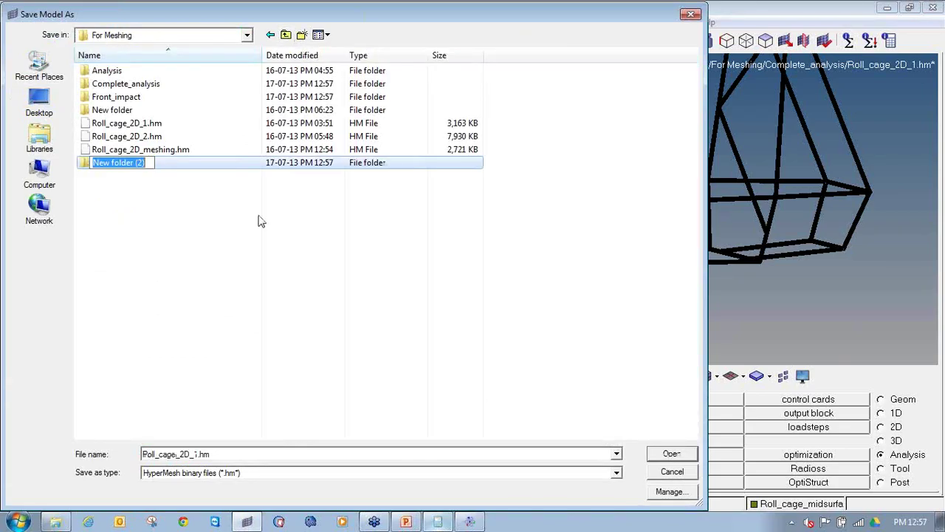
pyautogui.write('Side_')
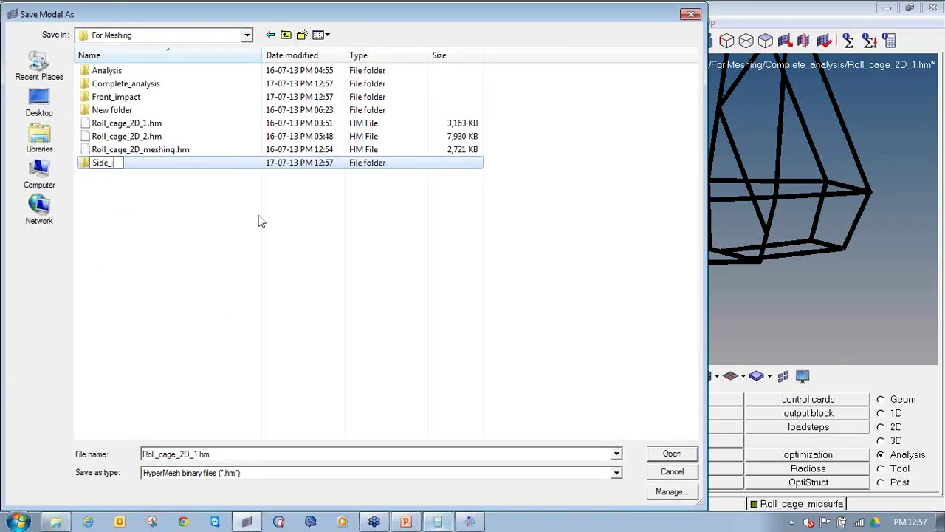
pyautogui.write('impact')
pyautogui.press('Return')
pyautogui.press('Return')
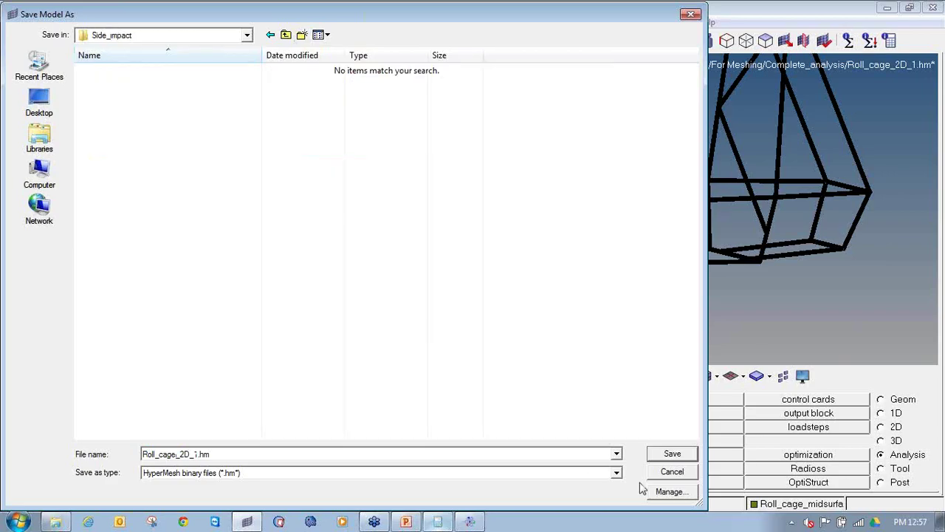
pyautogui.click(678, 455)
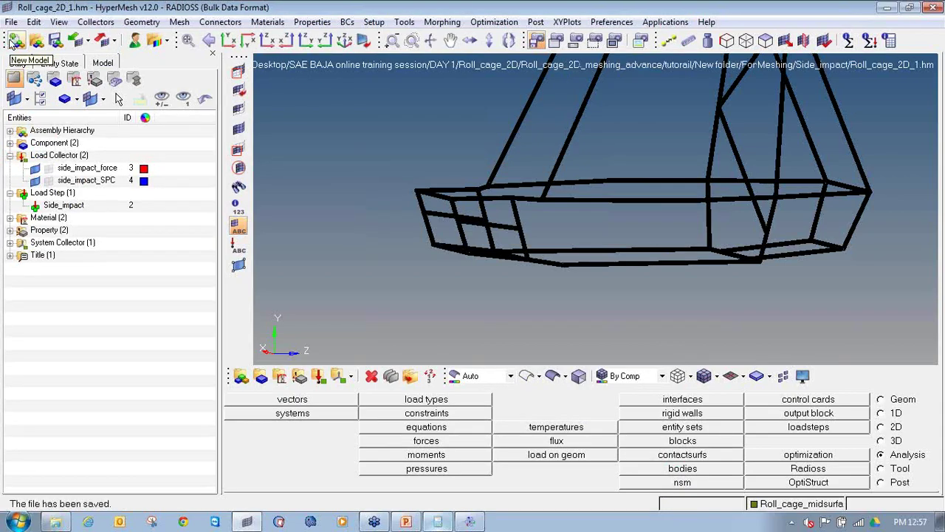
# - Clear the side impact model and reopen the full Roll_cage_2D_1.hm from the Complete_analysis folder
pyautogui.click(15, 41)
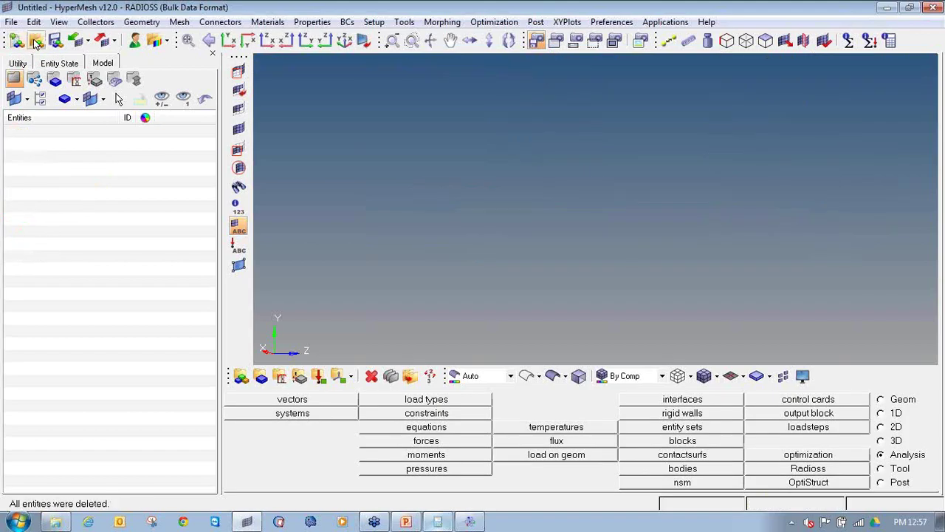
pyautogui.click(35, 41)
pyautogui.click(286, 35)
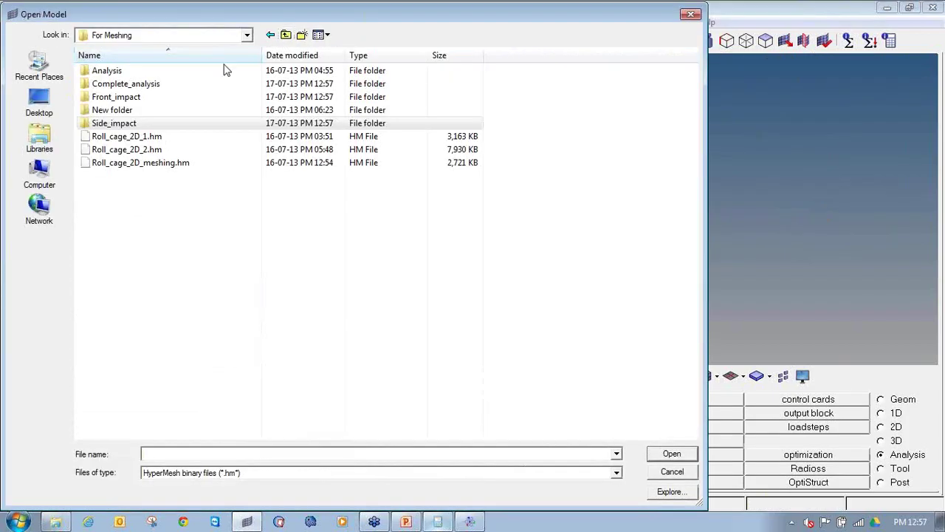
pyautogui.doubleClick(205, 83)
pyautogui.doubleClick(202, 72)
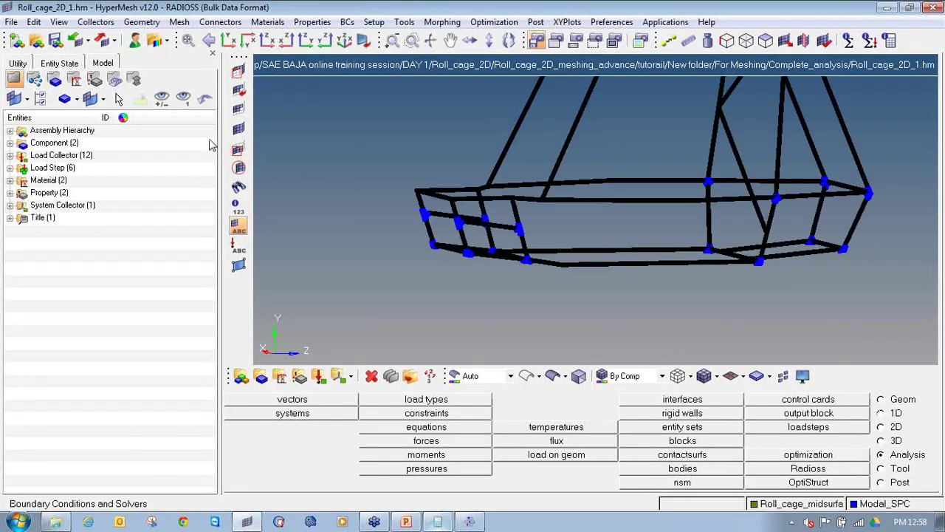
# - Delete the Front_impact and Side_impact load steps from the complete model
pyautogui.click(11, 155)
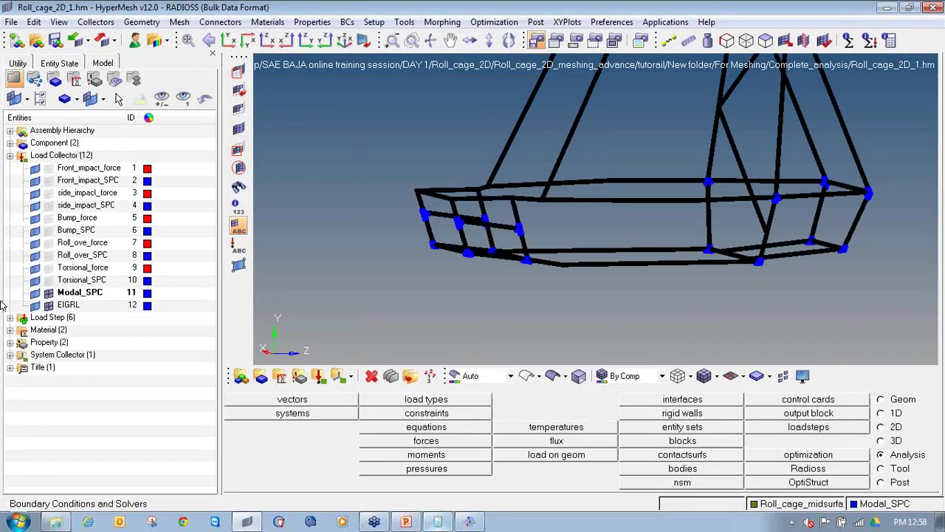
pyautogui.click(10, 317)
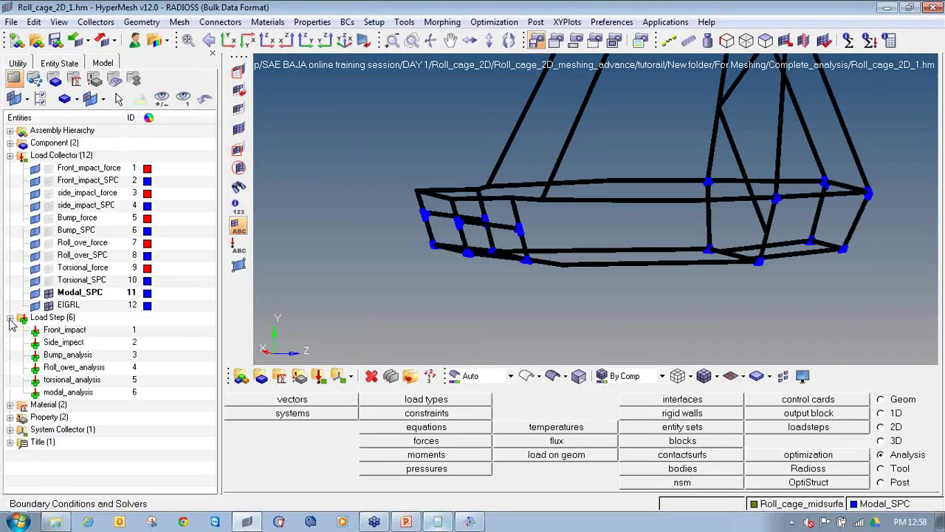
pyautogui.click(64, 341)
pyautogui.keyDown('shift'); pyautogui.click(72, 330); pyautogui.keyUp('shift')
pyautogui.rightClick(71, 335)
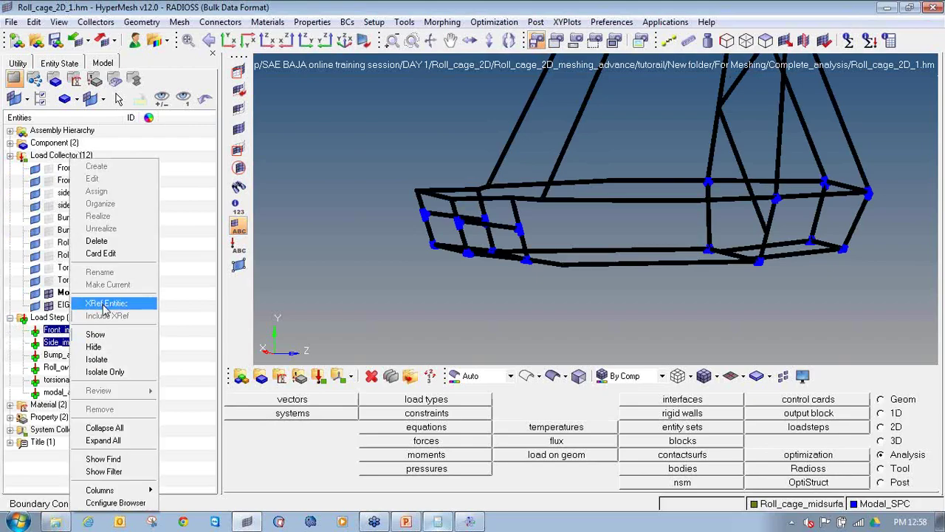
pyautogui.click(114, 246)
pyautogui.click(203, 316)
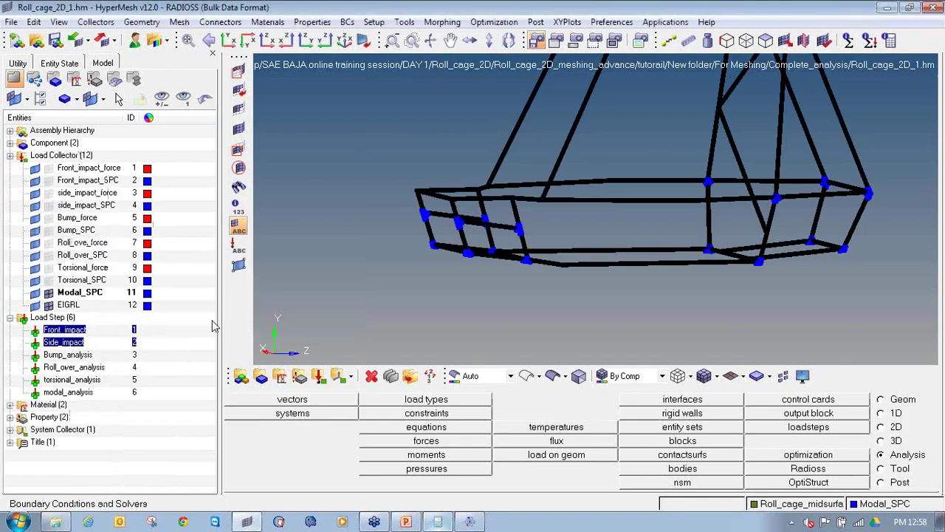
# - Delete the load steps from Roll_over_analysis through modal_analysis, keeping only Bump_analysis
pyautogui.click(87, 343)
pyautogui.keyDown('shift'); pyautogui.click(85, 367); pyautogui.keyUp('shift')
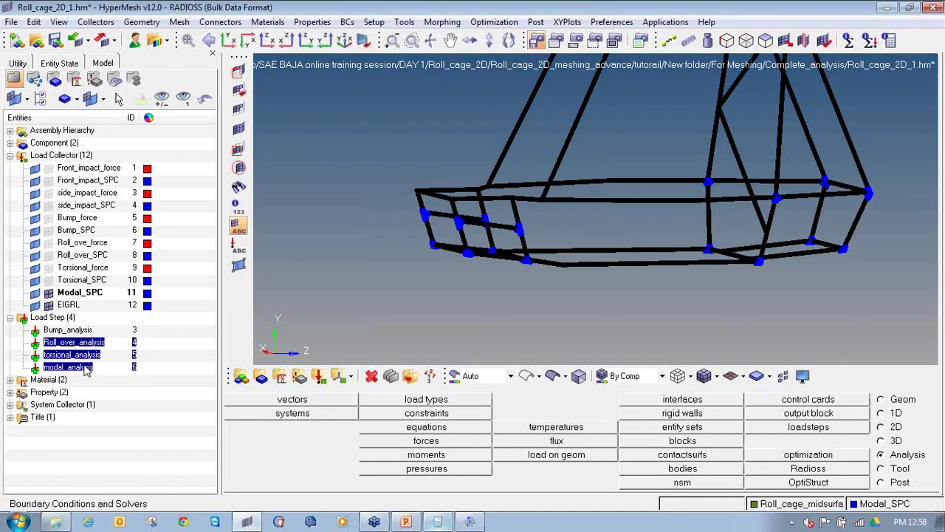
pyautogui.rightClick(82, 367)
pyautogui.click(133, 83)
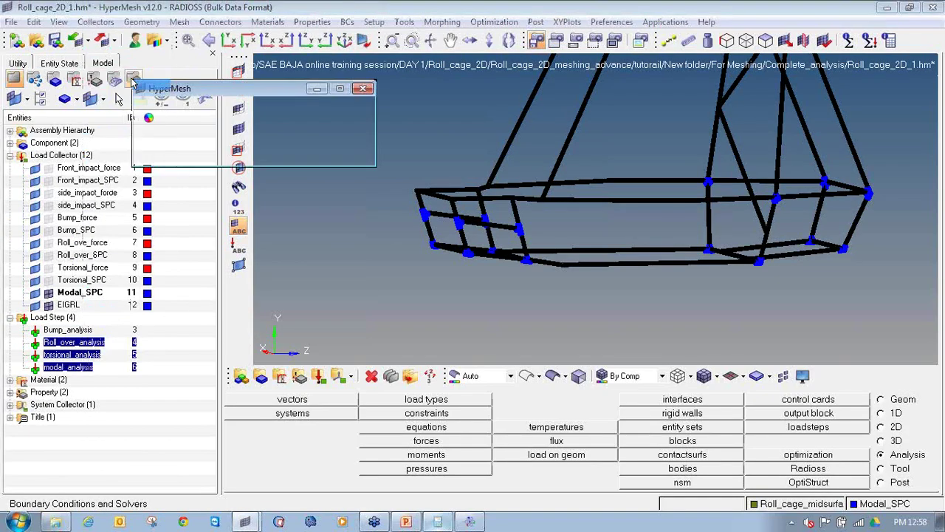
pyautogui.click(220, 151)
# - Delete the two front impact and two side impact load collectors
pyautogui.click(89, 167)
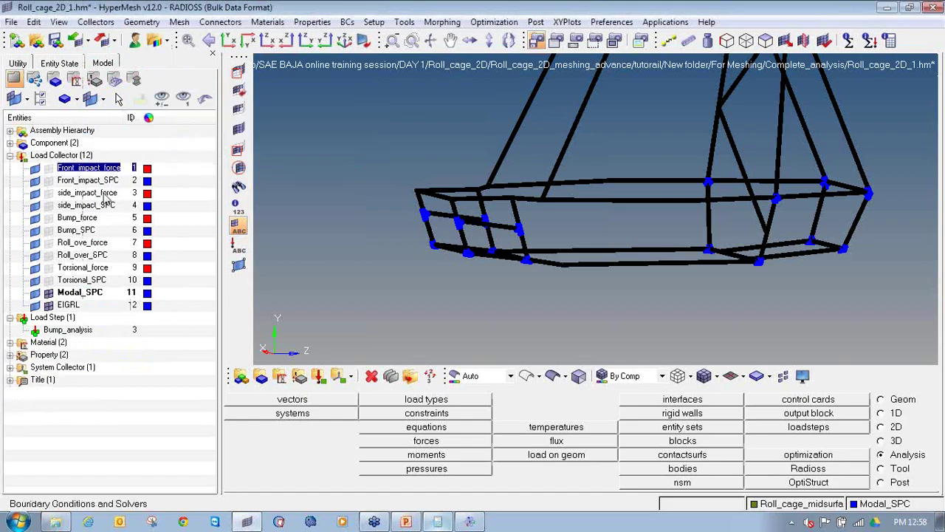
pyautogui.keyDown('shift'); pyautogui.click(103, 206); pyautogui.keyUp('shift')
pyautogui.rightClick(103, 210)
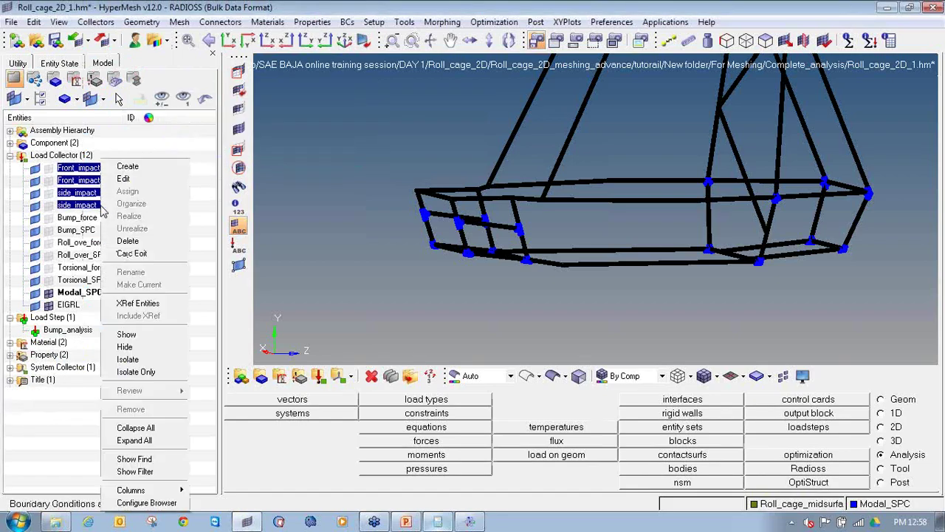
pyautogui.click(127, 241)
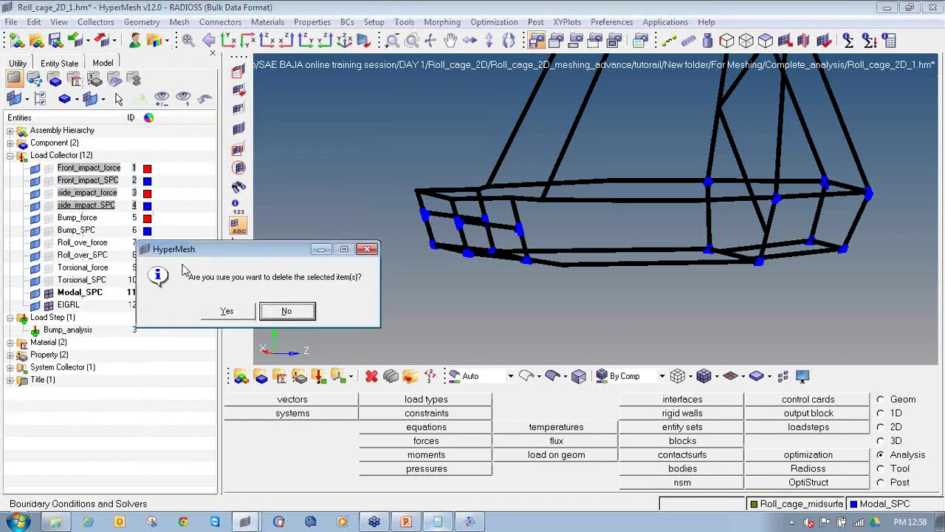
pyautogui.click(242, 310)
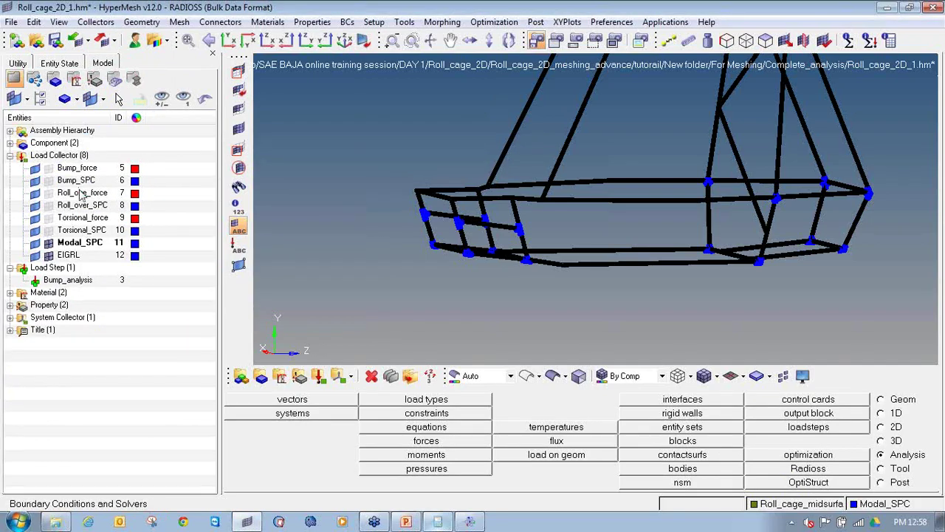
# - Delete the load collectors from Roll_ove_force through EIGRL, keeping only Bump_force and Bump_SPC
pyautogui.click(82, 192)
pyautogui.keyDown('shift'); pyautogui.click(74, 255); pyautogui.keyUp('shift')
pyautogui.rightClick(74, 246)
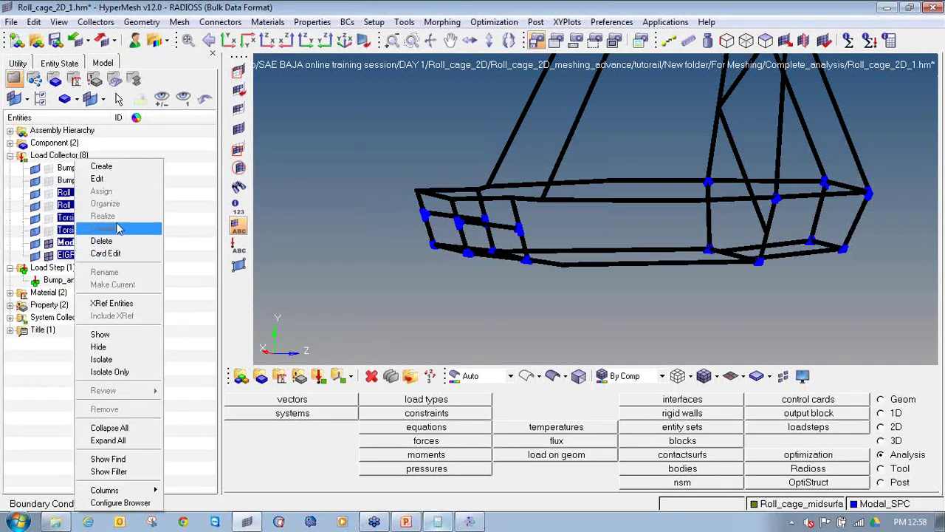
pyautogui.click(127, 238)
pyautogui.click(222, 310)
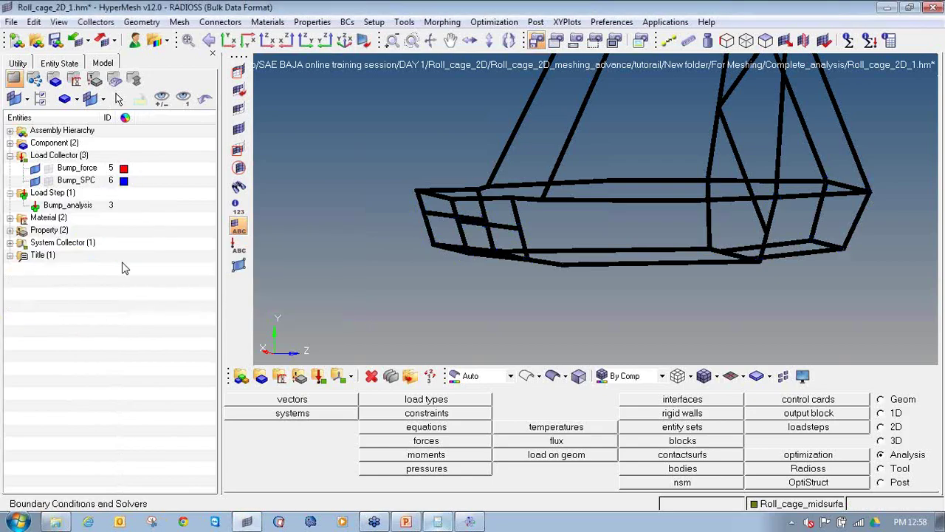
# - Start saving the bump model as a separate file
pyautogui.click(11, 22)
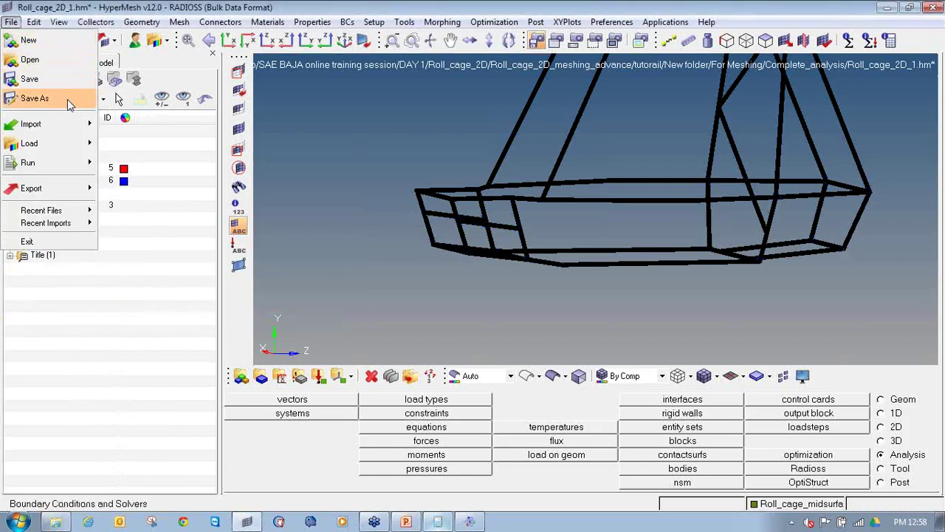
pyautogui.click(67, 96)
pyautogui.click(301, 34)
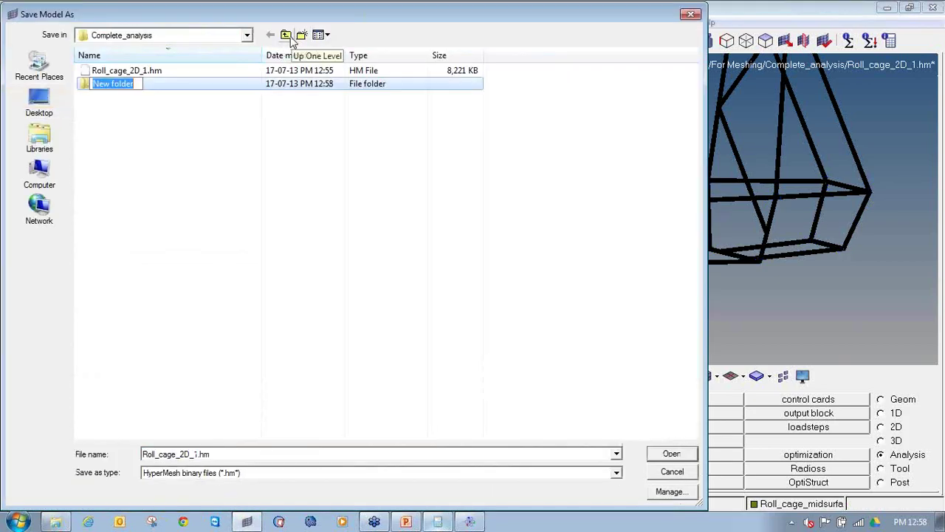
pyautogui.click(220, 128)
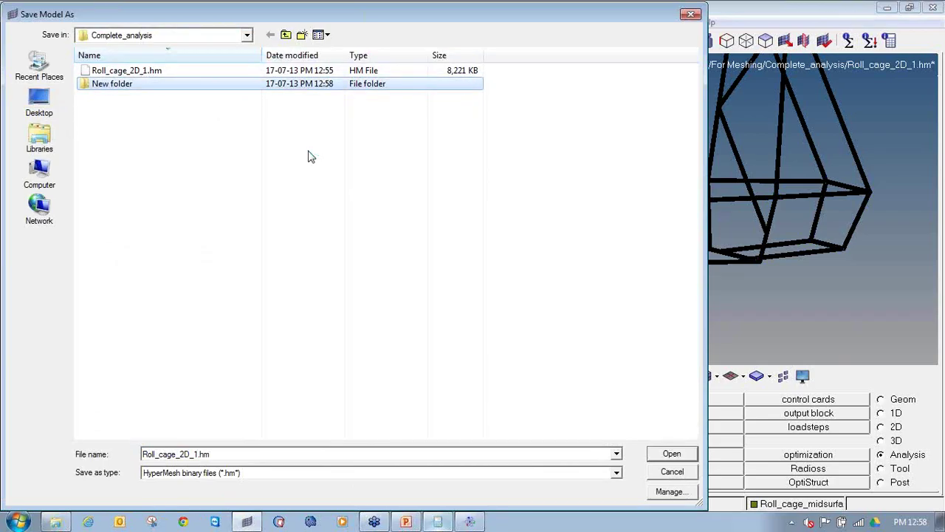
pyautogui.press('Delete')
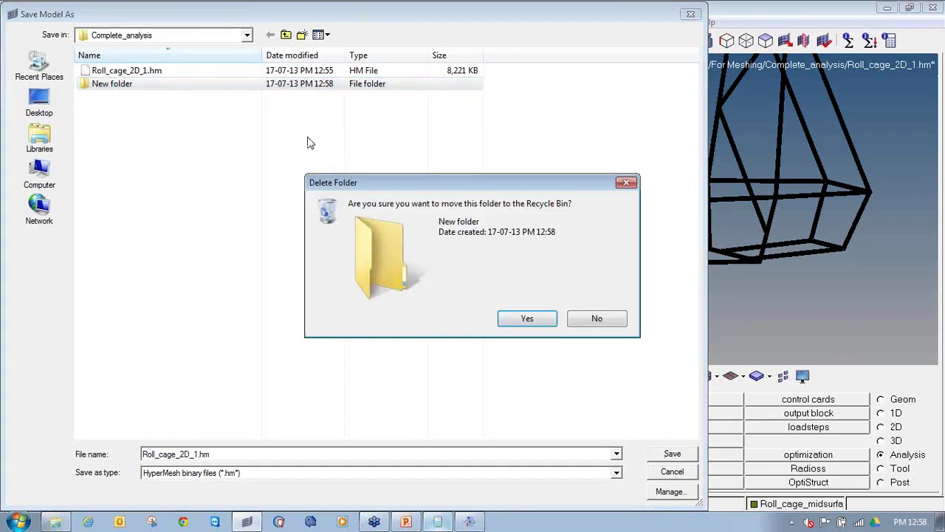
pyautogui.press('Return')
# - Save the bump model as Roll_cage_2D_1.hm in a new Bump_analysis folder inside For Meshing, and display the Bump_force and Bump_SPC load collectors
pyautogui.click(286, 35)
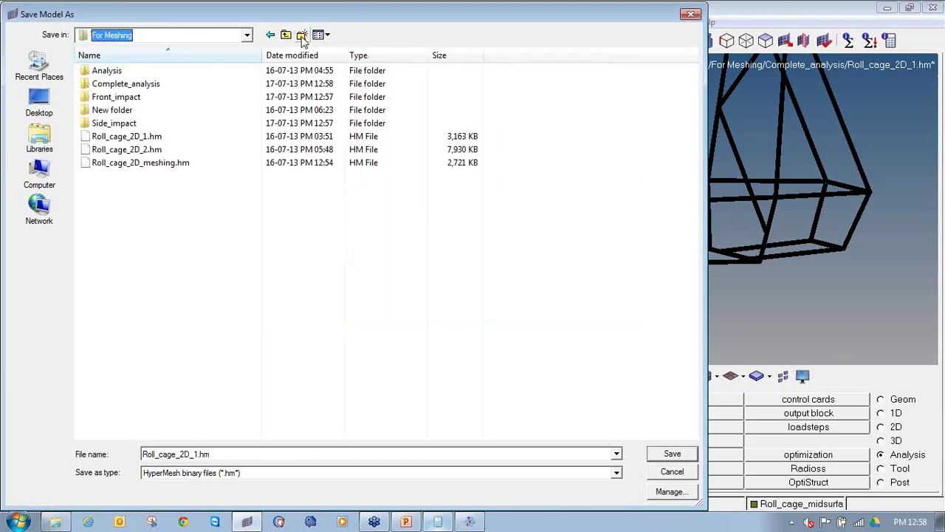
pyautogui.click(301, 34)
pyautogui.write('Bum')
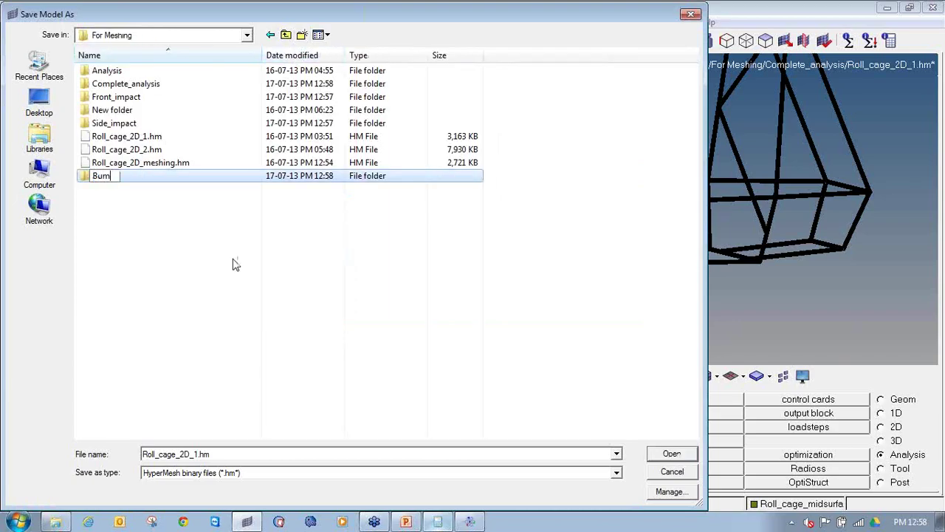
pyautogui.write('p_ana')
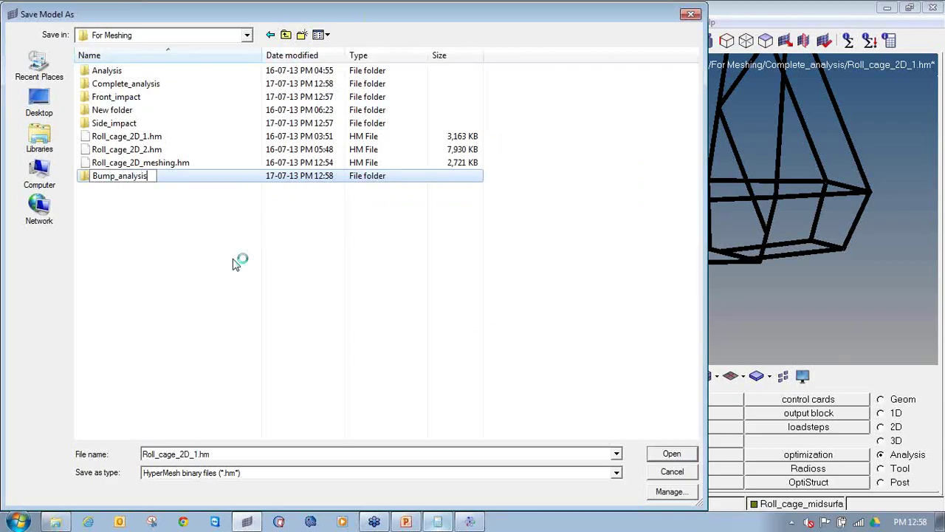
pyautogui.write('lysis')
pyautogui.press('Return')
pyautogui.press('Return')
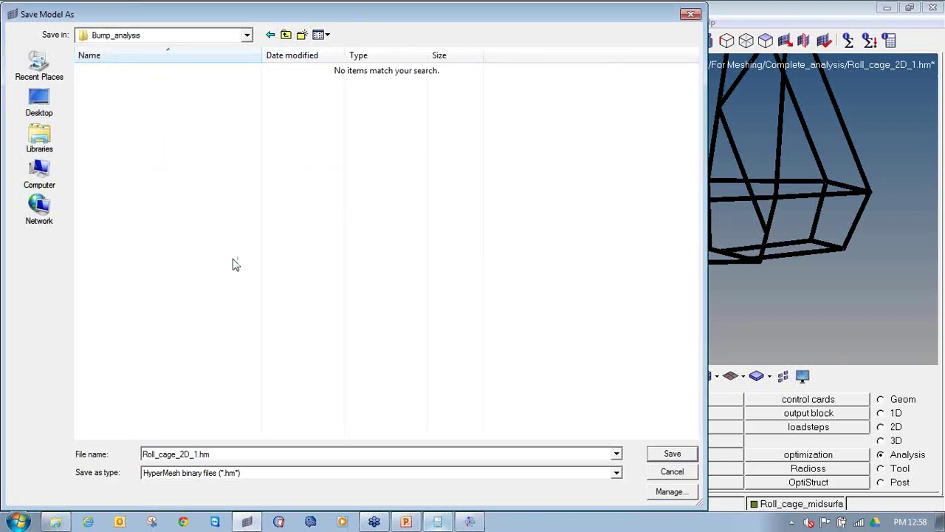
pyautogui.click(655, 455)
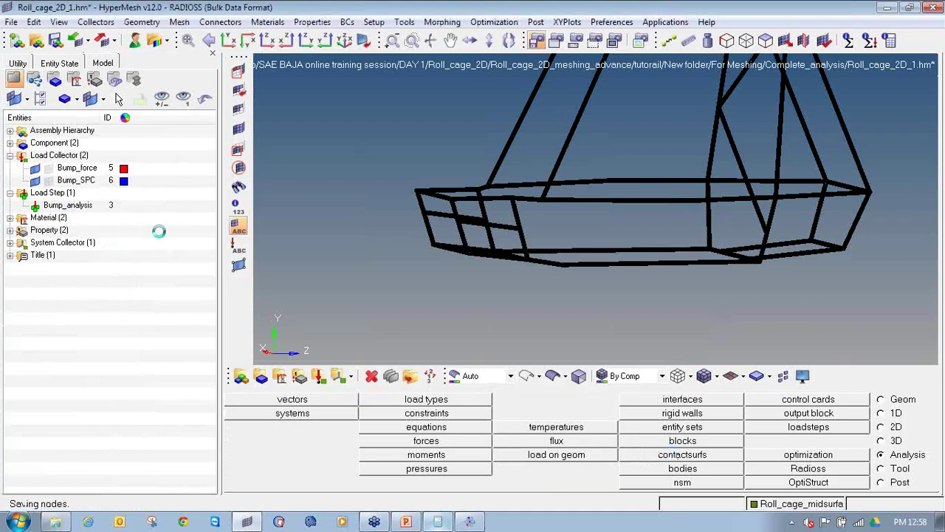
pyautogui.click(48, 168)
pyautogui.click(48, 181)
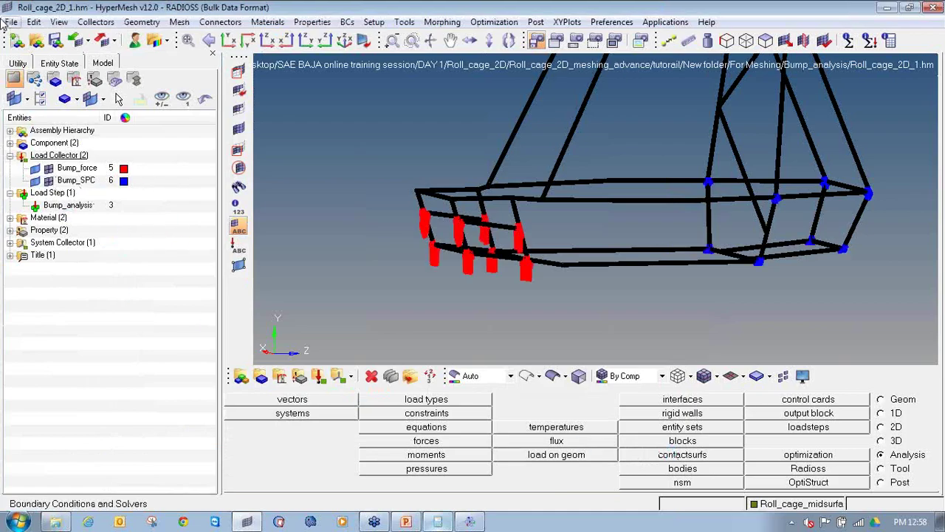
# - Clear the bump model and reopen the full Roll_cage_2D_1.hm from the Complete_analysis folder
pyautogui.click(15, 40)
pyautogui.click(37, 41)
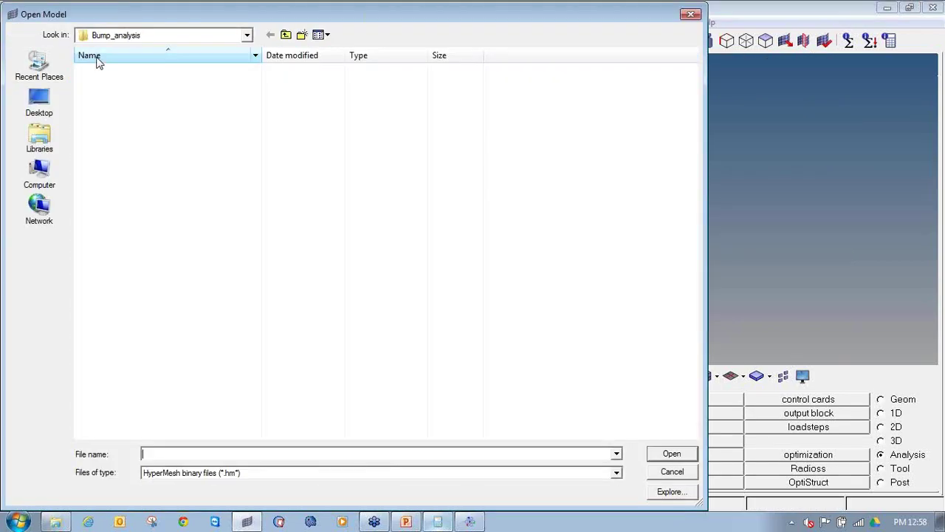
pyautogui.click(285, 35)
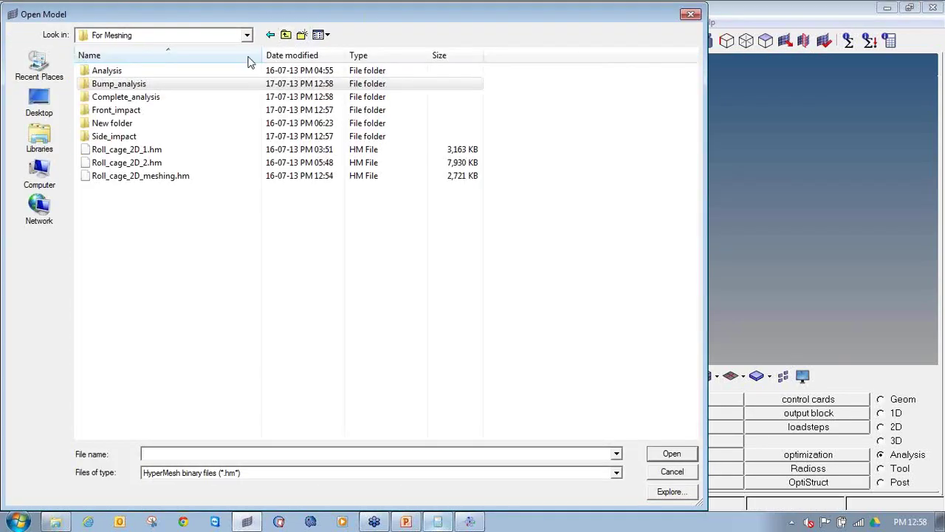
pyautogui.doubleClick(200, 97)
pyautogui.doubleClick(199, 77)
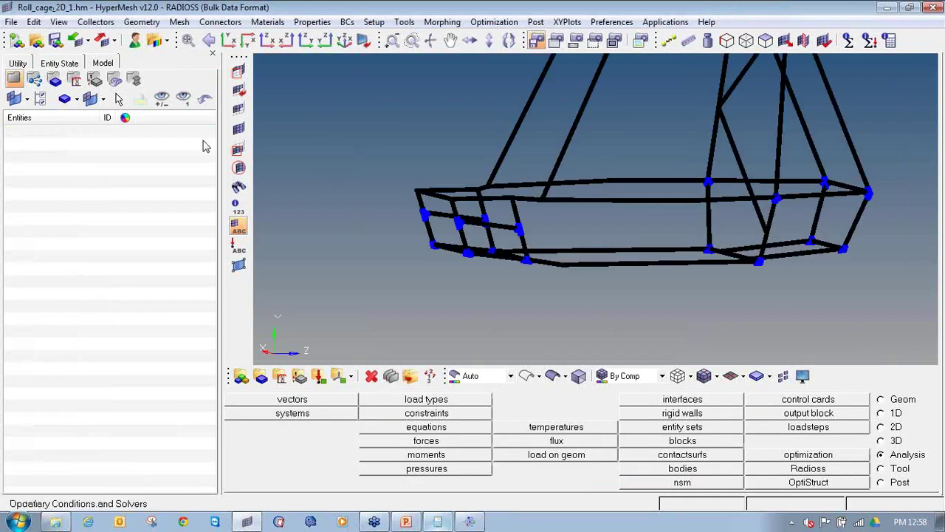
# - Delete the load collectors from Front_impact_force through Bump_SPC
pyautogui.click(10, 155)
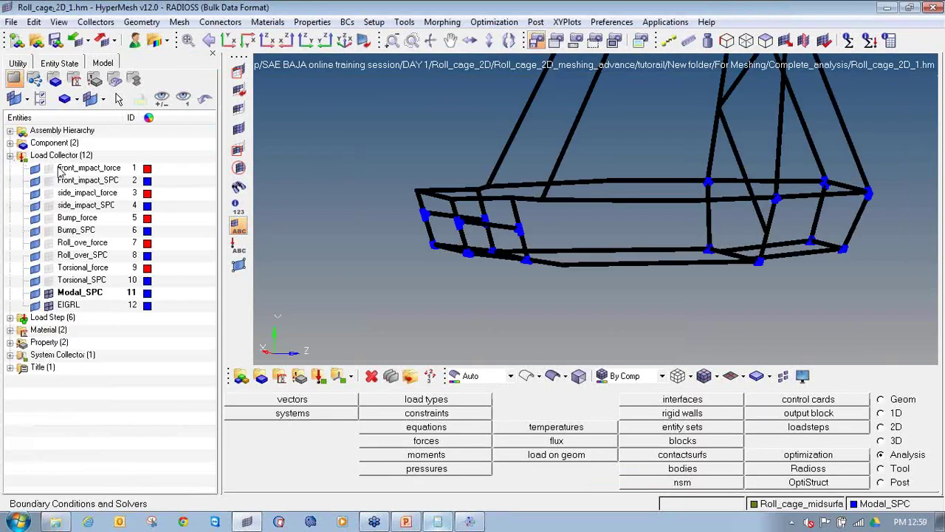
pyautogui.keyDown('shift'); pyautogui.click(97, 230); pyautogui.keyUp('shift')
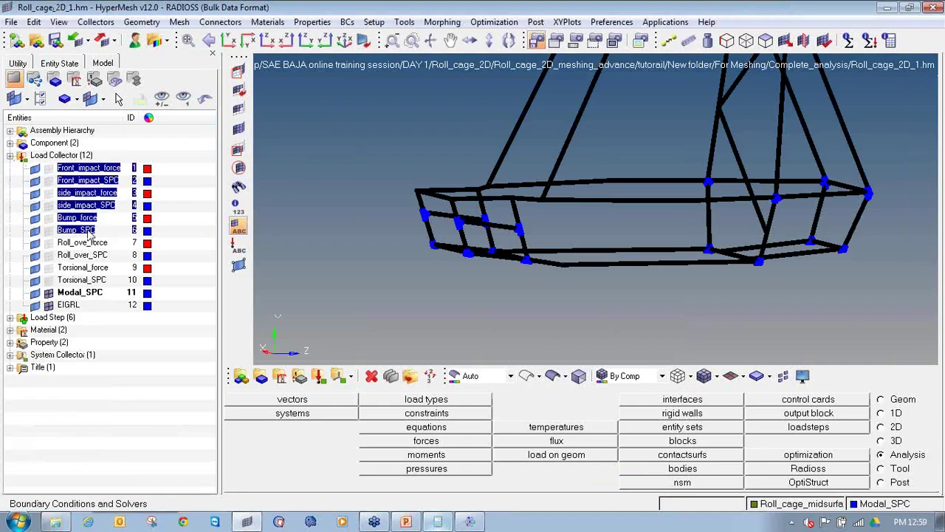
pyautogui.rightClick(89, 233)
pyautogui.click(114, 242)
pyautogui.click(187, 310)
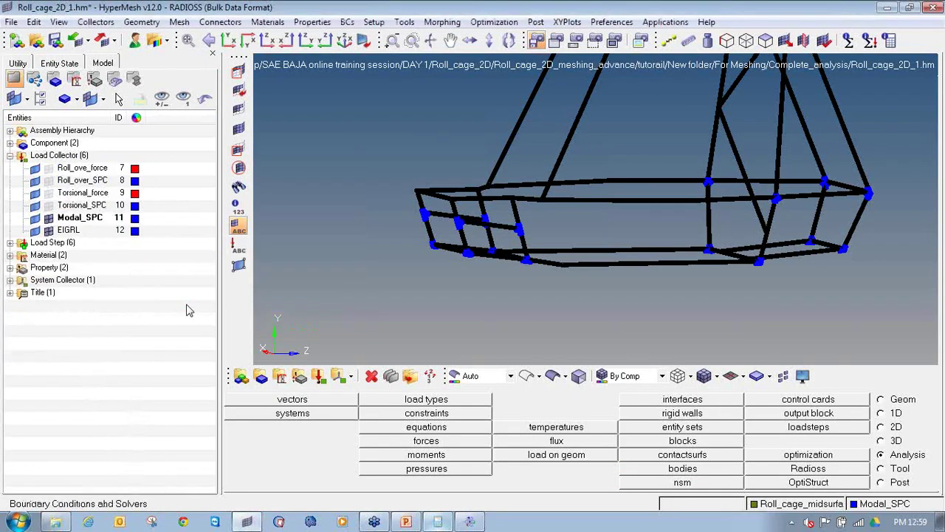
# - Delete the load collectors from Torsional_force through EIGRL, keeping only the two roll-over collectors
pyautogui.click(85, 194)
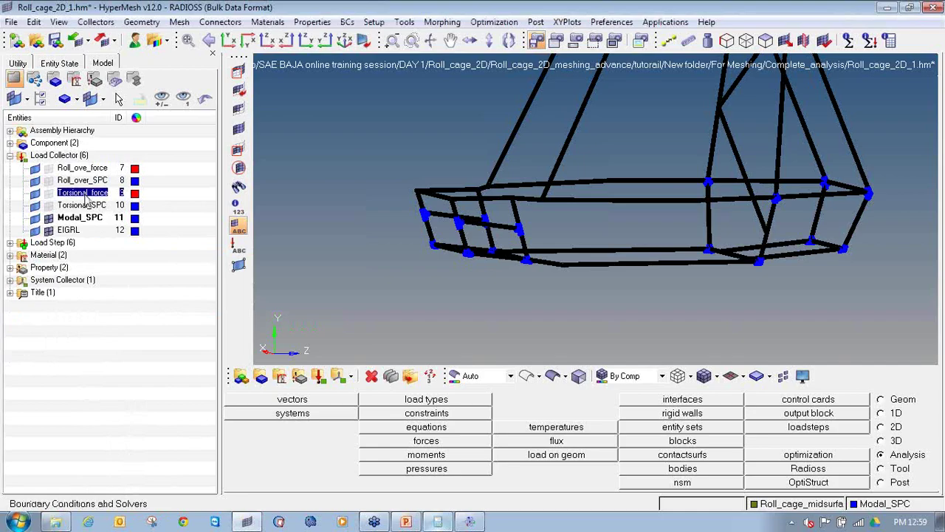
pyautogui.keyDown('shift'); pyautogui.click(73, 230); pyautogui.keyUp('shift')
pyautogui.rightClick(76, 230)
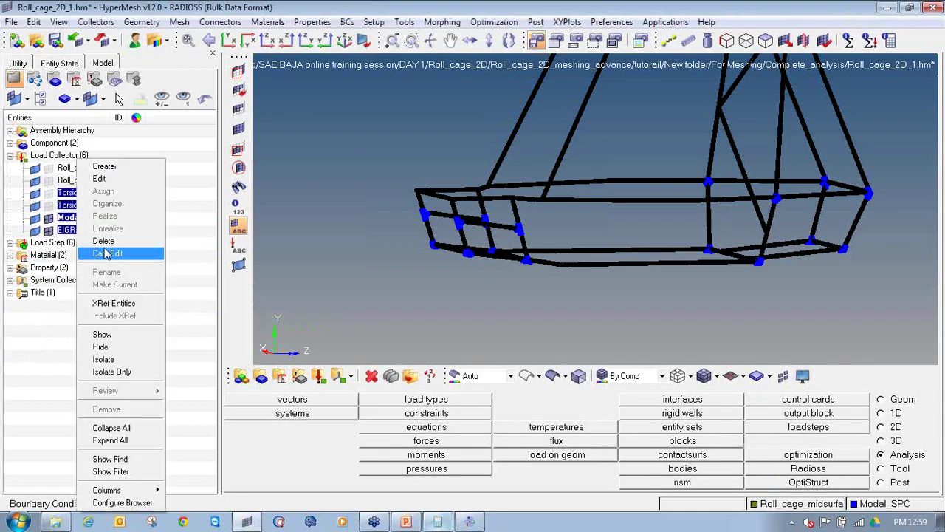
pyautogui.click(110, 251)
pyautogui.click(190, 314)
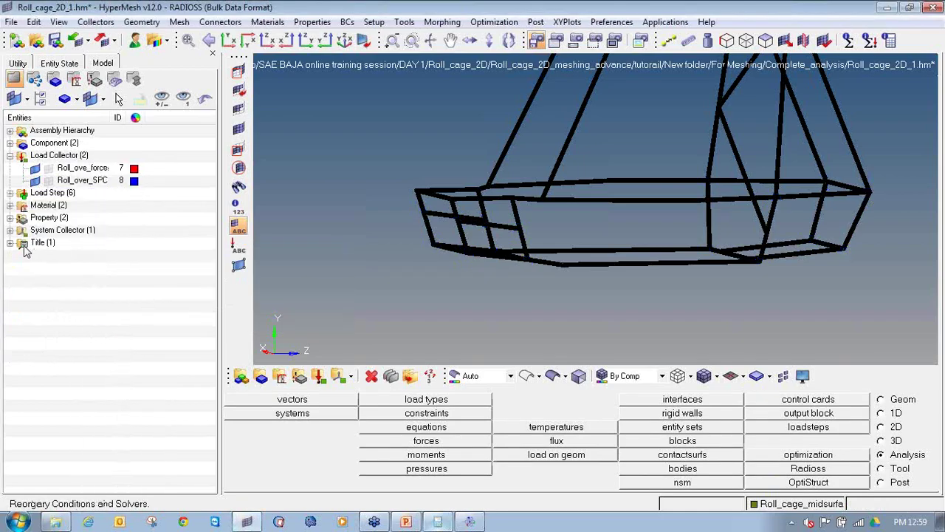
# - Delete the Front_impact, Side_impact and Bump_analysis load steps
pyautogui.click(9, 194)
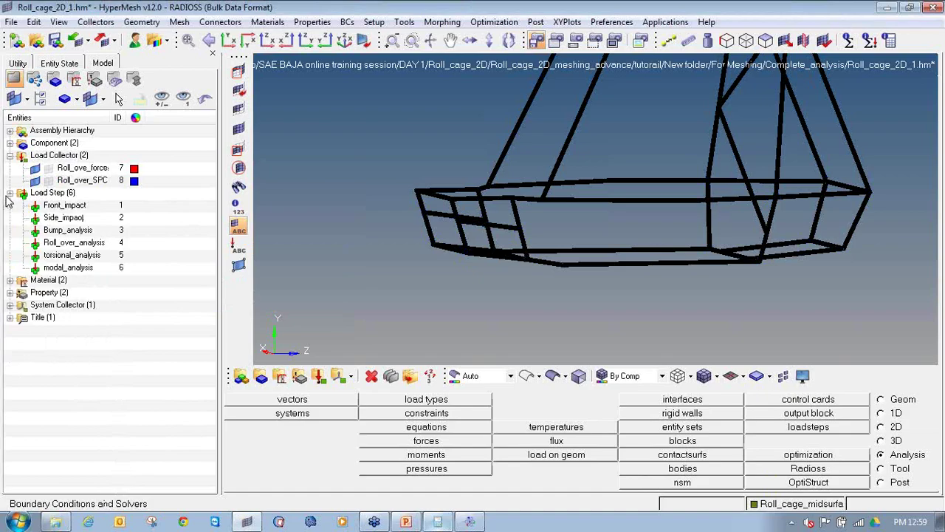
pyautogui.click(66, 207)
pyautogui.keyDown('shift'); pyautogui.click(68, 231); pyautogui.keyUp('shift')
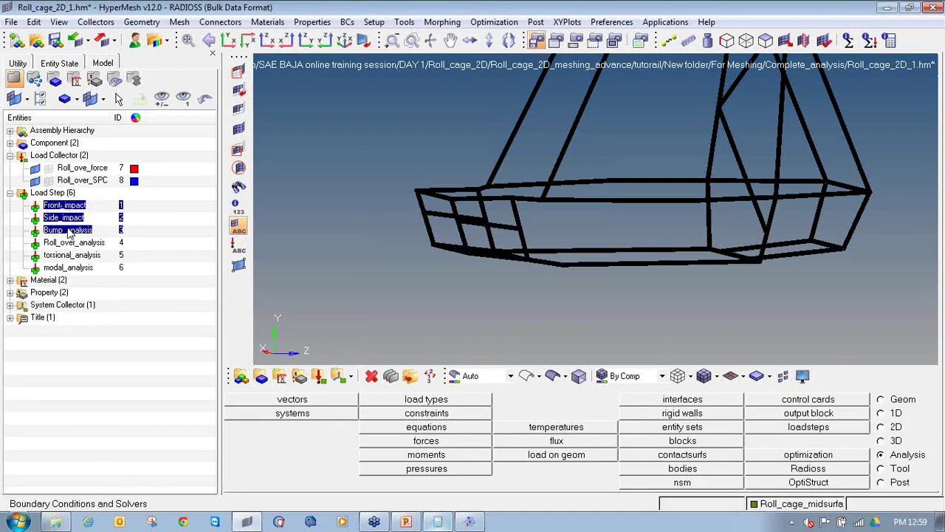
pyautogui.rightClick(68, 232)
pyautogui.click(133, 238)
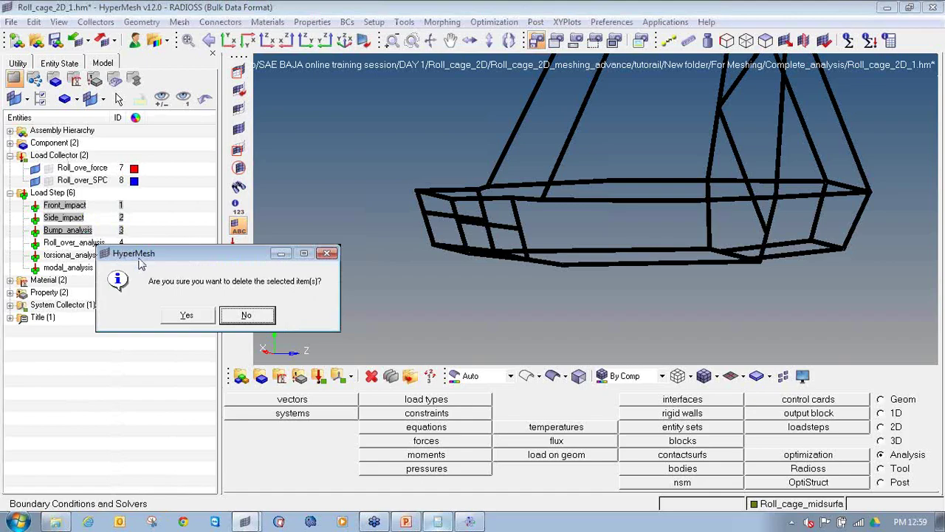
pyautogui.click(187, 315)
# - Delete the torsional_analysis and modal_analysis load steps, keeping only Roll_over_analysis
pyautogui.click(81, 219)
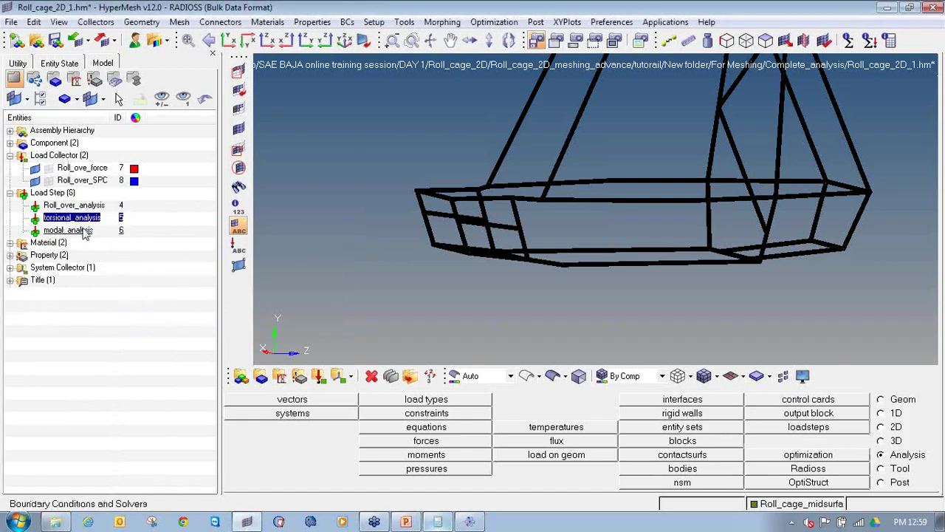
pyautogui.keyDown('shift'); pyautogui.click(68, 231); pyautogui.keyUp('shift')
pyautogui.click(109, 240)
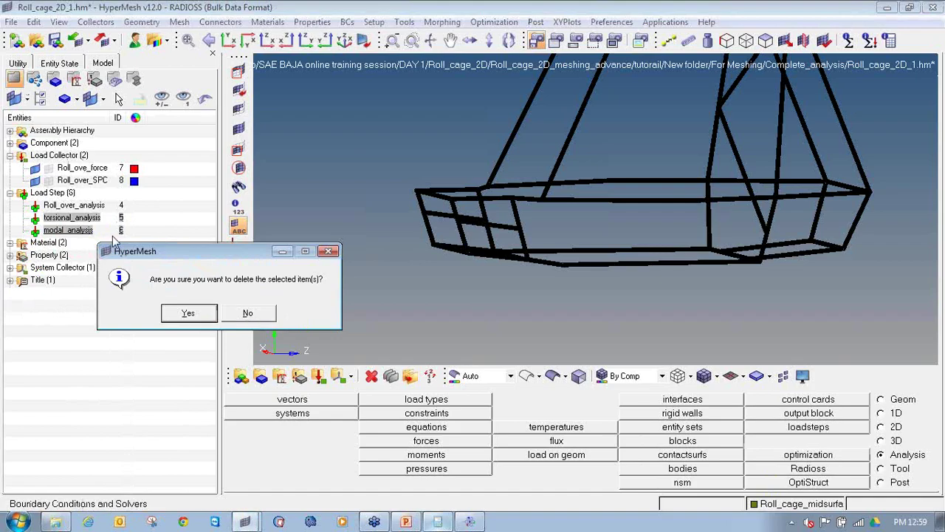
pyautogui.click(181, 313)
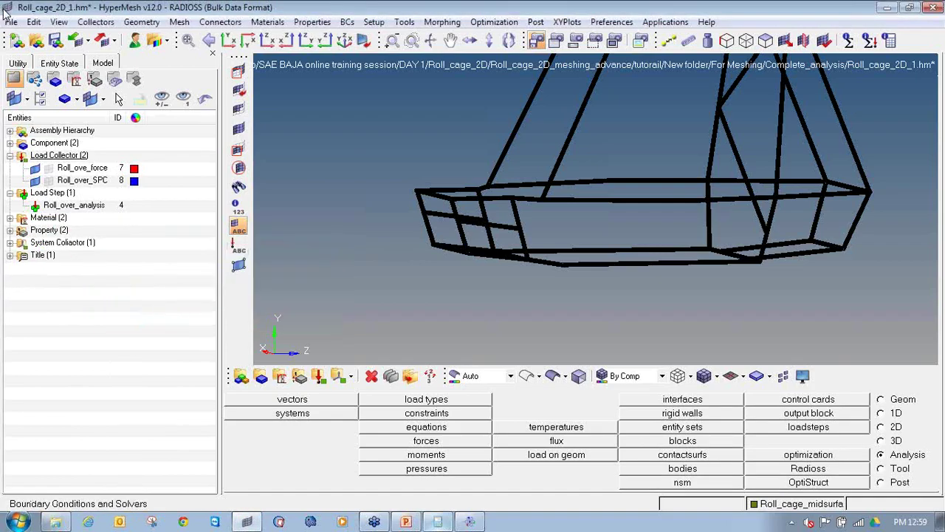
# - Save the roll-over model as Roll_cage_2D_1.hm in a new Roll_over_analysis folder inside For Meshing
pyautogui.click(11, 21)
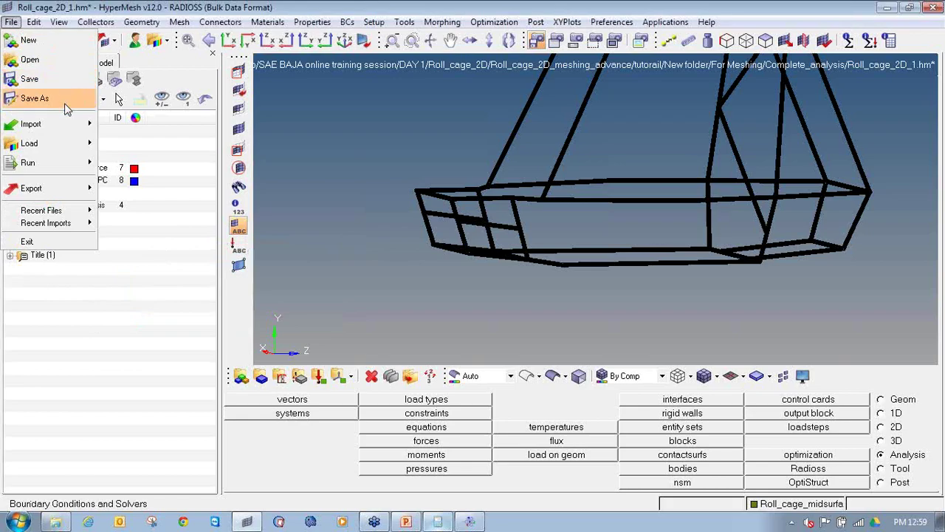
pyautogui.click(65, 108)
pyautogui.click(285, 34)
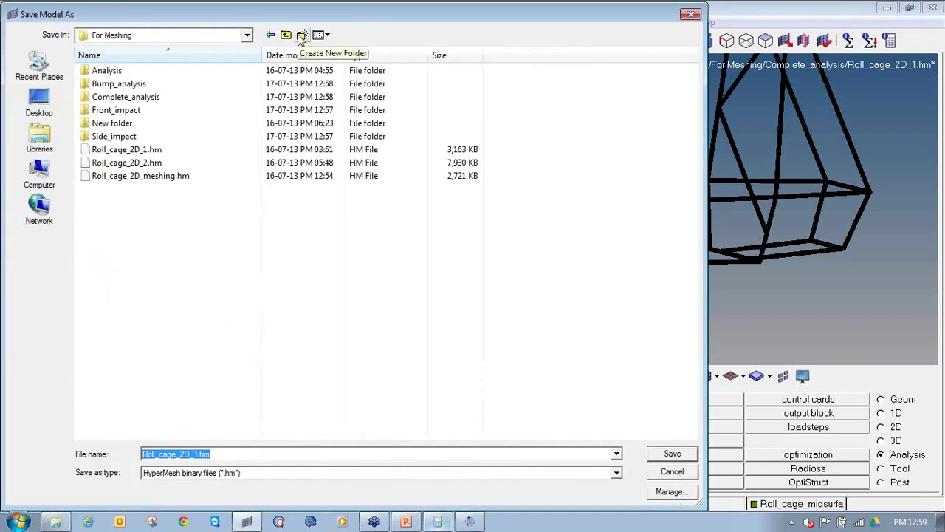
pyautogui.click(302, 39)
pyautogui.moveTo(301, 15); pyautogui.dragTo(498, 27)
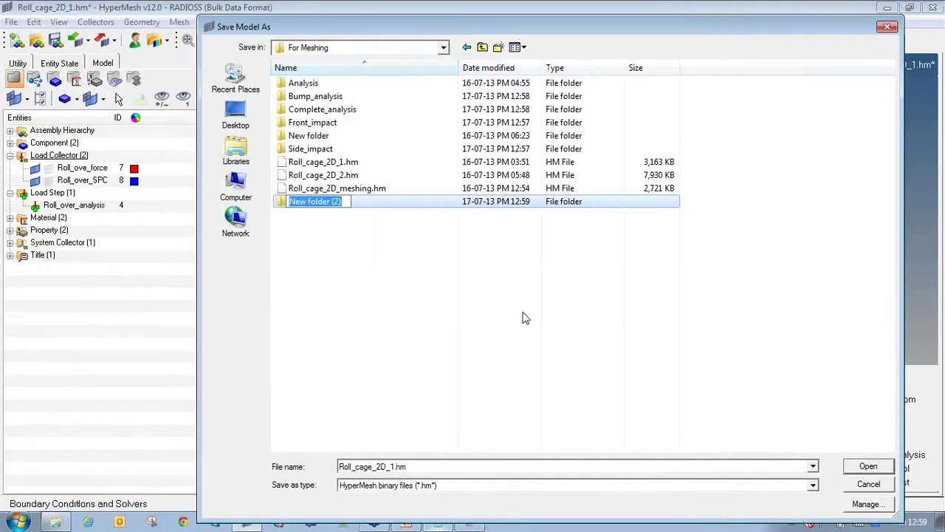
pyautogui.write('Roll')
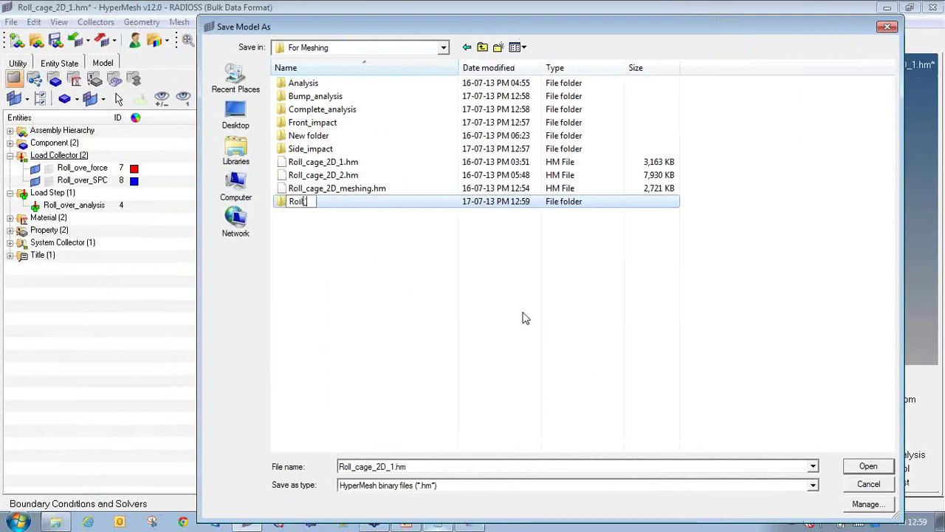
pyautogui.write('_over_analysis')
pyautogui.press('Return')
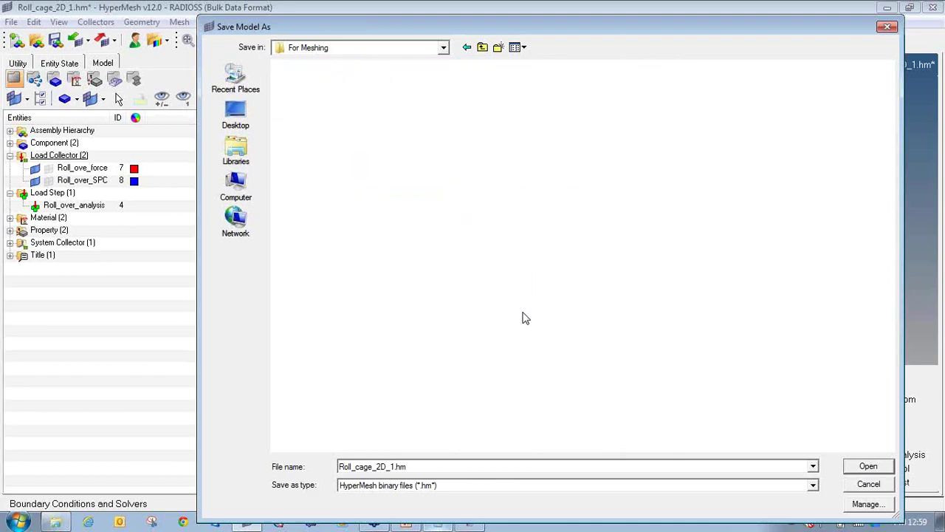
pyautogui.press('Return')
pyautogui.click(865, 466)
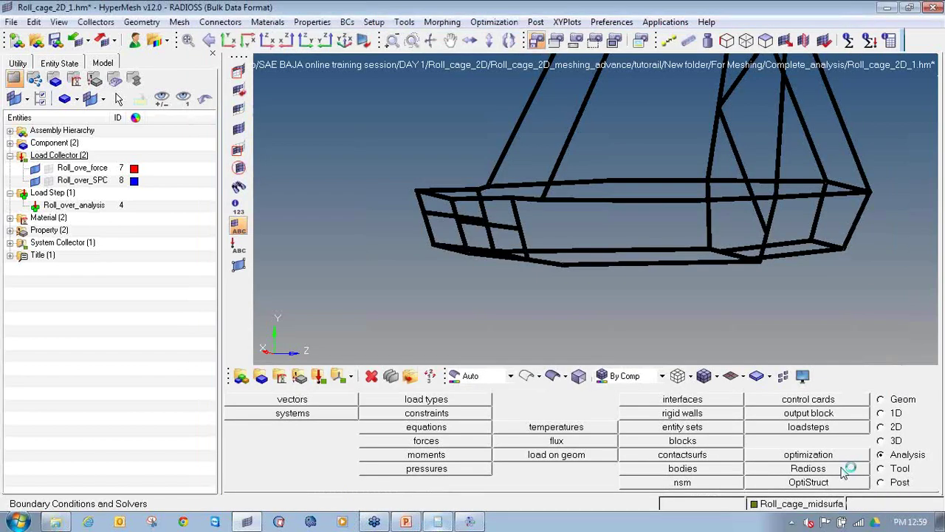
# - Clear the roll-over model and reopen the full Roll_cage_2D_1.hm from the Complete_analysis folder
pyautogui.click(18, 44)
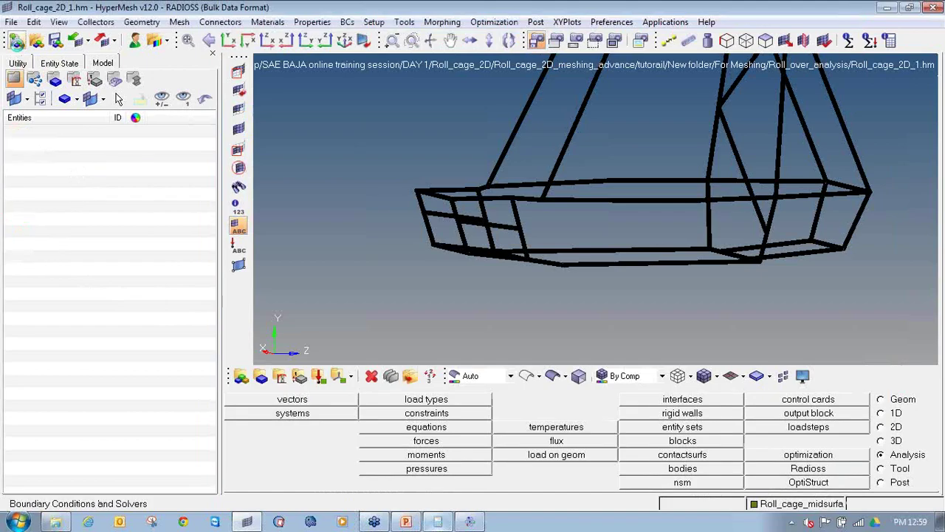
pyautogui.click(36, 41)
pyautogui.click(482, 35)
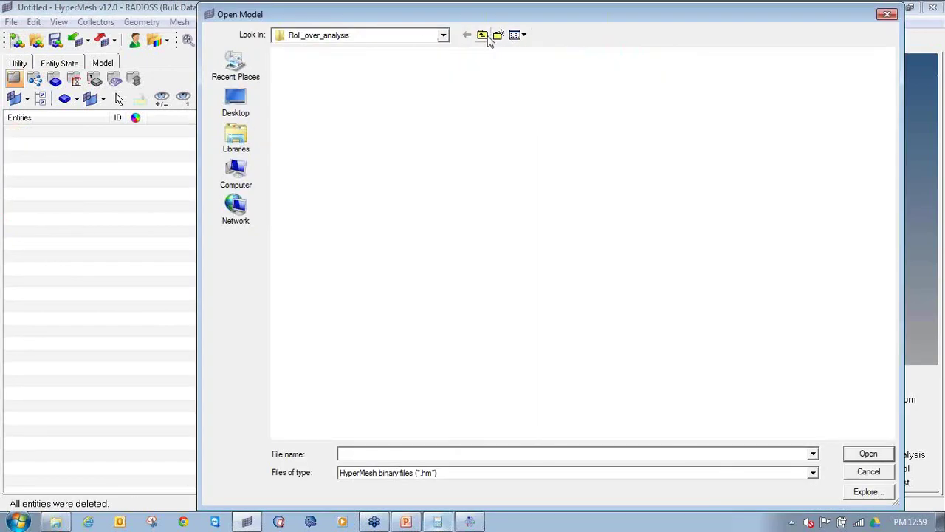
pyautogui.doubleClick(437, 98)
pyautogui.doubleClick(430, 71)
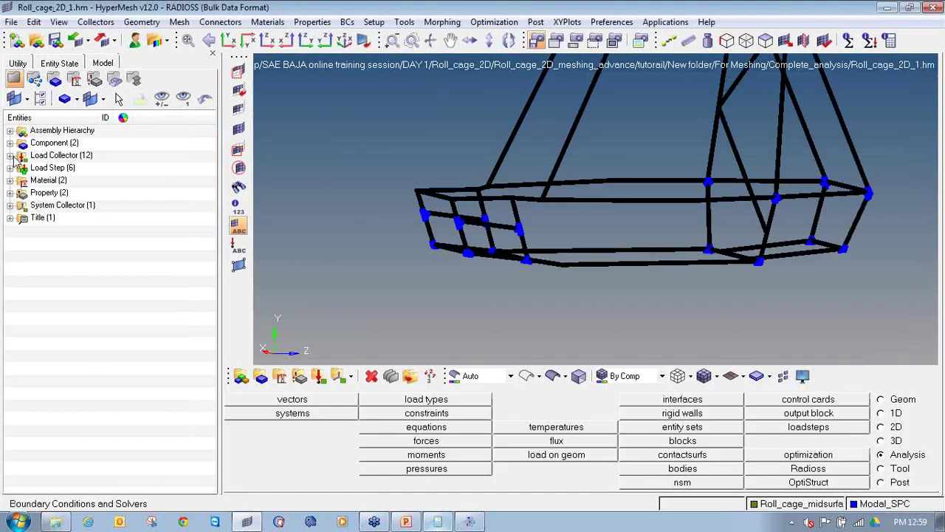
# - Delete the load collectors from Front_impact_force through Roll_over_SPC
pyautogui.click(10, 155)
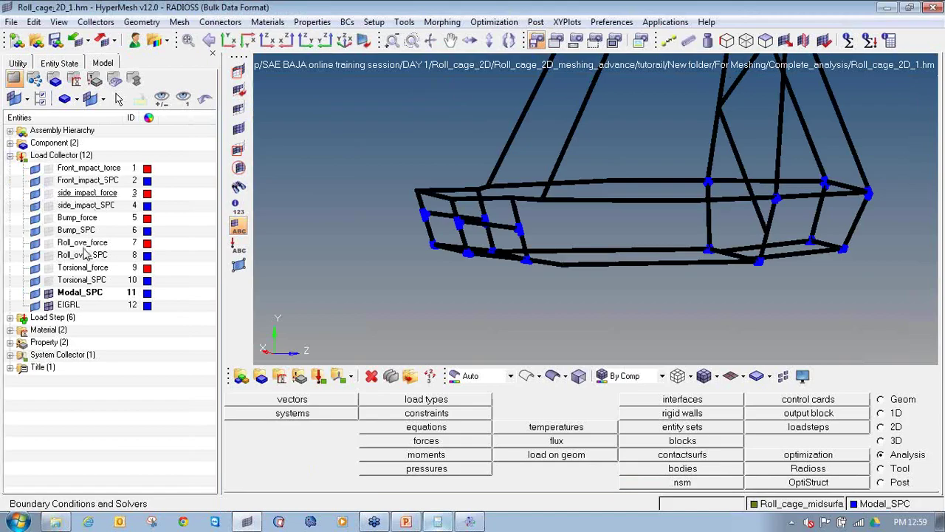
pyautogui.click(90, 169)
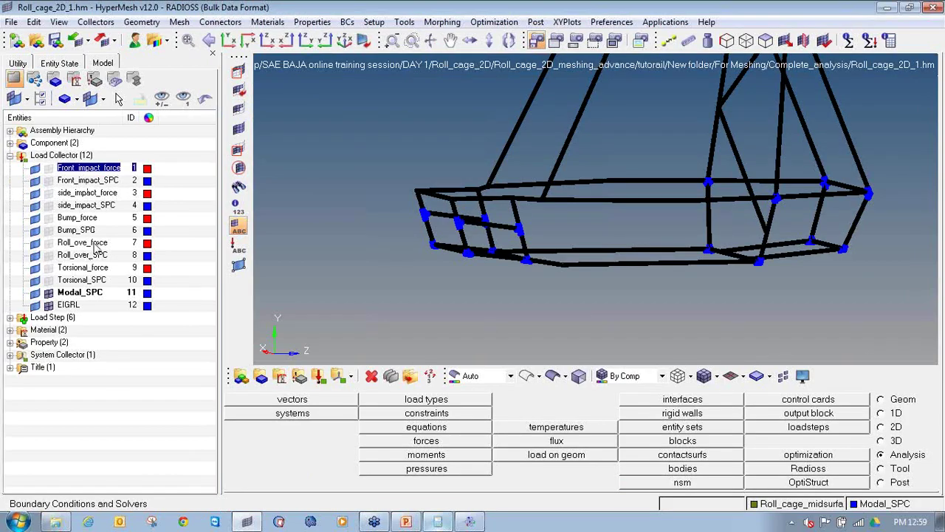
pyautogui.keyDown('shift'); pyautogui.click(95, 255); pyautogui.keyUp('shift')
pyautogui.rightClick(94, 260)
pyautogui.click(126, 244)
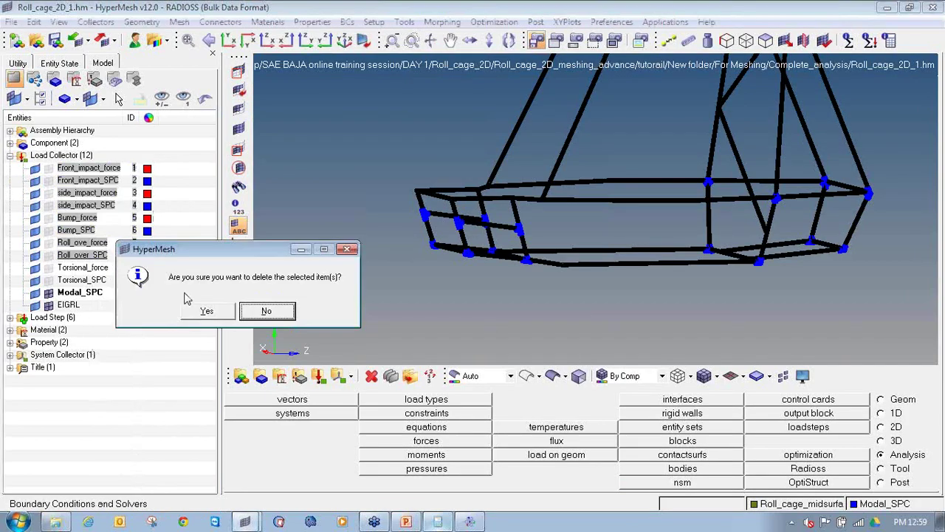
pyautogui.press('Return')
# - Delete the Front_impact, Side_impact, Bump_analysis and Roll_over_analysis load steps
pyautogui.click(9, 217)
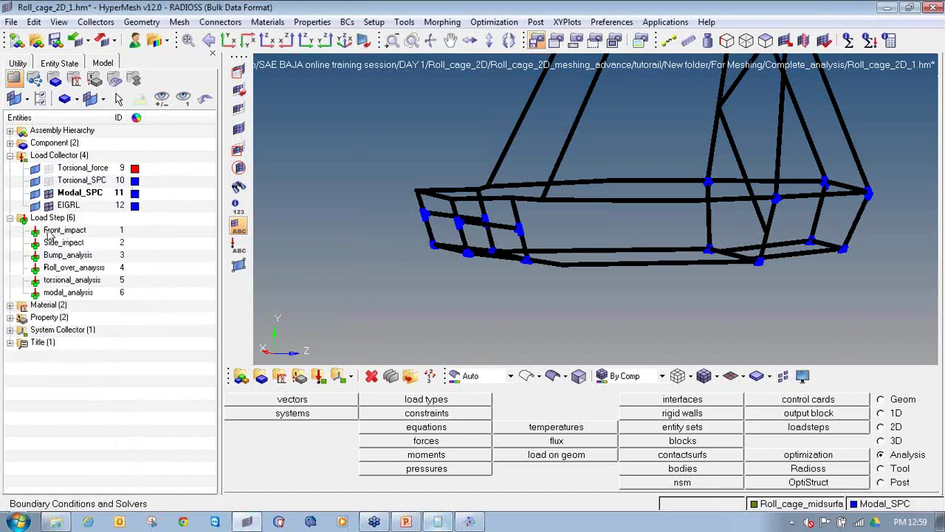
pyautogui.click(59, 230)
pyautogui.keyDown('shift'); pyautogui.click(74, 268); pyautogui.keyUp('shift')
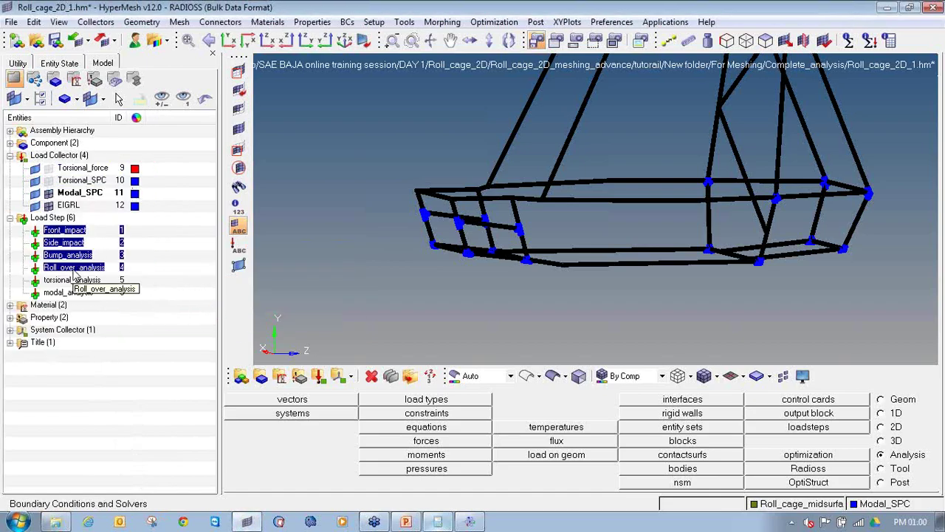
pyautogui.rightClick(74, 269)
pyautogui.click(100, 241)
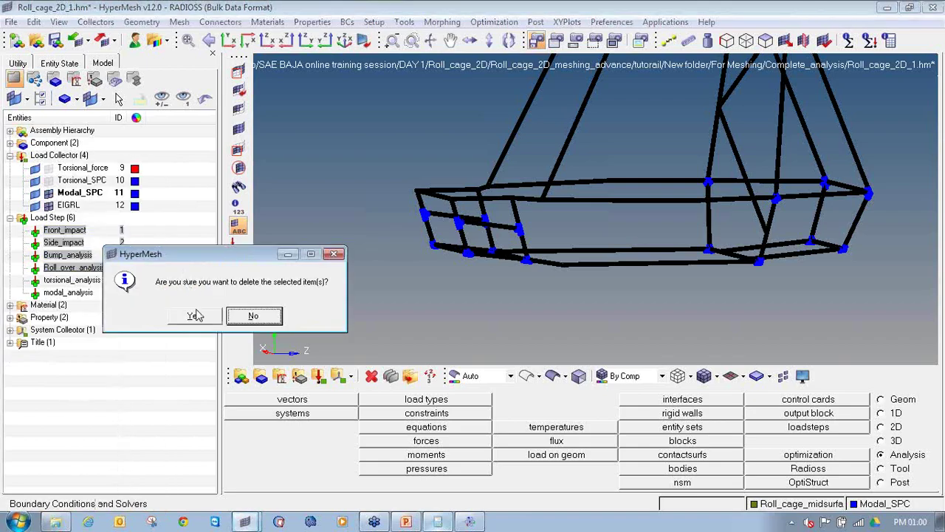
pyautogui.click(194, 316)
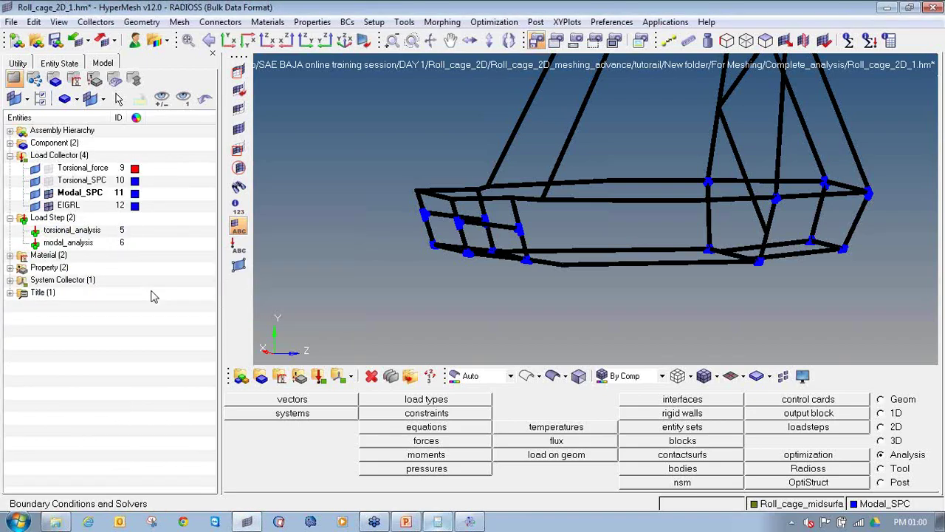
# - Delete the modal_analysis load step and the Modal_SPC and EIGRL load collectors, keeping only the torsional entities
pyautogui.rightClick(67, 246)
pyautogui.click(111, 243)
pyautogui.click(184, 314)
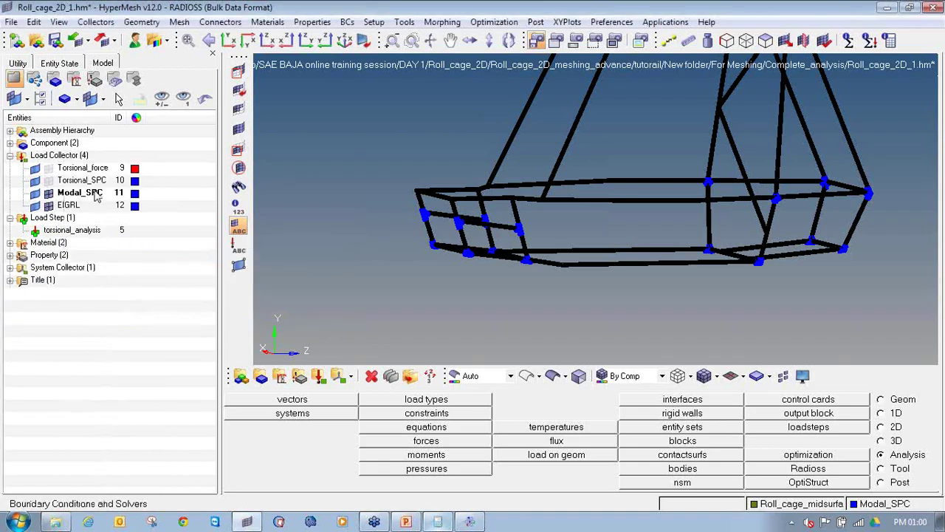
pyautogui.click(96, 194)
pyautogui.keyDown('shift'); pyautogui.click(74, 206); pyautogui.keyUp('shift')
pyautogui.rightClick(74, 206)
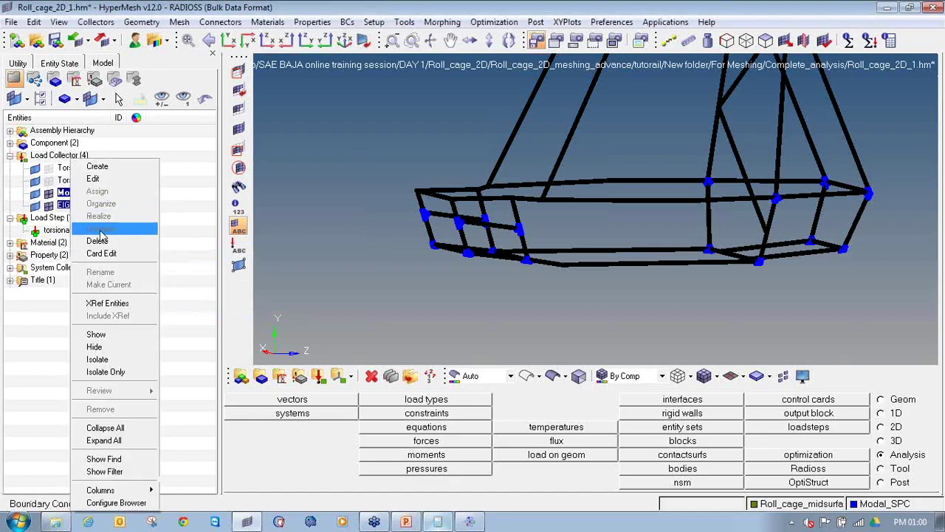
pyautogui.click(99, 241)
pyautogui.click(190, 313)
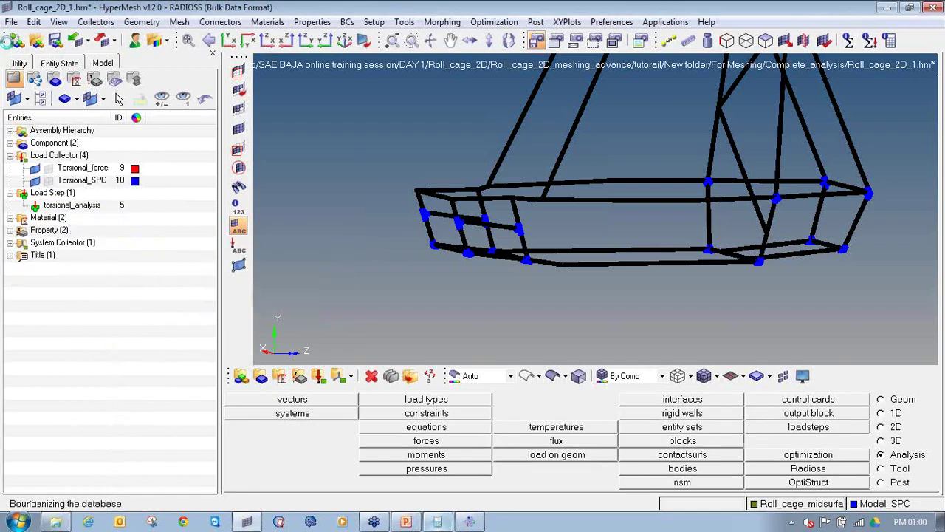
# - Save the torsional model as Roll_cage_2D_1.hm in a new Torsional_analysis folder inside For Meshing
pyautogui.click(11, 21)
pyautogui.click(44, 94)
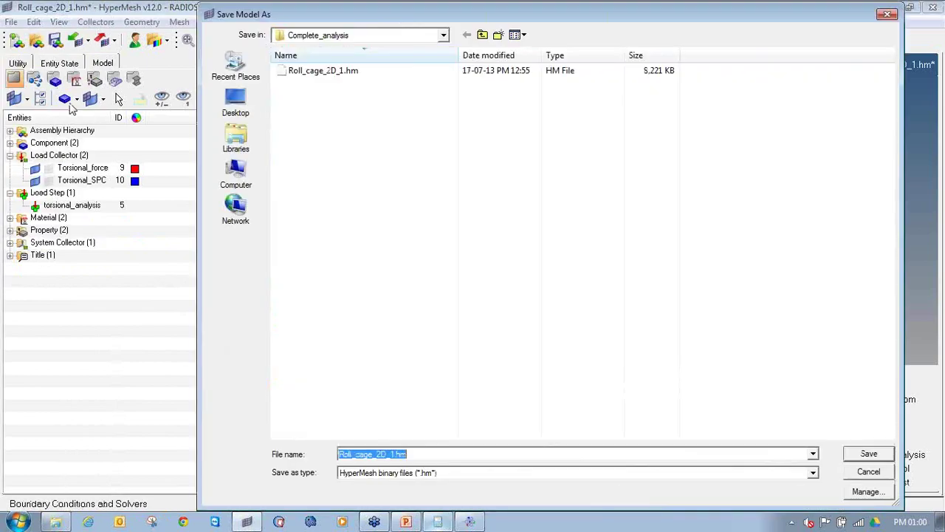
pyautogui.click(482, 34)
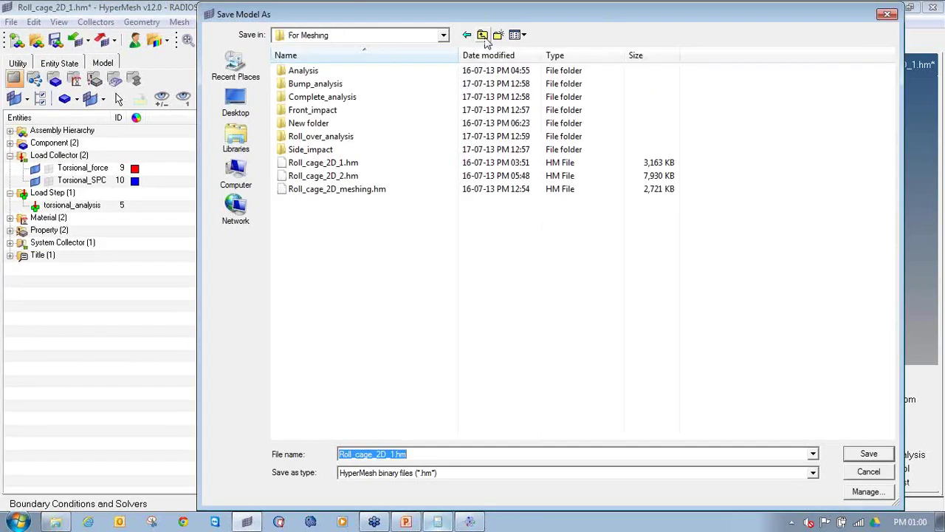
pyautogui.click(497, 35)
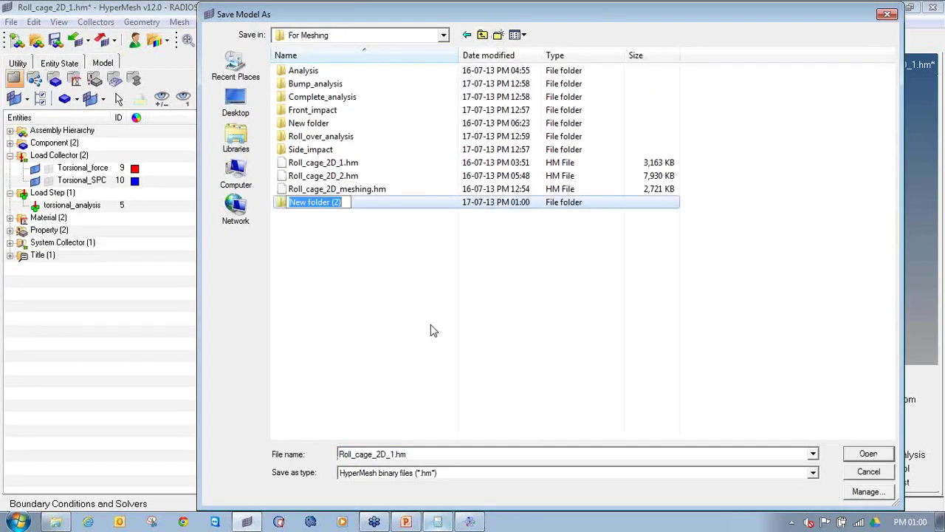
pyautogui.write('Torsi')
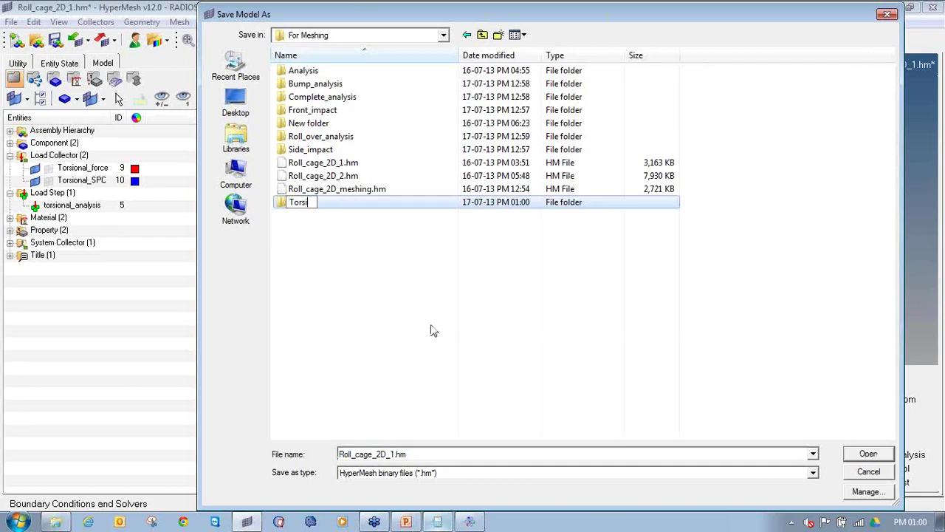
pyautogui.write('onal_analysis')
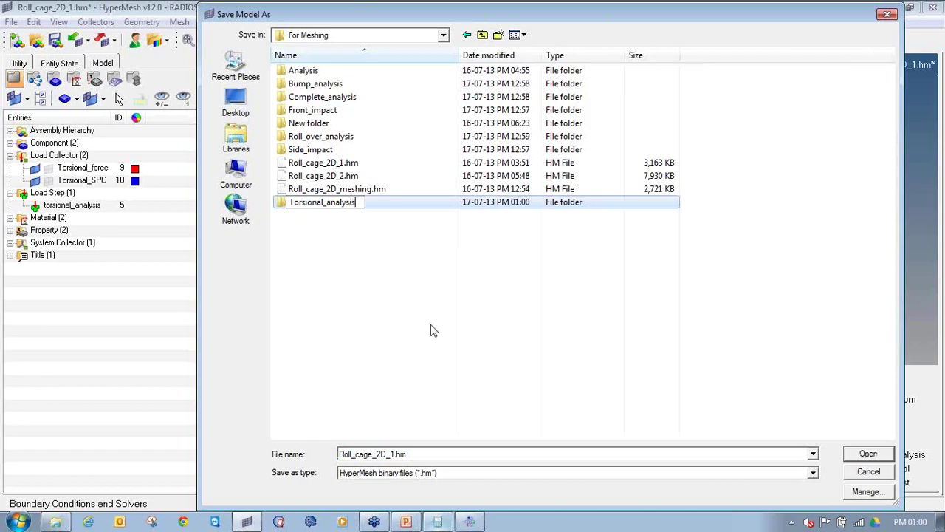
pyautogui.press('Return')
pyautogui.press('Return')
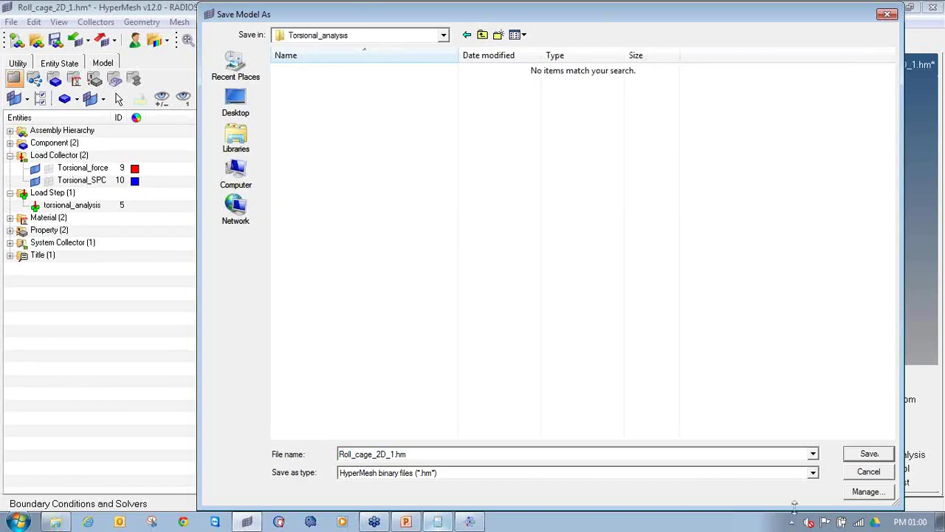
pyautogui.click(851, 455)
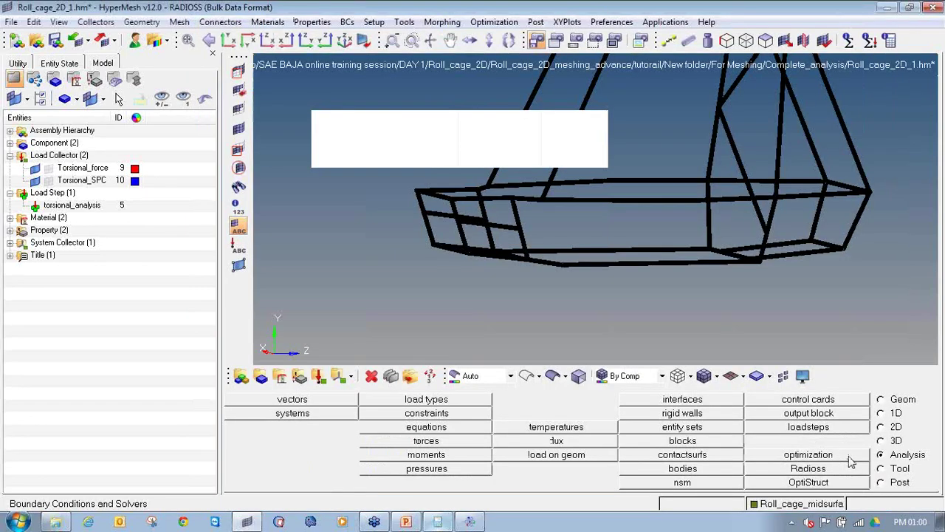
# - Clear the torsional model and reopen the full Roll_cage_2D_1.hm from the Complete_analysis folder
pyautogui.click(16, 40)
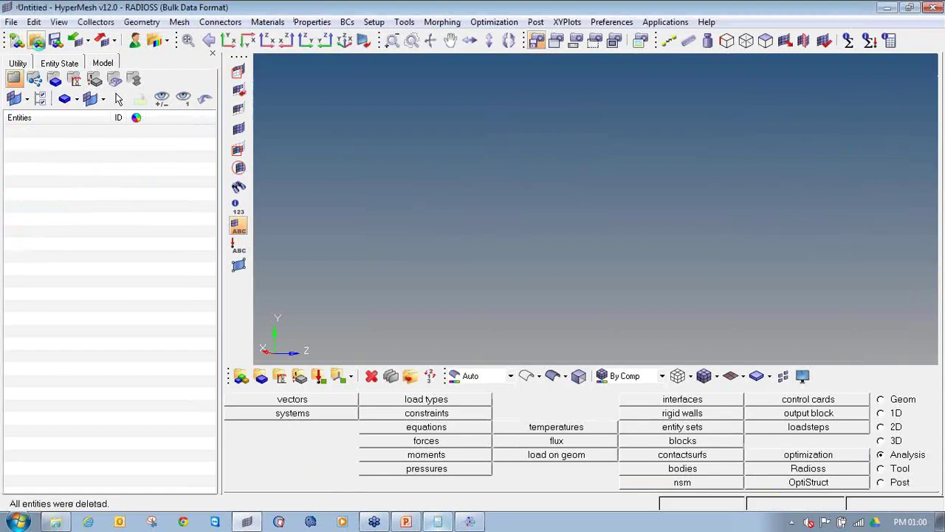
pyautogui.click(35, 40)
pyautogui.click(485, 36)
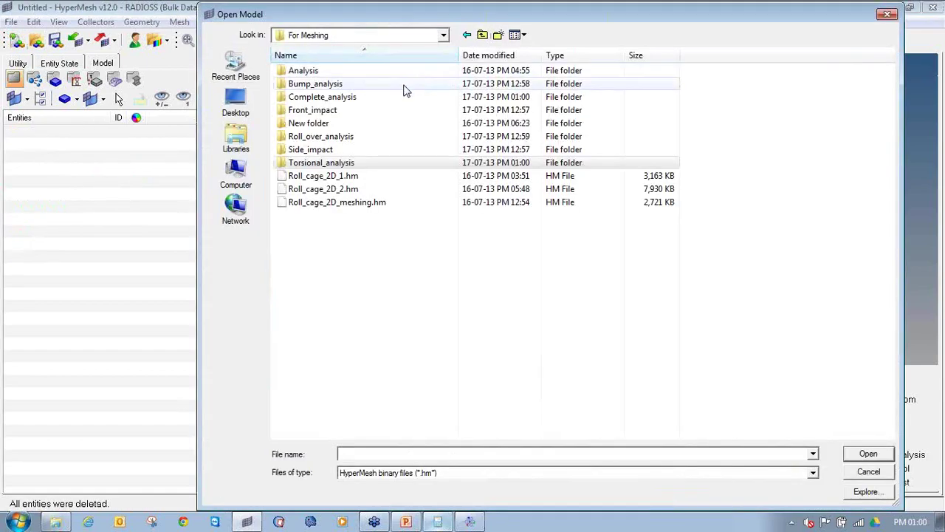
pyautogui.doubleClick(376, 98)
pyautogui.doubleClick(369, 73)
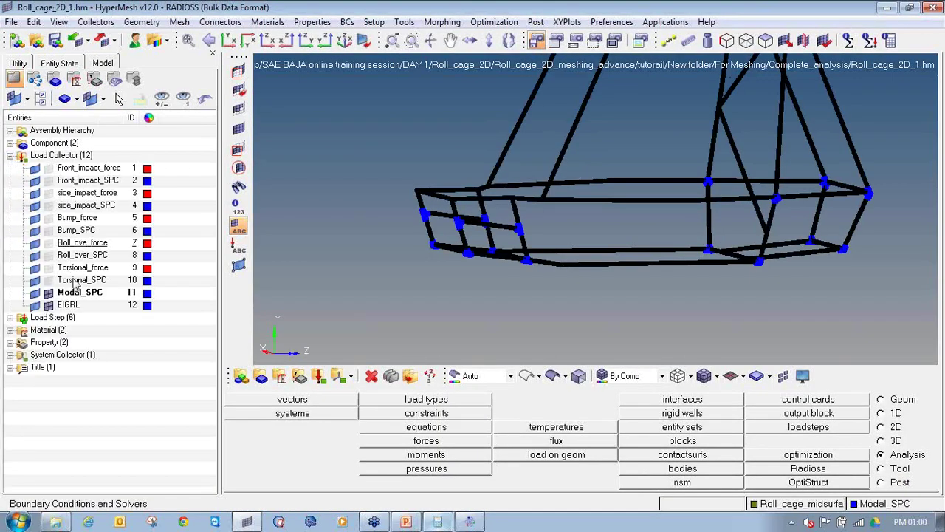
# - Delete the load collectors from Front_impact_force through Torsional_SPC, keeping only Modal_SPC and EIGRL
pyautogui.click(76, 280)
pyautogui.keyDown('shift'); pyautogui.click(81, 168); pyautogui.keyUp('shift')
pyautogui.rightClick(84, 203)
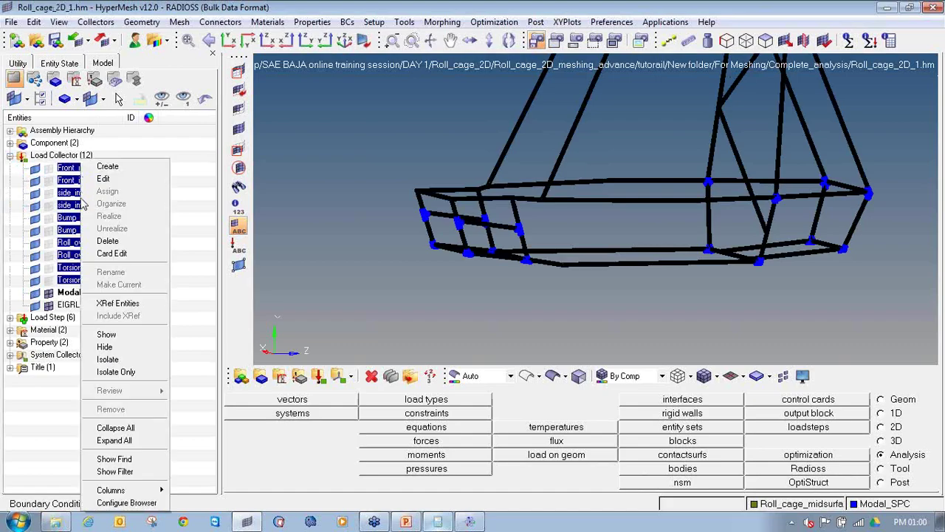
pyautogui.click(107, 240)
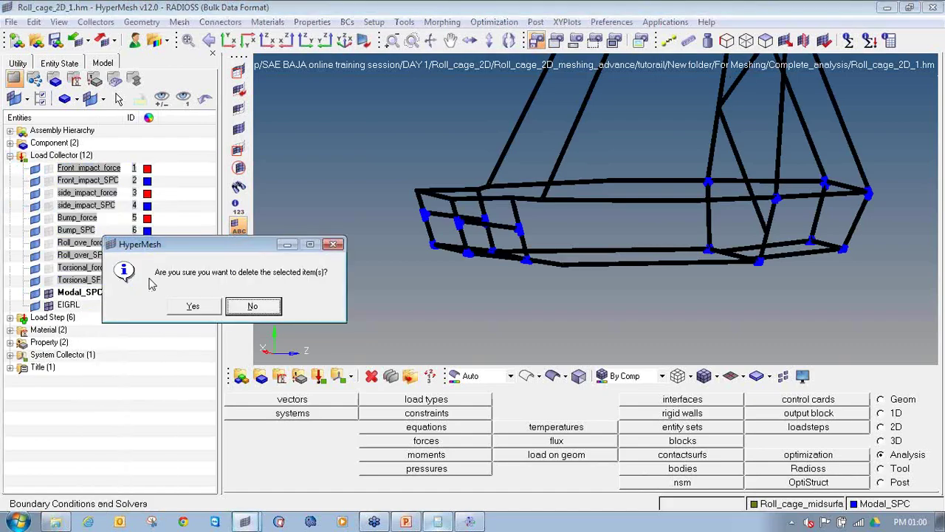
pyautogui.click(191, 308)
# - Delete the load steps from Front_impact through torsional_analysis, keeping only modal_analysis
pyautogui.click(10, 193)
pyautogui.click(57, 205)
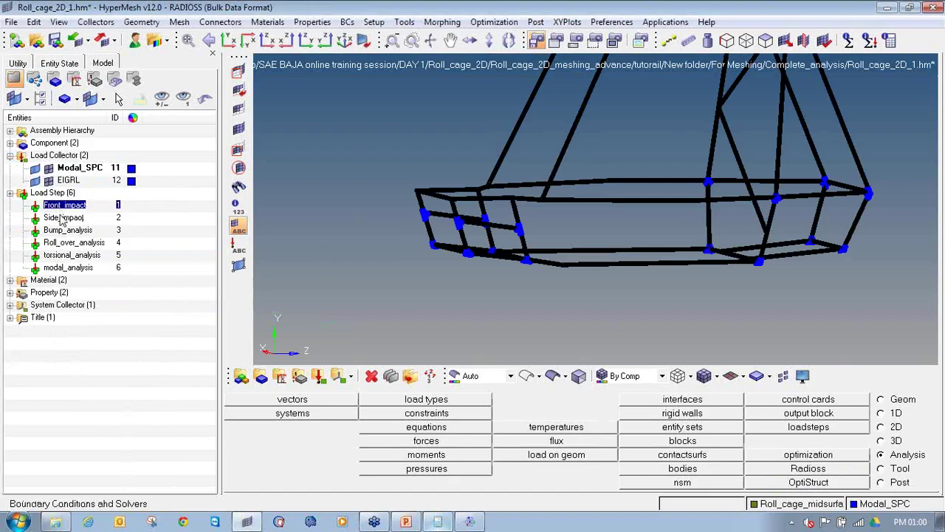
pyautogui.keyDown('shift'); pyautogui.click(70, 255); pyautogui.keyUp('shift')
pyautogui.rightClick(70, 255)
pyautogui.click(88, 241)
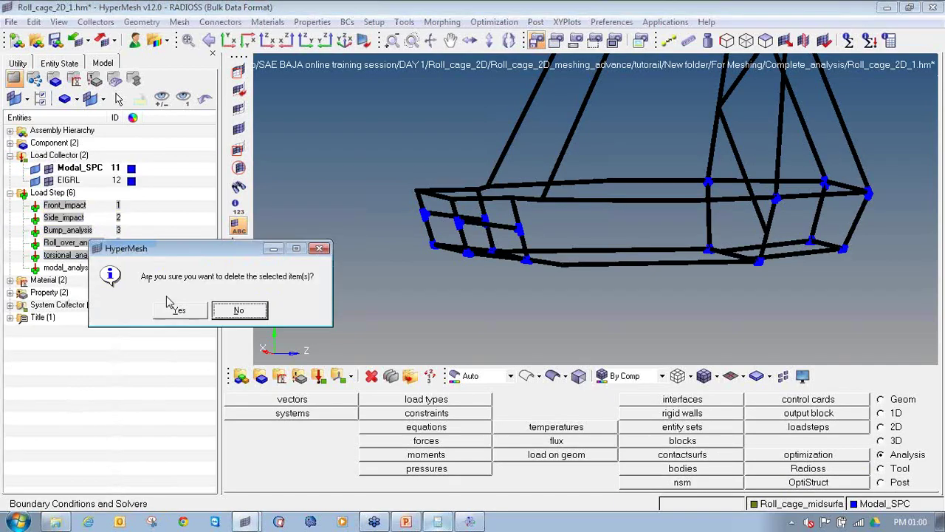
pyautogui.click(180, 309)
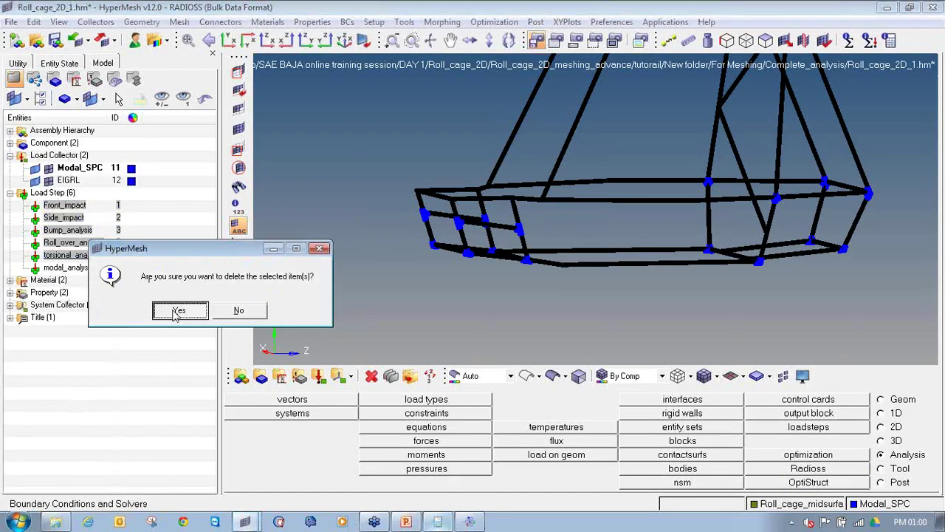
# - Save the modal model as Roll_cage_2D_1.hm in a new Modal_analysis folder inside For Meshing
pyautogui.click(11, 21)
pyautogui.click(33, 95)
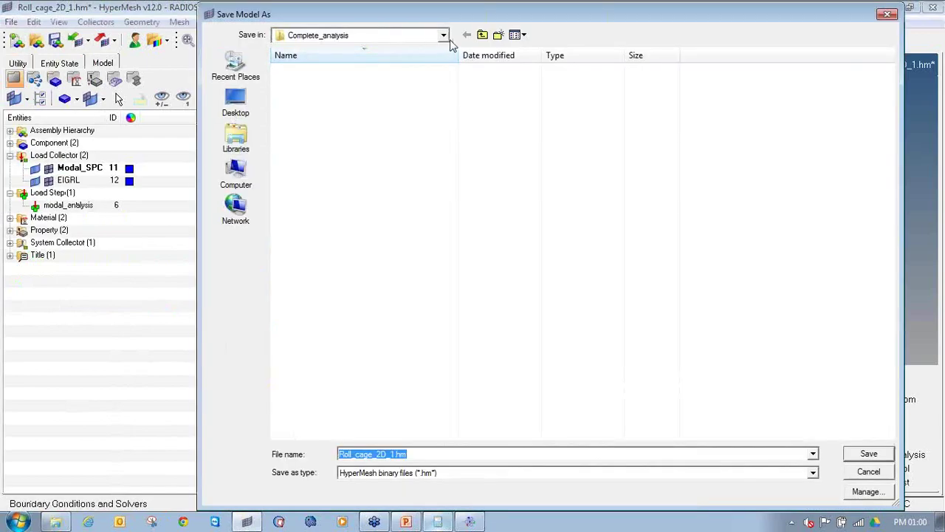
pyautogui.click(482, 34)
pyautogui.click(499, 35)
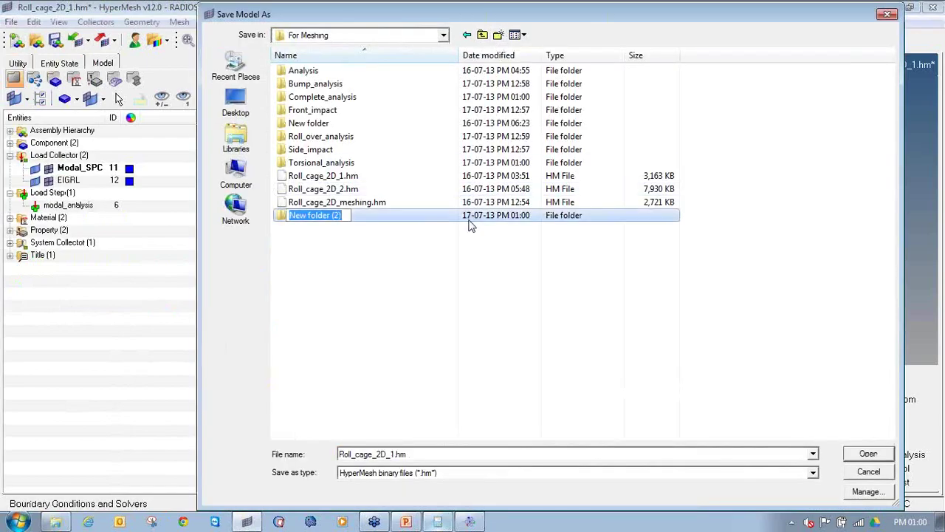
pyautogui.write('Modal_')
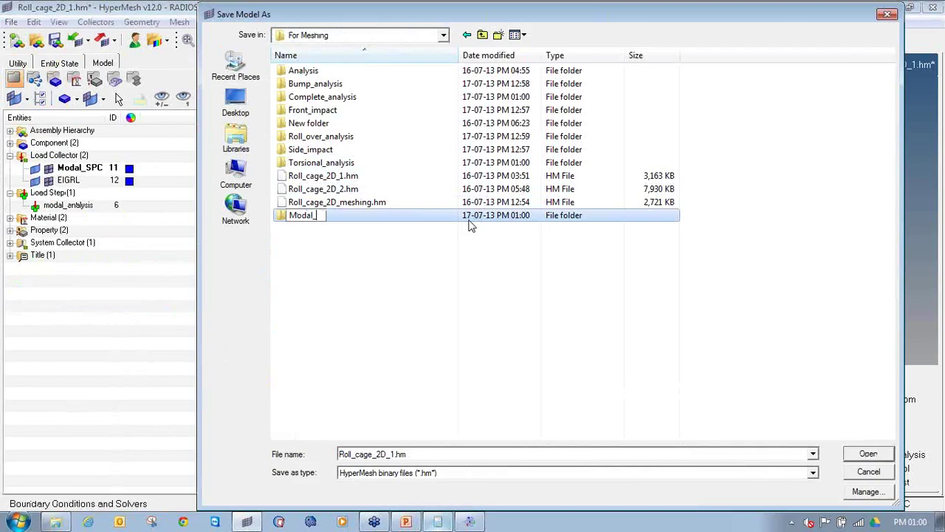
pyautogui.write('analysis')
pyautogui.press('Return')
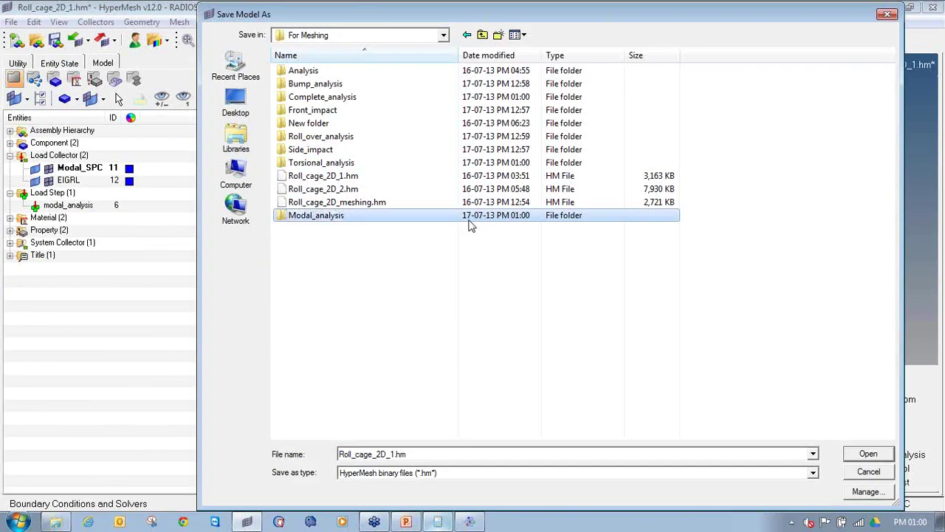
pyautogui.press('Return')
pyautogui.click(869, 453)
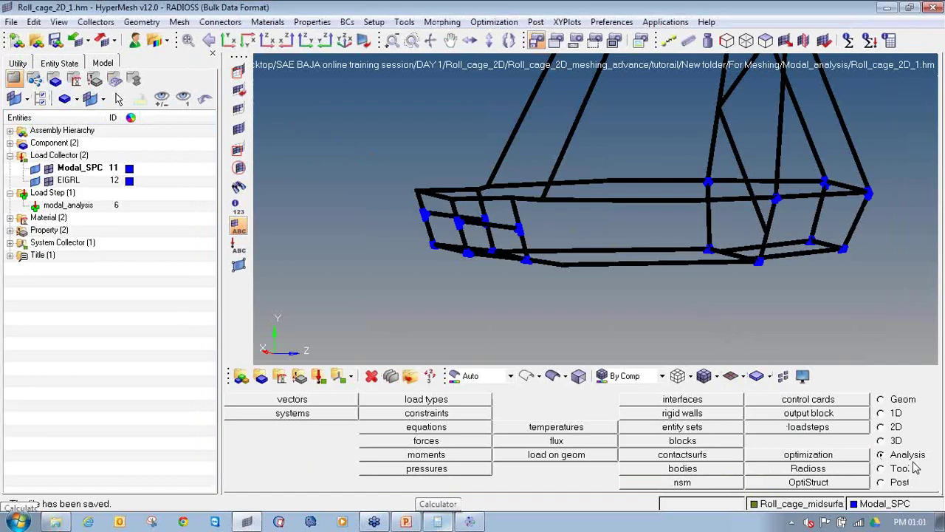
# - Run the Radioss analysis on the modal model's Roll_cage_2D_1.fem and bring up the solver progress
pyautogui.click(854, 470)
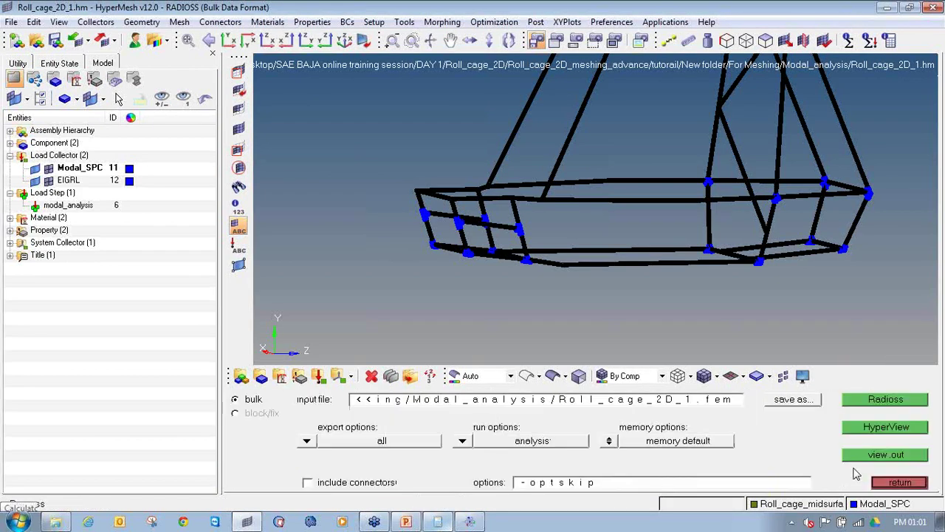
pyautogui.click(869, 400)
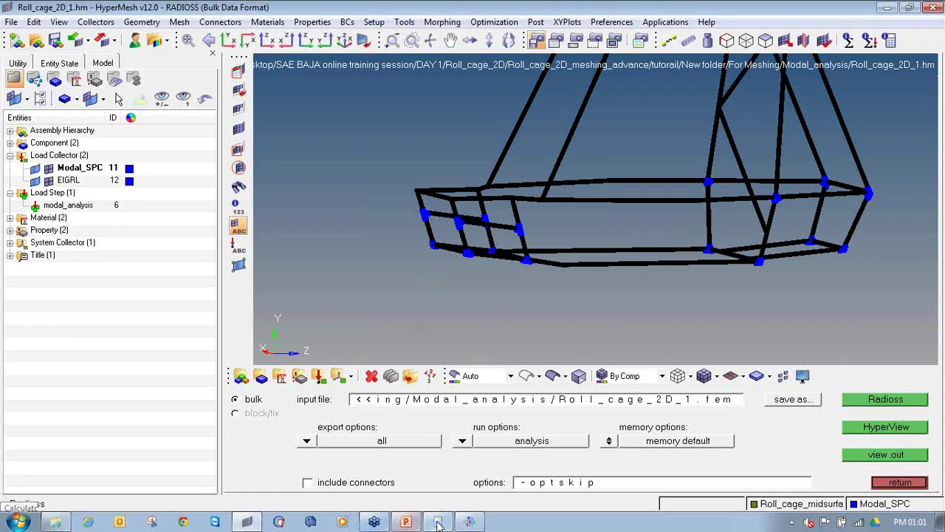
pyautogui.click(468, 523)
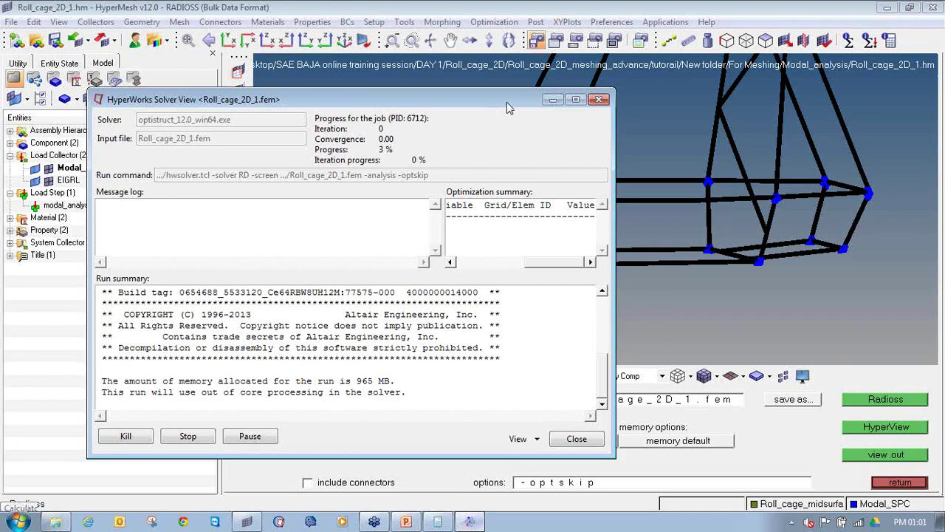
# - Rearrange the two overlapping solver view windows so the progress of both jobs can be read
pyautogui.click(935, 31)
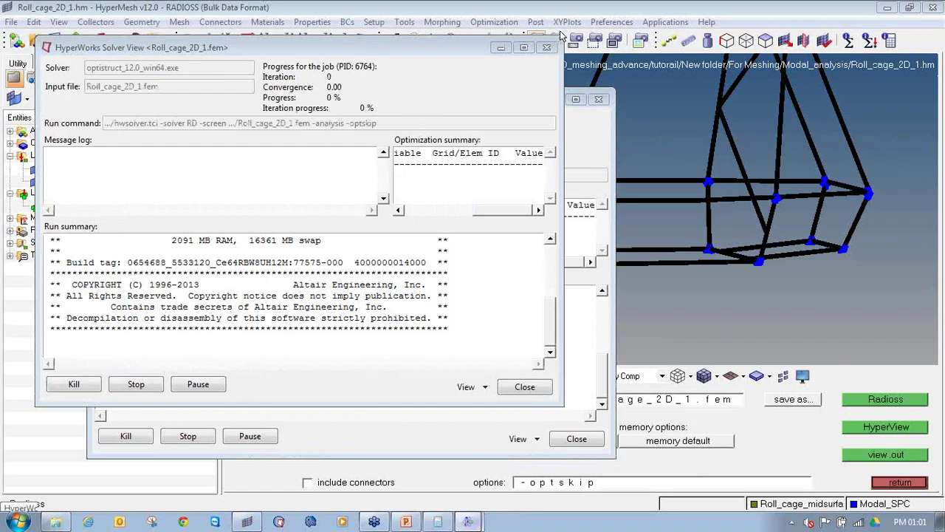
pyautogui.moveTo(445, 57); pyautogui.dragTo(563, 204)
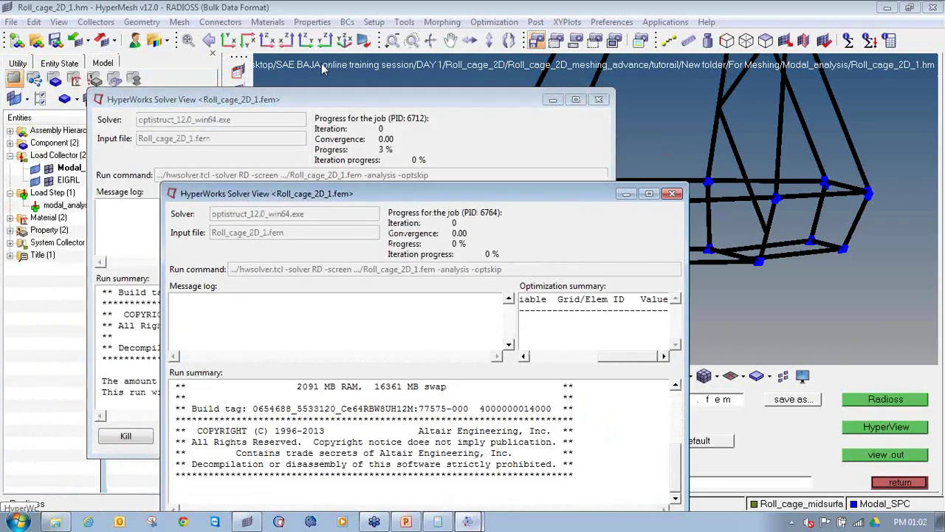
pyautogui.moveTo(330, 103); pyautogui.dragTo(243, 16)
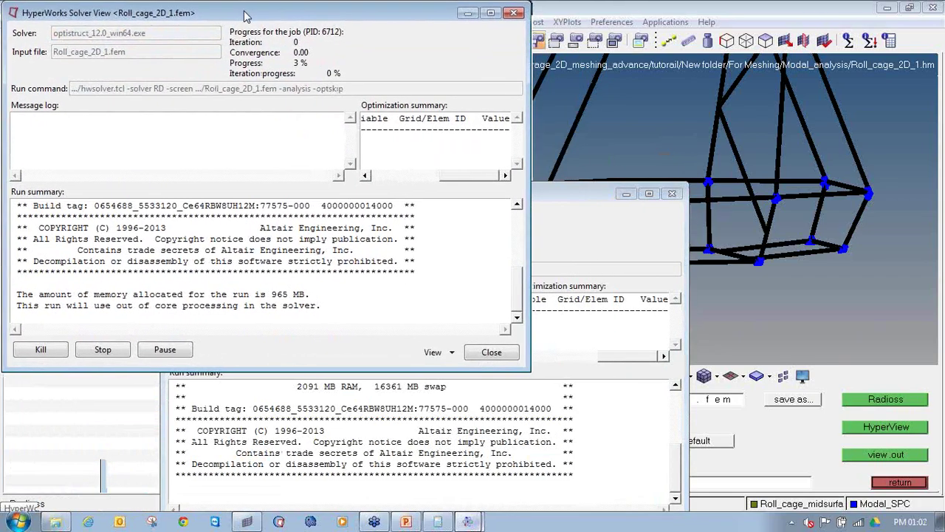
pyautogui.moveTo(556, 194); pyautogui.dragTo(619, 125)
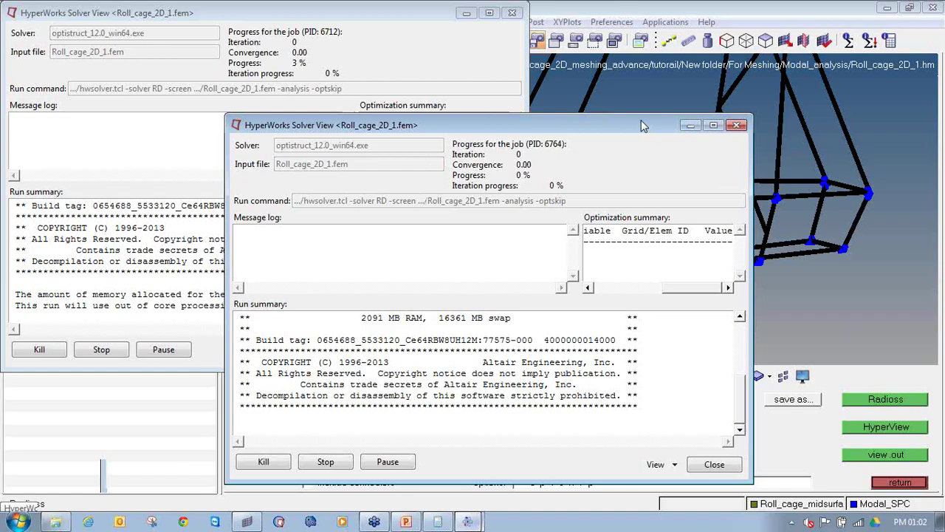
pyautogui.moveTo(643, 126); pyautogui.dragTo(488, 148)
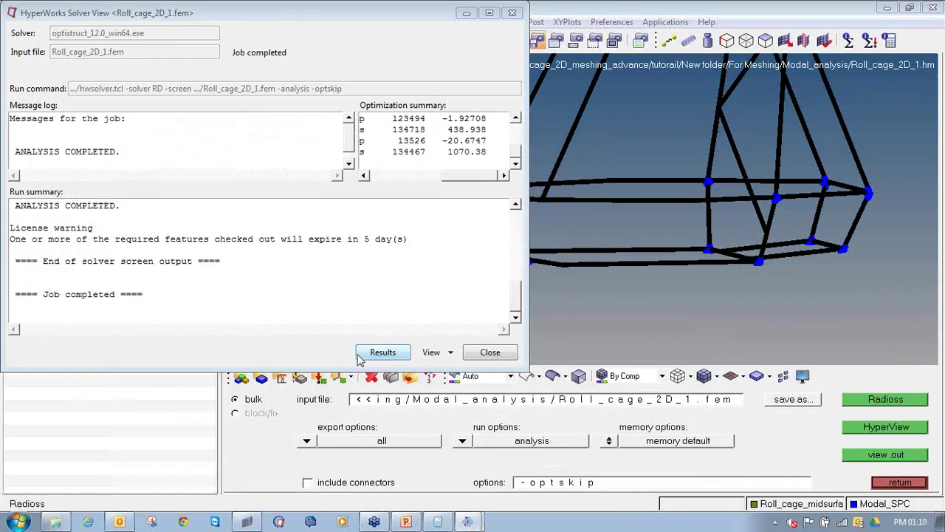
# - Open the completed job's results in HyperView, then close the solver view and message log and enlarge the results window
pyautogui.click(377, 353)
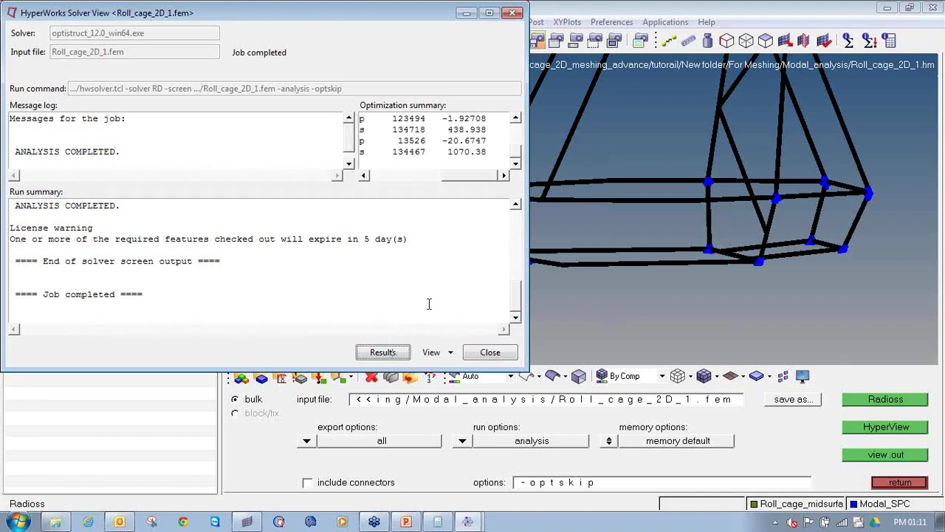
pyautogui.click(466, 14)
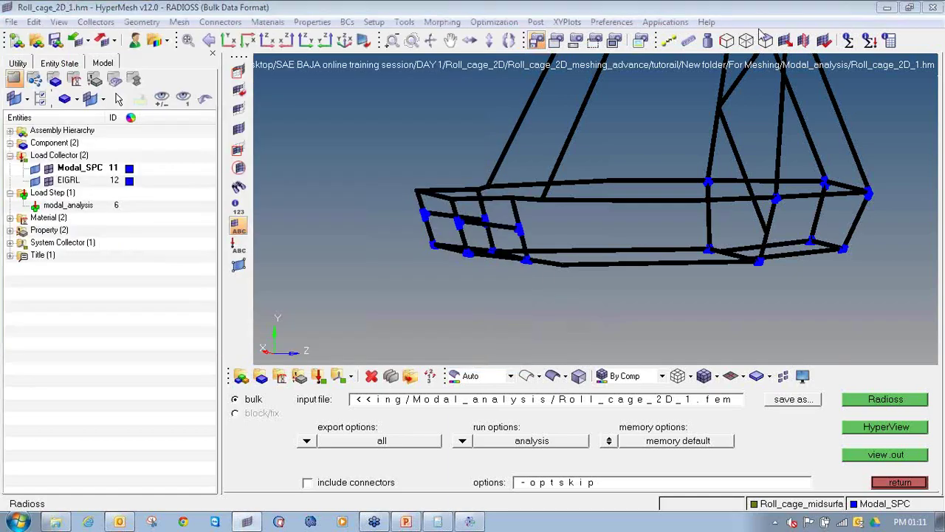
pyautogui.rightClick(120, 523)
pyautogui.click(131, 497)
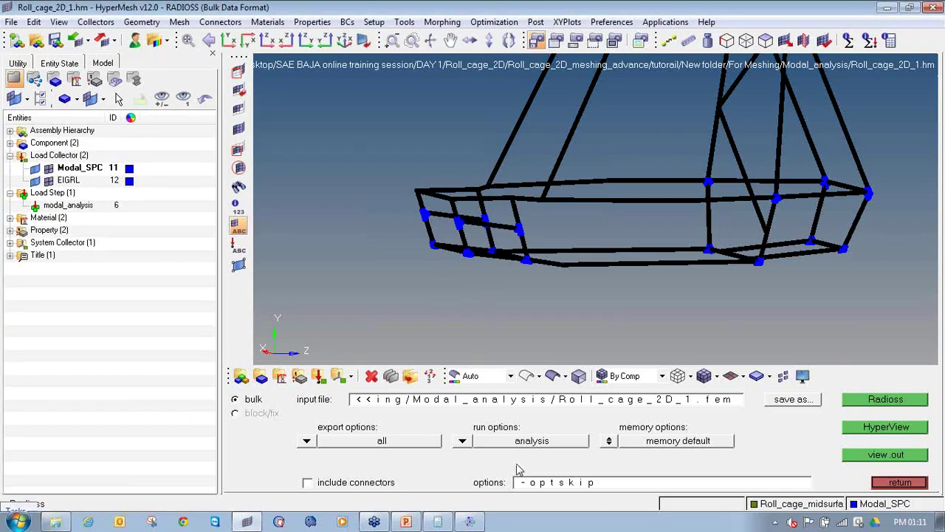
pyautogui.moveTo(470, 521)
pyautogui.click(480, 492)
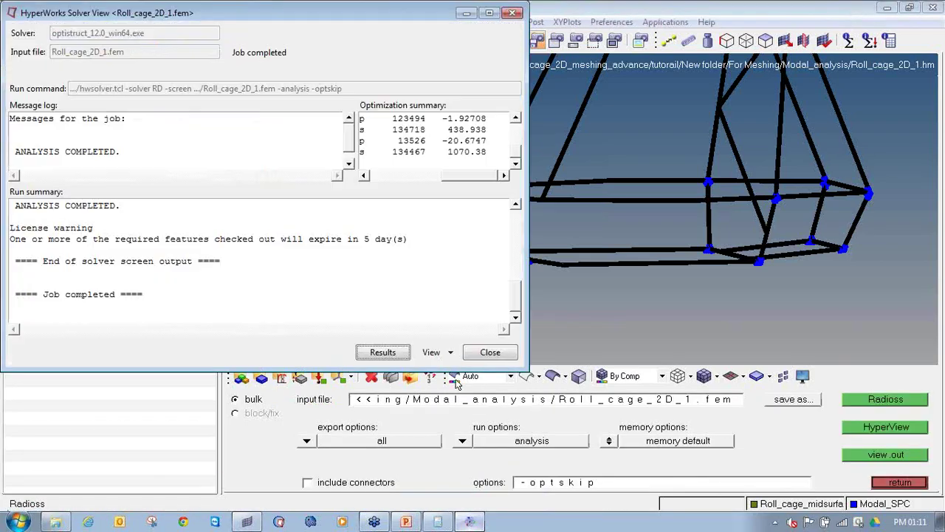
pyautogui.click(589, 419)
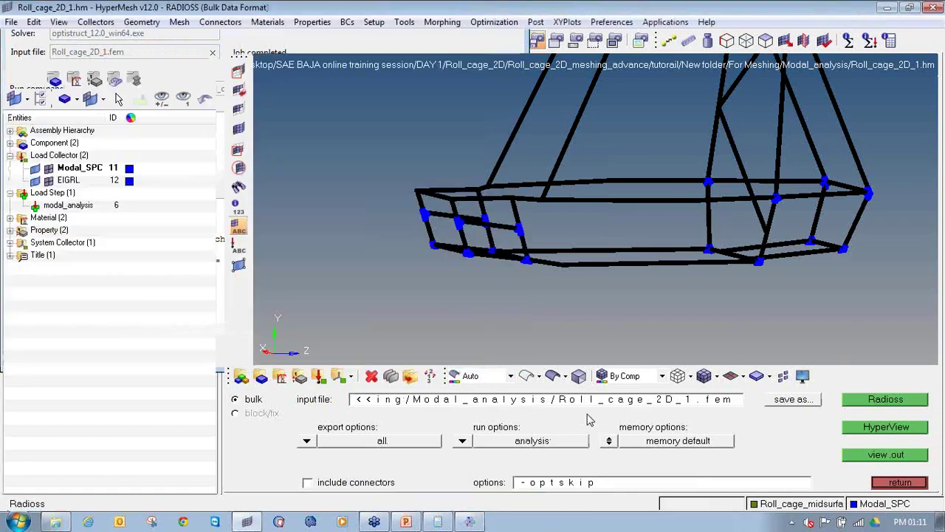
pyautogui.click(472, 522)
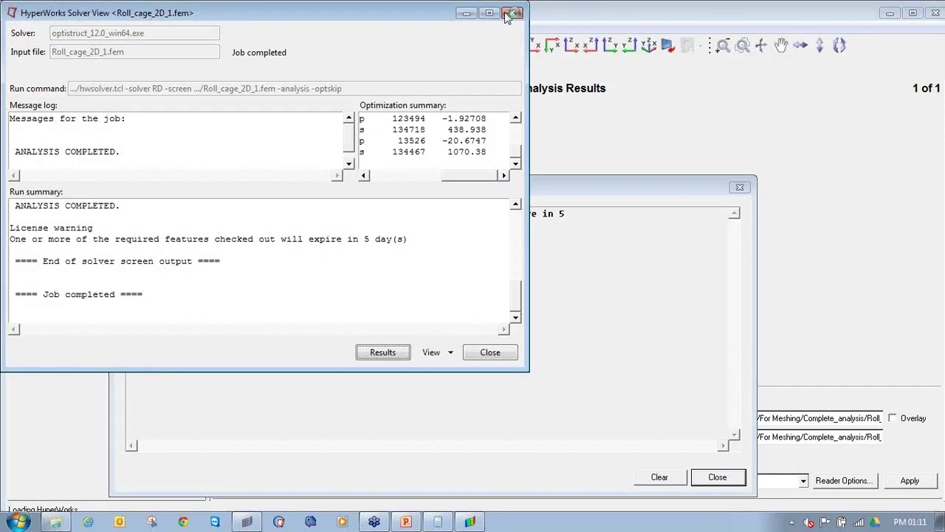
pyautogui.click(517, 15)
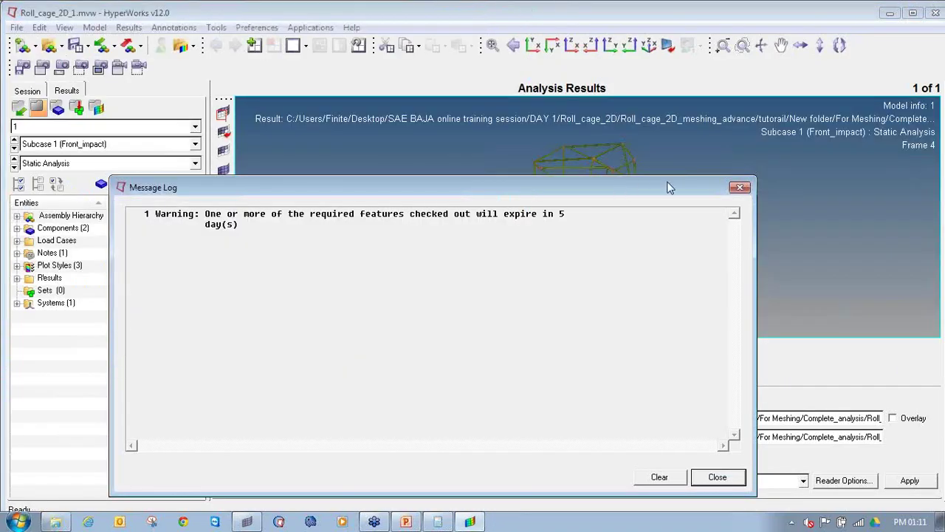
pyautogui.click(740, 190)
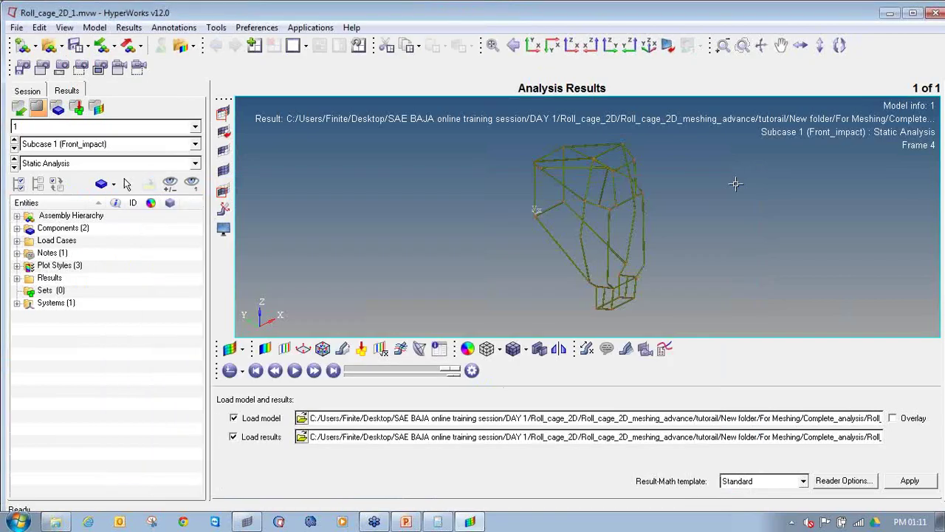
pyautogui.click(913, 14)
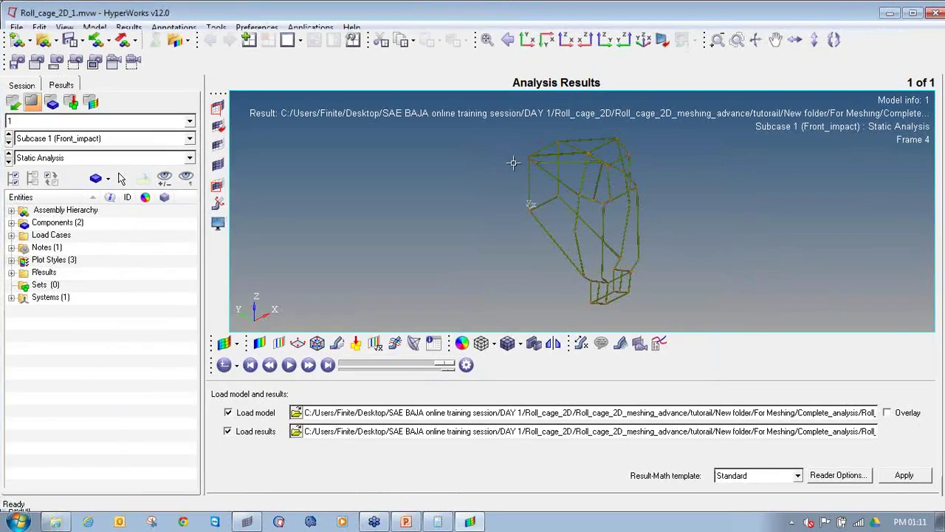
# - Examine the roll cage model in HyperView from several angles, including its front frame members and joints up close
pyautogui.keyDown('ctrl'); pyautogui.moveTo(605, 159); pyautogui.dragTo(612, 217); pyautogui.keyUp('ctrl')
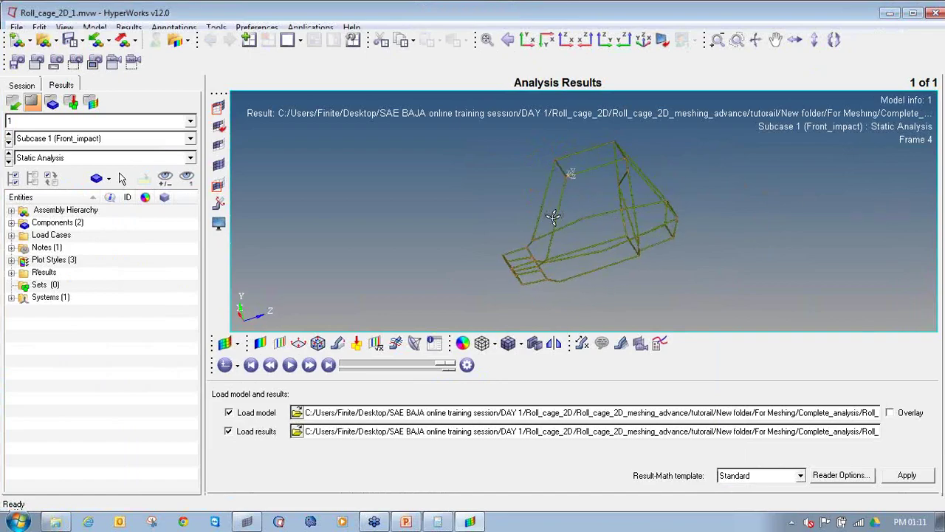
pyautogui.keyDown('ctrl'); pyautogui.moveTo(553, 216); pyautogui.dragTo(598, 188); pyautogui.keyUp('ctrl')
pyautogui.keyDown('ctrl'); pyautogui.scroll(3, 553, 270); pyautogui.keyUp('ctrl')
pyautogui.keyDown('ctrl'); pyautogui.moveTo(553, 271); pyautogui.dragTo(488, 249, button='right'); pyautogui.keyUp('ctrl')
pyautogui.keyDown('ctrl'); pyautogui.scroll(2, 464, 239); pyautogui.keyUp('ctrl')
pyautogui.keyDown('ctrl'); pyautogui.scroll(-5, 469, 241); pyautogui.keyUp('ctrl')
pyautogui.keyDown('ctrl'); pyautogui.scroll(3, 436, 243); pyautogui.keyUp('ctrl')
pyautogui.keyDown('ctrl'); pyautogui.moveTo(493, 274); pyautogui.dragTo(392, 222); pyautogui.keyUp('ctrl')
pyautogui.keyDown('ctrl'); pyautogui.scroll(5, 379, 228); pyautogui.keyUp('ctrl')
pyautogui.keyDown('ctrl'); pyautogui.scroll(3, 339, 210); pyautogui.keyUp('ctrl')
pyautogui.keyDown('ctrl'); pyautogui.scroll(-4, 338, 207); pyautogui.keyUp('ctrl')
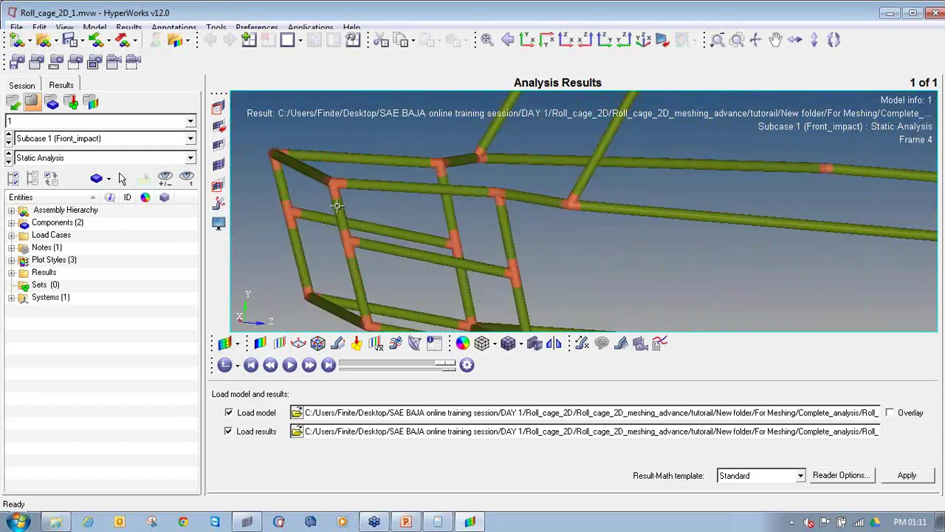
pyautogui.keyDown('ctrl'); pyautogui.moveTo(339, 207); pyautogui.dragTo(367, 229, button='right'); pyautogui.keyUp('ctrl')
pyautogui.keyDown('ctrl'); pyautogui.scroll(-5, 367, 231); pyautogui.keyUp('ctrl')
pyautogui.keyDown('ctrl'); pyautogui.moveTo(367, 231); pyautogui.dragTo(390, 268); pyautogui.keyUp('ctrl')
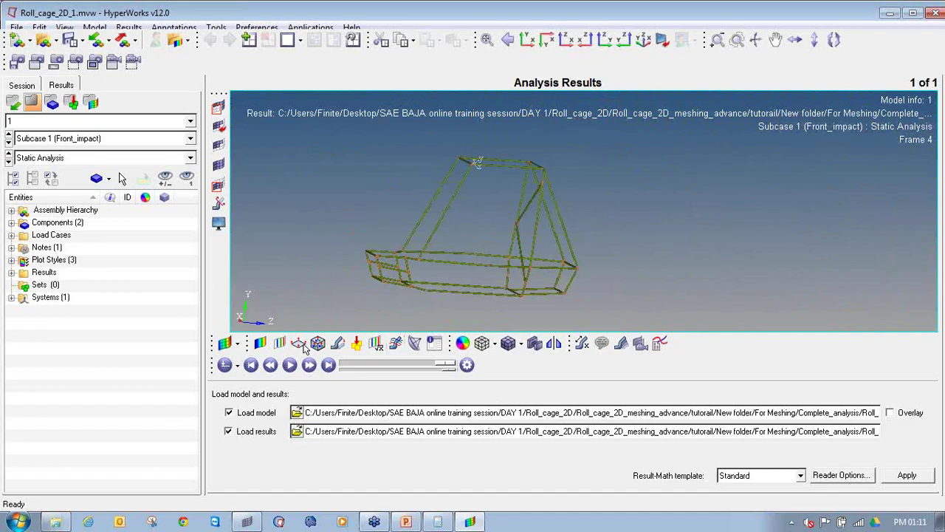
# - Contour the displacement magnitude on the roll cage for the Front_impact subcase
pyautogui.click(260, 343)
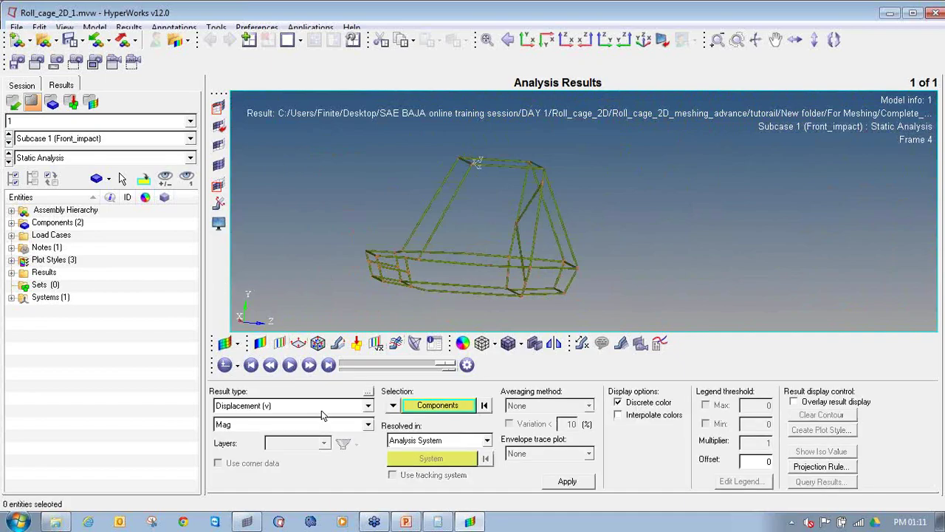
pyautogui.click(561, 481)
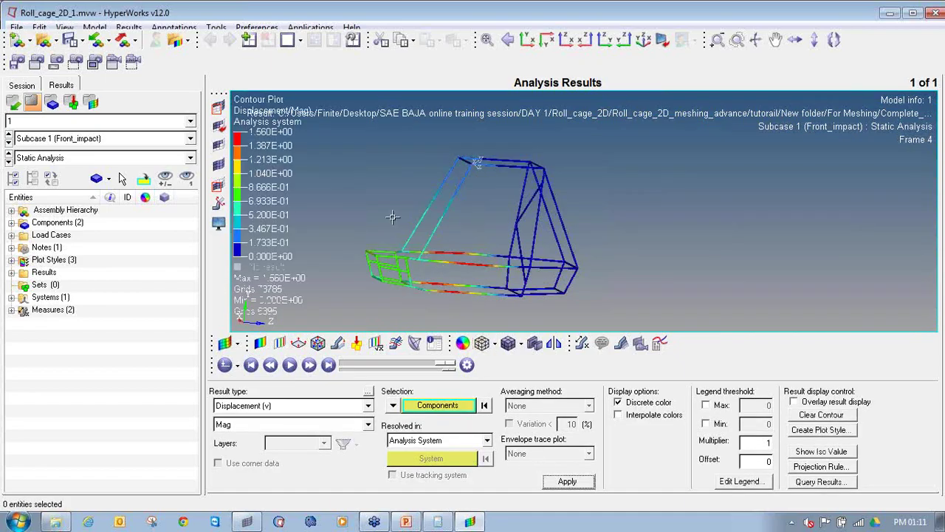
pyautogui.keyDown('ctrl'); pyautogui.moveTo(432, 283); pyautogui.dragTo(502, 249); pyautogui.keyUp('ctrl')
pyautogui.keyDown('ctrl'); pyautogui.moveTo(502, 249); pyautogui.dragTo(561, 223, button='right'); pyautogui.keyUp('ctrl')
pyautogui.keyDown('ctrl'); pyautogui.moveTo(562, 224); pyautogui.dragTo(497, 265); pyautogui.keyUp('ctrl')
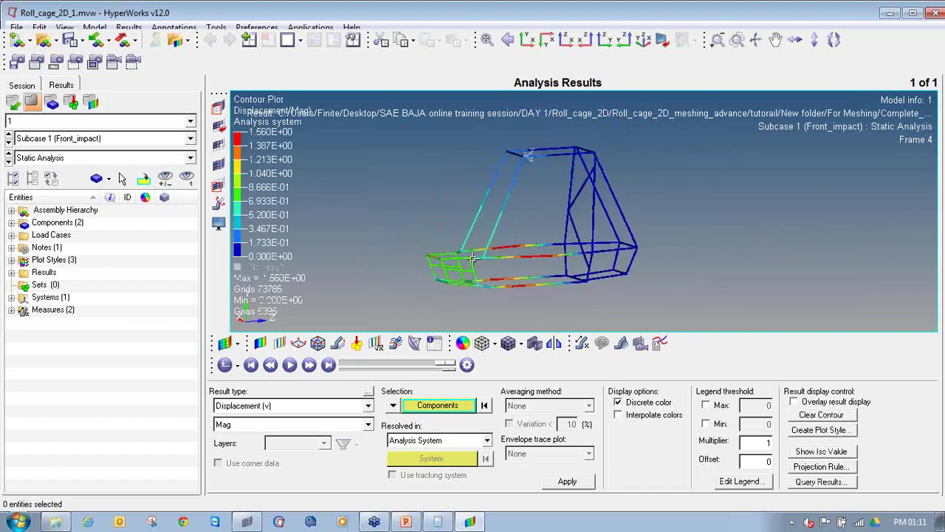
# - Display the Static MinMax Result measure on the displacement contour, showing only the maximum label
pyautogui.click(582, 343)
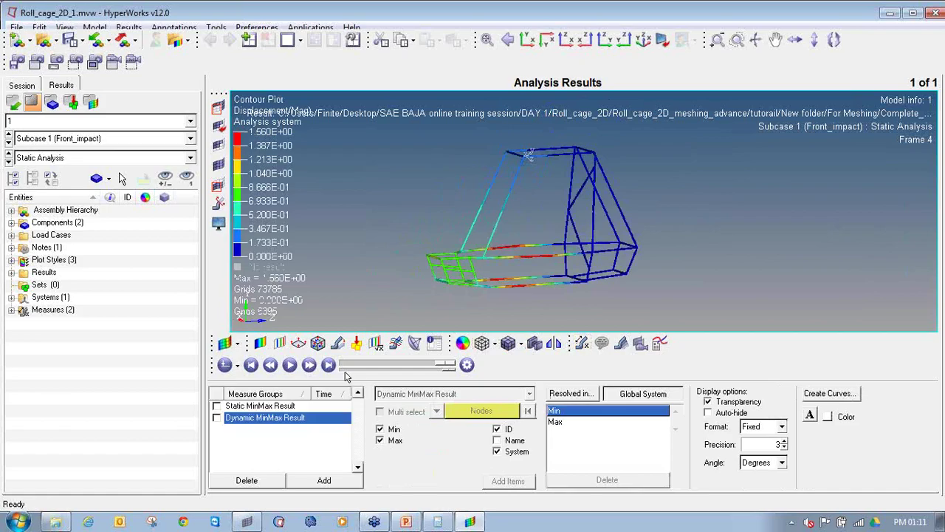
pyautogui.click(216, 406)
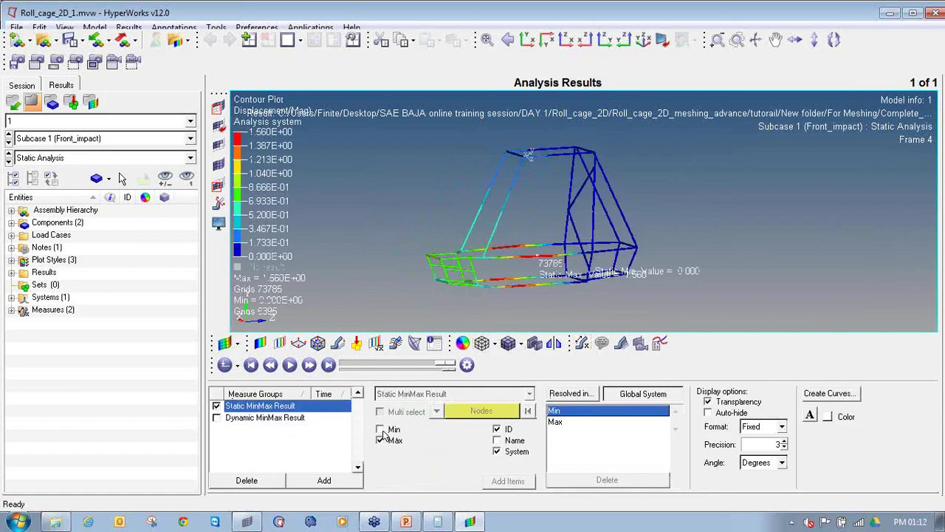
pyautogui.keyDown('ctrl'); pyautogui.moveTo(530, 260); pyautogui.dragTo(506, 288); pyautogui.keyUp('ctrl')
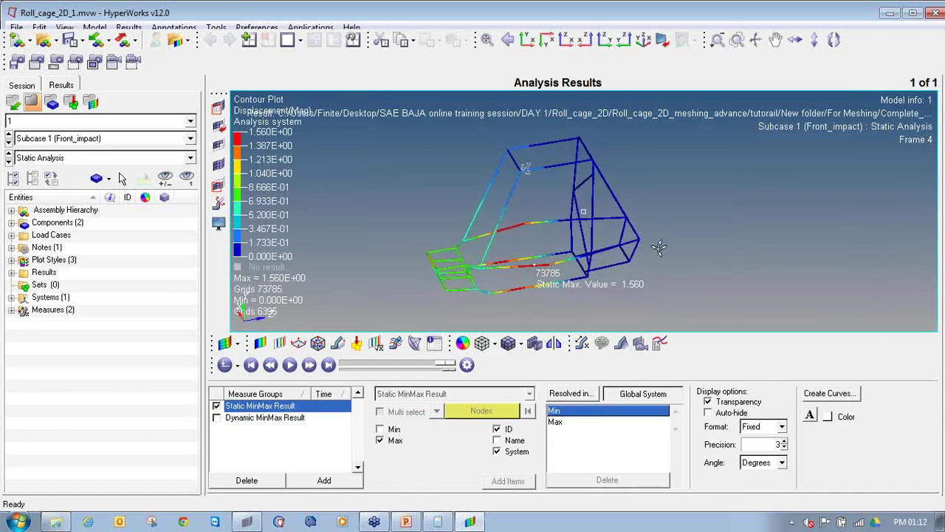
pyautogui.keyDown('ctrl'); pyautogui.moveTo(660, 248); pyautogui.dragTo(661, 249); pyautogui.keyUp('ctrl')
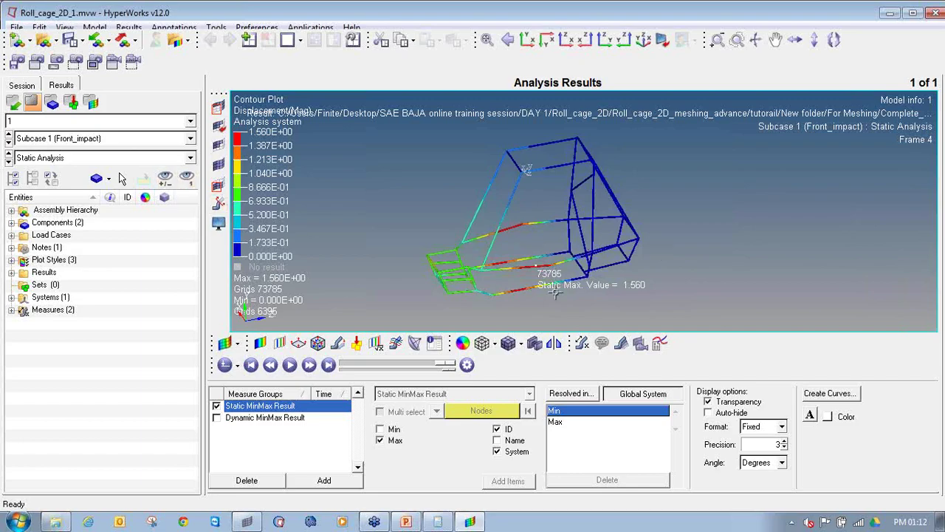
# - Review the displacement contour for the Side_impact, Bump_analysis, Roll_over_analysis and torsional_analysis subcases in turn, ending on modal_analysis
pyautogui.keyDown('ctrl'); pyautogui.moveTo(488, 268); pyautogui.dragTo(513, 215); pyautogui.keyUp('ctrl')
pyautogui.click(8, 144)
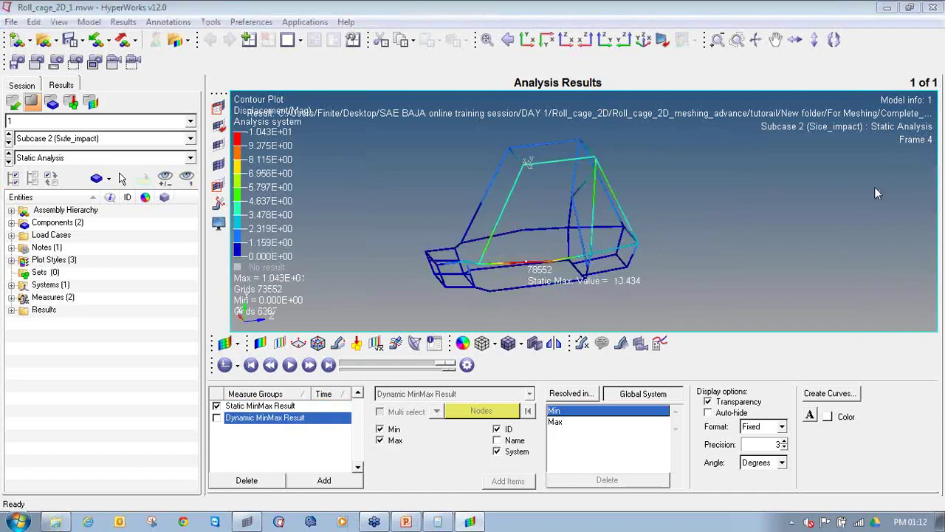
pyautogui.moveTo(26, 121)
pyautogui.mouseDown()
pyautogui.moveTo(3, 126)
pyautogui.moveTo(66, 151)
pyautogui.moveTo(211, 139)
pyautogui.moveTo(177, 121)
pyautogui.moveTo(63, 123)
pyautogui.mouseUp()
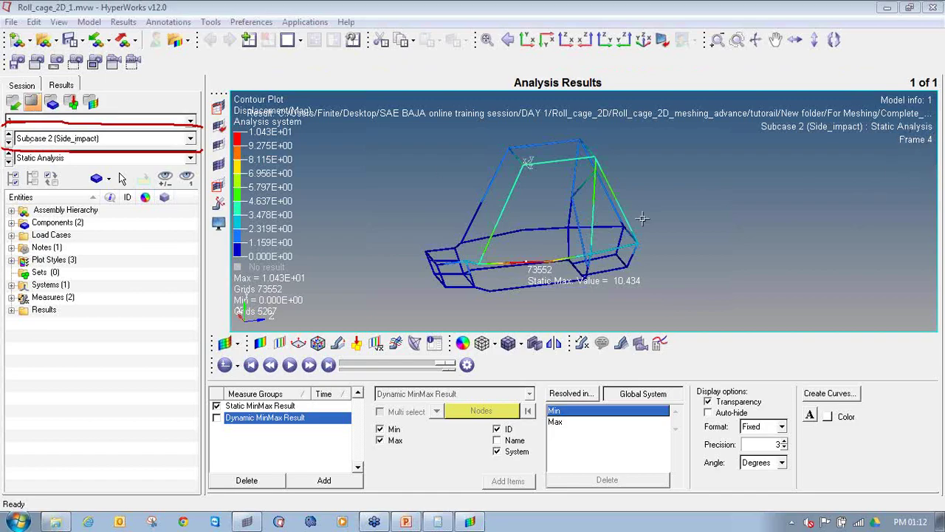
pyautogui.keyDown('ctrl'); pyautogui.moveTo(643, 218); pyautogui.dragTo(695, 194); pyautogui.keyUp('ctrl')
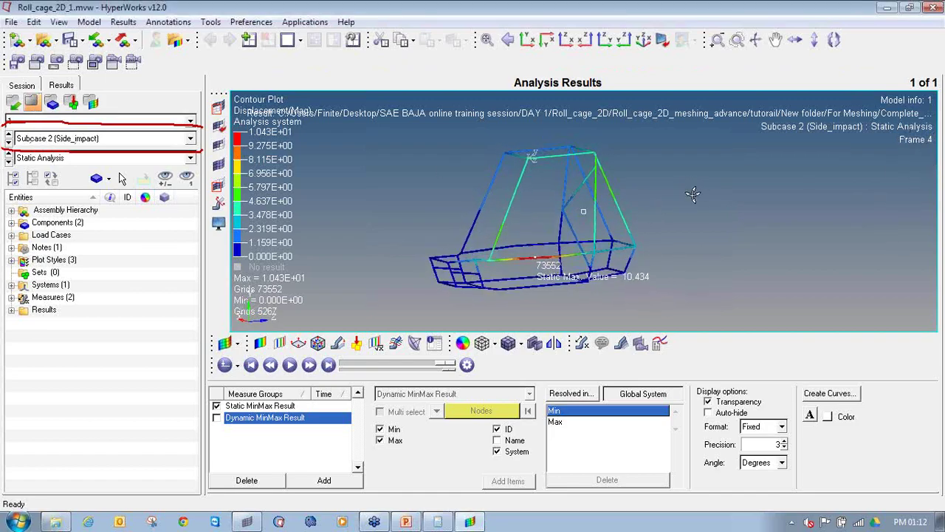
pyautogui.click(9, 144)
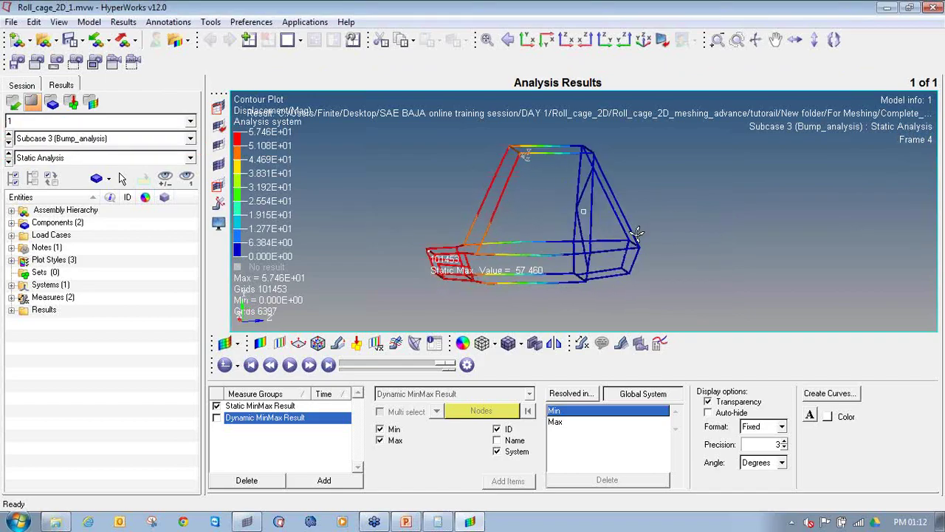
pyautogui.click(8, 143)
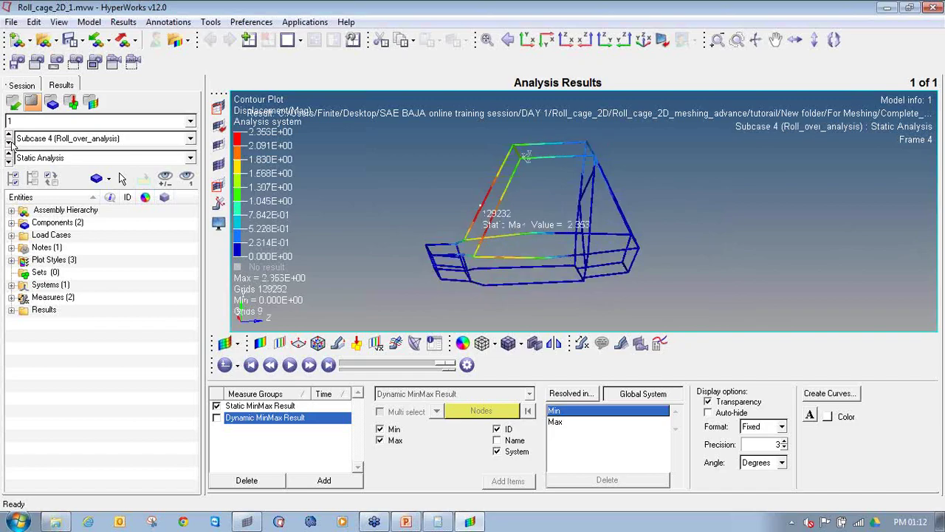
pyautogui.click(8, 143)
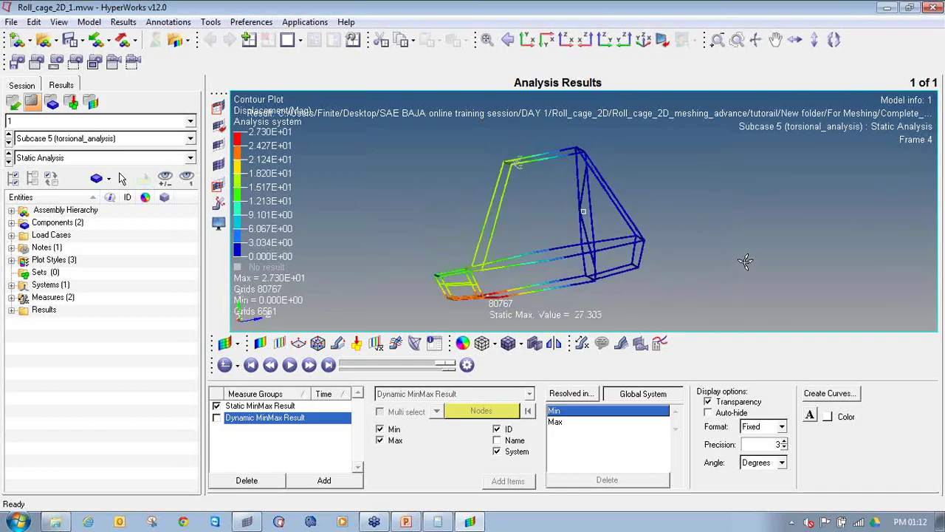
pyautogui.click(8, 143)
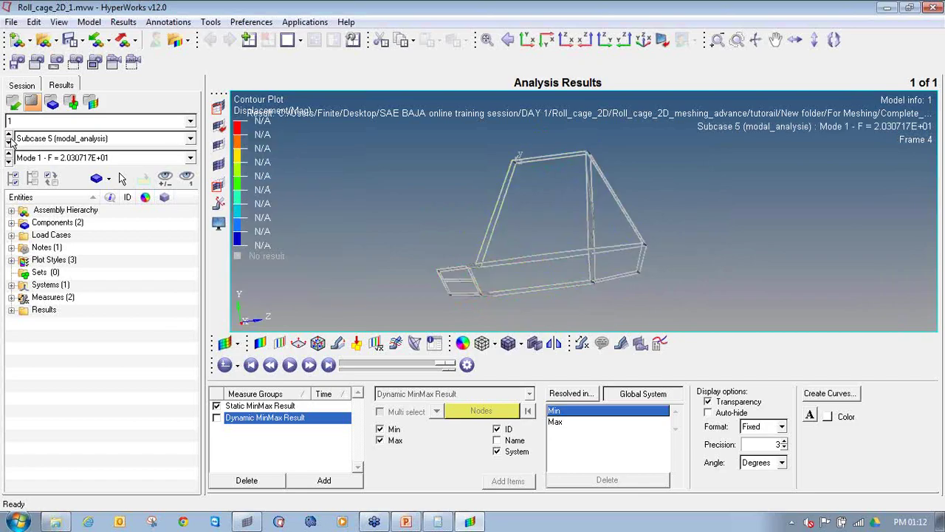
# - Switch the displayed results back to the Front_impact subcase
pyautogui.click(8, 135)
pyautogui.click(9, 134)
pyautogui.click(8, 134)
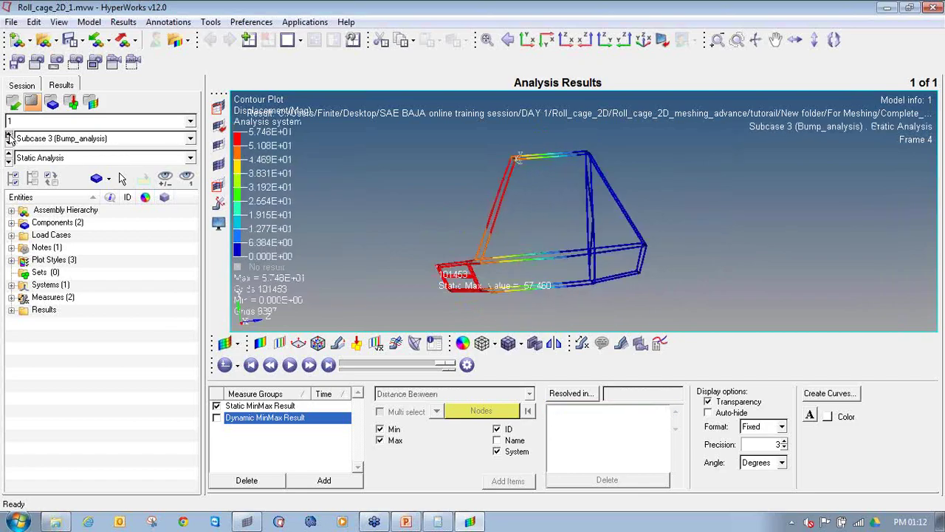
pyautogui.click(8, 134)
pyautogui.click(8, 134)
pyautogui.click(8, 134)
pyautogui.click(8, 141)
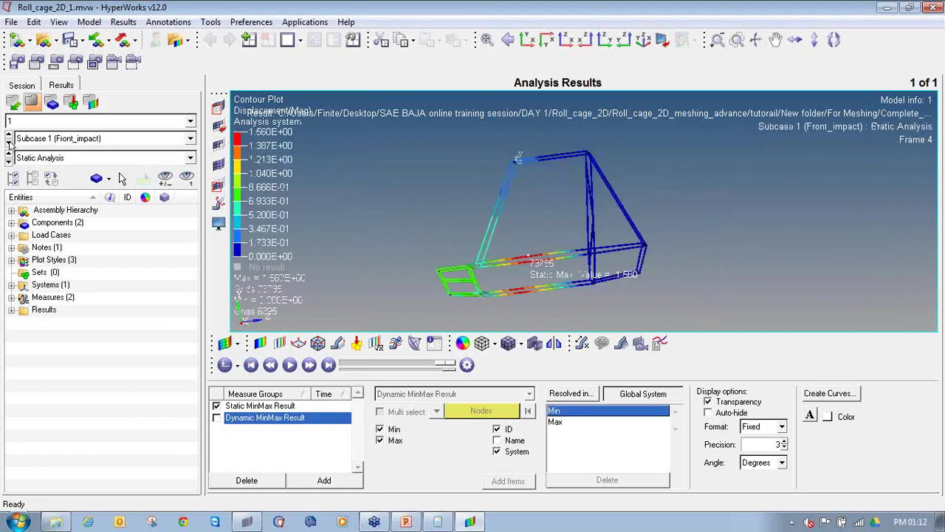
# - Contour the vonMises Element Stresses (2D & 3D) on the roll cage for Front_impact, using the Simple averaging method
pyautogui.click(260, 343)
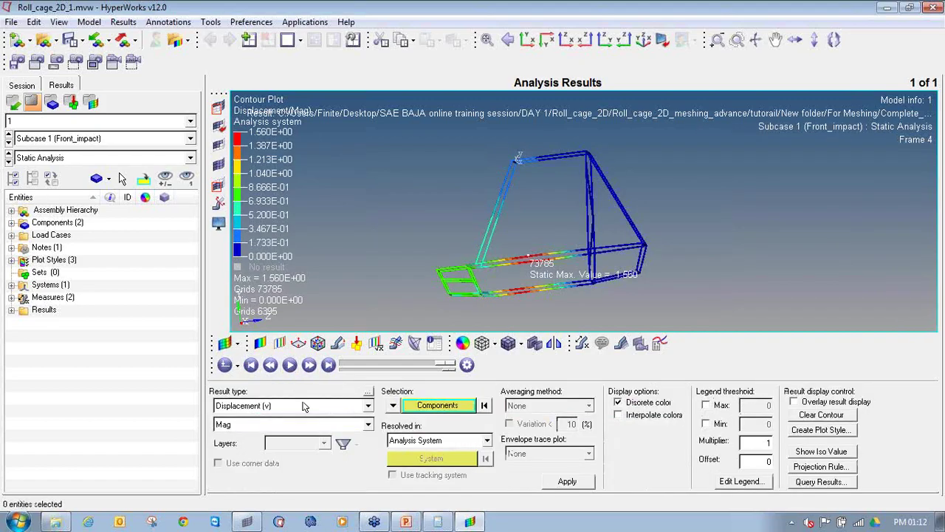
pyautogui.click(303, 405)
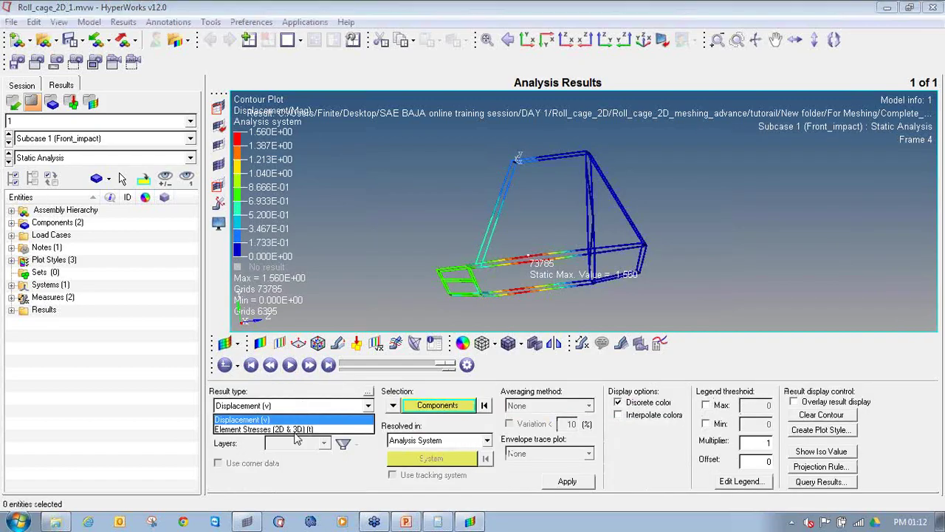
pyautogui.click(259, 343)
pyautogui.click(273, 406)
pyautogui.click(275, 431)
pyautogui.click(274, 426)
pyautogui.click(275, 436)
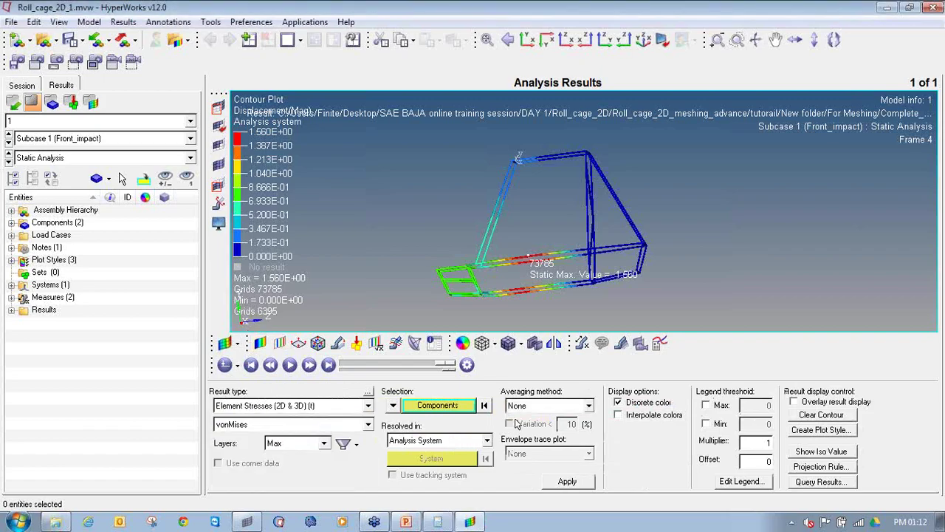
pyautogui.click(529, 405)
pyautogui.click(532, 428)
pyautogui.click(566, 482)
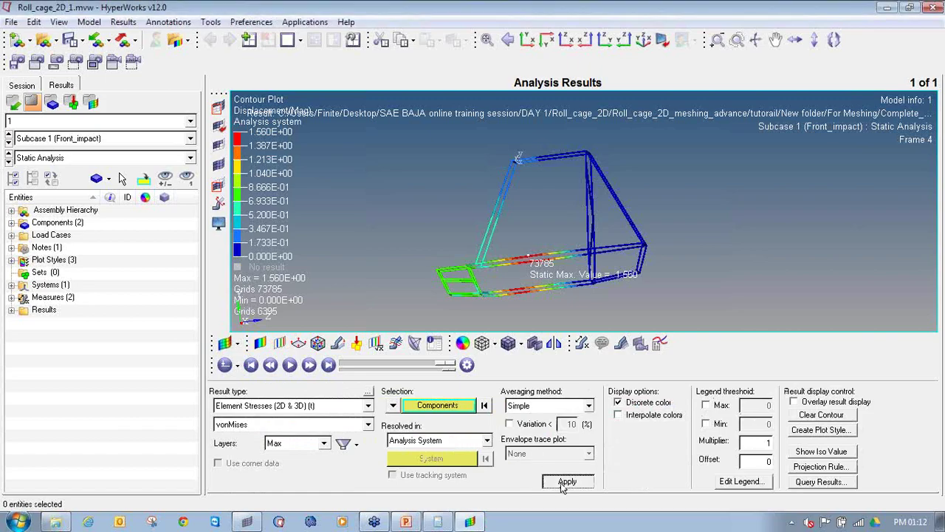
# - Examine the Front_impact von Mises stress at the front frame joints, up close around the maximum-value label
pyautogui.keyDown('ctrl'); pyautogui.moveTo(579, 229); pyautogui.dragTo(573, 228); pyautogui.keyUp('ctrl')
pyautogui.keyDown('ctrl'); pyautogui.moveTo(569, 229); pyautogui.dragTo(558, 148, button='right'); pyautogui.keyUp('ctrl')
pyautogui.keyDown('ctrl'); pyautogui.scroll(5, 430, 203); pyautogui.keyUp('ctrl')
pyautogui.keyDown('ctrl'); pyautogui.moveTo(455, 173); pyautogui.dragTo(454, 187, button='right'); pyautogui.keyUp('ctrl')
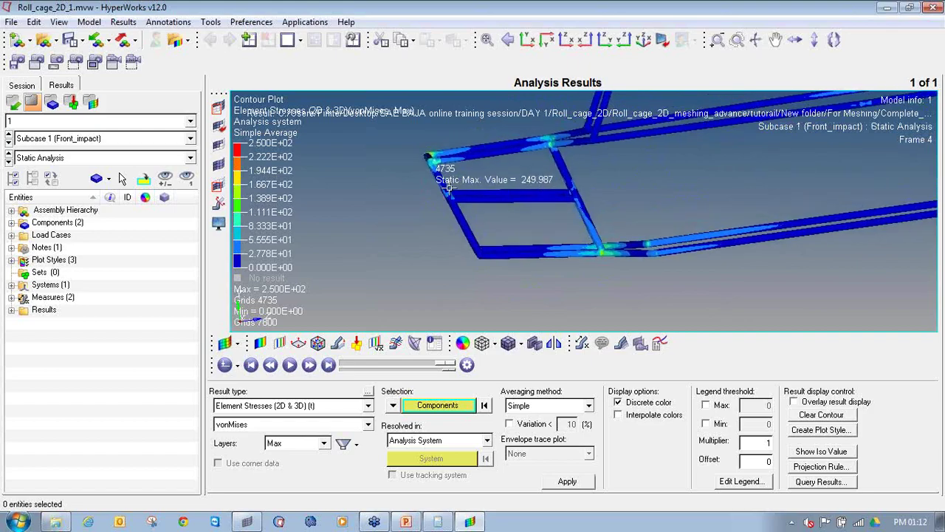
pyautogui.keyDown('ctrl'); pyautogui.scroll(2, 454, 187); pyautogui.keyUp('ctrl')
pyautogui.keyDown('ctrl'); pyautogui.scroll(-9, 448, 182); pyautogui.keyUp('ctrl')
pyautogui.moveTo(644, 258)
pyautogui.keyDown('ctrl'); pyautogui.mouseDown()
pyautogui.moveTo(672, 281)
pyautogui.moveTo(670, 214)
pyautogui.moveTo(537, 186)
pyautogui.mouseUp(); pyautogui.keyUp('ctrl')
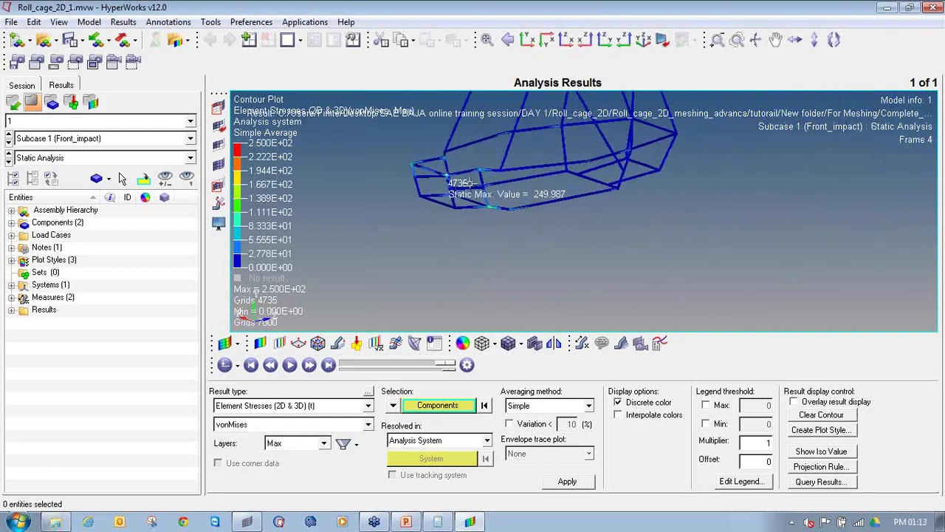
pyautogui.scroll(5, 469, 182)
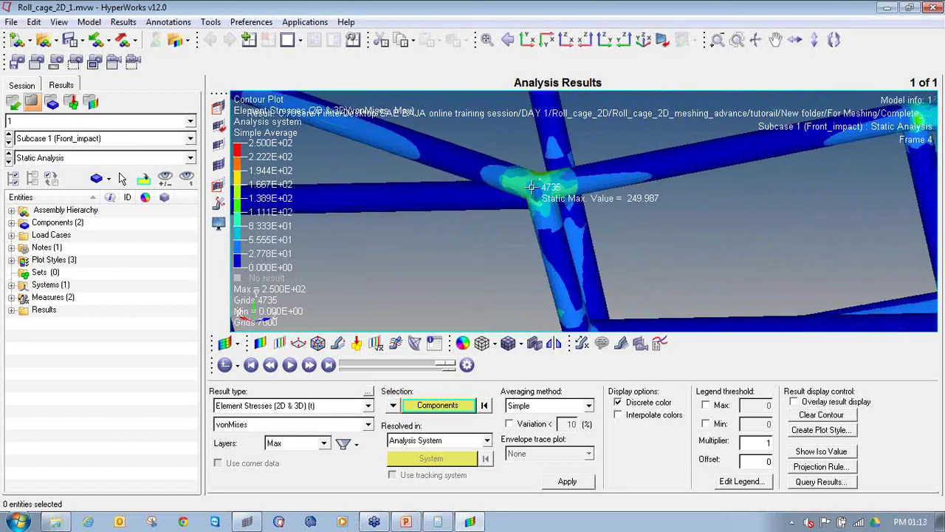
pyautogui.scroll(-6, 531, 186)
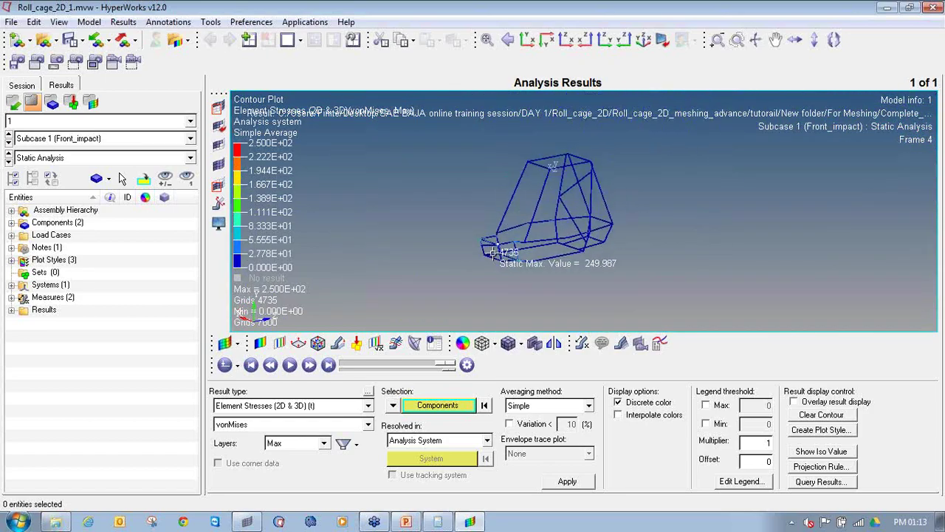
# - Switch the von Mises stress contour to the Side_impact subcase and inspect the location of its maximum label
pyautogui.click(10, 142)
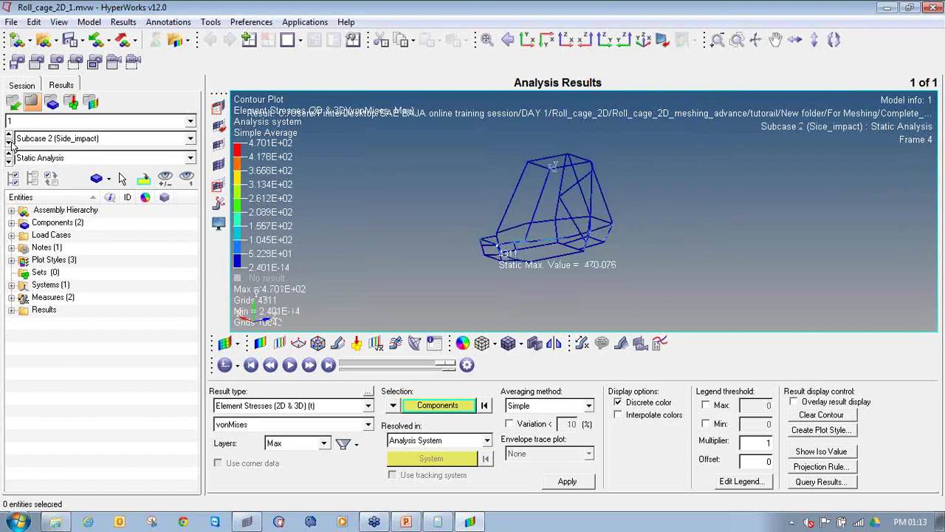
pyautogui.keyDown('ctrl'); pyautogui.moveTo(559, 287); pyautogui.dragTo(562, 291); pyautogui.keyUp('ctrl')
pyautogui.scroll(3, 501, 274)
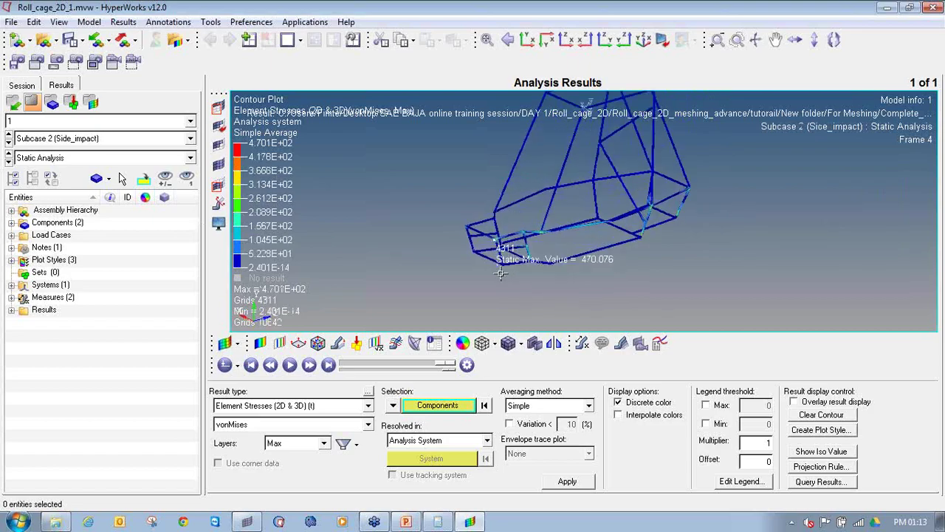
# - Switch the von Mises stress contour to the Bump_analysis subcase and examine the upper frame joint carrying the maximum label
pyautogui.click(9, 144)
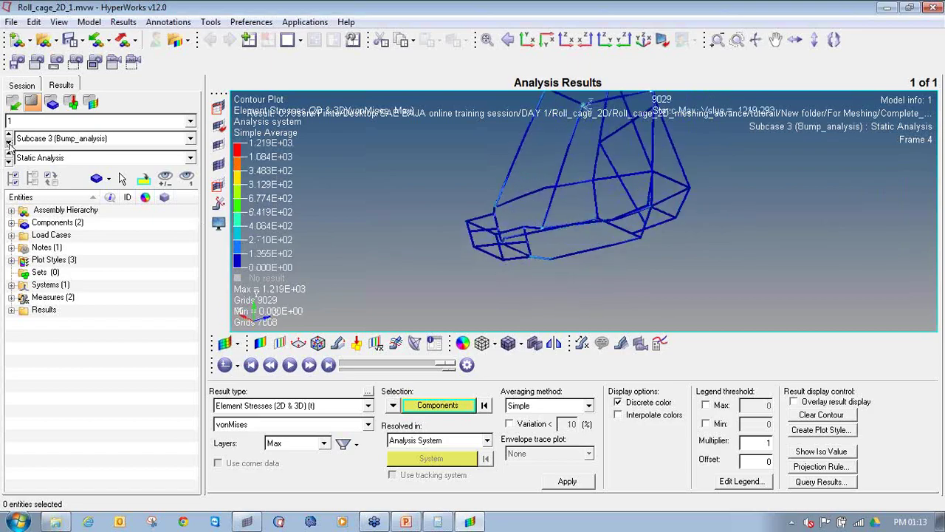
pyautogui.keyDown('ctrl'); pyautogui.moveTo(704, 219); pyautogui.dragTo(602, 153); pyautogui.keyUp('ctrl')
pyautogui.keyDown('ctrl'); pyautogui.scroll(3, 601, 152); pyautogui.keyUp('ctrl')
pyautogui.keyDown('ctrl'); pyautogui.moveTo(624, 194); pyautogui.dragTo(360, 205); pyautogui.keyUp('ctrl')
pyautogui.keyDown('ctrl'); pyautogui.scroll(5, 589, 163); pyautogui.keyUp('ctrl')
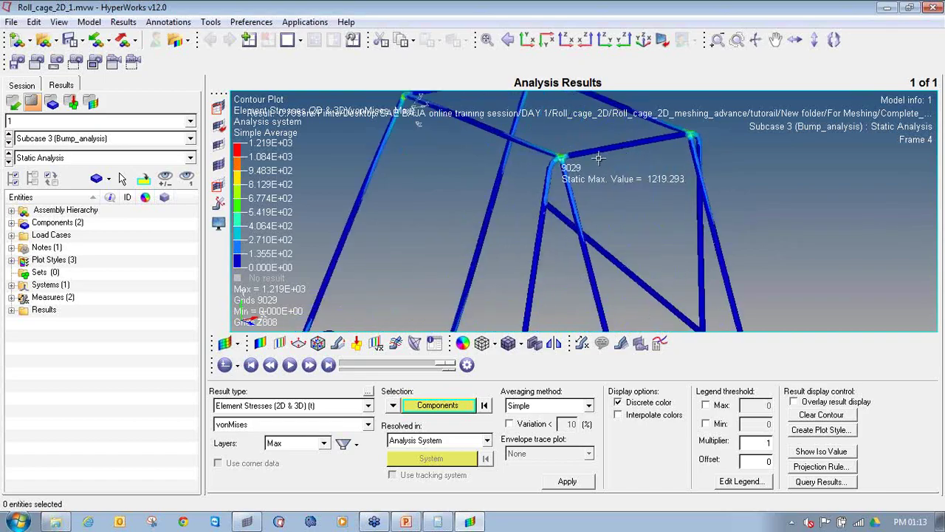
pyautogui.scroll(3, 501, 164)
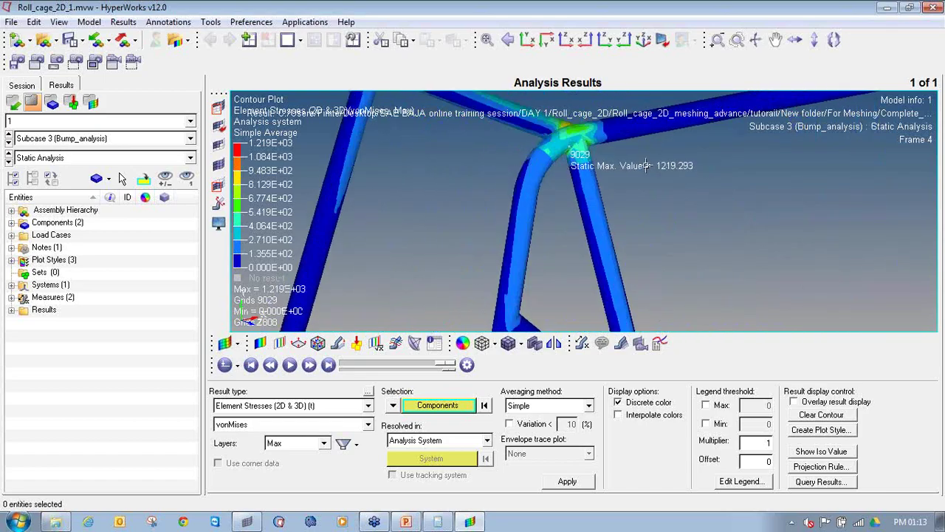
pyautogui.keyDown('ctrl'); pyautogui.moveTo(527, 172); pyautogui.dragTo(619, 180); pyautogui.keyUp('ctrl')
pyautogui.keyDown('ctrl'); pyautogui.moveTo(734, 189); pyautogui.dragTo(671, 189, button='right'); pyautogui.keyUp('ctrl')
pyautogui.moveTo(629, 213)
pyautogui.keyDown('ctrl'); pyautogui.mouseDown()
pyautogui.moveTo(646, 226)
pyautogui.moveTo(635, 236)
pyautogui.moveTo(696, 228)
pyautogui.moveTo(576, 244)
pyautogui.mouseUp(); pyautogui.keyUp('ctrl')
pyautogui.scroll(-8, 576, 245)
pyautogui.keyDown('ctrl'); pyautogui.moveTo(561, 247); pyautogui.dragTo(545, 189, button='right'); pyautogui.keyUp('ctrl')
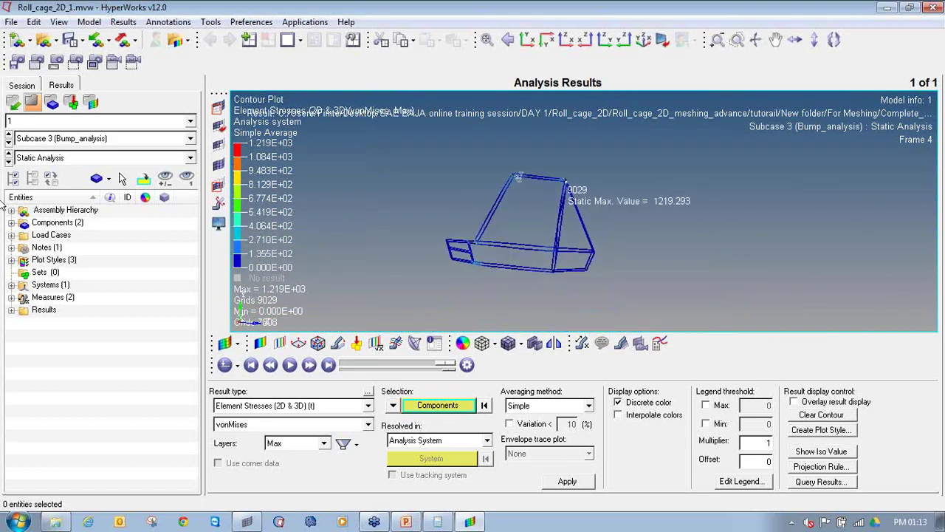
# - Show the von Mises stress contour for the Roll_over_analysis subcase and inspect the front of the cage near the maximum label
pyautogui.click(8, 143)
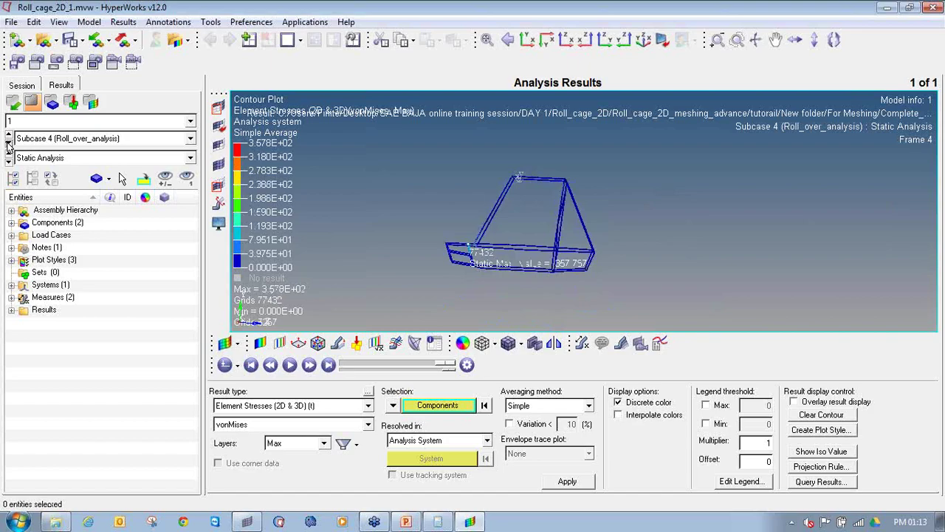
pyautogui.keyDown('ctrl'); pyautogui.moveTo(418, 248); pyautogui.dragTo(420, 252); pyautogui.keyUp('ctrl')
pyautogui.scroll(5, 517, 277)
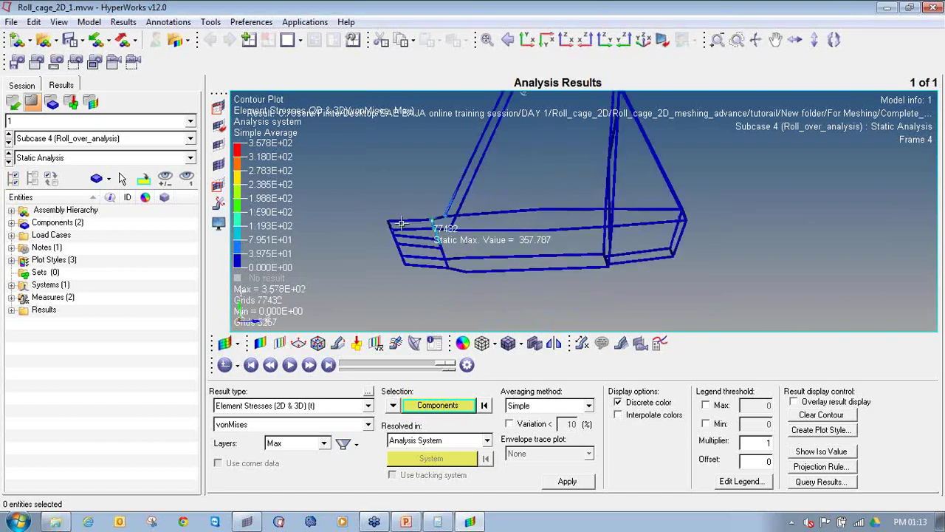
pyautogui.keyDown('ctrl'); pyautogui.moveTo(468, 219); pyautogui.dragTo(590, 214); pyautogui.keyUp('ctrl')
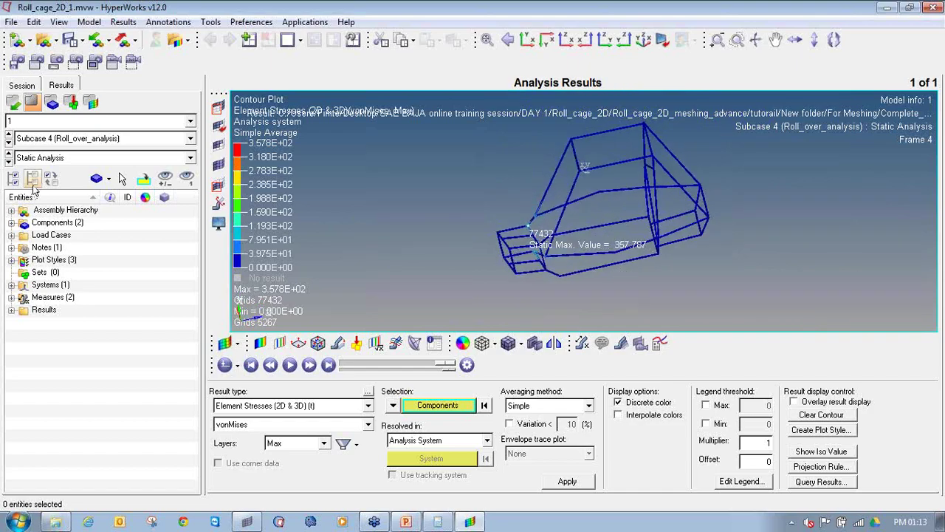
# - Show the von Mises stress contour for the torsional_analysis subcase and inspect the front frame members
pyautogui.click(9, 137)
pyautogui.click(9, 142)
pyautogui.click(9, 143)
pyautogui.keyDown('ctrl'); pyautogui.moveTo(768, 265); pyautogui.dragTo(611, 243); pyautogui.keyUp('ctrl')
pyautogui.scroll(3, 581, 261)
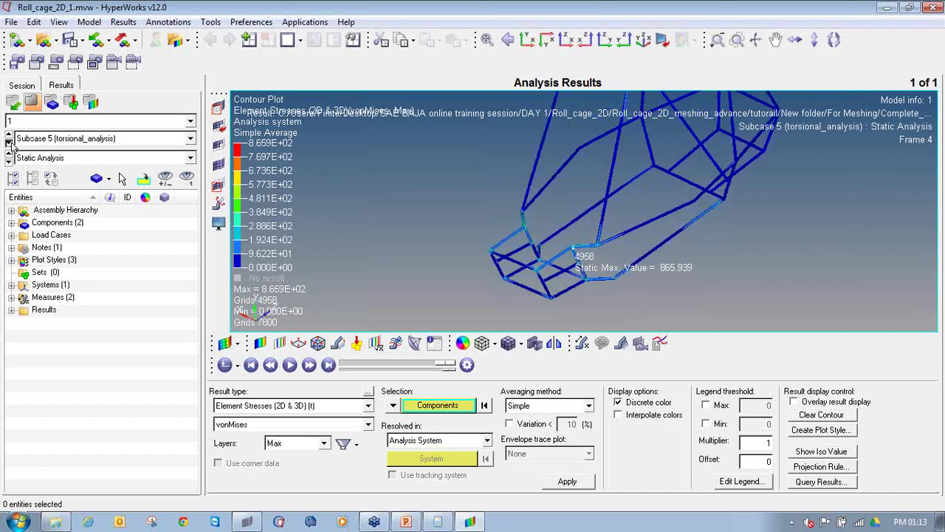
# - Contour the Eigen Mode magnitude on the roll cage for Mode 1 of the modal_analysis subcase
pyautogui.click(9, 143)
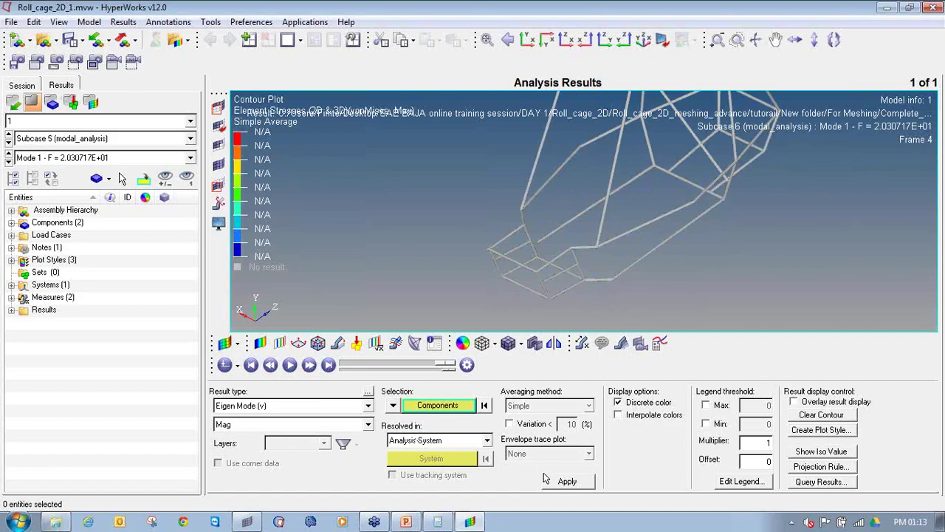
pyautogui.click(567, 481)
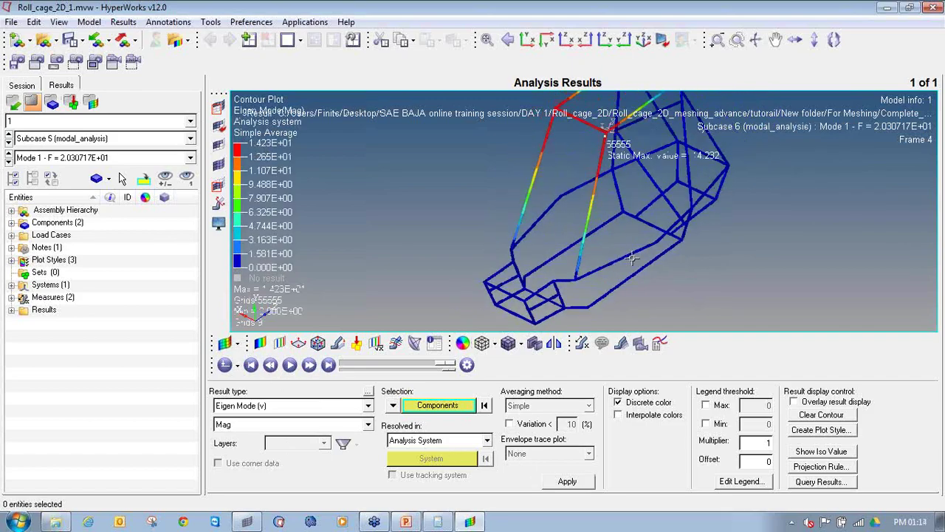
pyautogui.keyDown('ctrl'); pyautogui.moveTo(569, 285); pyautogui.dragTo(539, 258); pyautogui.keyUp('ctrl')
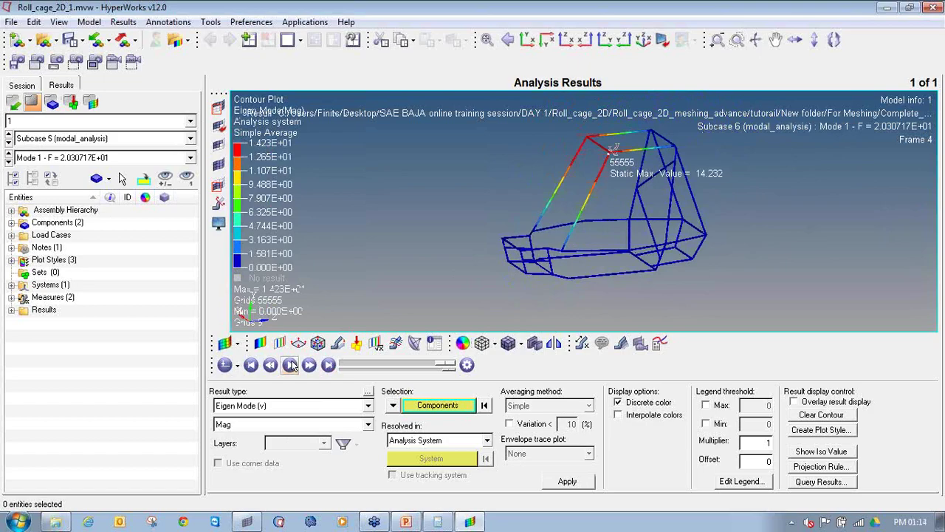
# - Step through the modal_analysis mode shapes from Mode 2 to Mode 7
pyautogui.click(9, 162)
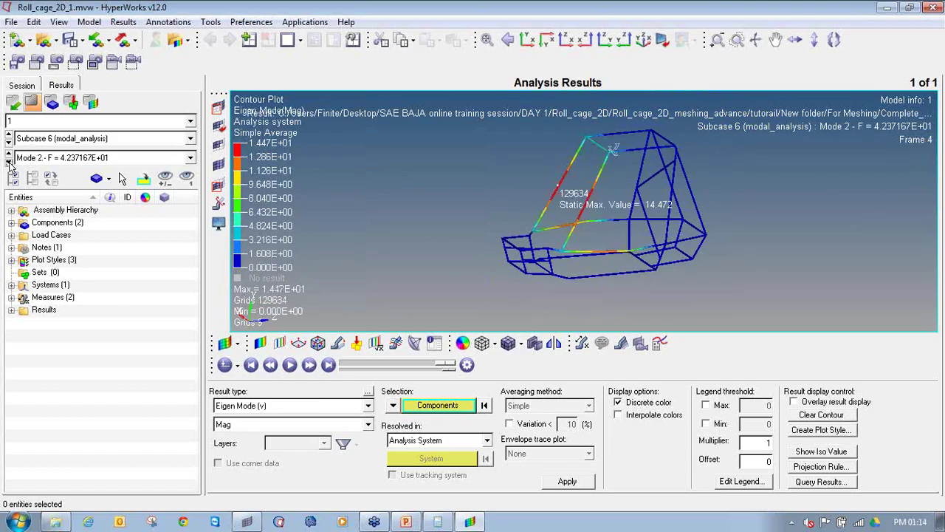
pyautogui.click(9, 162)
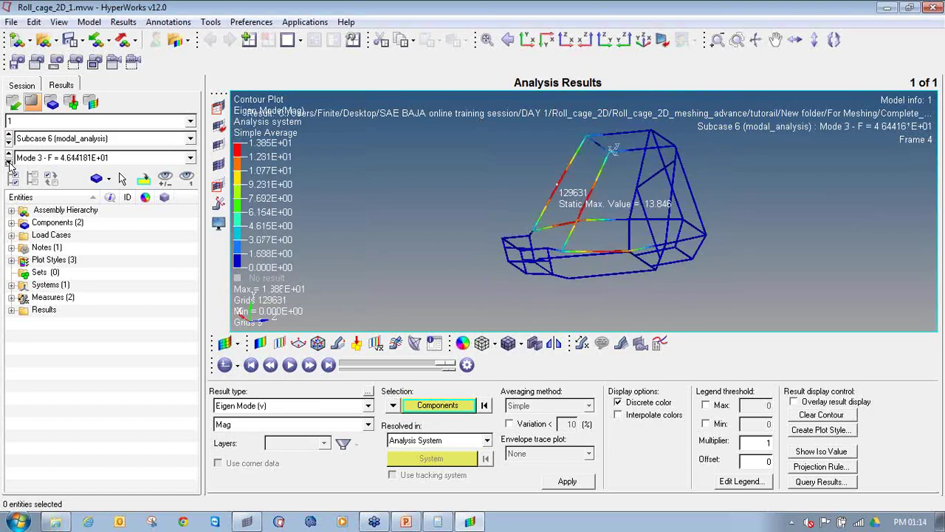
pyautogui.click(9, 162)
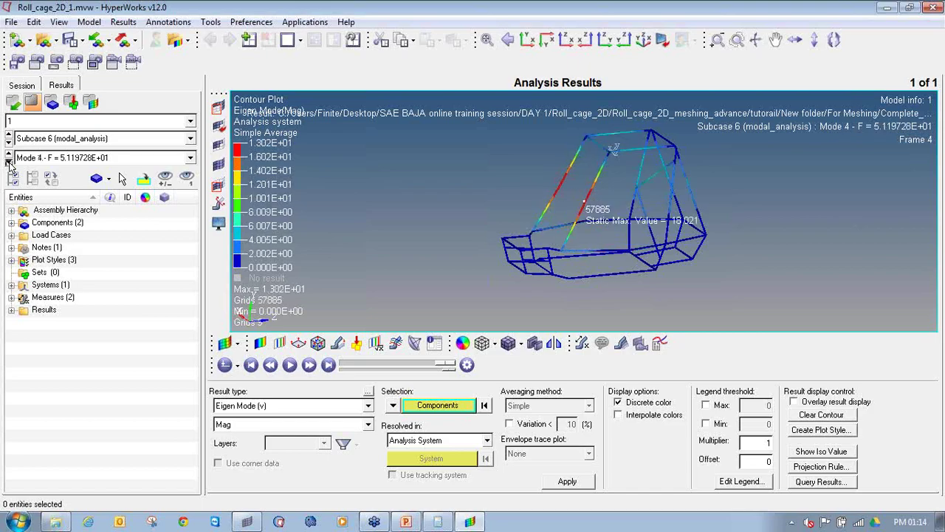
pyautogui.click(9, 162)
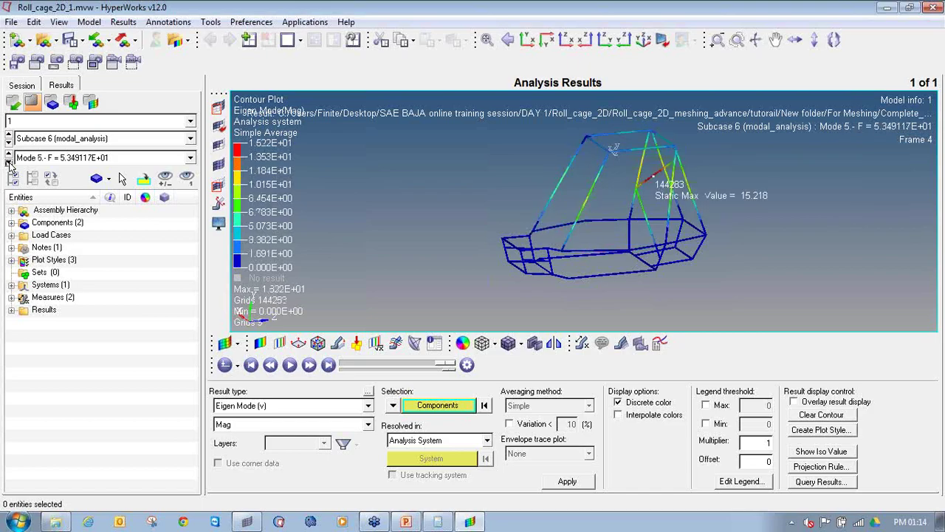
pyautogui.click(9, 161)
pyautogui.click(8, 162)
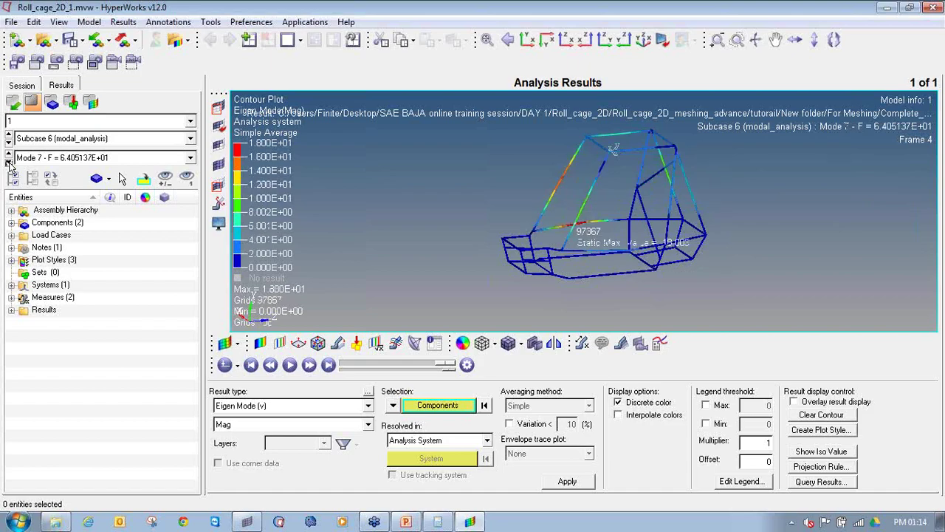
# - Step through the remaining modal_analysis mode shapes from Mode 8 onward until the list wraps around to Mode 1
pyautogui.click(8, 161)
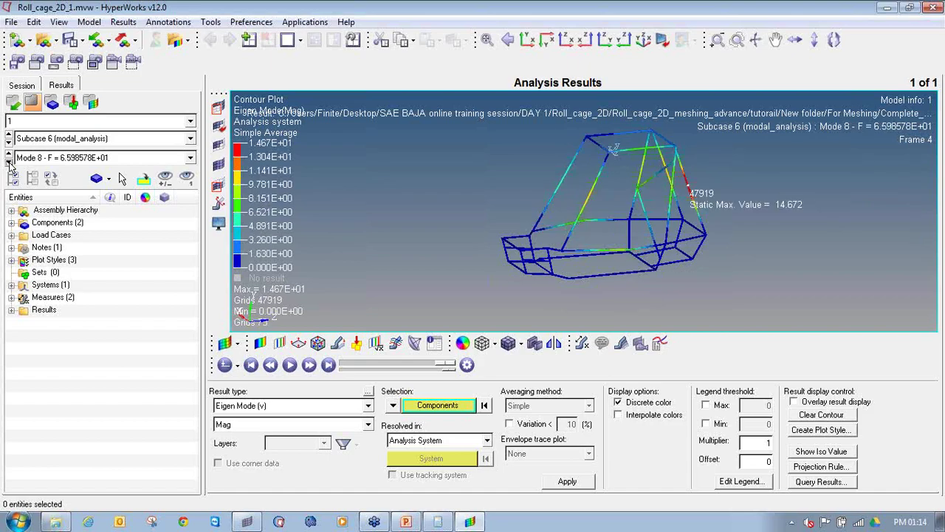
pyautogui.click(9, 162)
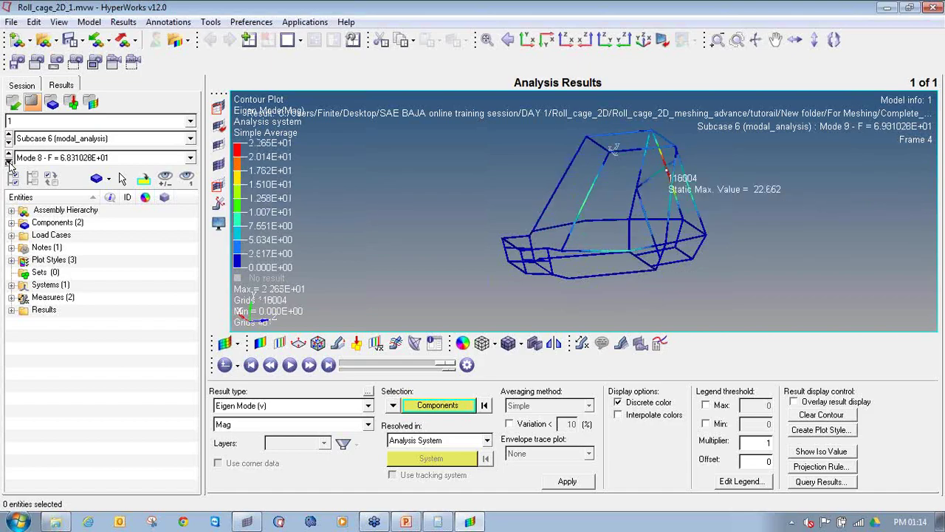
pyautogui.click(9, 162)
pyautogui.click(8, 161)
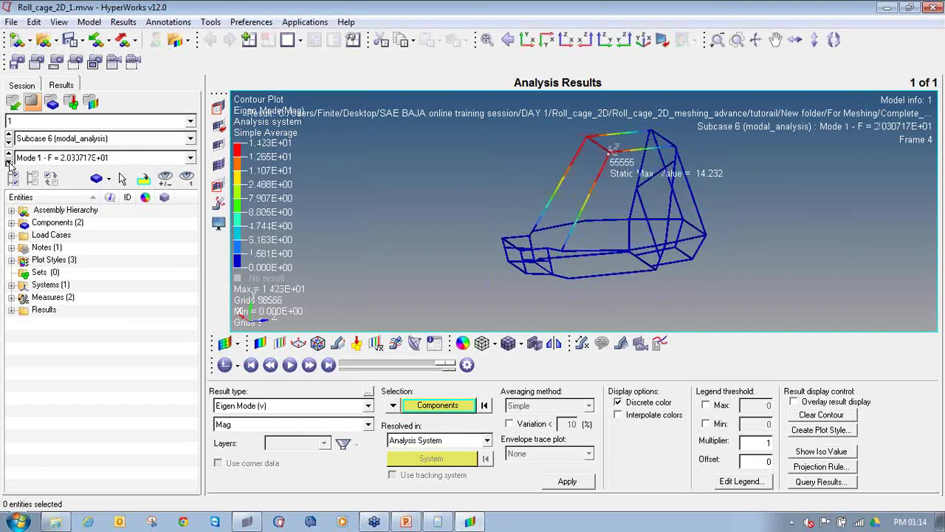
# - Animate the Front_impact subcase and contour its von Mises element stresses (2D & 3D) on the roll cage
pyautogui.click(8, 143)
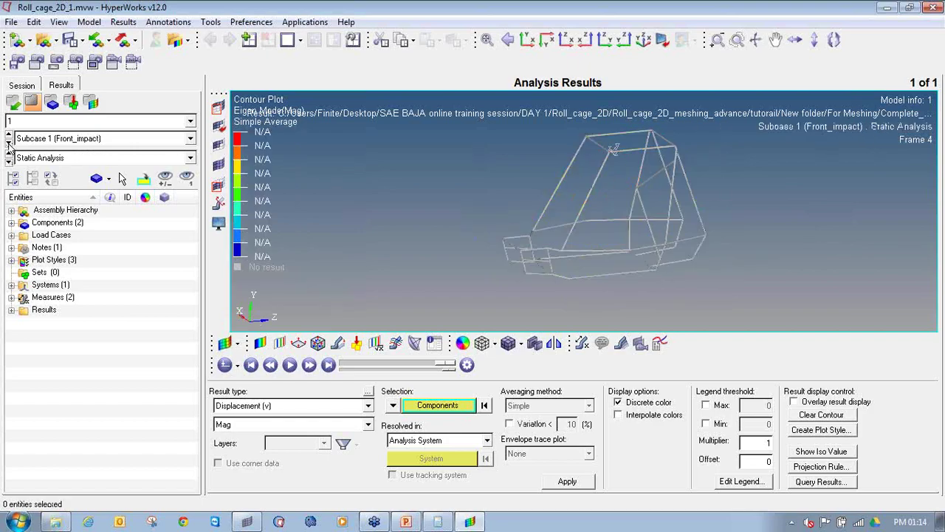
pyautogui.click(290, 365)
pyautogui.click(299, 405)
pyautogui.click(299, 431)
pyautogui.click(568, 481)
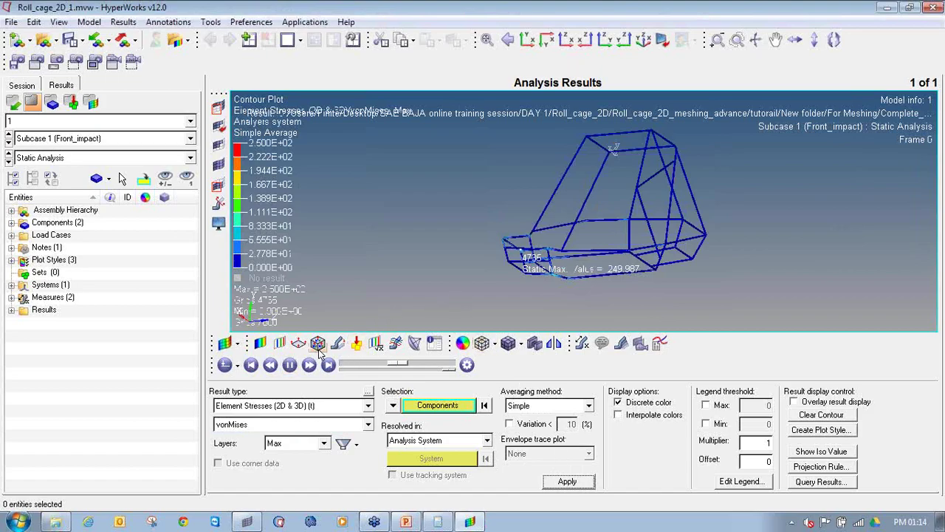
# - Set the deformed-shape scale factor to 100 for the Front_impact animation and inspect the front frame members from the side
pyautogui.click(341, 344)
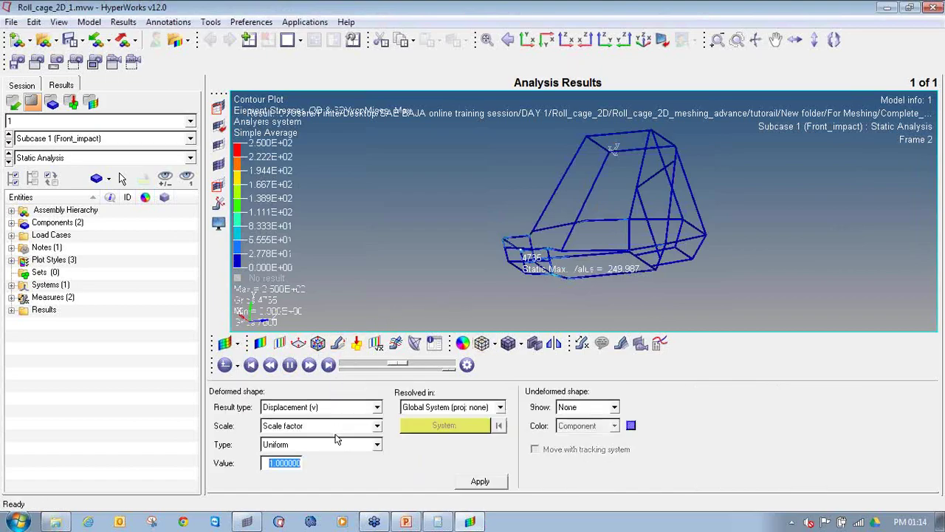
pyautogui.write('00')
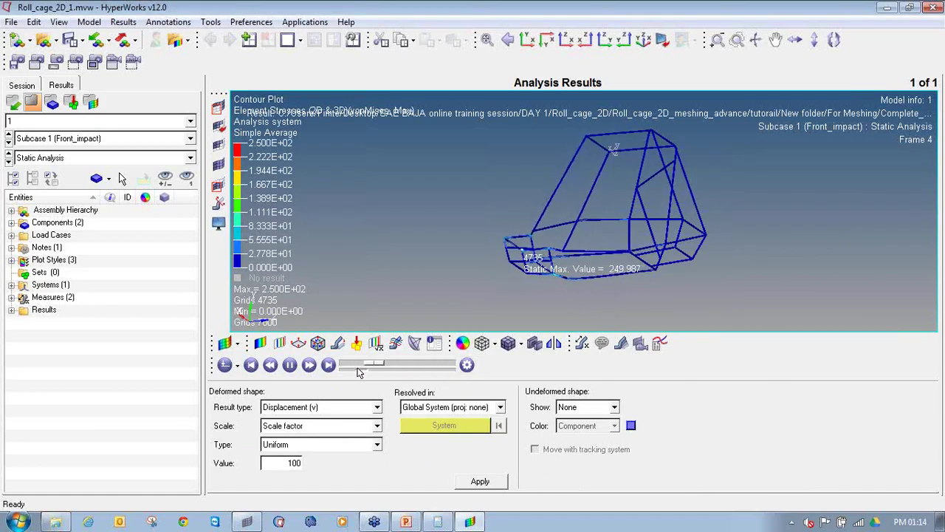
pyautogui.scroll(2, 576, 258)
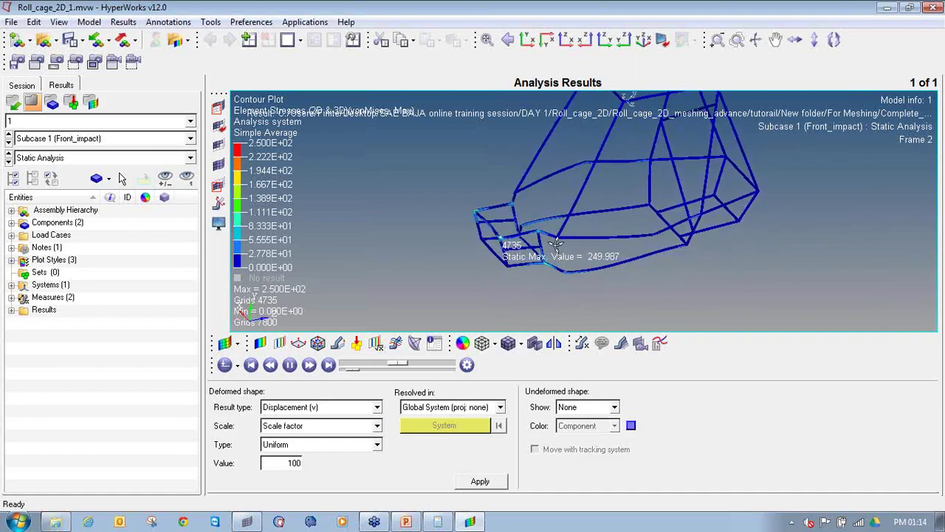
pyautogui.keyDown('ctrl'); pyautogui.moveTo(556, 243); pyautogui.dragTo(515, 189); pyautogui.keyUp('ctrl')
pyautogui.keyDown('ctrl'); pyautogui.moveTo(514, 189); pyautogui.dragTo(447, 214, button='right'); pyautogui.keyUp('ctrl')
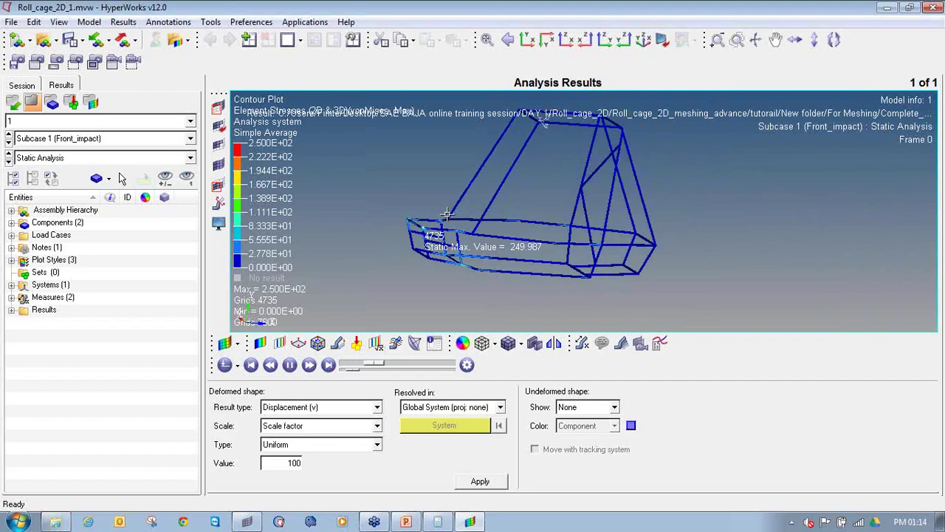
pyautogui.keyDown('ctrl'); pyautogui.moveTo(446, 214); pyautogui.dragTo(654, 223); pyautogui.keyUp('ctrl')
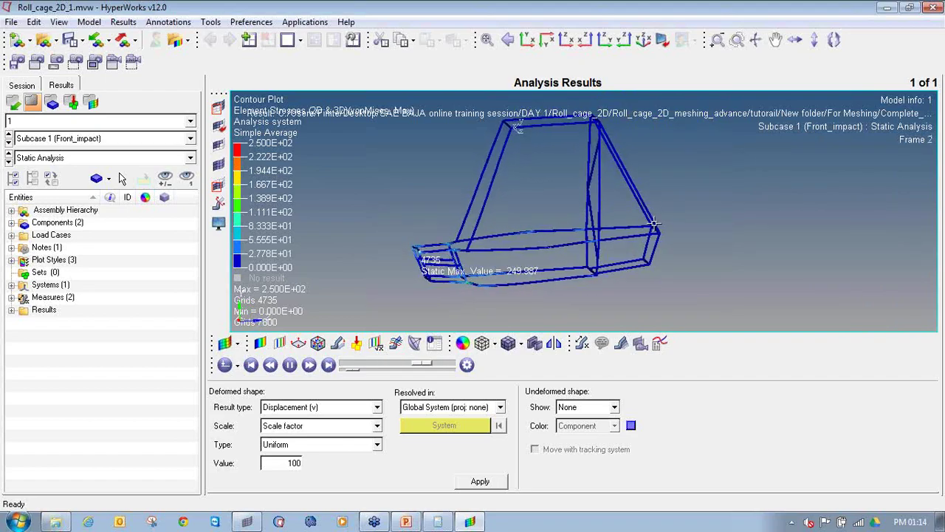
pyautogui.scroll(3, 441, 261)
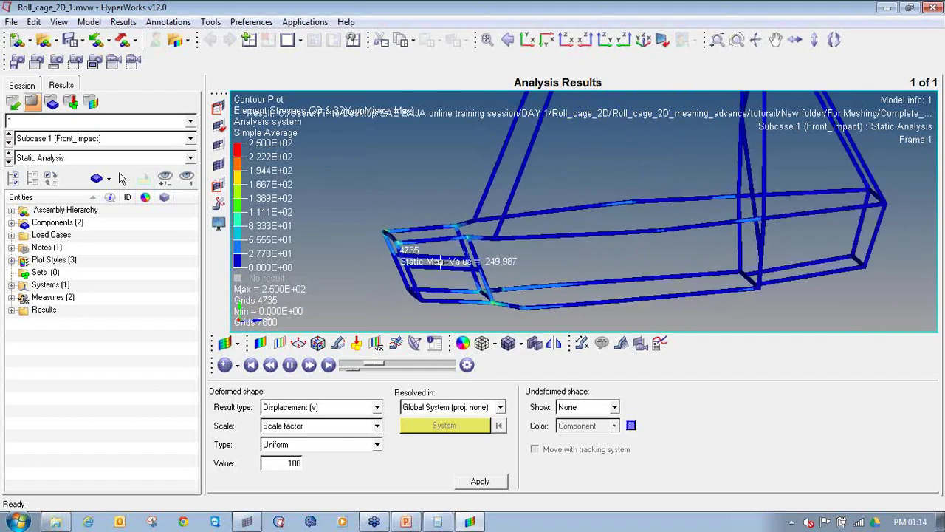
# - Show the Side_impact subcase, set the deformation scale factor to 10, and inspect the loaded side members
pyautogui.click(8, 143)
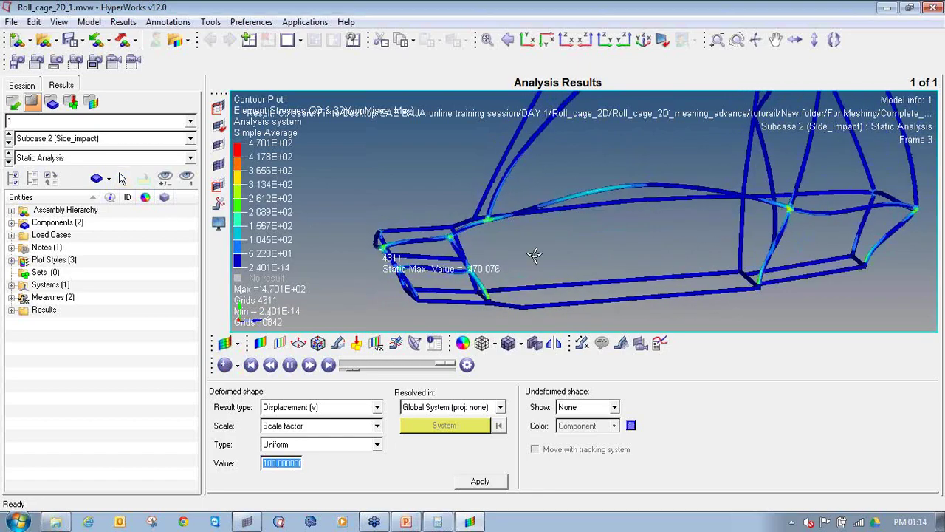
pyautogui.keyDown('ctrl'); pyautogui.moveTo(536, 255); pyautogui.dragTo(481, 218); pyautogui.keyUp('ctrl')
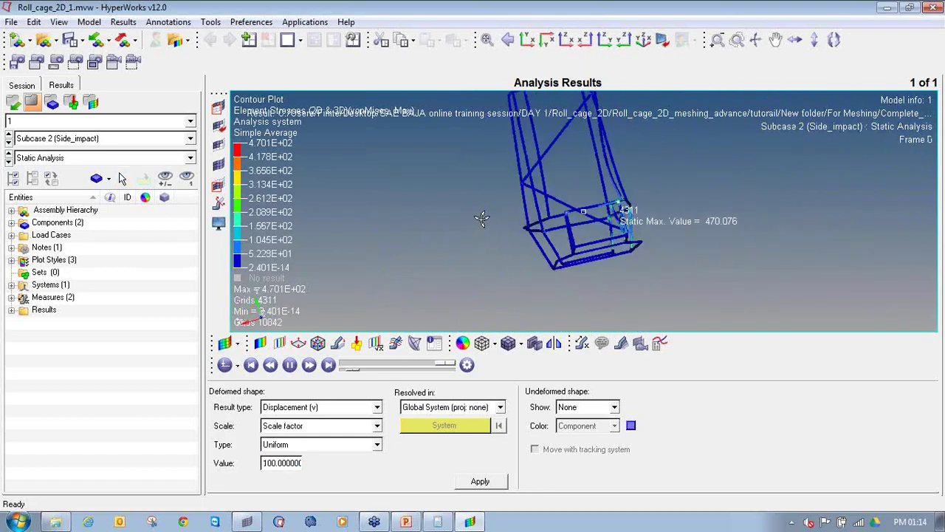
pyautogui.keyDown('ctrl'); pyautogui.moveTo(611, 248); pyautogui.dragTo(541, 257); pyautogui.keyUp('ctrl')
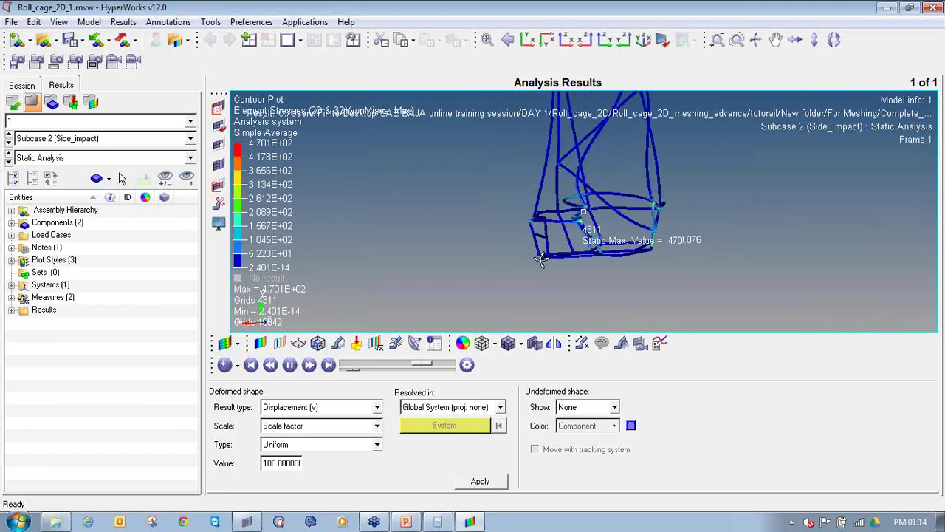
pyautogui.doubleClick(272, 465)
pyautogui.write('10')
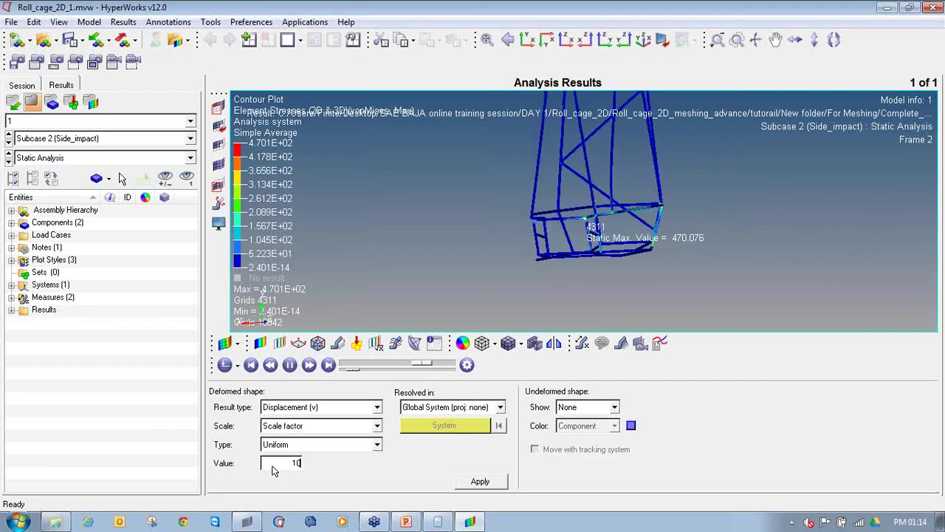
pyautogui.keyDown('ctrl'); pyautogui.moveTo(575, 258); pyautogui.dragTo(527, 261); pyautogui.keyUp('ctrl')
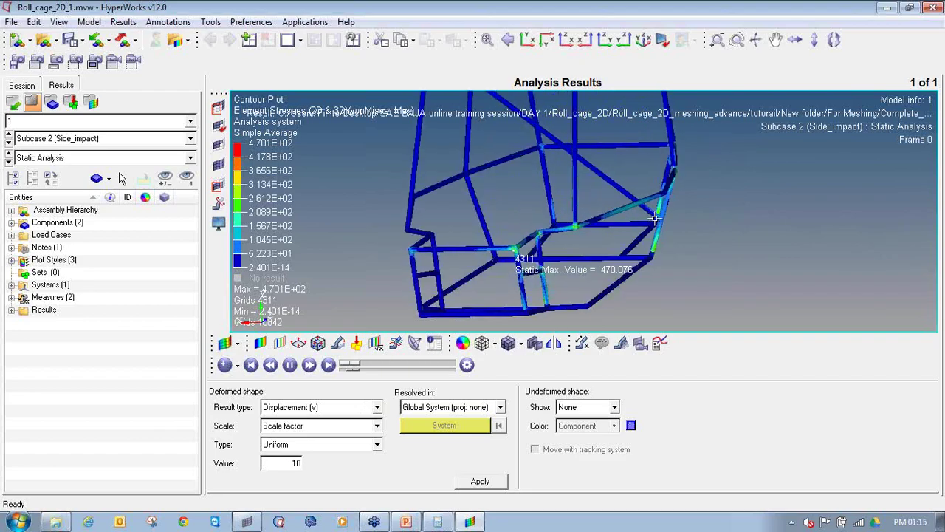
# - Show the Bump_analysis subcase with the whole cage in view and apply a deformation scale factor of 1
pyautogui.click(8, 142)
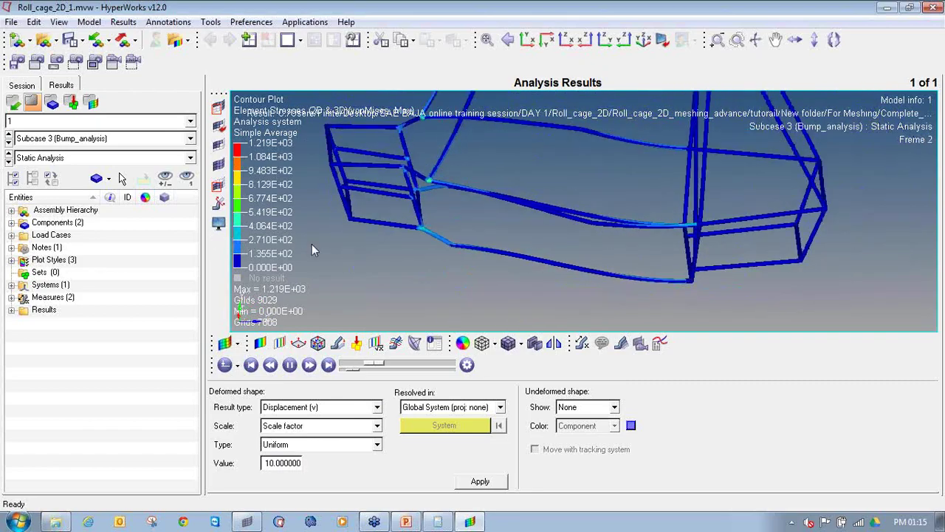
pyautogui.keyDown('ctrl'); pyautogui.scroll(-2, 312, 244); pyautogui.keyUp('ctrl')
pyautogui.keyDown('ctrl'); pyautogui.moveTo(311, 244); pyautogui.dragTo(375, 298, button='right'); pyautogui.keyUp('ctrl')
pyautogui.keyDown('ctrl'); pyautogui.scroll(-3, 591, 205); pyautogui.keyUp('ctrl')
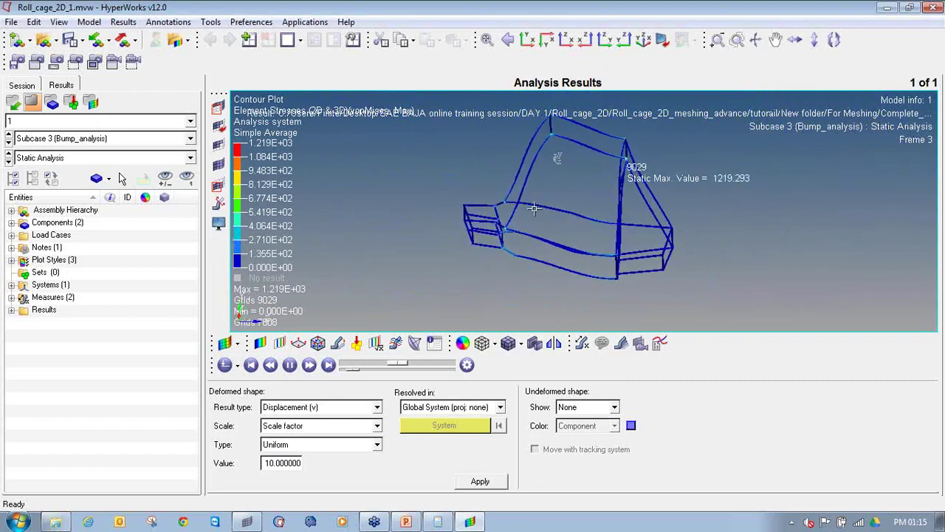
pyautogui.doubleClick(289, 463)
pyautogui.write('1')
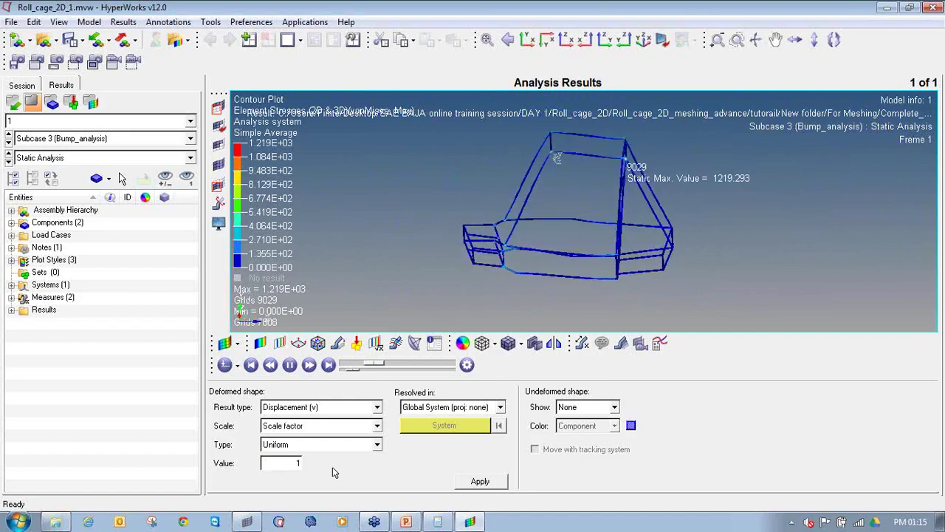
pyautogui.click(462, 481)
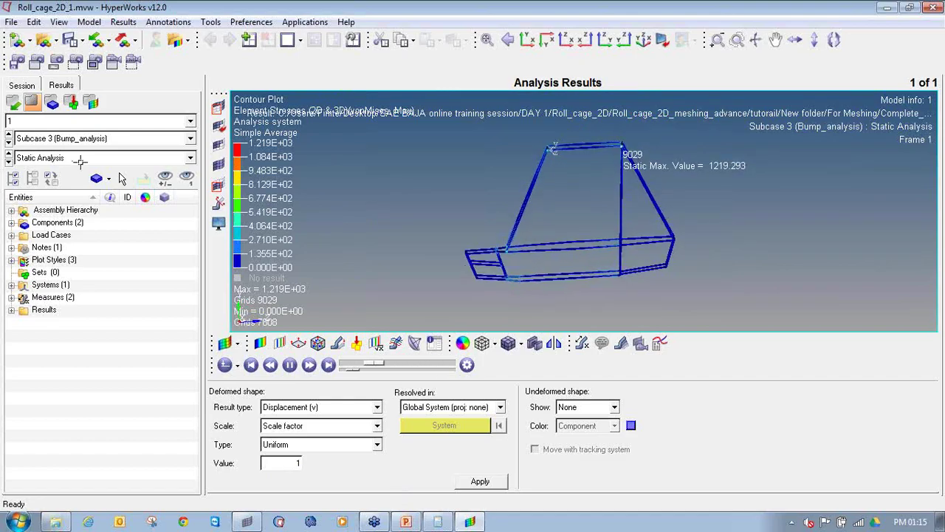
# - Show the Roll_over_analysis subcase and exaggerate its deformation, applying a scale factor of 10 and finally 100
pyautogui.click(8, 145)
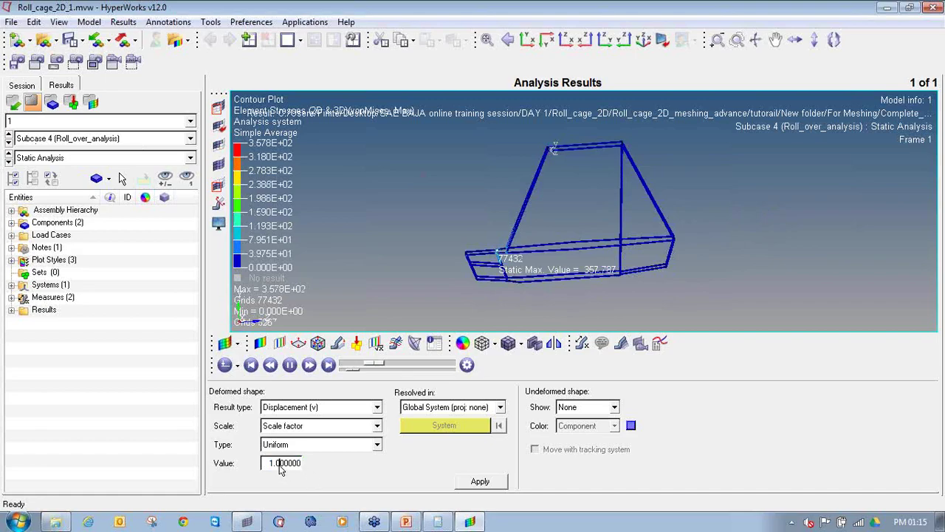
pyautogui.write('10')
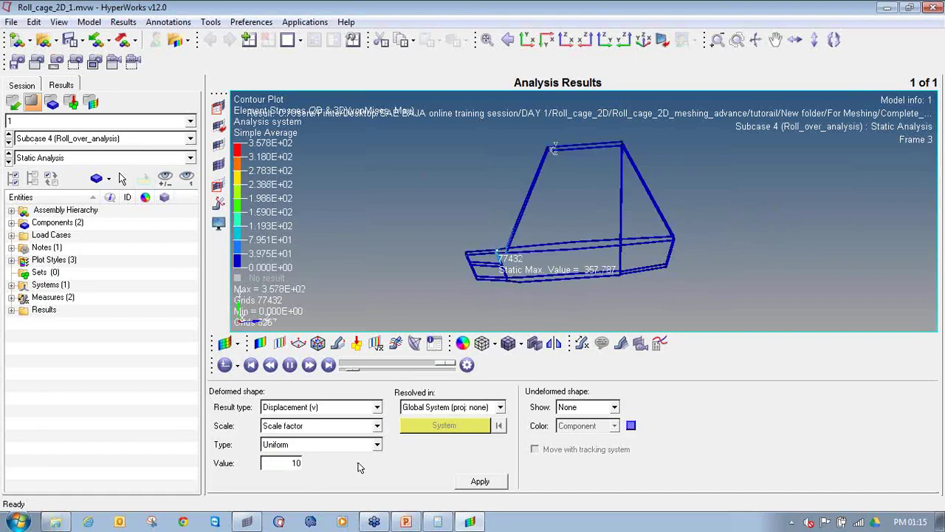
pyautogui.click(482, 482)
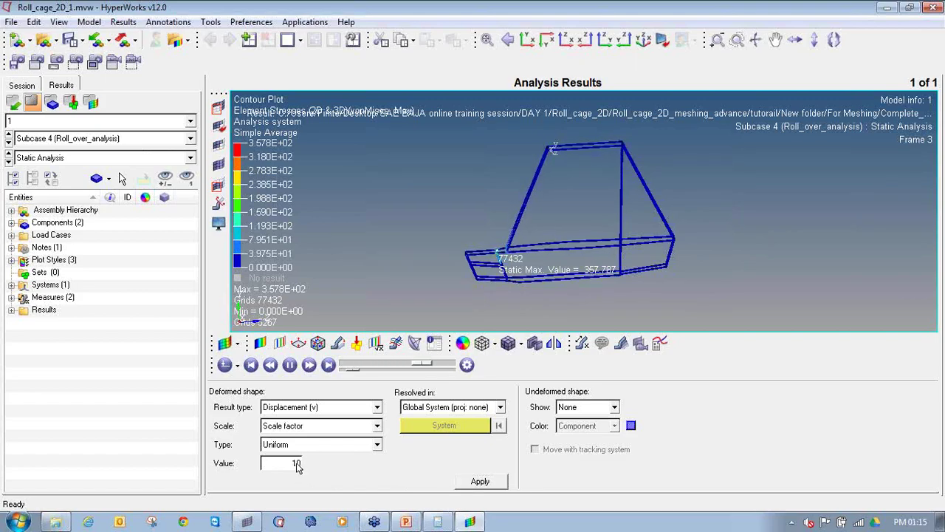
pyautogui.click(473, 483)
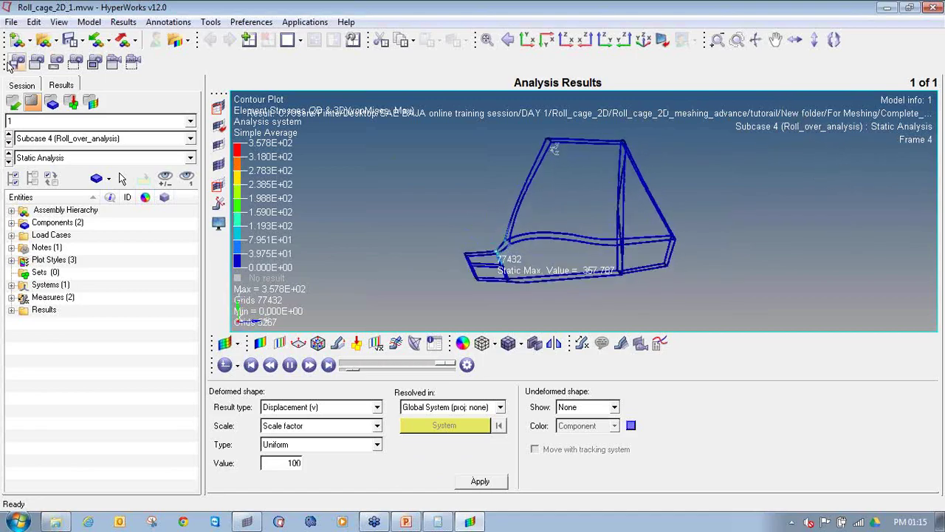
# - Show the torsional_analysis subcase and apply a deformation scale factor of 1
pyautogui.click(9, 143)
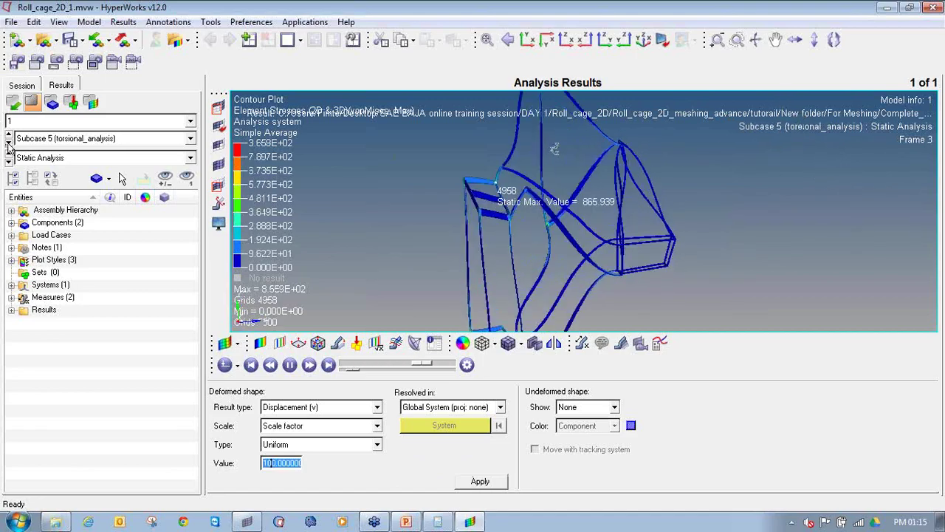
pyautogui.write('1')
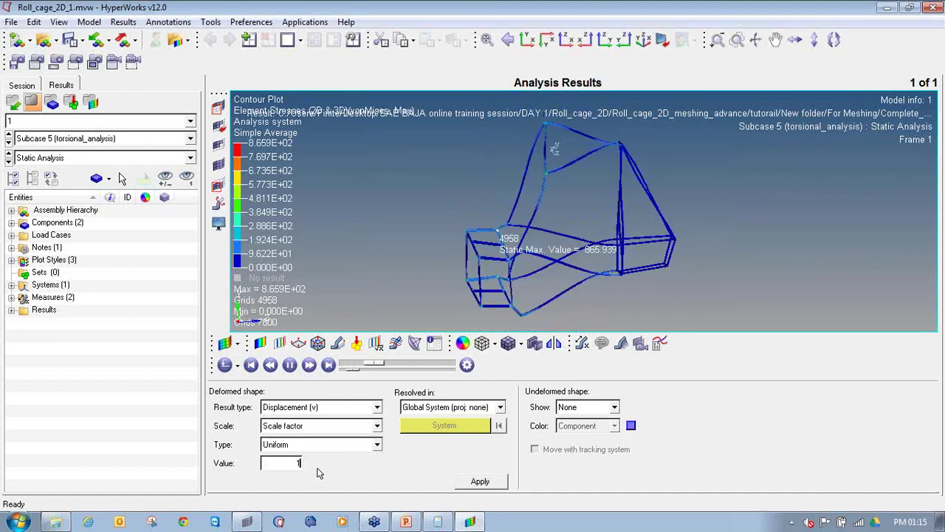
pyautogui.click(480, 481)
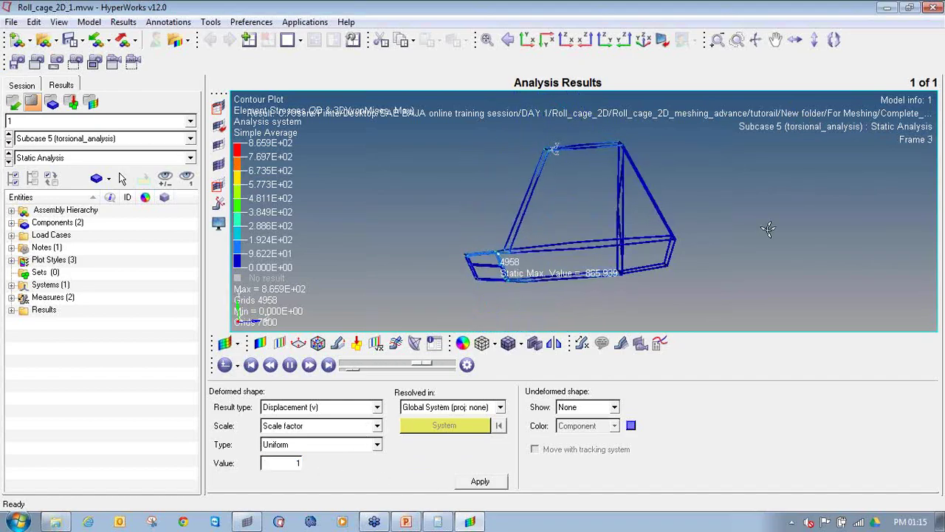
# - Look at the twisting cage from the front and apply a deformation scale factor of 5 to the torsional_analysis result
pyautogui.keyDown('ctrl'); pyautogui.moveTo(609, 230); pyautogui.dragTo(742, 225); pyautogui.keyUp('ctrl')
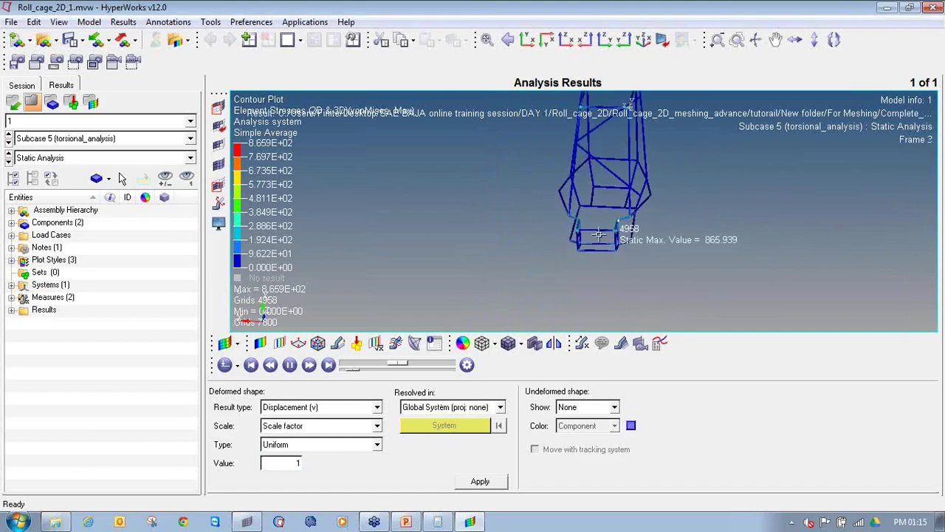
pyautogui.doubleClick(297, 462)
pyautogui.write('5')
pyautogui.click(480, 481)
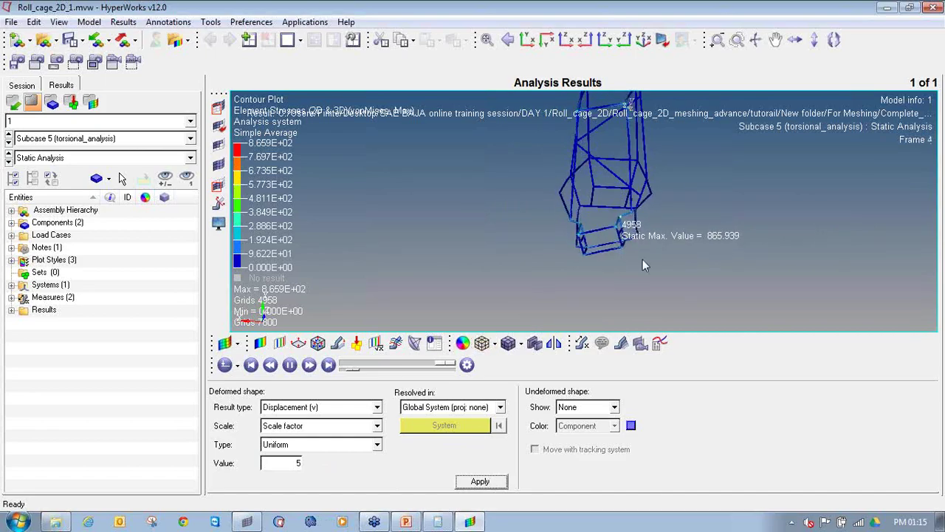
# - Switch to the modal_analysis subcase and contour the Eigen Mode magnitude for Mode 1
pyautogui.click(8, 142)
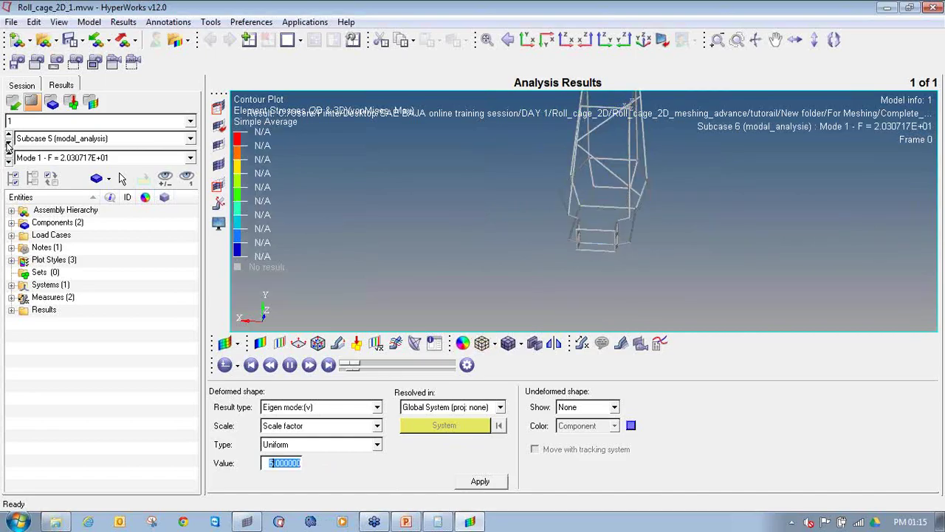
pyautogui.click(260, 343)
pyautogui.click(548, 481)
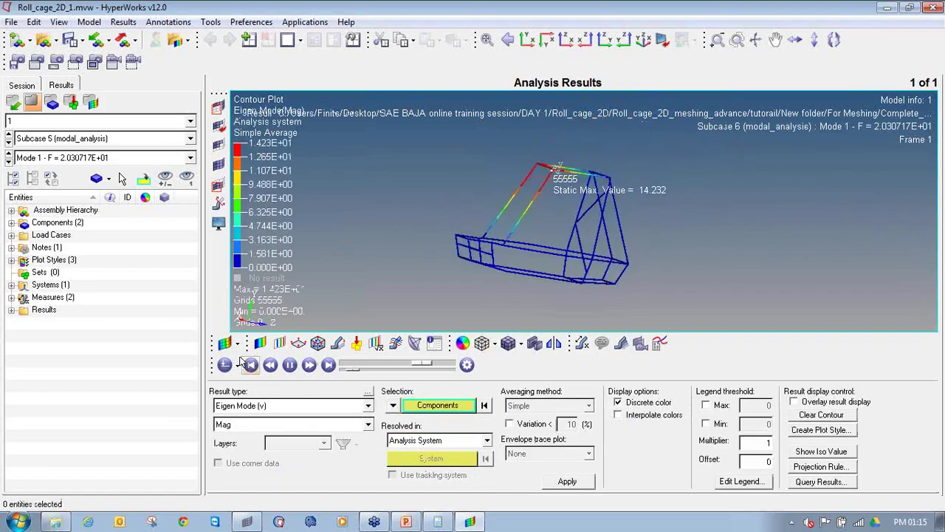
# - Step through the animated modal_analysis mode shapes from Mode 2 to Mode 6
pyautogui.click(8, 161)
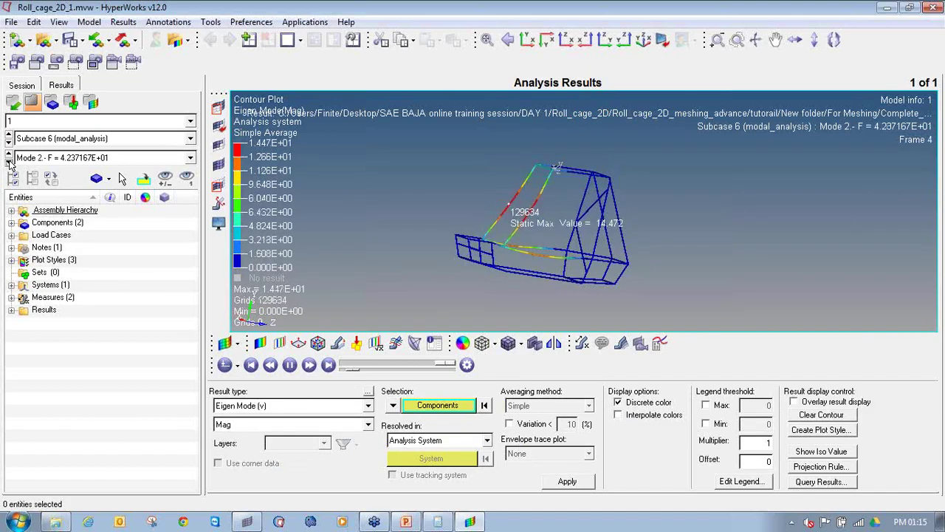
pyautogui.click(8, 161)
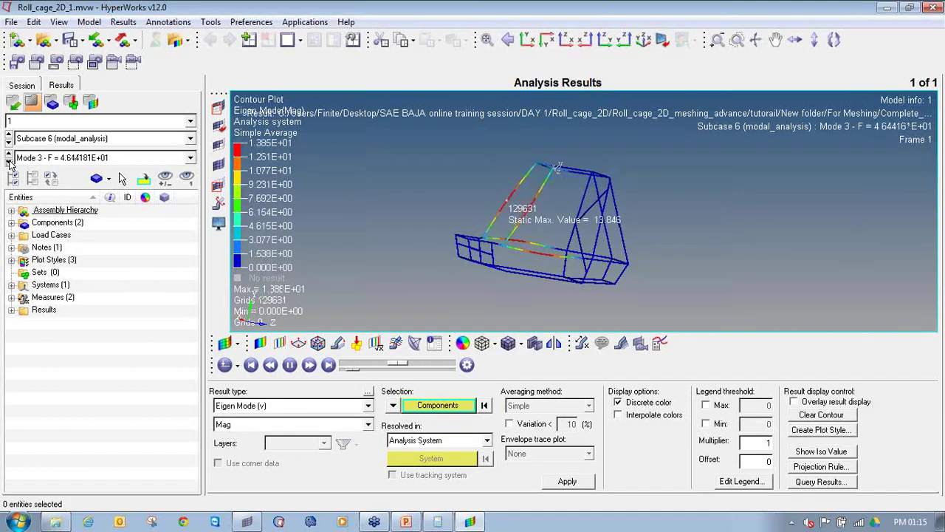
pyautogui.click(8, 161)
pyautogui.click(8, 161)
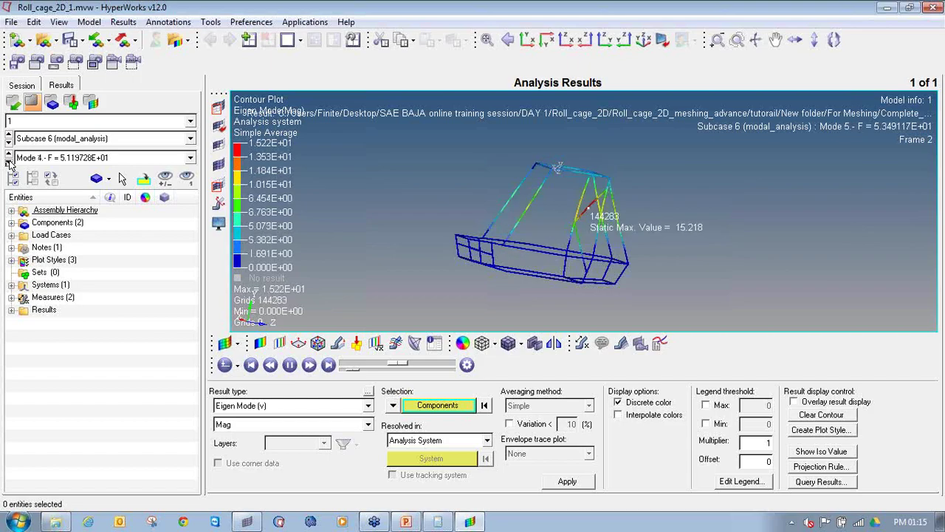
pyautogui.click(8, 161)
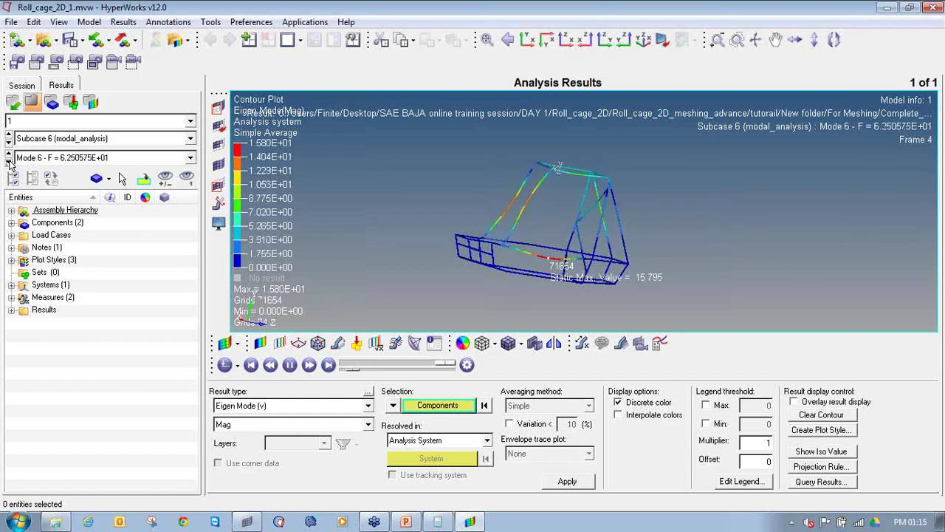
# - Step through the remaining animated modal_analysis mode shapes up to Mode 10 and return to Mode 1
pyautogui.click(8, 161)
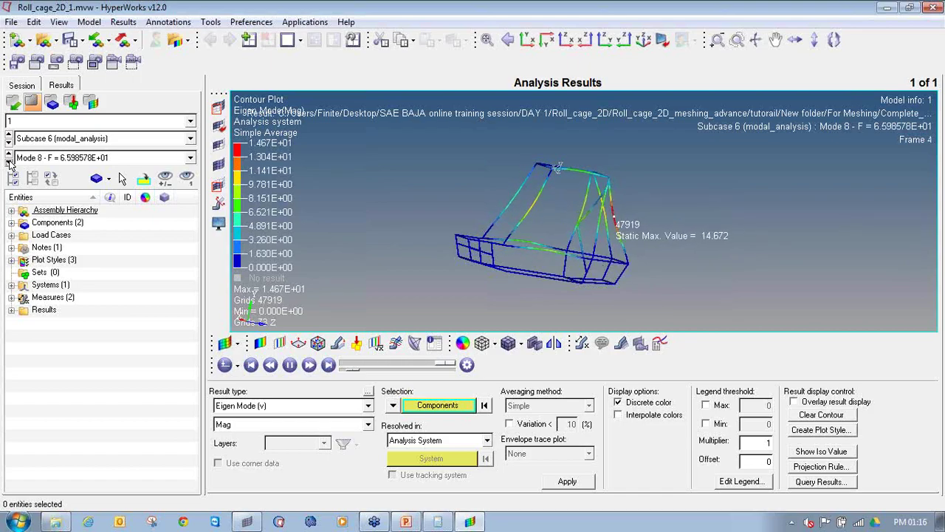
pyautogui.click(8, 161)
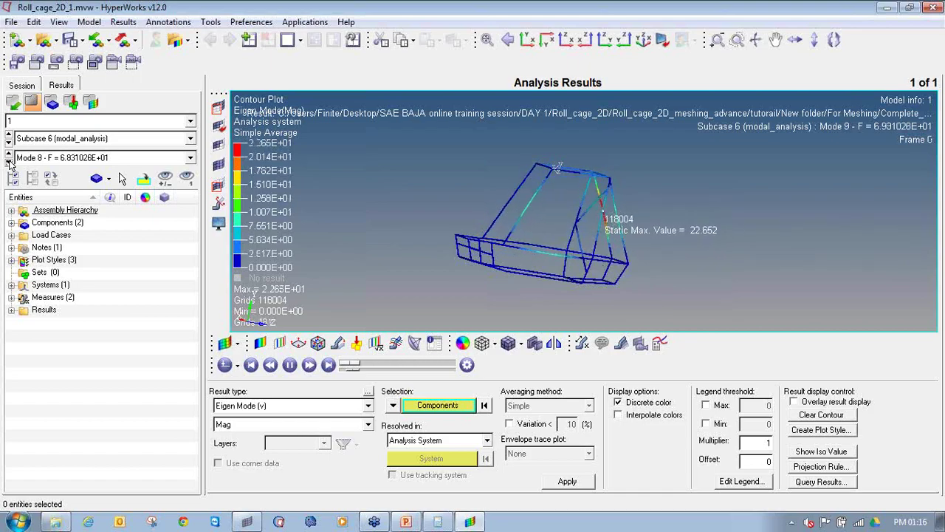
pyautogui.doubleClick(8, 161)
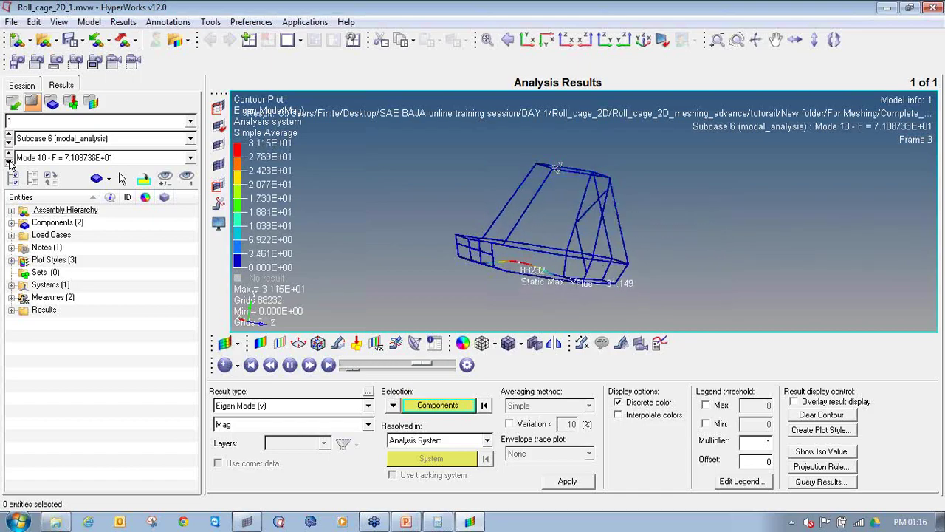
pyautogui.click(8, 161)
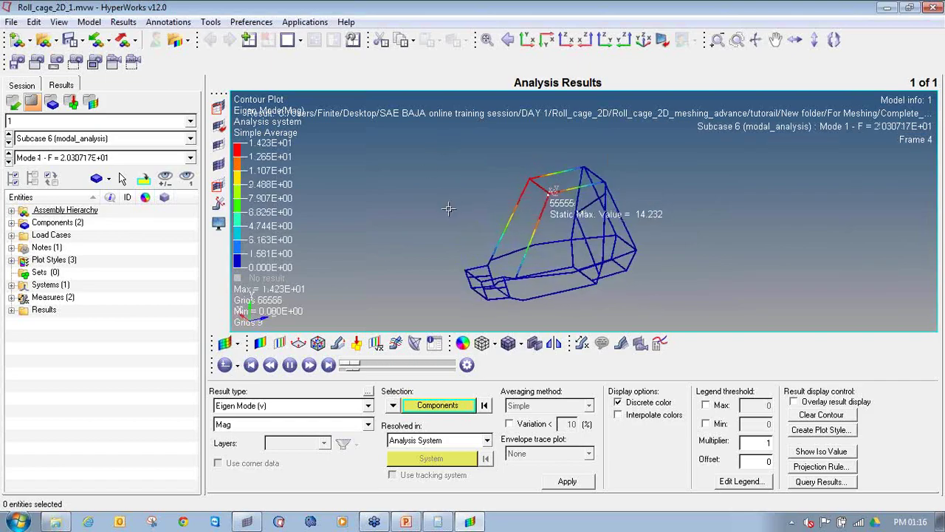
pyautogui.keyDown('ctrl'); pyautogui.scroll(-2, 548, 220); pyautogui.keyUp('ctrl')
pyautogui.keyDown('ctrl'); pyautogui.moveTo(548, 220); pyautogui.dragTo(497, 158, button='right'); pyautogui.keyUp('ctrl')
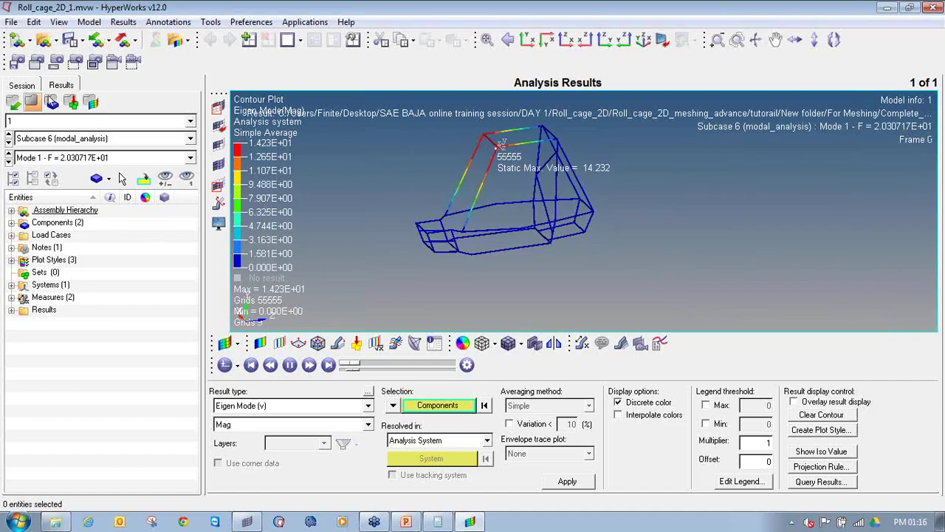
# - Apply the displacement magnitude contour to the torsional_analysis subcase, and show the Front_impact subcase with its animation paused
pyautogui.click(8, 136)
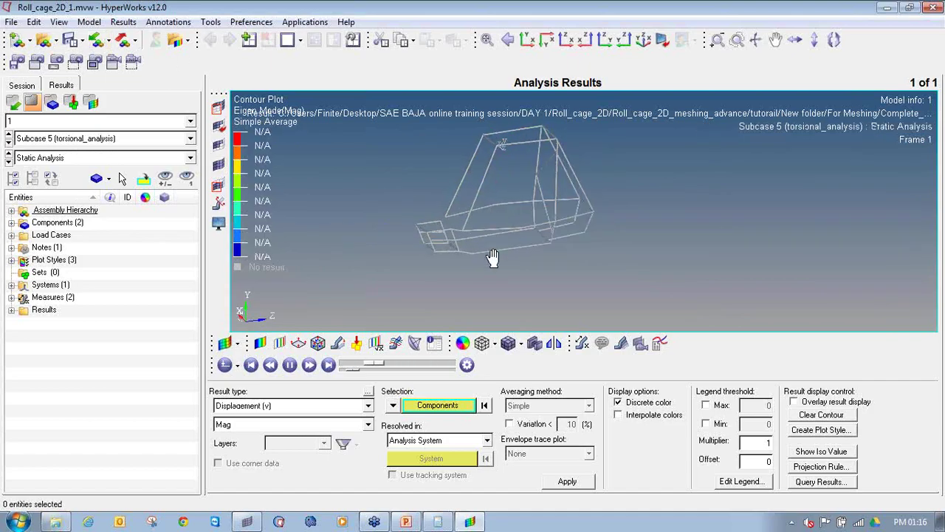
pyautogui.click(567, 481)
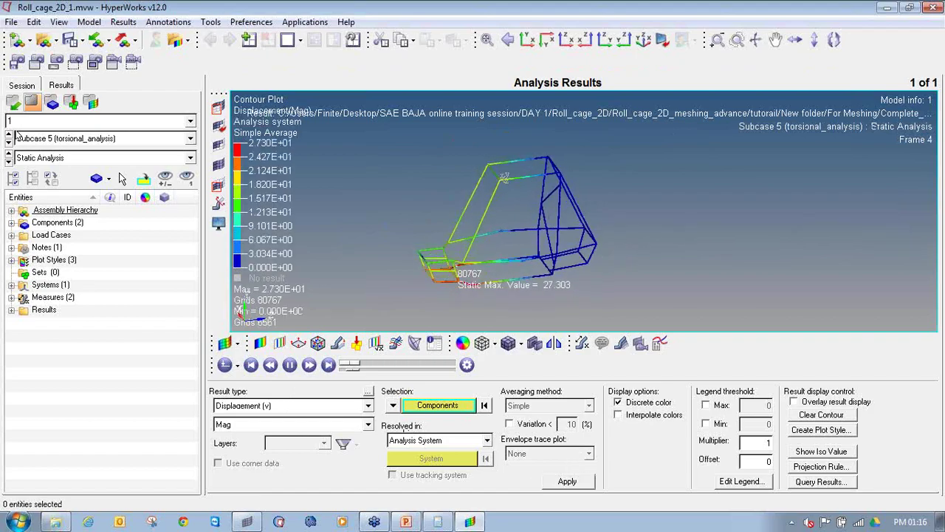
pyautogui.click(8, 141)
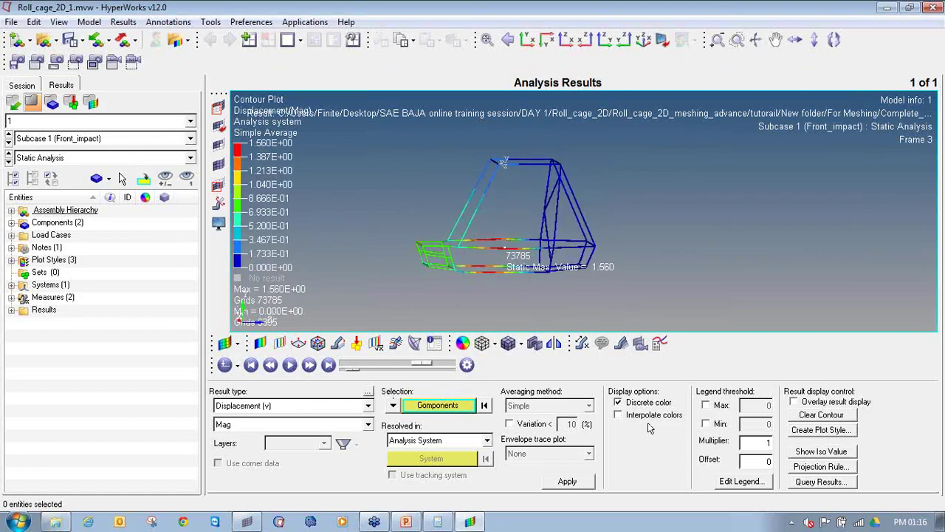
pyautogui.keyDown('ctrl'); pyautogui.moveTo(450, 263); pyautogui.dragTo(477, 269, button='right'); pyautogui.keyUp('ctrl')
pyautogui.keyDown('ctrl'); pyautogui.scroll(2, 473, 265); pyautogui.keyUp('ctrl')
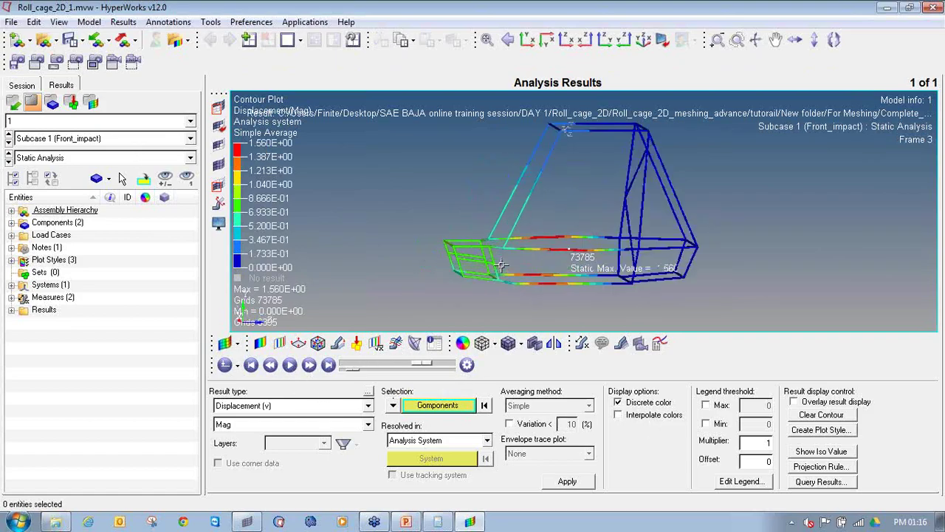
pyautogui.keyDown('ctrl'); pyautogui.scroll(-1, 557, 256); pyautogui.keyUp('ctrl')
pyautogui.moveTo(676, 250)
pyautogui.keyDown('ctrl'); pyautogui.mouseDown()
pyautogui.moveTo(649, 201)
pyautogui.moveTo(579, 207)
pyautogui.moveTo(622, 250)
pyautogui.moveTo(622, 235)
pyautogui.moveTo(672, 230)
pyautogui.moveTo(593, 235)
pyautogui.moveTo(435, 199)
pyautogui.moveTo(494, 204)
pyautogui.moveTo(495, 228)
pyautogui.mouseUp(); pyautogui.keyUp('ctrl')
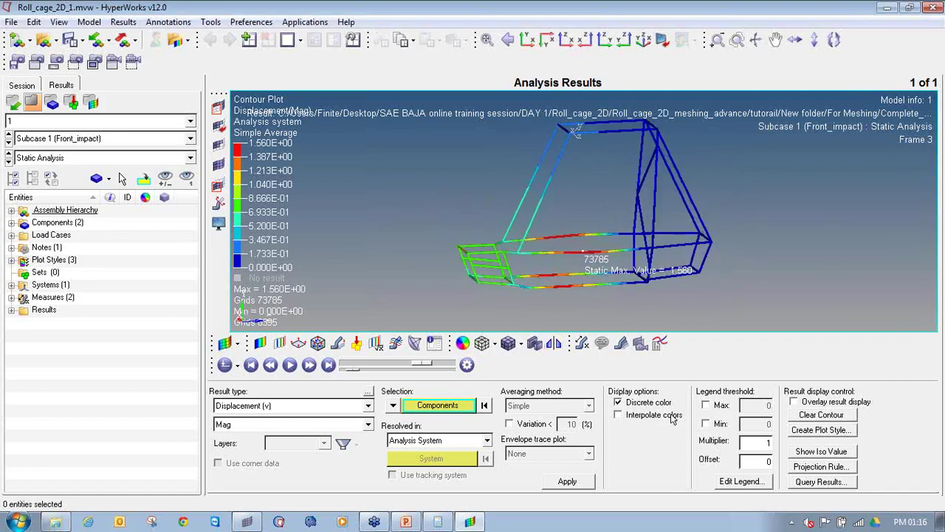
# - Hide the Static MinMax Result measure label and the Systems 1 coordinate system on the roll cage
pyautogui.click(582, 342)
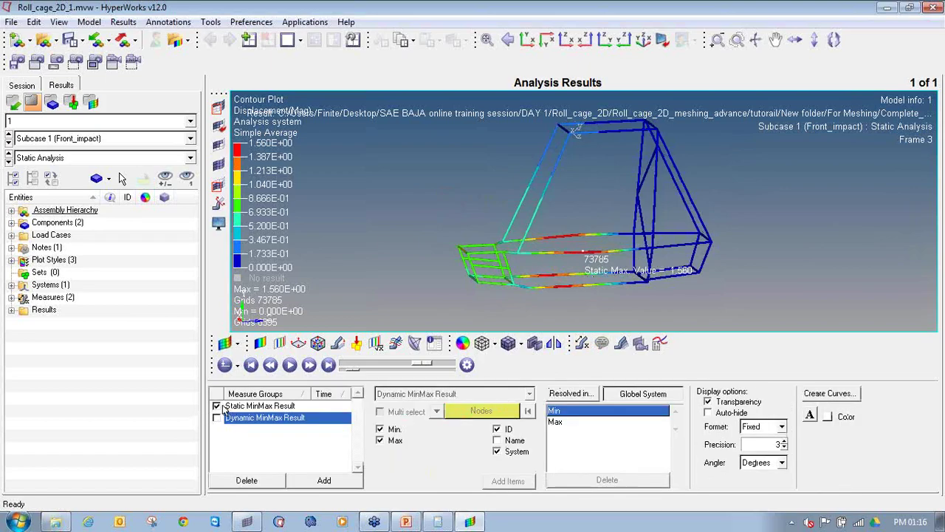
pyautogui.click(217, 406)
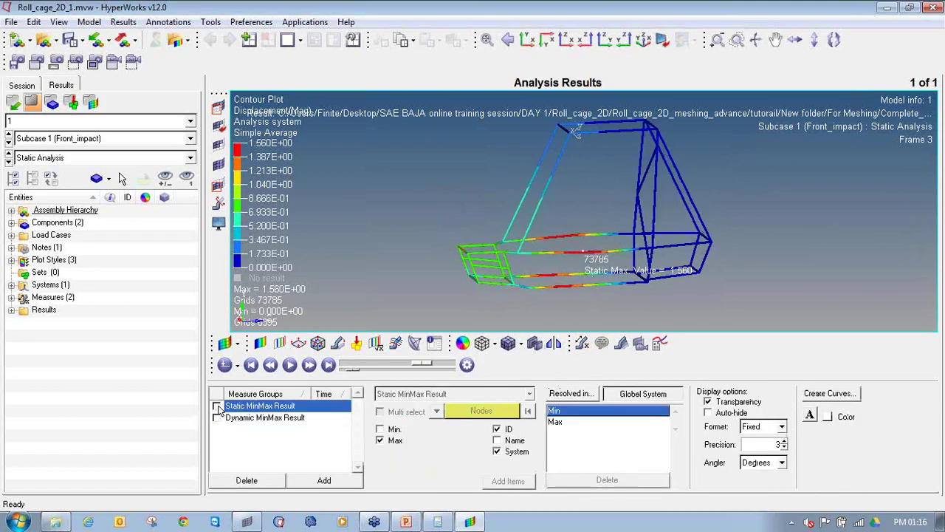
pyautogui.click(12, 284)
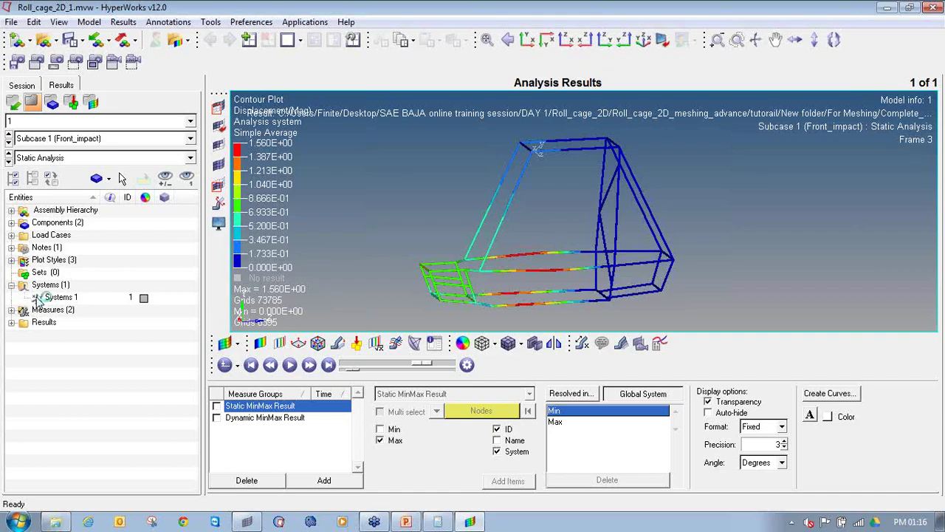
pyautogui.keyDown('ctrl'); pyautogui.moveTo(486, 271); pyautogui.dragTo(533, 264); pyautogui.keyUp('ctrl')
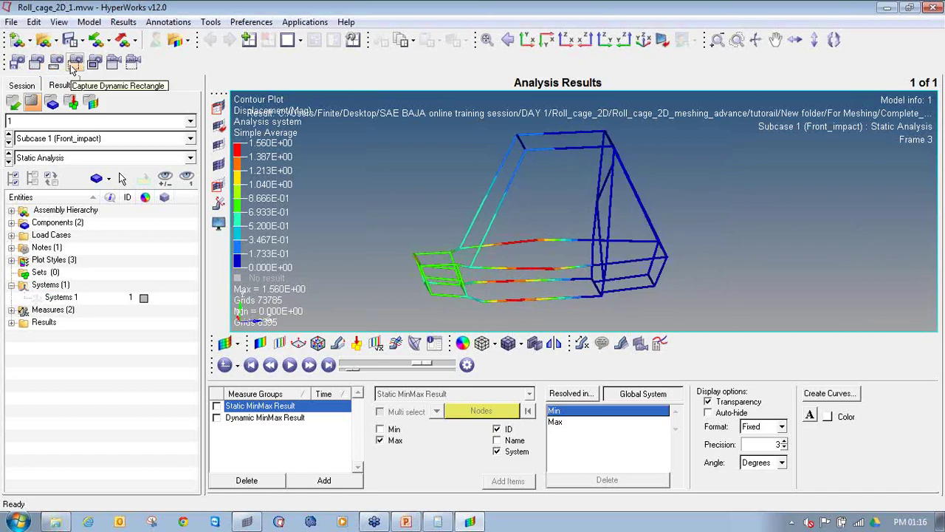
# - Capture a rectangular region around the Front_impact displacement plot and save it to the Desktop as the JPEG image fi_d
pyautogui.click(74, 63)
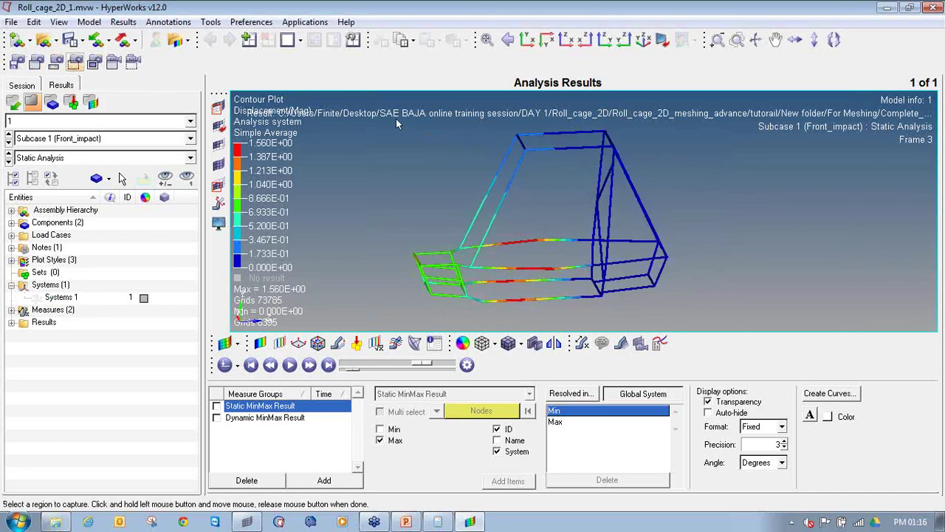
pyautogui.moveTo(386, 118); pyautogui.dragTo(736, 289)
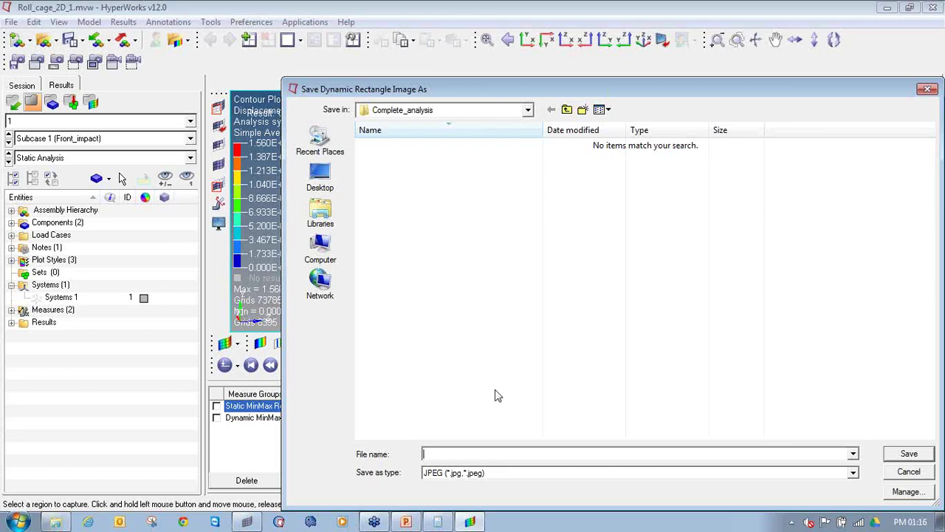
pyautogui.click(332, 176)
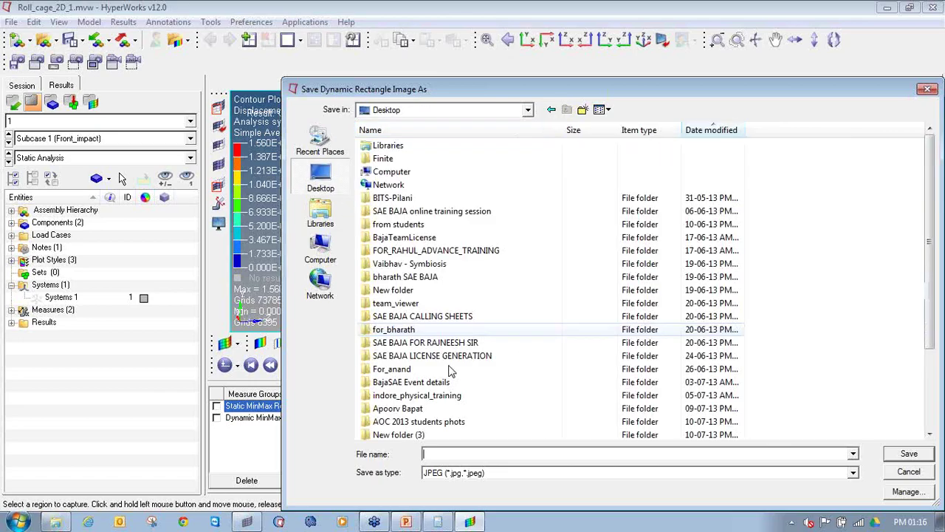
pyautogui.write('fron')
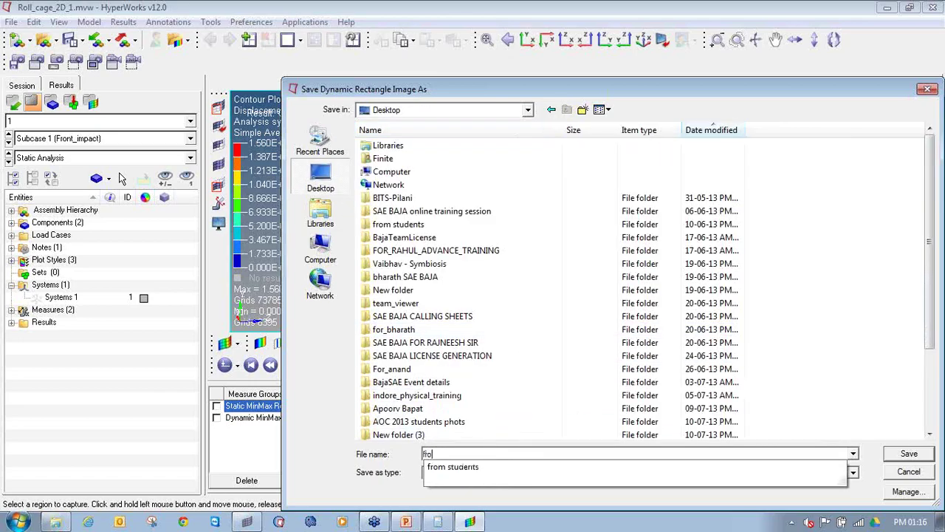
pyautogui.press('BackSpace')
pyautogui.press('BackSpace')
pyautogui.press('BackSpace')
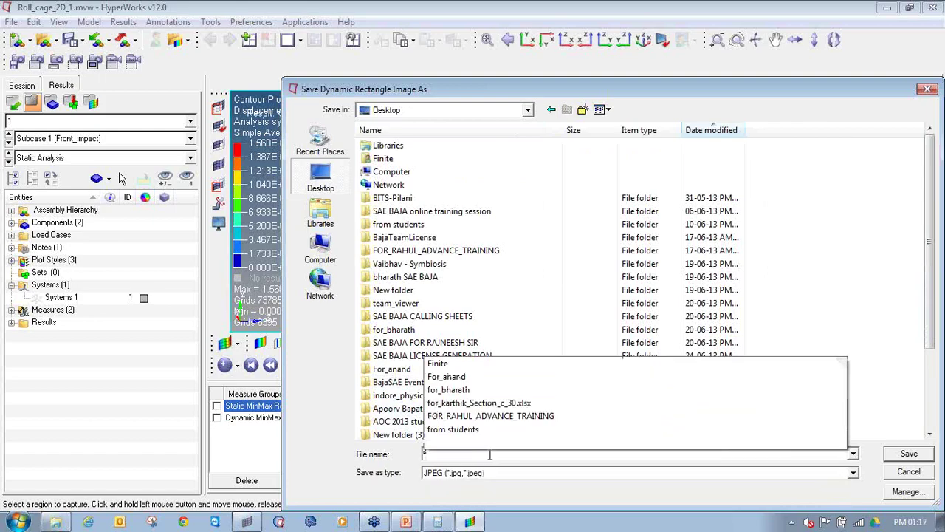
pyautogui.write('i_')
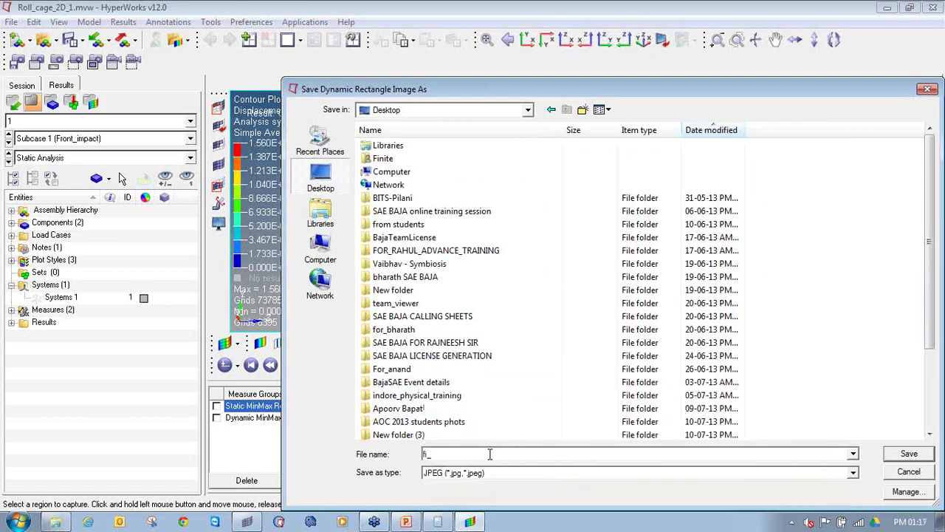
pyautogui.write('d')
pyautogui.press('Return')
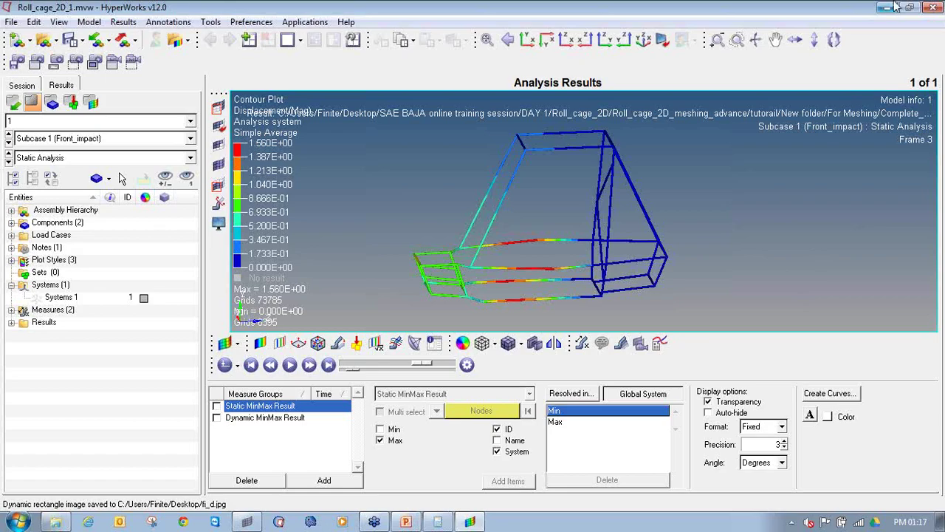
# - Save an image of the whole graphics area to the Desktop as the JPEG file fi-d-1
pyautogui.click(44, 64)
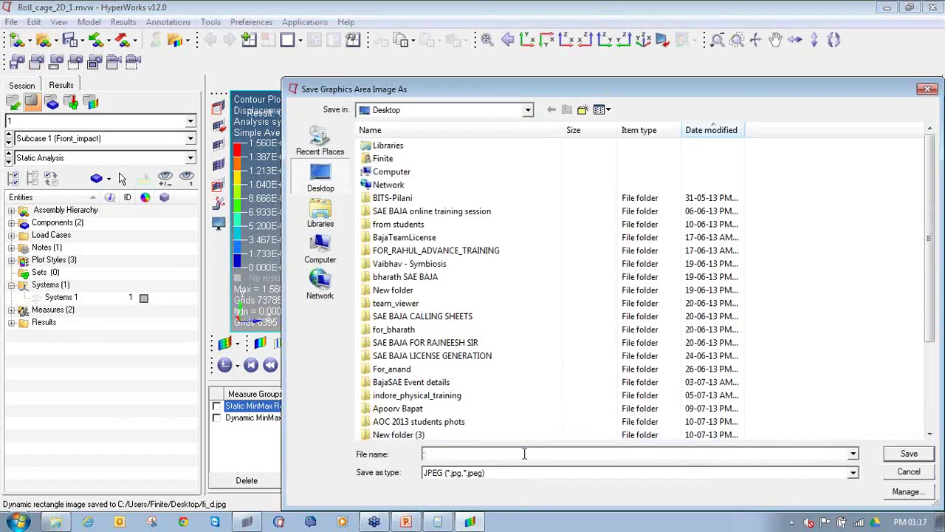
pyautogui.write('f')
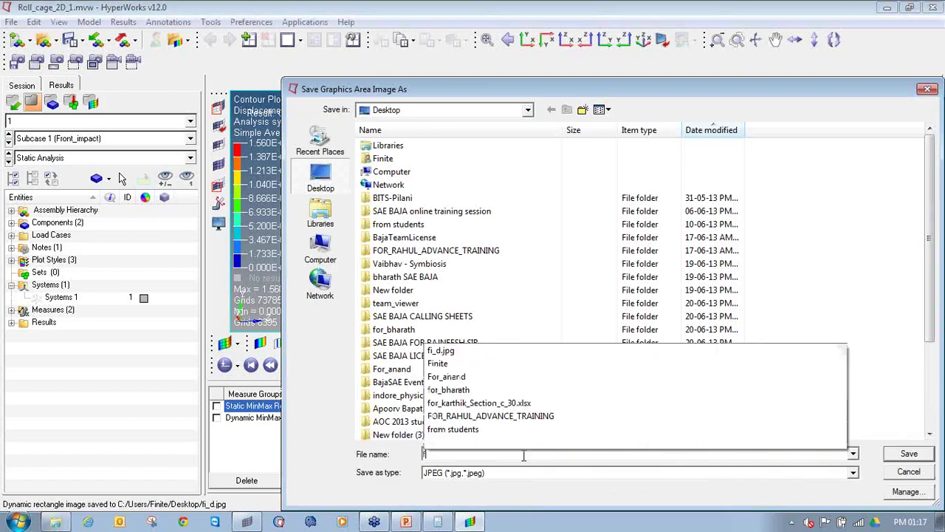
pyautogui.write('i-d-1')
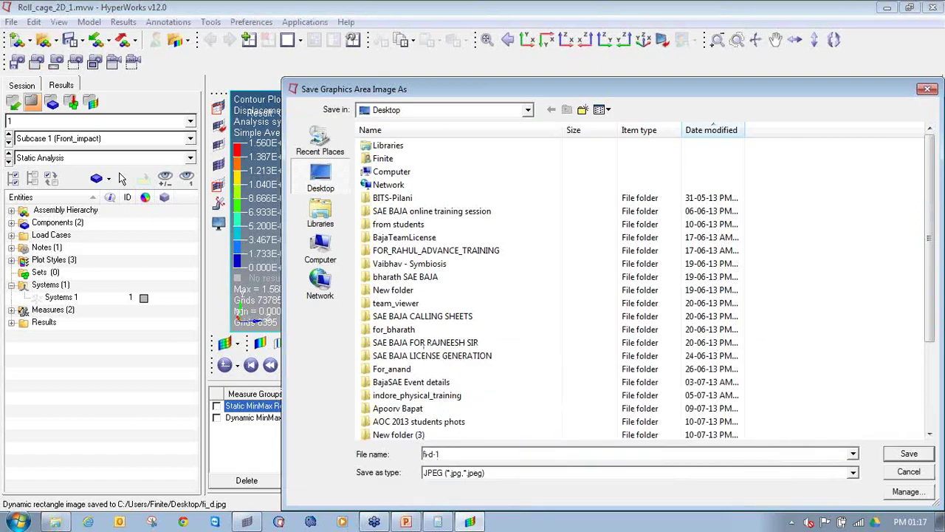
pyautogui.press('Return')
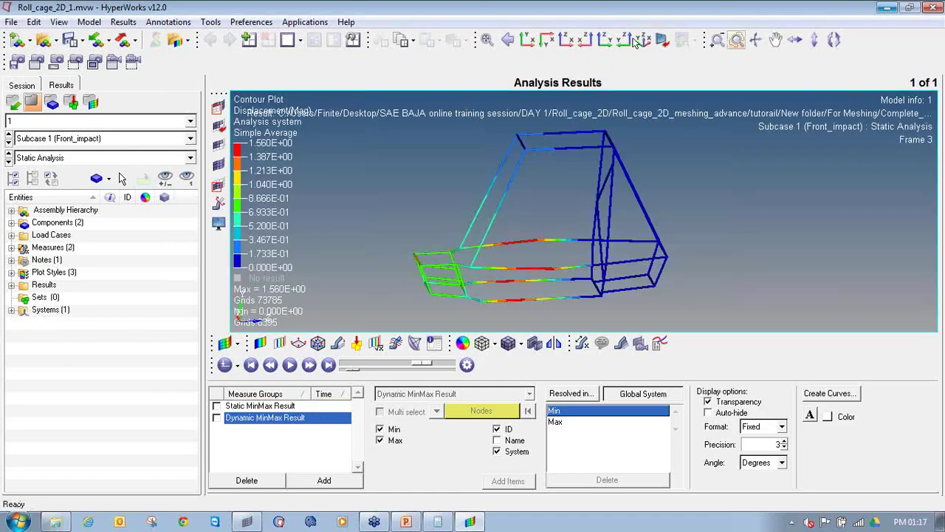
# - Set the number of animation steps to 400 and play the Front_impact deformation
pyautogui.click(117, 64)
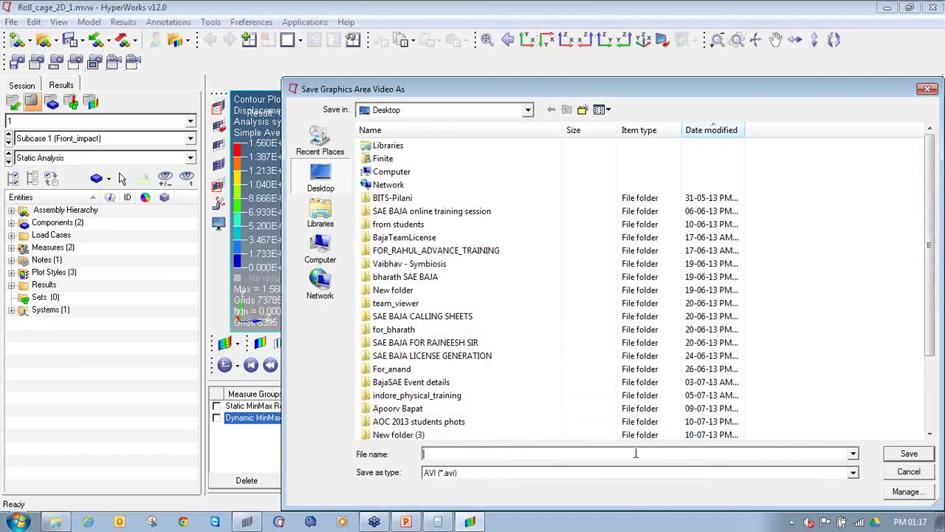
pyautogui.click(892, 477)
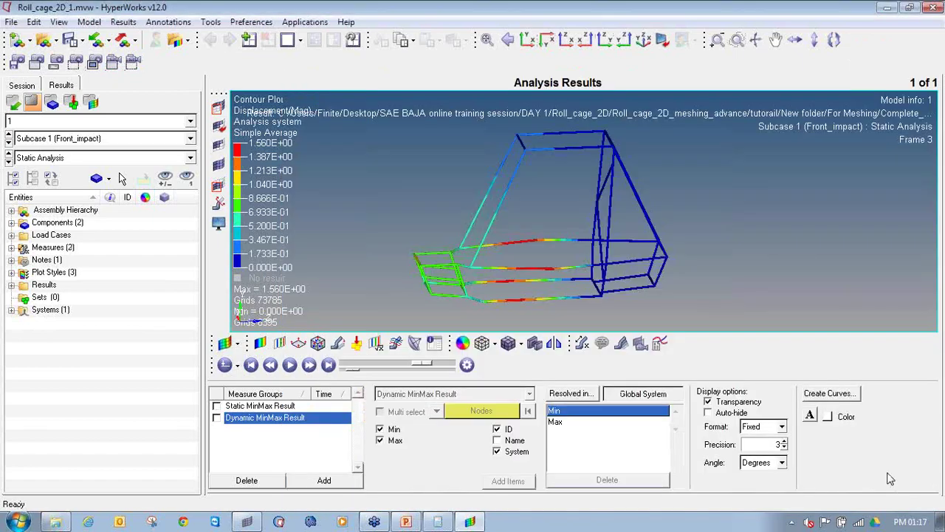
pyautogui.click(468, 365)
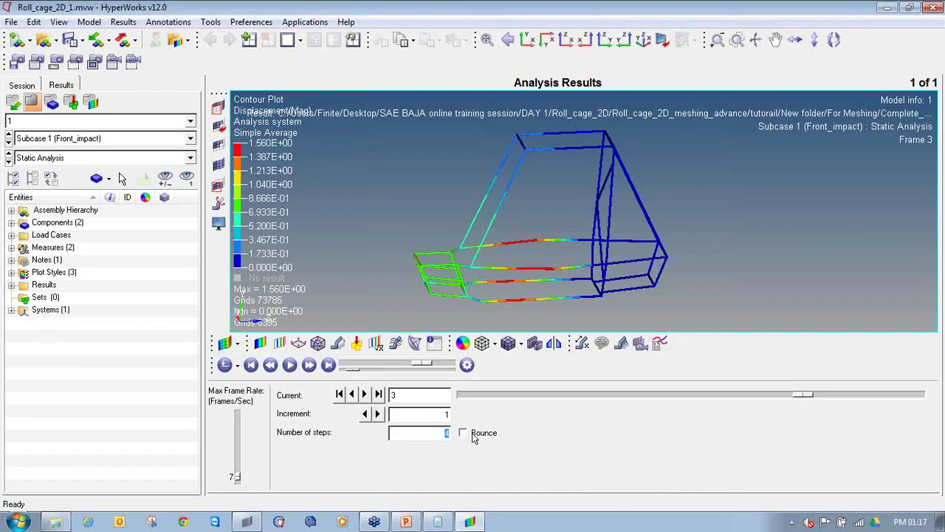
pyautogui.click(288, 368)
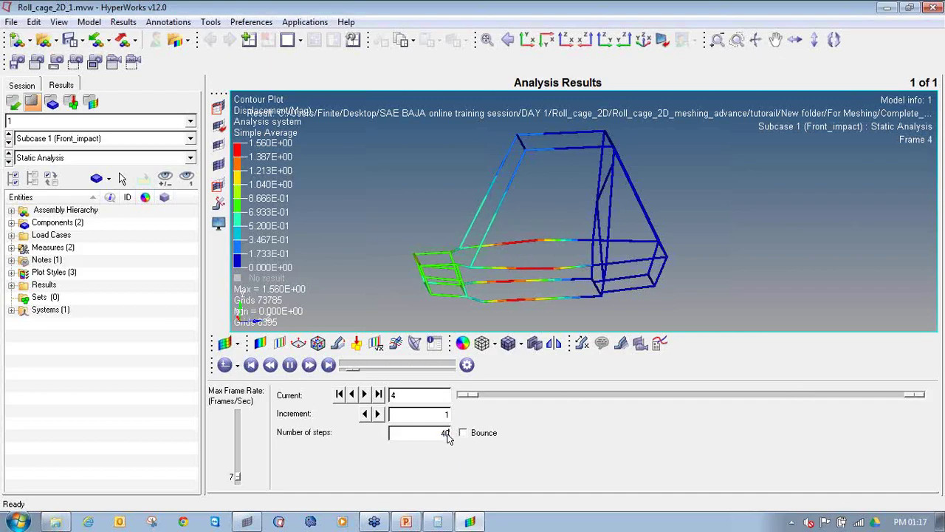
pyautogui.write('0')
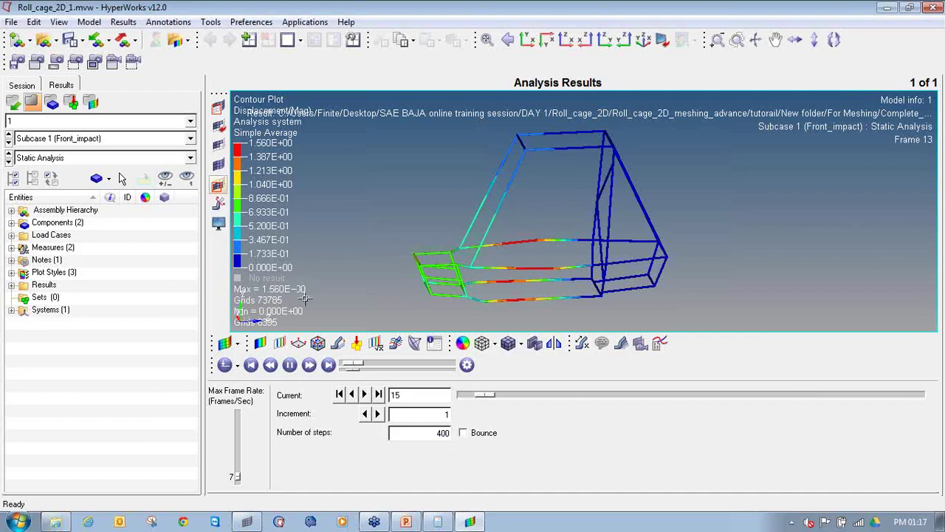
# - Open the deformed shape settings, jump the Front_impact animation to its last frame and restart playback
pyautogui.click(354, 343)
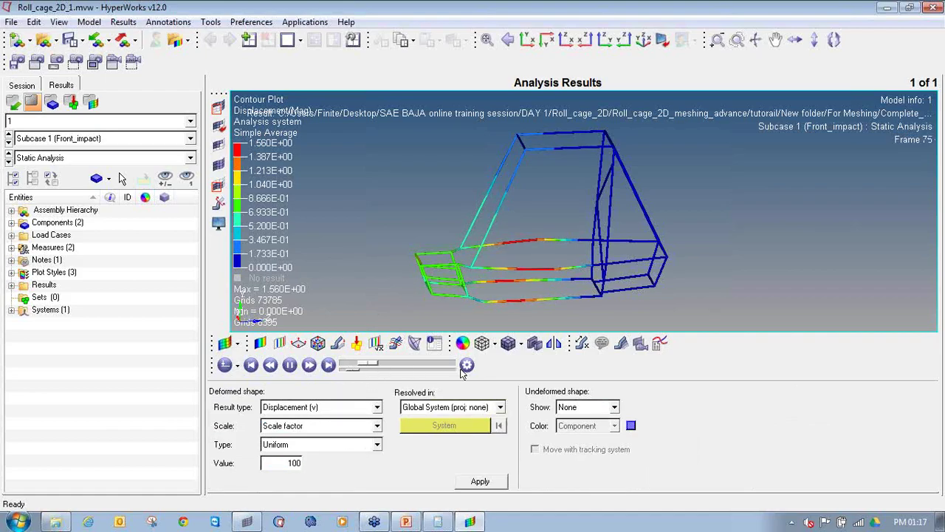
pyautogui.click(289, 365)
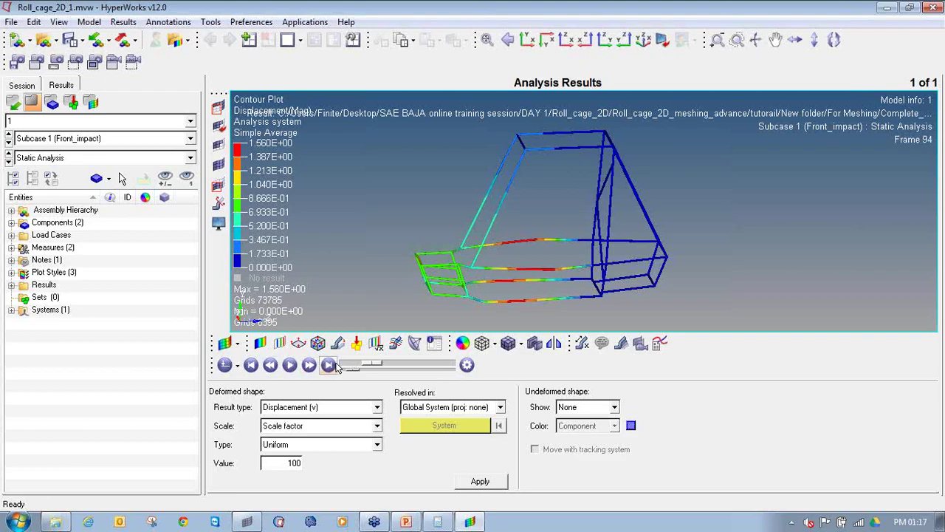
pyautogui.click(329, 365)
pyautogui.click(289, 364)
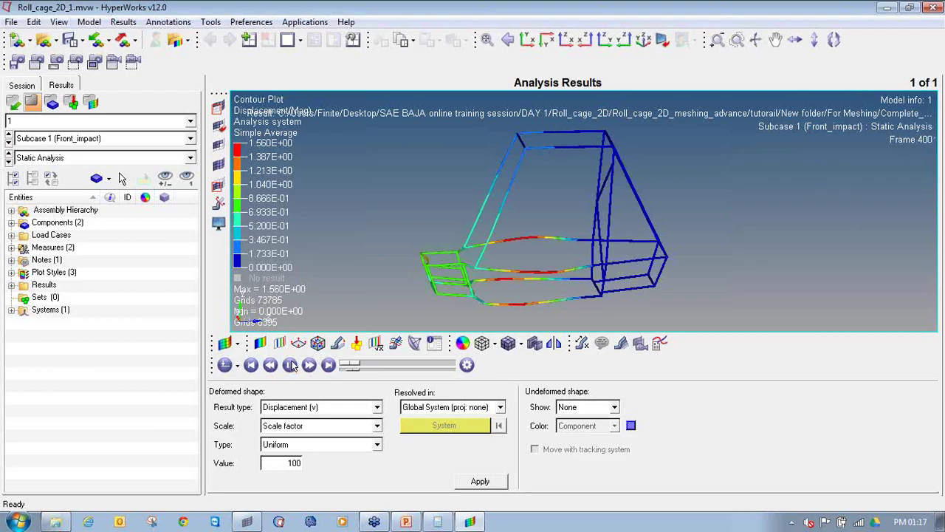
# - Record the graphics area animation of the Front_impact result to the Desktop as the AVI video fi-d-a
pyautogui.click(116, 62)
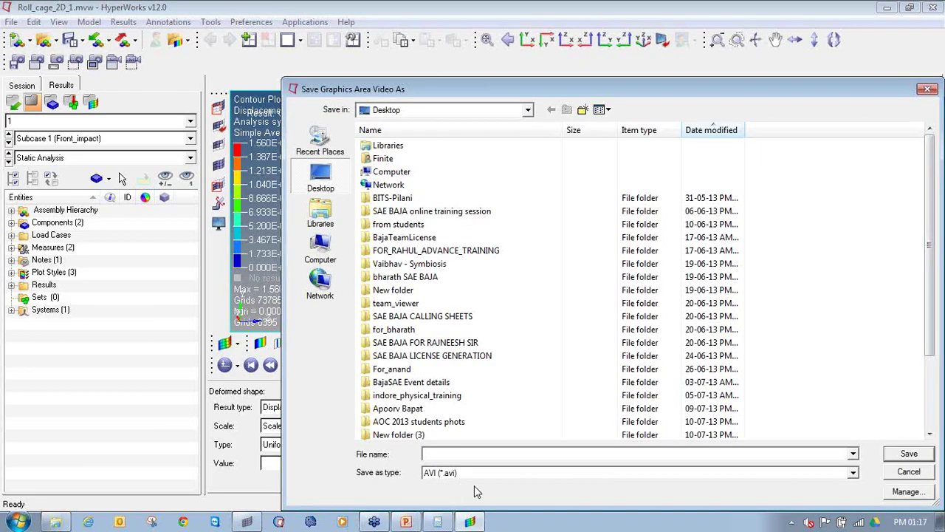
pyautogui.write('i')
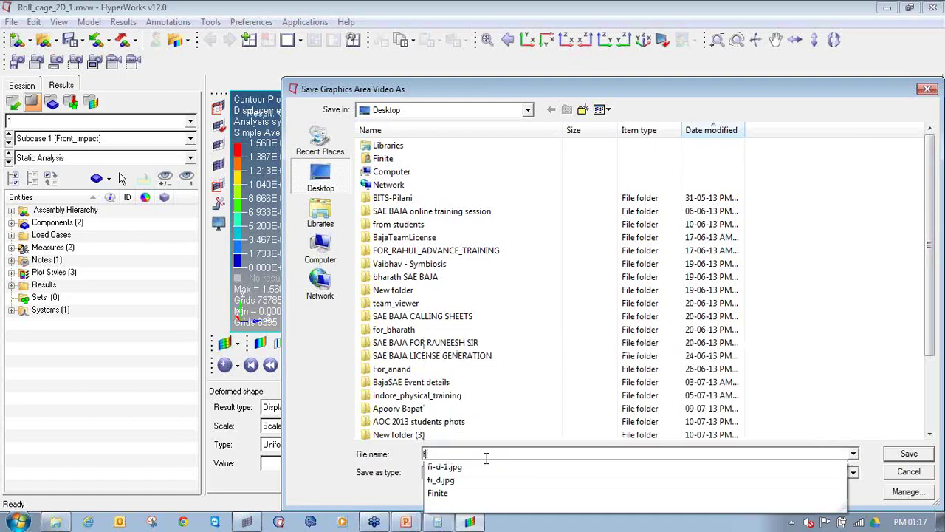
pyautogui.write('-d')
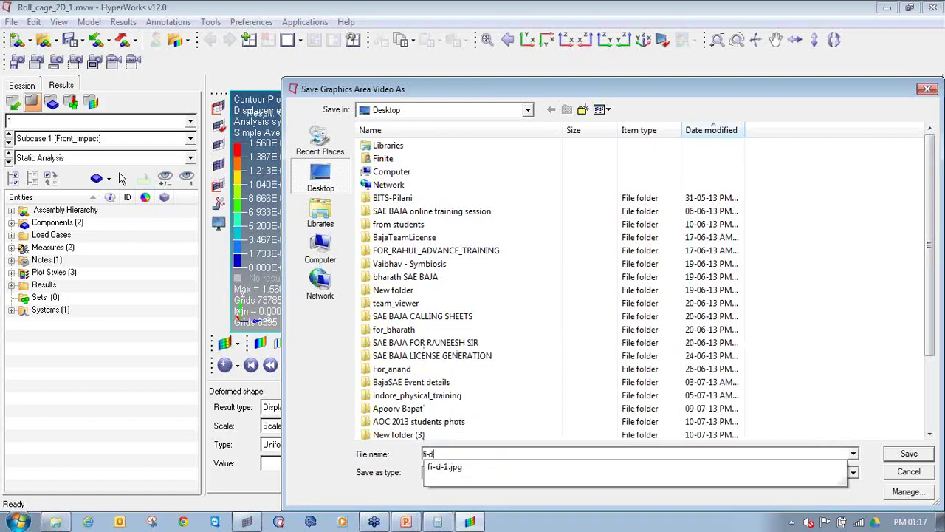
pyautogui.write('a')
pyautogui.press('BackSpace')
pyautogui.write('-a')
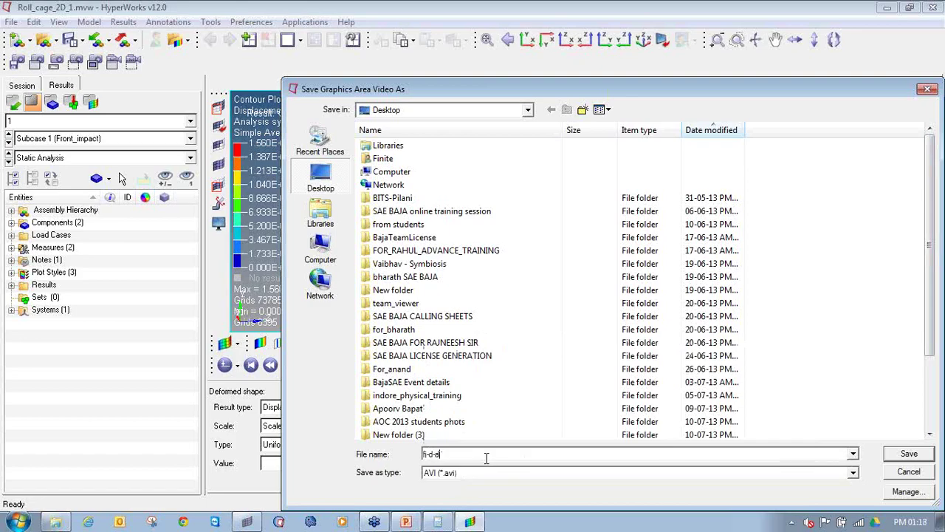
pyautogui.press('Return')
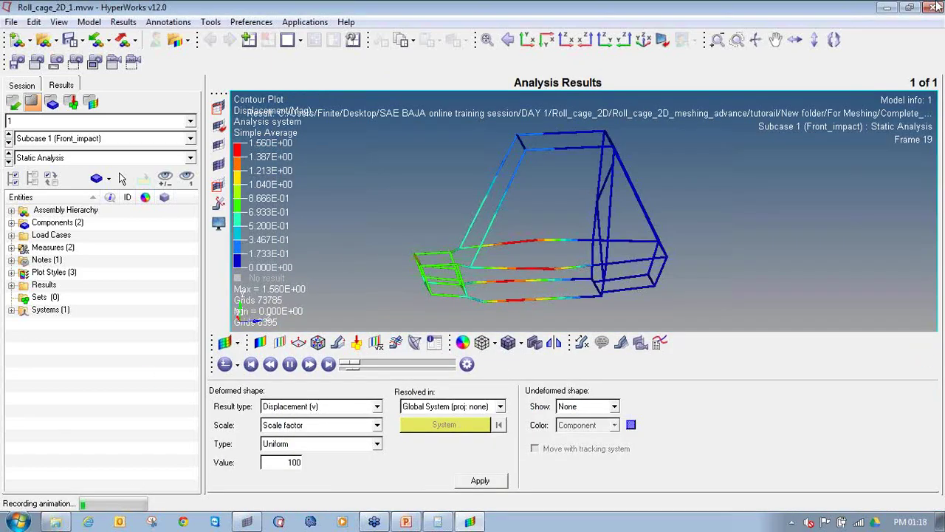
# - Minimize the open windows to reach the desktop, view the saved image fi_d.jpg and close it
pyautogui.click(889, 7)
pyautogui.click(888, 9)
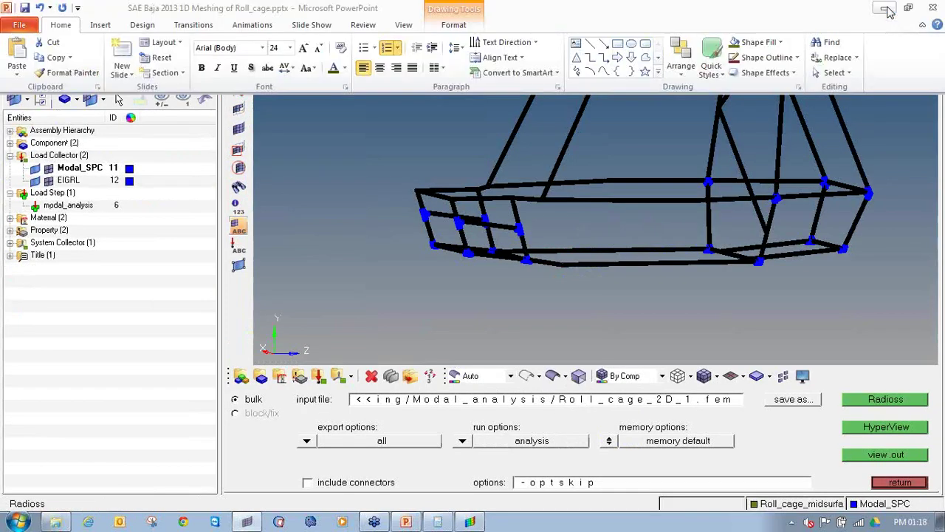
pyautogui.click(889, 8)
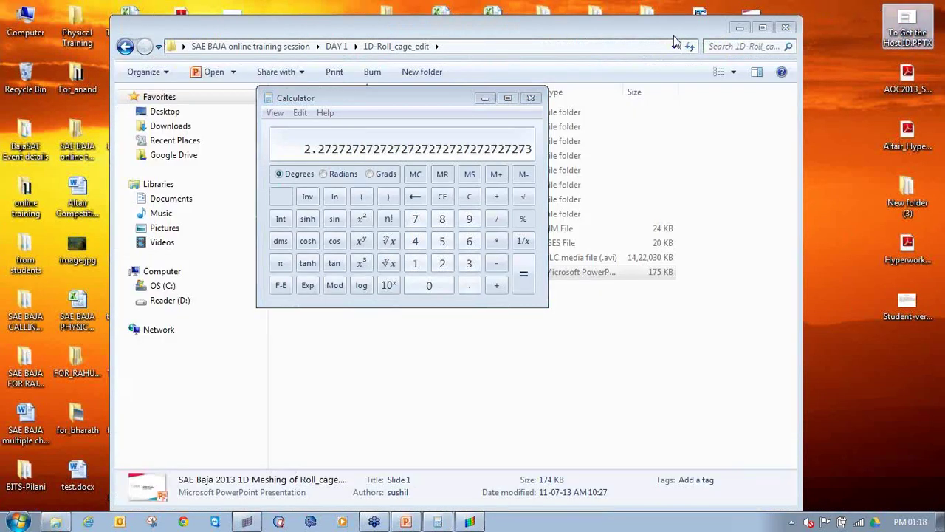
pyautogui.click(738, 31)
pyautogui.click(485, 98)
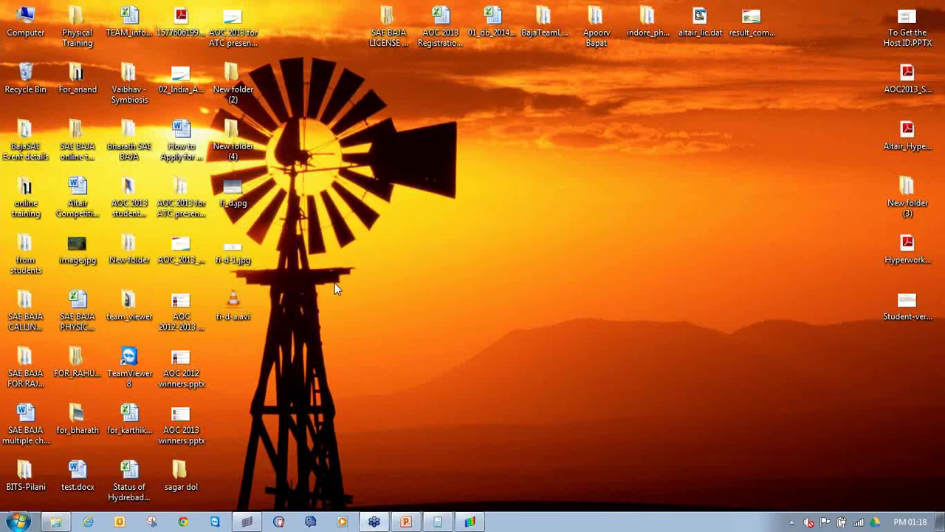
pyautogui.doubleClick(237, 194)
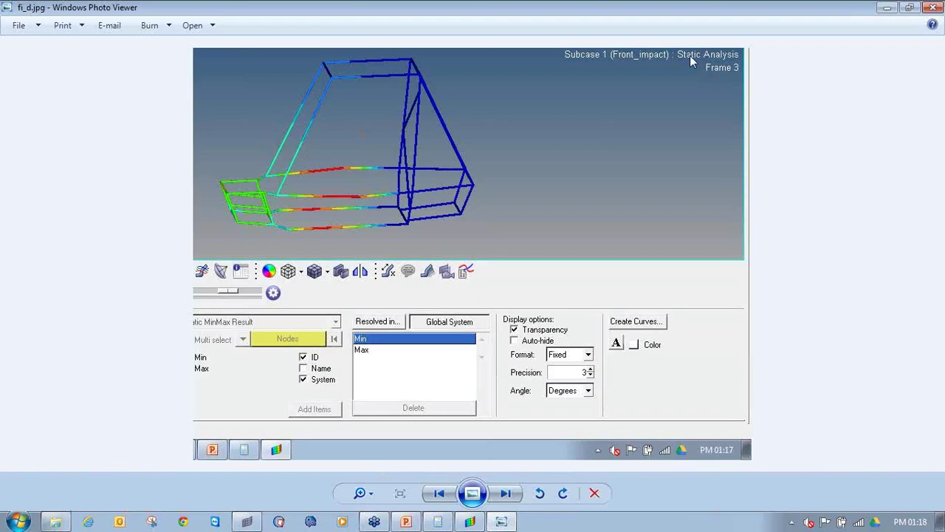
pyautogui.click(936, 7)
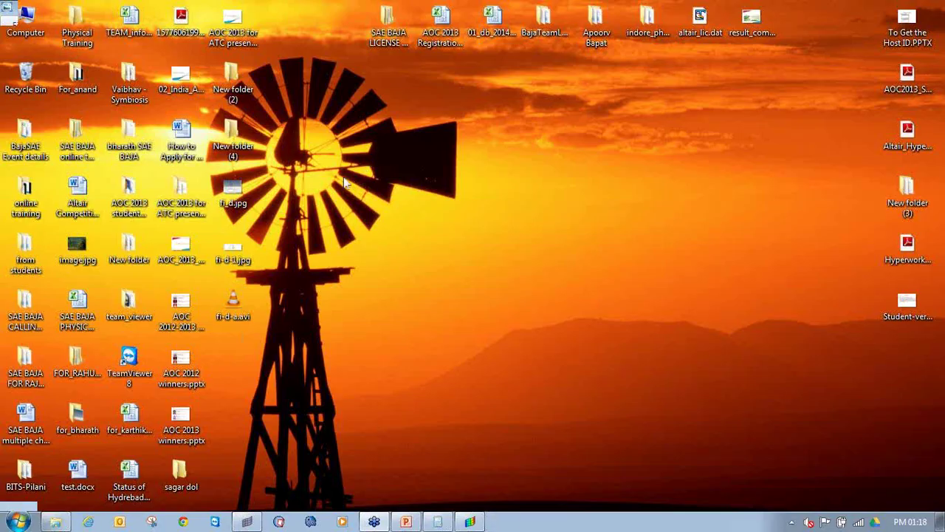
# - Open the saved image fi-d-1.jpg from the desktop and examine it, checking on the HyperView video recording in between
pyautogui.doubleClick(230, 254)
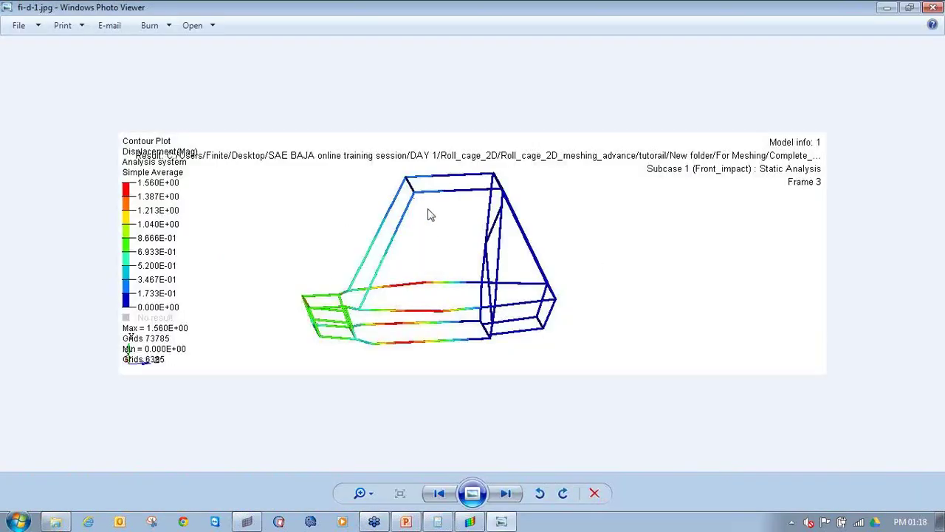
pyautogui.click(246, 521)
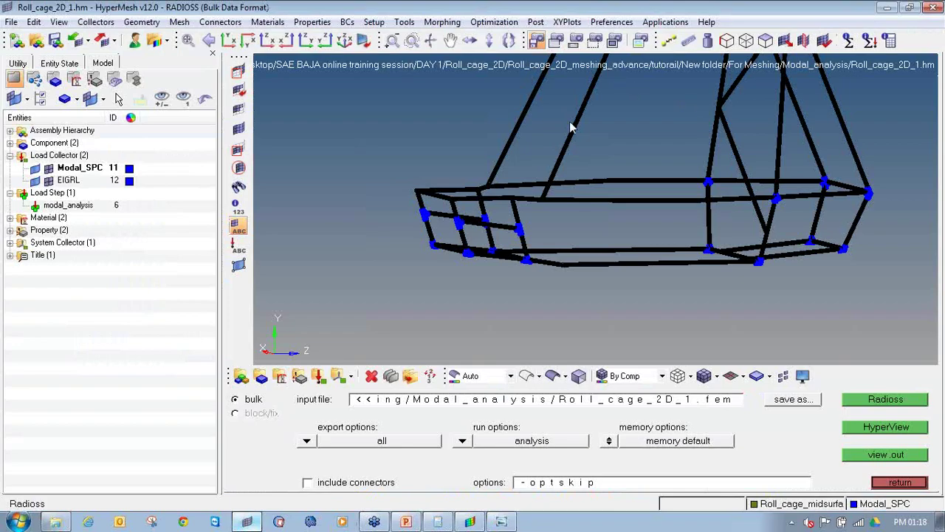
pyautogui.click(470, 522)
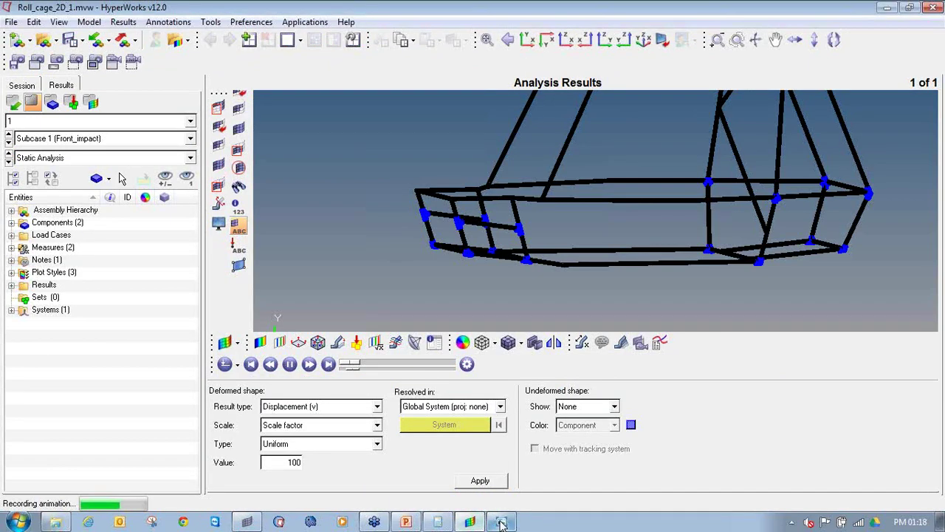
pyautogui.click(501, 523)
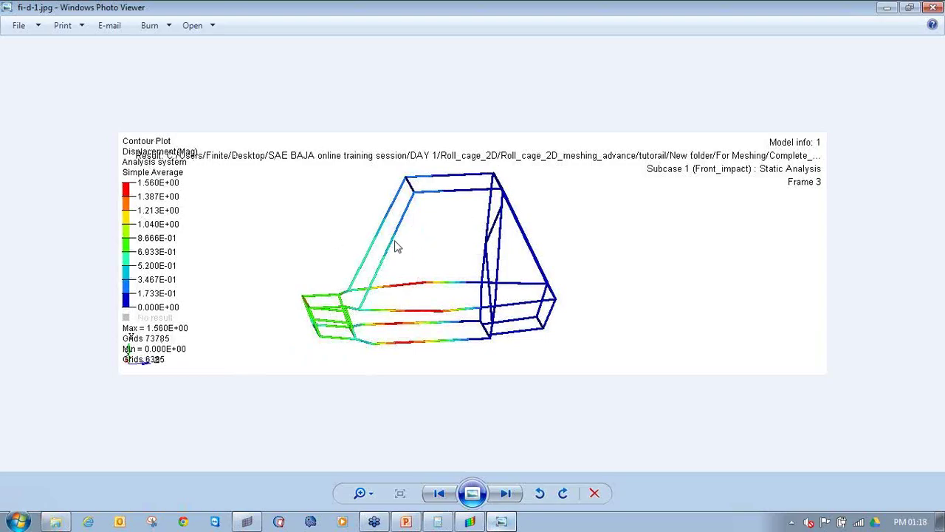
# - Return to HyperView, hide the Model Info note and shift the roll cage closer to the contour legend
pyautogui.click(469, 522)
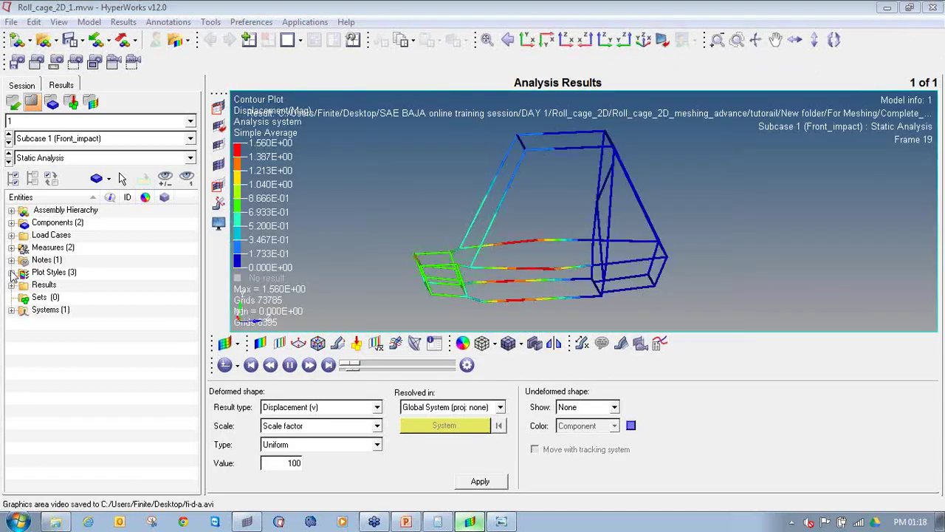
pyautogui.click(12, 260)
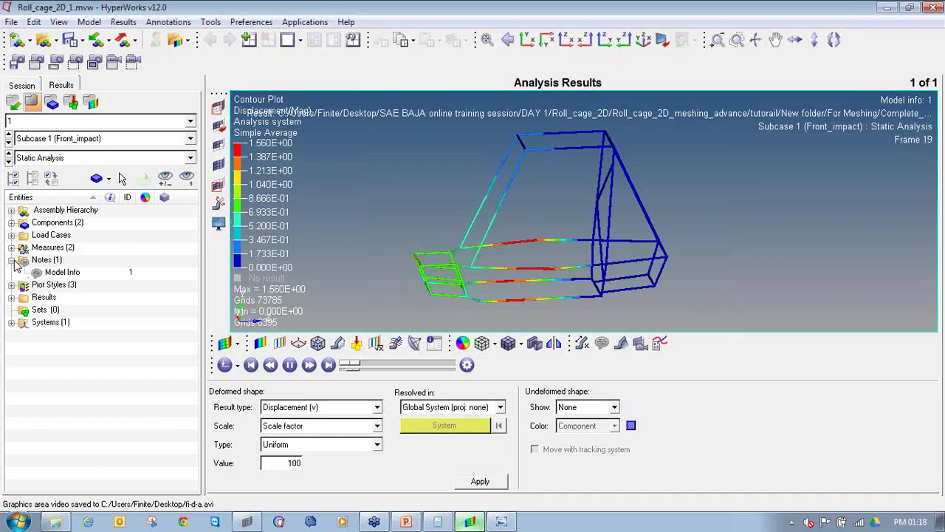
pyautogui.click(37, 272)
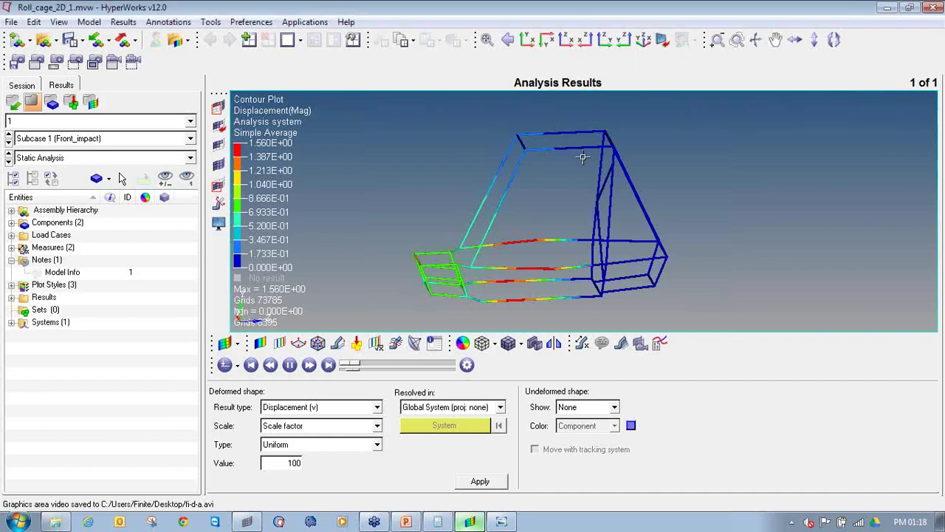
pyautogui.keyDown('ctrl'); pyautogui.moveTo(584, 198); pyautogui.dragTo(473, 180, button='right'); pyautogui.keyUp('ctrl')
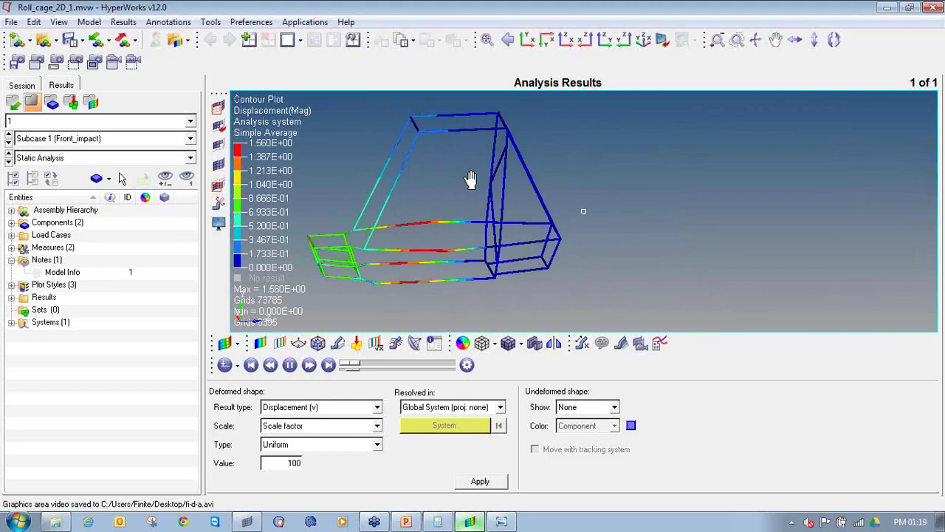
# - Save an image of the graphics area without the note to the Desktop as the JPEG file fi-d-2
pyautogui.click(35, 65)
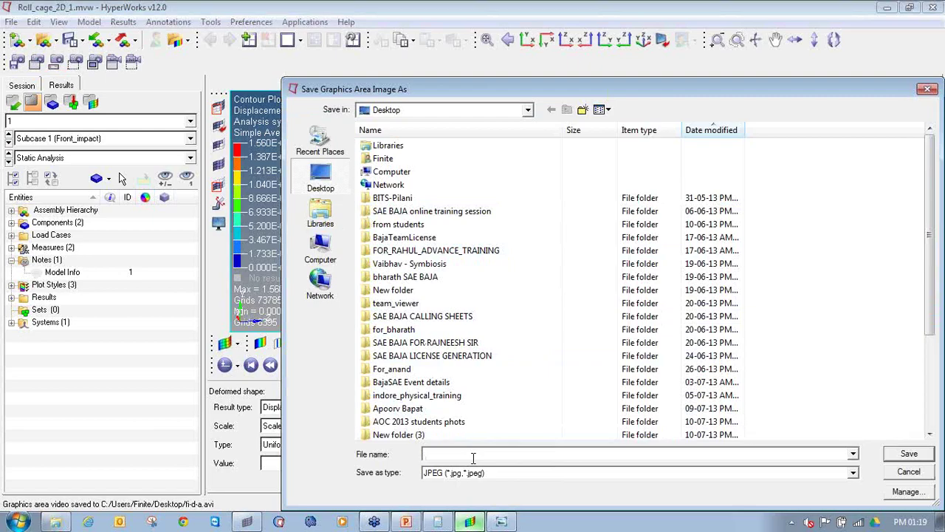
pyautogui.write('fi')
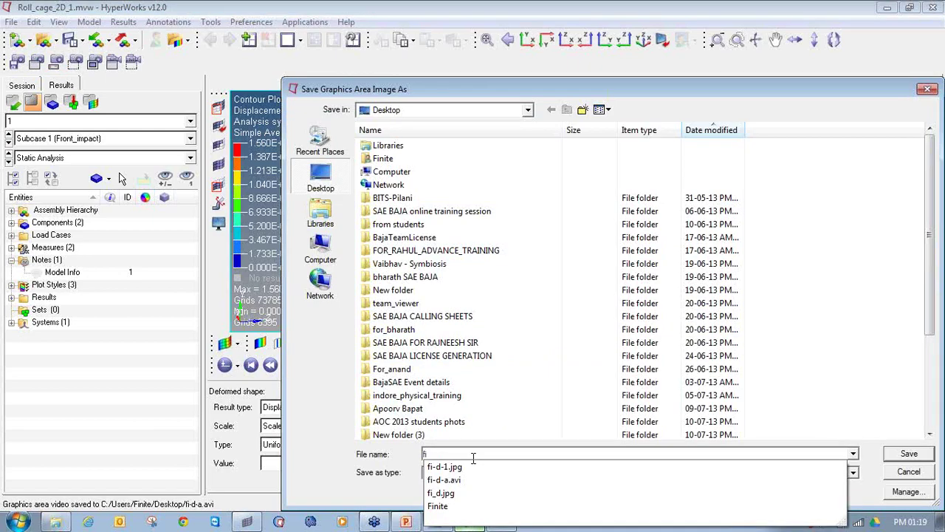
pyautogui.press('Down')
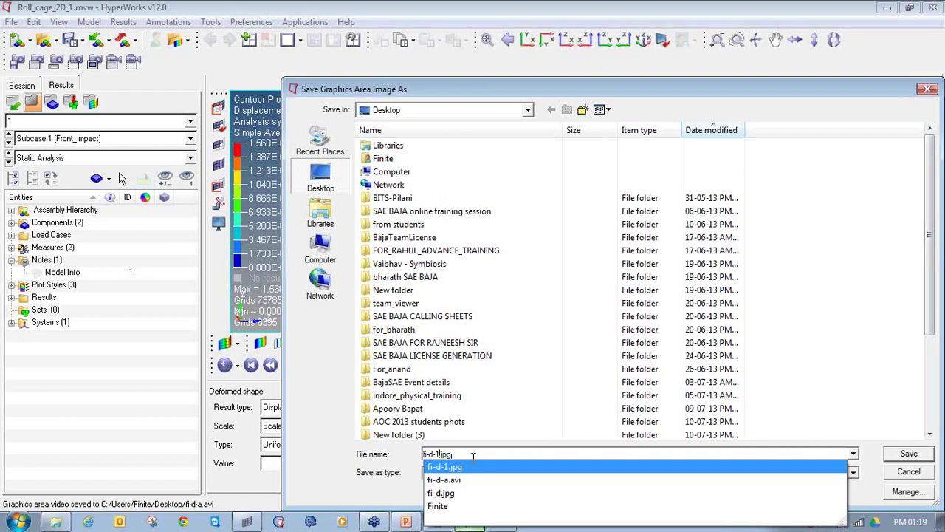
pyautogui.press('BackSpace')
pyautogui.write('2')
pyautogui.press('Return')
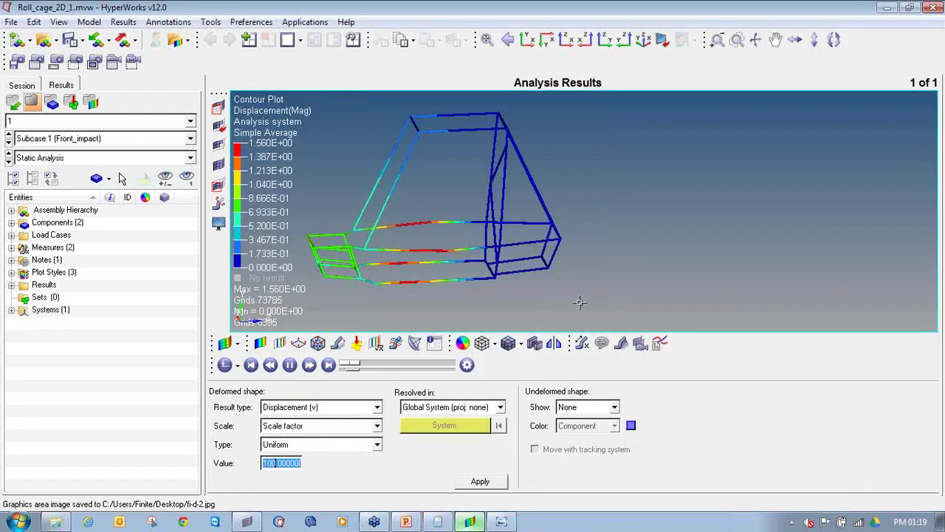
# - Open fi-d-2.jpg from the desktop and snip the region containing the contour legend and roll cage with the Snipping Tool
pyautogui.click(888, 7)
pyautogui.click(888, 7)
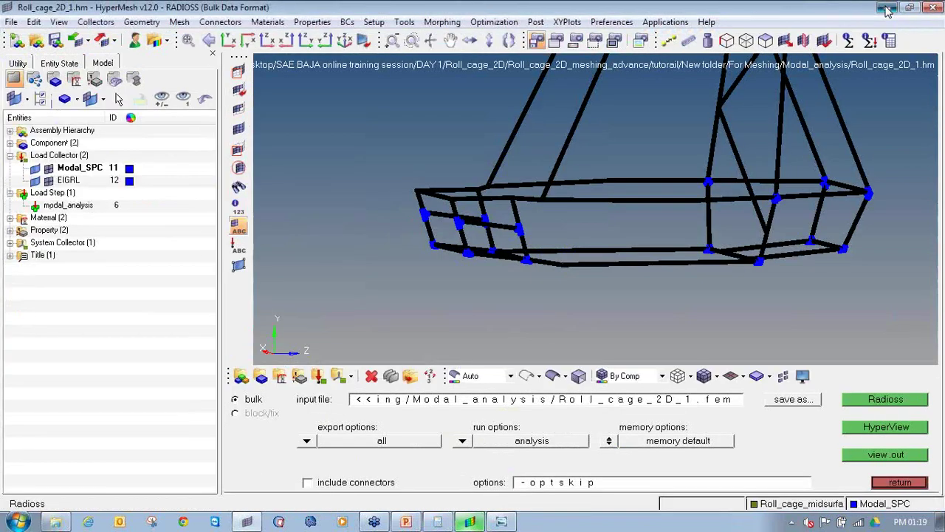
pyautogui.click(888, 7)
pyautogui.doubleClick(234, 362)
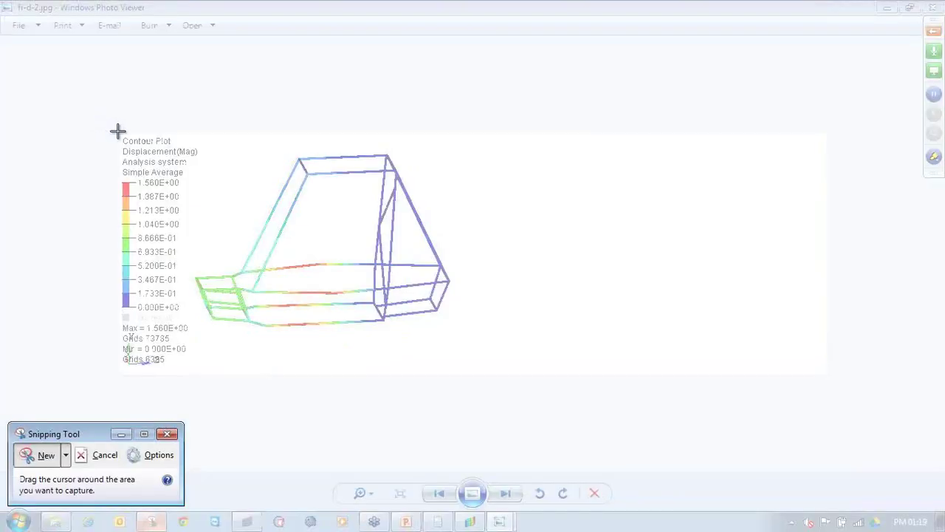
pyautogui.moveTo(118, 131); pyautogui.dragTo(456, 367)
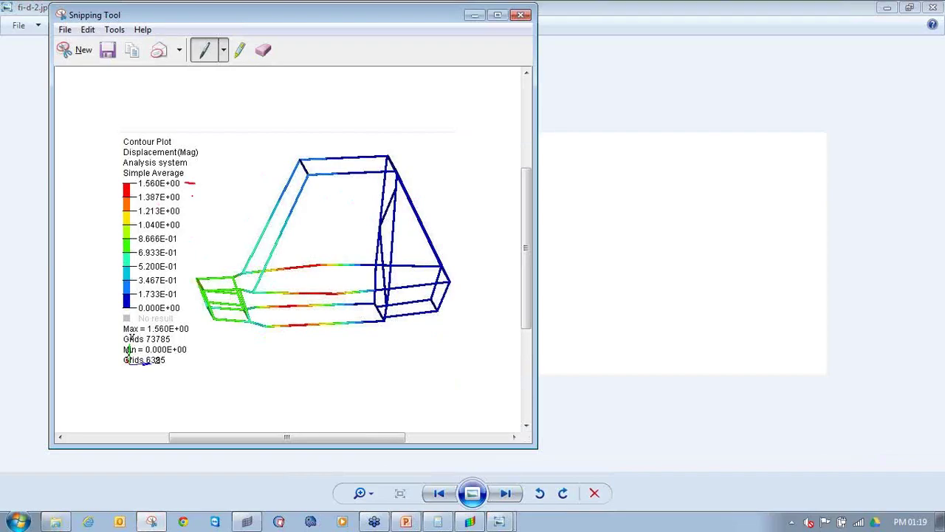
# - Return to HyperView, show the Static MinMax Result measure on the Front_impact plot and rotate the roll cage to a slightly tilted view
pyautogui.click(247, 521)
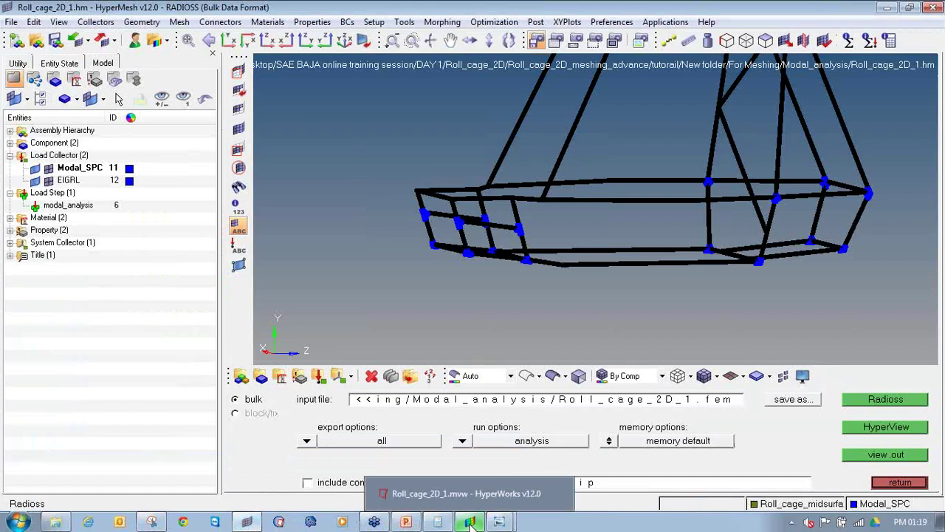
pyautogui.click(469, 521)
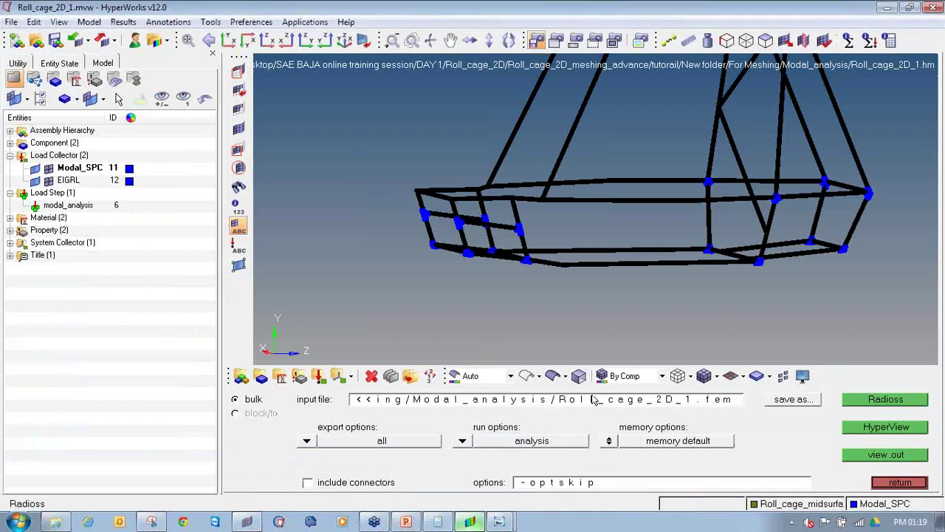
pyautogui.click(581, 342)
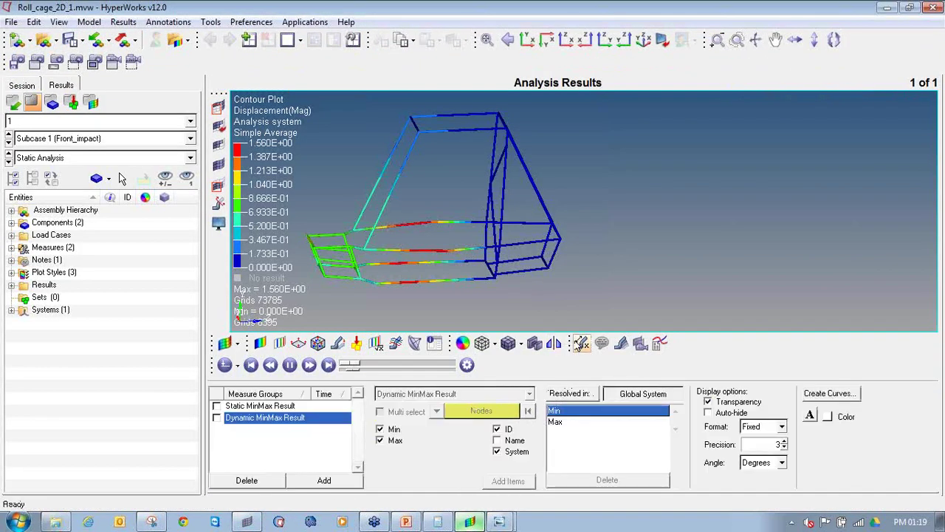
pyautogui.click(216, 406)
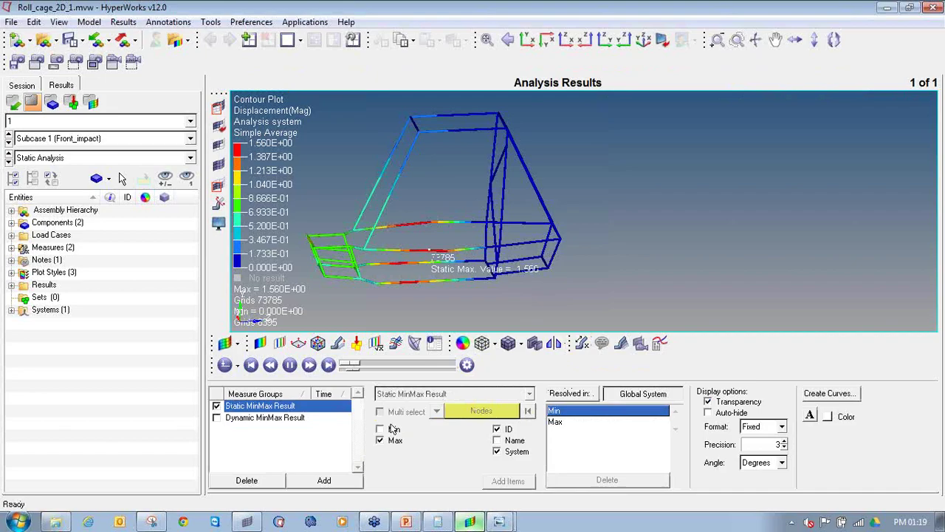
pyautogui.keyDown('ctrl'); pyautogui.moveTo(533, 238); pyautogui.dragTo(557, 233); pyautogui.keyUp('ctrl')
pyautogui.keyDown('ctrl'); pyautogui.moveTo(533, 252); pyautogui.dragTo(563, 242, button='right'); pyautogui.keyUp('ctrl')
pyautogui.moveTo(563, 241)
pyautogui.keyDown('ctrl'); pyautogui.mouseDown()
pyautogui.moveTo(629, 281)
pyautogui.moveTo(605, 260)
pyautogui.moveTo(470, 233)
pyautogui.mouseUp(); pyautogui.keyUp('ctrl')
pyautogui.keyDown('ctrl'); pyautogui.moveTo(469, 234); pyautogui.dragTo(570, 229, button='right'); pyautogui.keyUp('ctrl')
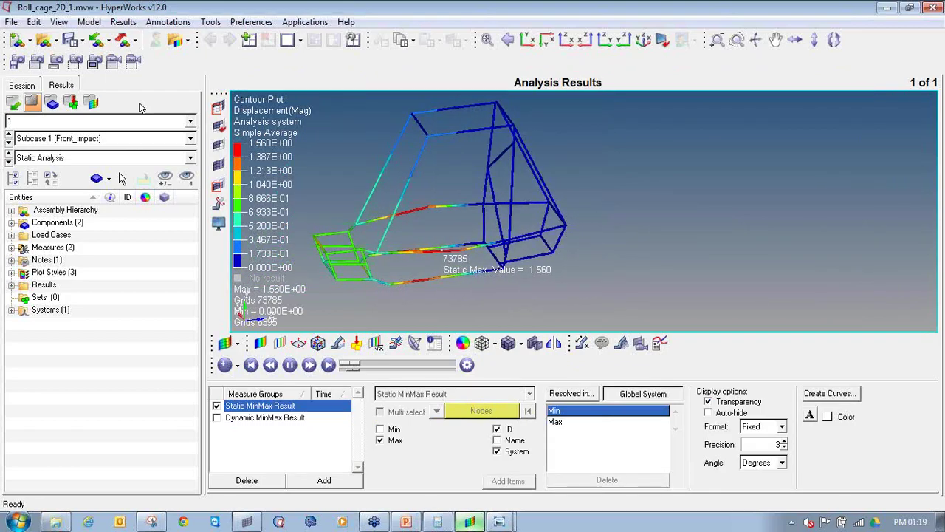
# - Save an image of the graphics area with the static maximum label to the Desktop as the JPEG file fi-d-3
pyautogui.click(76, 63)
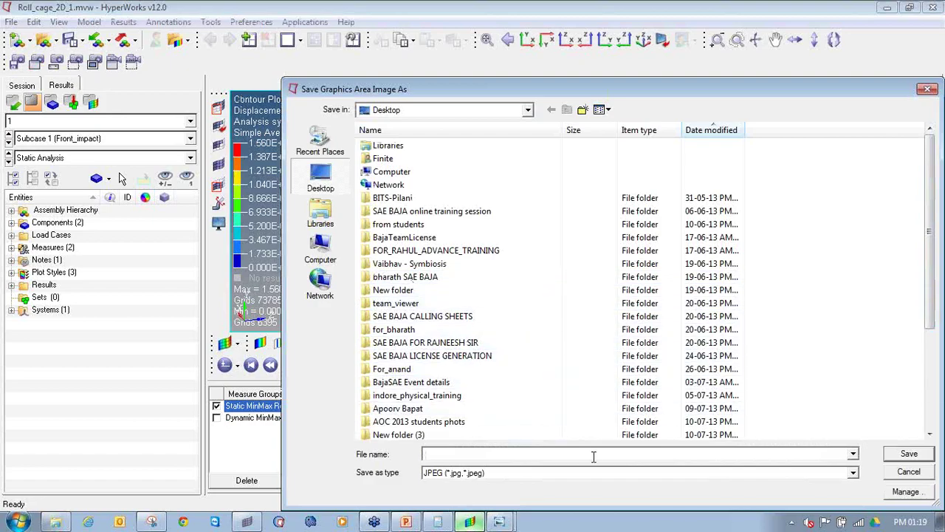
pyautogui.write('fi')
pyautogui.press('Down')
pyautogui.press('Down')
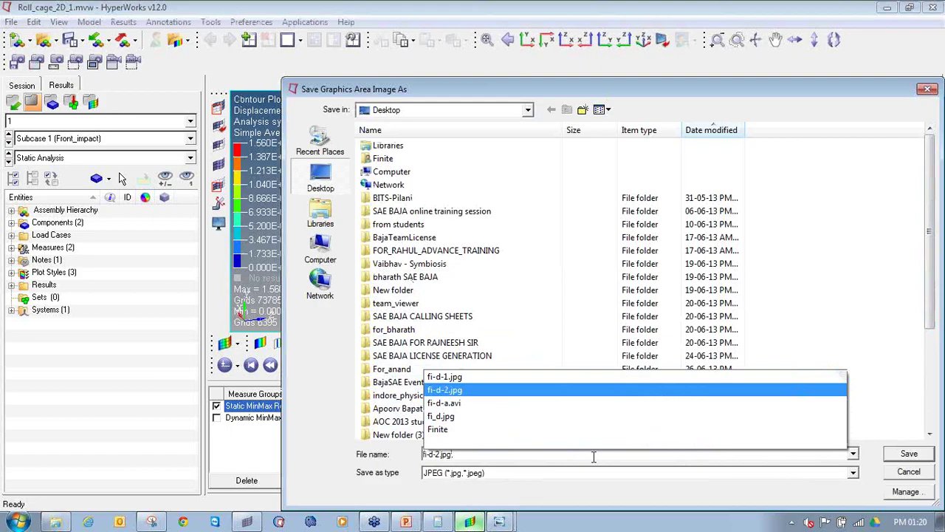
pyautogui.press('BackSpace')
pyautogui.press('BackSpace')
pyautogui.press('BackSpace')
pyautogui.press('BackSpace')
pyautogui.press('BackSpace')
pyautogui.write('3')
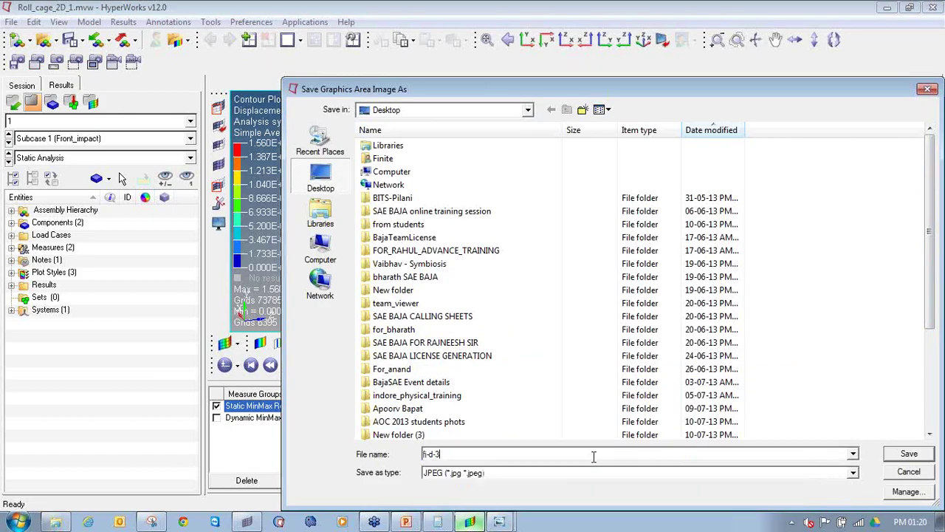
pyautogui.press('Return')
# - Switch to the desktop and open the saved image fi-d-3.jpg to check it
pyautogui.click(887, 7)
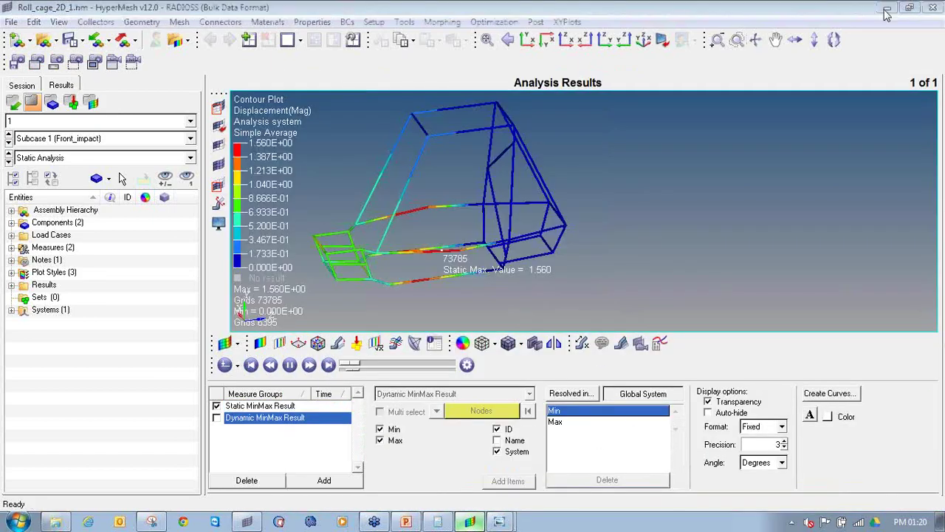
pyautogui.click(887, 9)
pyautogui.click(887, 10)
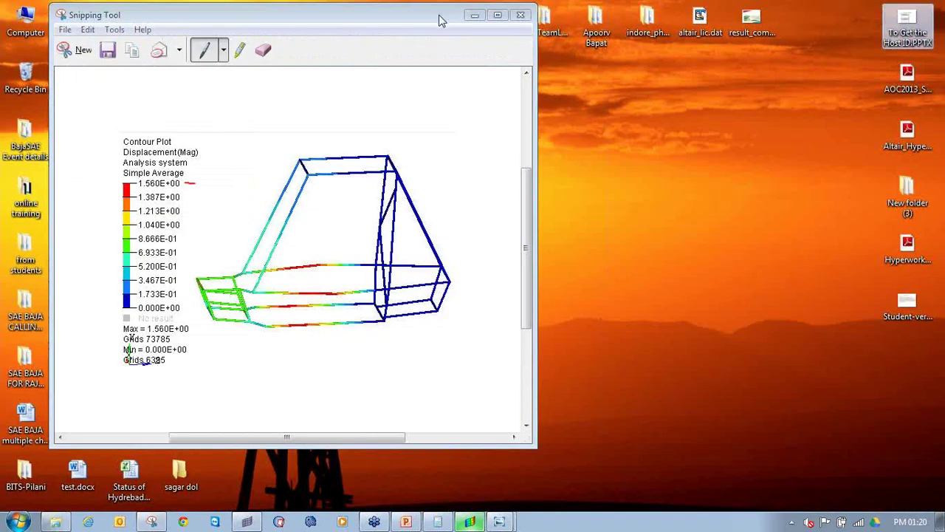
pyautogui.click(473, 17)
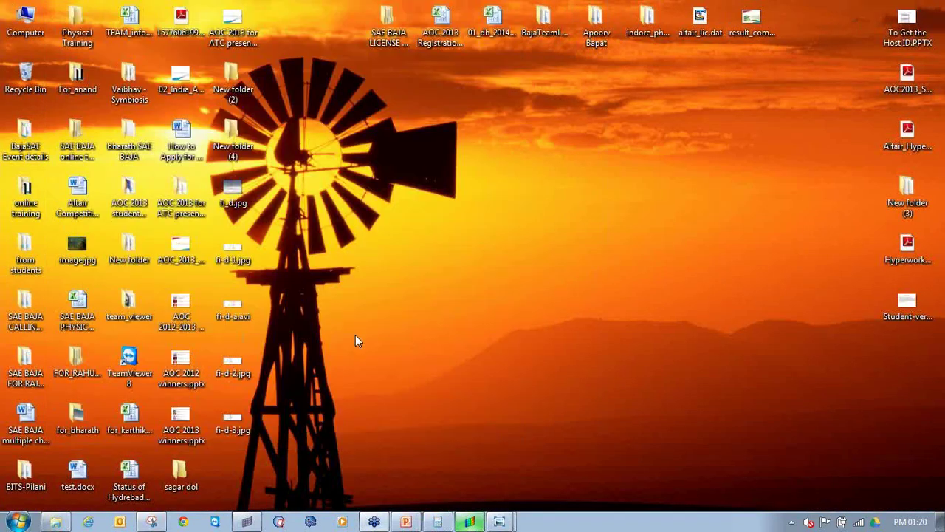
pyautogui.doubleClick(237, 430)
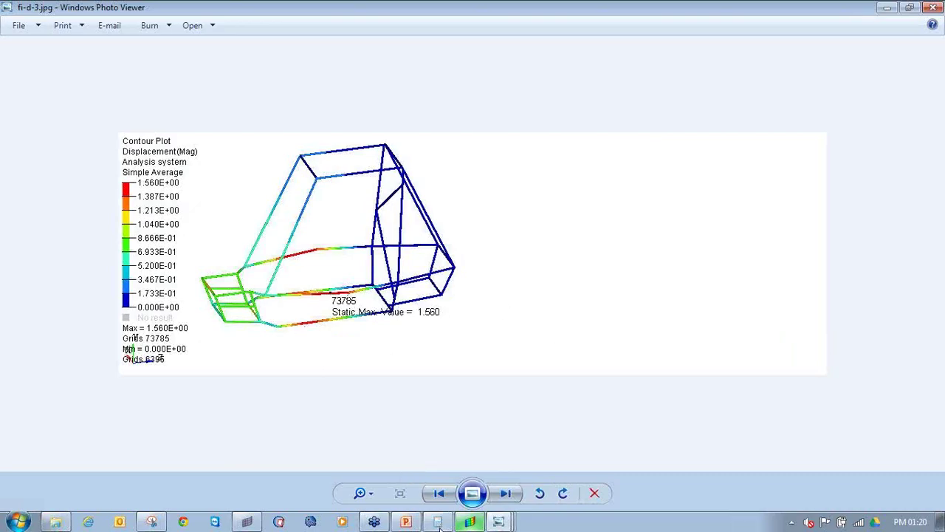
# - Return to HyperView and contour the roll cage with Element Stresses (2D & 3D), vonMises, for the Front_impact subcase
pyautogui.click(470, 522)
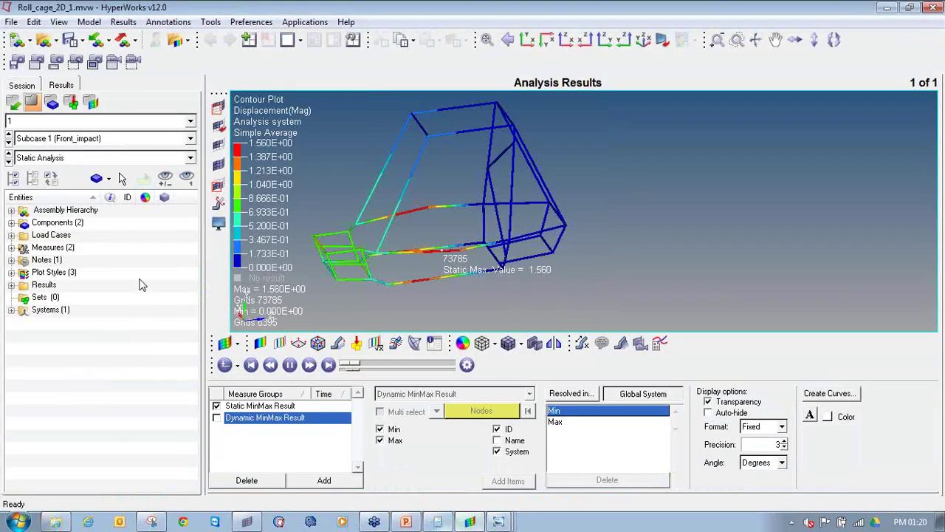
pyautogui.click(260, 342)
pyautogui.click(367, 406)
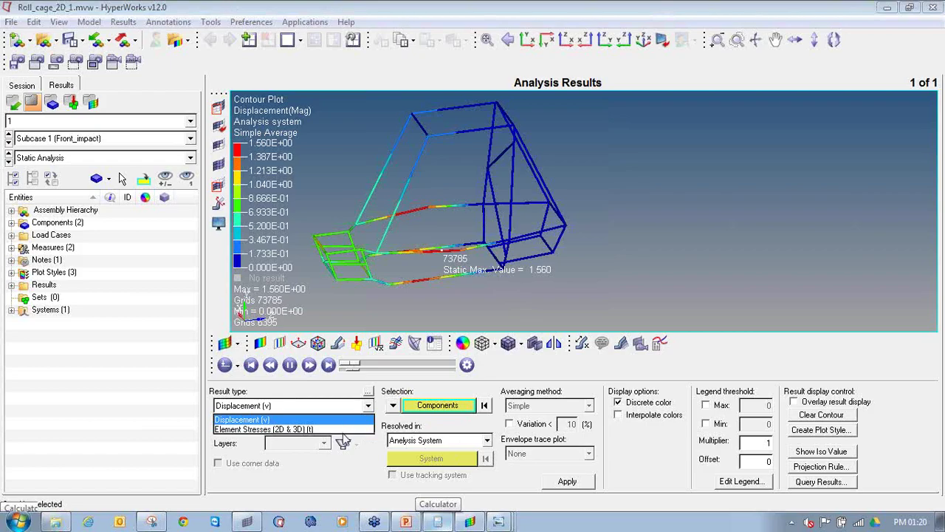
pyautogui.click(344, 429)
pyautogui.click(573, 486)
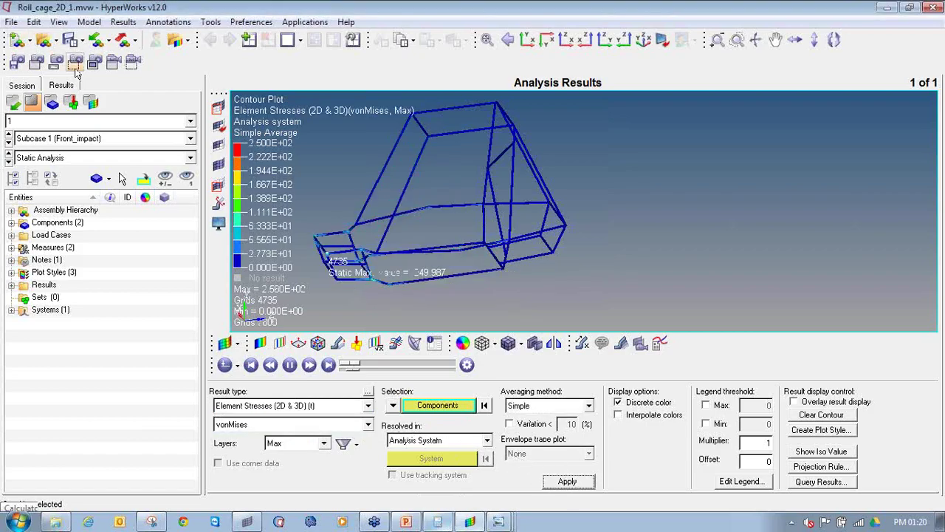
# - Play the exported video fi-d-a.avi from the desktop, close the player and return to HyperView
pyautogui.click(890, 7)
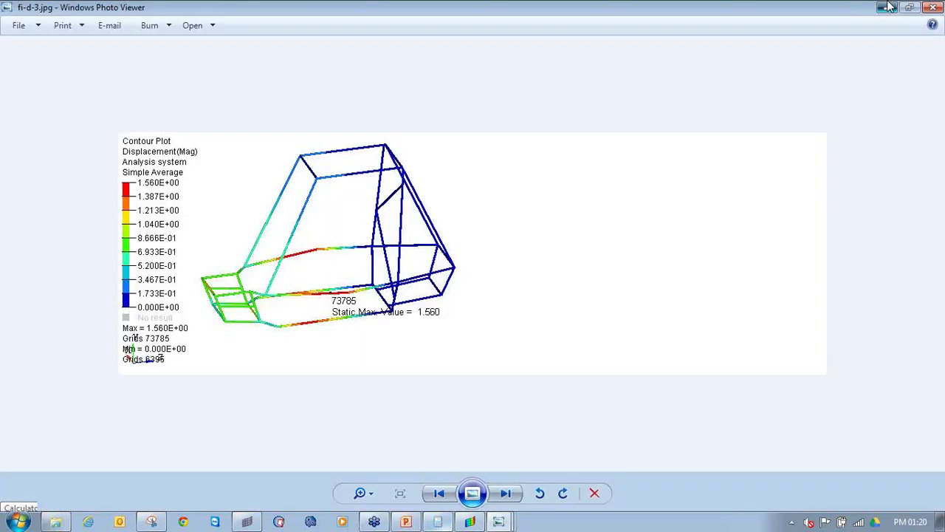
pyautogui.click(890, 7)
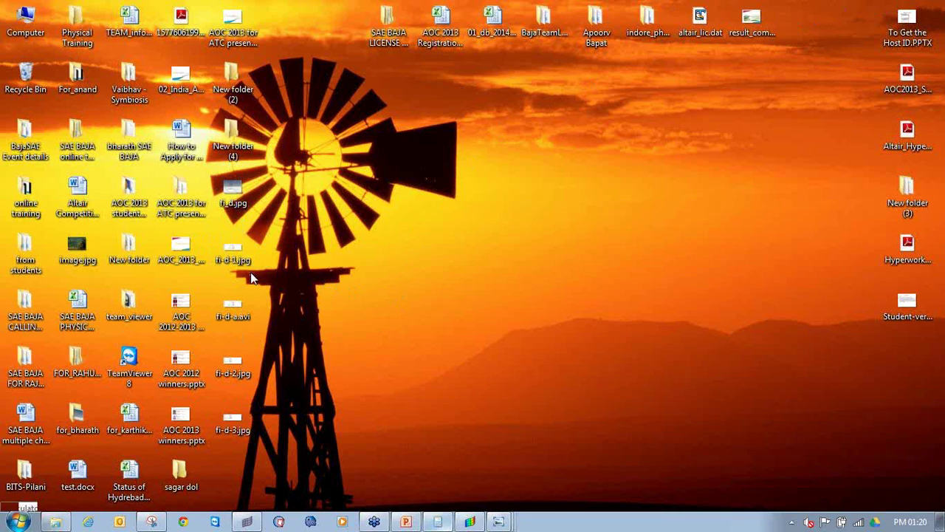
pyautogui.doubleClick(248, 316)
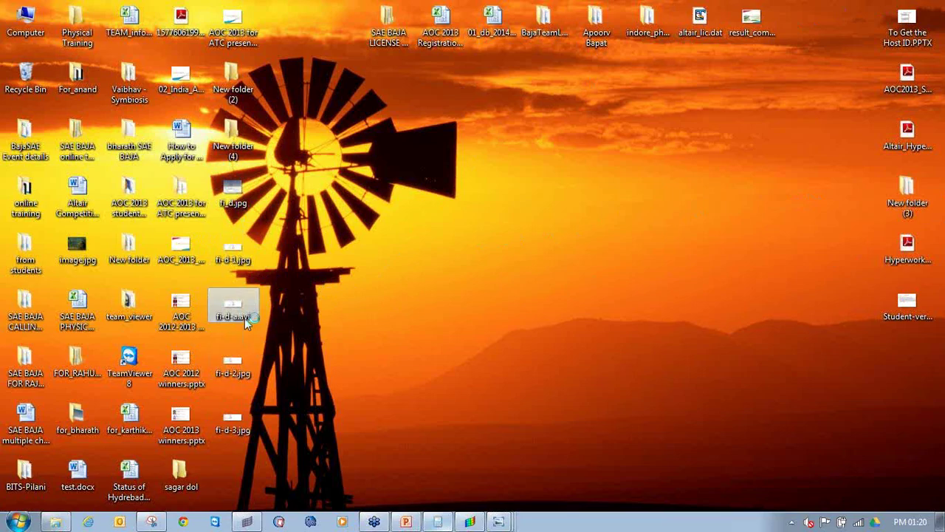
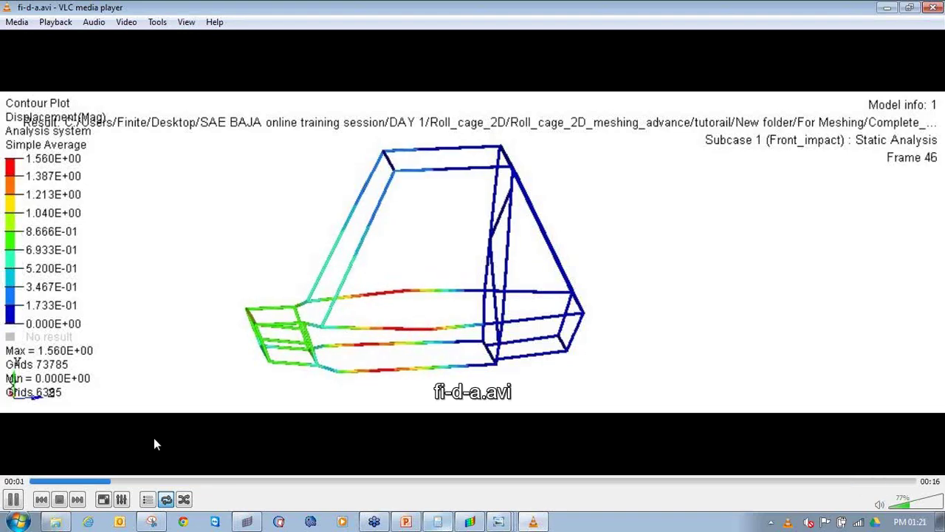
pyautogui.scroll(5, 538, 309)
pyautogui.scroll(-4, 538, 309)
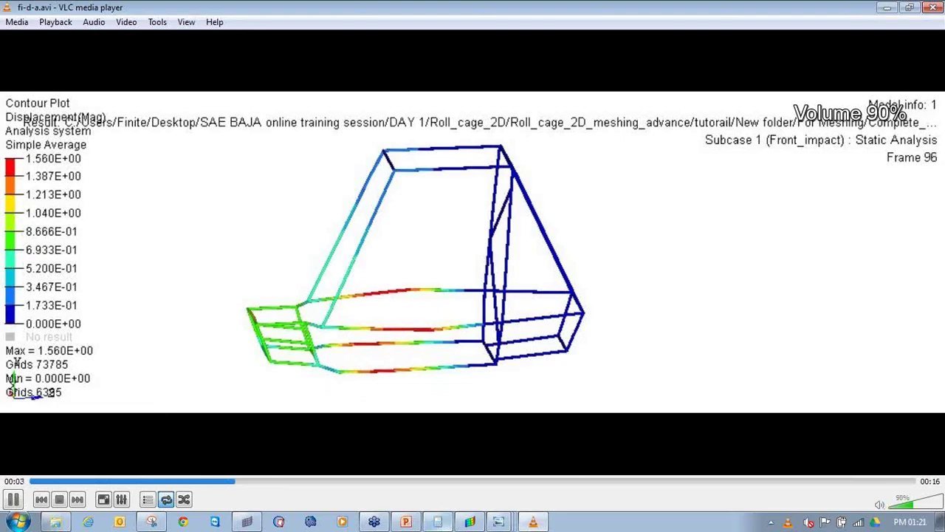
pyautogui.click(932, 6)
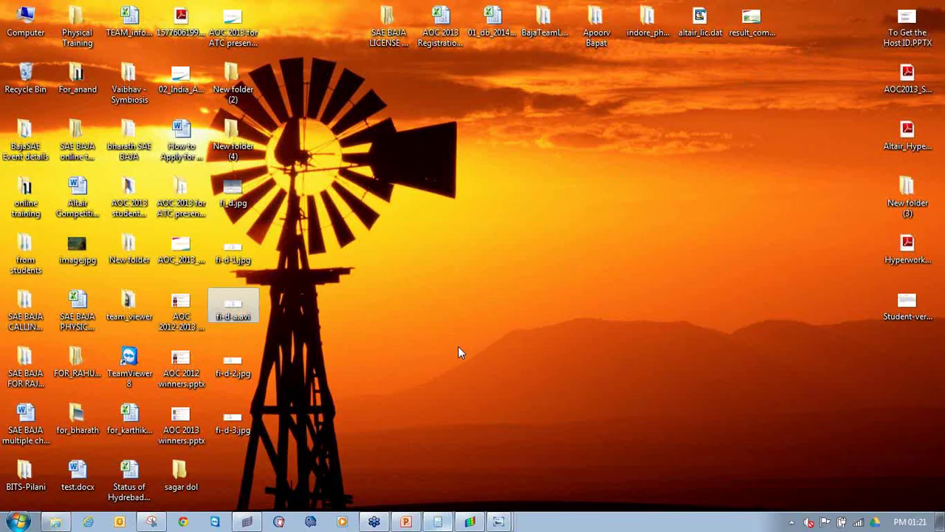
pyautogui.click(469, 522)
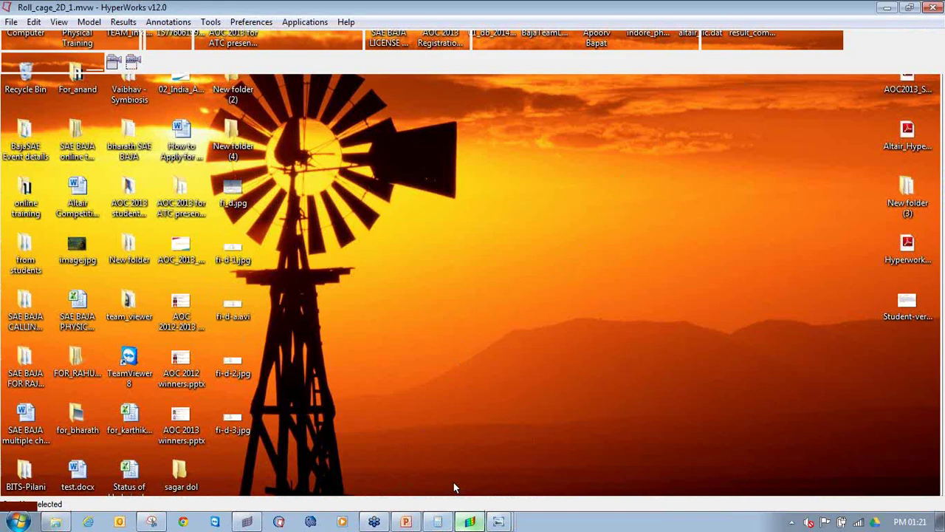